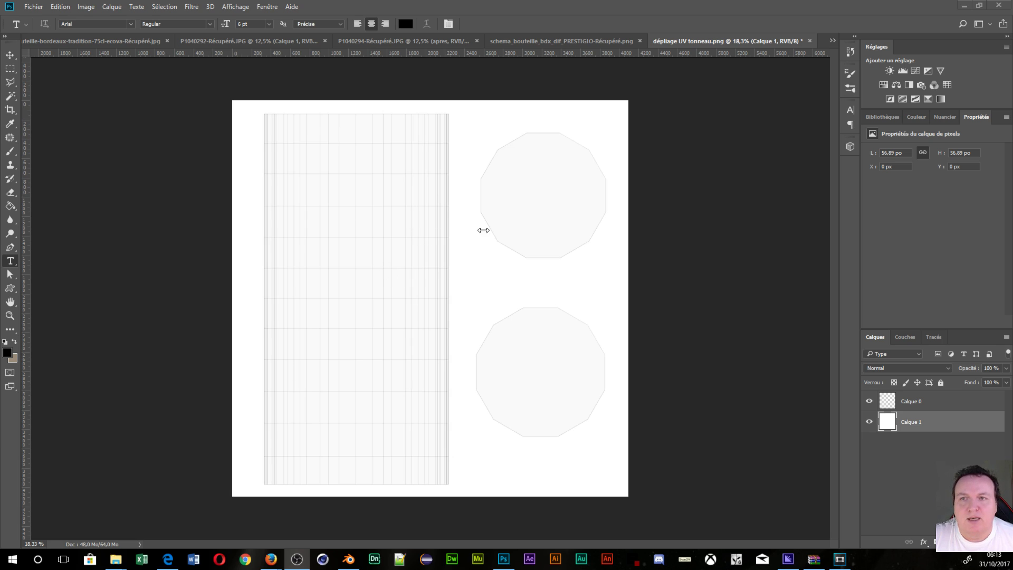
Step: Import the image 32_old wood board texture-seamless.jpg as an embedded object into the barrel's UV layout
click(34, 7)
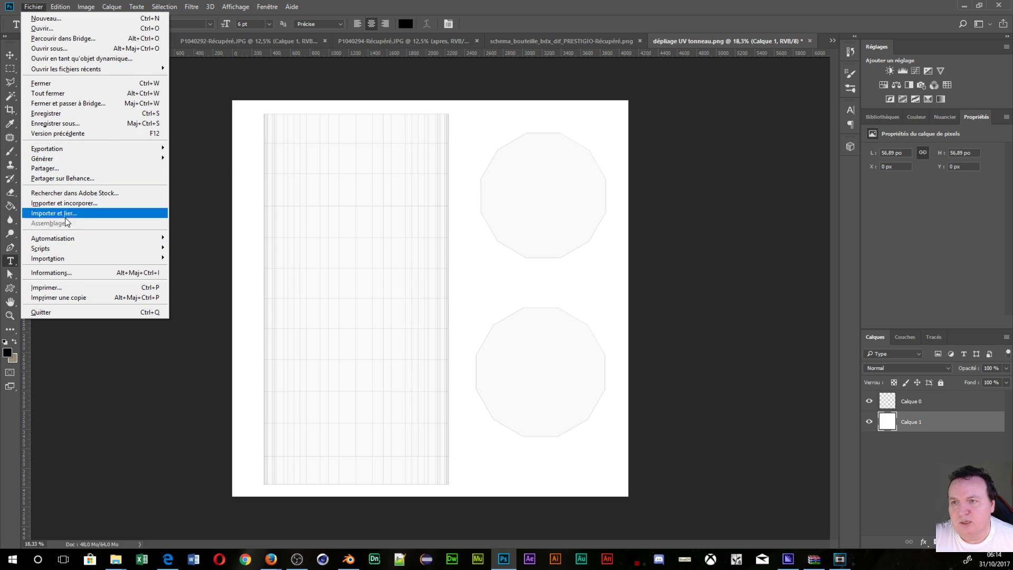
click(60, 203)
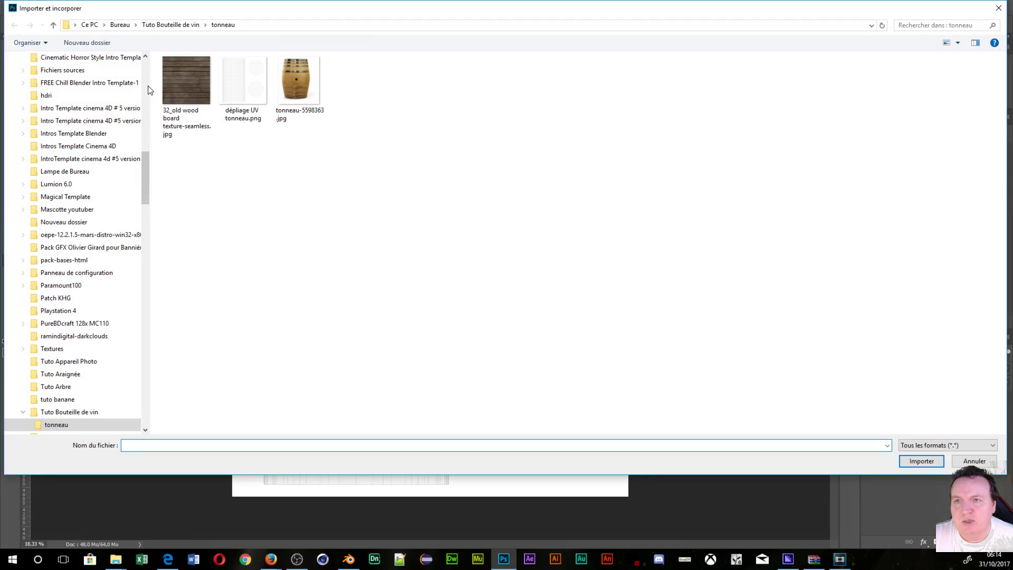
click(172, 82)
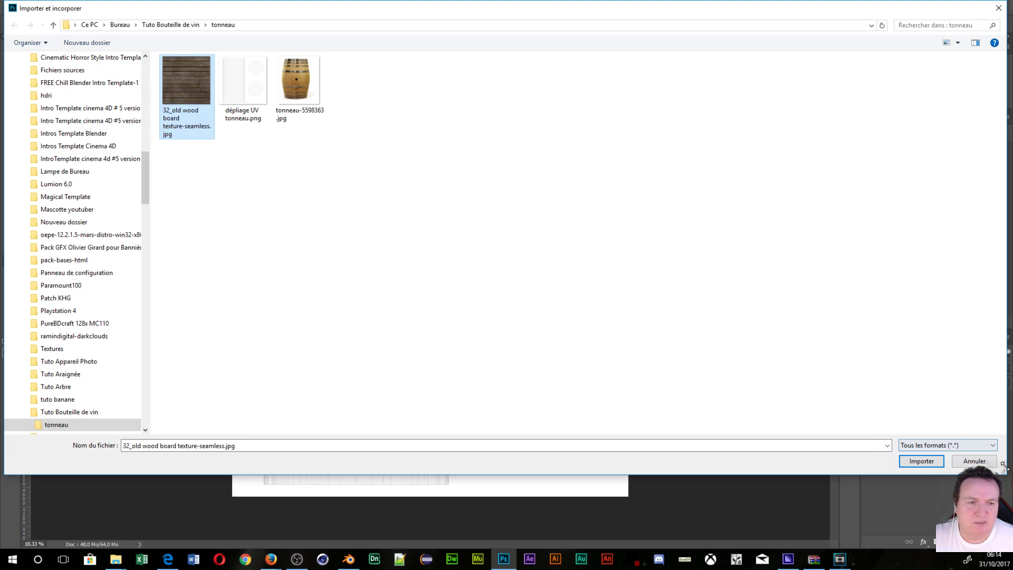
click(923, 460)
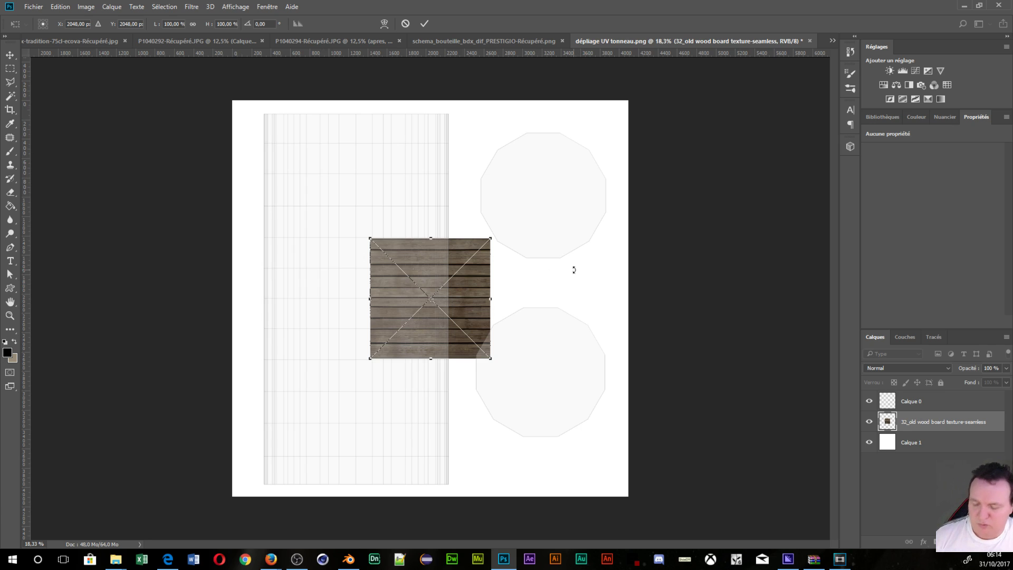
Step: Move the wood texture onto the upper end of the rectangular UV strip and stretch its width to 152,80 % to cover the strip
drag(450, 299, 452, 176)
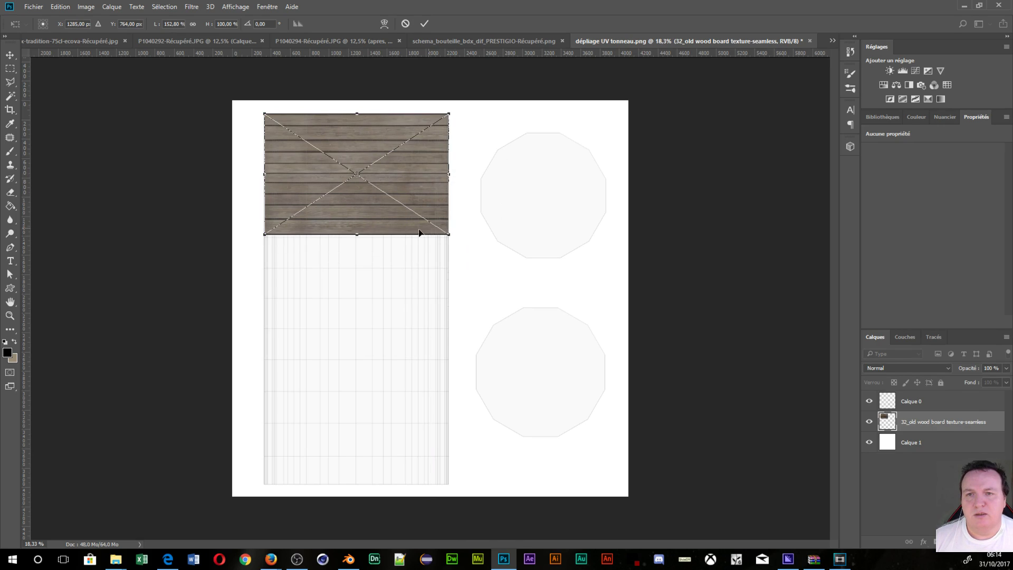
alt+scroll(366, 229, up, 3)
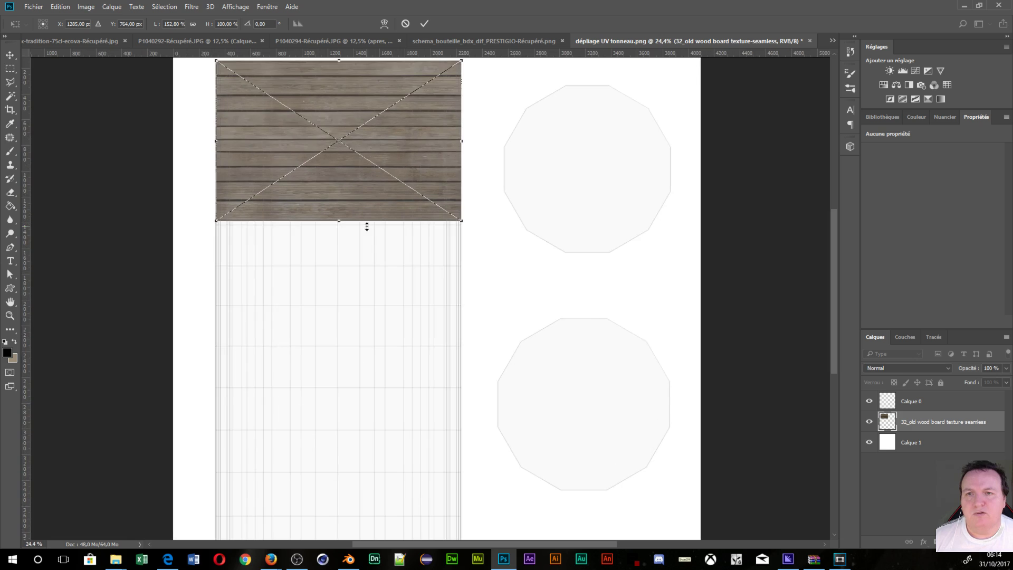
alt+scroll(366, 227, down, 4)
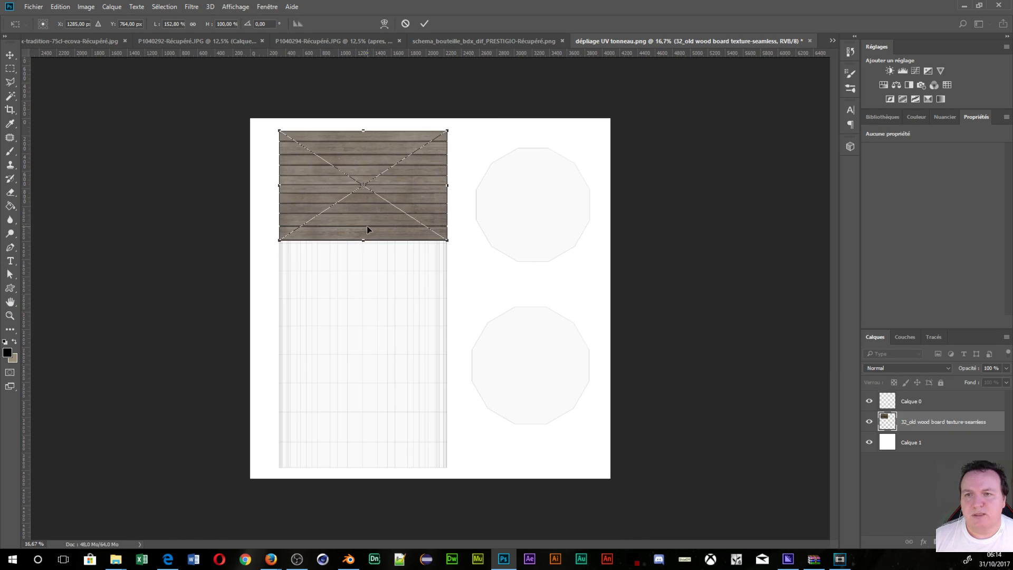
Step: Commit the wood texture's placement and save the document as dépliage UV tonneau.jpg, leaving the Photoshop file type selected
click(37, 7)
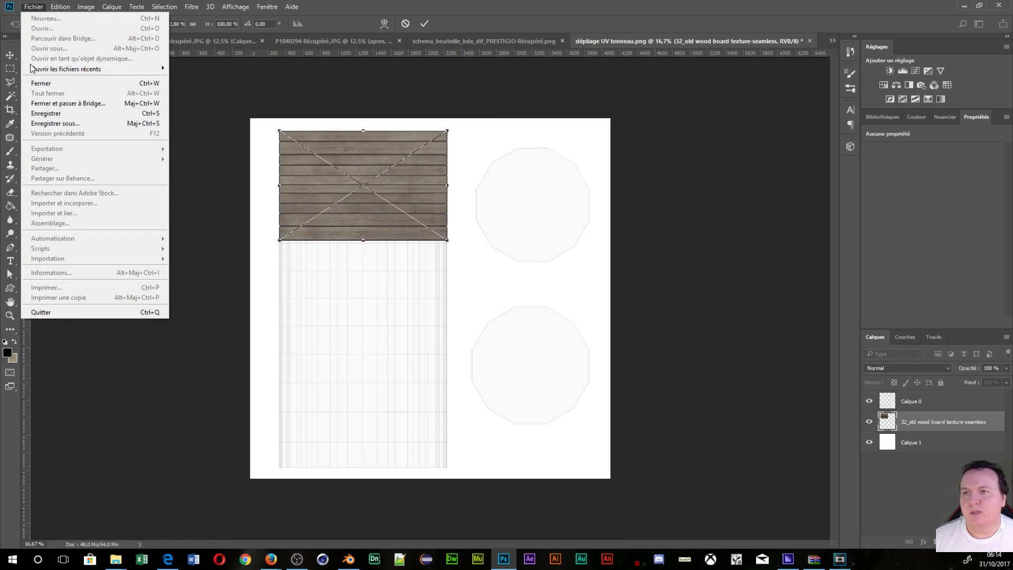
click(38, 124)
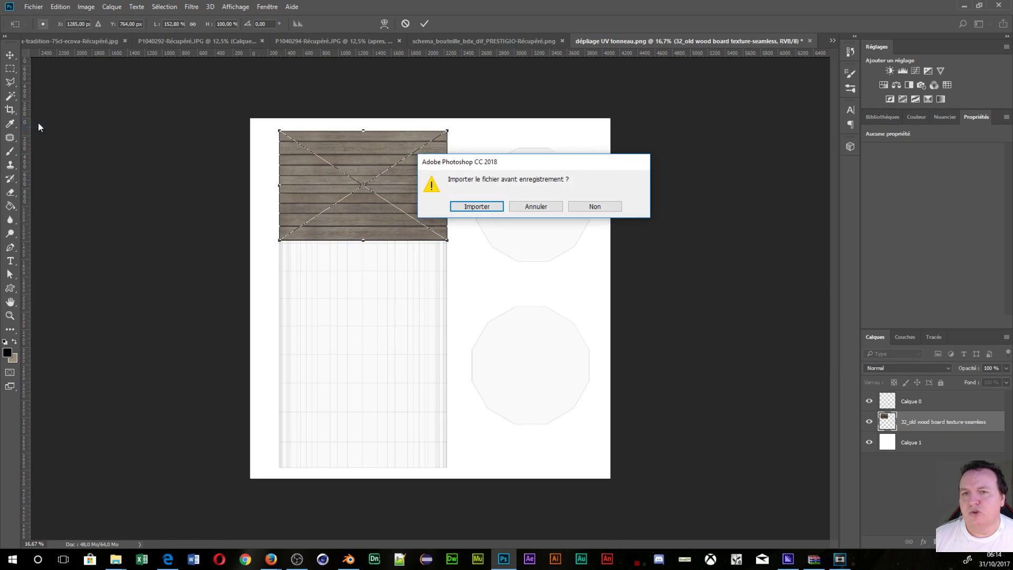
click(495, 209)
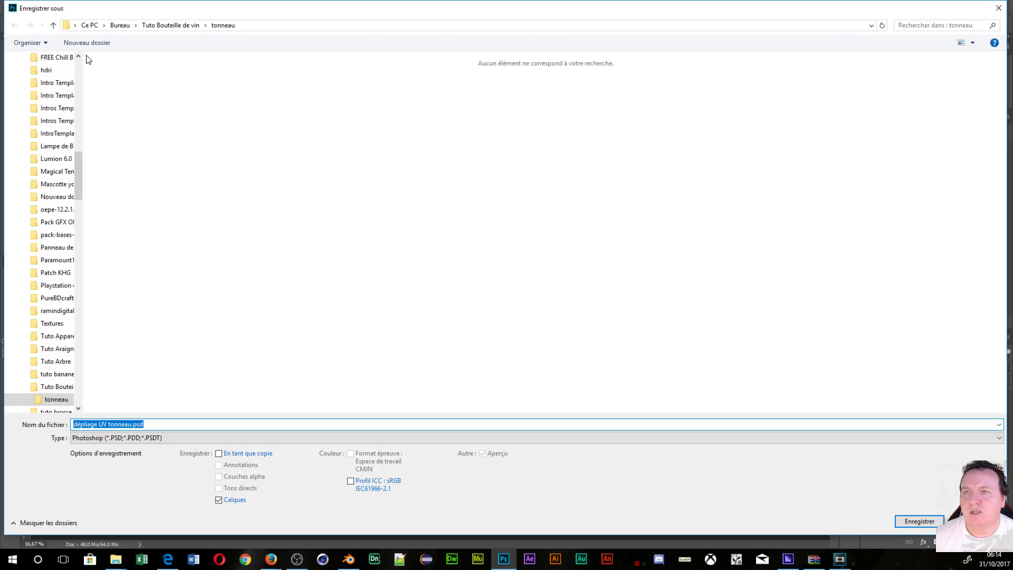
click(160, 425)
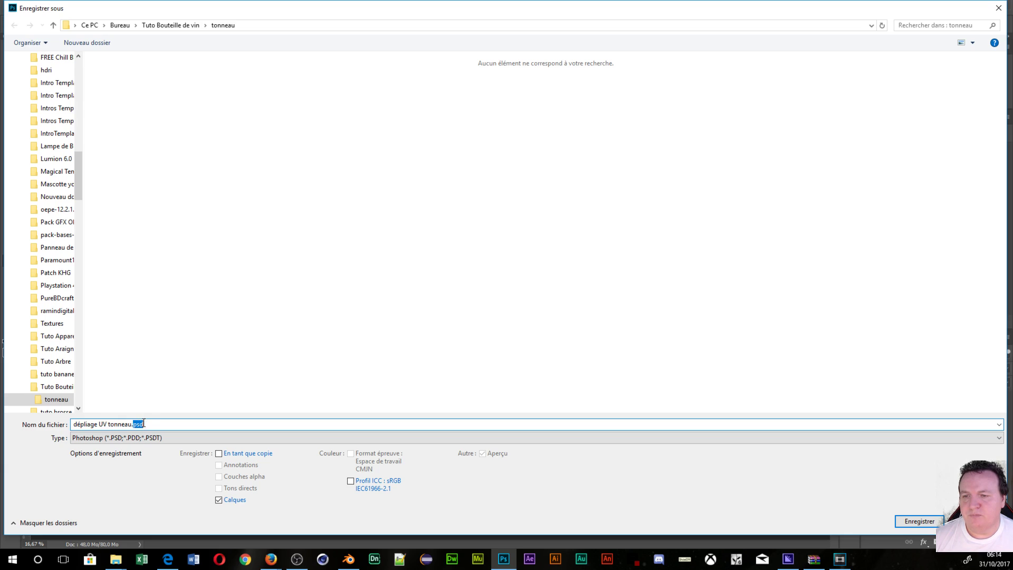
text(jp)
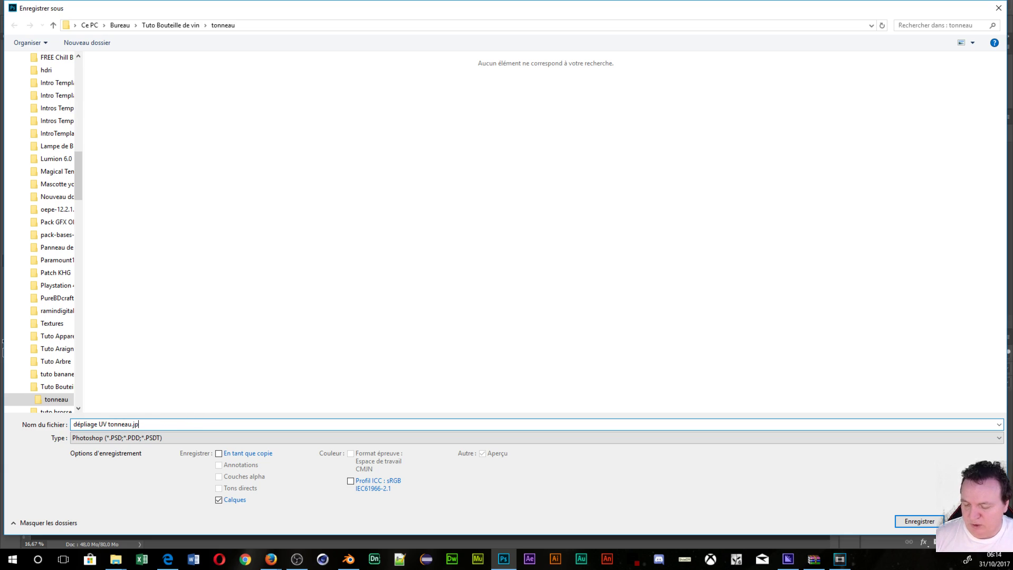
text(g)
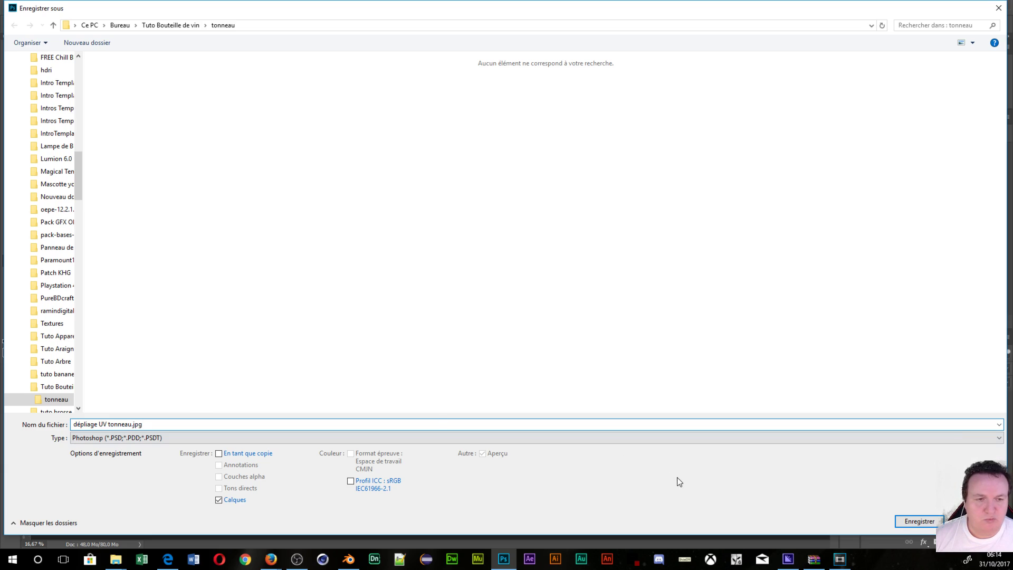
click(909, 524)
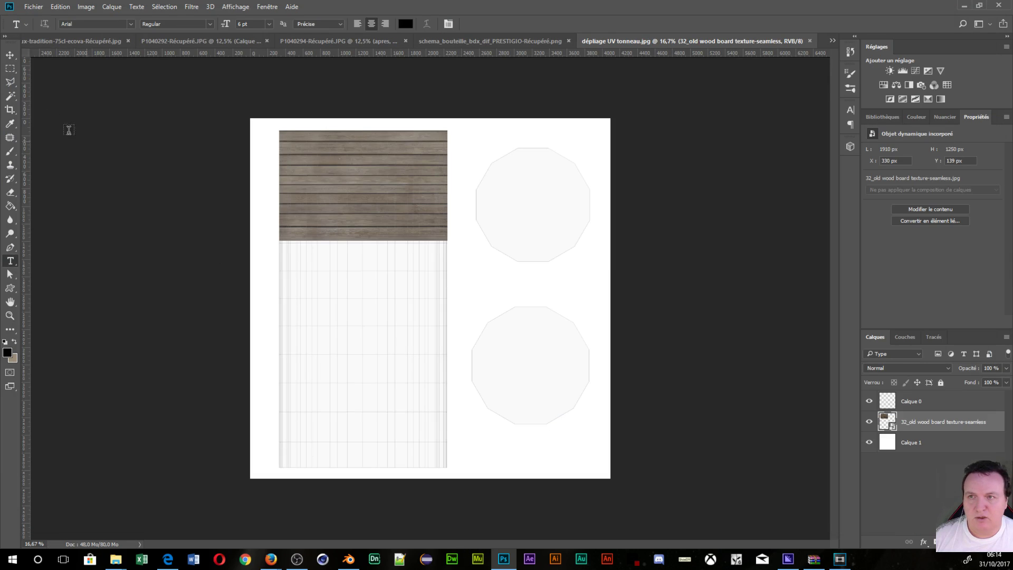
Step: Switch to Blender and change the UV/image editor to the node editor
mouse_move(283, 567)
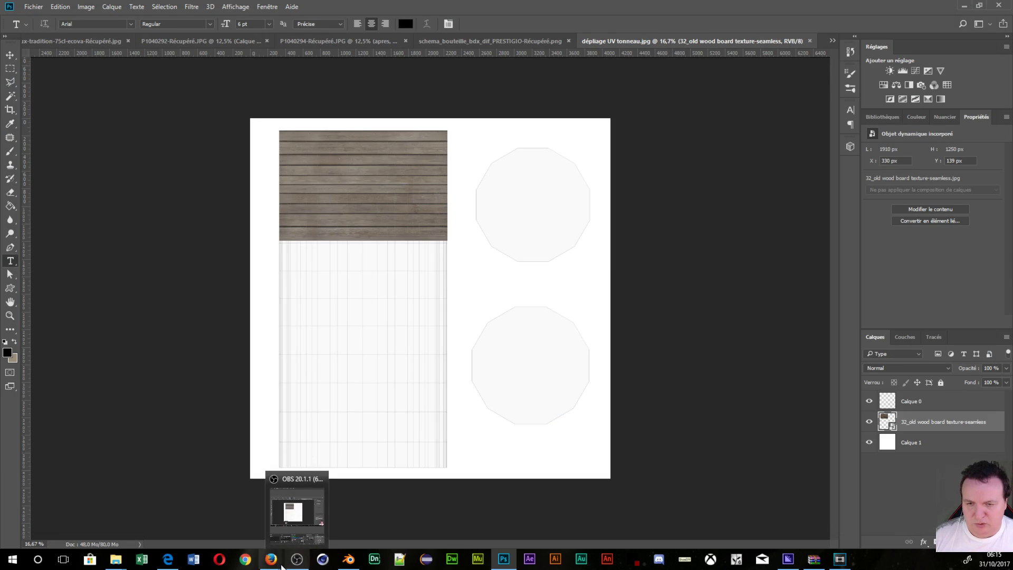
click(348, 559)
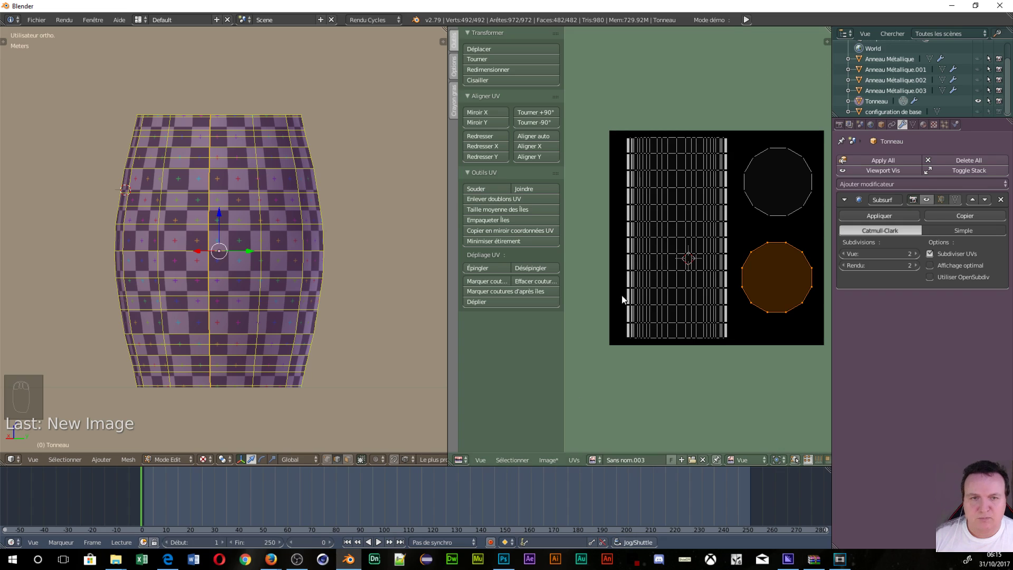
click(460, 459)
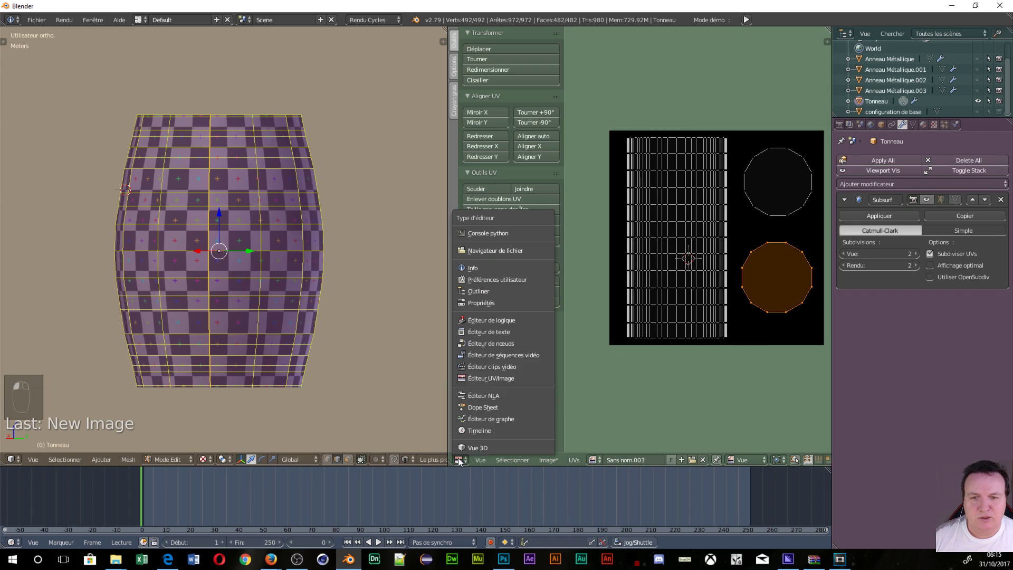
click(480, 344)
Step: Load dépliage UV tonneau.jpg from the tonneau folder into the Texture image node
click(628, 211)
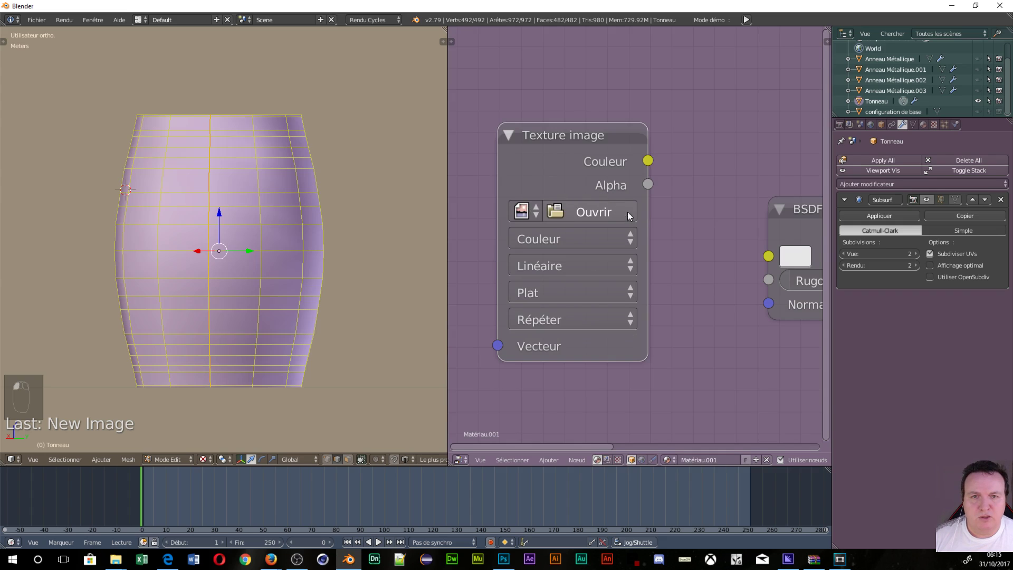
click(594, 213)
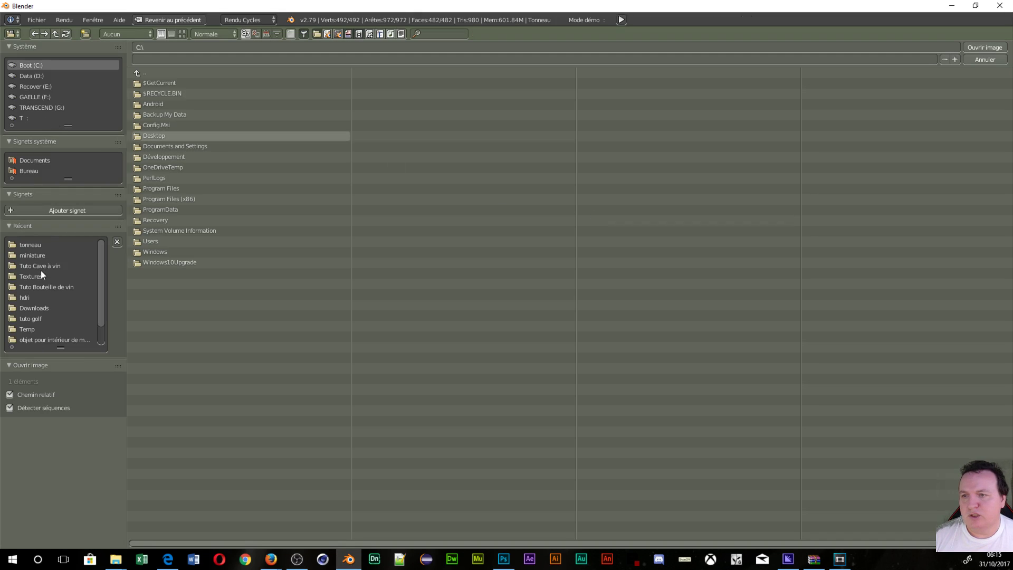
click(19, 245)
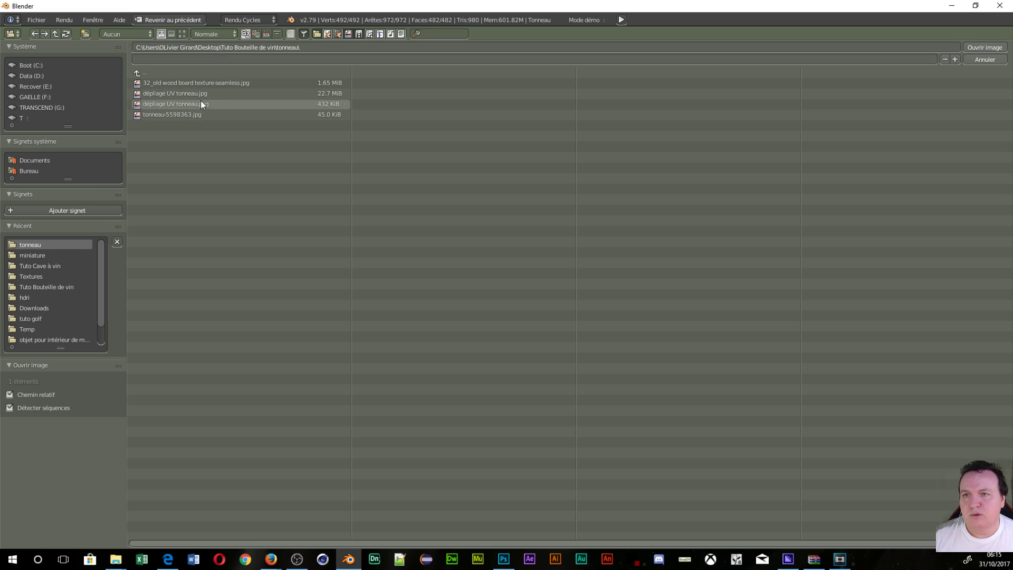
click(182, 33)
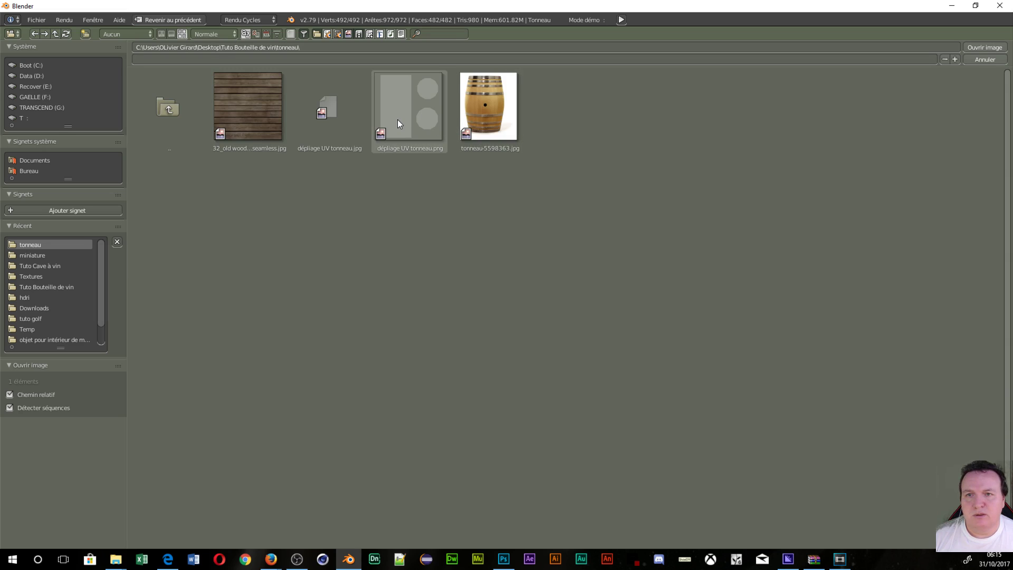
click(336, 115)
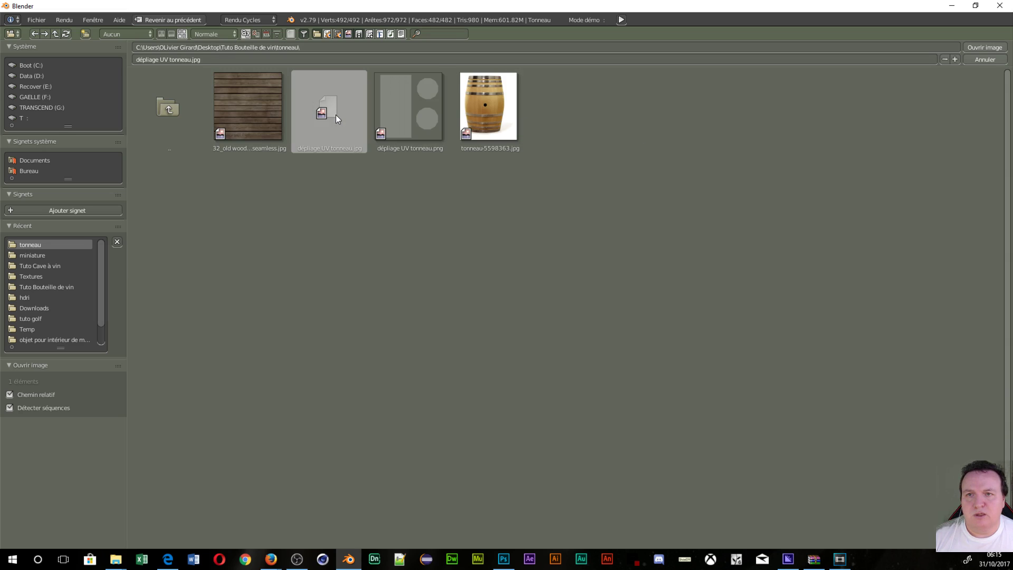
click(983, 48)
Step: Set the viewport shading to Matériau and link the Texture image node's Couleur output to the BSDF node's Couleur input
mouse_move(380, 260)
middle_down()
mouse_move(189, 310)
mouse_move(211, 243)
mouse_move(226, 288)
mouse_move(243, 301)
middle_up()
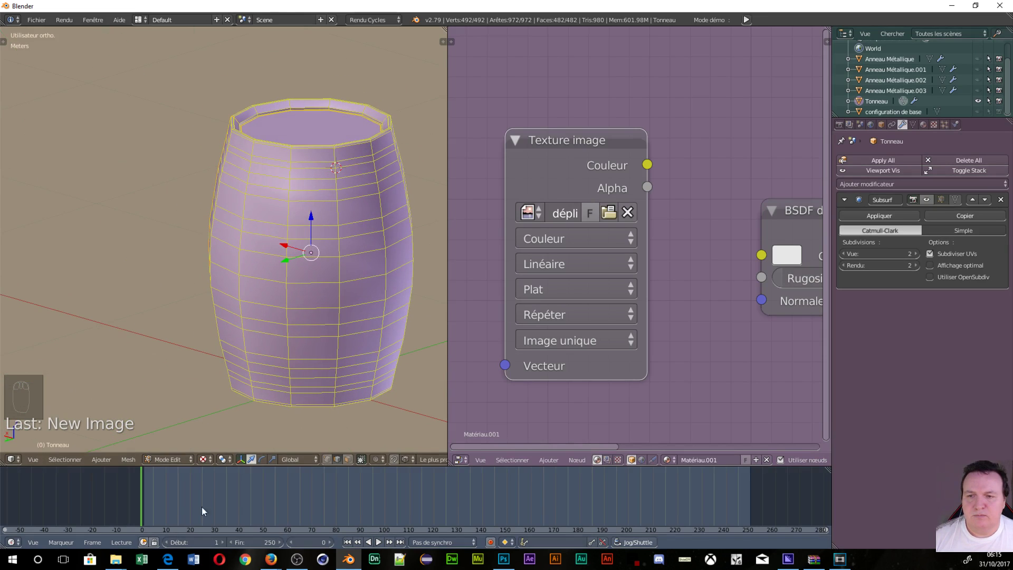
click(205, 459)
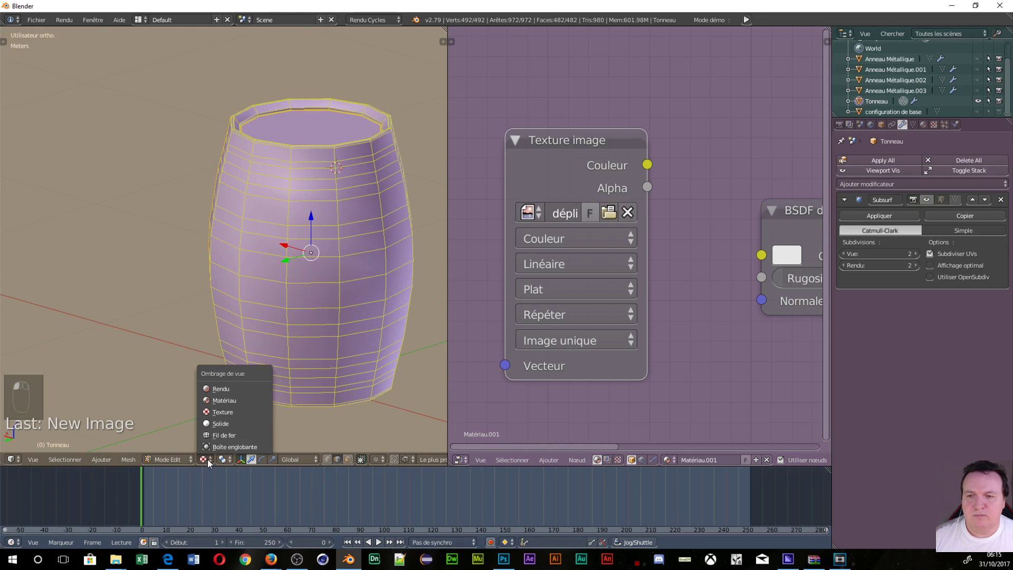
click(223, 401)
middle_drag(322, 322, 390, 324)
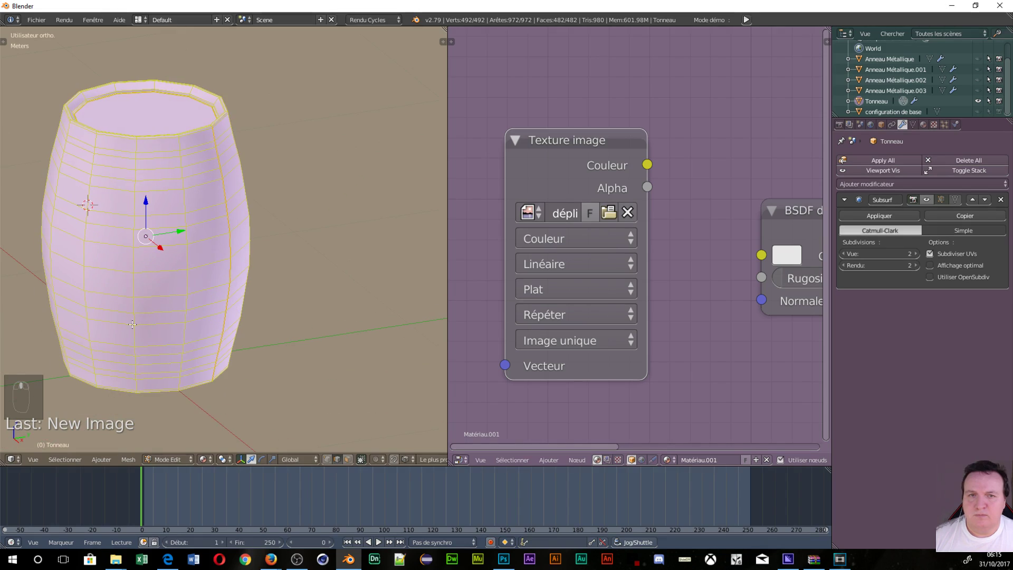
drag(647, 164, 762, 254)
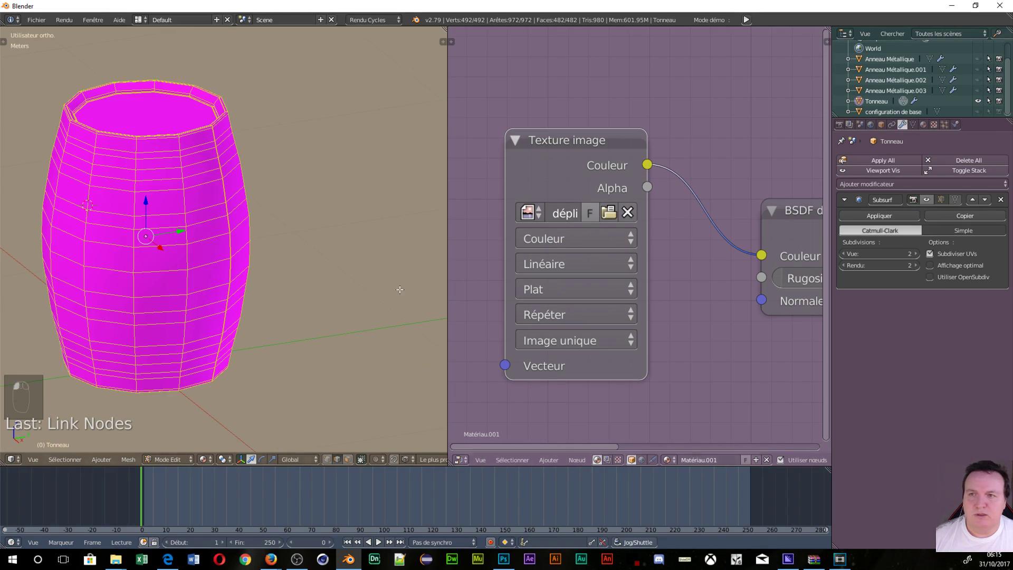
middle_drag(79, 226, 158, 443)
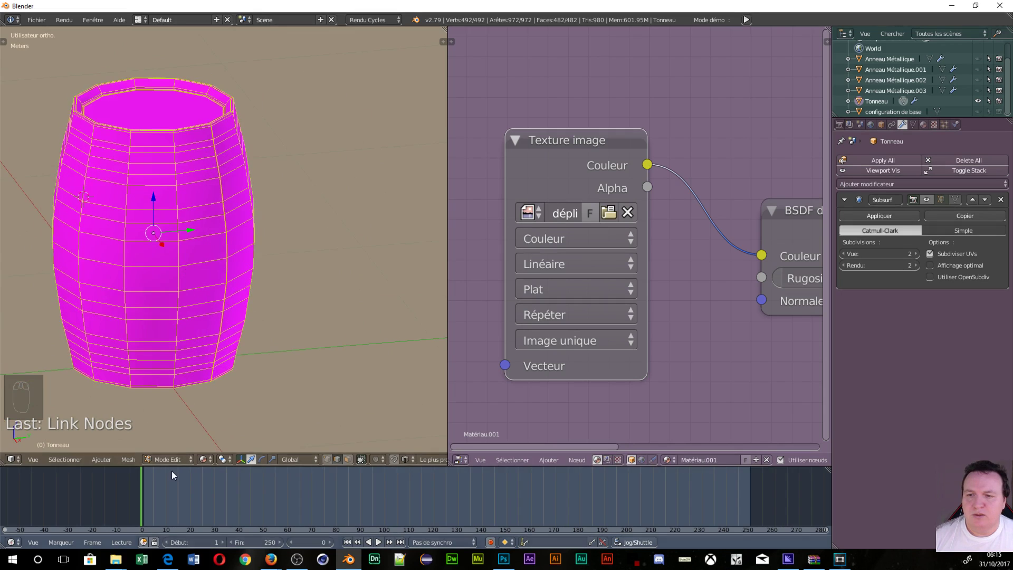
Step: Set the viewport shading to Texture and inspect the barrel's surface
click(202, 459)
click(223, 406)
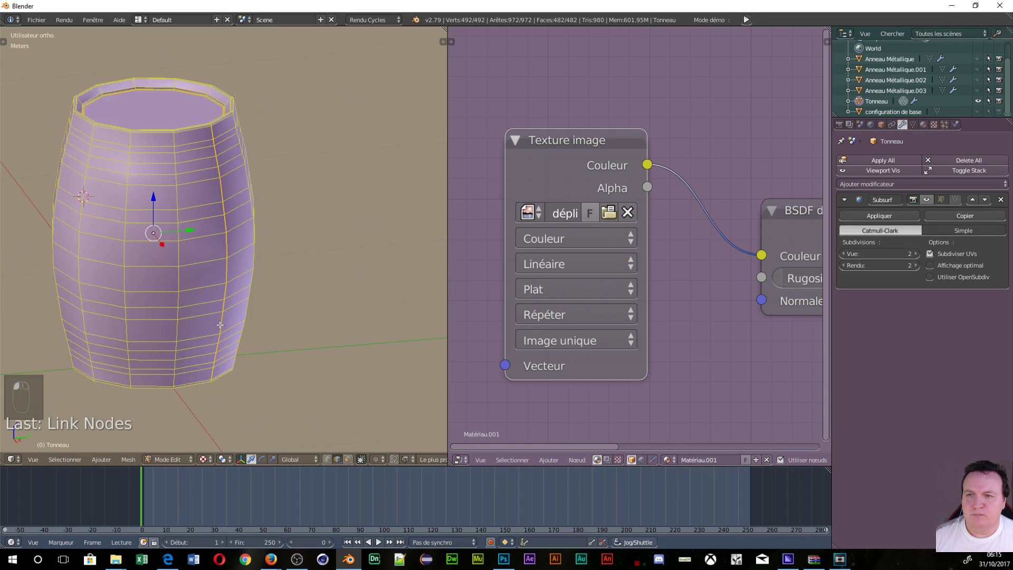
mouse_move(224, 406)
middle_down()
mouse_move(5, 269)
mouse_move(90, 211)
middle_up()
Step: Switch to Photoshop and save the layout as a JPEG, replacing dépliage UV tonneau.jpg, in optimised progressive format with 5 passes
click(503, 559)
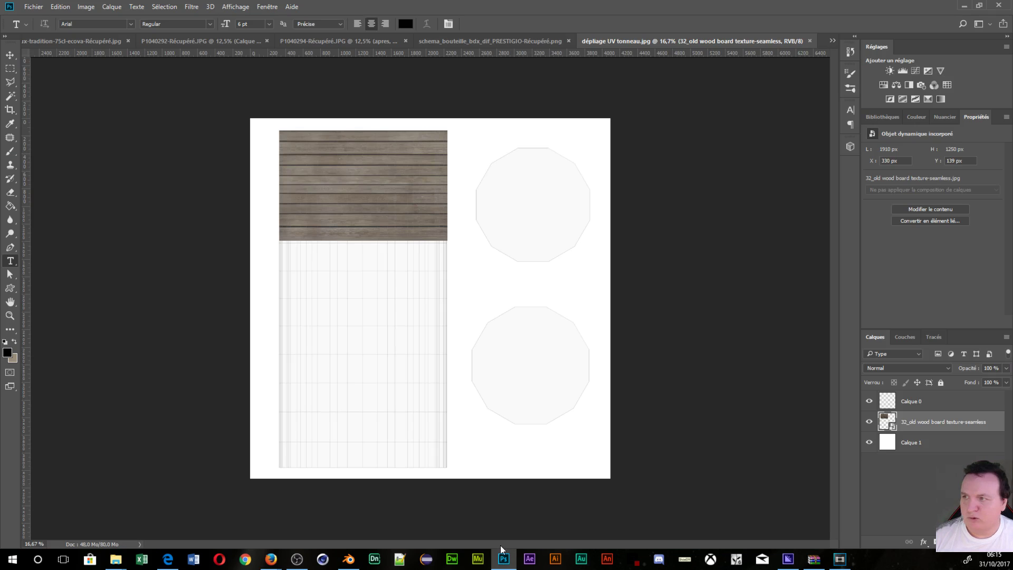
click(34, 6)
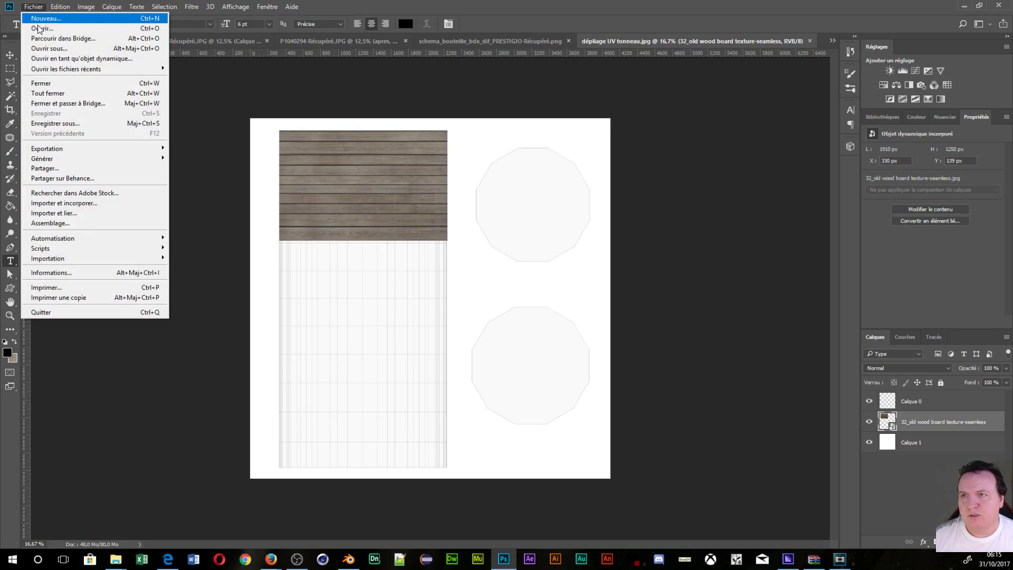
mouse_move(111, 6)
mouse_move(34, 7)
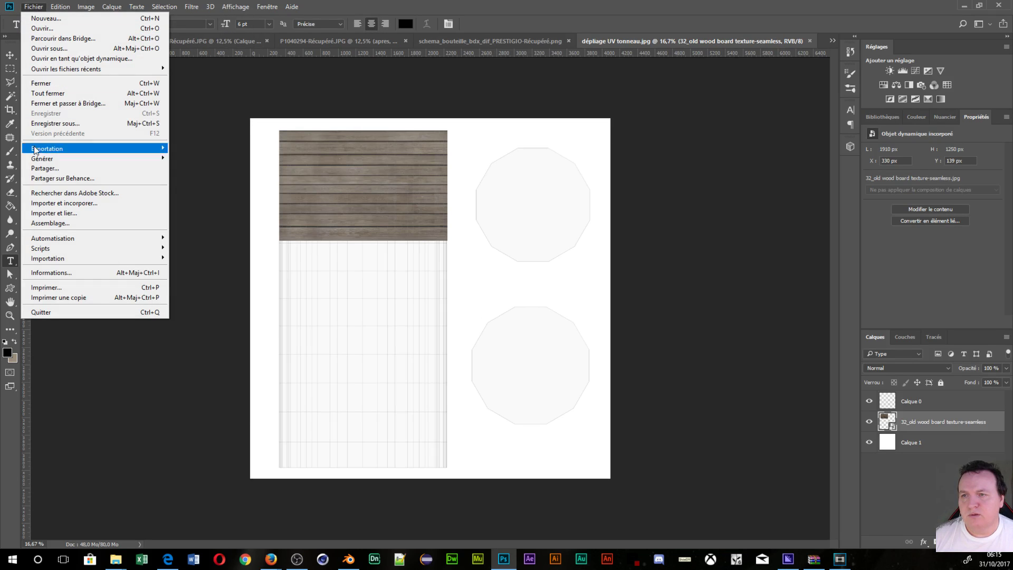
click(57, 124)
click(121, 437)
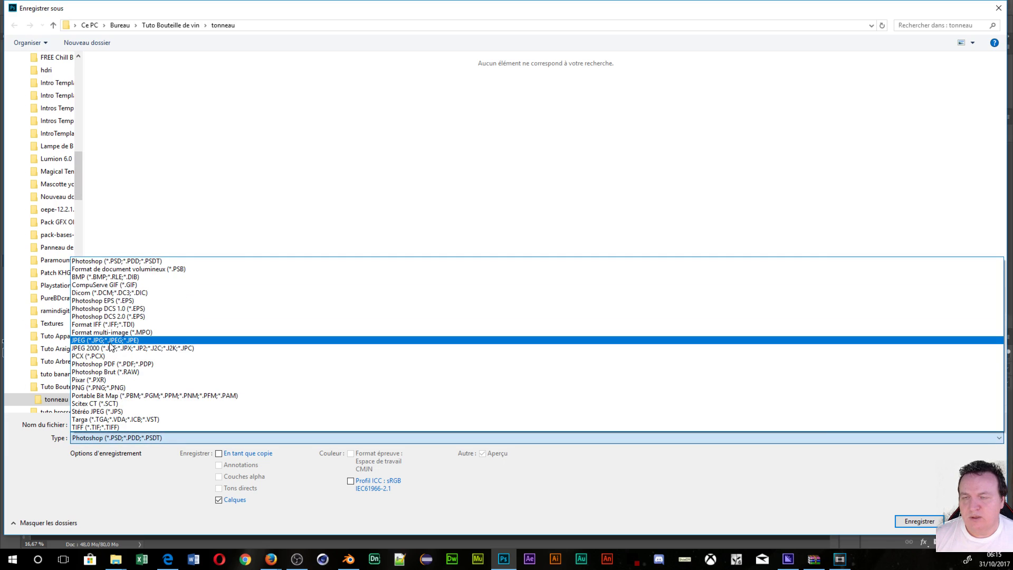
click(110, 341)
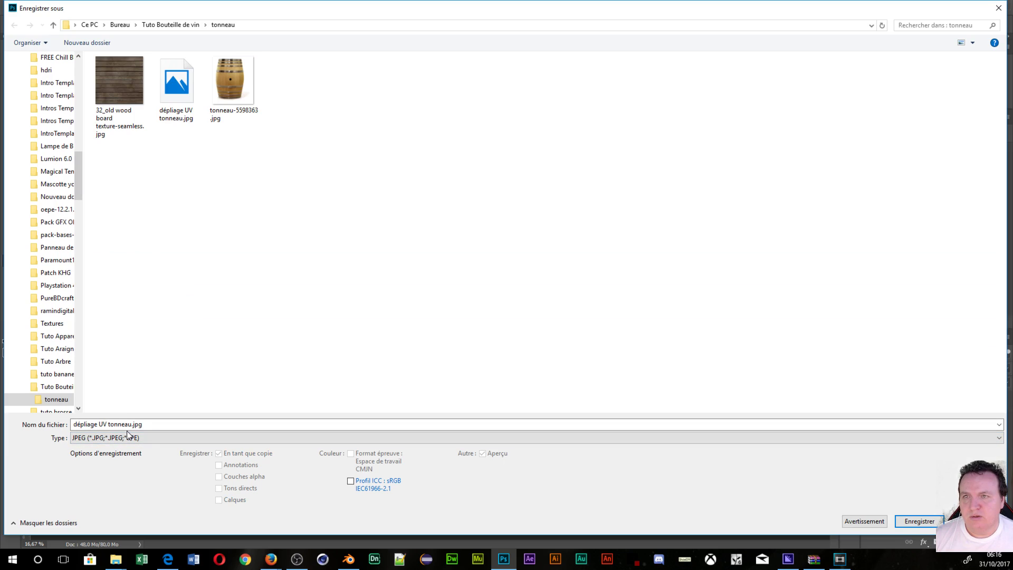
click(908, 520)
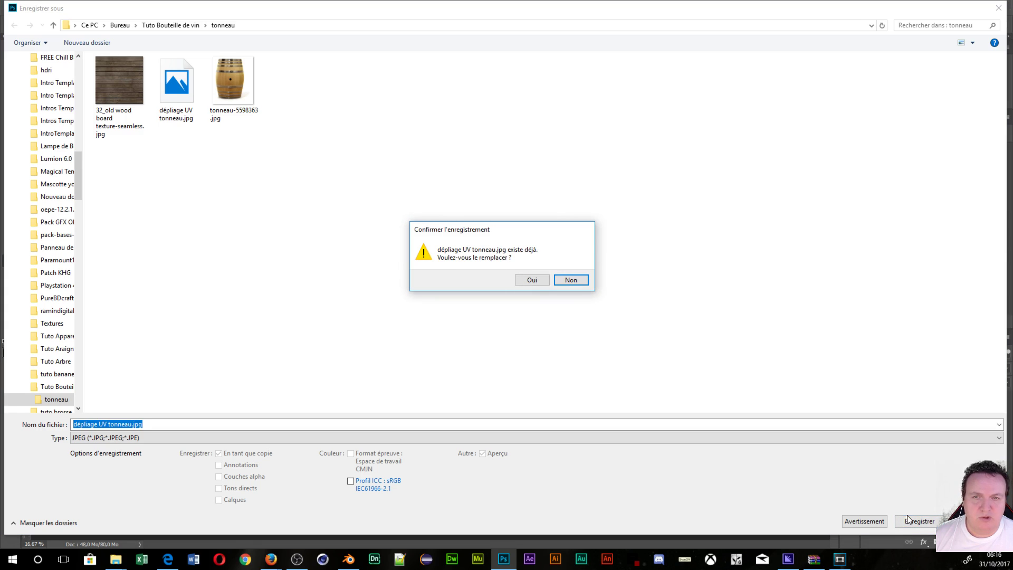
click(531, 282)
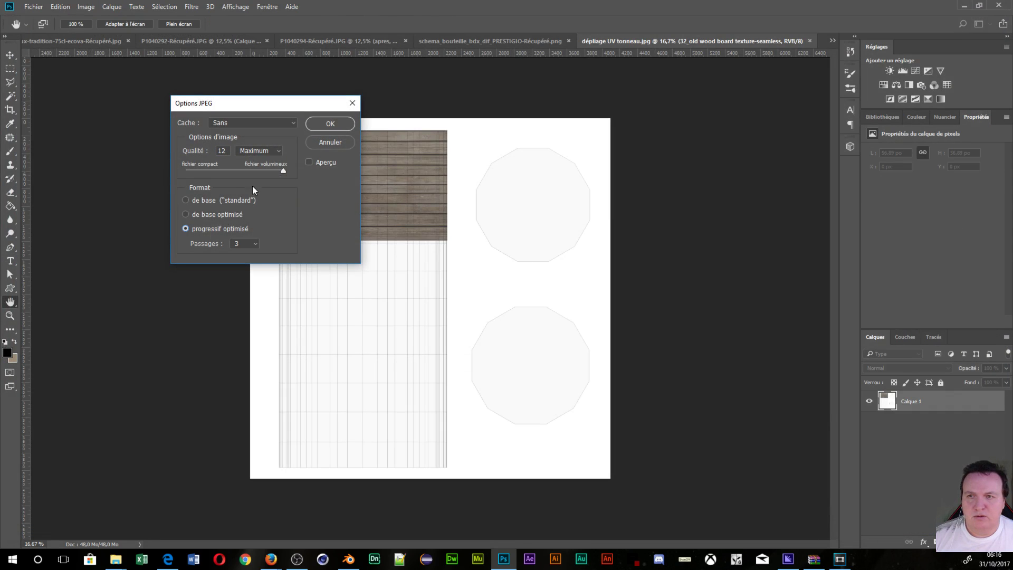
click(255, 245)
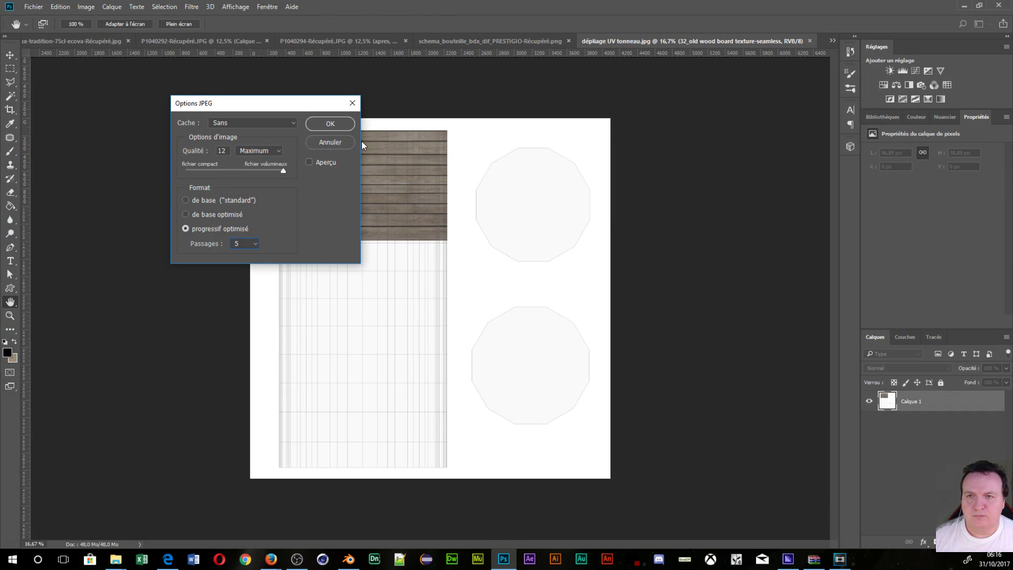
key(Return)
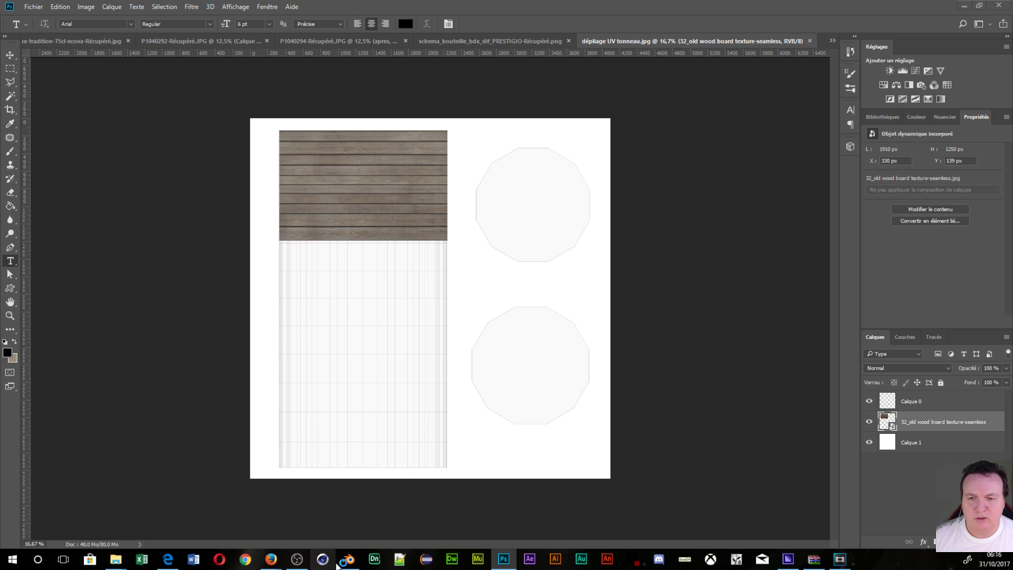
Step: Switch to Blender and replace the Texture image node's image with the re-saved dépliage UV tonneau.jpg from the tonneau folder
click(342, 564)
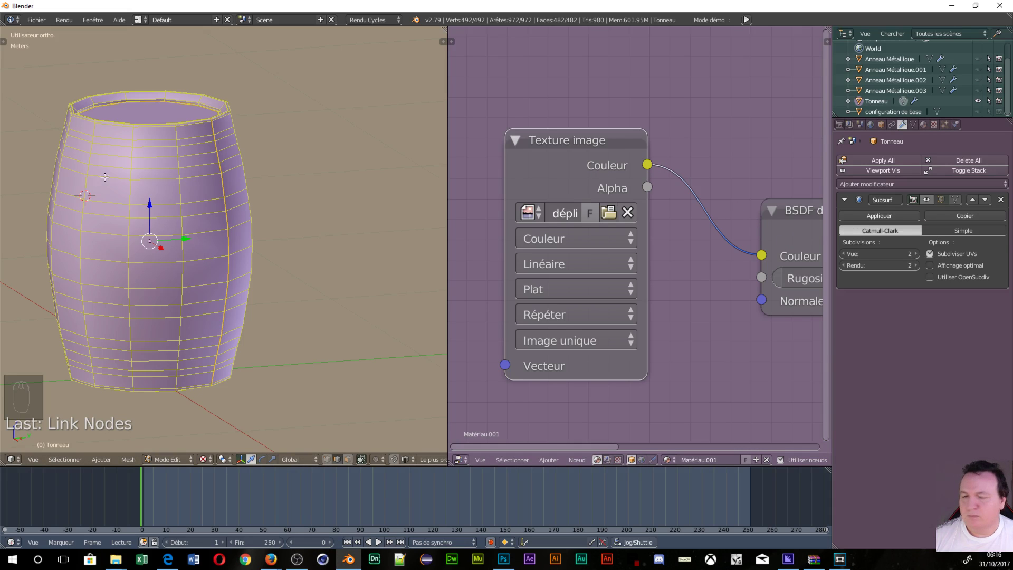
click(628, 212)
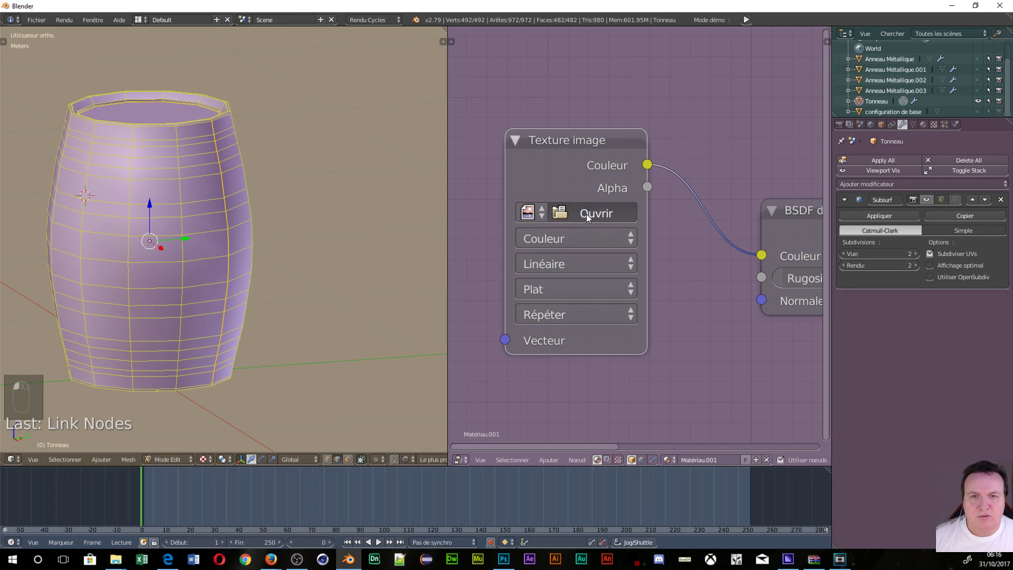
click(586, 213)
click(30, 244)
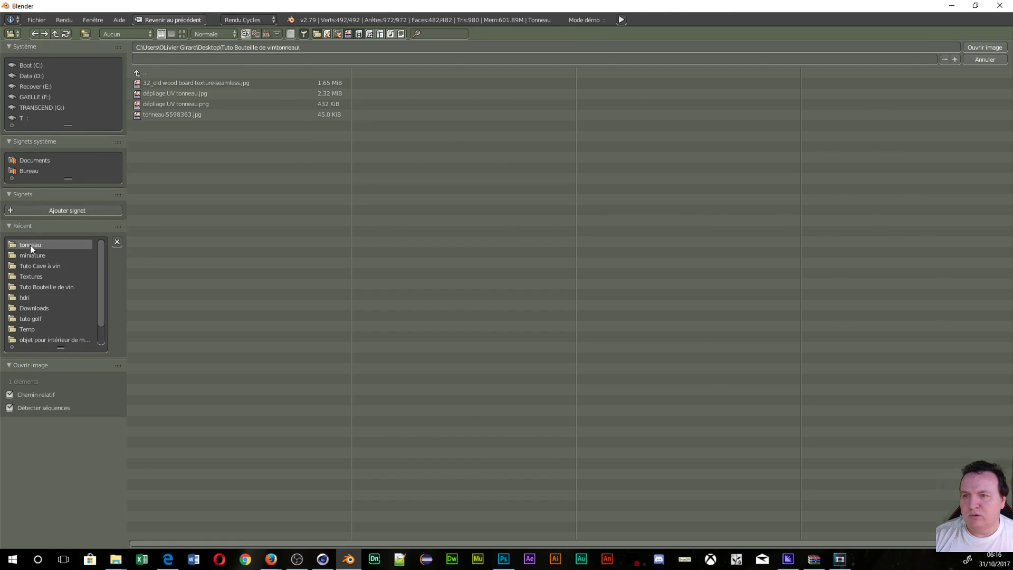
click(186, 36)
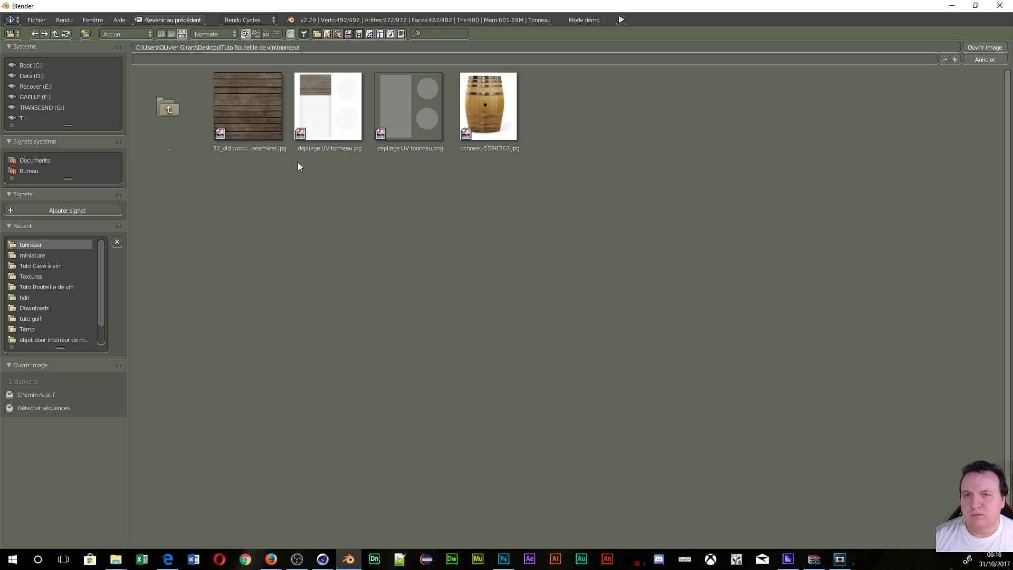
click(356, 101)
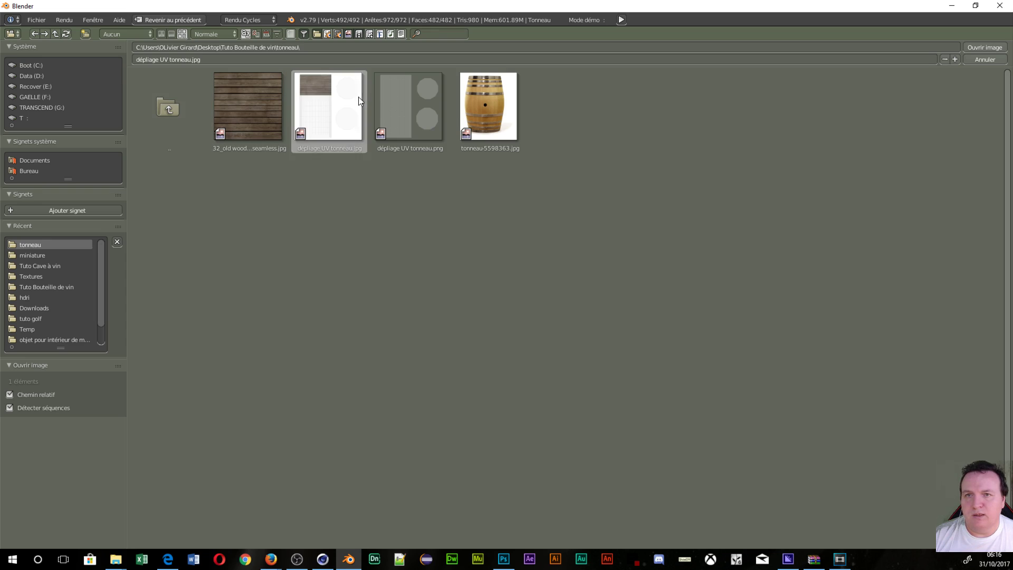
click(973, 48)
Step: Examine the wood texture around the barrel's side, checking plank direction, sharpness and coverage
middle_drag(238, 312, 77, 310)
scroll(241, 327, up, 4)
scroll(241, 327, up, 1)
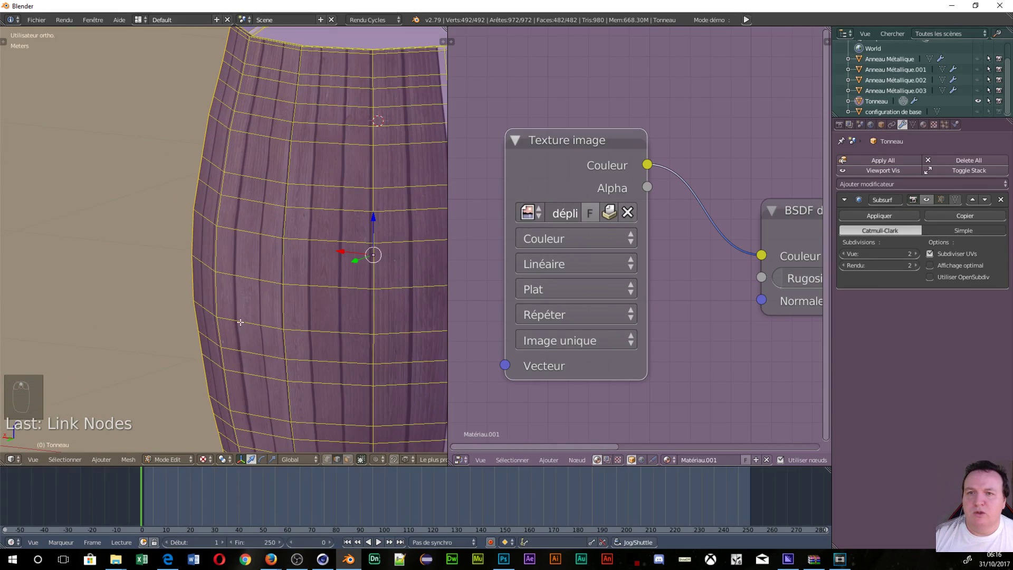
scroll(240, 322, down, 2)
middle_drag(350, 297, 430, 290)
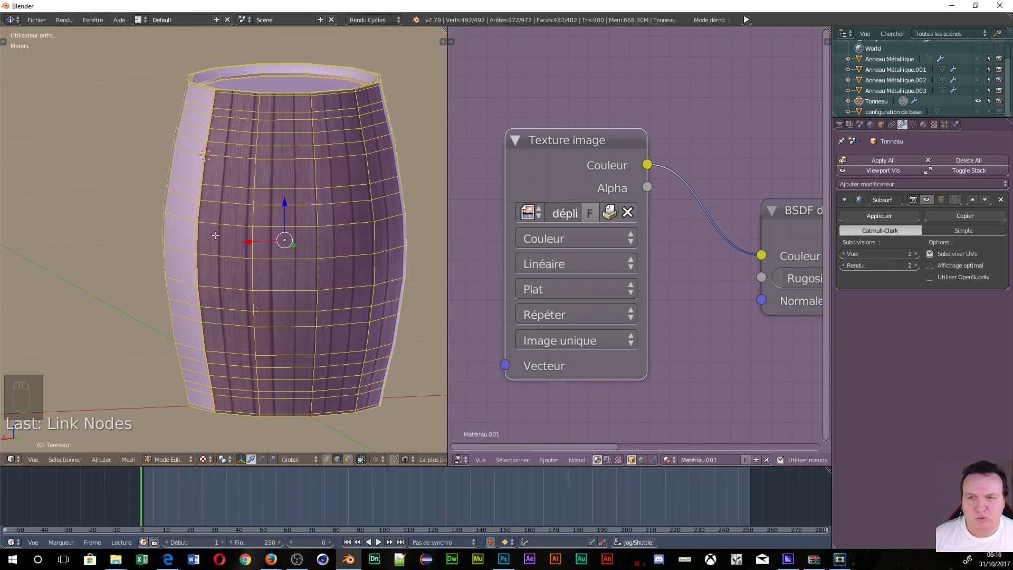
scroll(299, 289, up, 3)
scroll(296, 293, up, 4)
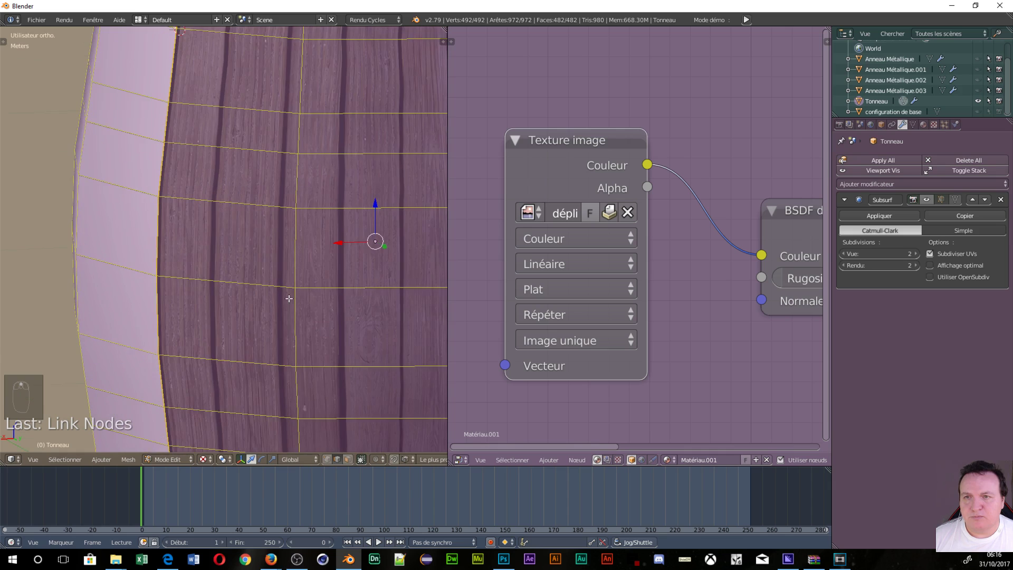
scroll(289, 299, down, 7)
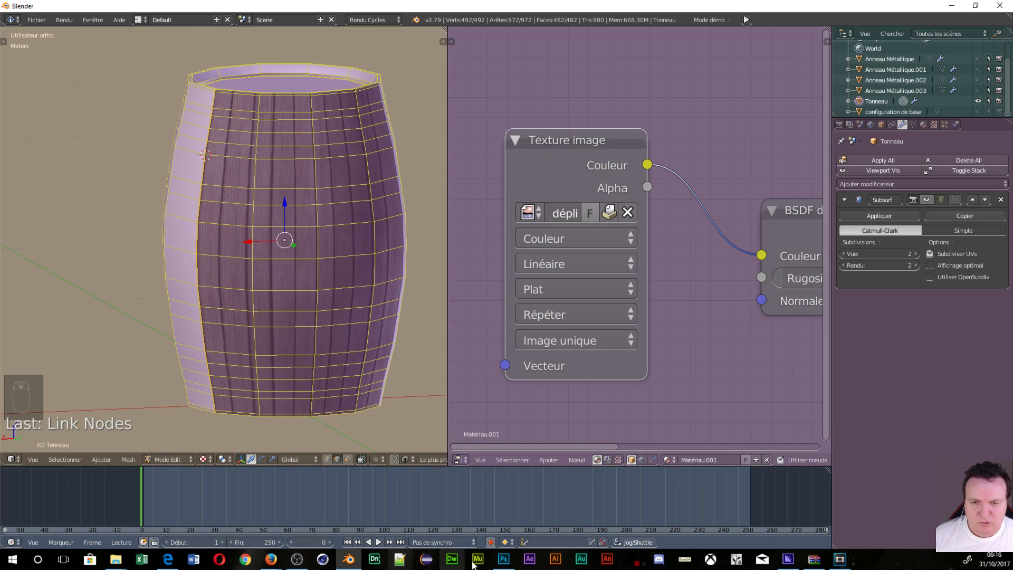
Step: Switch to Photoshop and delete the stretched 32_old wood board texture-seamless layer from the UV layout
click(503, 559)
alt+scroll(413, 313, up, 3)
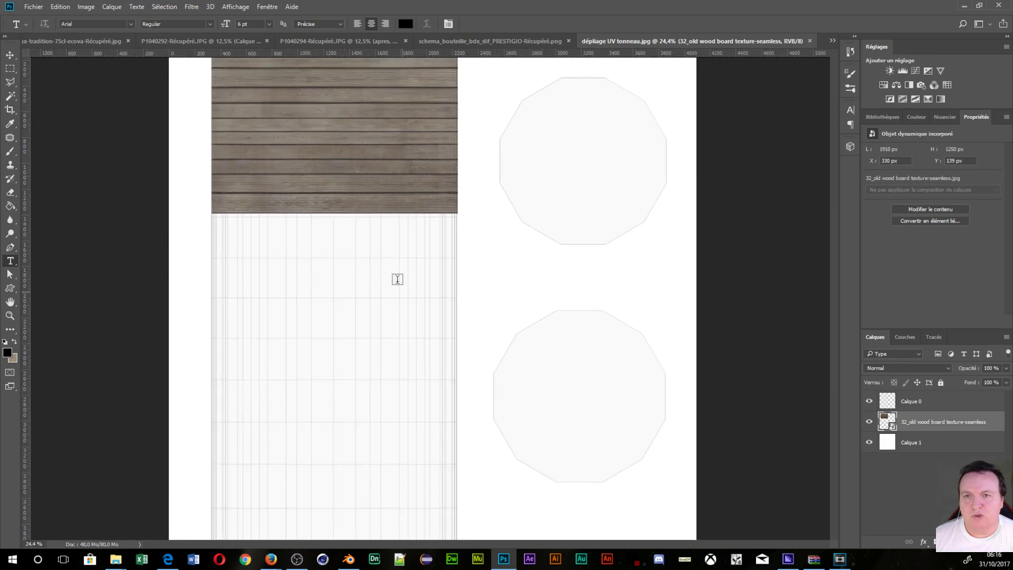
alt+scroll(334, 160, down, 3)
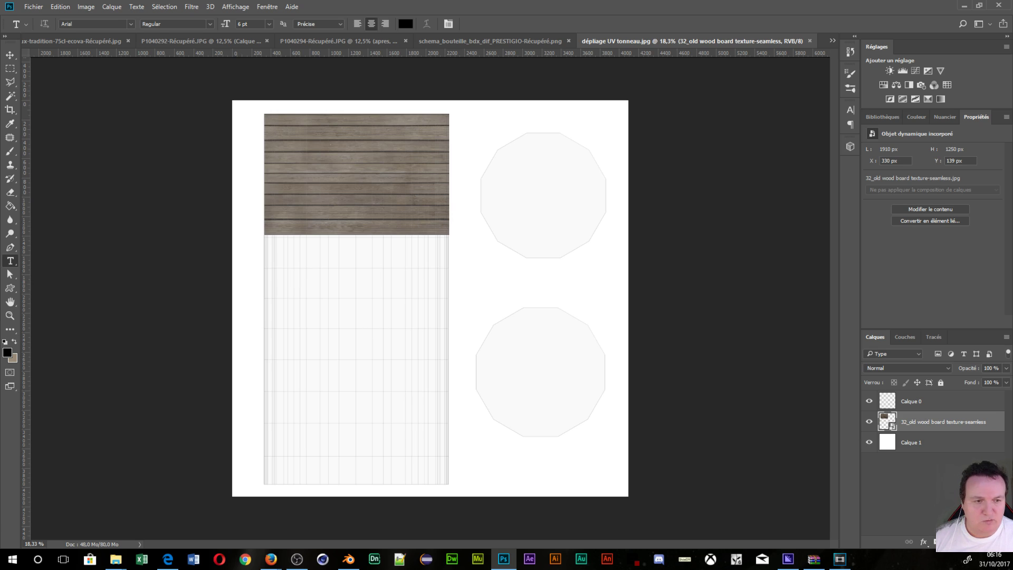
key(Delete)
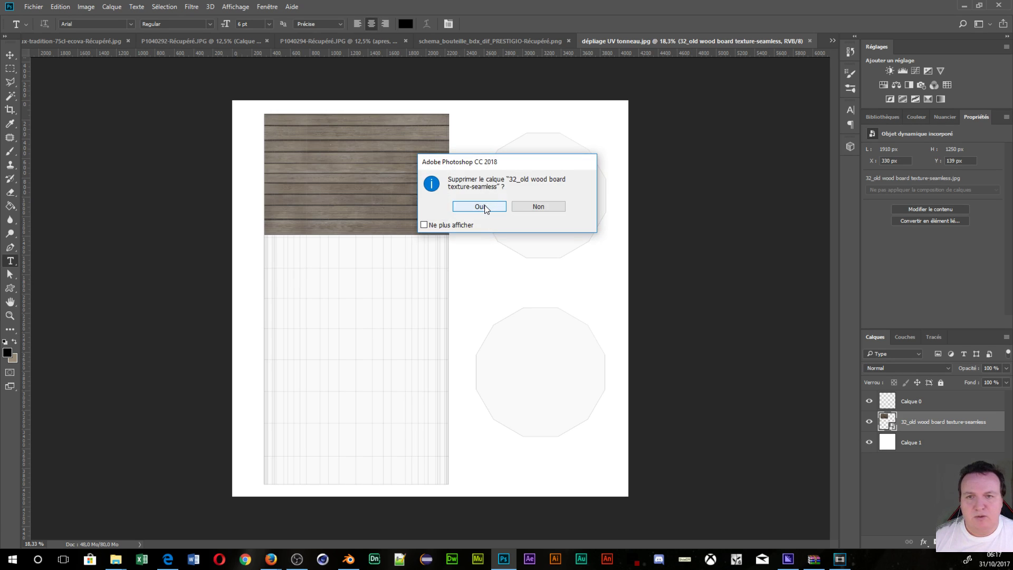
click(482, 205)
Step: Embed 32_old wood board texture-seamless.jpg and place it in the upper-left corner of the rectangular UV island
click(33, 6)
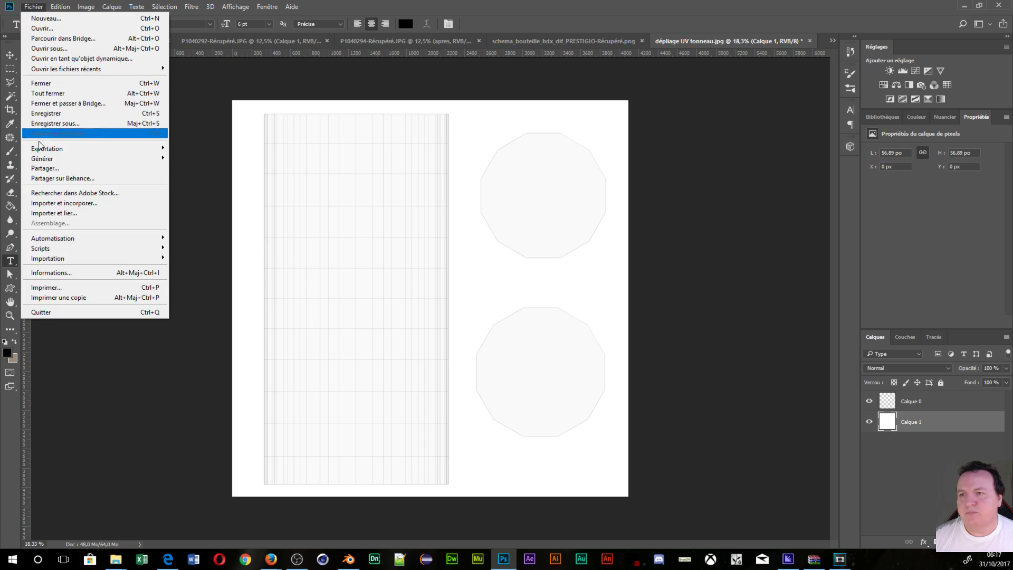
click(64, 205)
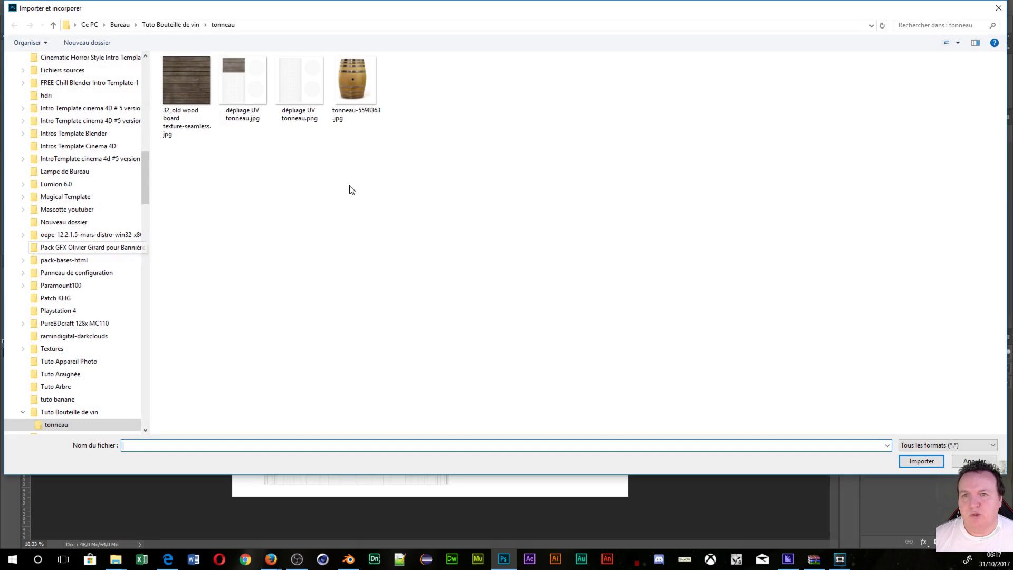
click(174, 84)
click(931, 466)
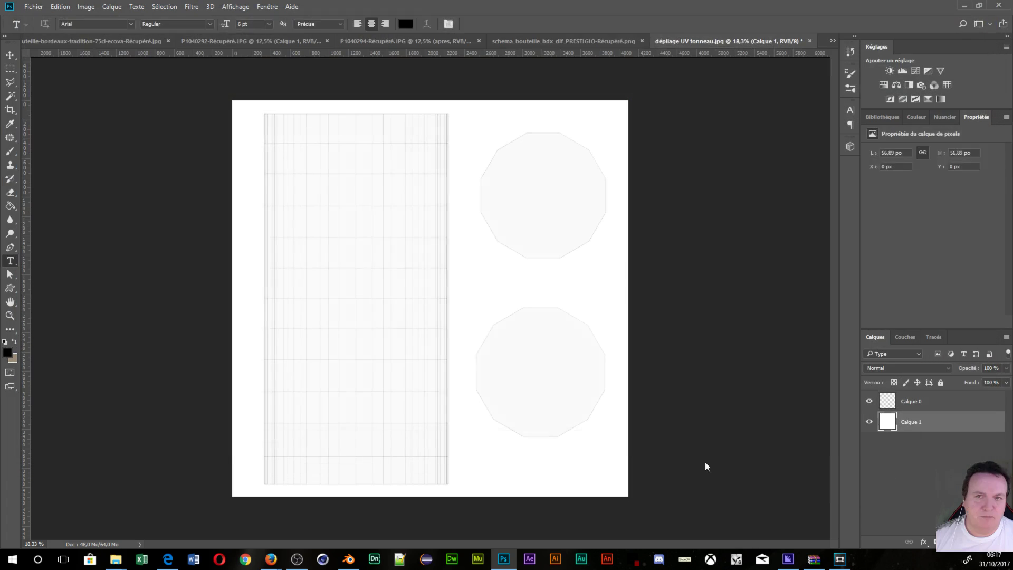
drag(454, 305, 350, 185)
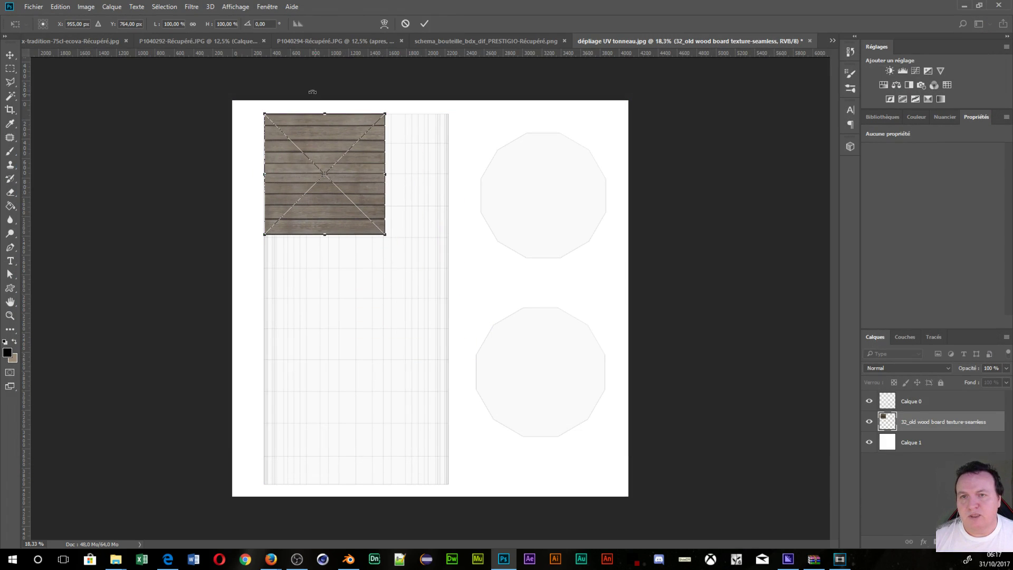
click(189, 7)
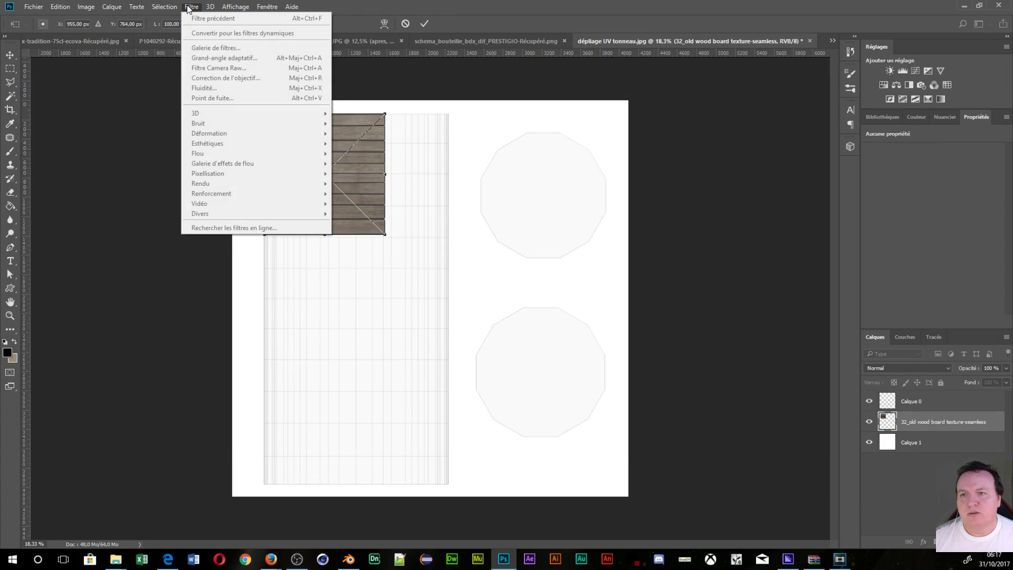
click(700, 357)
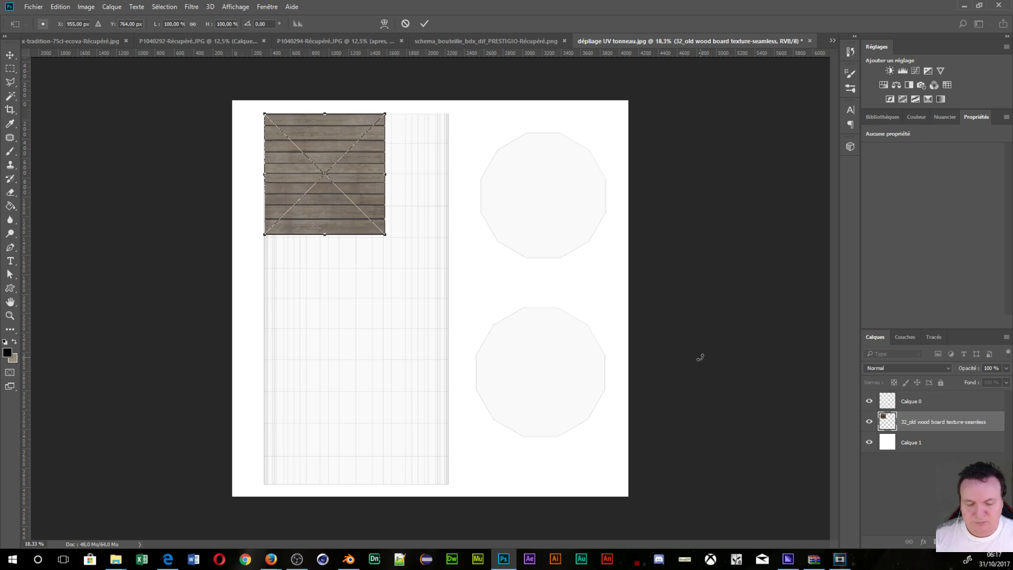
key(Return)
key(t)
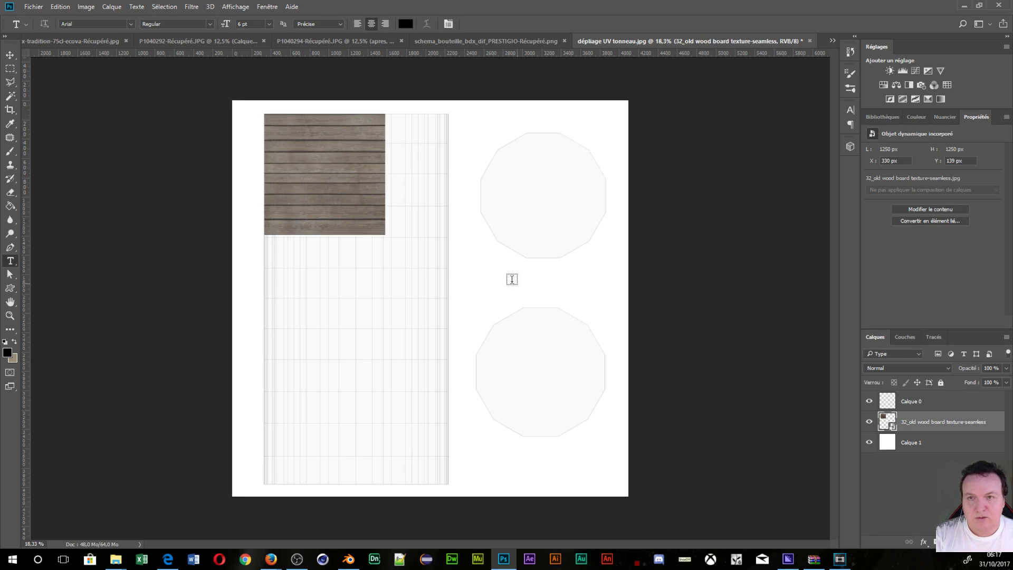
Step: Check whether snapping is enabled and which elements it applies to
click(161, 8)
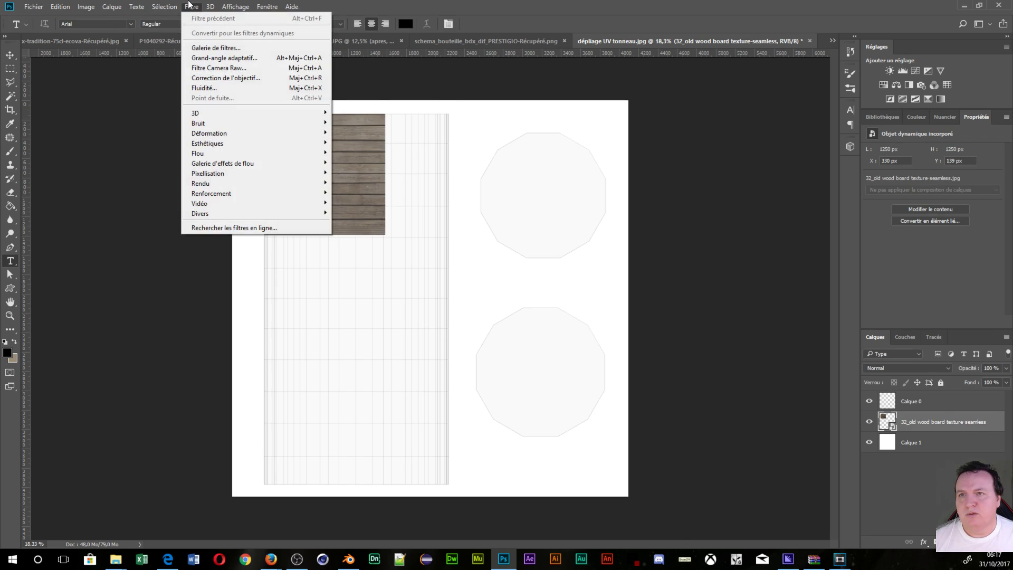
mouse_move(232, 10)
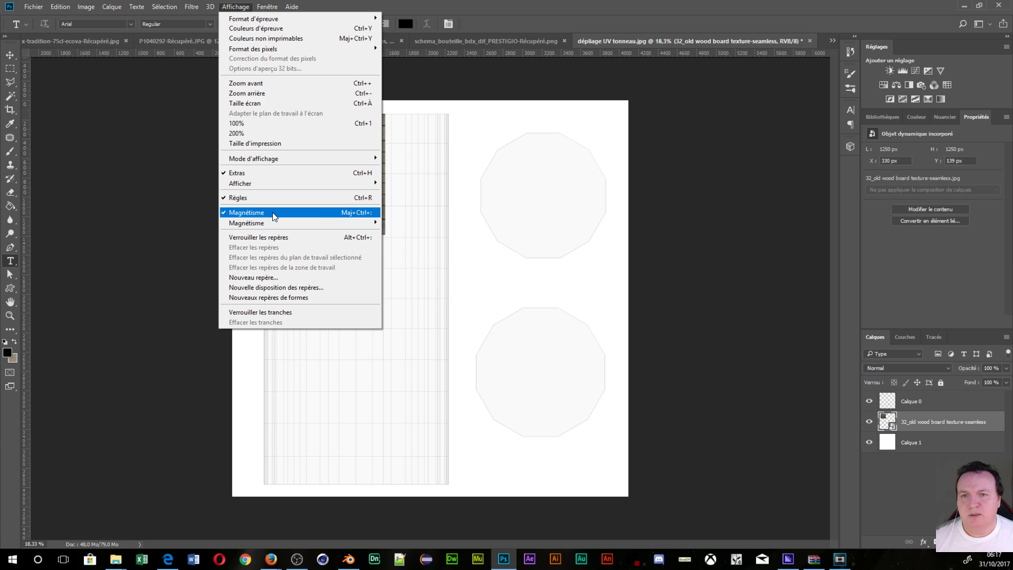
mouse_move(254, 224)
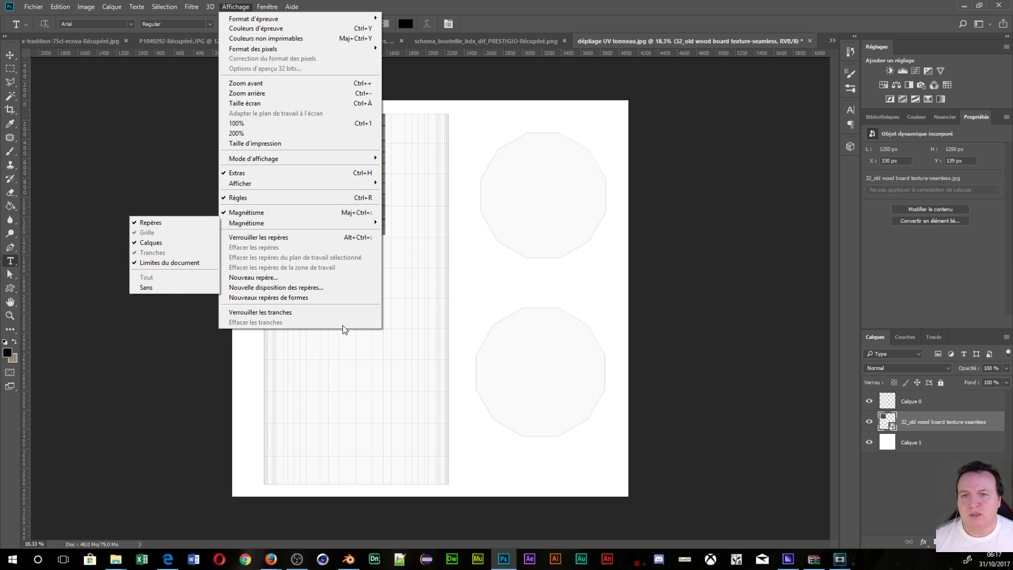
click(705, 131)
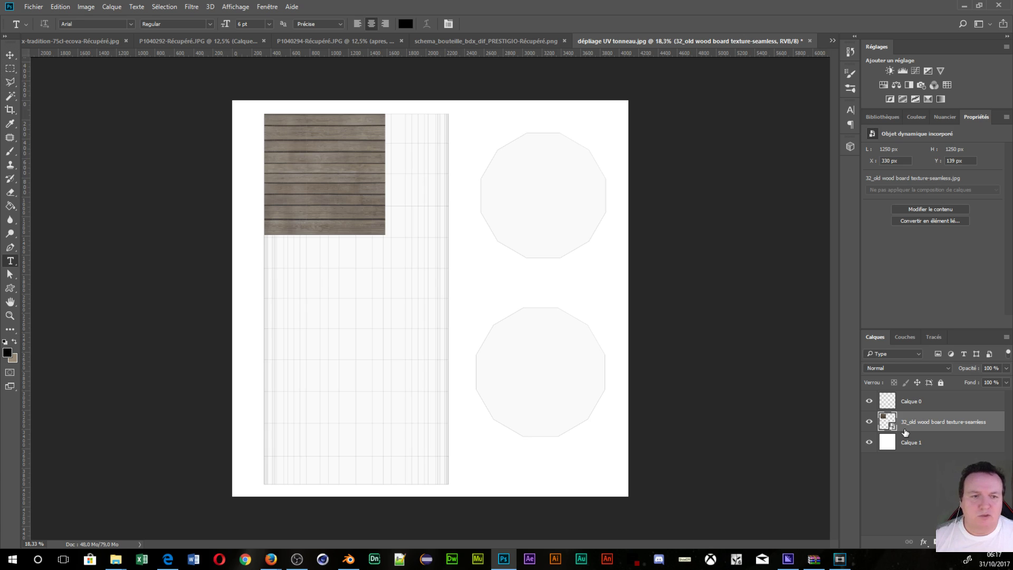
Step: Scale the wood image proportionally to about 153.20% so it spans the full width of the rectangular UV island
key(ctrl+t)
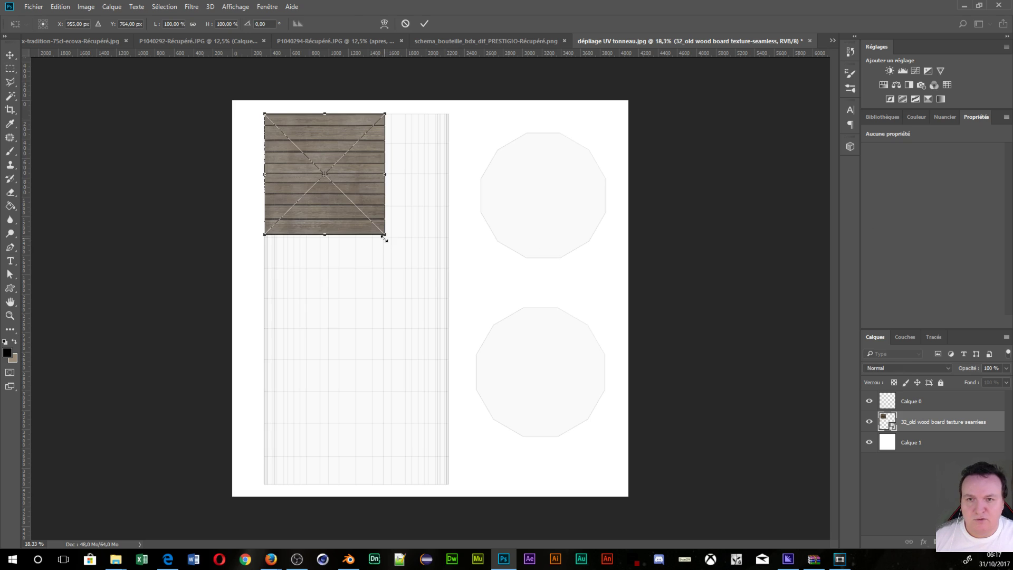
drag(384, 238, 451, 294)
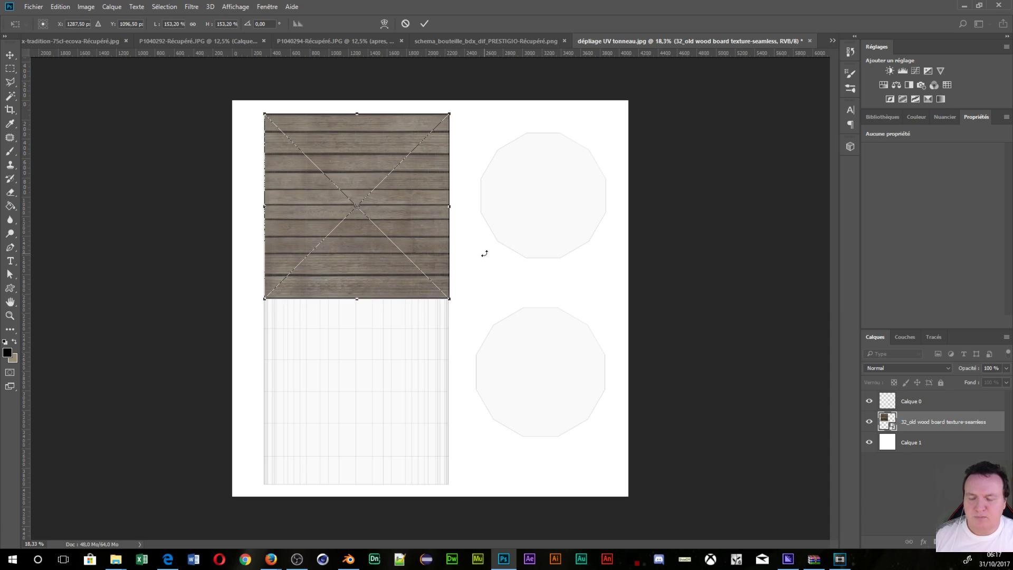
key(Return)
key(t)
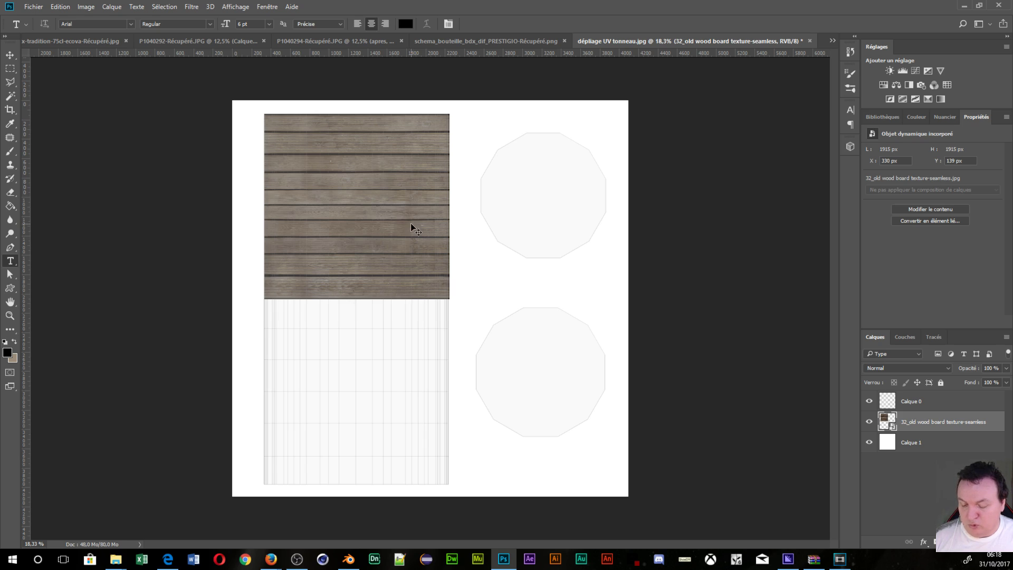
Step: Duplicate the wood layer and move the copy straight down to Y 1802 px, overlapping the original so the planks continue
key(ctrl+j)
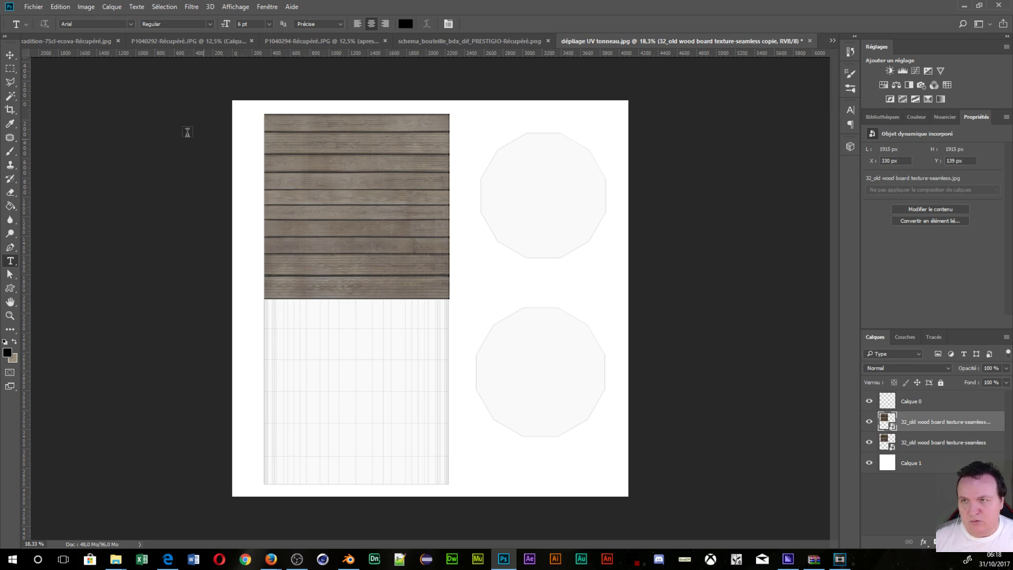
key(v)
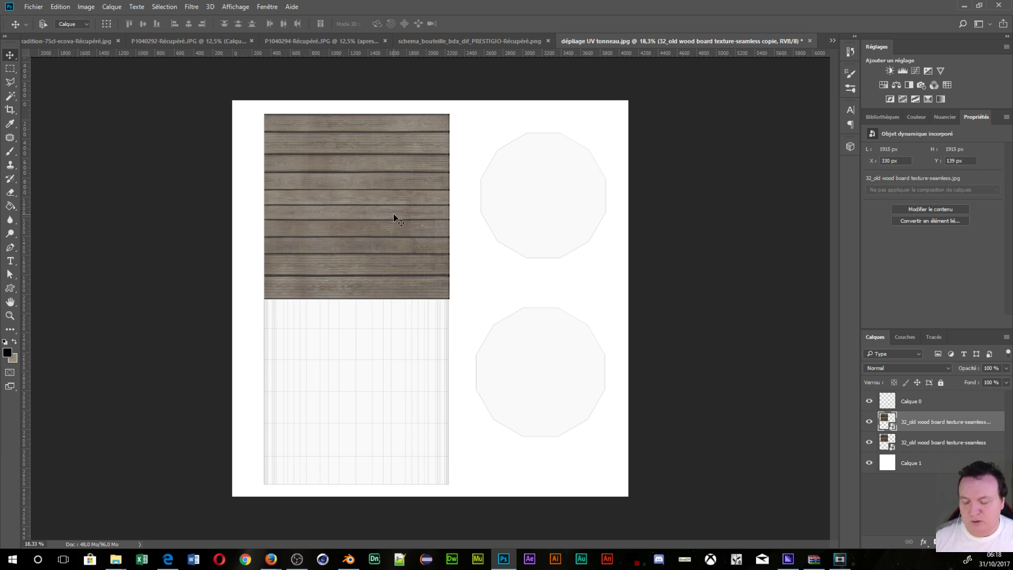
drag(383, 211, 338, 363)
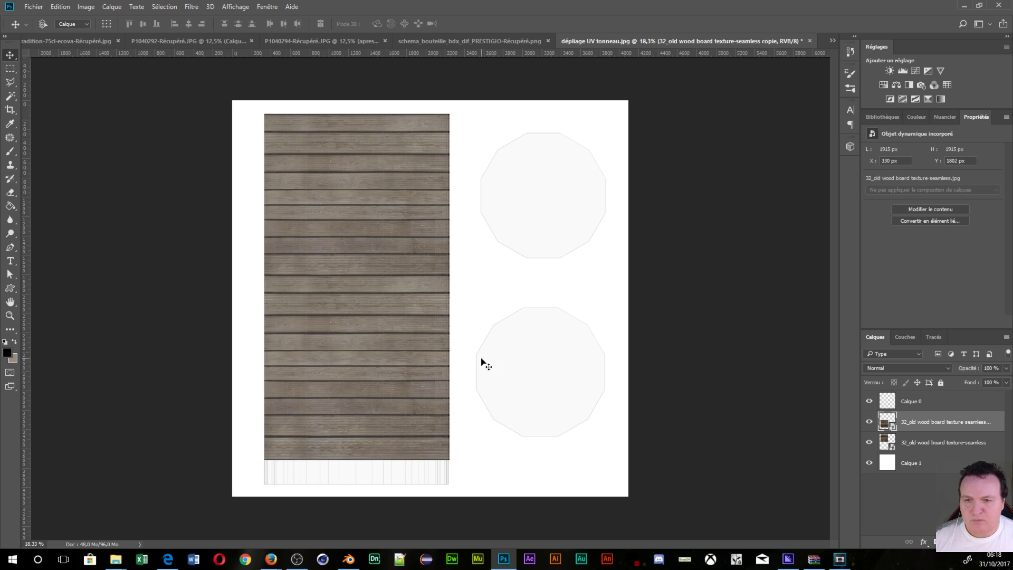
Step: Duplicate the lower wood layer and move the copy straight down 1402 px to cover the rest of the rectangular UV island
key(ctrl)
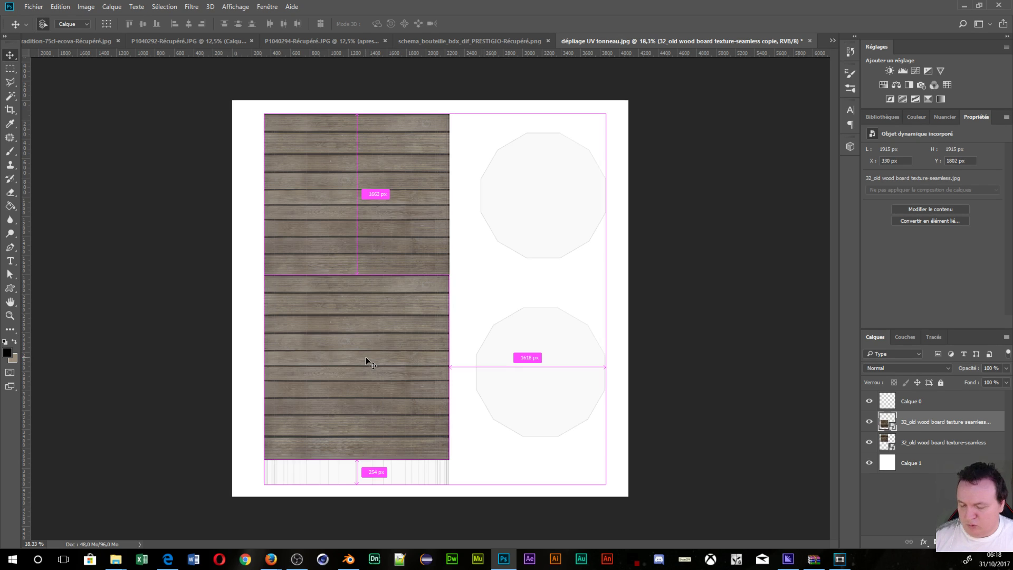
key(ctrl+j)
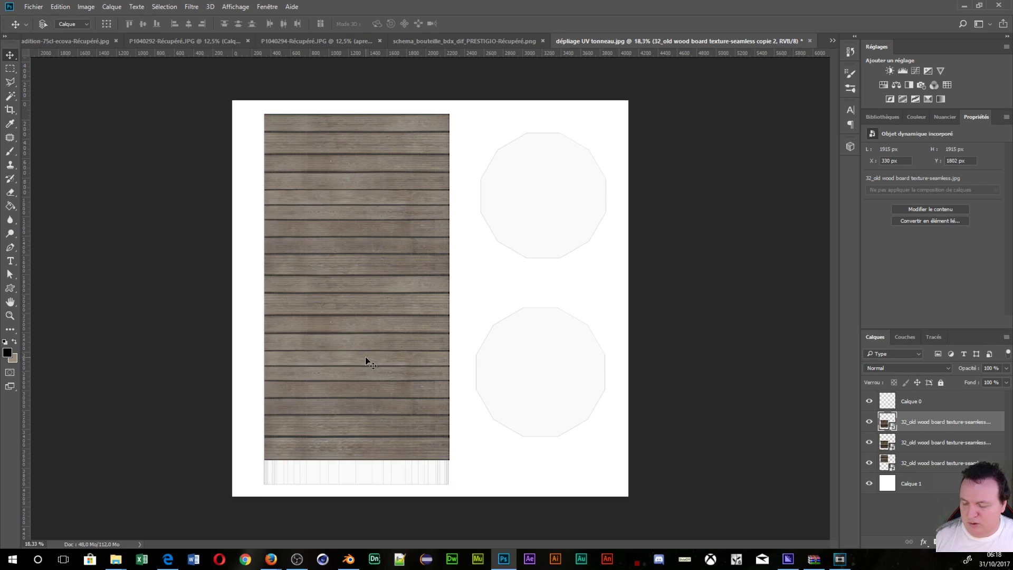
drag(365, 356, 368, 493)
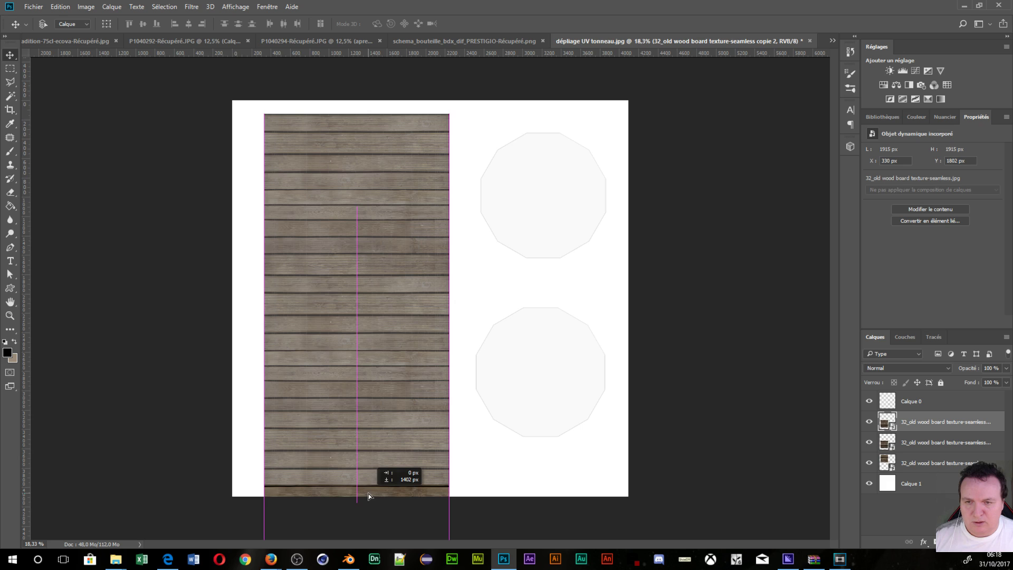
drag(369, 493, 367, 493)
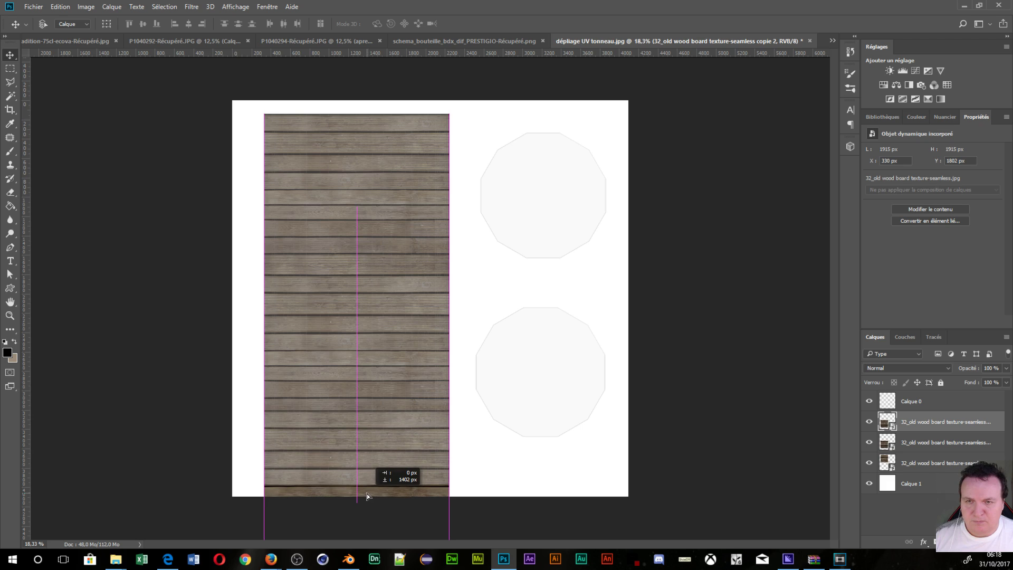
drag(366, 493, 366, 493)
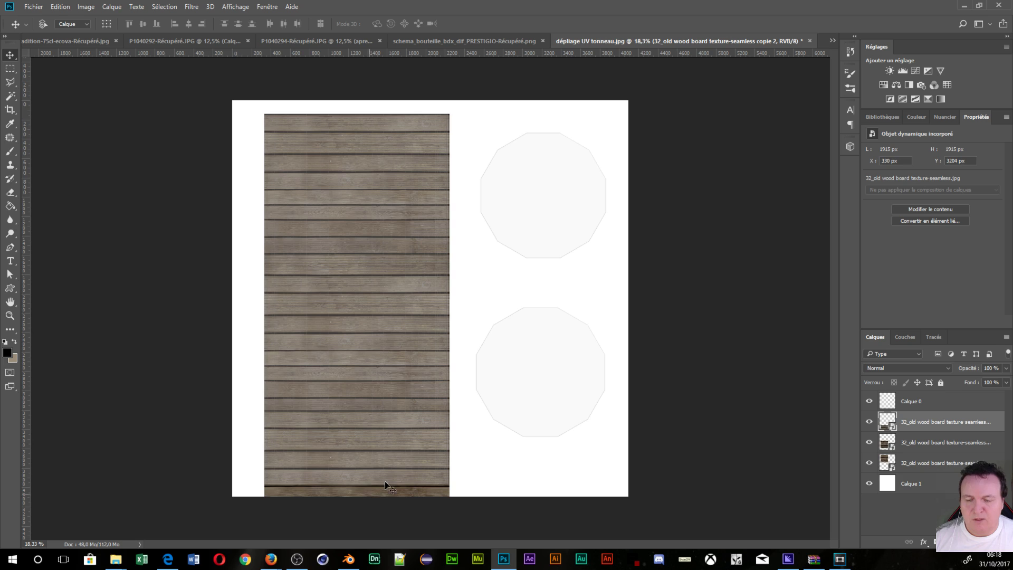
Step: Place another wood copy over the lower polygonal UV island and scale it proportionally to about 163.92%, covering the whole island
alt+drag(499, 331, 492, 334)
drag(383, 474, 577, 376)
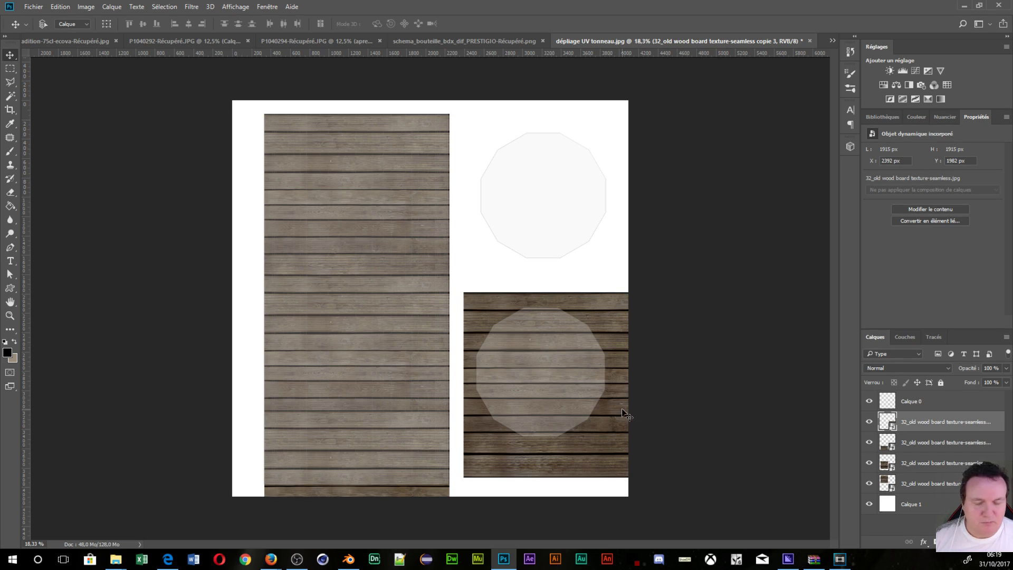
key(ctrl+t)
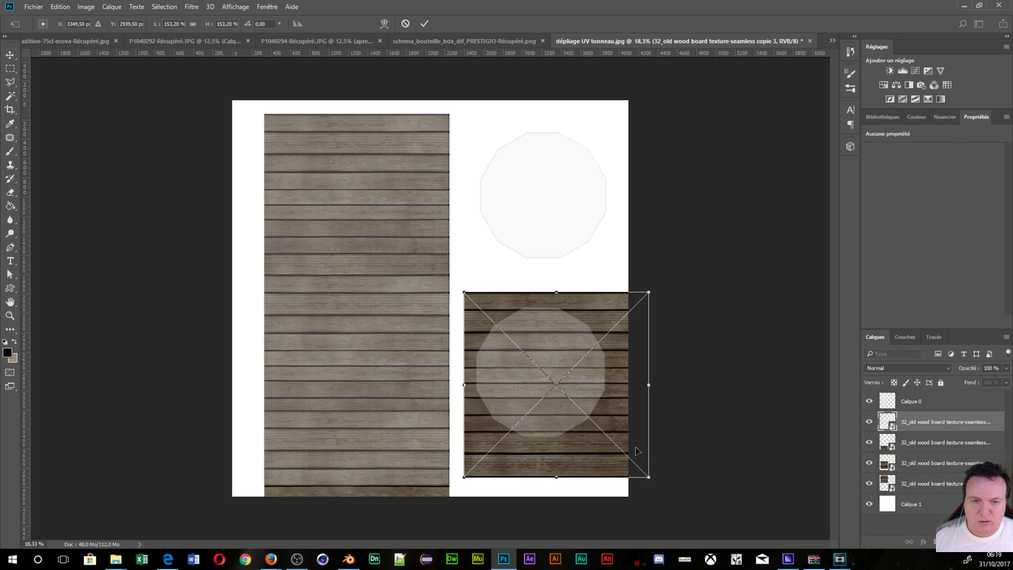
drag(652, 479, 664, 494)
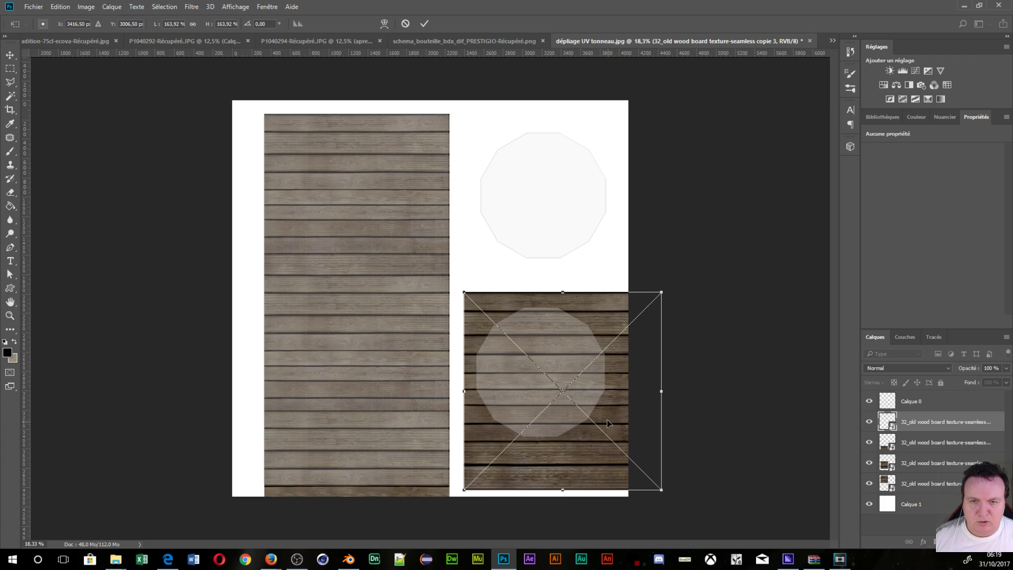
drag(607, 418, 600, 416)
key(Return)
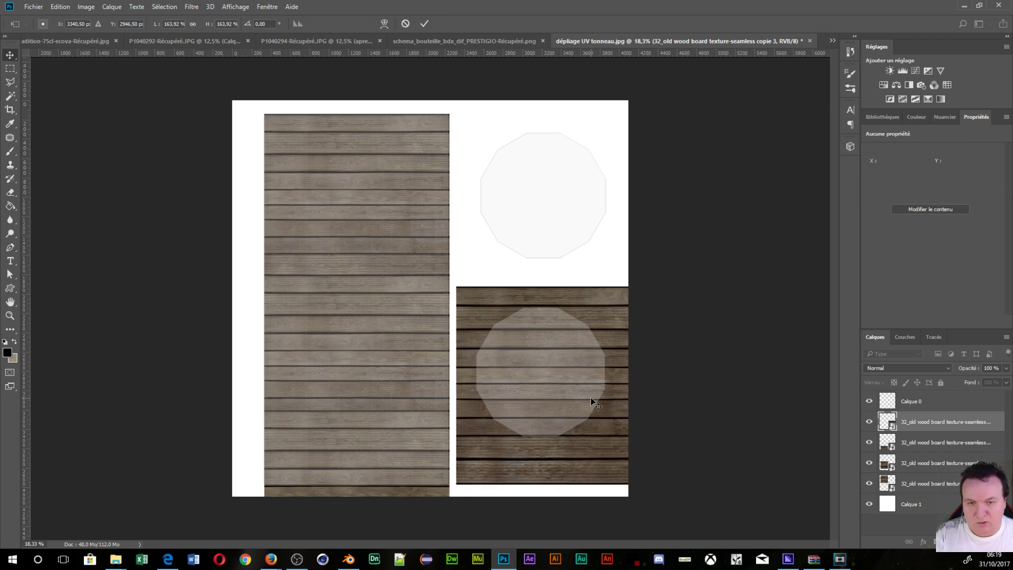
Step: Duplicate the enlarged wood layer over the upper polygonal island and stack this copy beneath the lower one
key(ctrl+j)
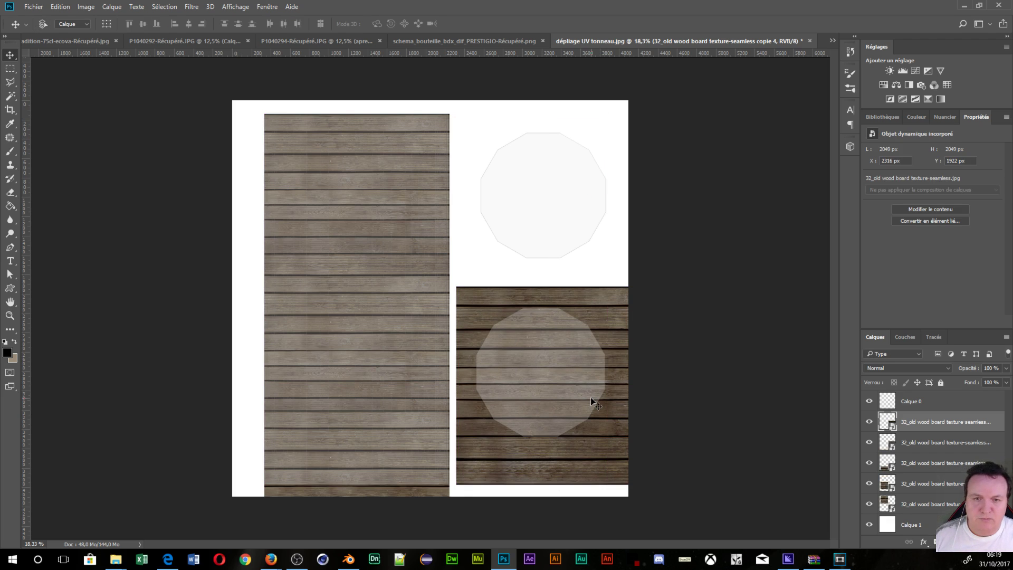
drag(591, 398, 591, 223)
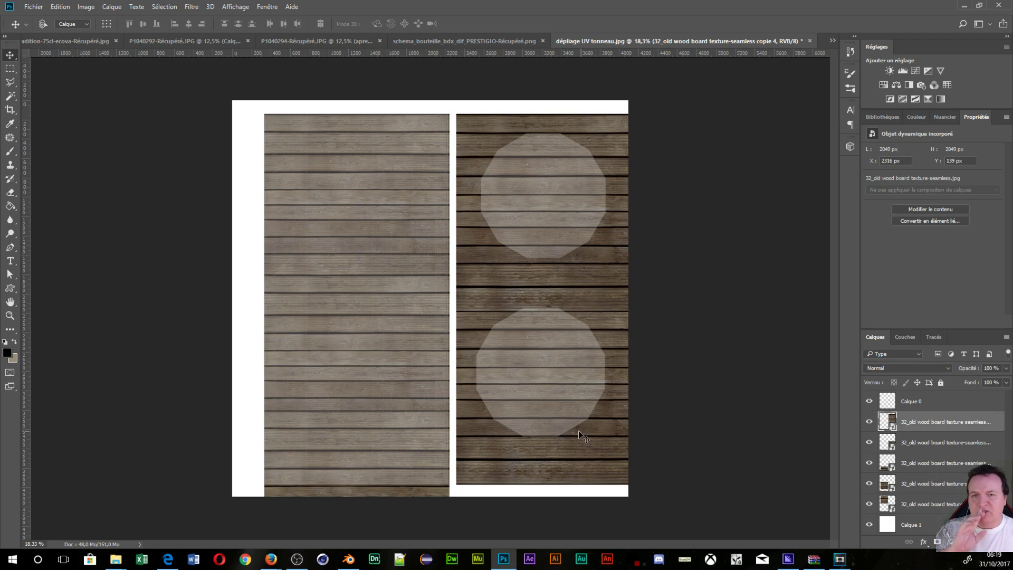
drag(890, 421, 873, 467)
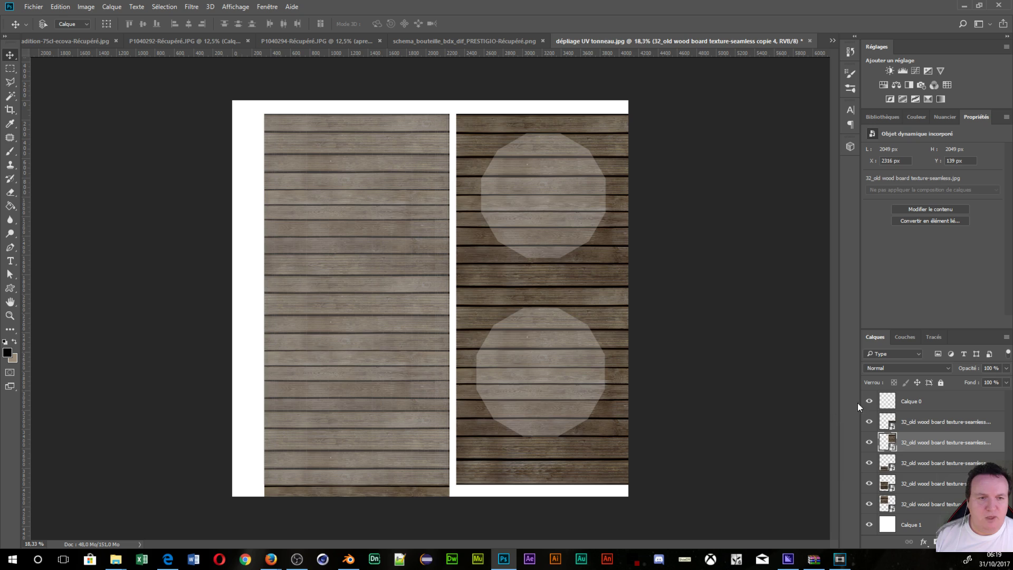
Step: Merge the five wood board layers into one and leave the Calque 0 UV overlay hidden
click(868, 402)
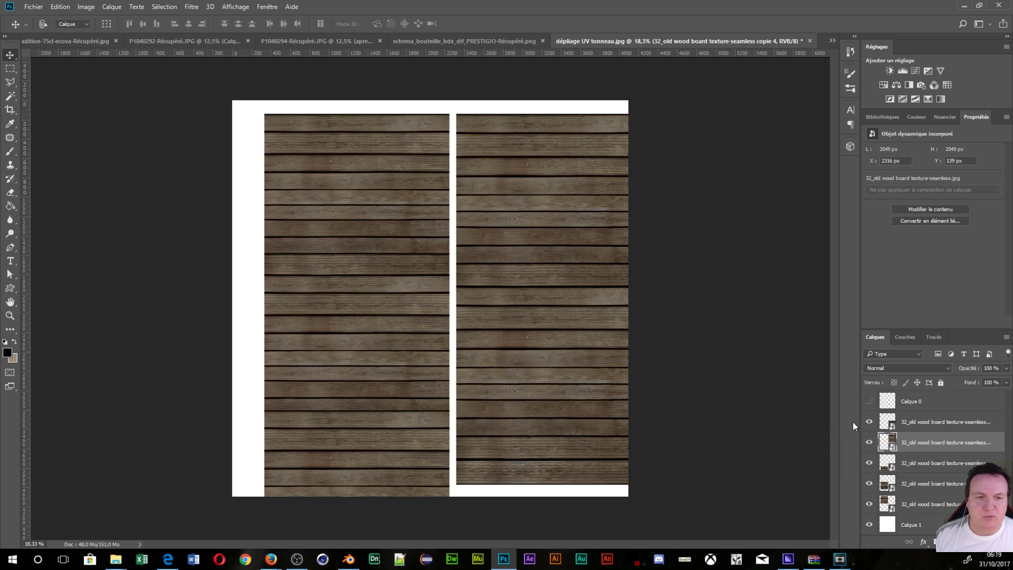
click(942, 510)
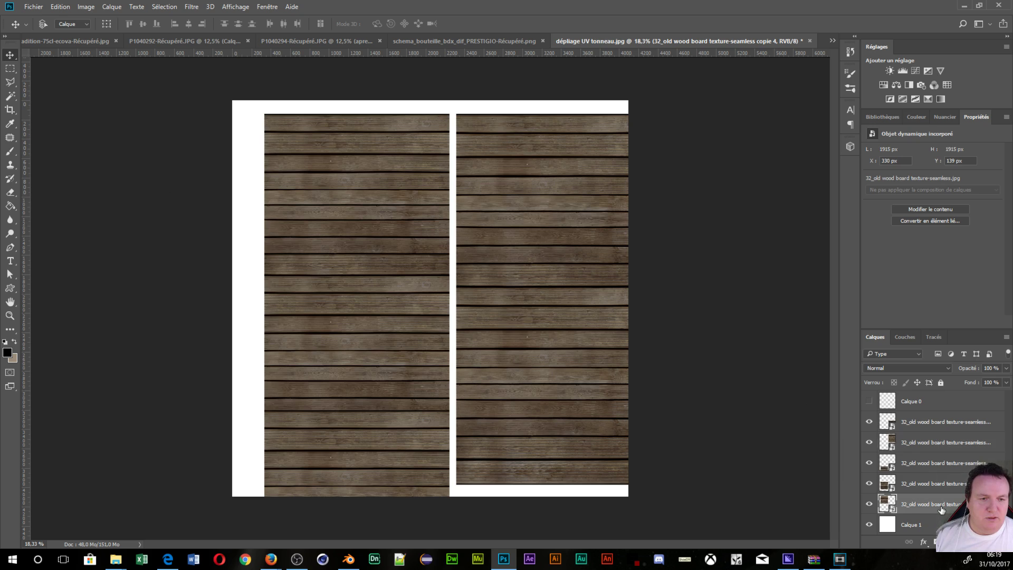
shift+click(943, 427)
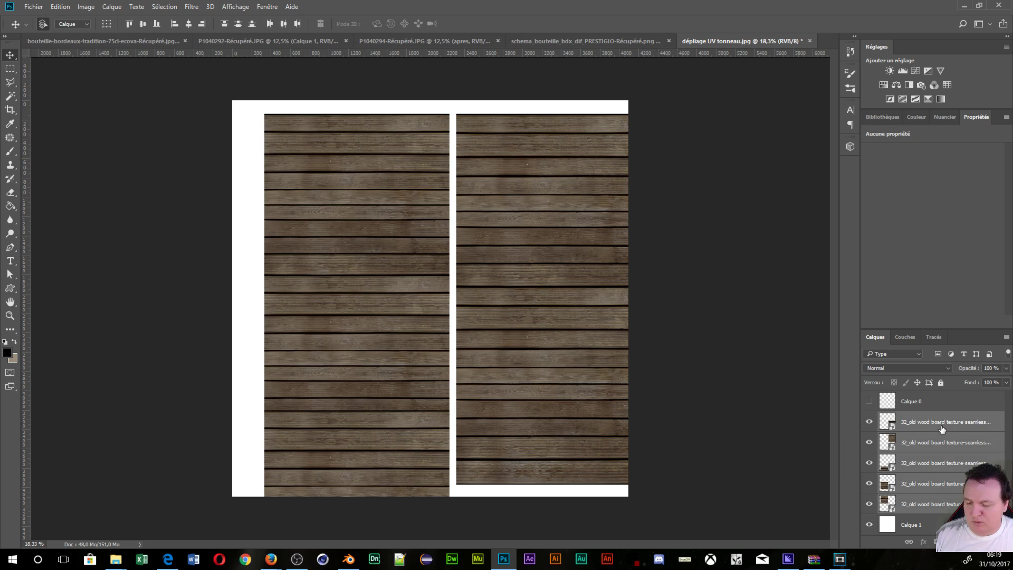
key(ctrl+e)
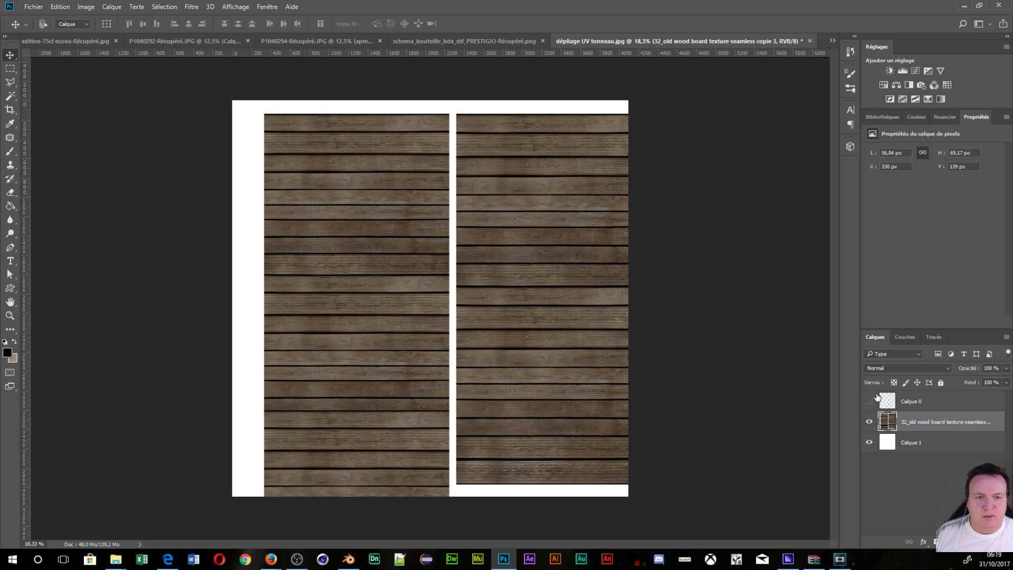
click(868, 402)
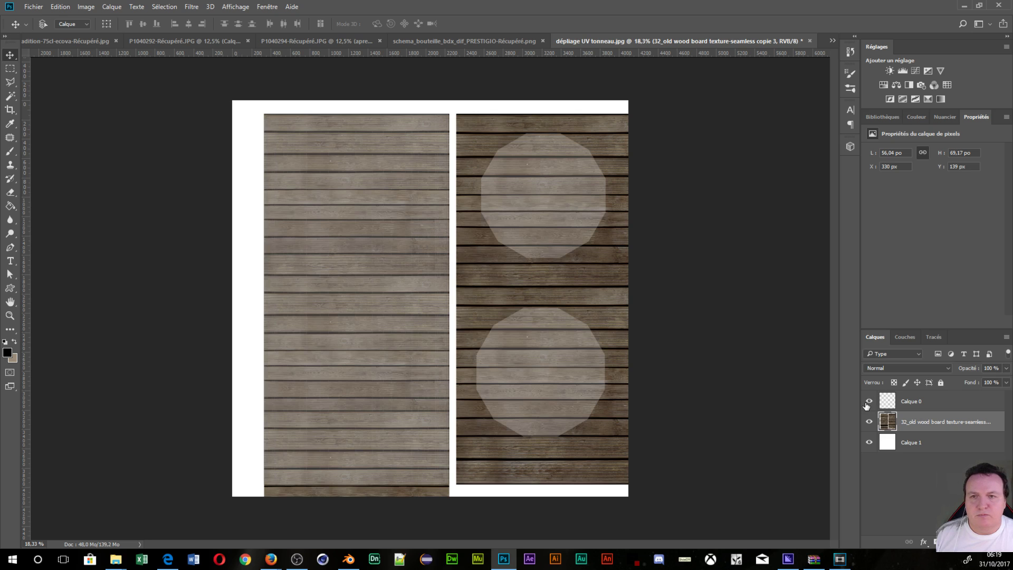
click(868, 401)
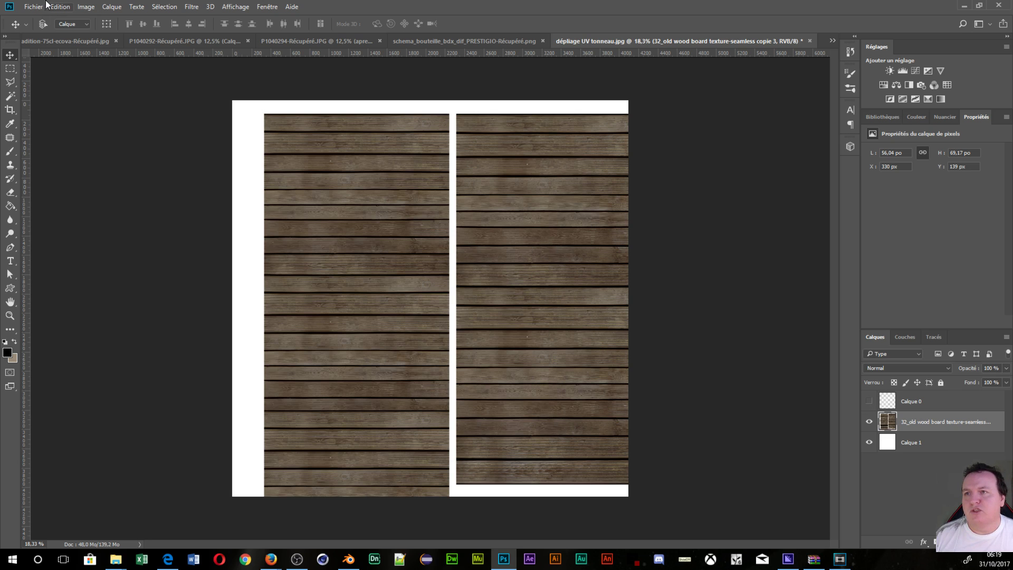
Step: Save the image as a JPEG in the tonneau folder, replacing the existing dépliage UV tonneau.jpg
click(42, 6)
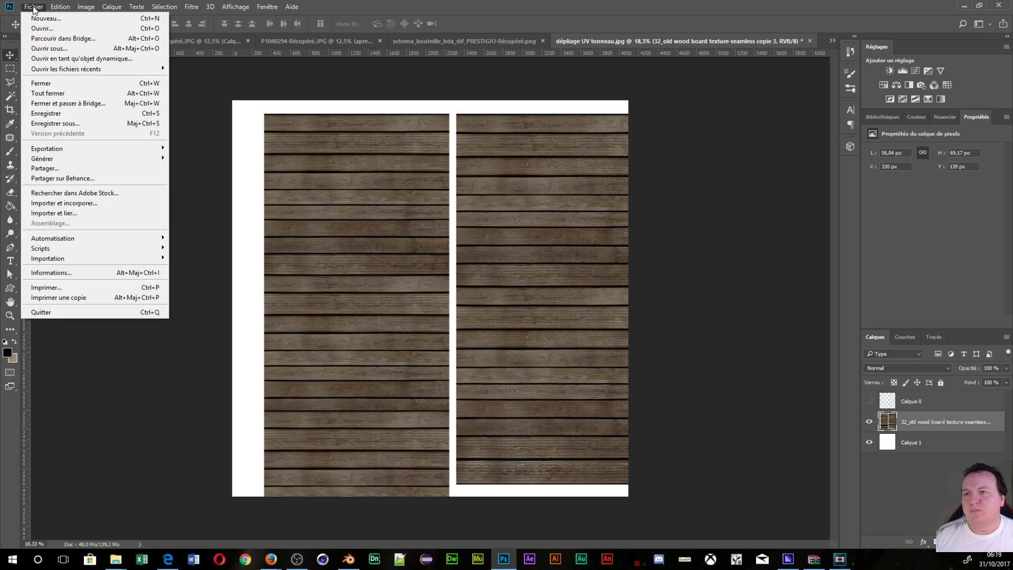
click(69, 128)
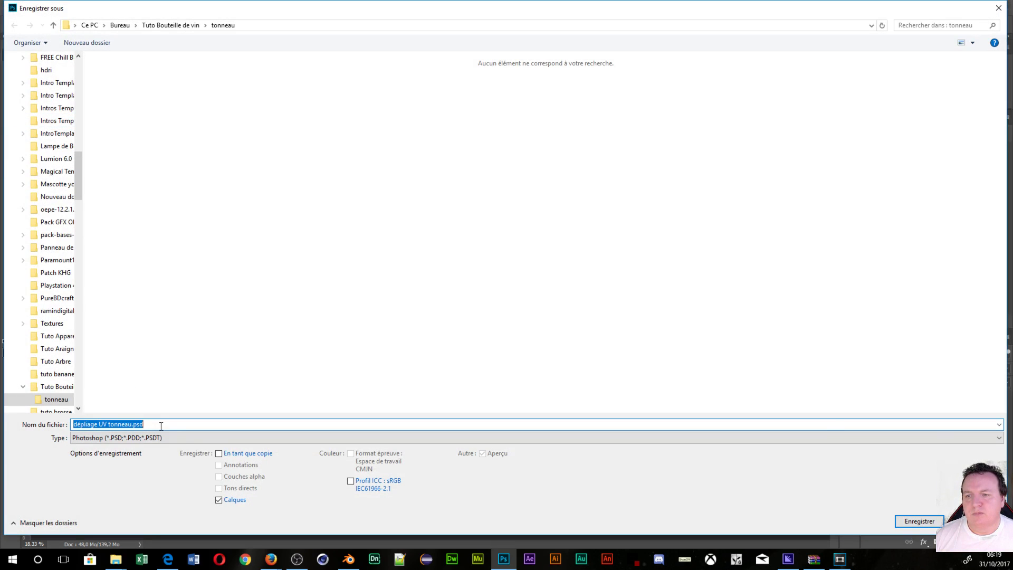
click(183, 438)
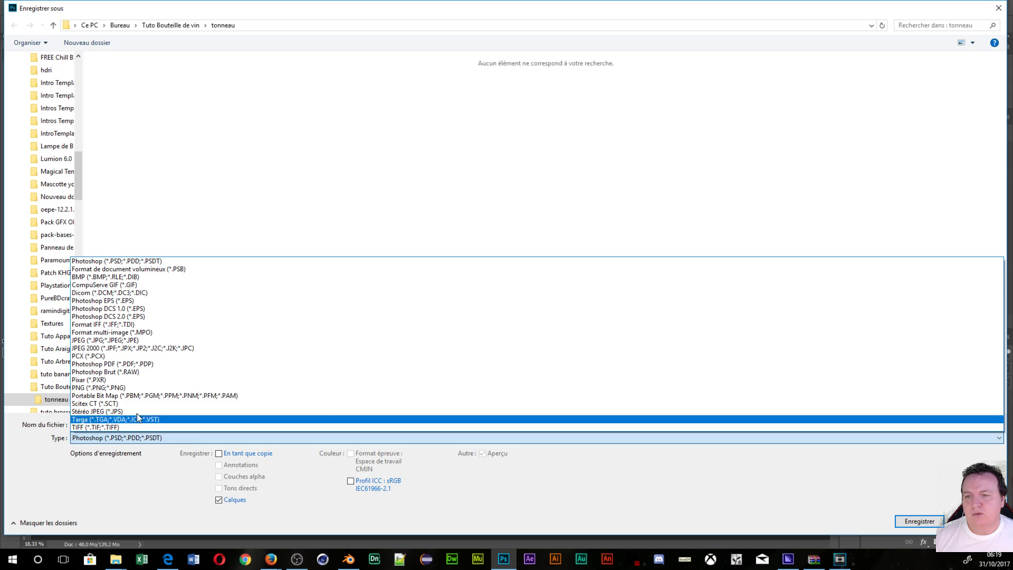
click(103, 340)
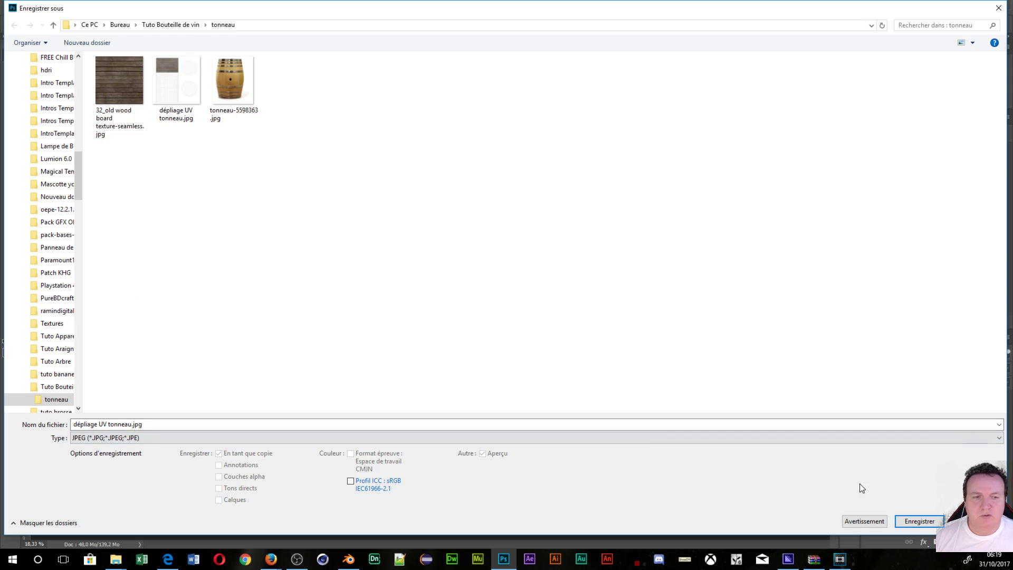
click(903, 521)
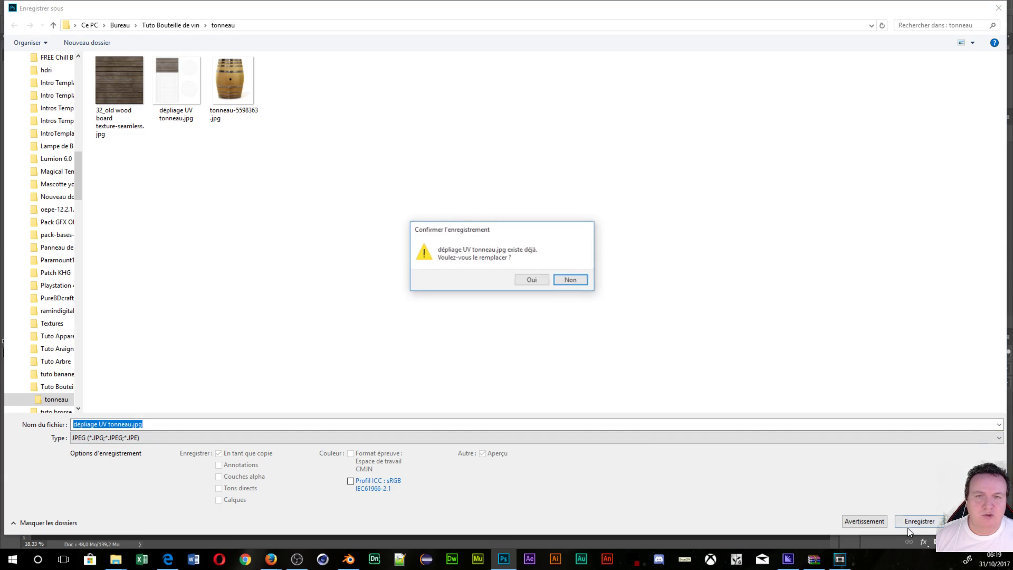
click(533, 280)
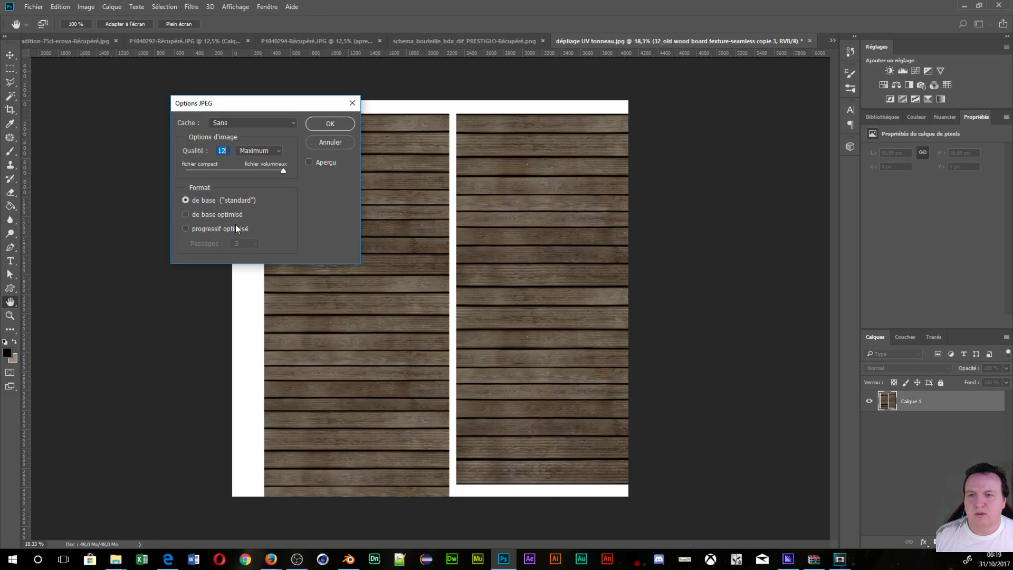
Step: Export the JPEG at quality 12 in progressive optimized format with 5 passes
click(235, 228)
click(246, 243)
click(244, 267)
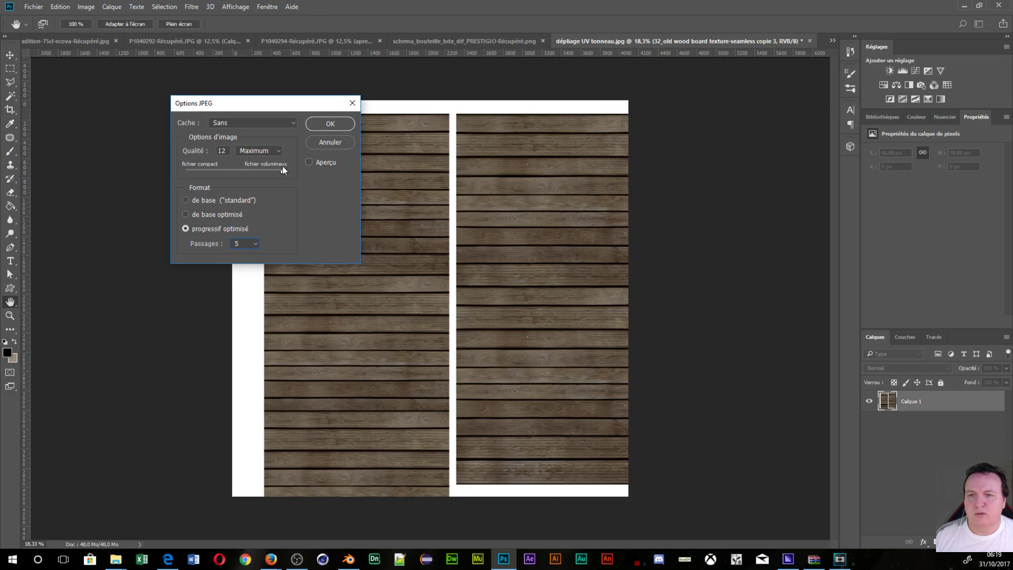
click(330, 130)
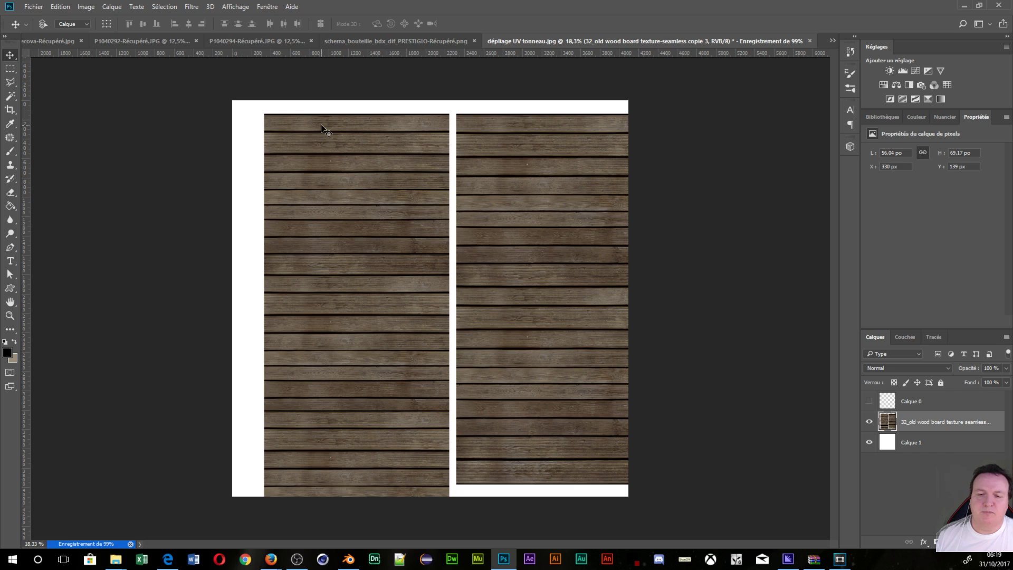
Step: Switch to Blender and replace the Texture image node's image with dépliage UV tonneau.jpg from the tonneau folder, then inspect the barrel
click(348, 558)
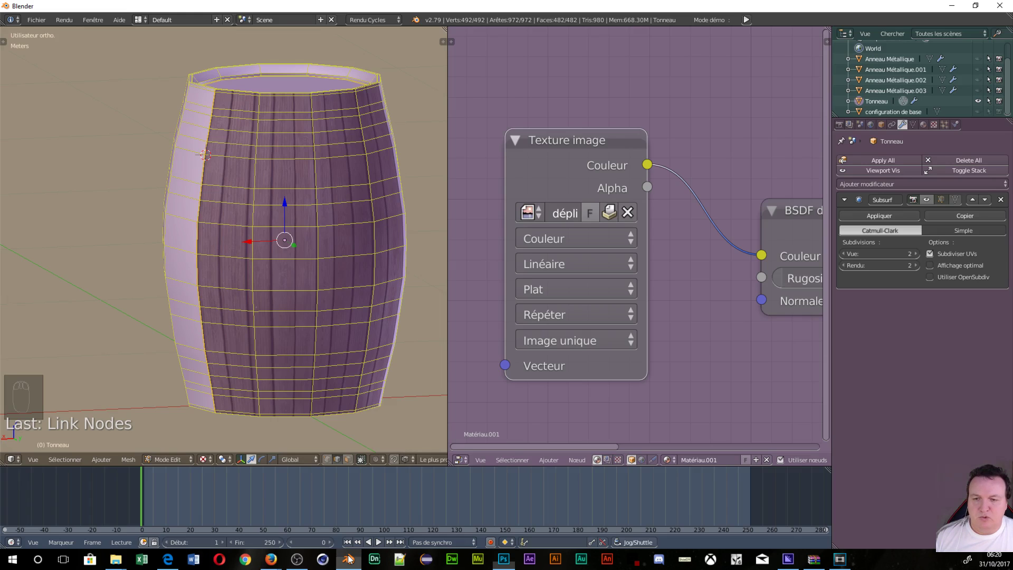
click(626, 212)
click(625, 212)
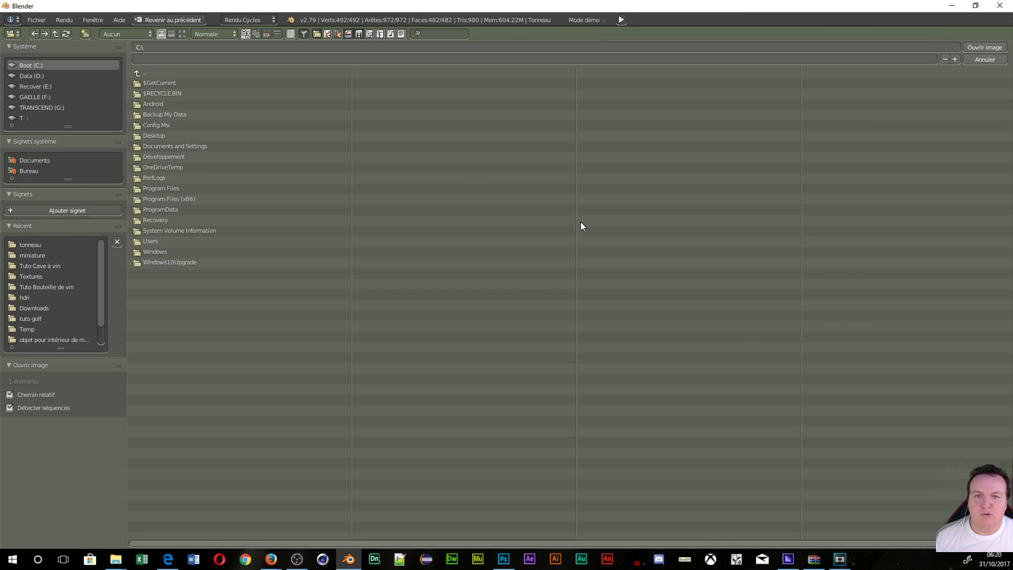
click(53, 245)
click(182, 34)
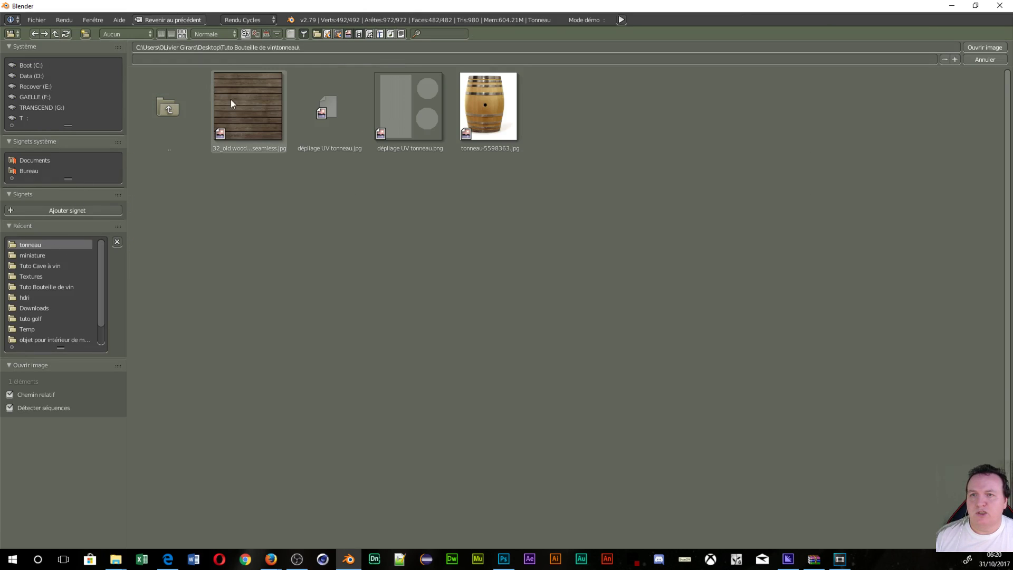
click(322, 113)
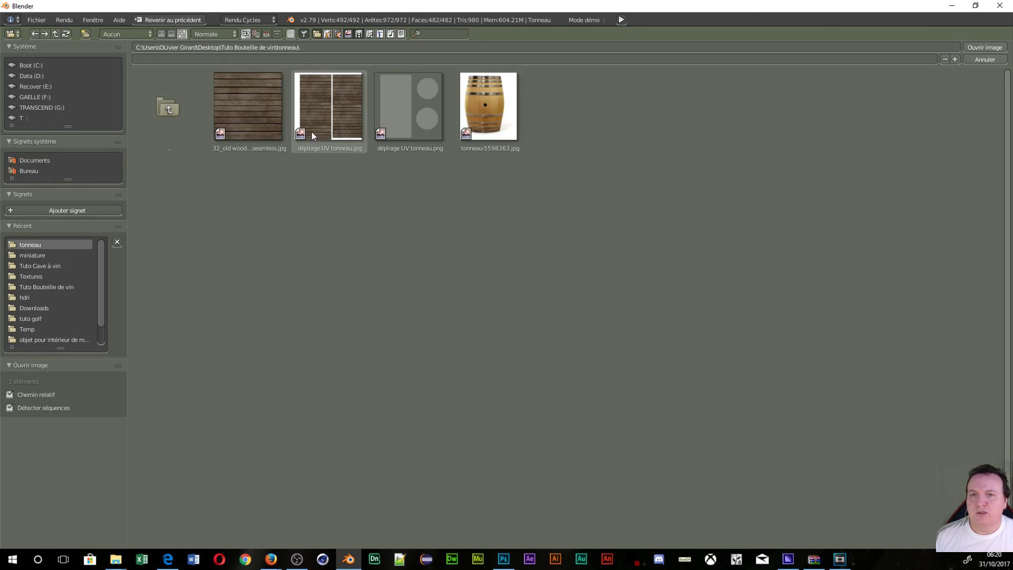
click(980, 47)
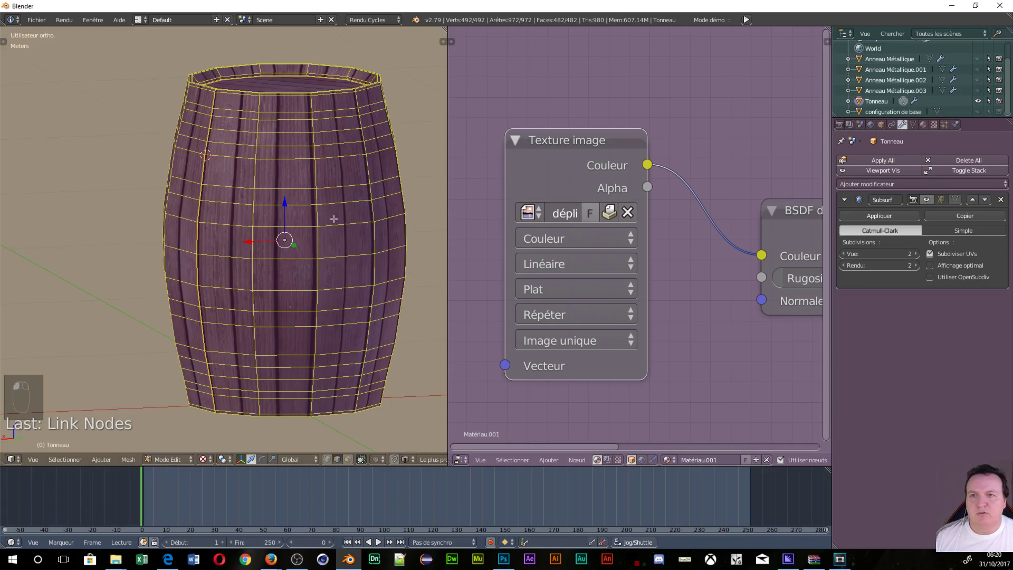
middle_drag(334, 218, 294, 211)
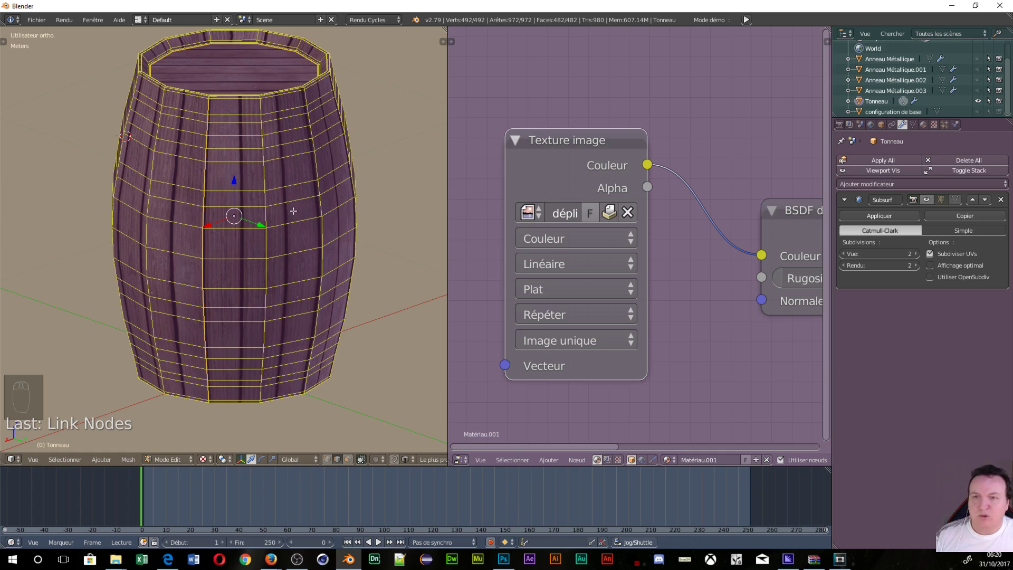
Step: Return the barrel to Object mode and inspect the wood planks around its sides up close
key(Tab)
click(199, 215)
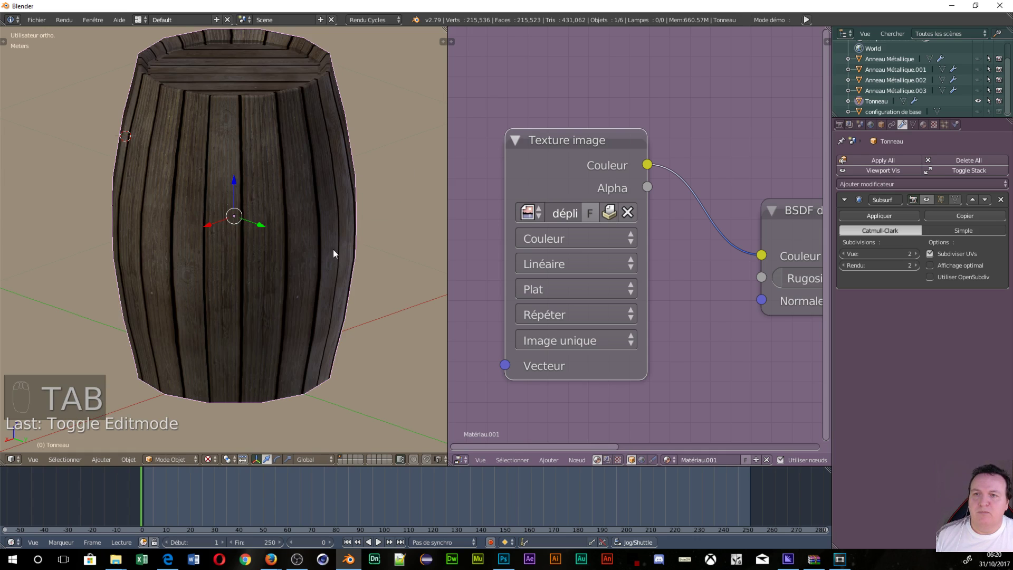
middle_drag(334, 249, 189, 260)
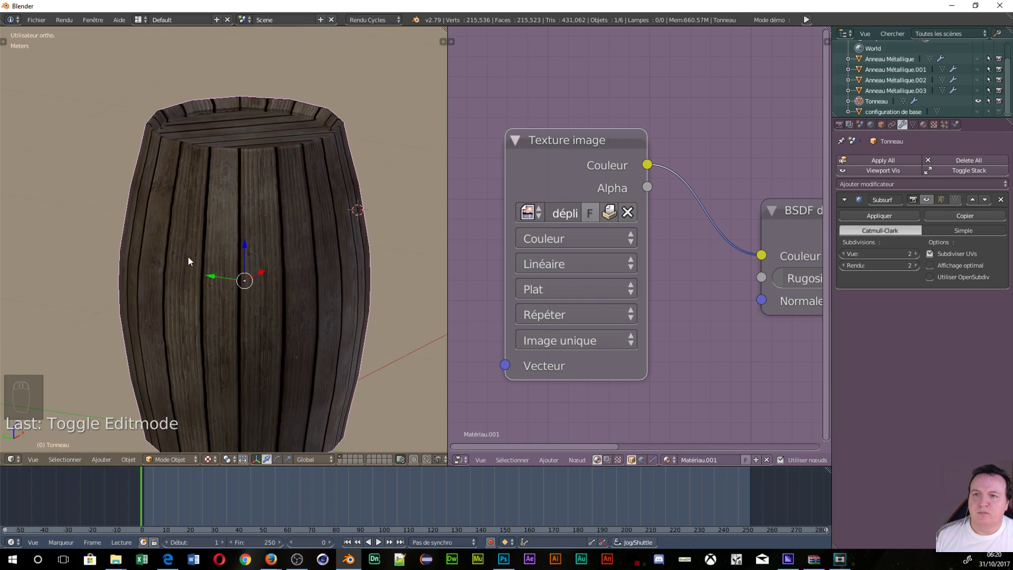
scroll(322, 310, up, 10)
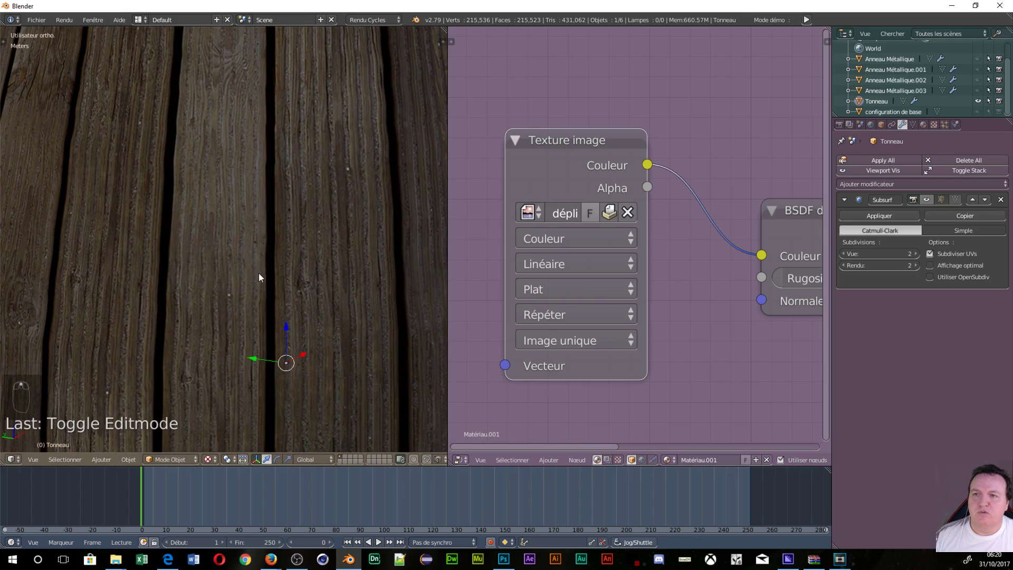
scroll(259, 274, down, 8)
middle_drag(252, 267, 214, 262)
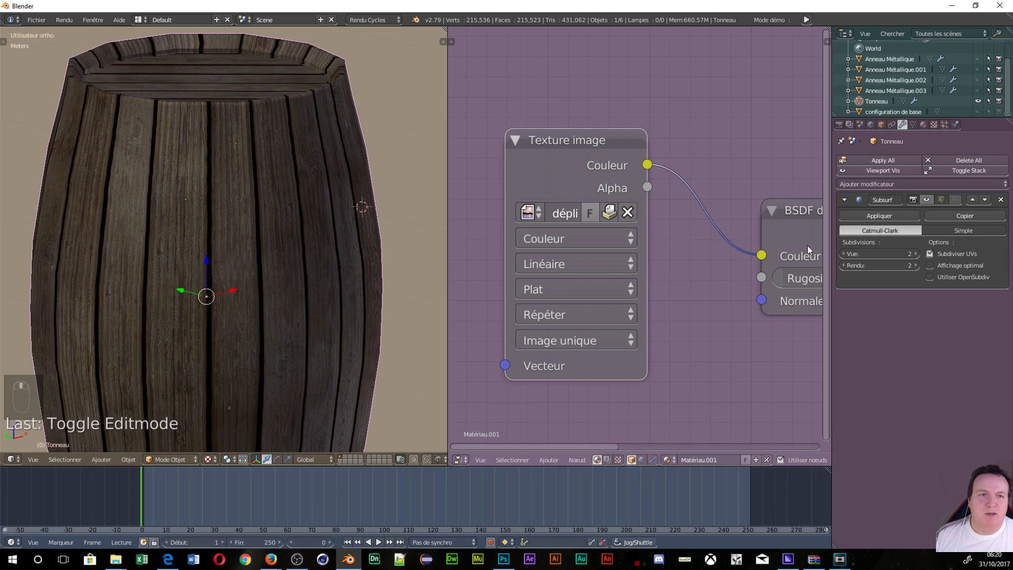
Step: Enable the Subsurf modifier's viewport display and inspect the texture on the barrel's top lid
click(926, 203)
middle_drag(407, 260, 351, 298)
scroll(314, 258, up, 8)
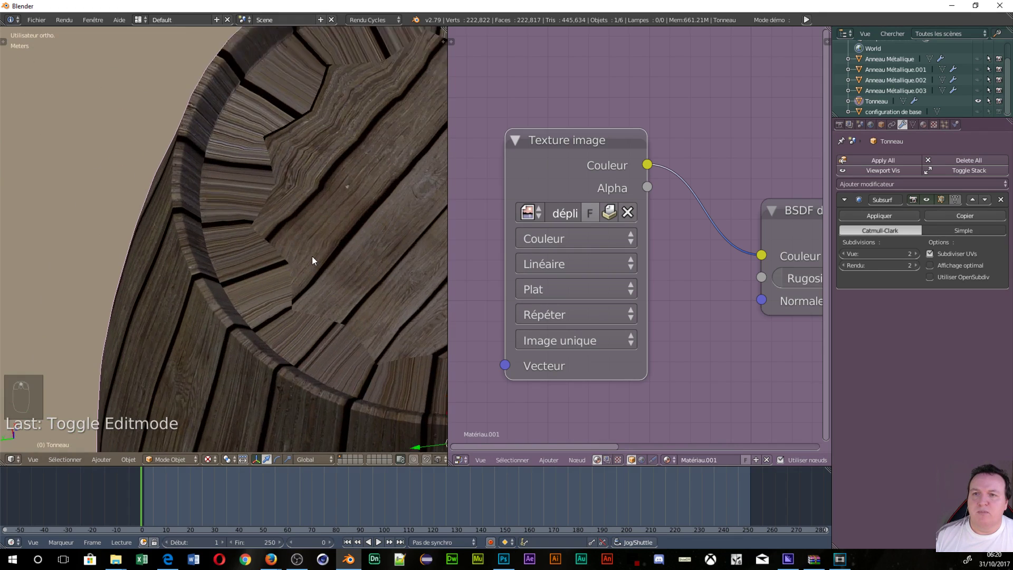
scroll(222, 259, down, 8)
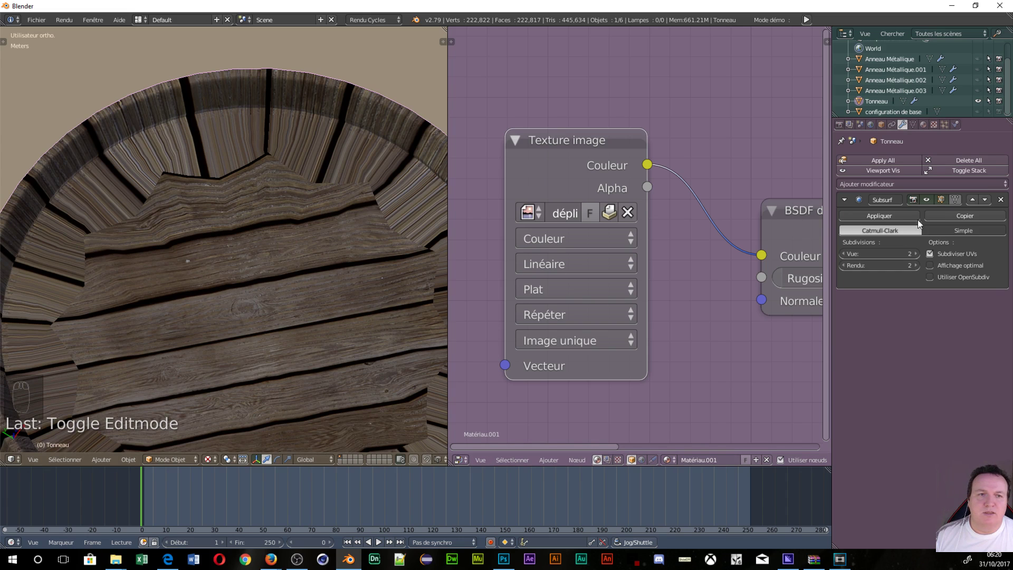
Step: Compare the lid texture with the Subsurf viewport display off and on, leaving it on
click(923, 201)
click(923, 201)
click(923, 201)
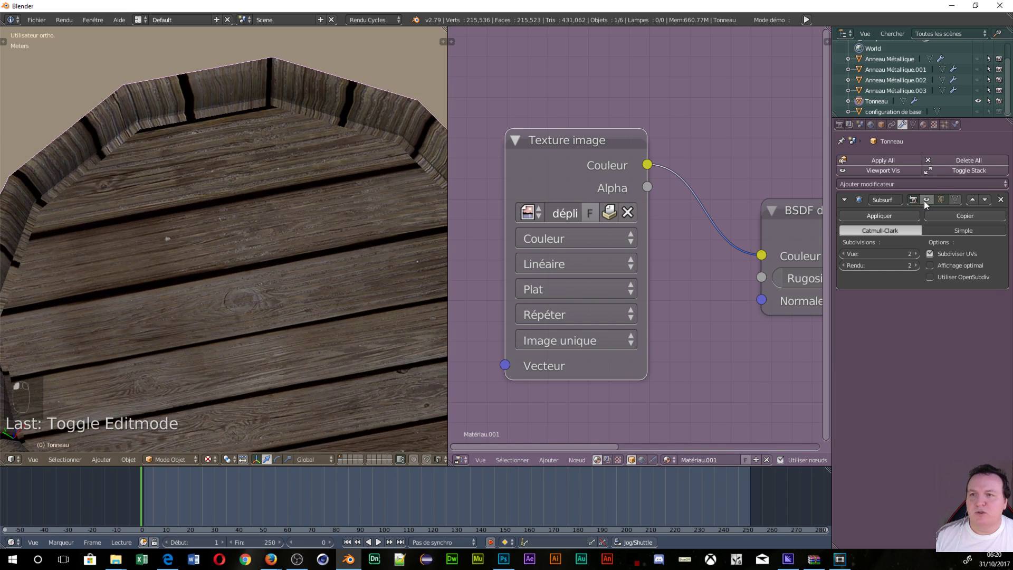
click(923, 200)
click(923, 200)
click(923, 201)
click(923, 201)
click(923, 201)
click(924, 200)
click(923, 201)
click(923, 201)
click(922, 201)
click(922, 201)
click(923, 201)
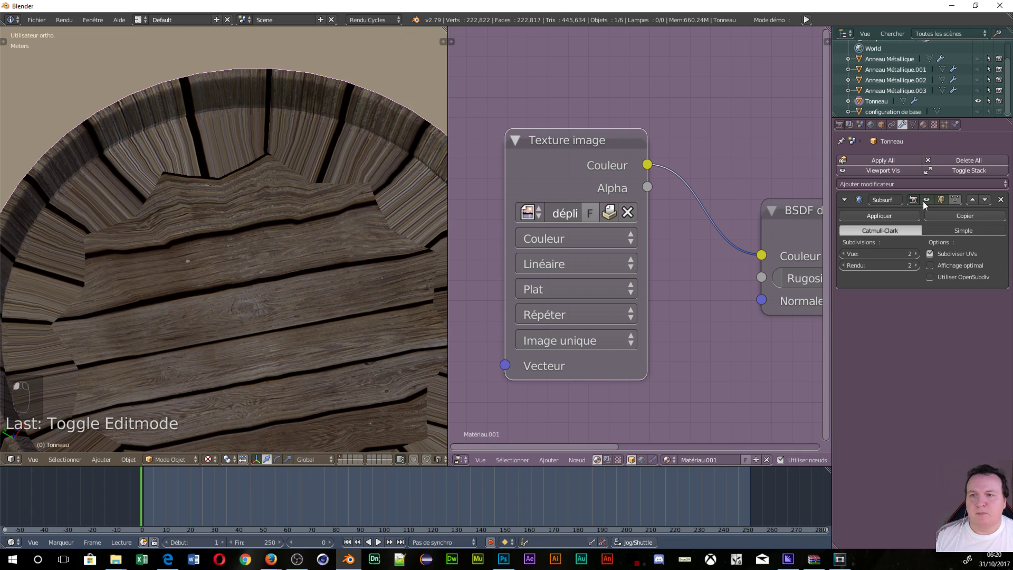
click(922, 201)
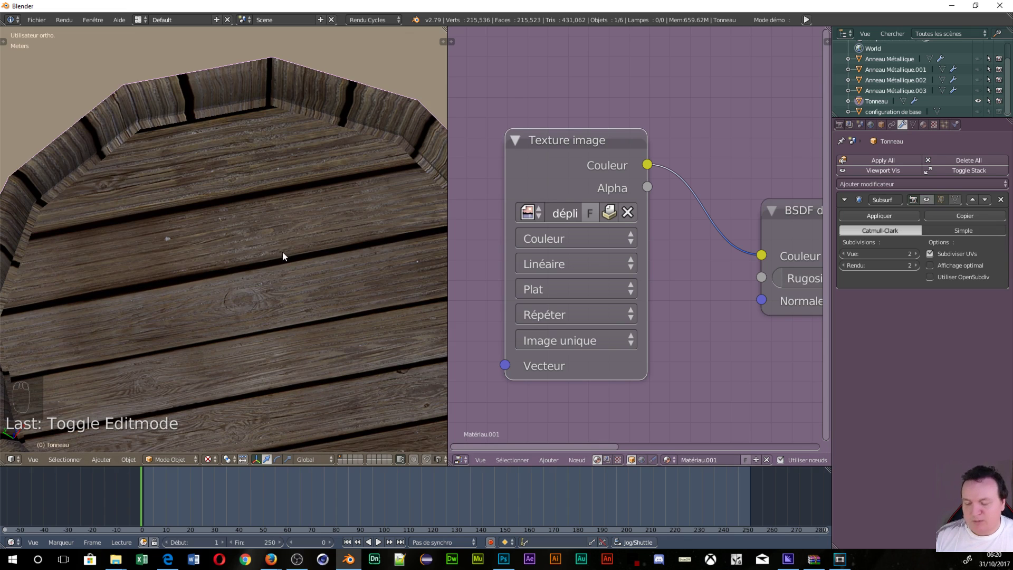
click(923, 201)
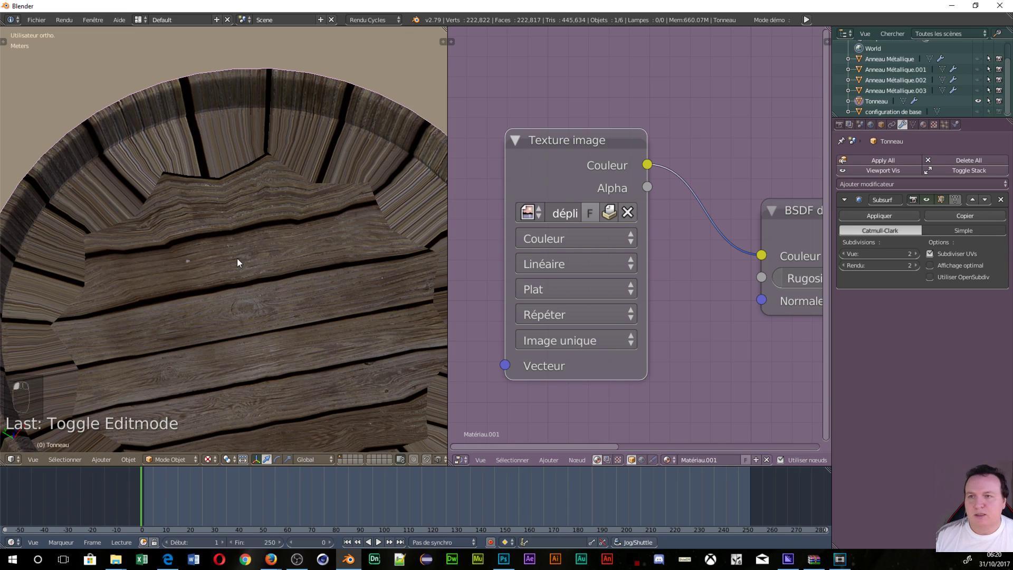
Step: Switch the barrel to Edit mode to work on its top lid
key(Tab)
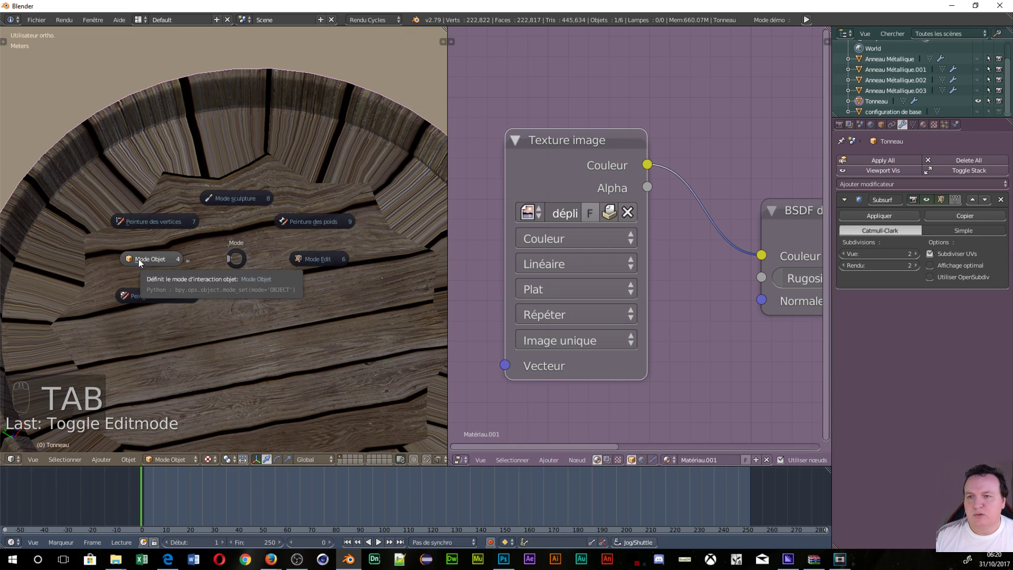
click(317, 260)
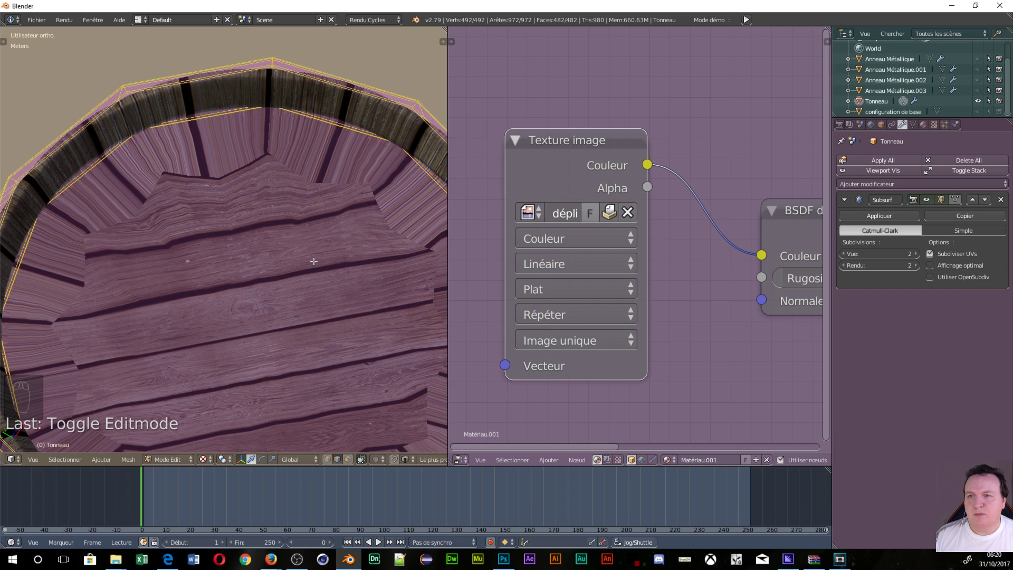
scroll(264, 260, down, 2)
scroll(262, 260, up, 4)
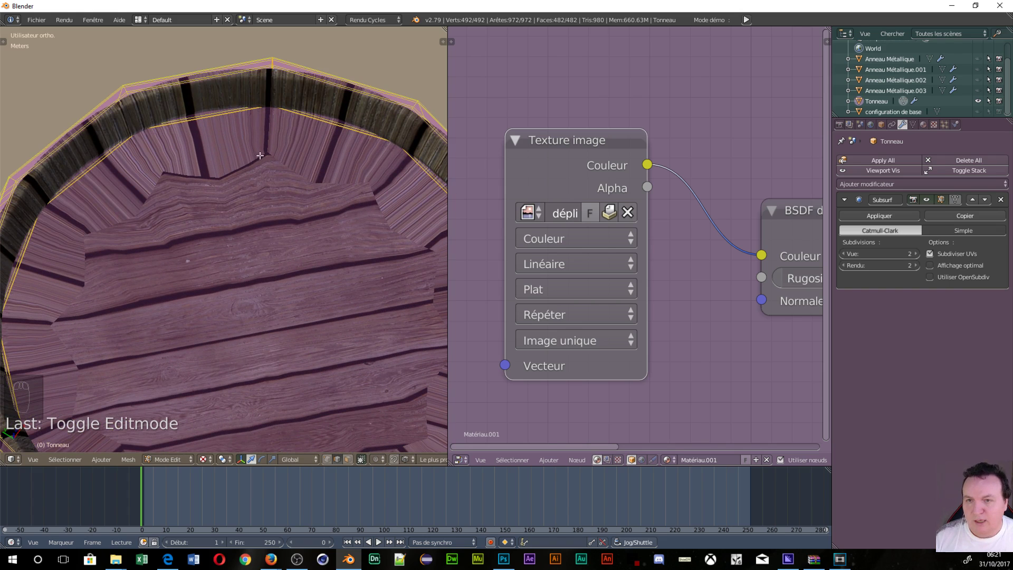
key(ctrl+r)
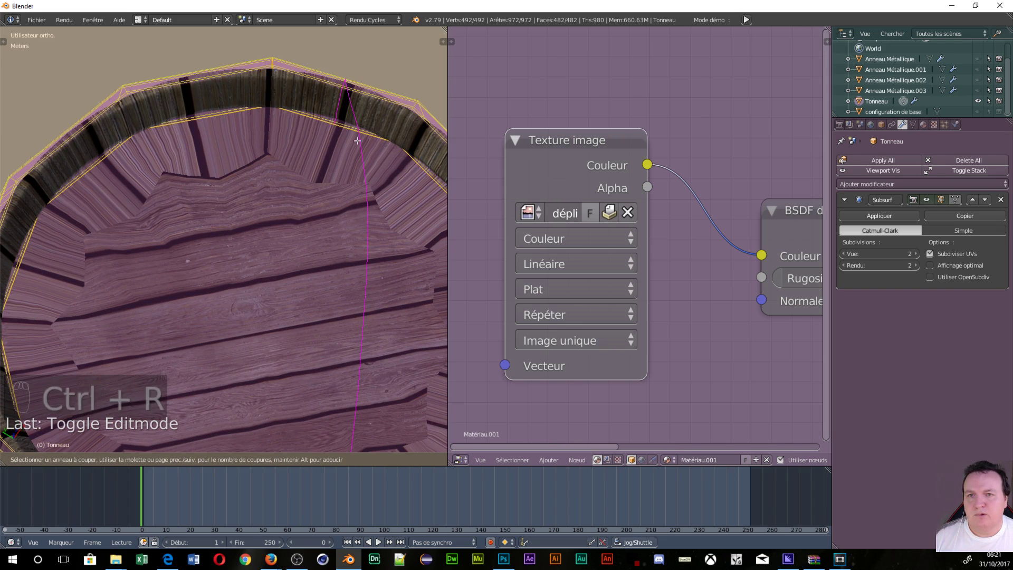
right_click(352, 169)
scroll(264, 259, down, 3)
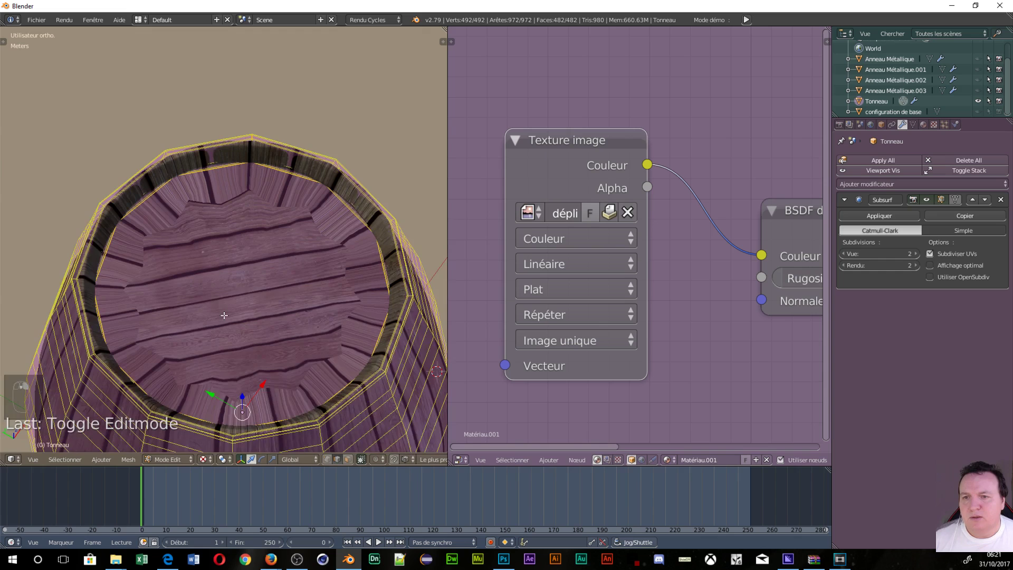
Step: Switch to face selection, select the barrel's top lid face and grow the selection twice
scroll(224, 315, up, 3)
scroll(223, 311, down, 1)
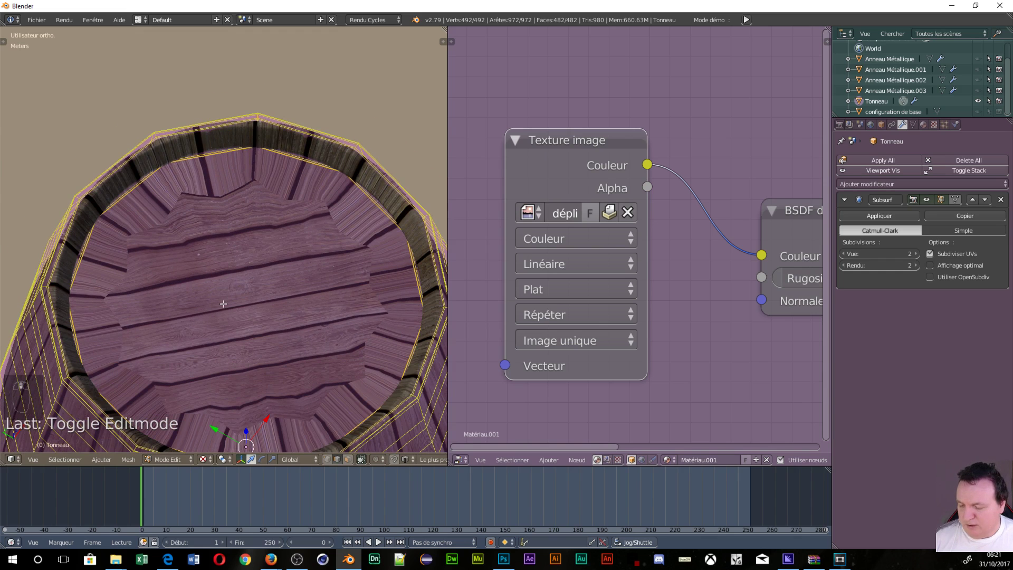
key(ctrl+Tab)
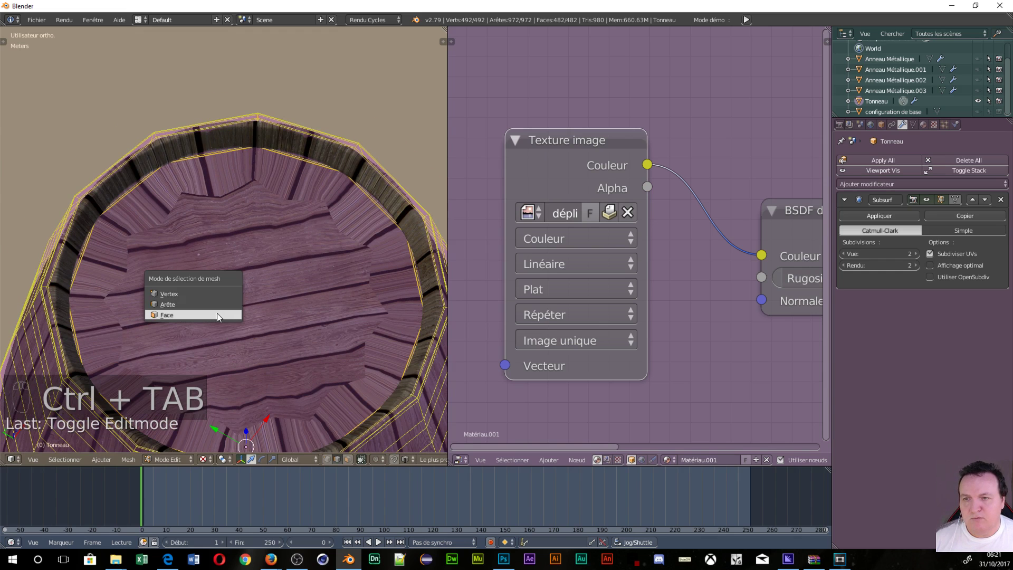
click(217, 314)
click(227, 290)
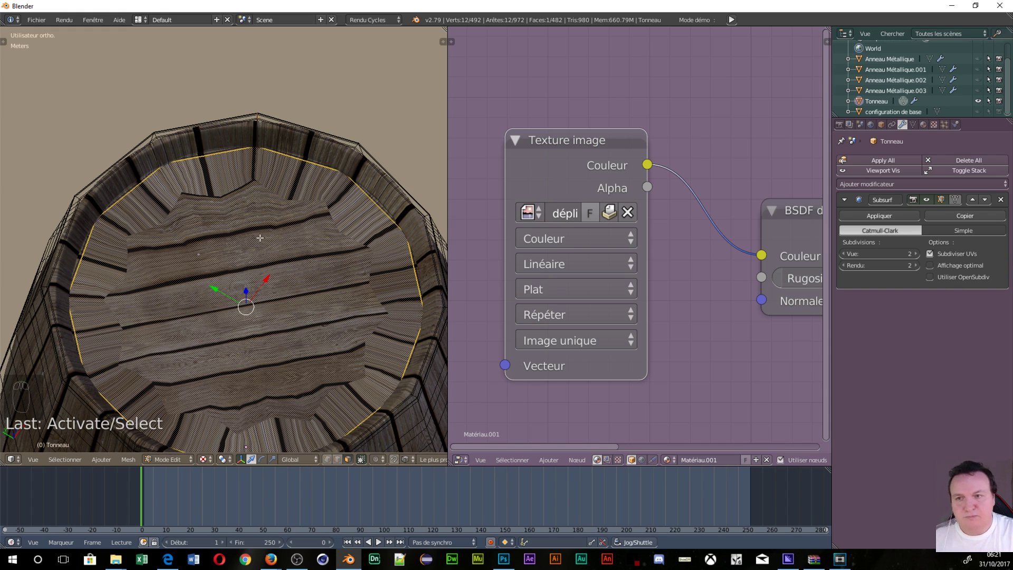
key(ctrl+KP_Add)
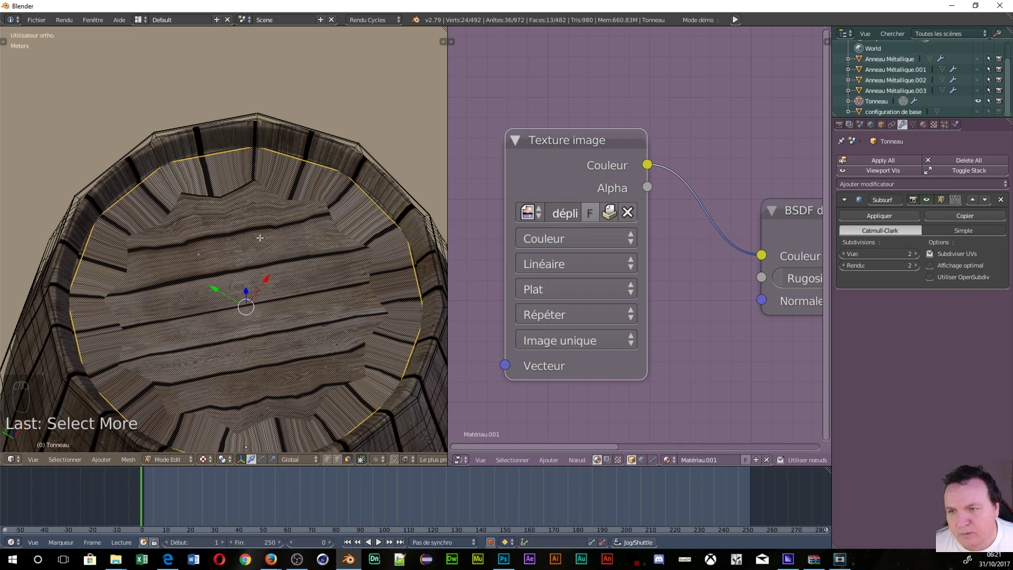
key(ctrl+KP_Add)
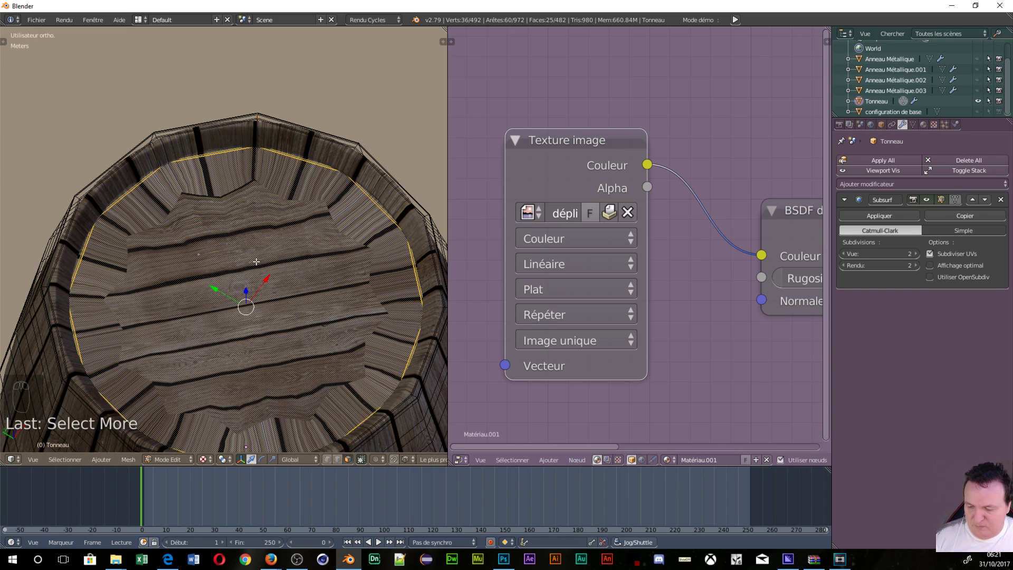
Step: Change the node editor area to the UV/Image editor and view the lid's UV island
scroll(277, 283, down, 5)
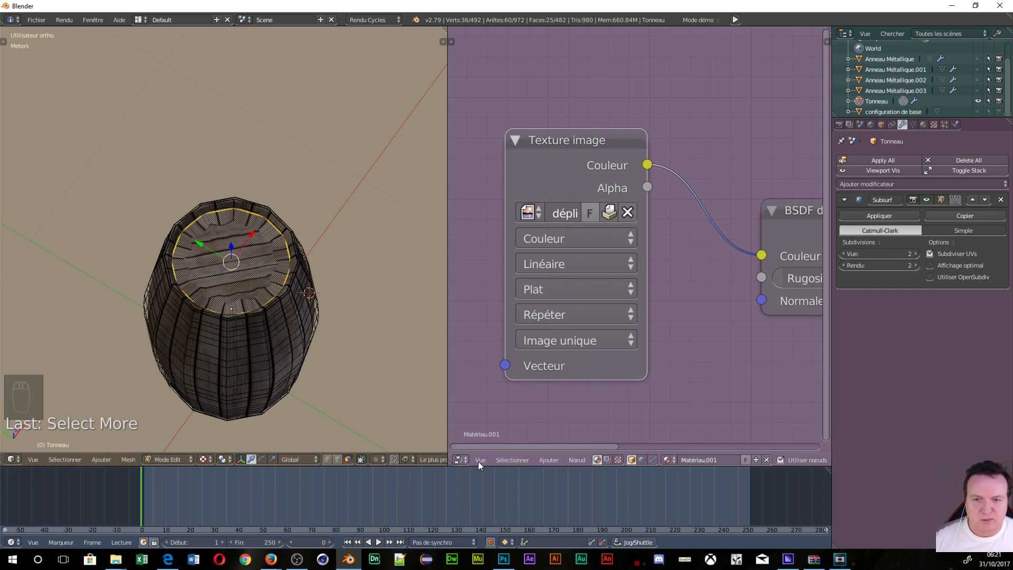
click(460, 459)
click(480, 375)
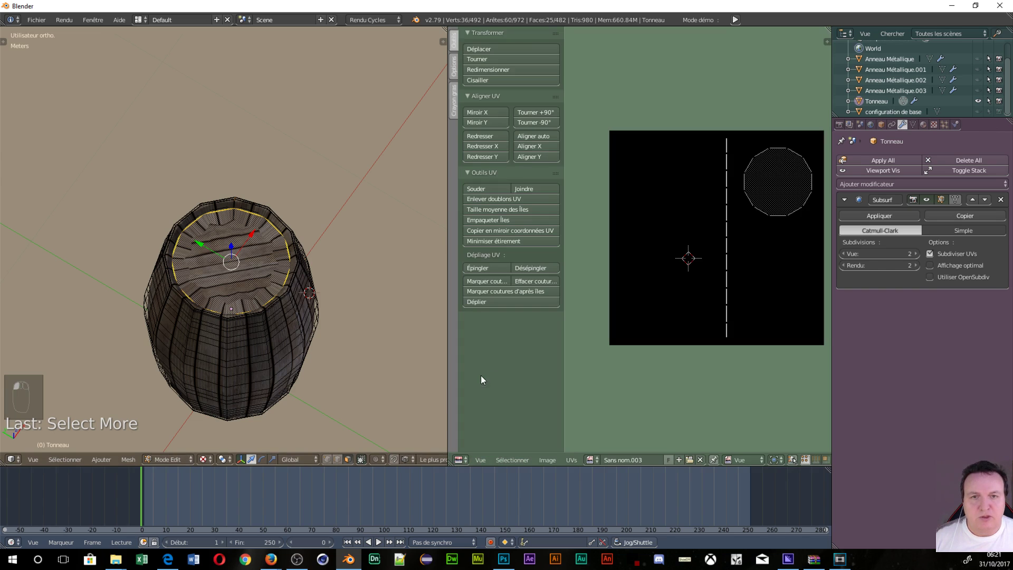
scroll(708, 290, up, 4)
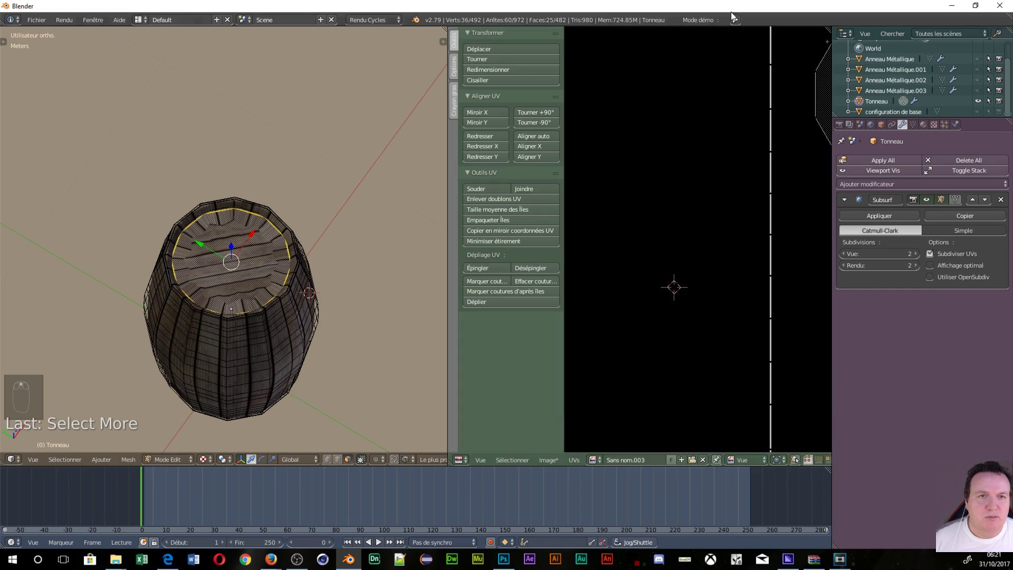
scroll(736, 72, down, 2)
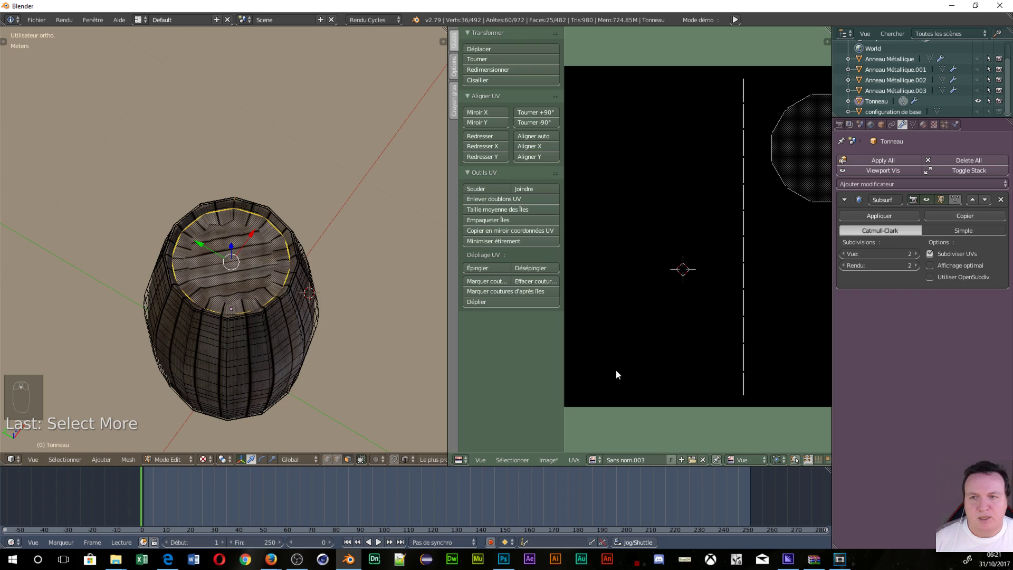
scroll(616, 362, up, 2)
scroll(644, 229, down, 2)
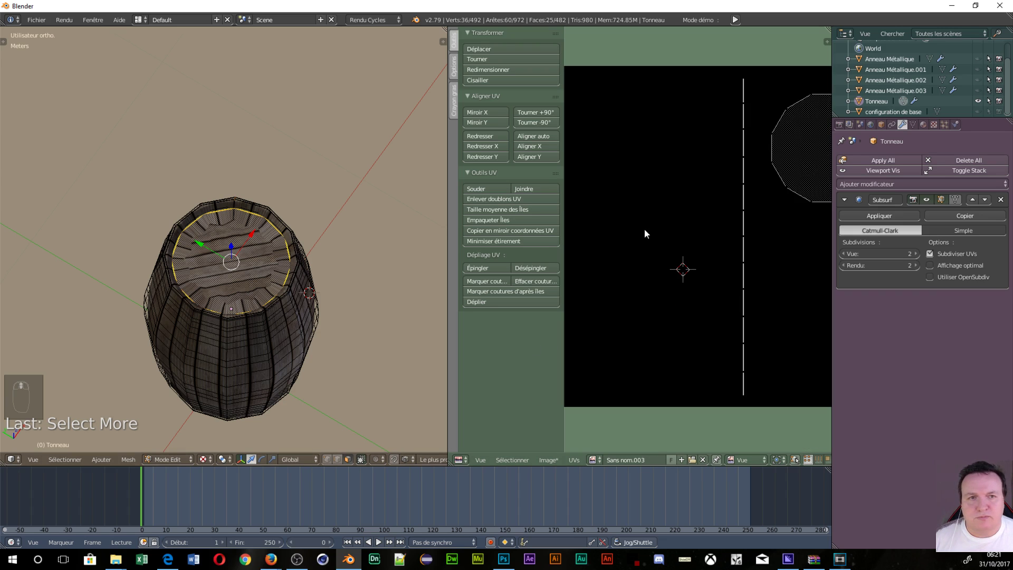
Step: Project the selected lid faces' UVs from the orthographic top view
scroll(315, 279, up, 10)
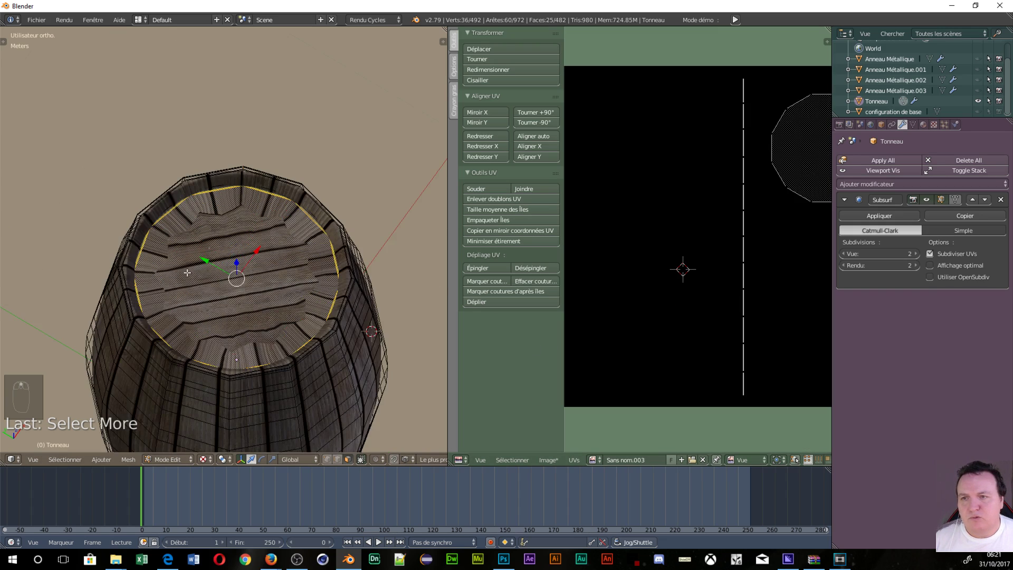
scroll(420, 211, up, 6)
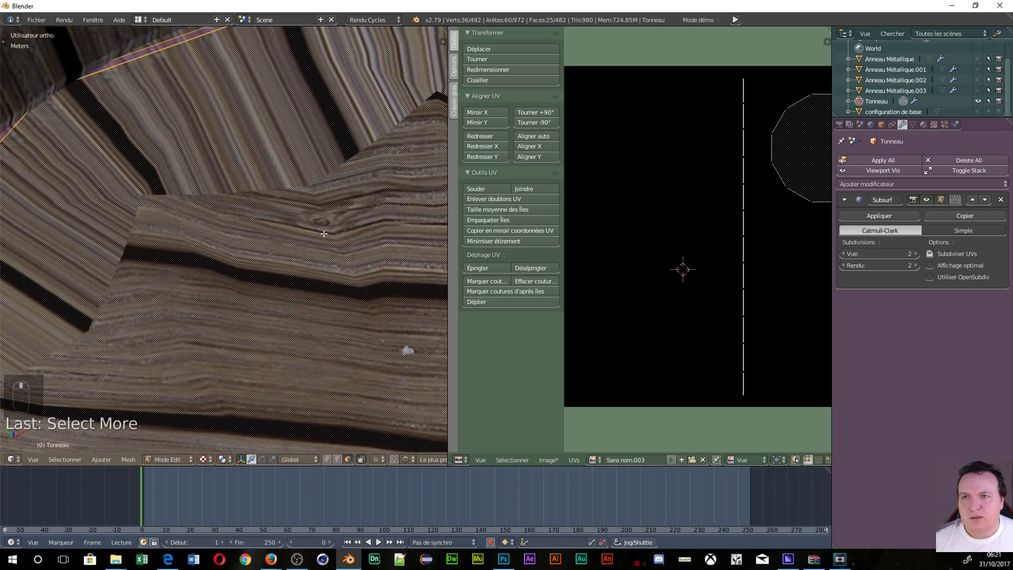
middle_drag(324, 233, 303, 247)
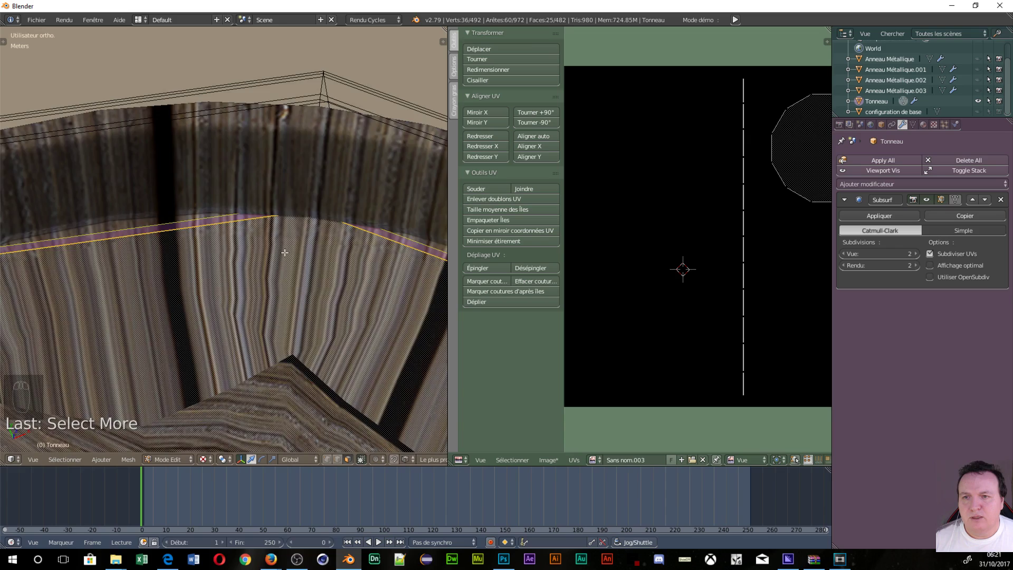
scroll(285, 252, down, 10)
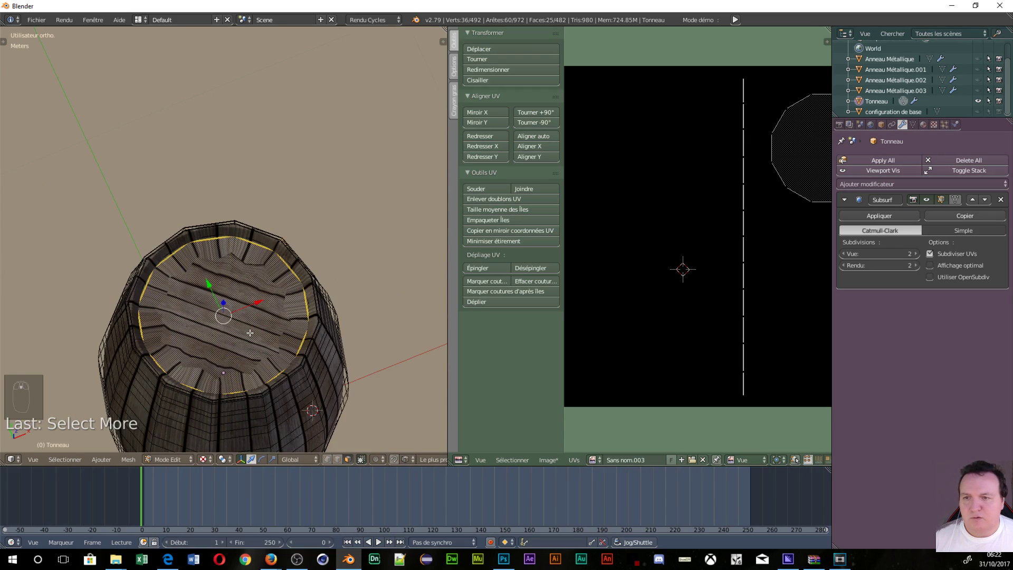
middle_drag(249, 333, 254, 351)
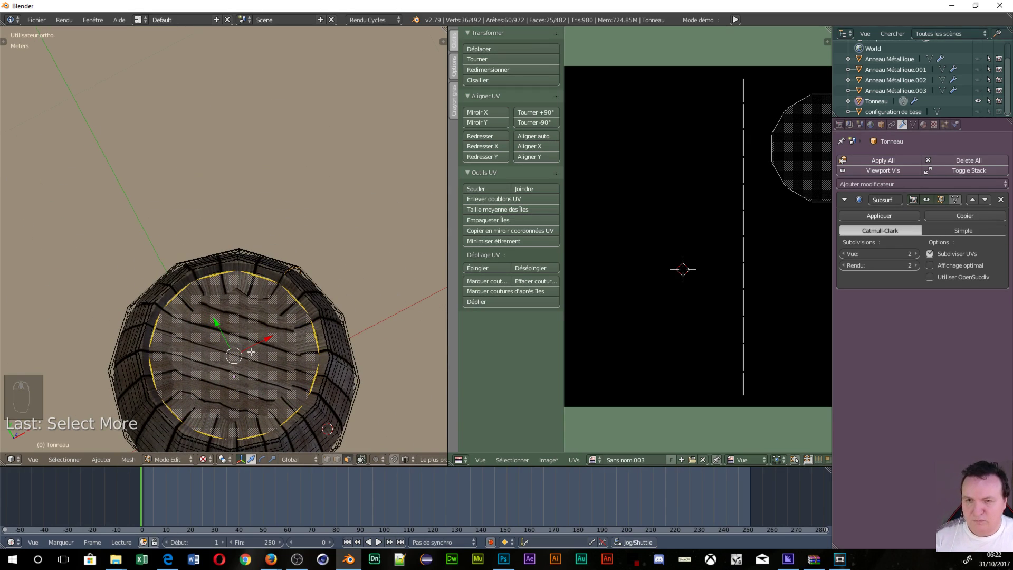
key(KP_7)
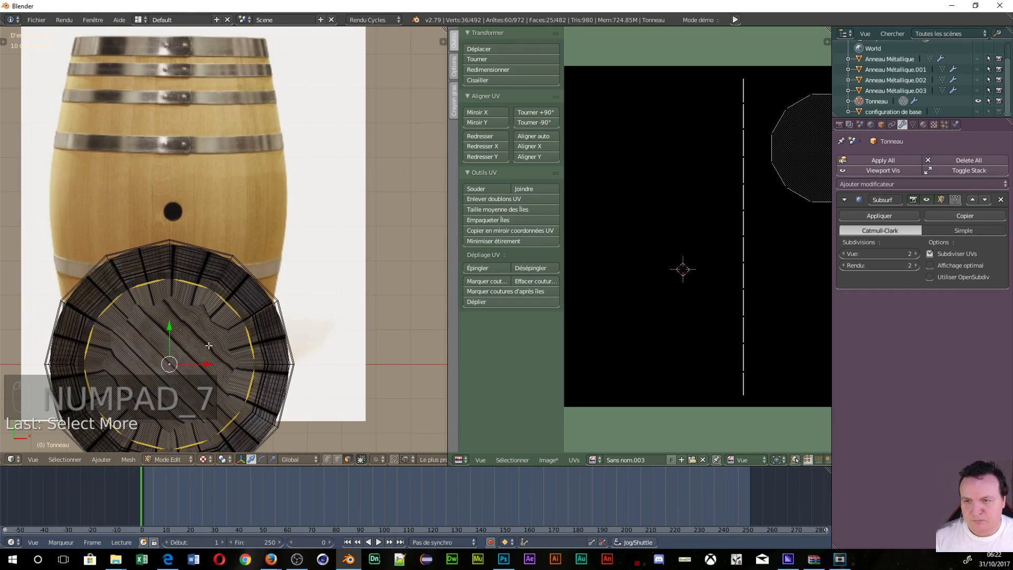
key(u)
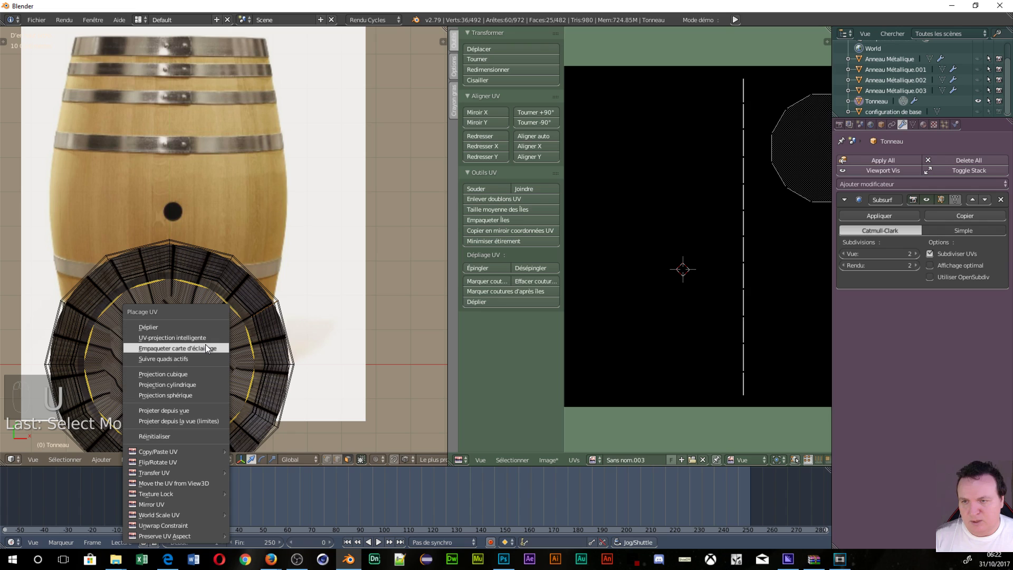
click(194, 410)
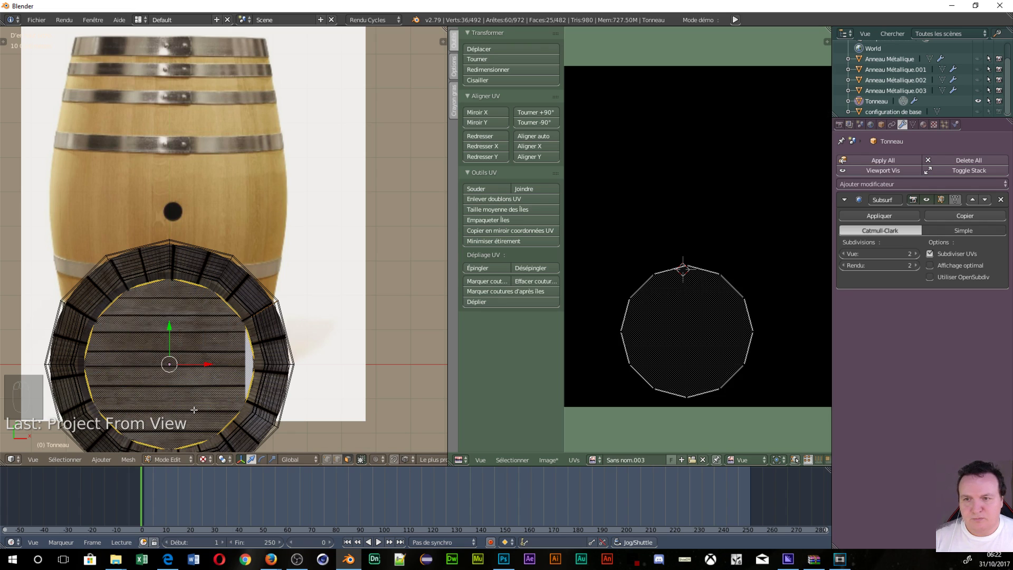
Step: Unlink the blank image from the UV editor and open "dépliage UV tonneau.jpg" from the tonneau folder in its place
scroll(694, 312, down, 3)
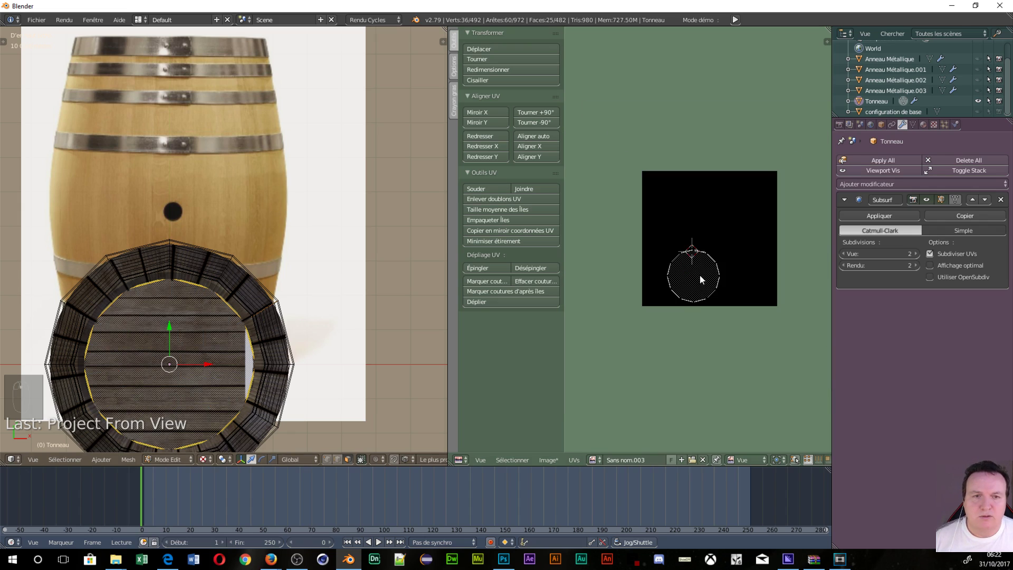
click(703, 460)
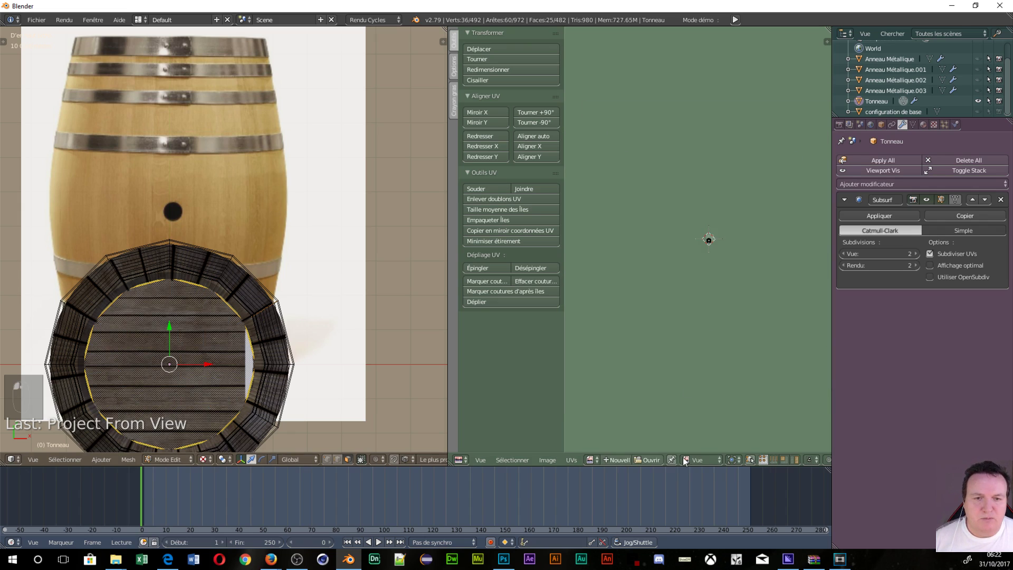
click(647, 461)
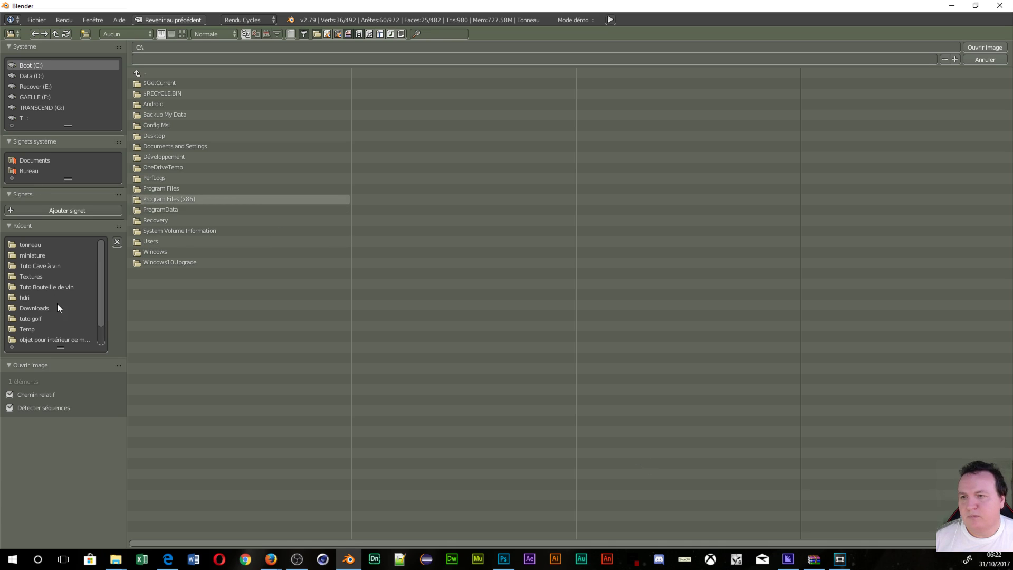
click(33, 246)
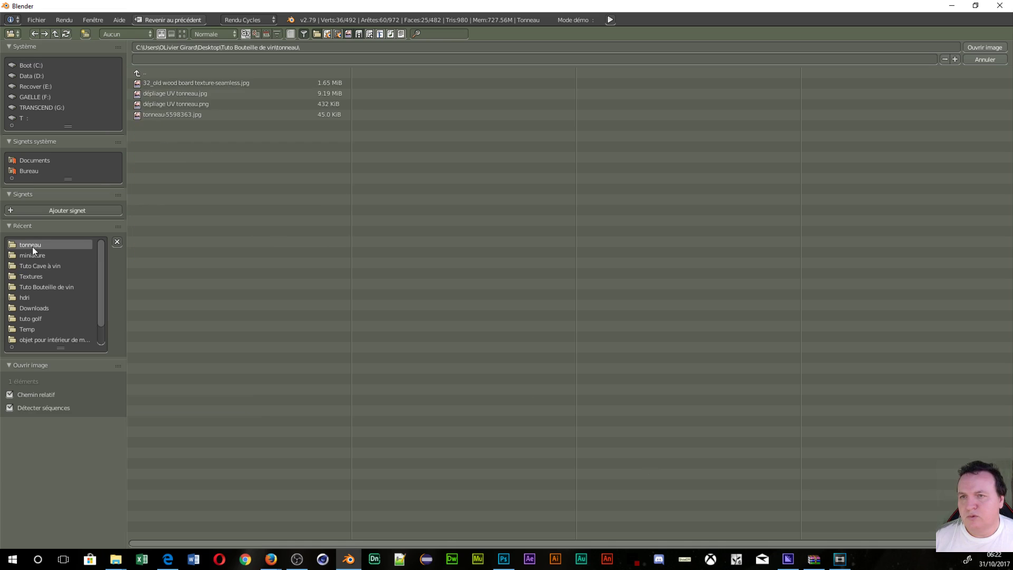
click(182, 34)
click(349, 128)
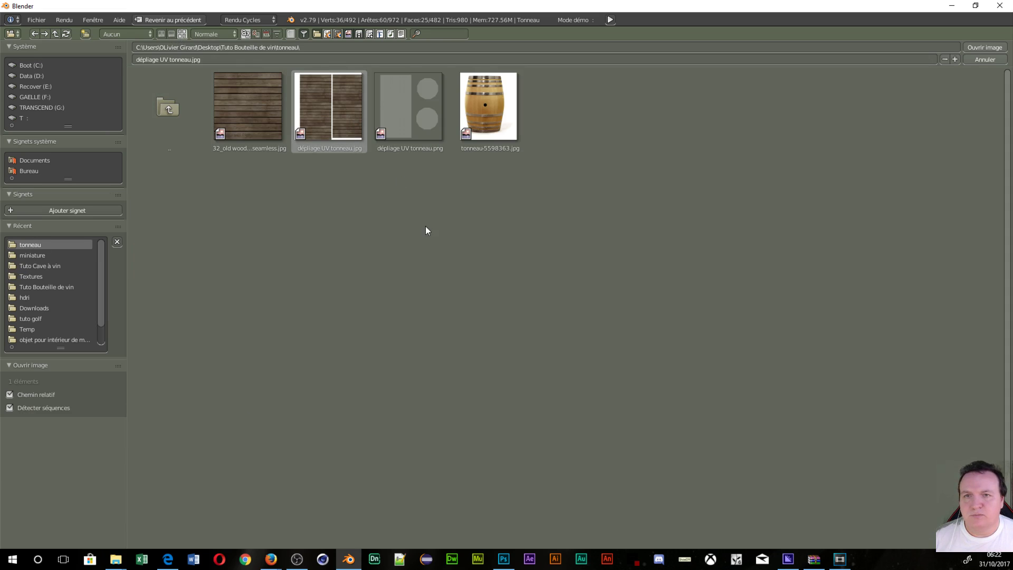
click(976, 62)
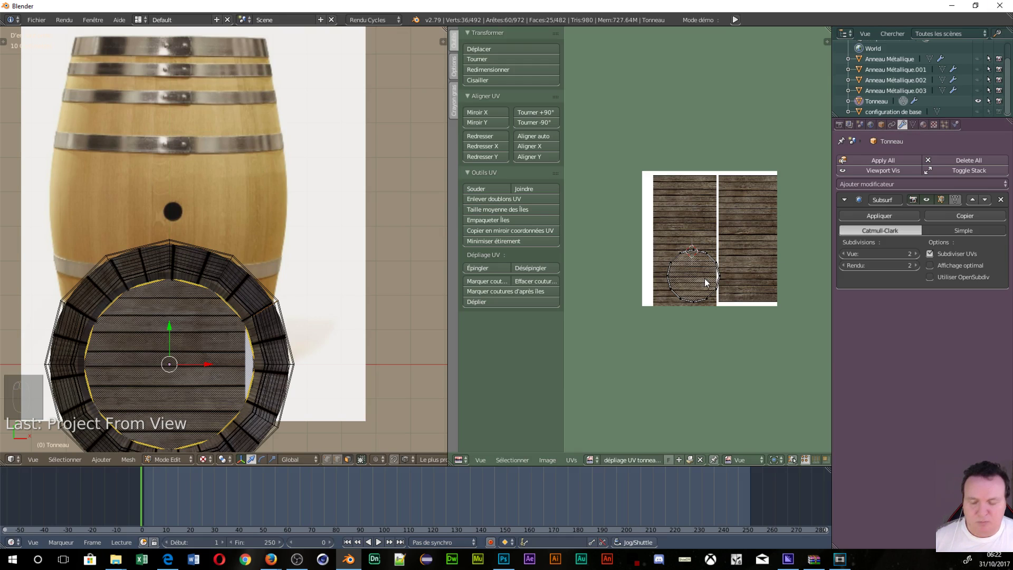
Step: Select the top lid's whole UV island and move it onto the upper part of the texture's right-hand plank section
key(l)
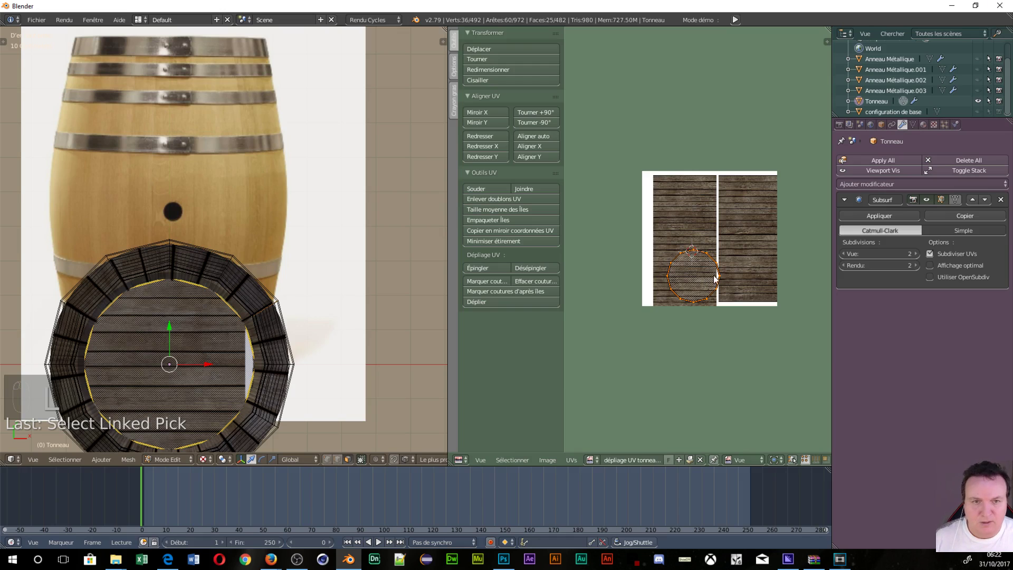
key(g)
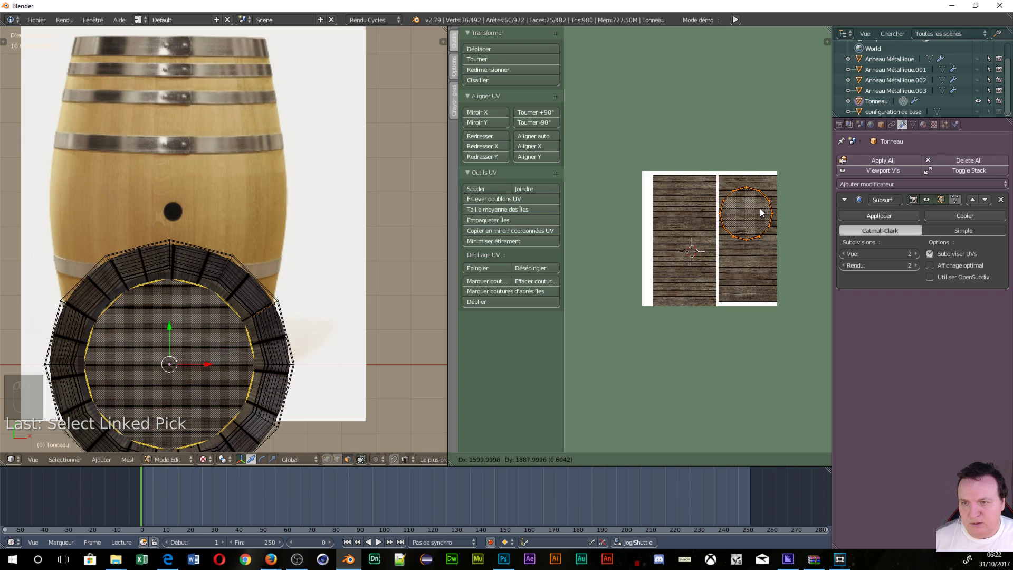
click(761, 213)
Step: Clear the selection, then select the barrel's bottom lid face in face selection mode and grow the selection twice
middle_drag(222, 238, 247, 143)
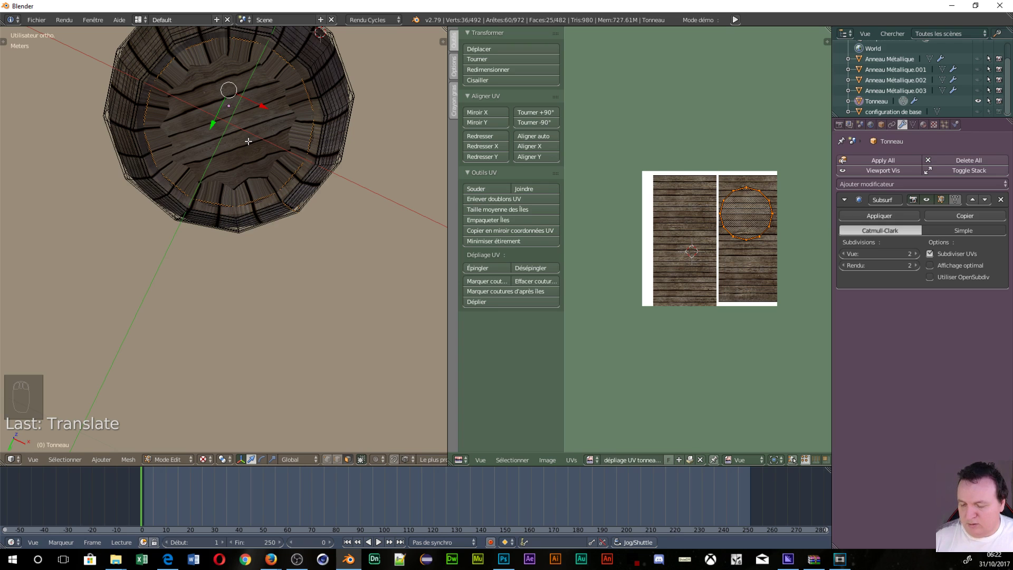
key(a)
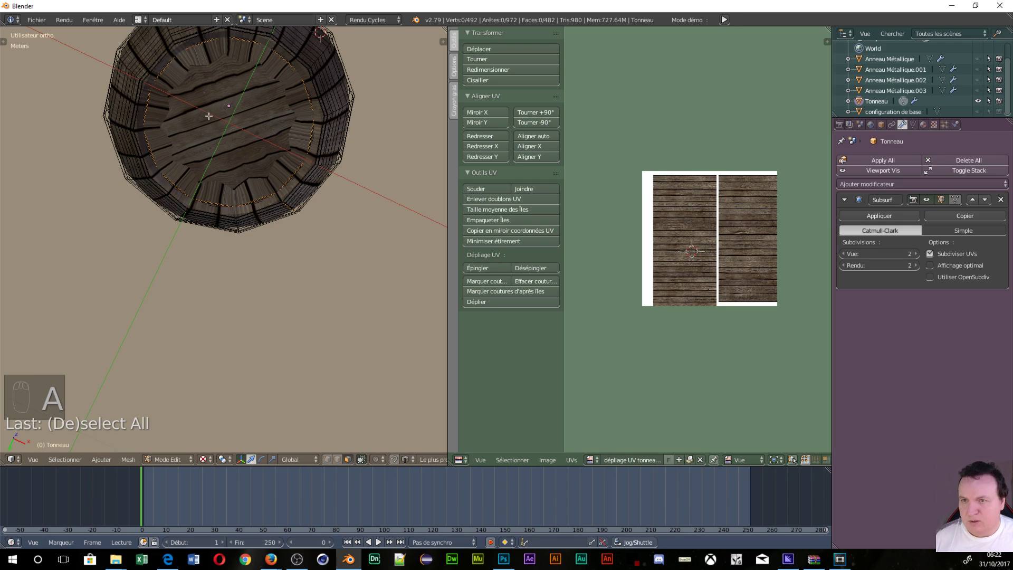
scroll(208, 122, up, 3)
ctrl+scroll(224, 103, up, 2)
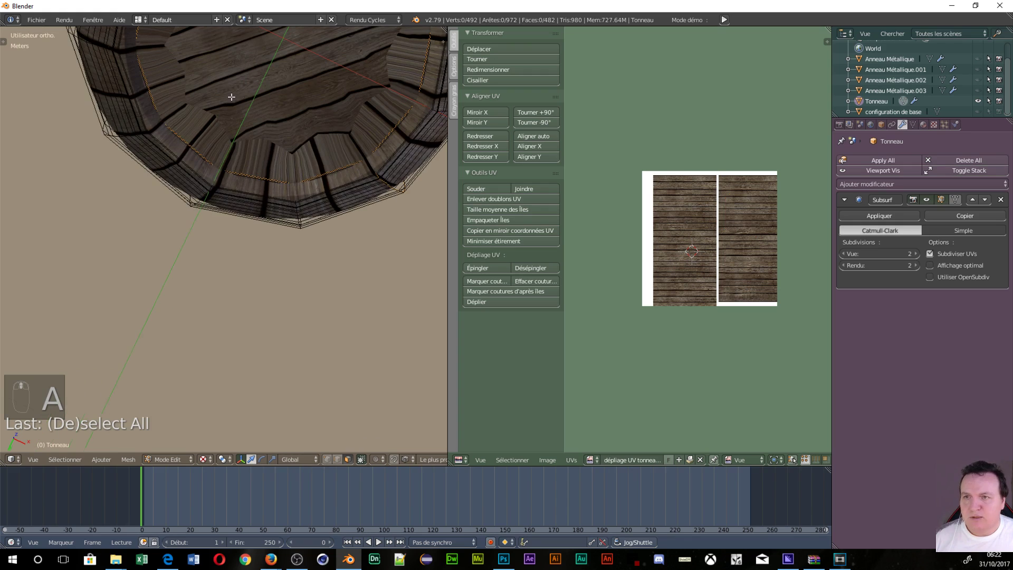
key(ctrl+Tab)
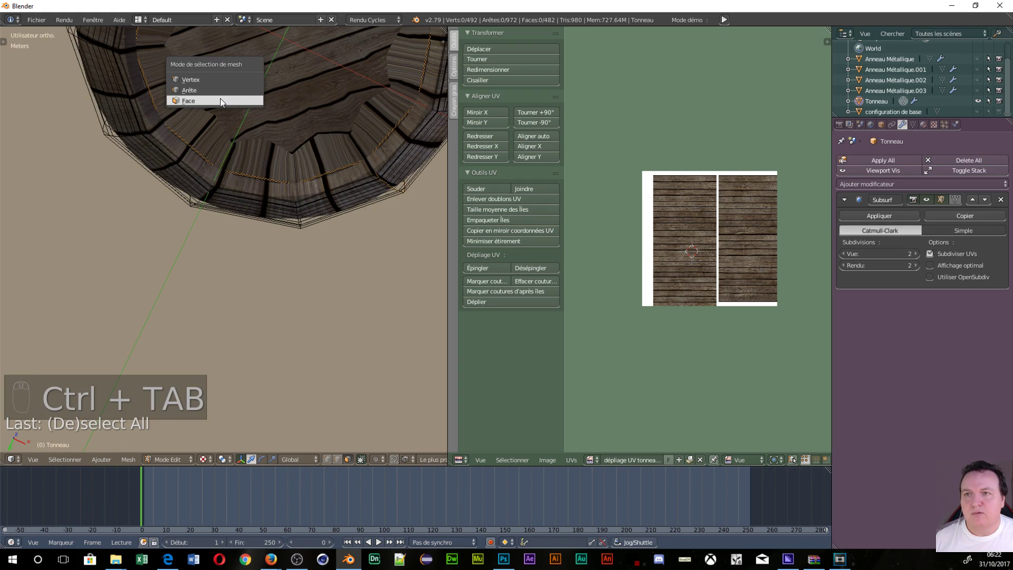
click(220, 101)
key(KP_8)
right_click(262, 91)
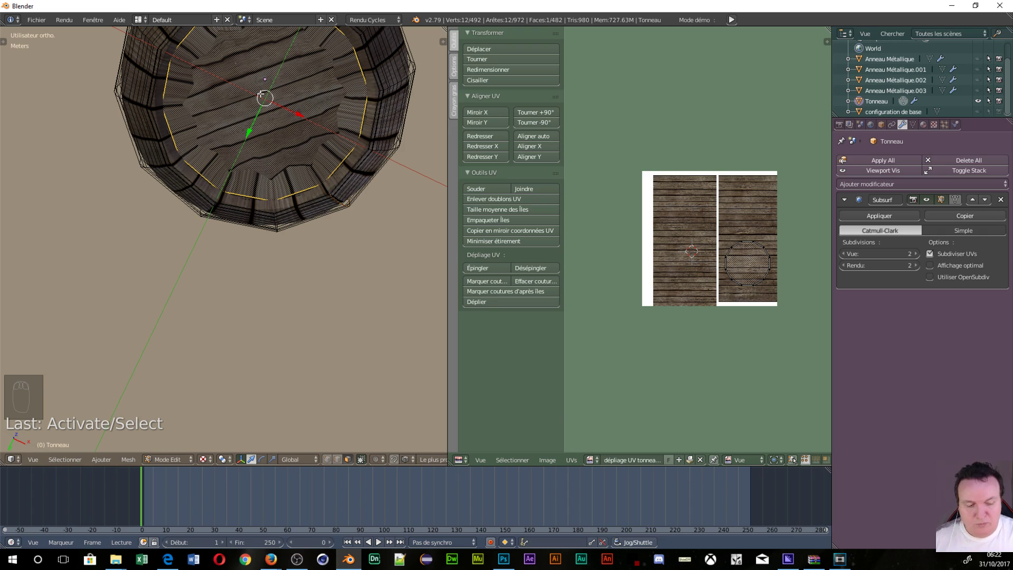
key(ctrl+KP_Add)
key(ctrl+KP_Add)
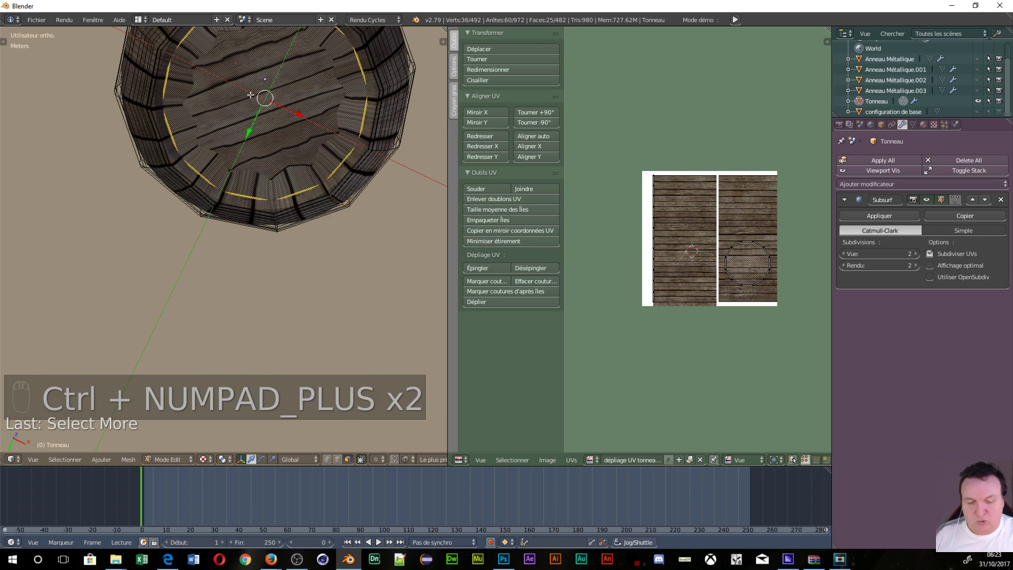
Step: Project the selected bottom lid faces' UVs from the orthographic bottom view
key(ctrl+KP_7)
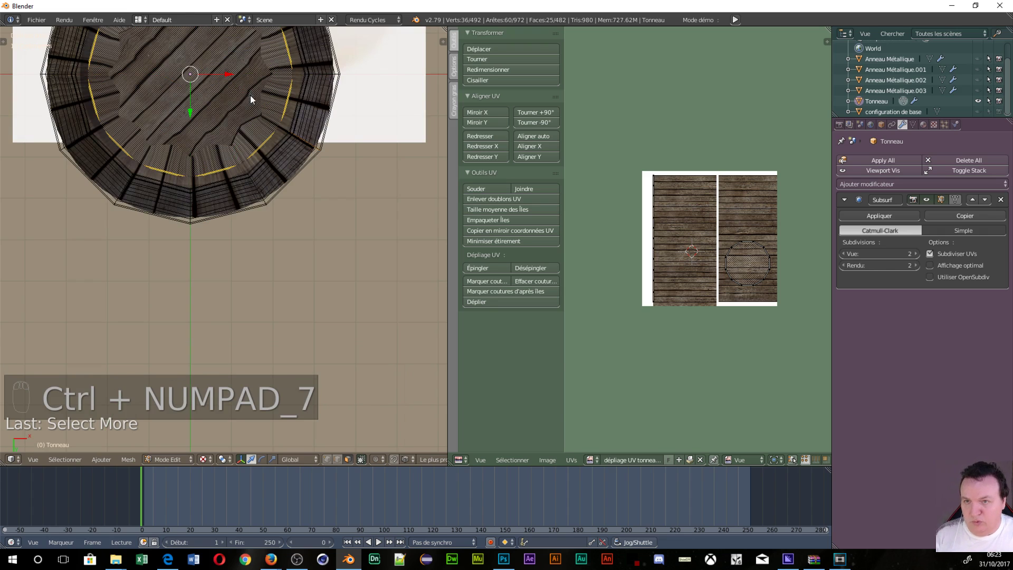
key(u)
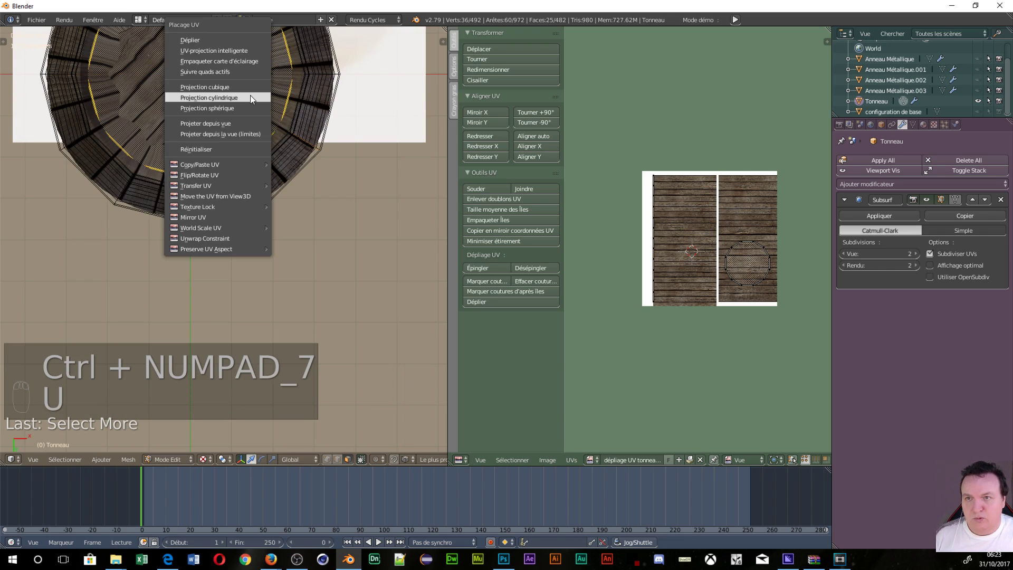
click(242, 122)
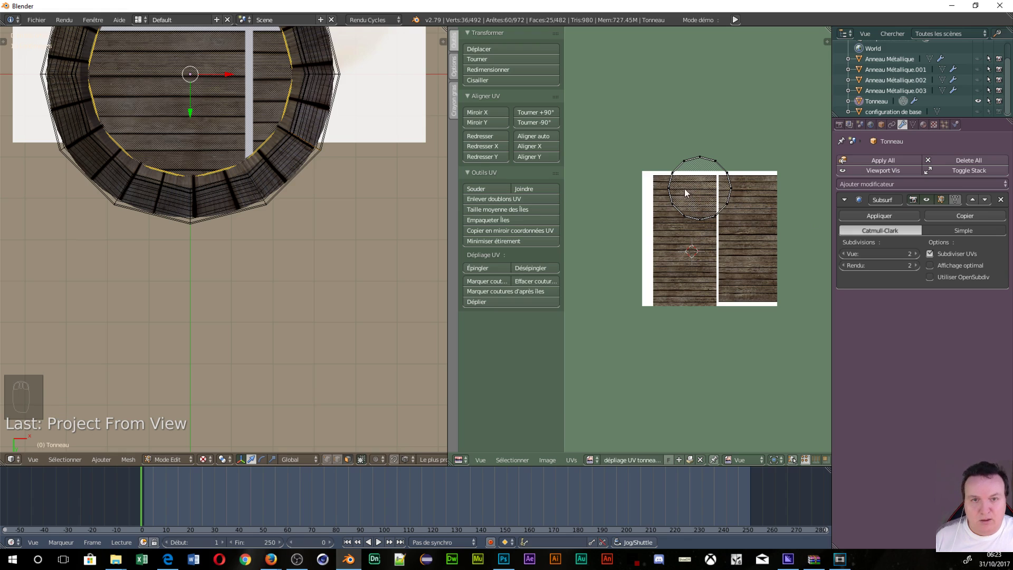
Step: Move the bottom lid's UV island onto the texture's right-hand planks and scale it down to fit within their width
key(l)
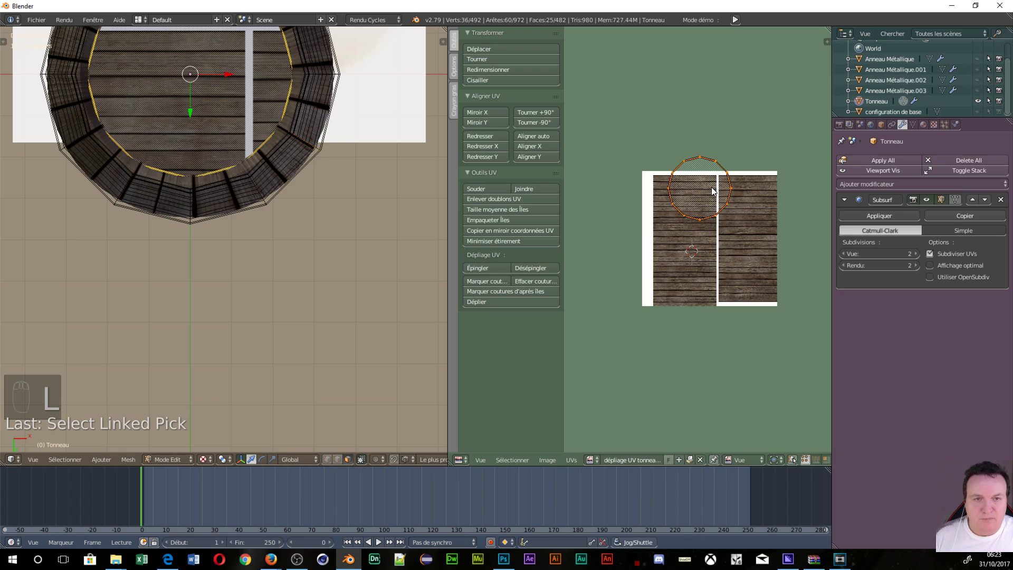
key(g)
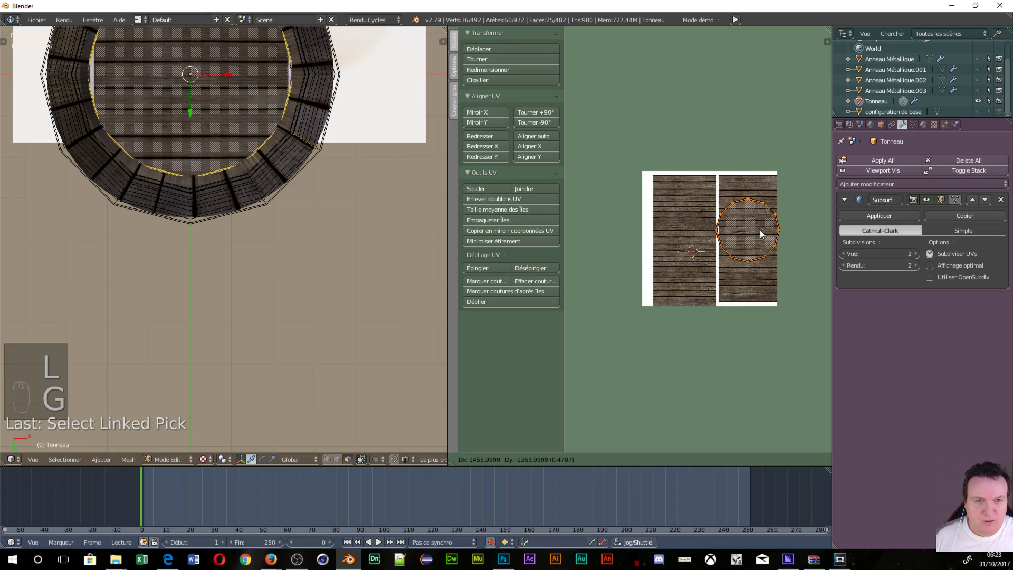
click(760, 231)
key(s)
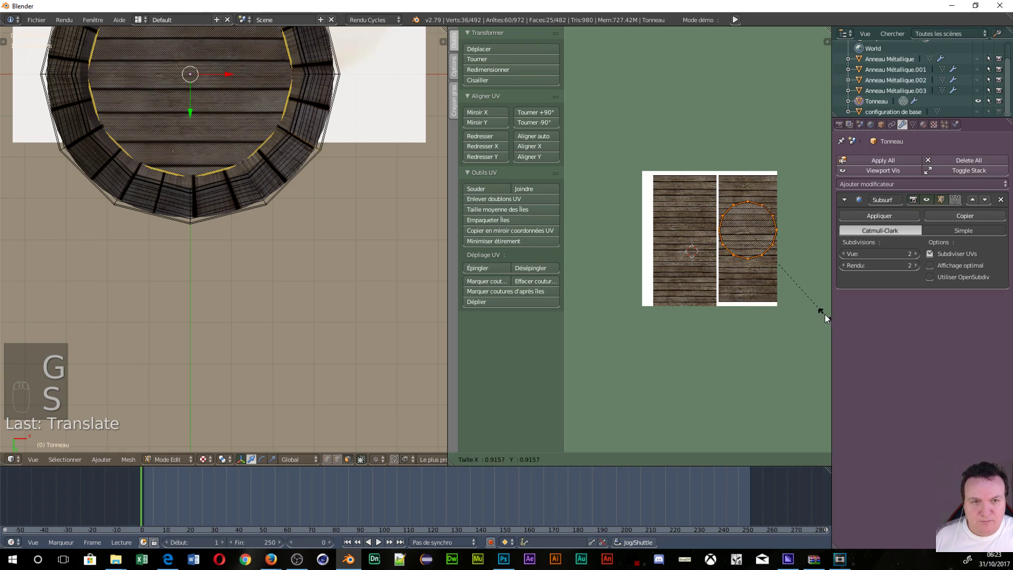
click(819, 307)
Step: Return the barrel to Object mode and examine the wood texture on its staves, rim and top lid
scroll(238, 211, down, 3)
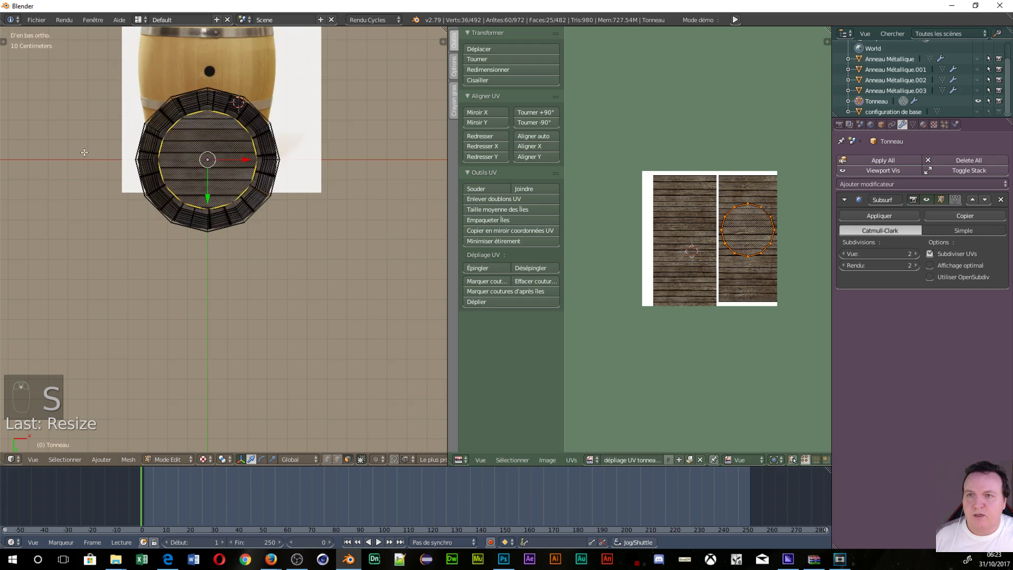
middle_drag(237, 211, 274, 305)
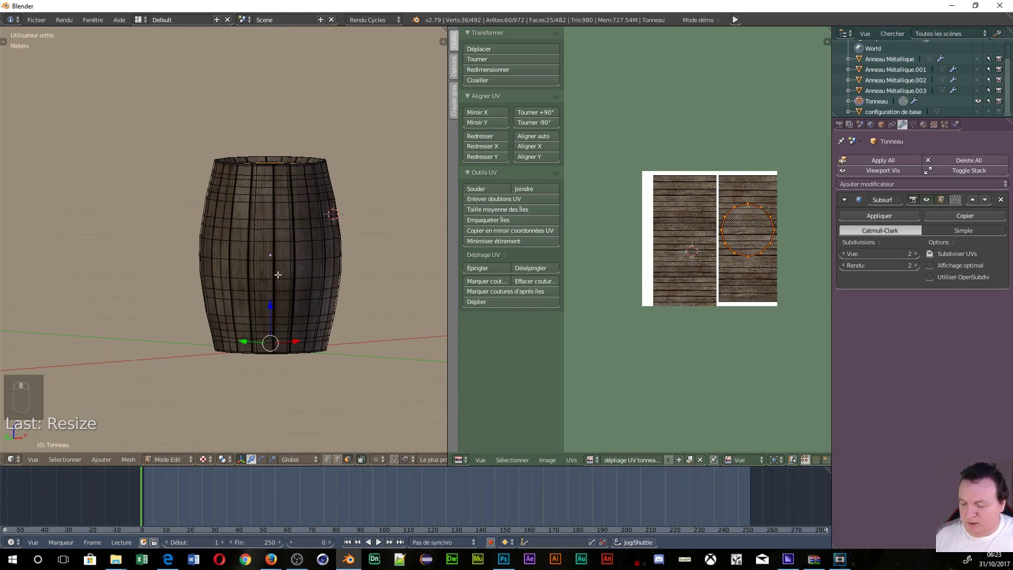
key(Tab)
click(211, 274)
scroll(310, 305, up, 6)
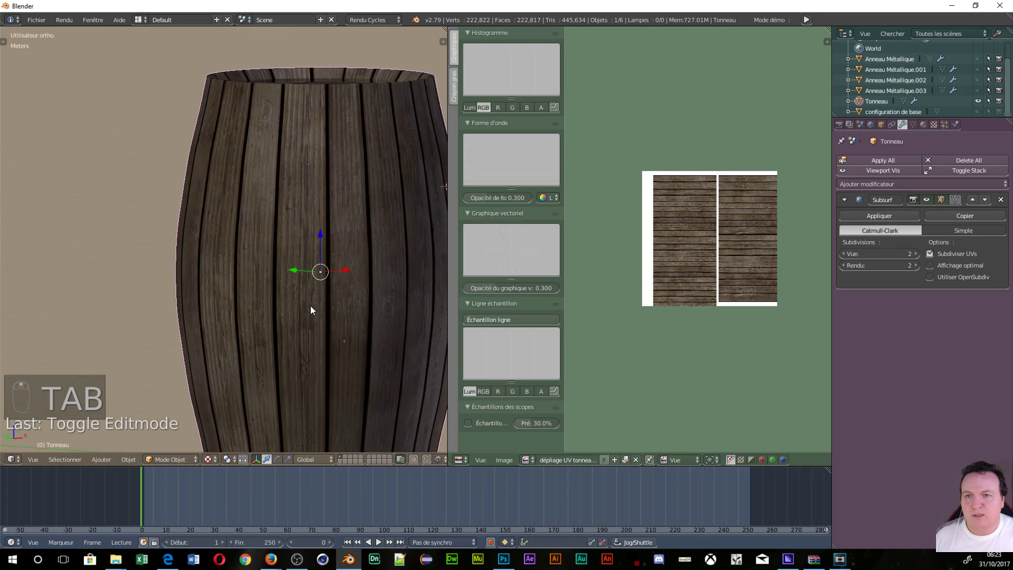
middle_drag(311, 306, 335, 191)
scroll(279, 188, up, 3)
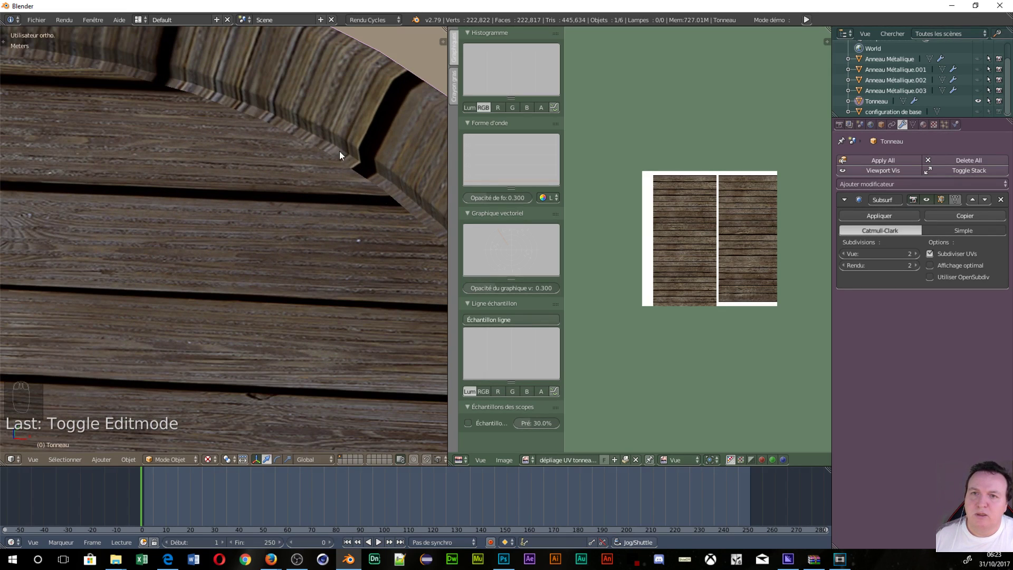
scroll(363, 171, down, 2)
middle_drag(363, 171, 316, 195)
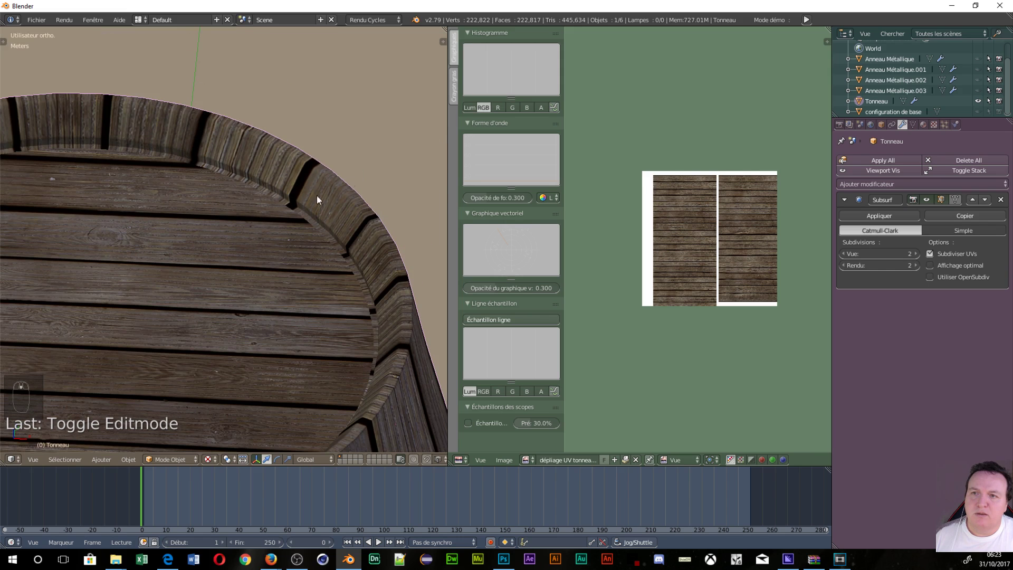
middle_drag(293, 274, 241, 273)
scroll(241, 276, down, 3)
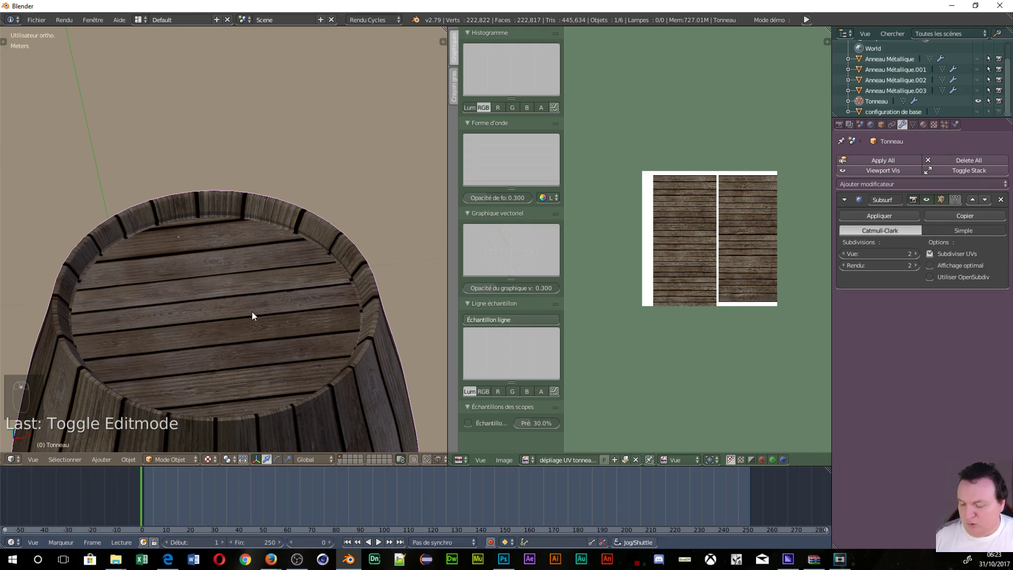
Step: Switch the barrel back to Edit mode and grow the bottom lid selection by one more ring of faces
key(Tab)
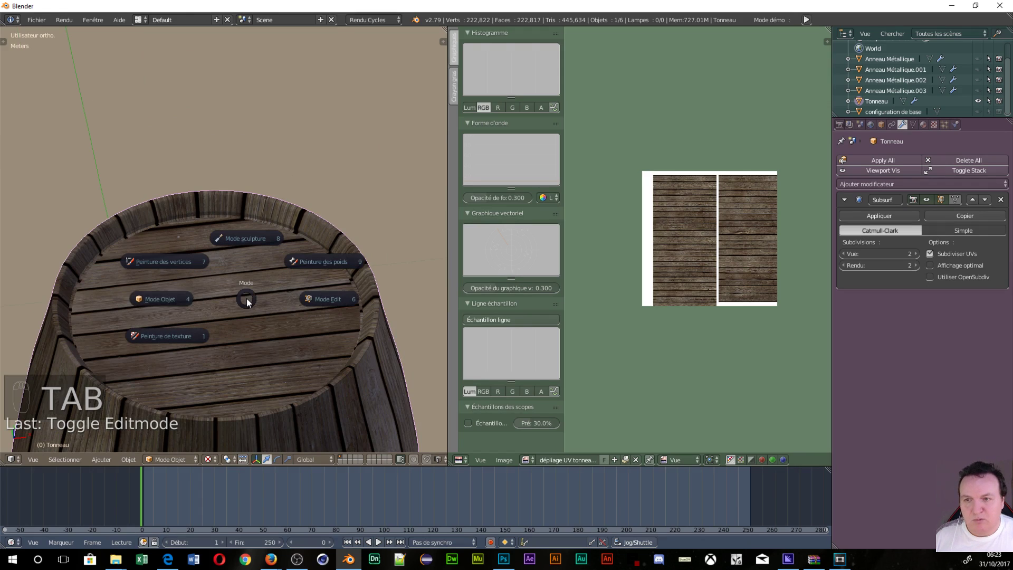
click(317, 301)
middle_drag(280, 355, 276, 214)
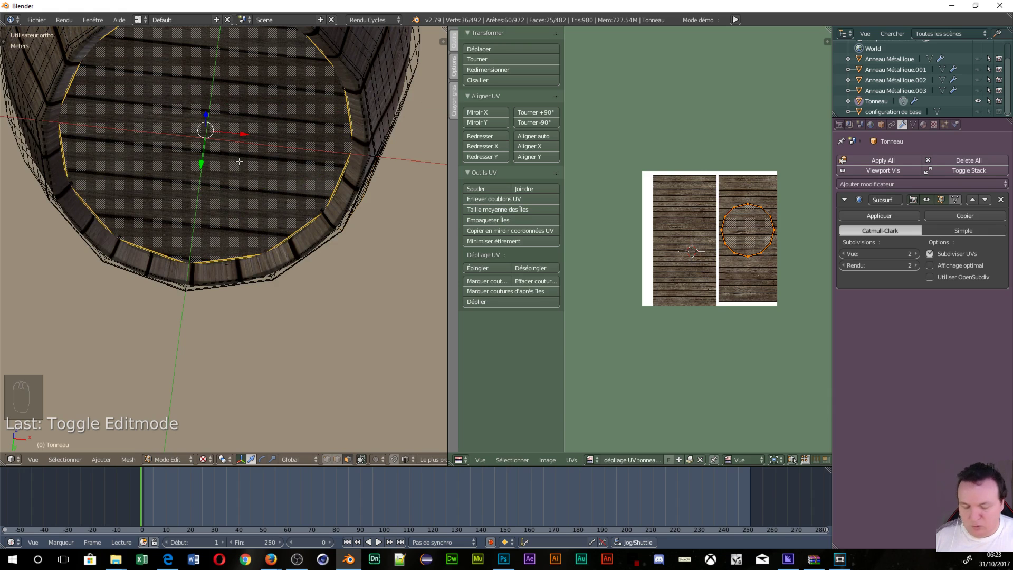
key(ctrl+KP_Add)
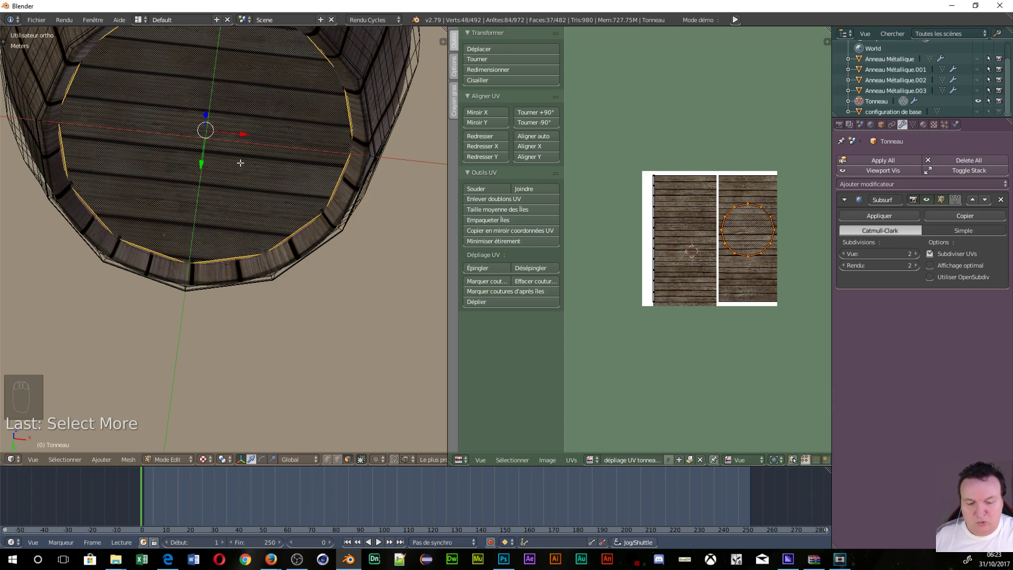
Step: Project the UVs of the enlarged bottom lid selection again from the orthographic bottom view
key(ctrl+KP_7)
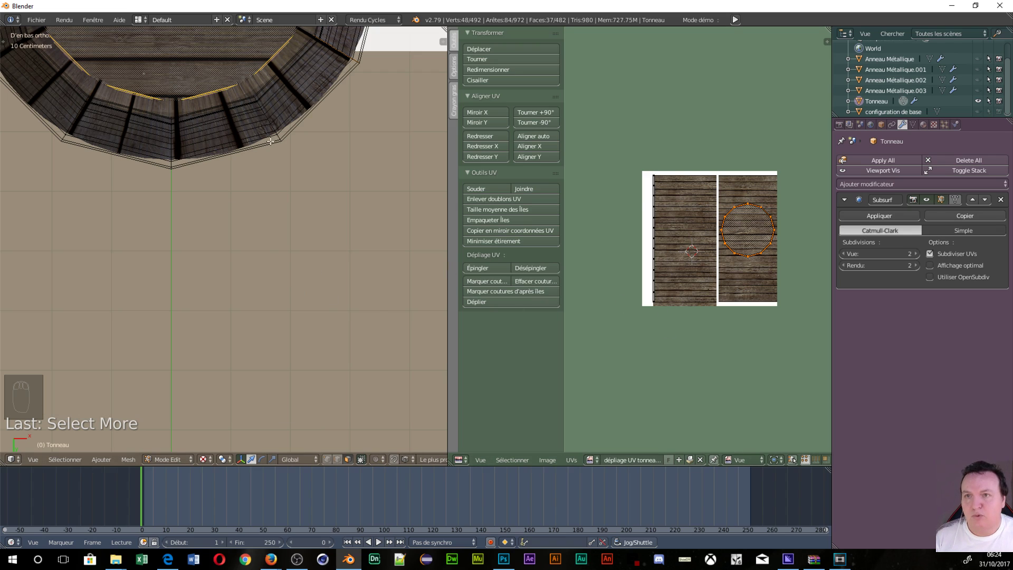
key(u)
click(272, 124)
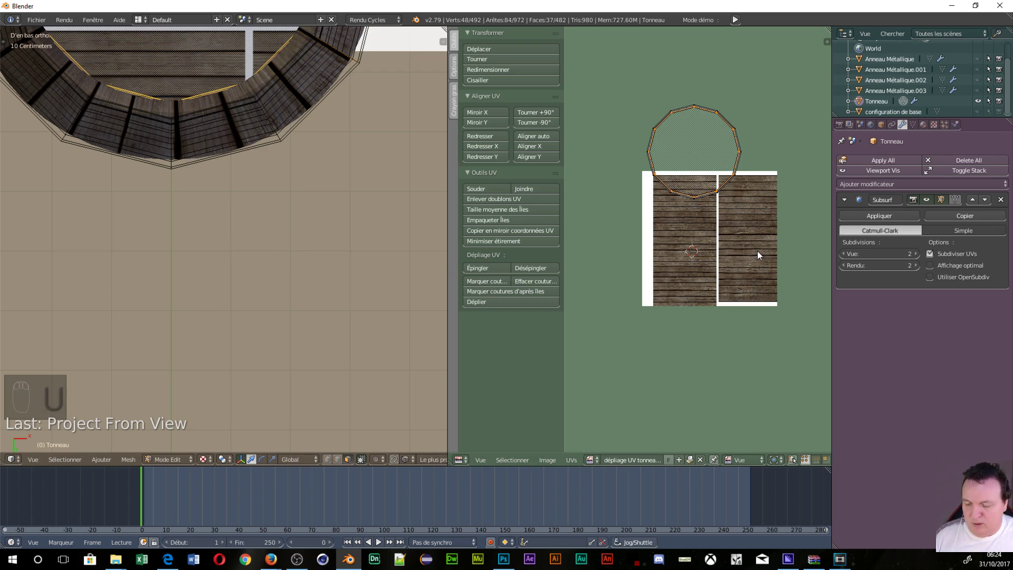
Step: Scale down the whole reprojected bottom lid island and place it on the upper part of the texture's right-hand planks
key(a)
key(a)
key(s)
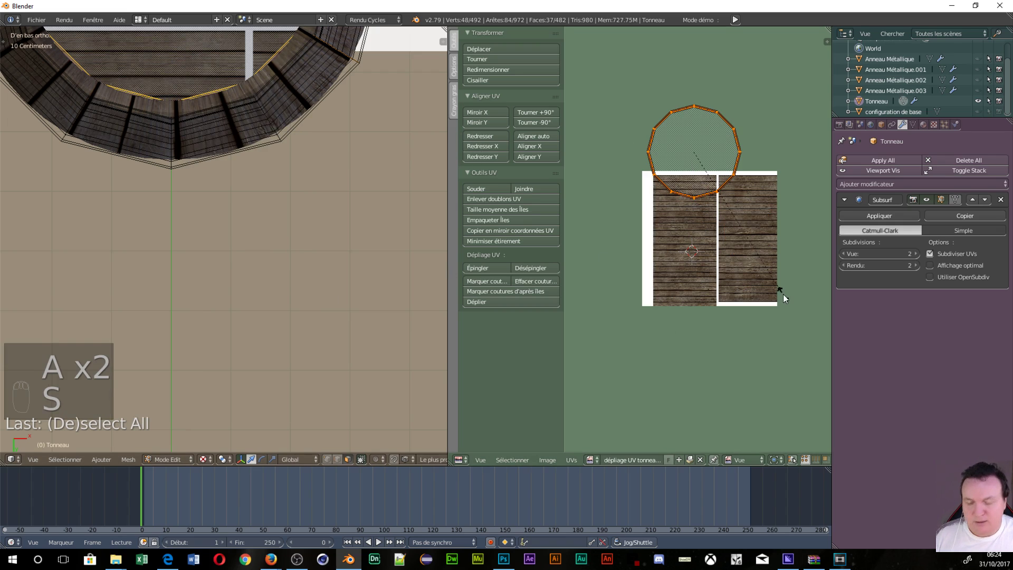
click(742, 224)
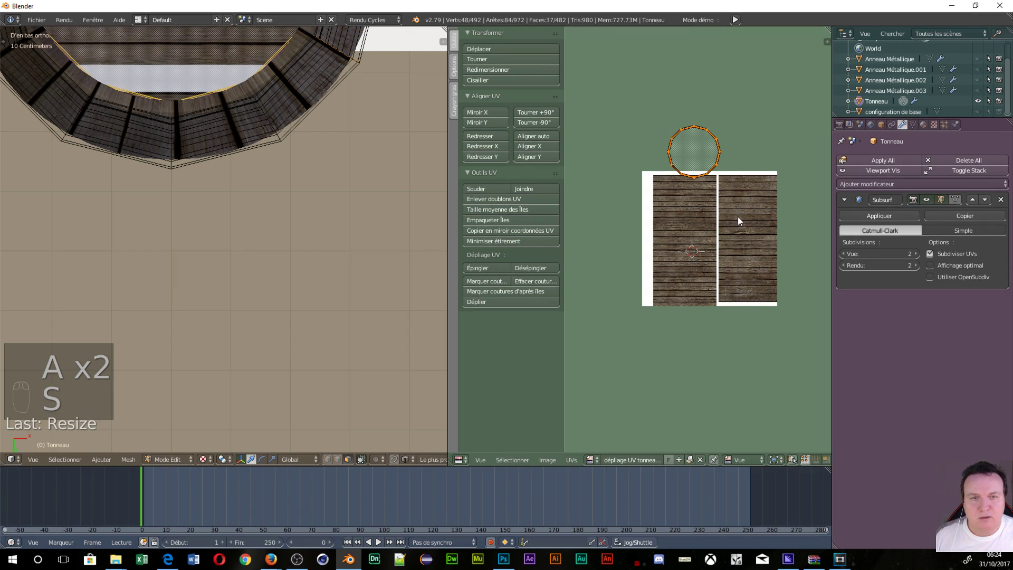
key(g)
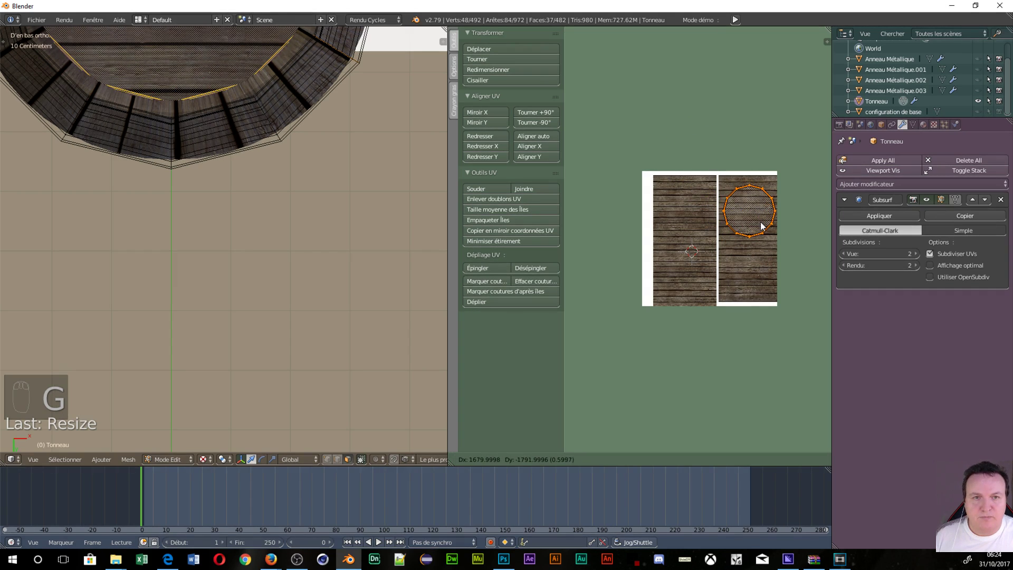
click(760, 226)
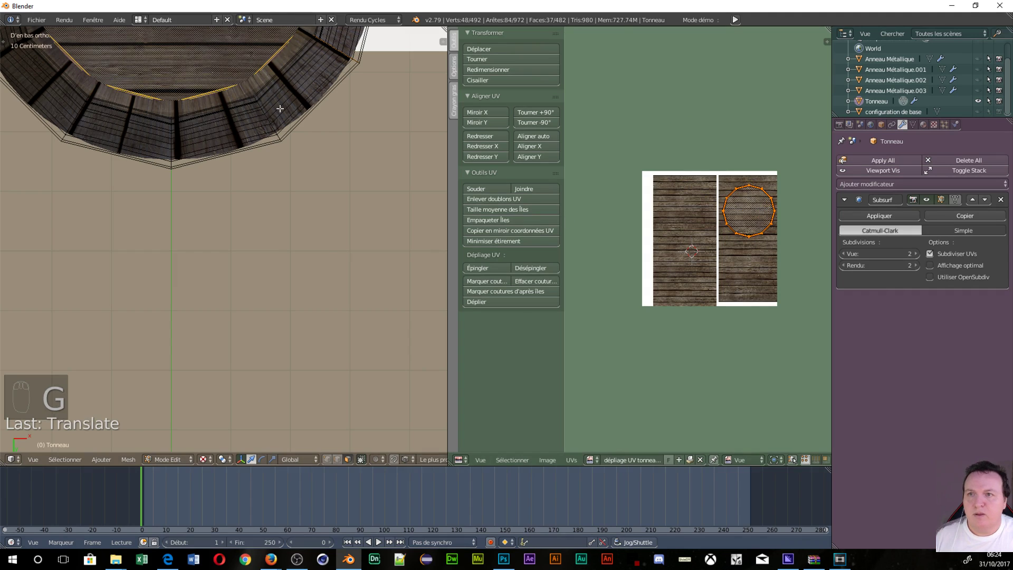
Step: Deselect everything, select the barrel's top lid face and grow the selection outward by two rings of faces
scroll(296, 242, down, 3)
middle_drag(295, 242, 315, 326)
key(a)
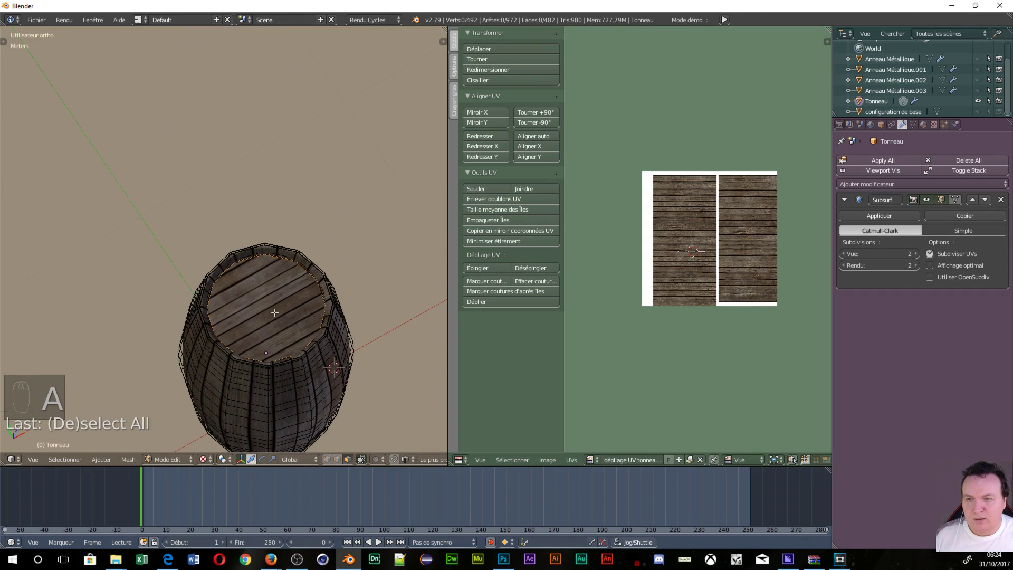
right_click(274, 311)
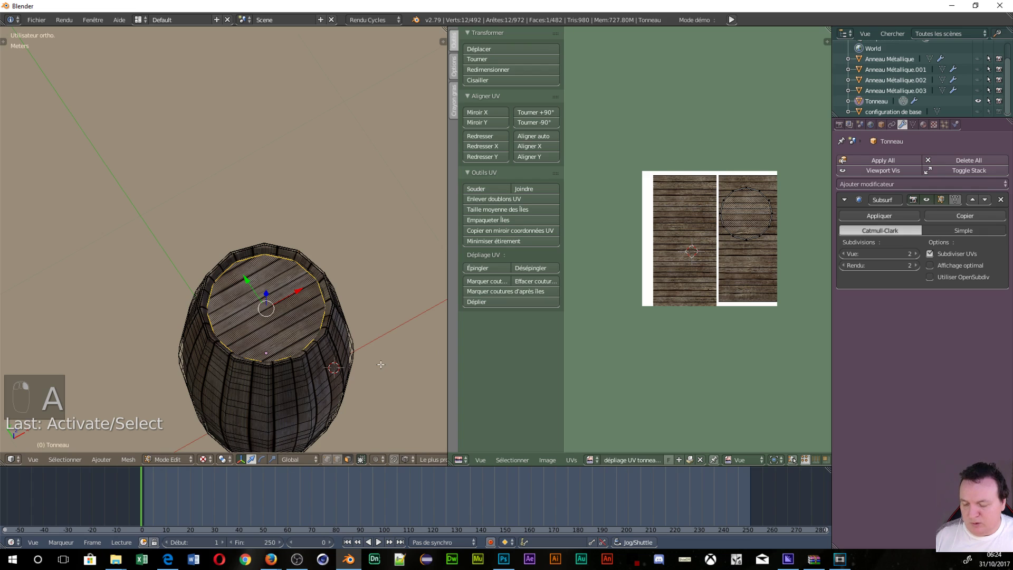
key(ctrl+KP_Add)
key(ctrl+KP_Add)
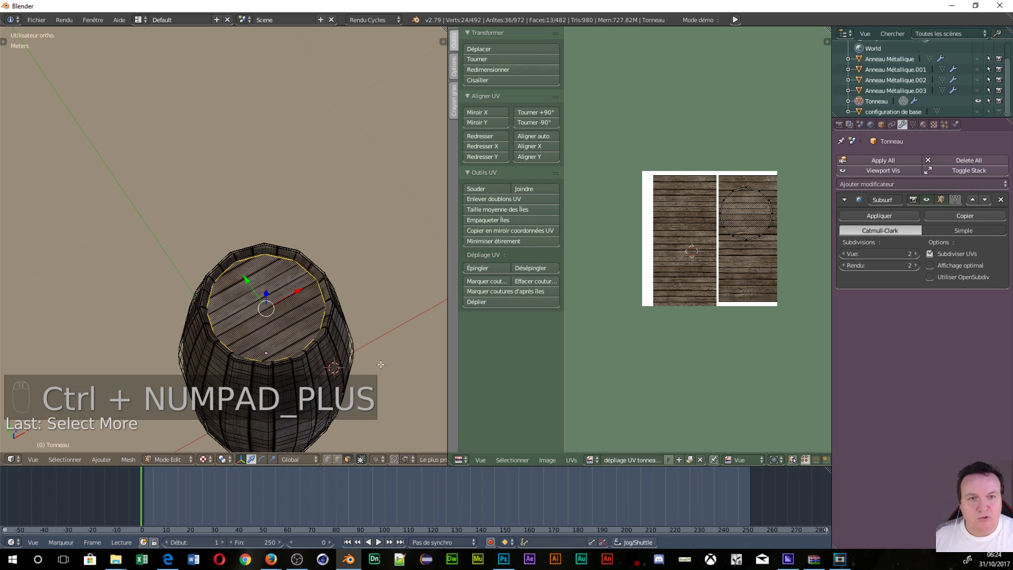
key(ctrl+KP_Add)
key(ctrl+KP_Add)
key(ctrl+KP_Add)
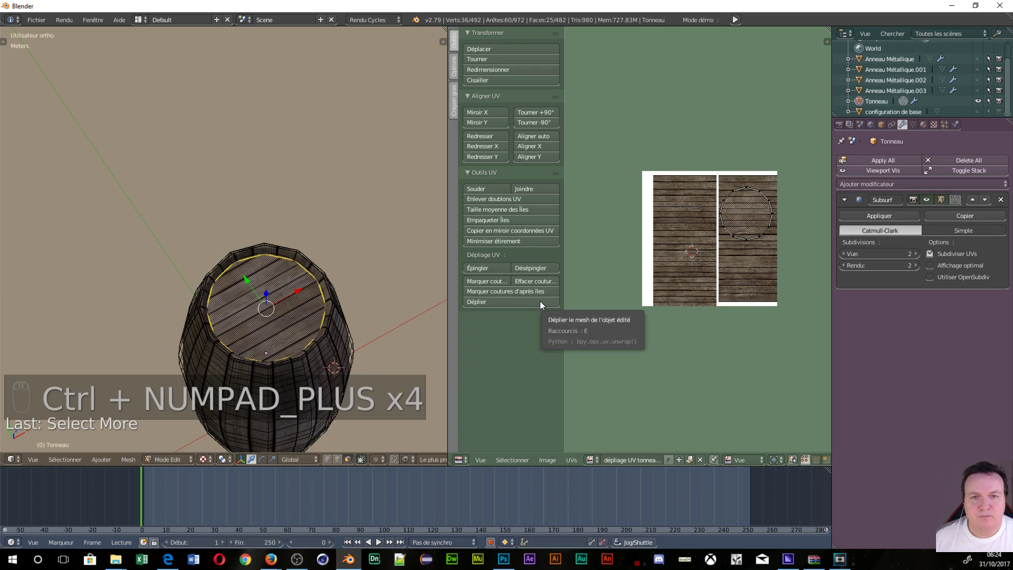
key(ctrl+KP_Add)
key(ctrl+KP_Add)
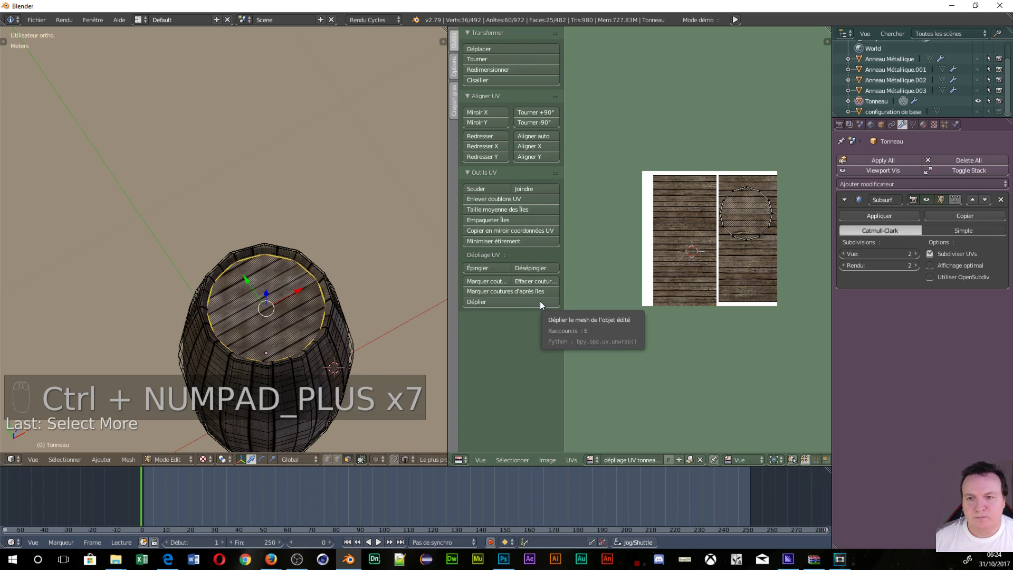
key(ctrl+KP_Add)
key(ctrl+KP_Add)
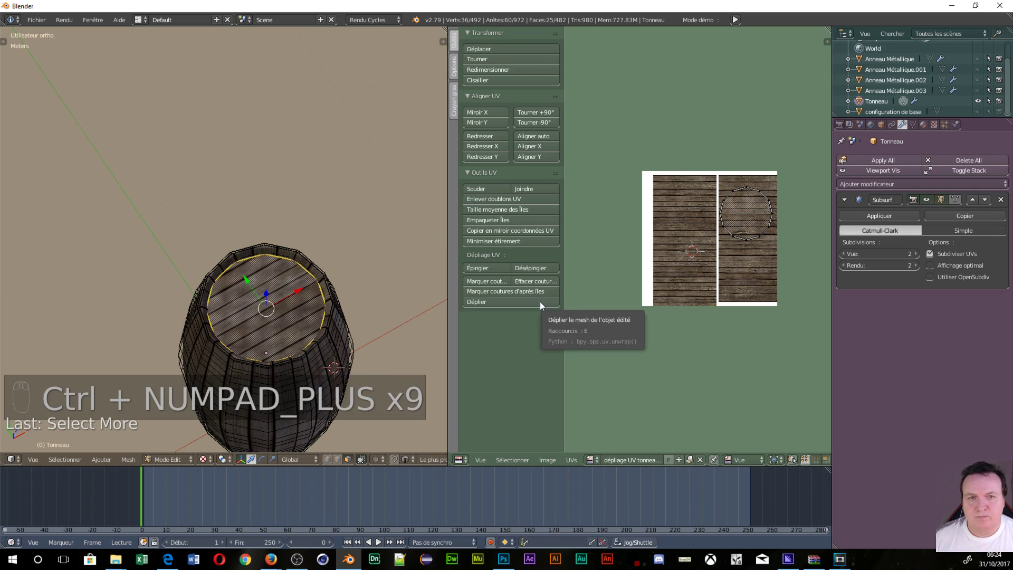
Step: Project the UVs of the selected top lid faces from the orthographic top view
scroll(313, 351, up, 4)
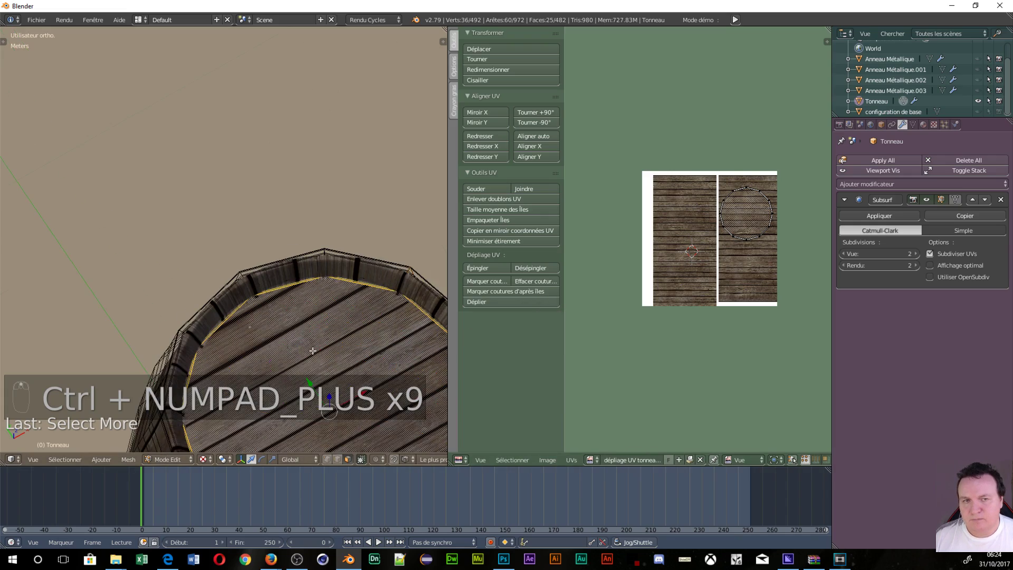
shift+middle_drag(313, 351, 231, 149)
scroll(198, 176, up, 3)
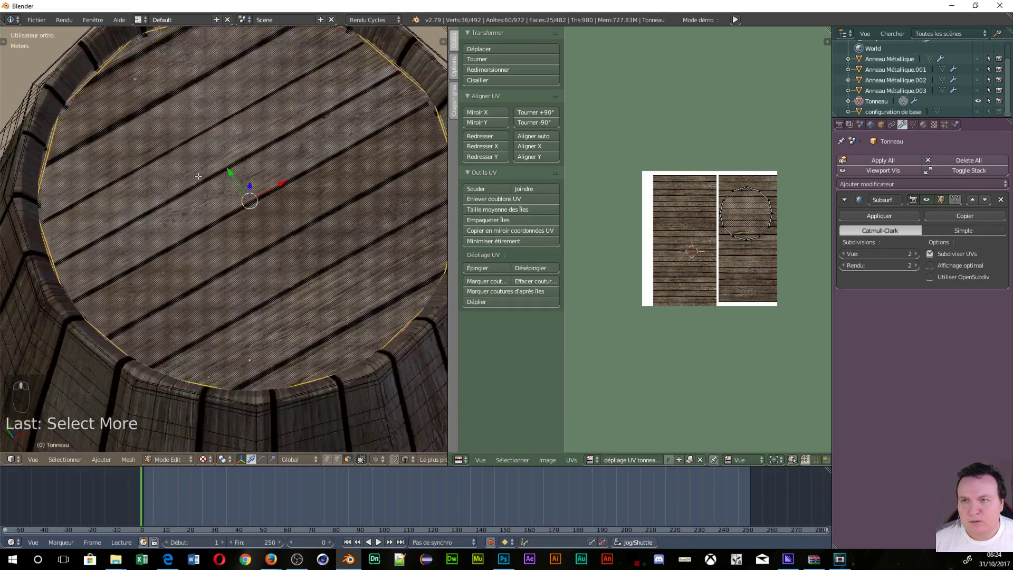
scroll(198, 176, down, 2)
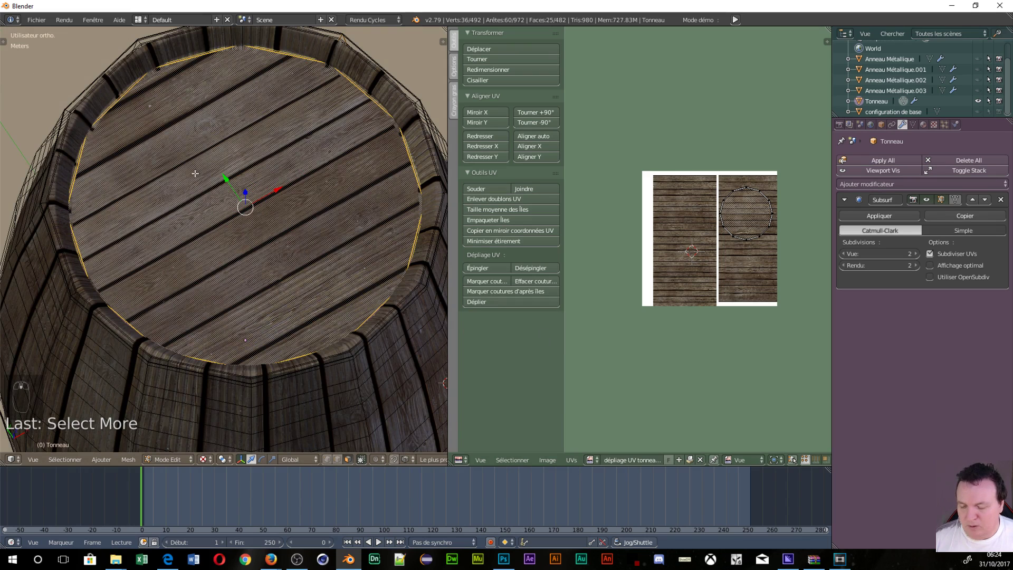
key(u)
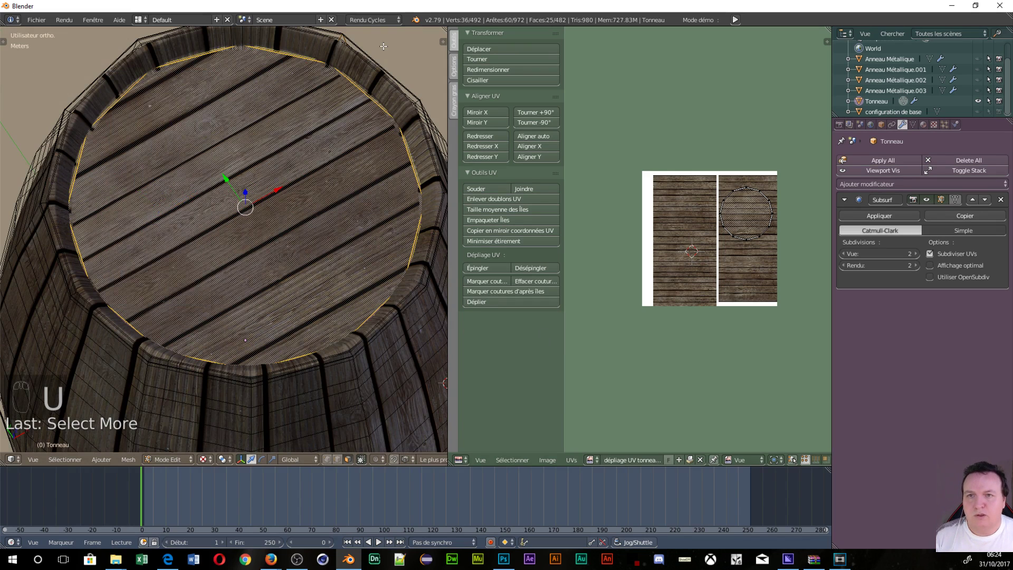
key(KP_7)
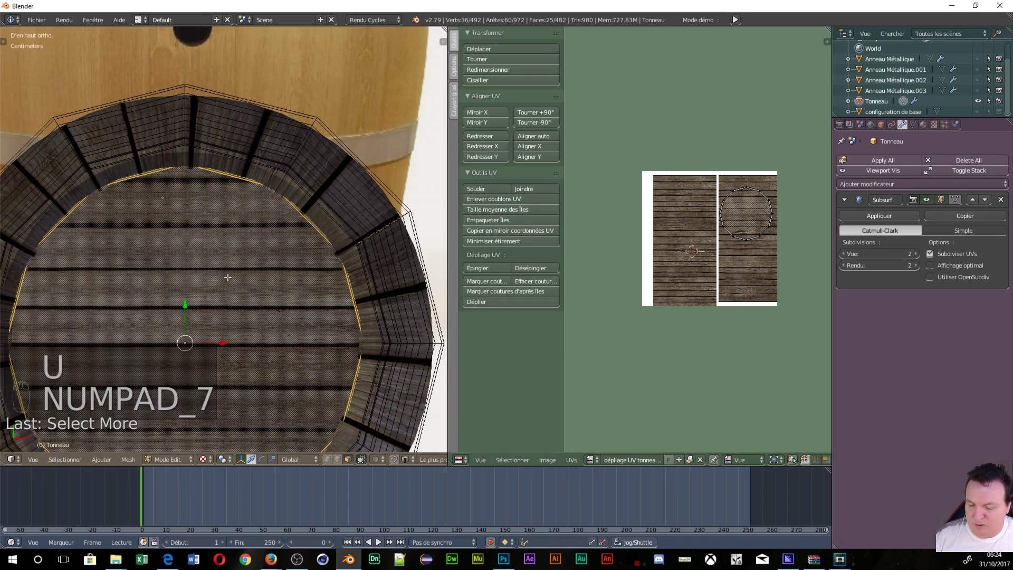
key(u)
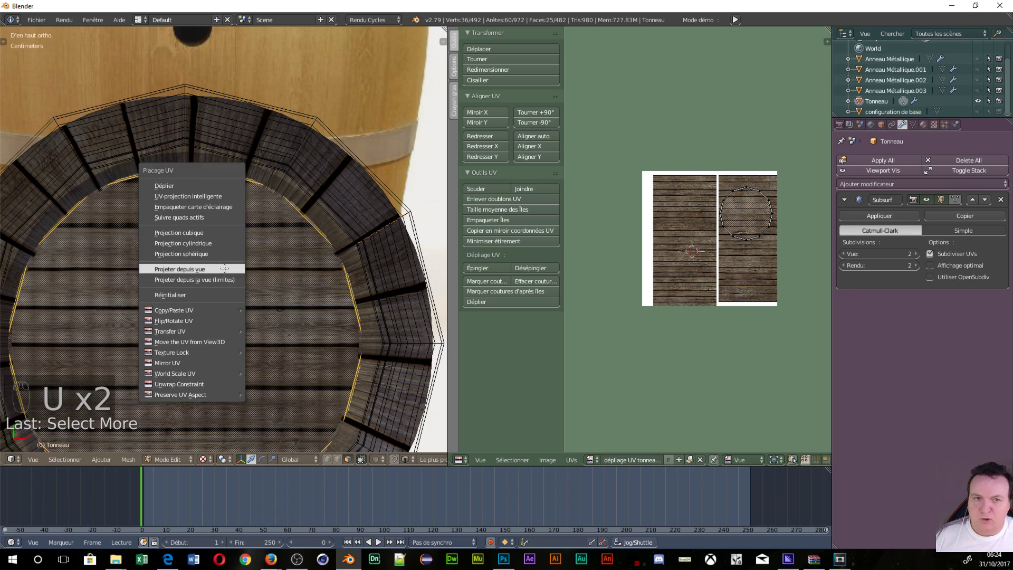
click(224, 268)
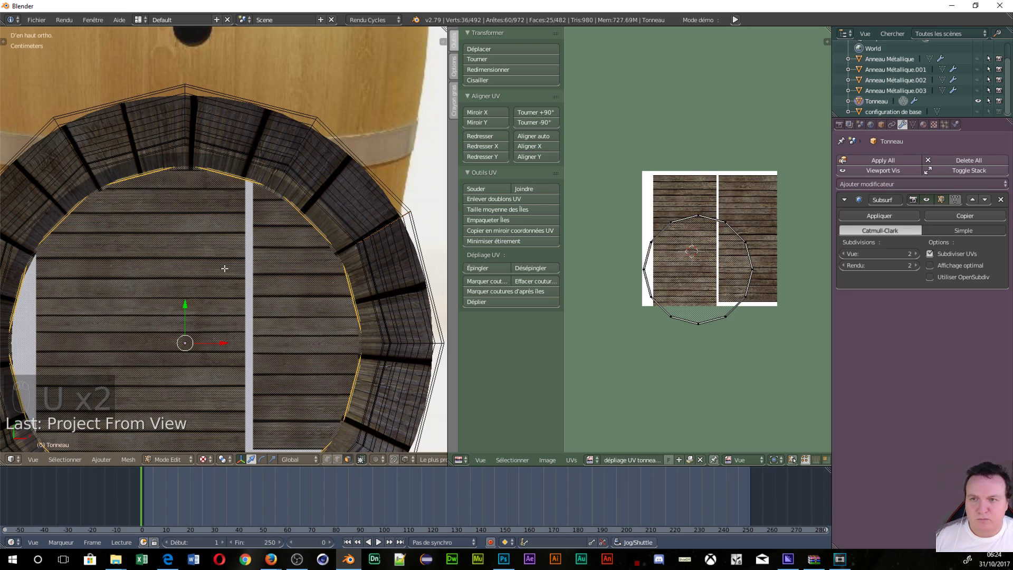
Step: Grow the top lid selection by one more ring of faces and project its UVs from the top view again
scroll(224, 266, up, 5)
scroll(223, 254, down, 1)
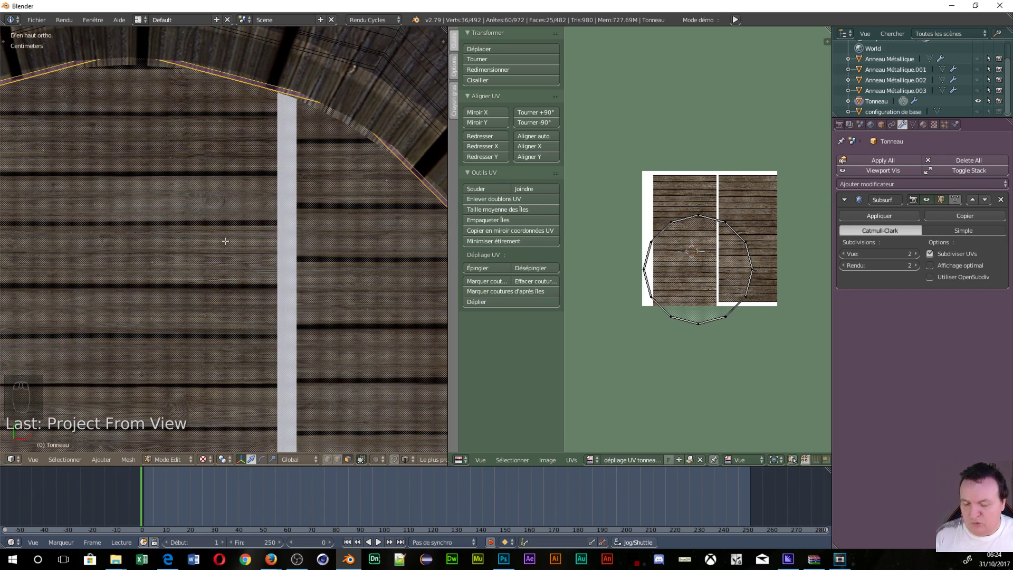
key(ctrl+KP_Add)
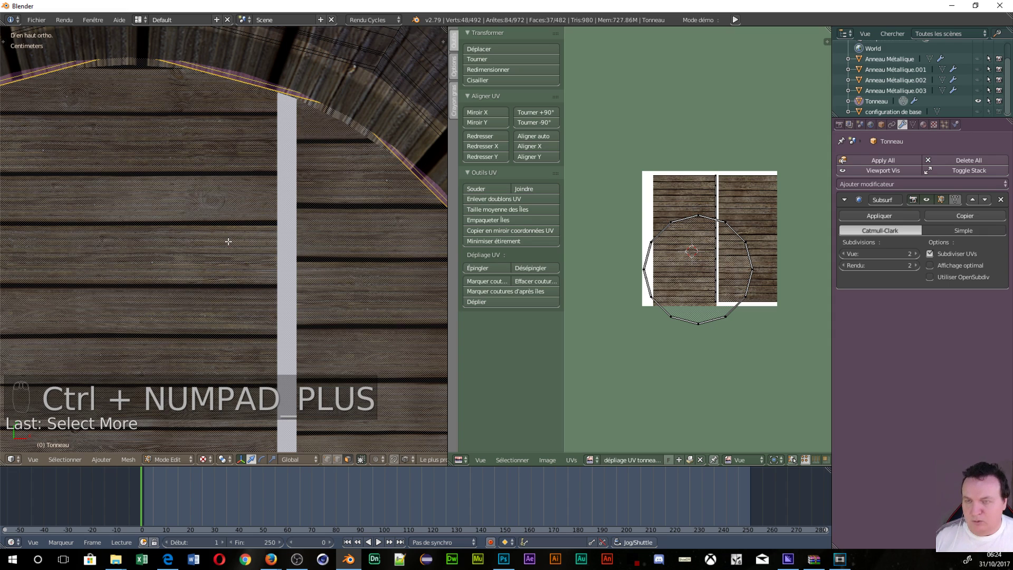
scroll(228, 242, down, 1)
key(u)
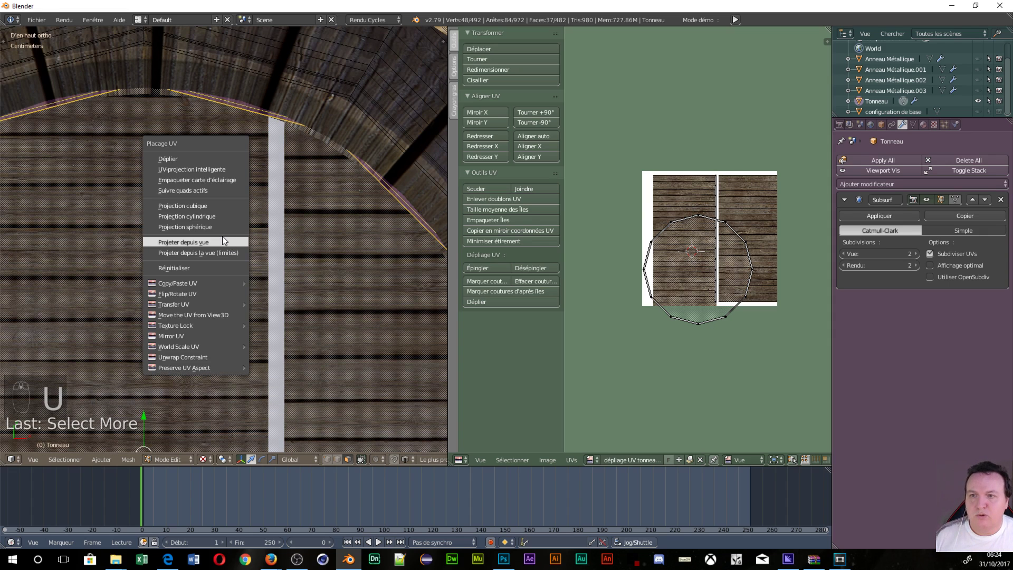
click(222, 240)
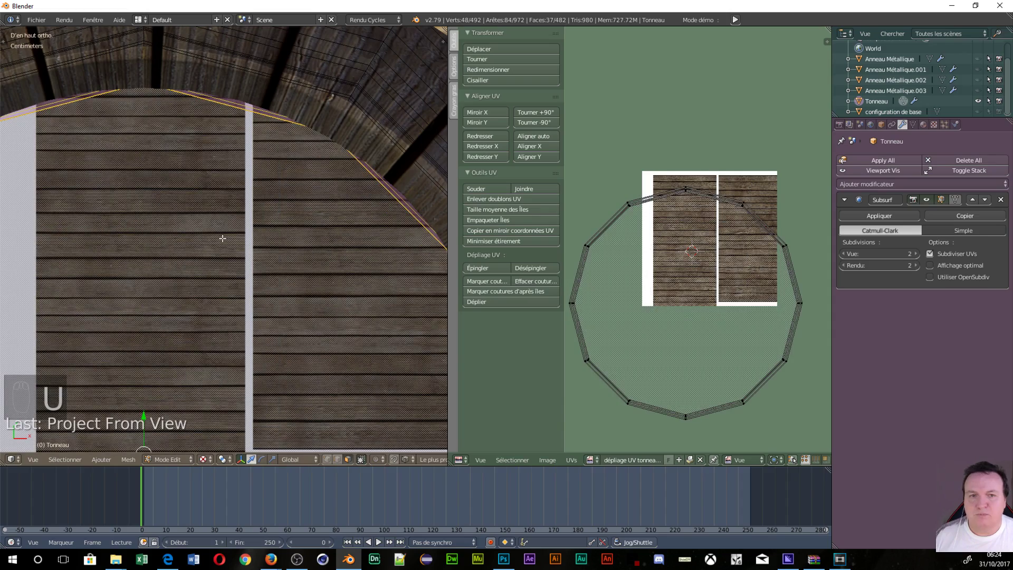
Step: Scale down the whole top lid UV island and place it on the lower half of the texture's right-hand planks
key(a)
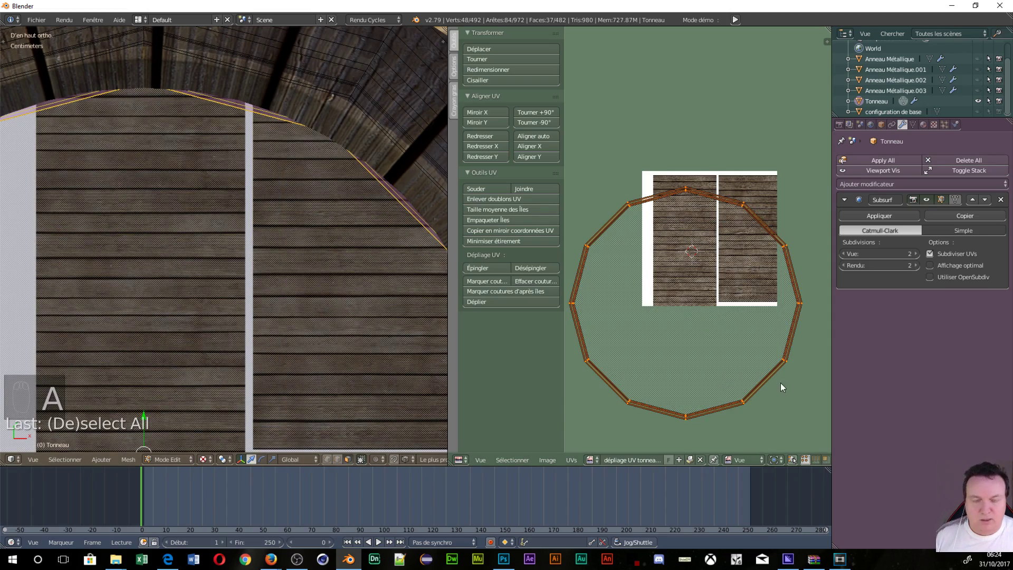
key(s)
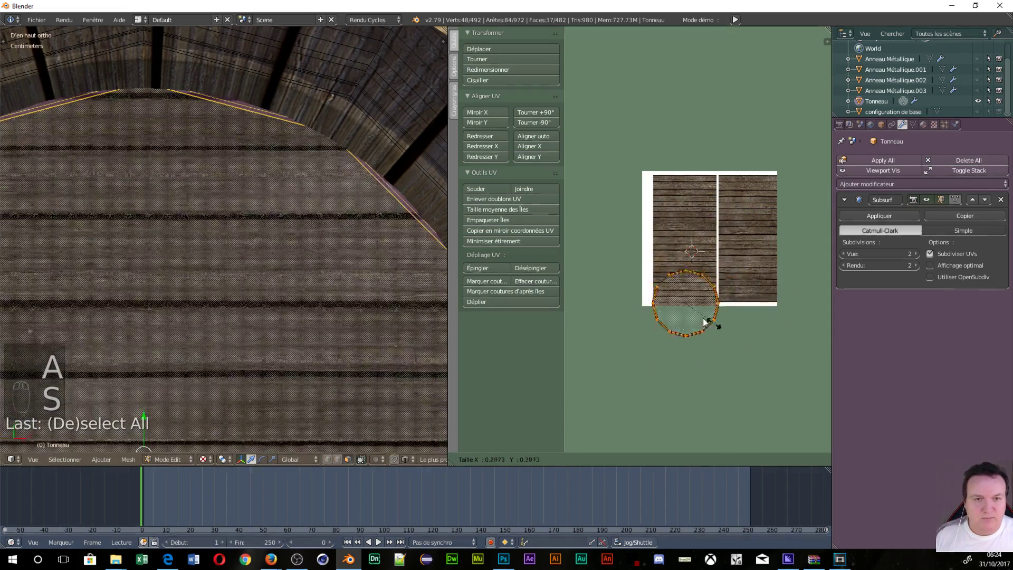
click(707, 328)
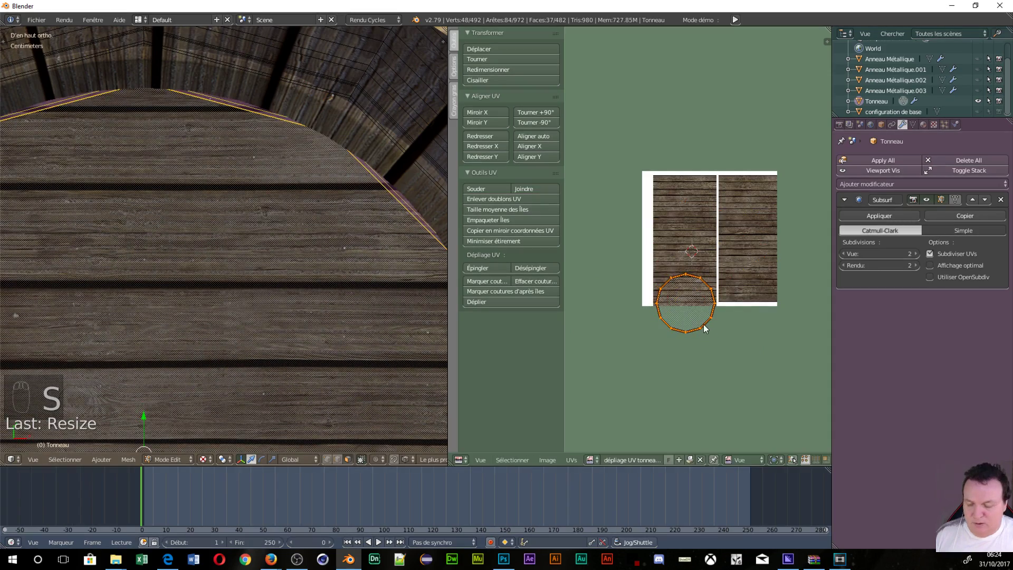
key(g)
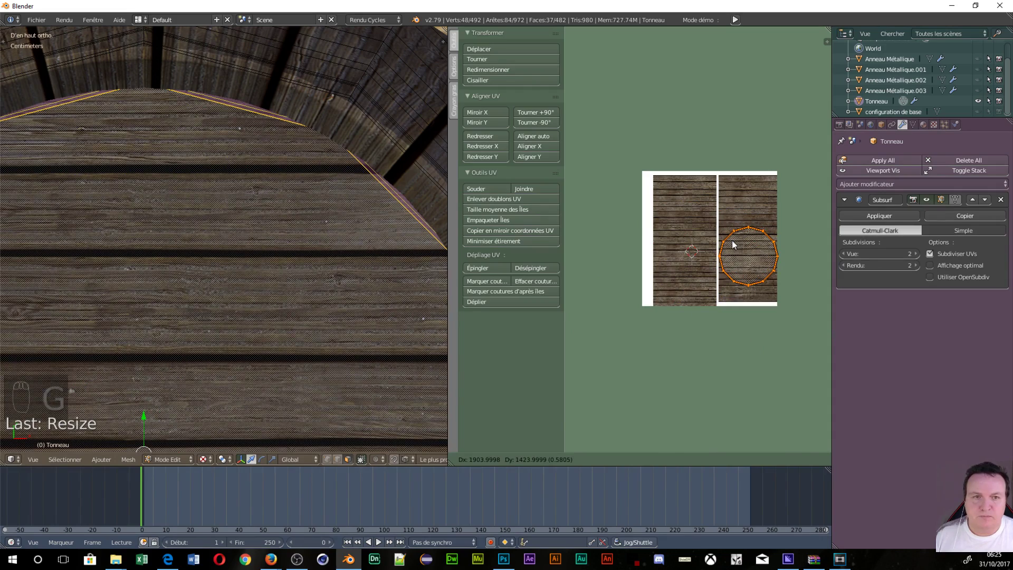
click(733, 243)
Step: Return the barrel to Object mode and examine the wood texture on its top lid and staves
scroll(283, 233, down, 5)
middle_drag(283, 232, 318, 201)
key(Tab)
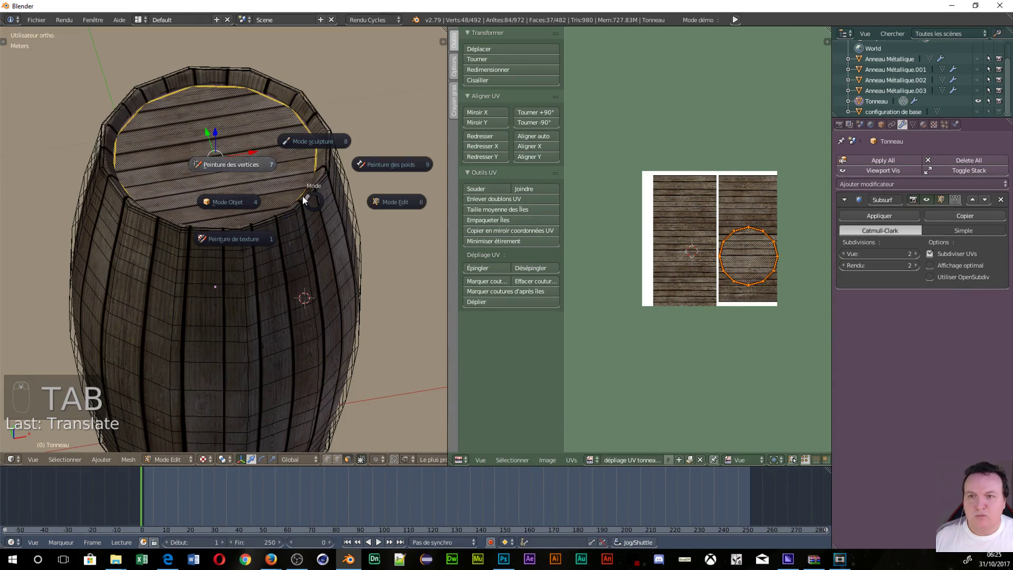
click(232, 200)
scroll(331, 264, up, 3)
middle_drag(331, 265, 394, 130)
scroll(337, 183, up, 4)
scroll(366, 137, up, 3)
scroll(337, 170, down, 5)
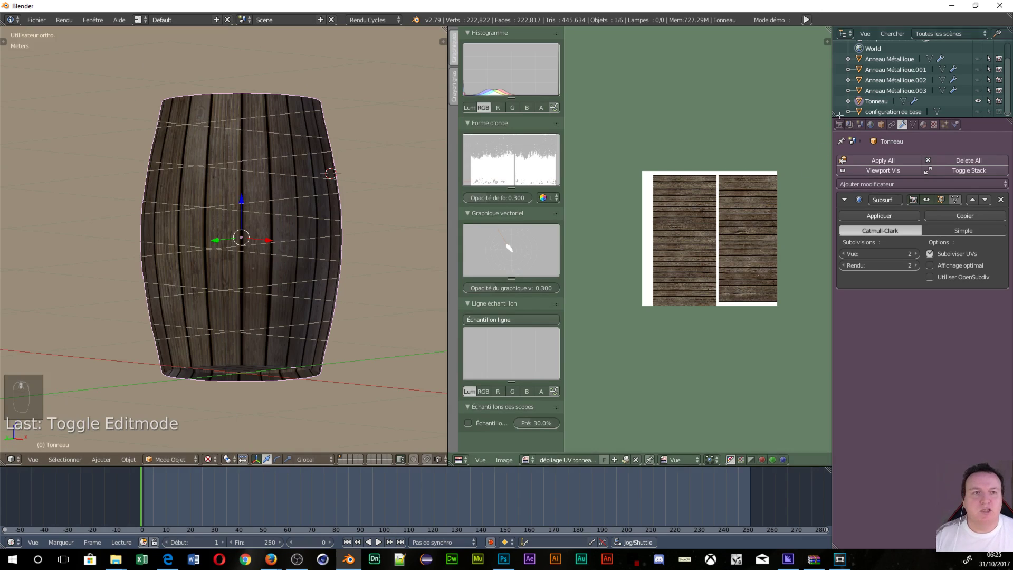
Step: Unhide the four metal rings, Anneau Métallique through Anneau Métallique.003, and examine the banded barrel up close and from several sides
click(977, 59)
click(978, 69)
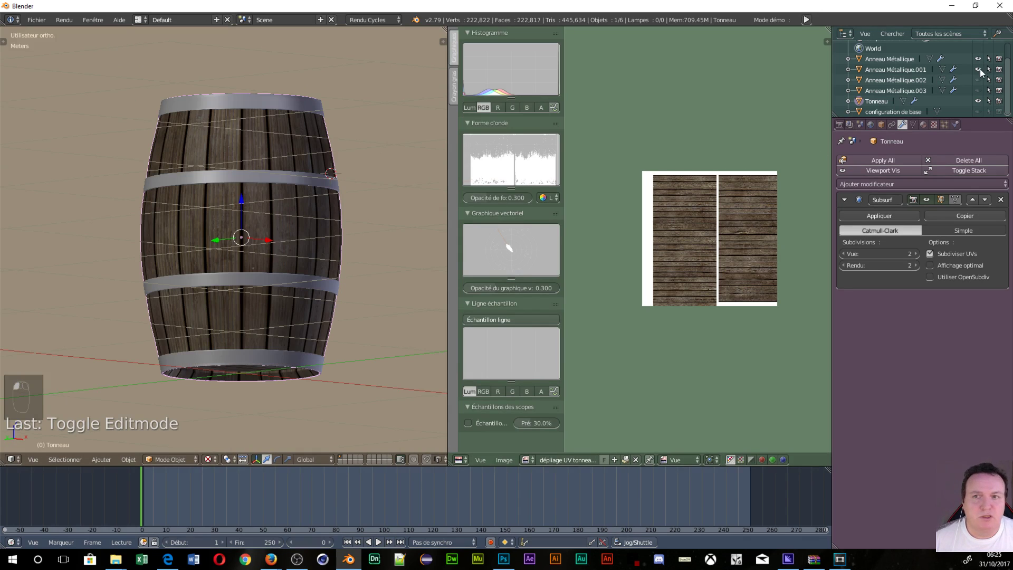
click(977, 80)
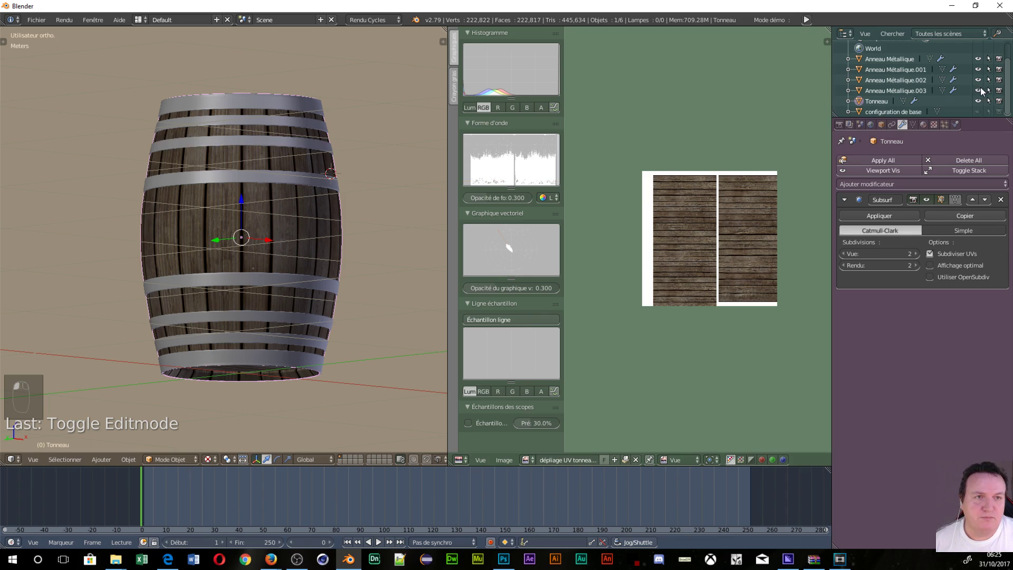
middle_drag(222, 211, 217, 237)
scroll(278, 256, up, 5)
scroll(173, 246, down, 5)
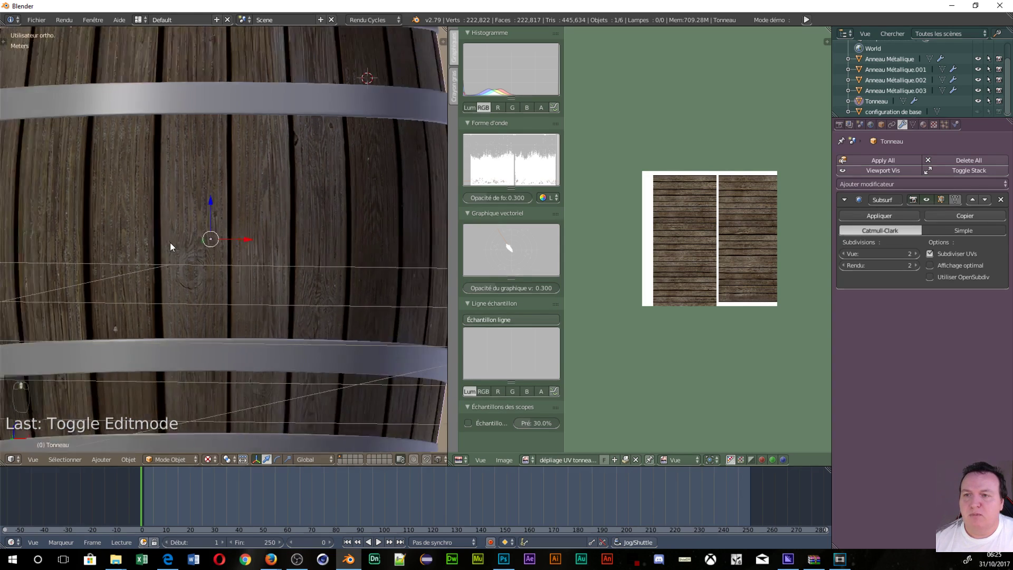
scroll(195, 247, up, 2)
scroll(163, 232, down, 5)
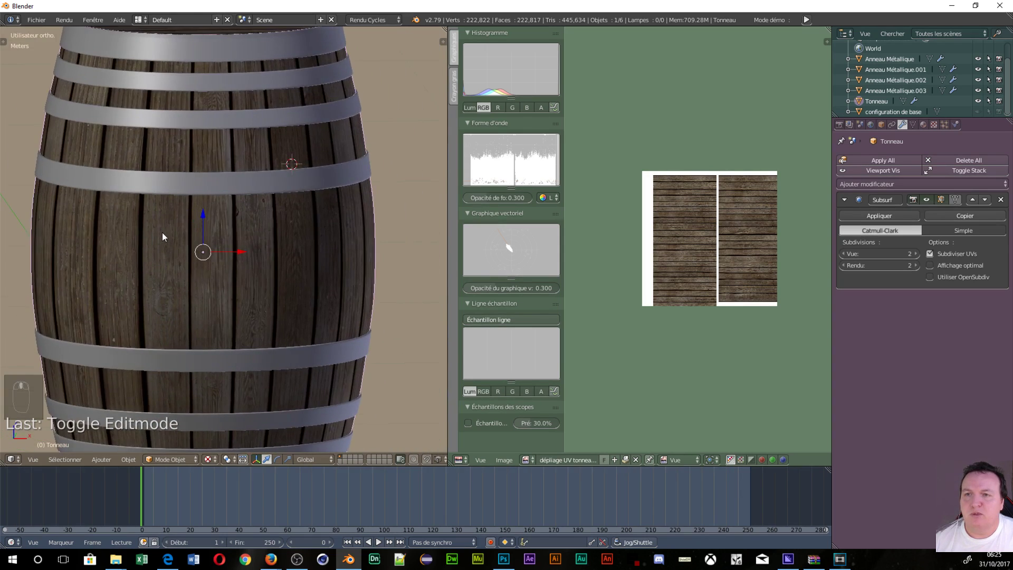
middle_drag(161, 230, 333, 236)
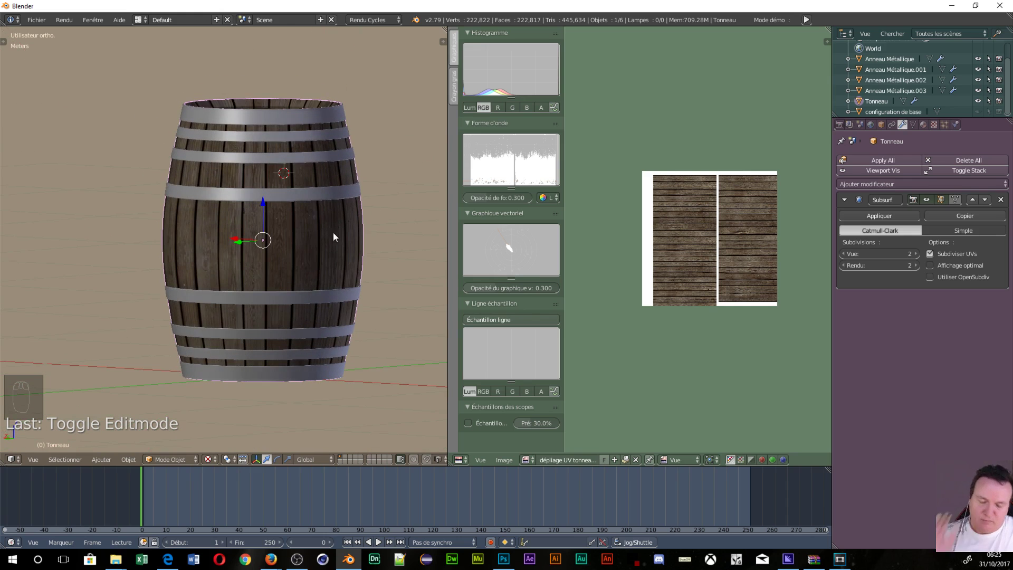
Step: Switch to Photoshop and start generating a normal map from the wood board layer of dépliage UV tonneau.jpg
click(504, 560)
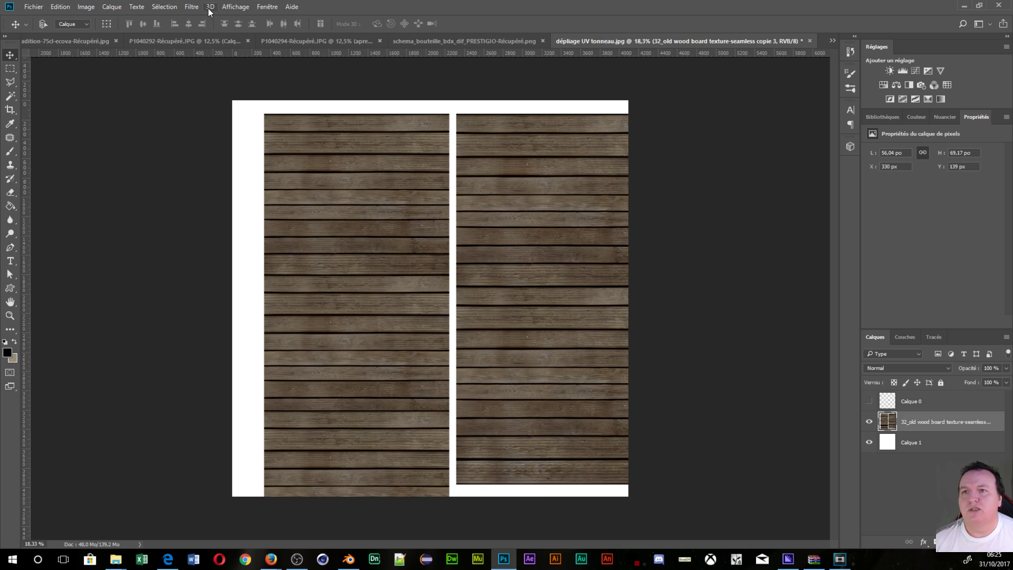
click(192, 7)
mouse_move(211, 112)
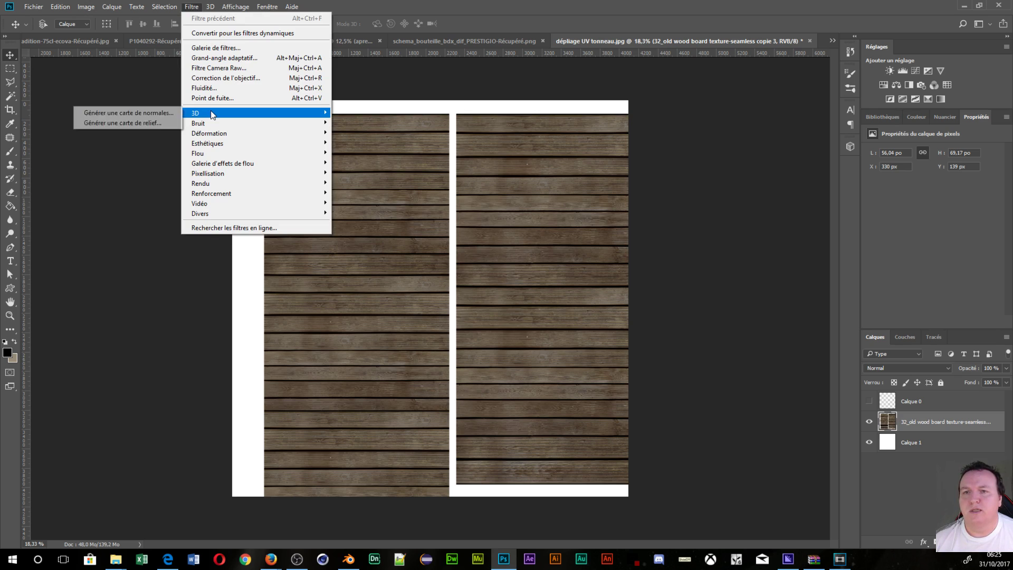
click(147, 113)
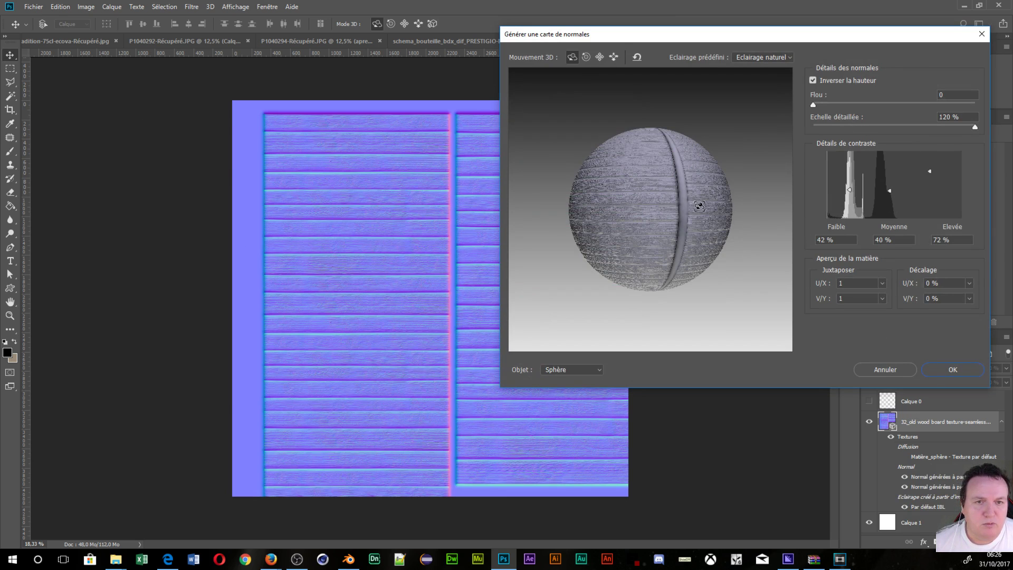
Step: Set the normal map's contrast details to 12 % for Faible and 45 % for Elevée
scroll(697, 202, up, 2)
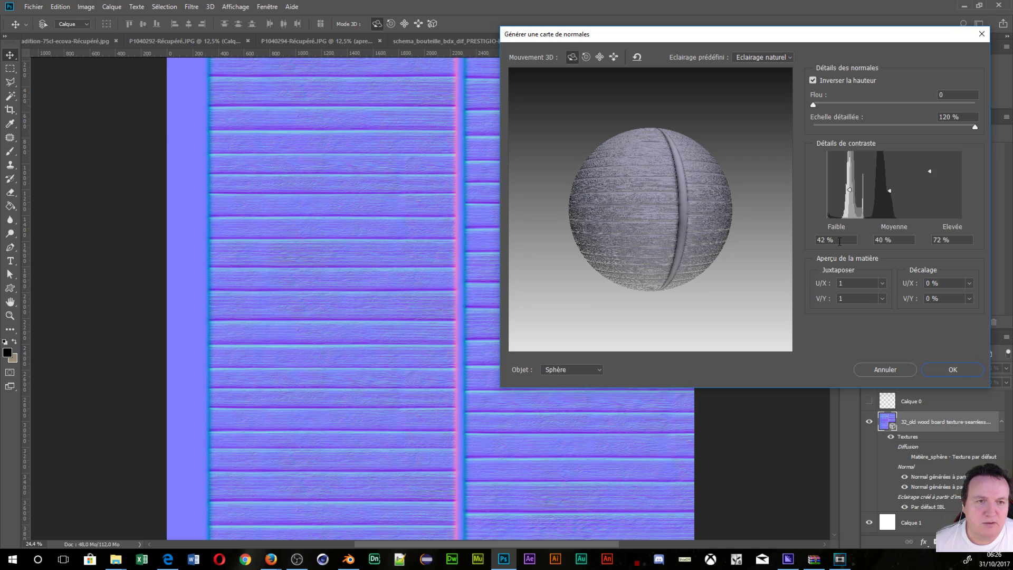
drag(836, 231, 800, 231)
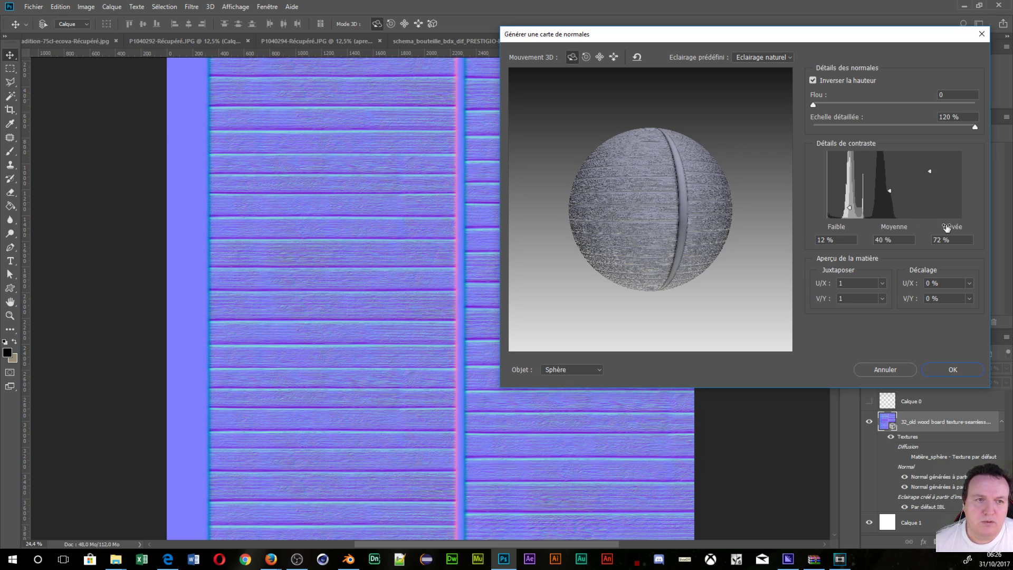
mouse_move(947, 228)
mouse_down()
mouse_move(972, 226)
mouse_move(962, 231)
mouse_up()
drag(929, 154, 927, 176)
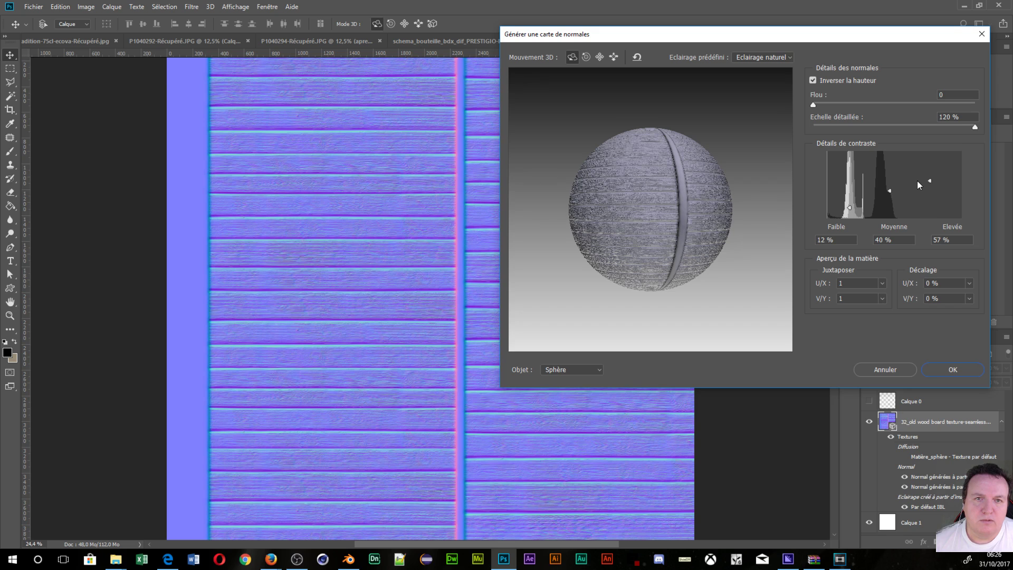
click(918, 187)
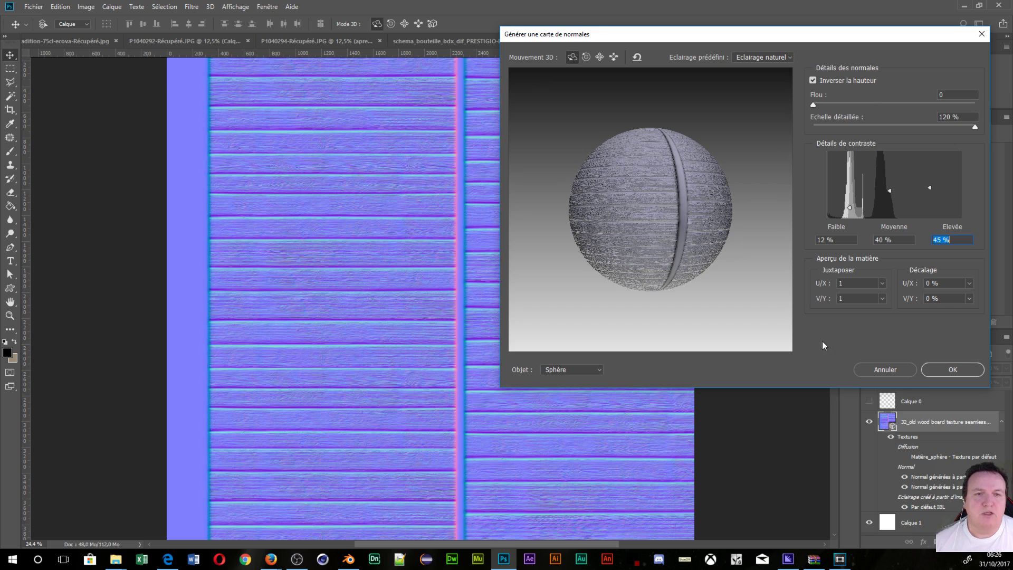
Step: Apply the normal map to the wood layer and save it as dépliage UV tonneau_norm.jpg in JPEG format at maximum quality 12
click(946, 370)
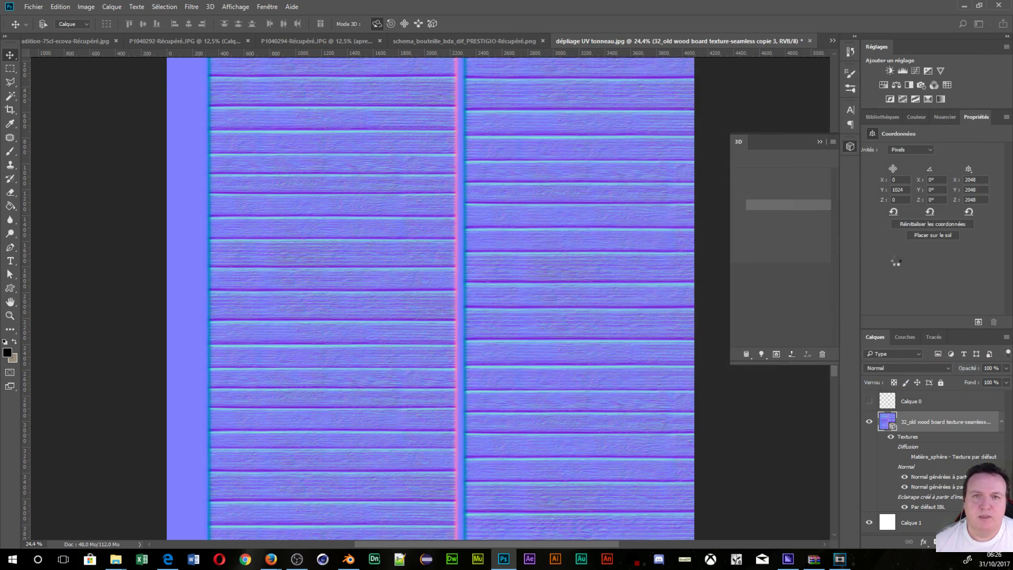
alt+scroll(351, 191, down, 2)
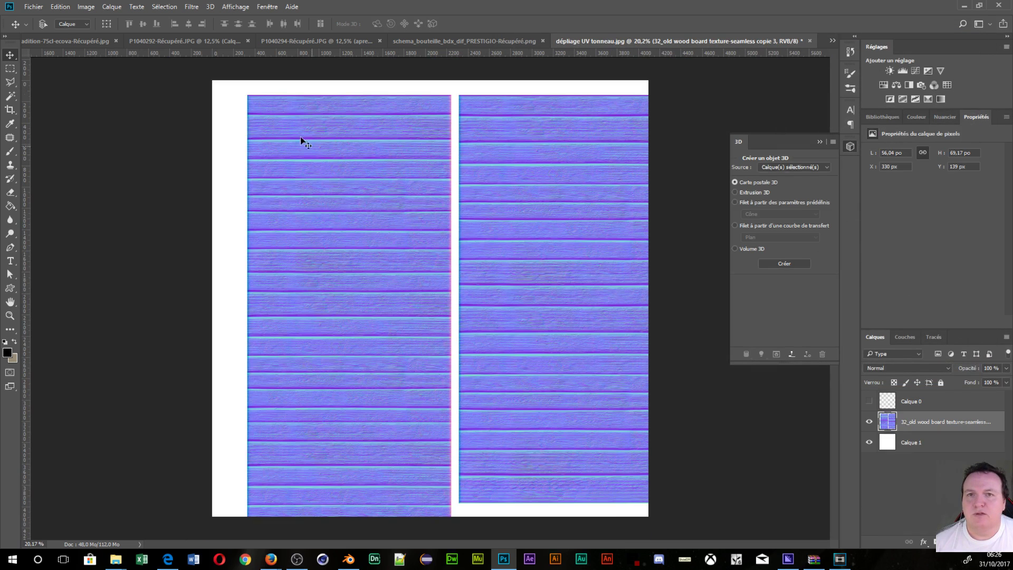
click(33, 6)
click(74, 128)
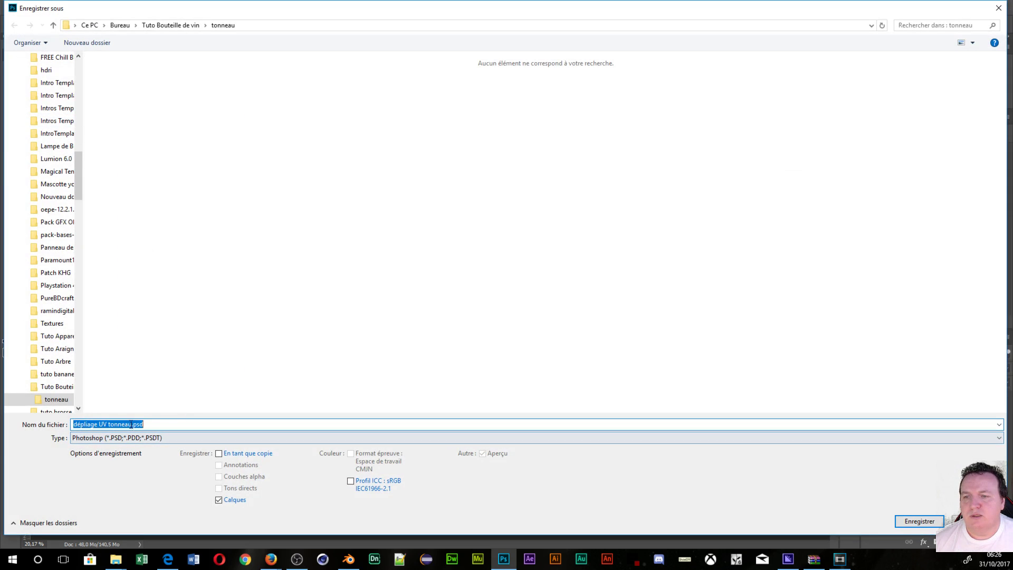
drag(131, 424, 179, 424)
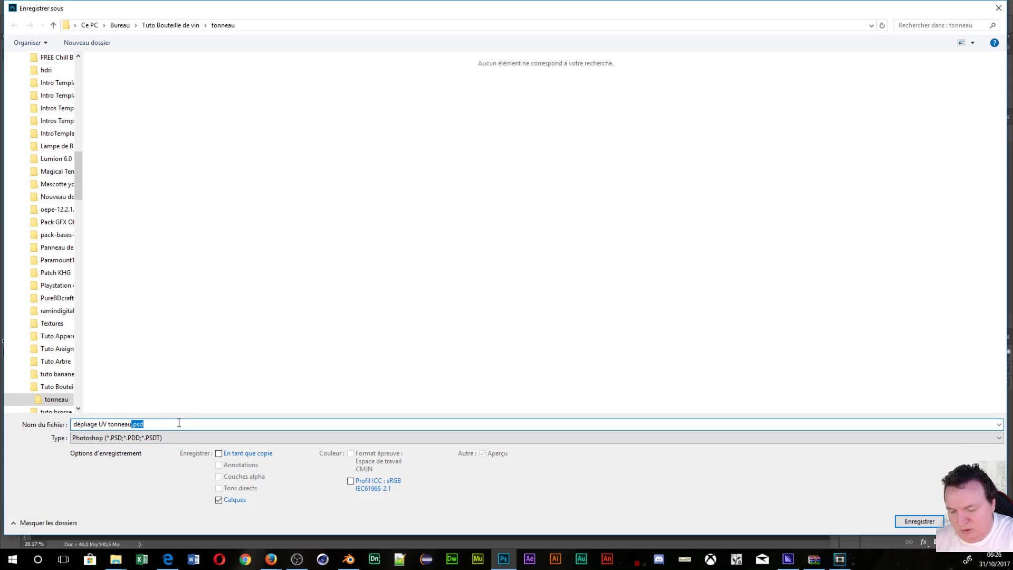
text(_norm)
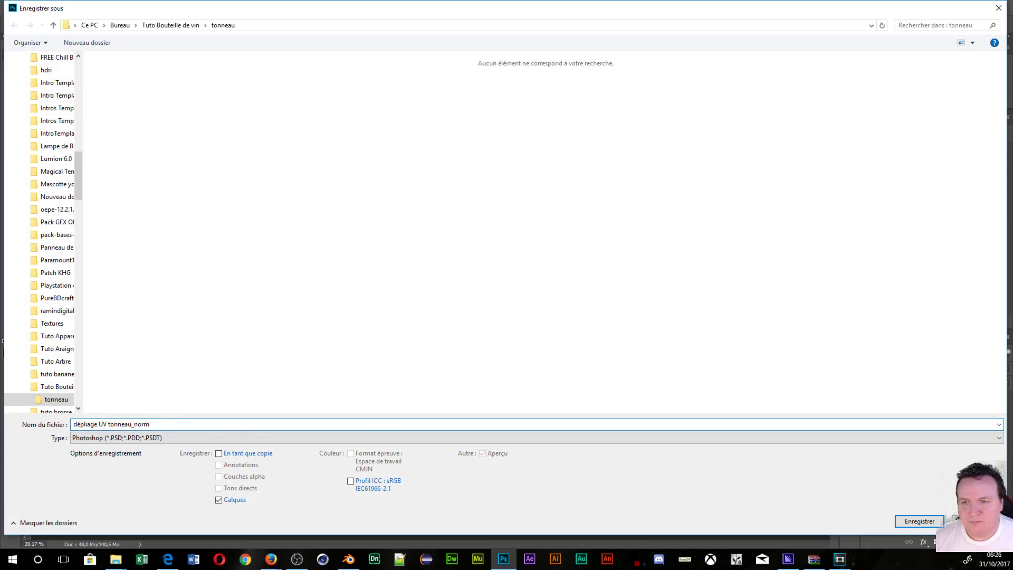
click(374, 439)
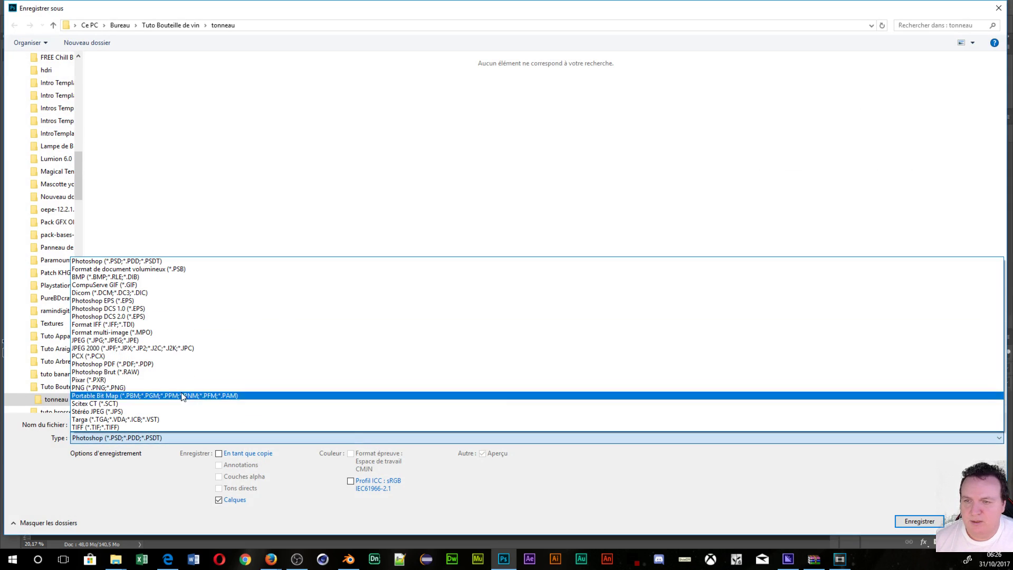
click(146, 341)
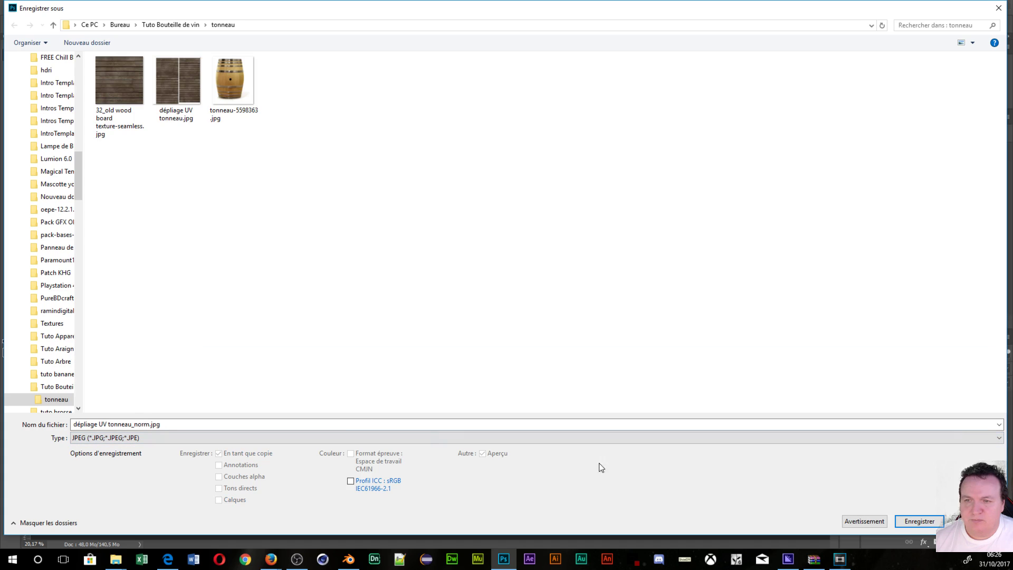
click(918, 521)
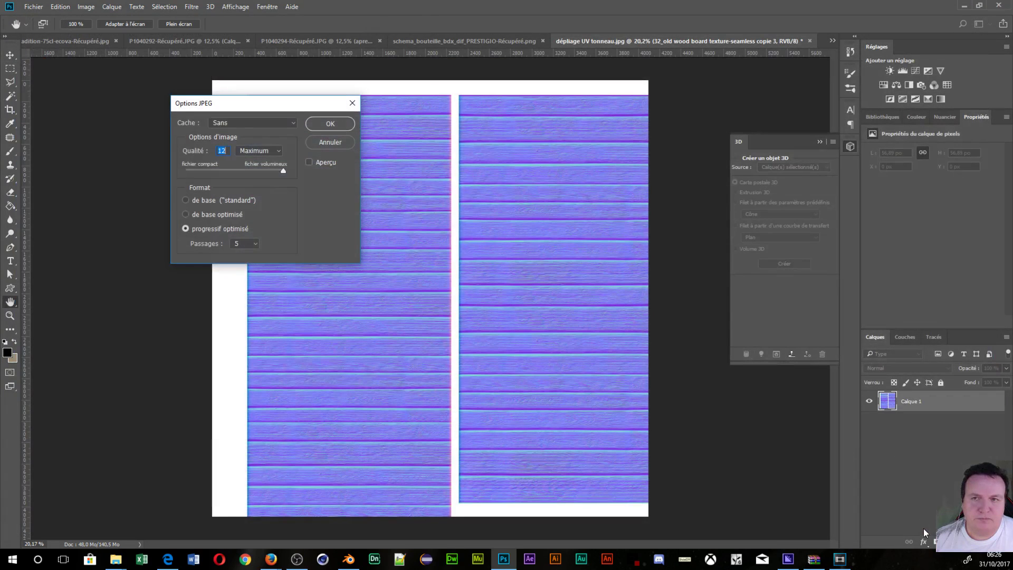
click(331, 123)
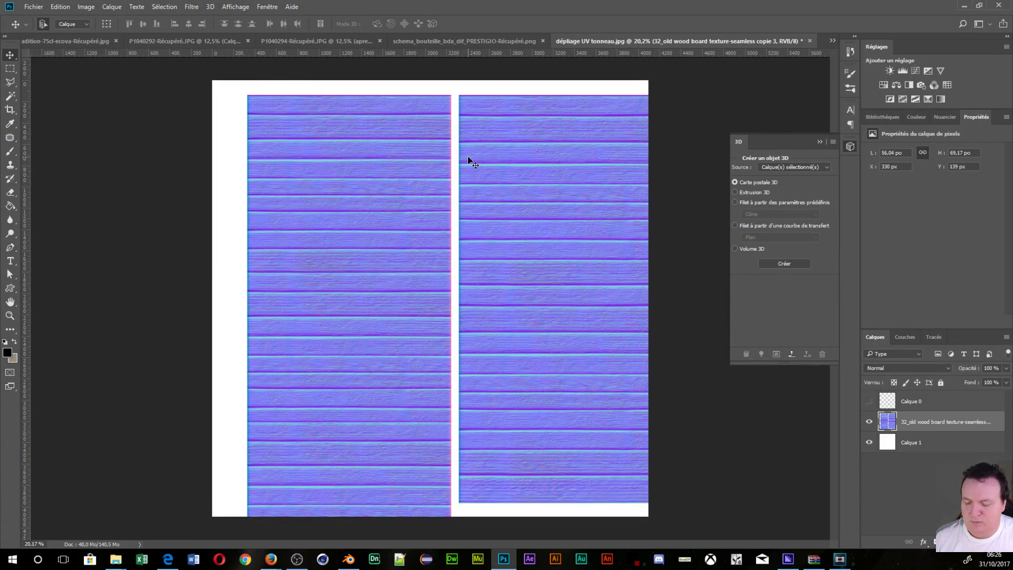
Step: Undo the normal map on the wood board layer and generate a relief map from it with the default settings
key(ctrl+z)
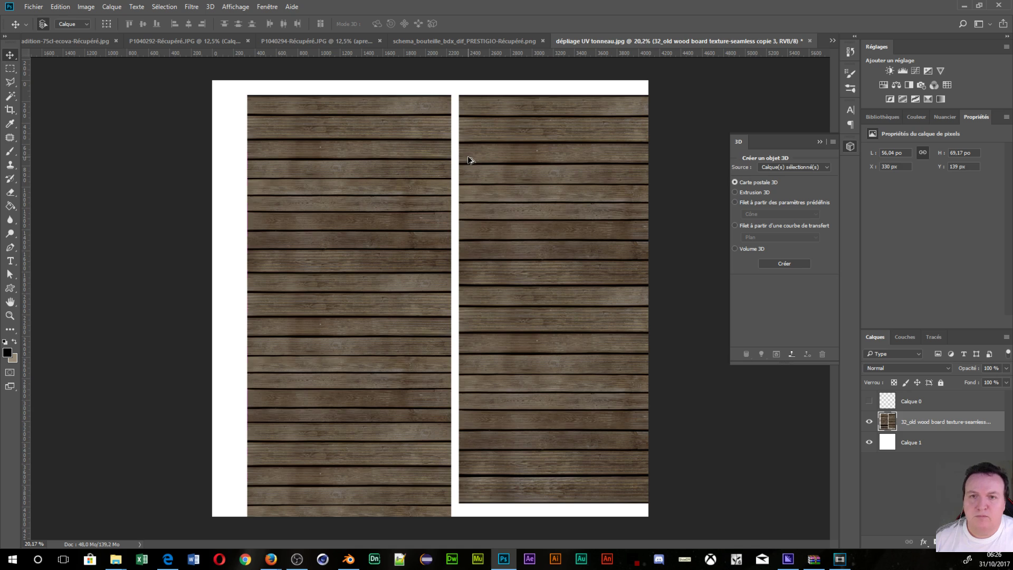
click(192, 6)
mouse_move(232, 116)
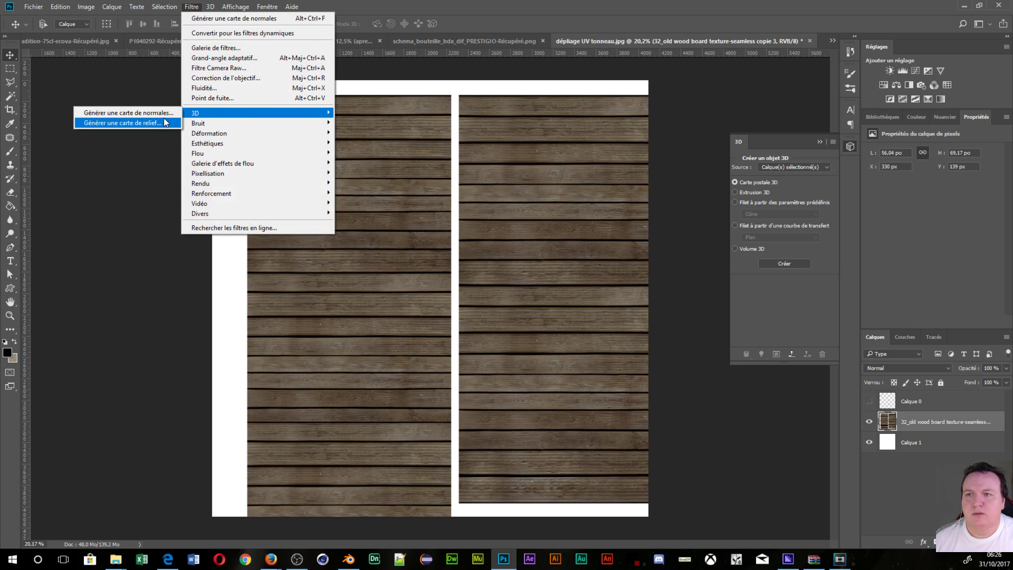
click(156, 123)
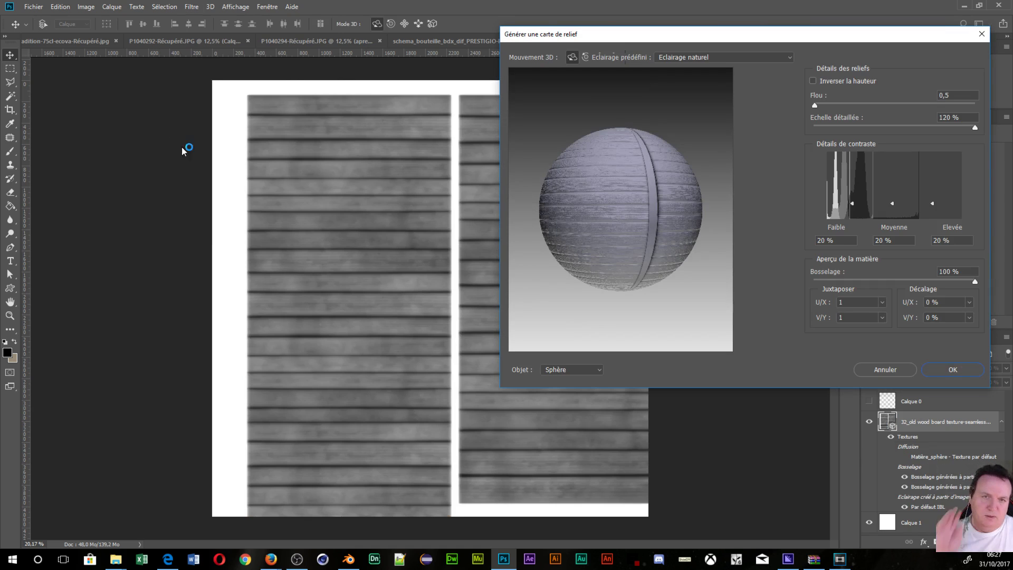
click(953, 370)
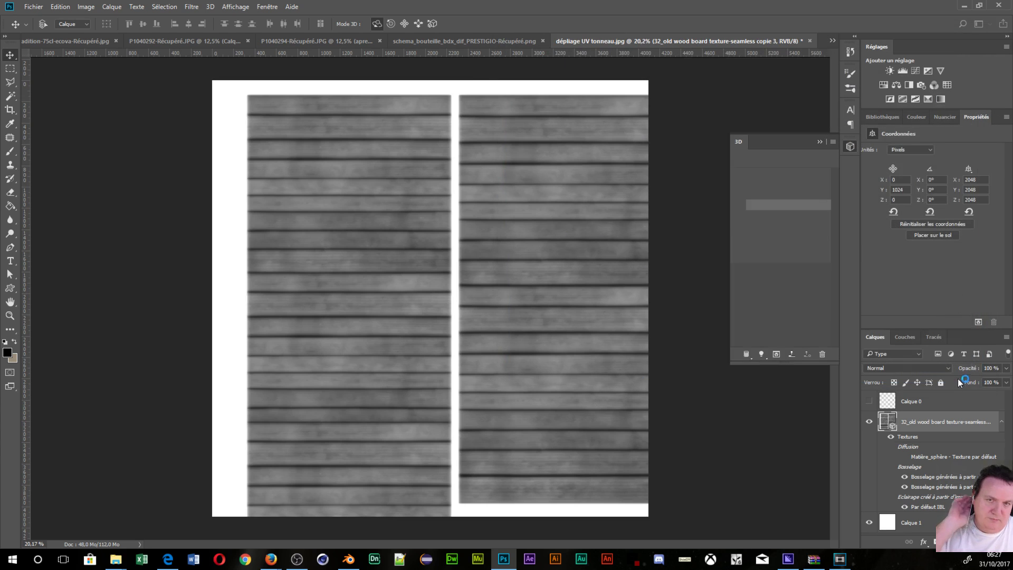
Step: Save the relief map as dépliage UV tonneau_spec.jpg in JPEG format at maximum quality 12
click(34, 7)
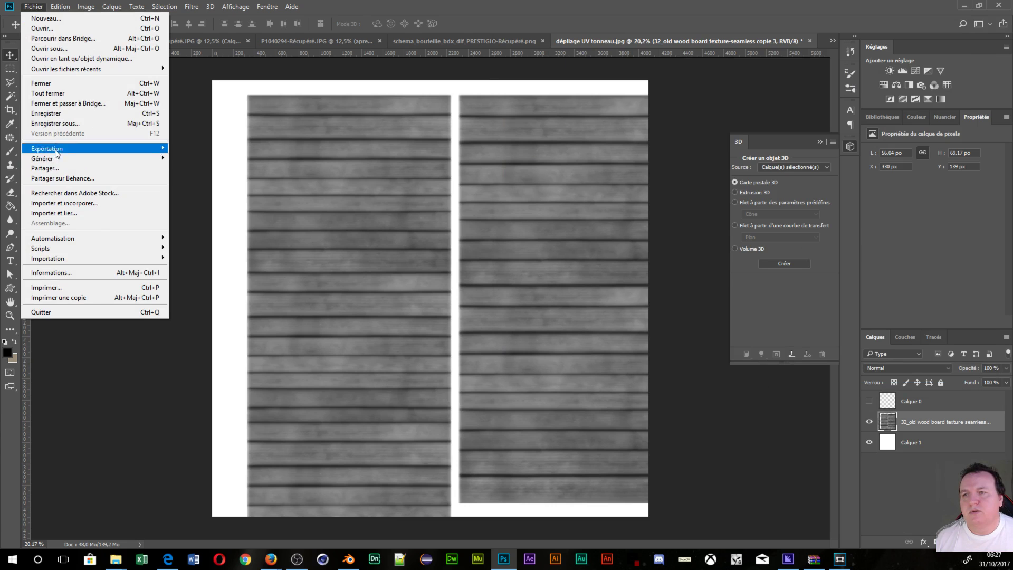
click(52, 123)
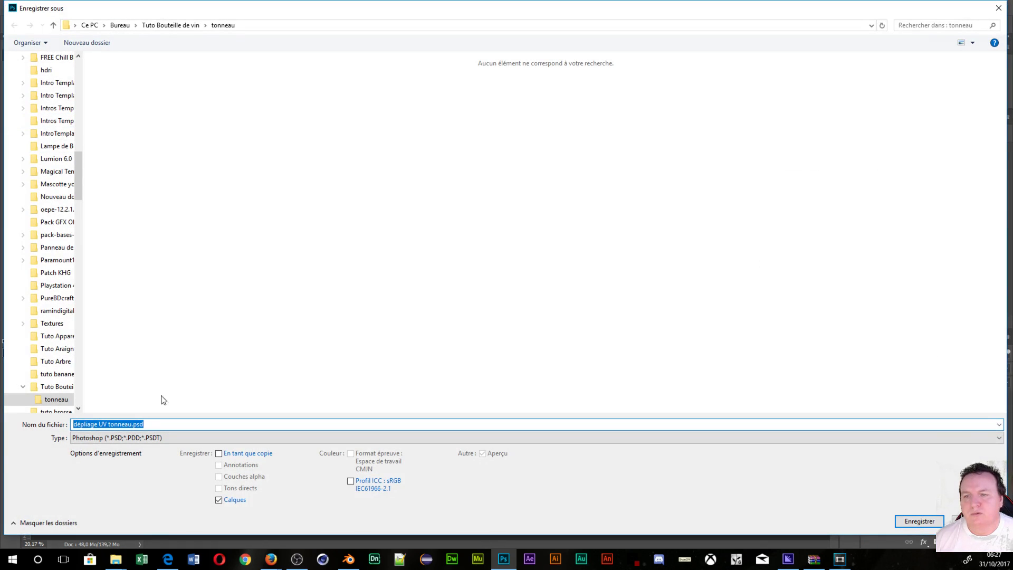
double_click(132, 425)
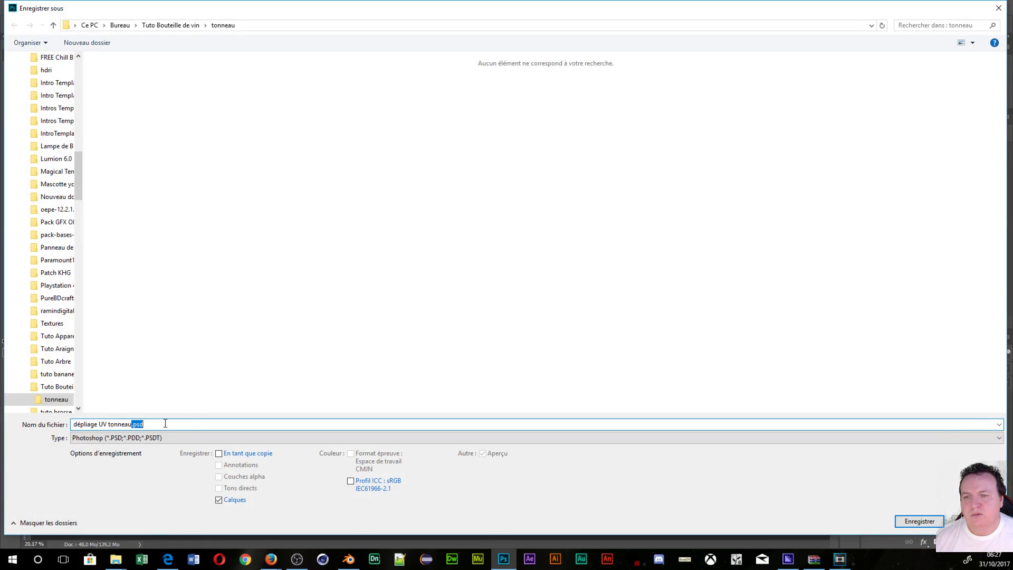
text(_)
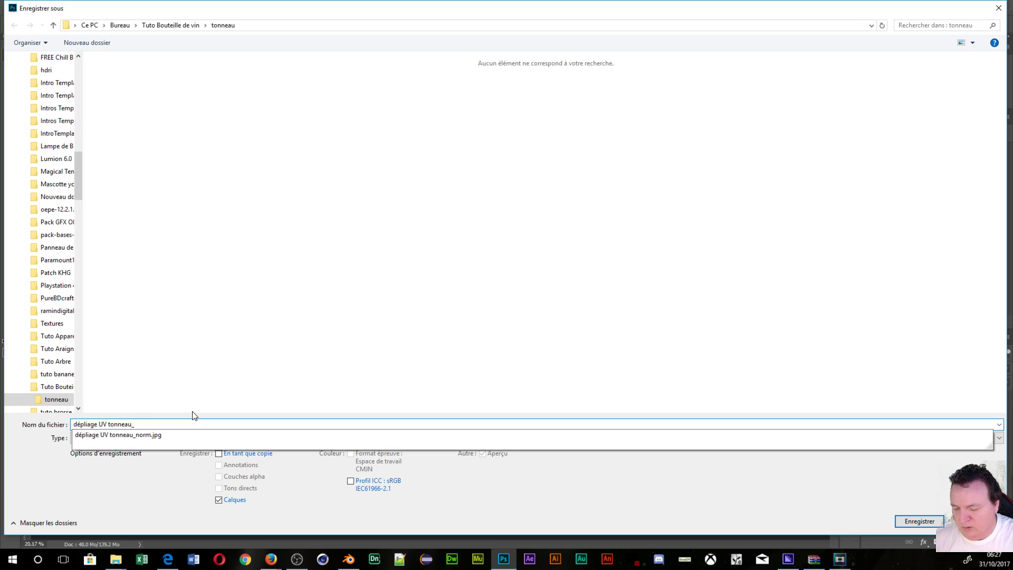
text(spec)
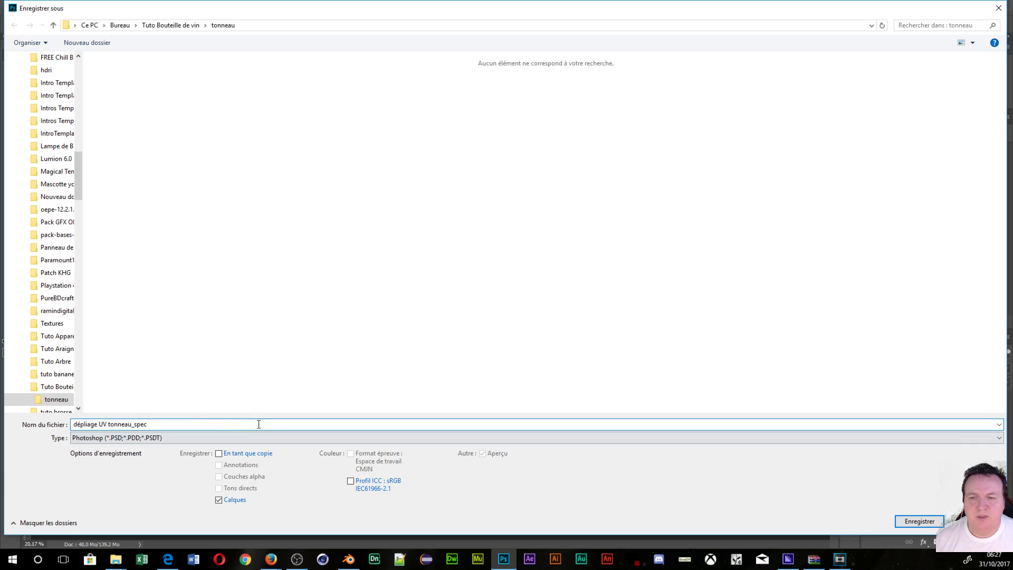
click(296, 437)
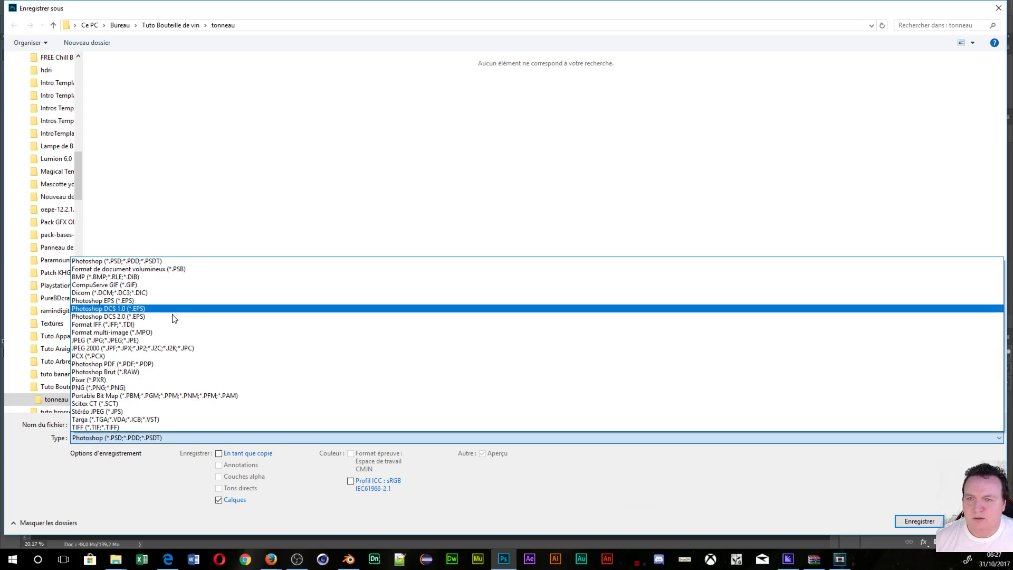
click(211, 340)
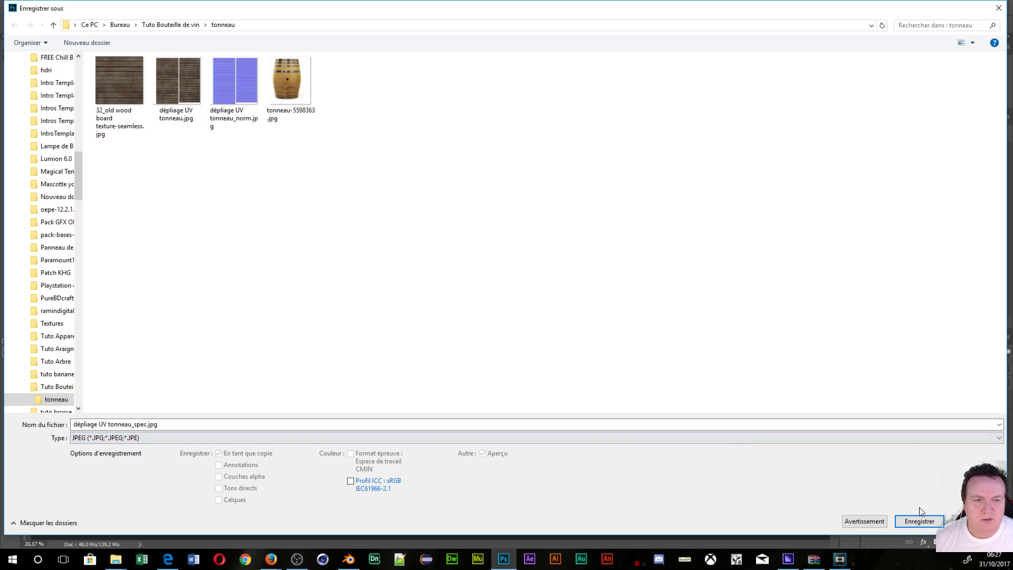
click(922, 524)
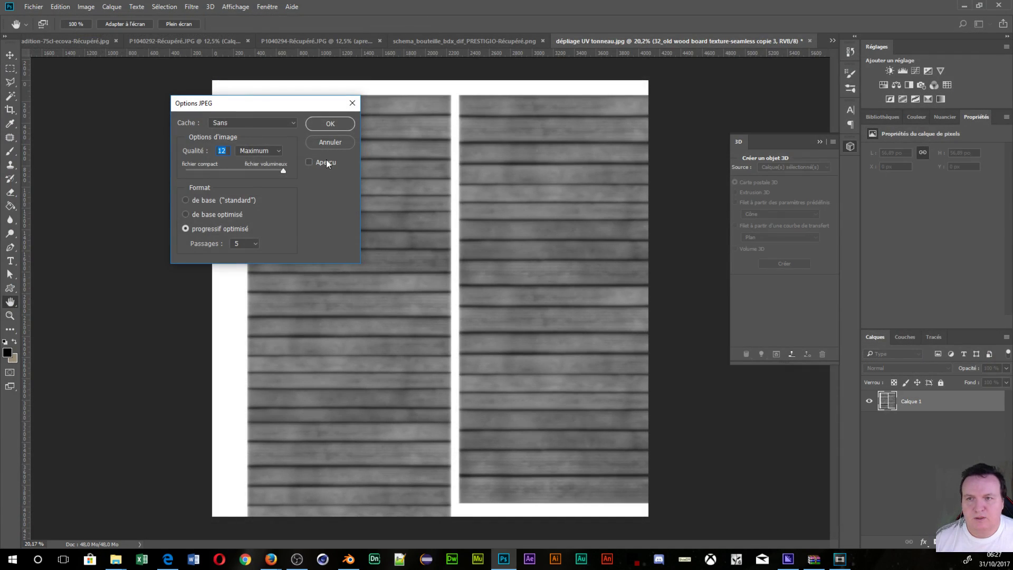
click(330, 123)
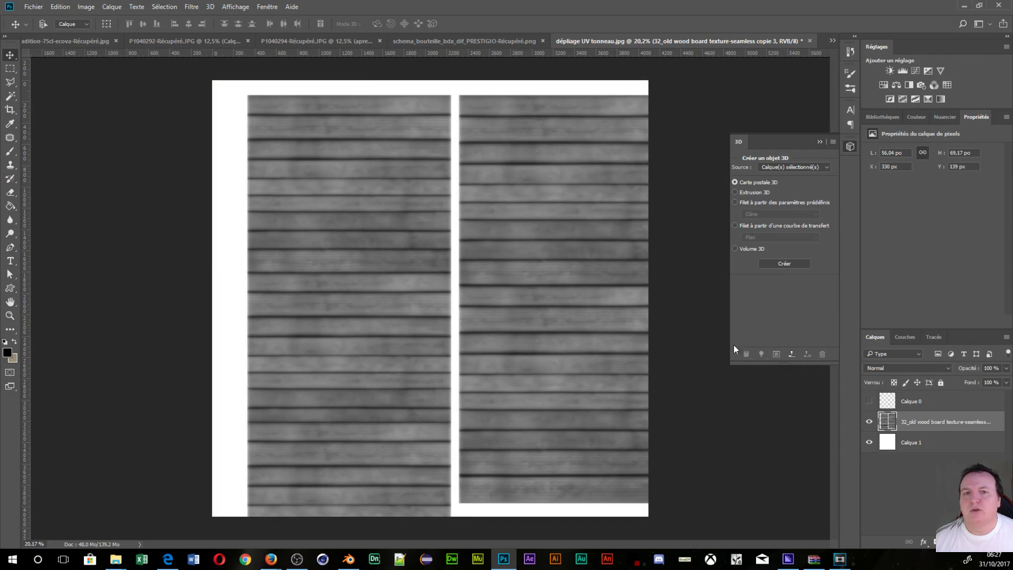
Step: Start opening an image and look through the cote de maille, Cuirs and Gravier subfolders of the desktop's Textures folder
click(33, 7)
click(48, 30)
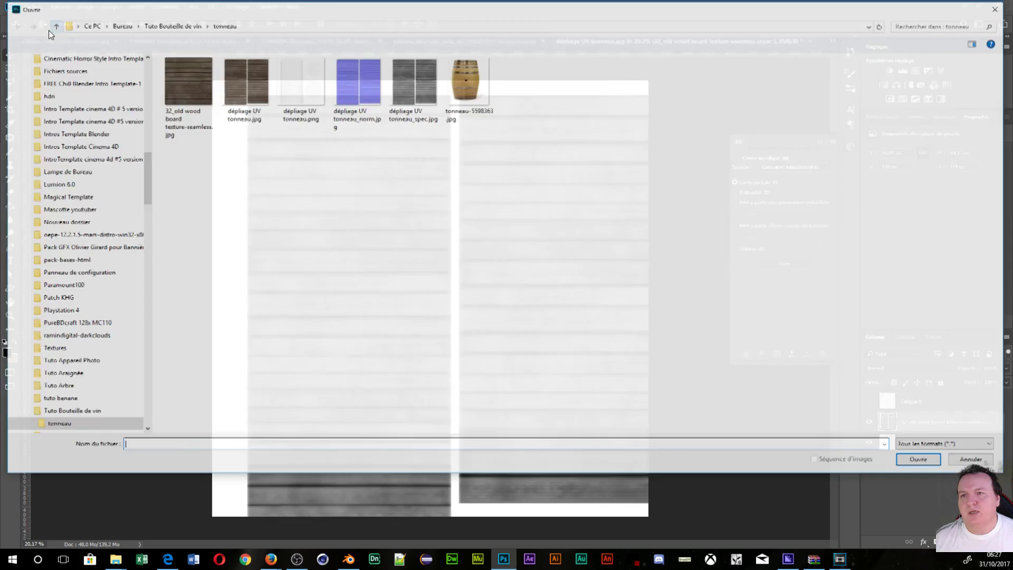
click(136, 26)
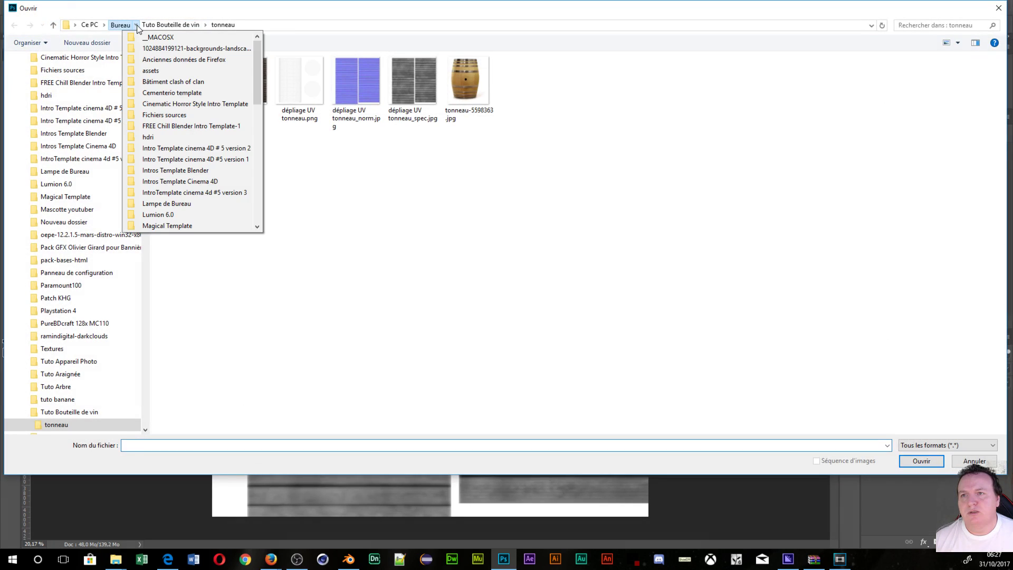
scroll(181, 146, down, 5)
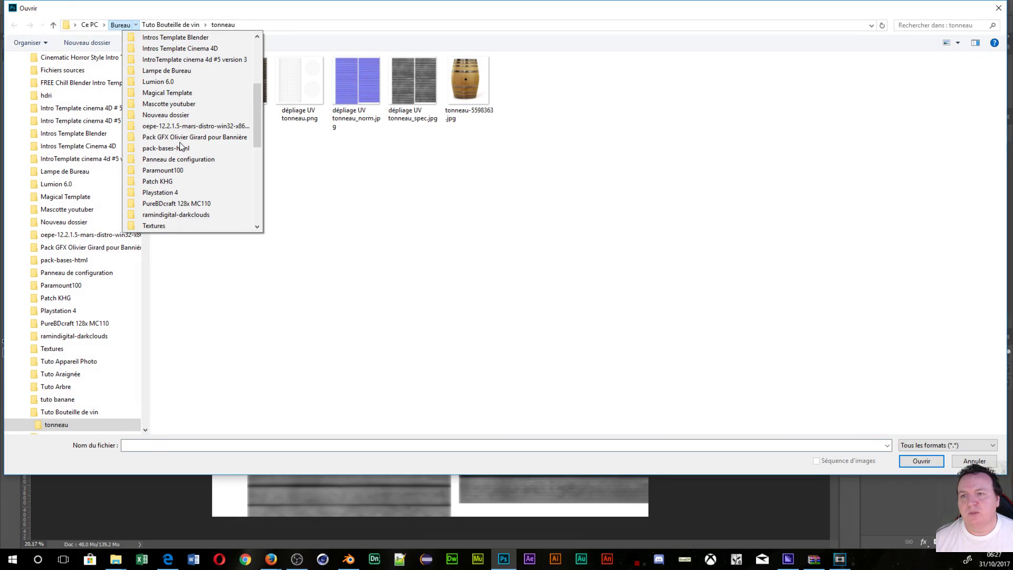
scroll(181, 146, down, 3)
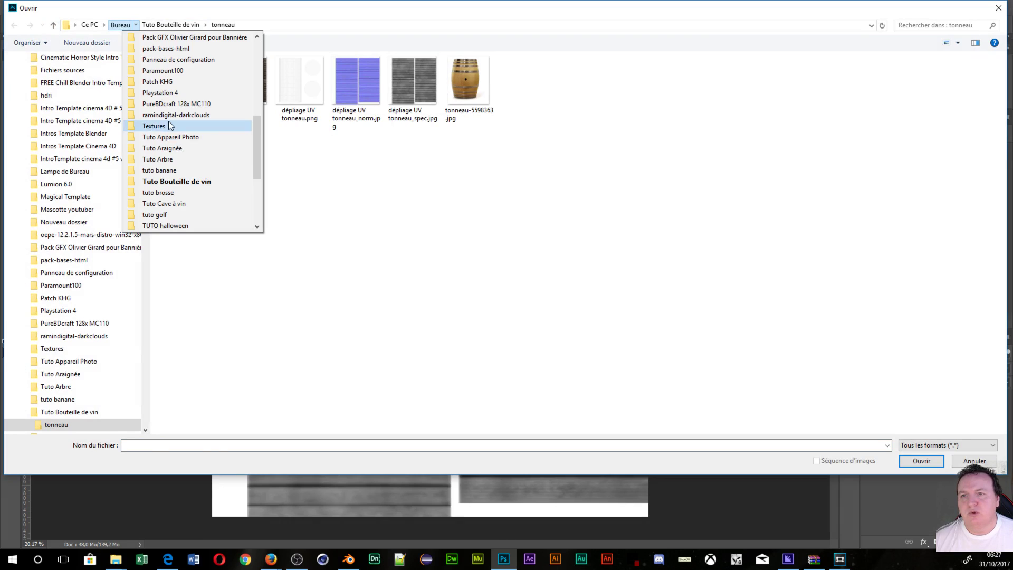
click(169, 125)
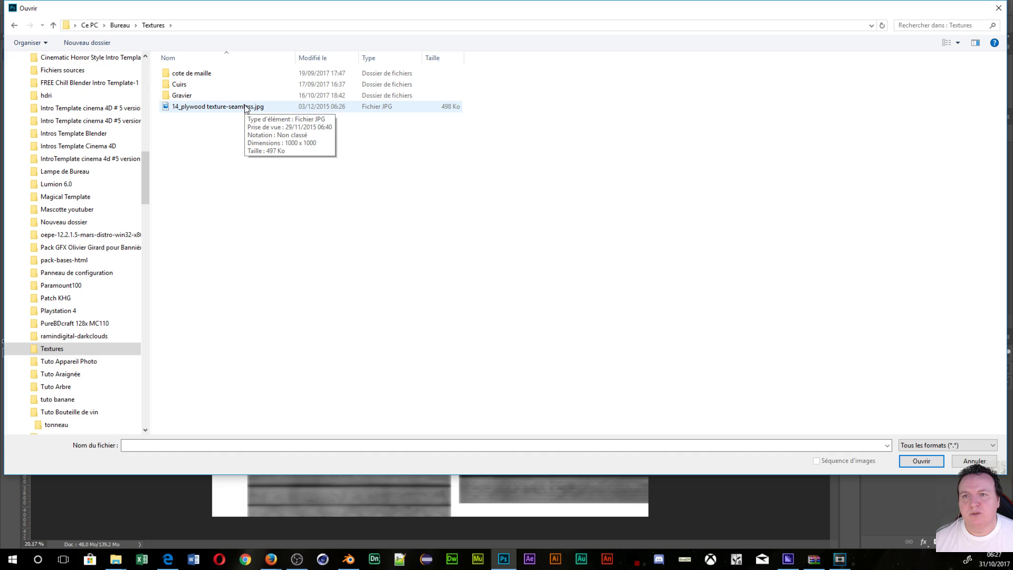
click(180, 77)
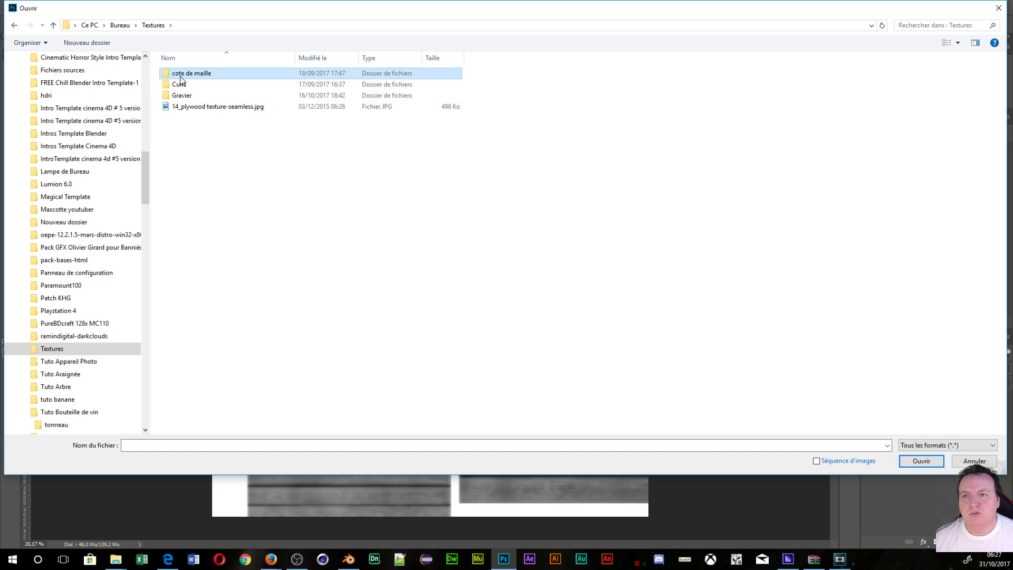
double_click(180, 78)
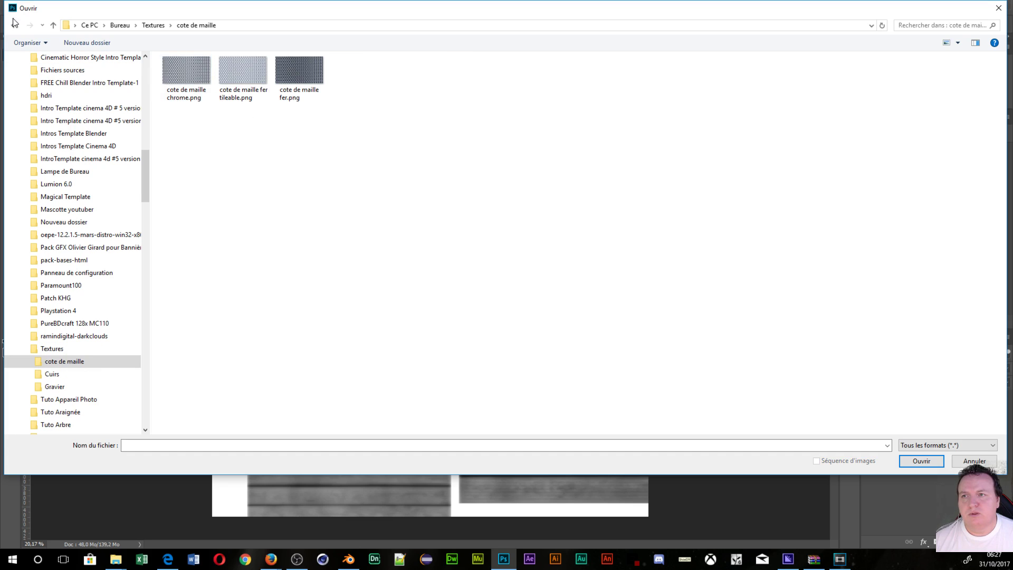
click(15, 27)
double_click(179, 84)
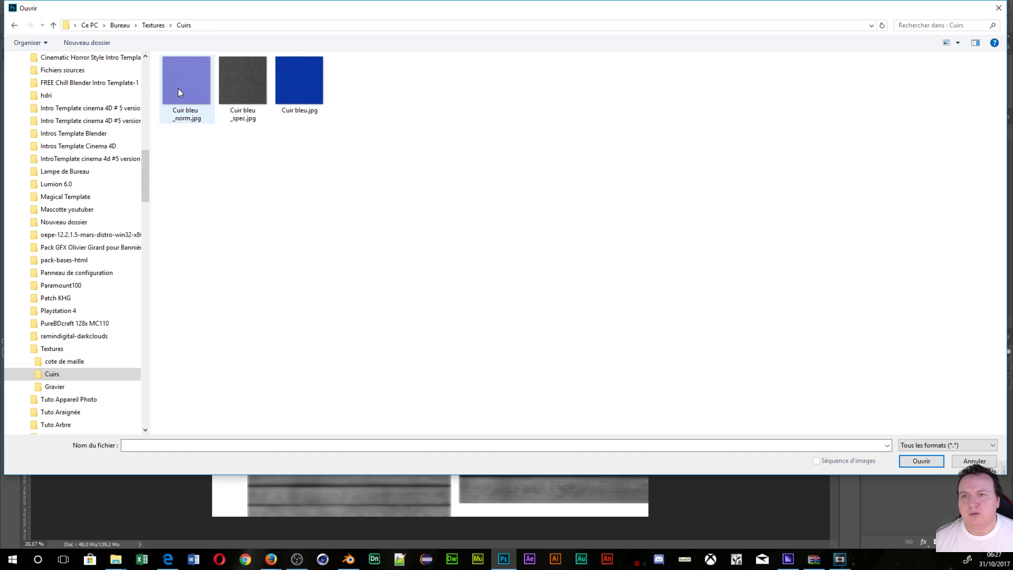
click(13, 26)
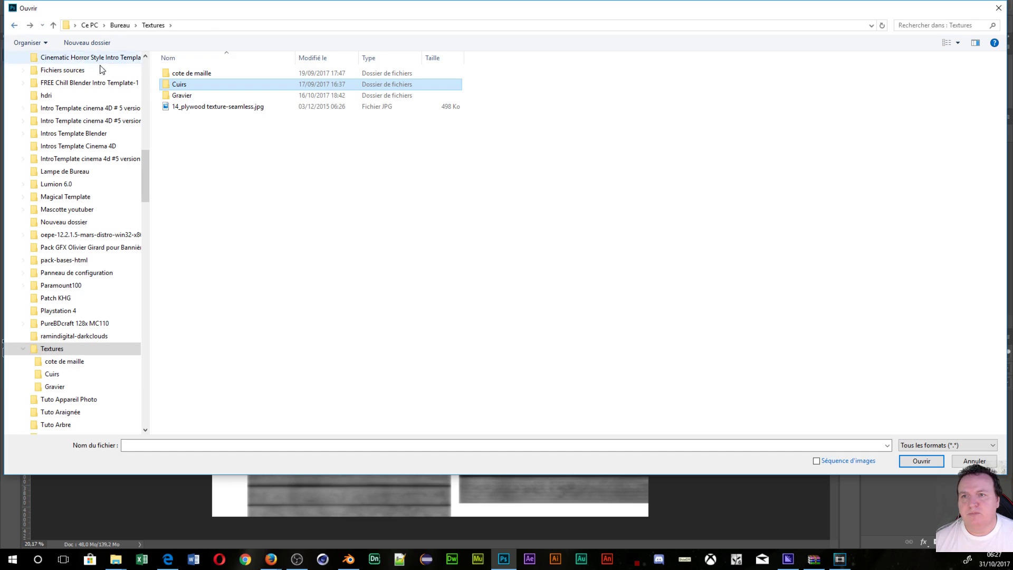
double_click(199, 93)
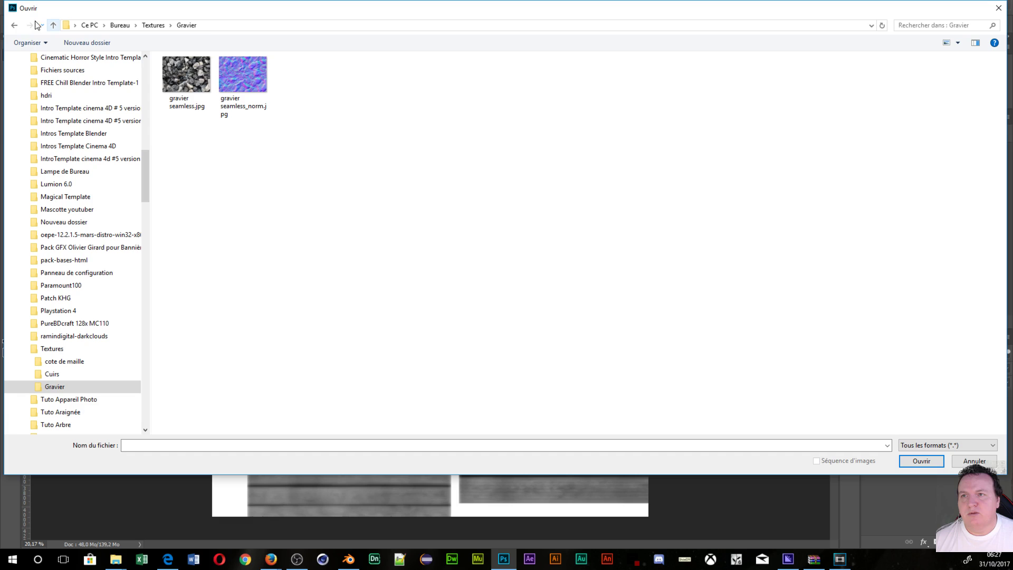
Step: Browse to the miniature folder on Data (D:) and open the image texture rouille.jpg
click(104, 26)
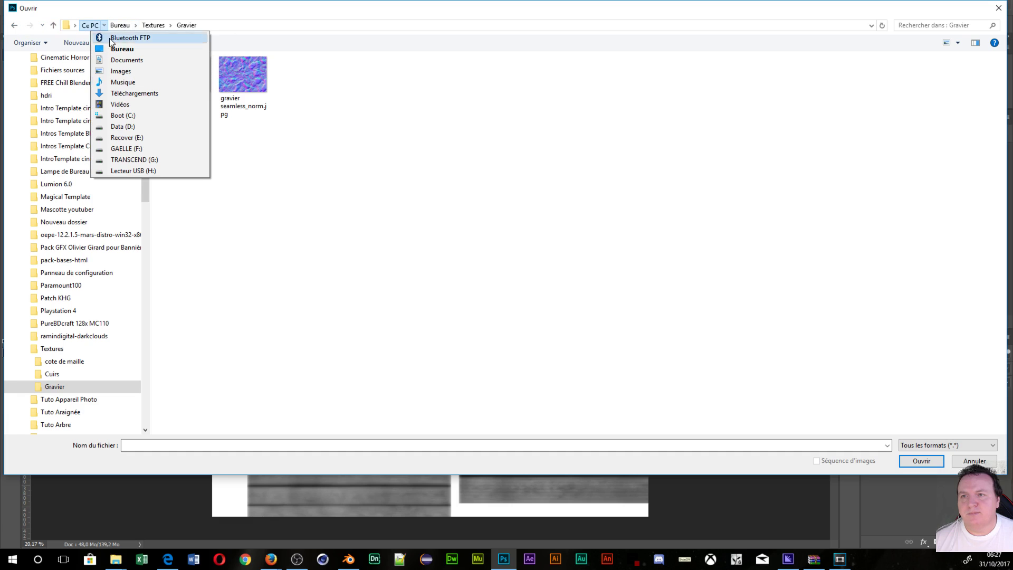
click(123, 127)
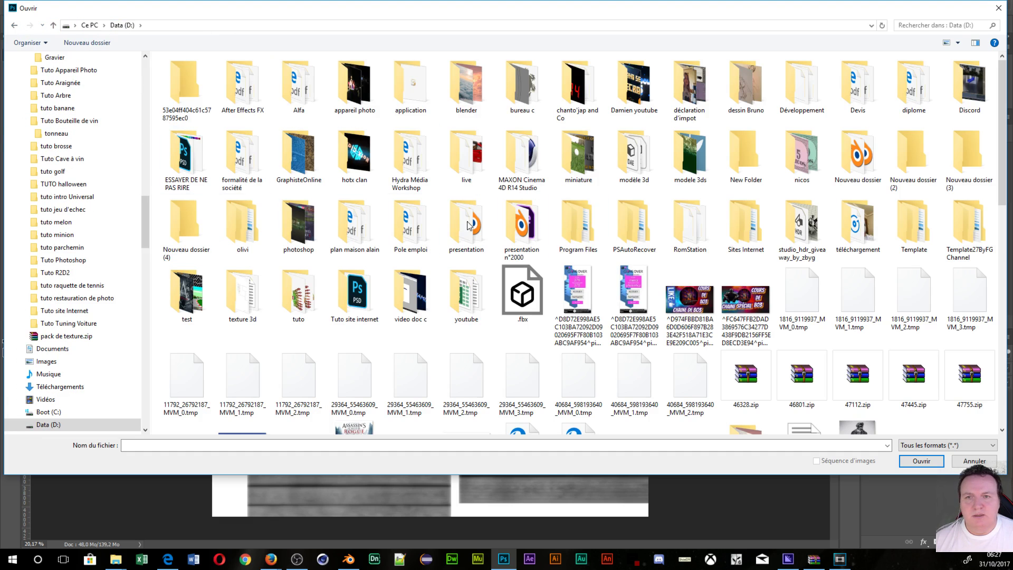
double_click(579, 155)
scroll(353, 187, down, 10)
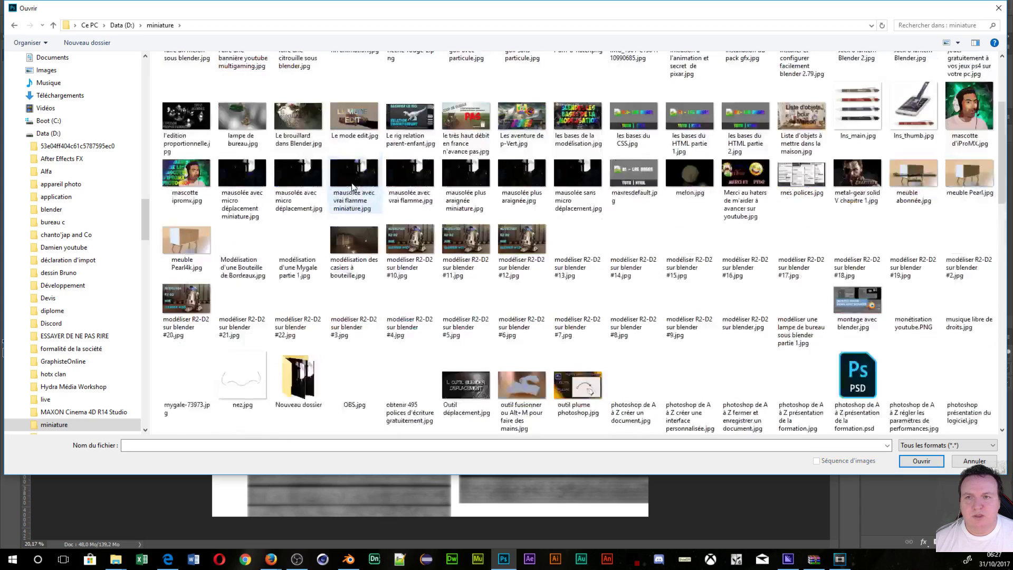
scroll(352, 188, down, 10)
scroll(352, 188, down, 2)
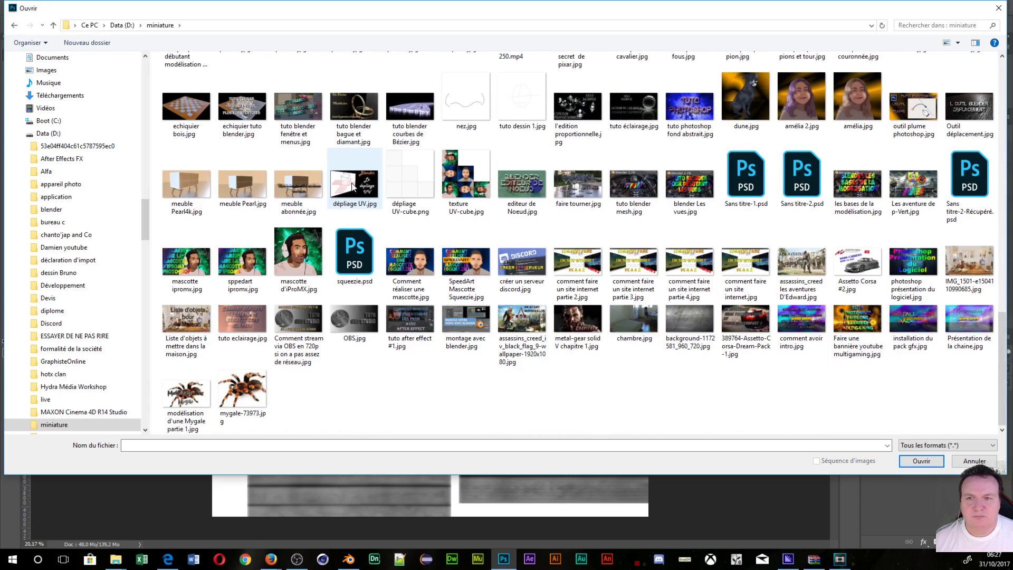
scroll(352, 188, up, 3)
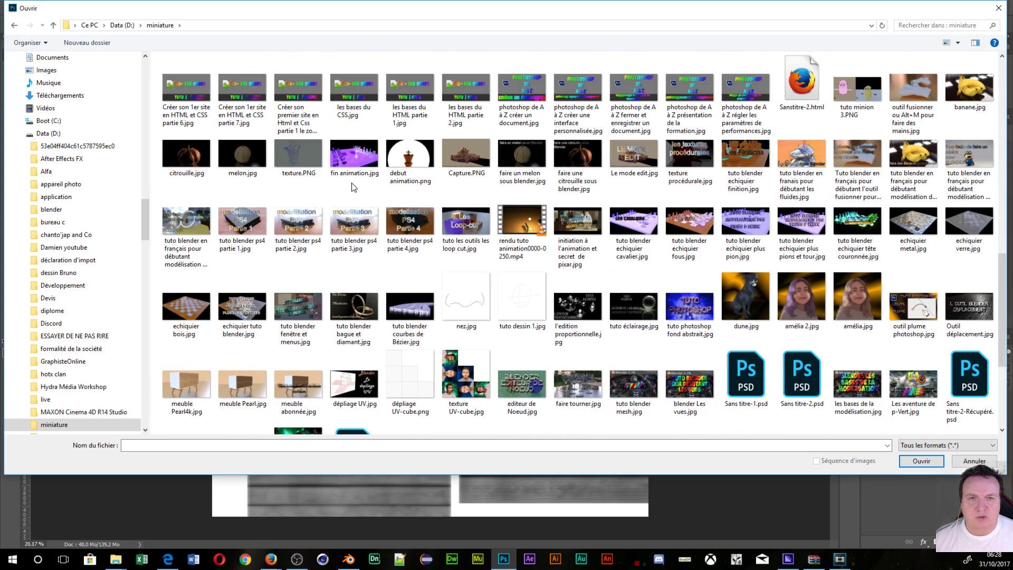
scroll(354, 187, up, 3)
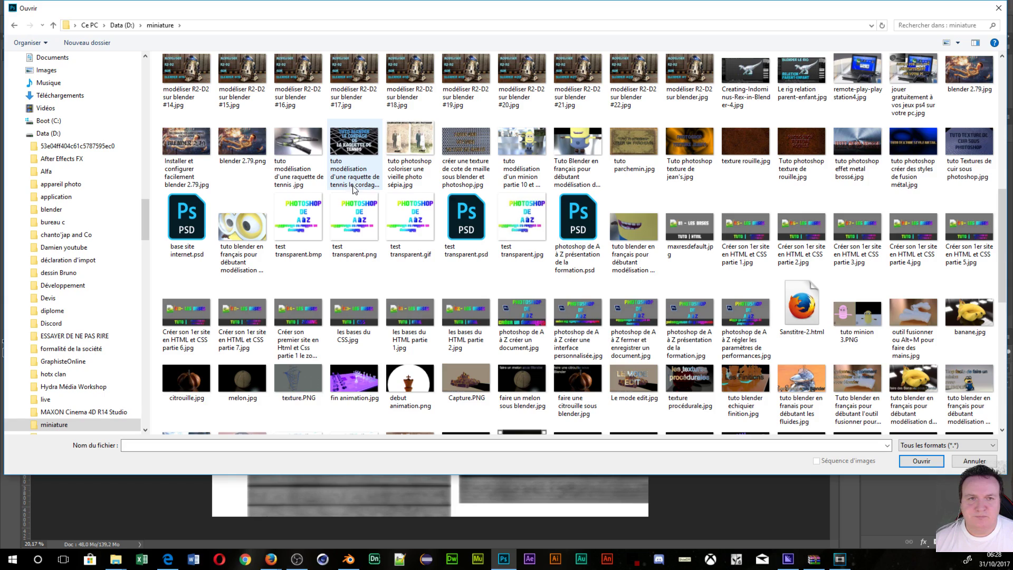
click(746, 145)
click(923, 464)
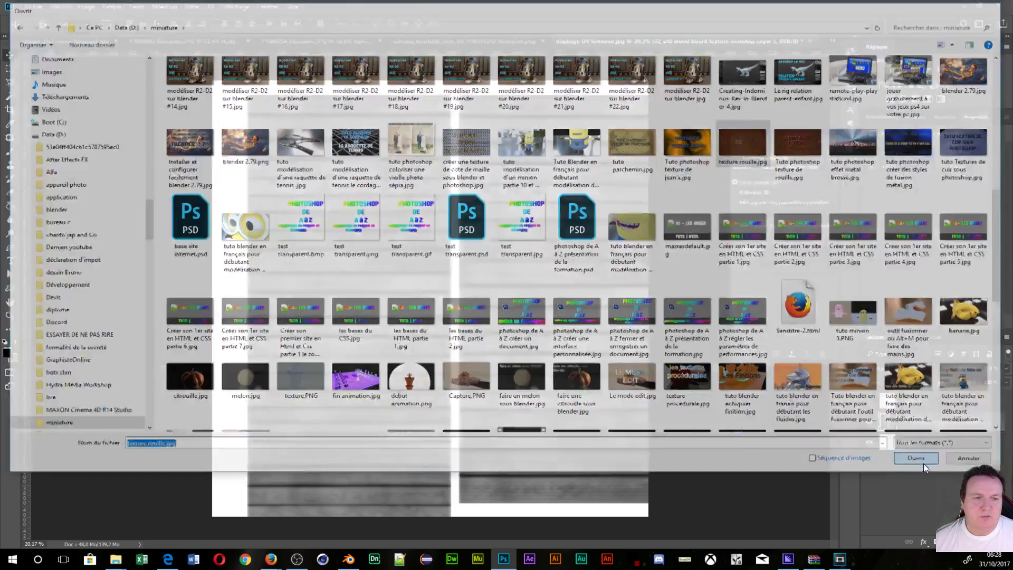
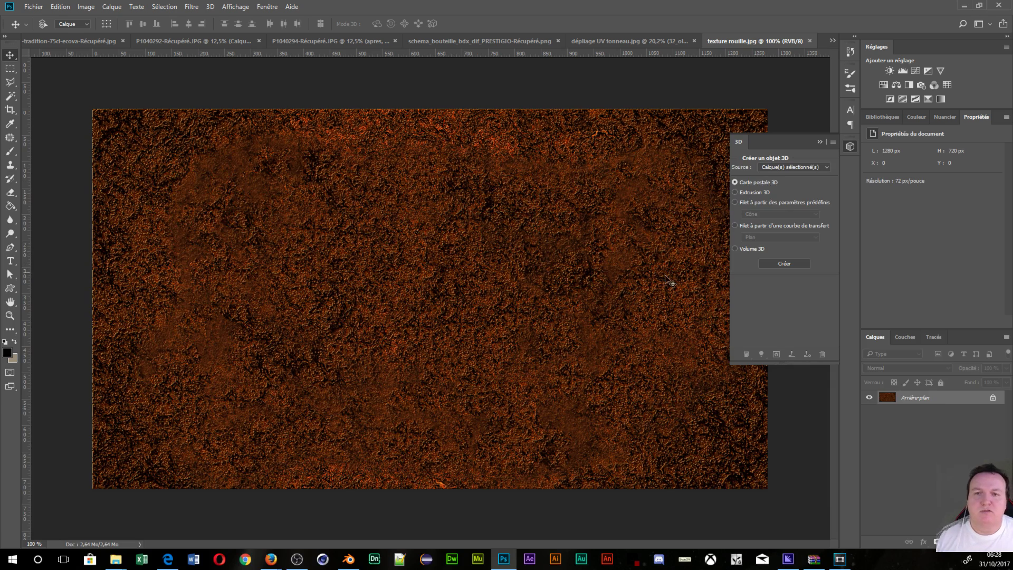
Step: Unlock the rust image's background layer and add a new empty layer above it
click(993, 399)
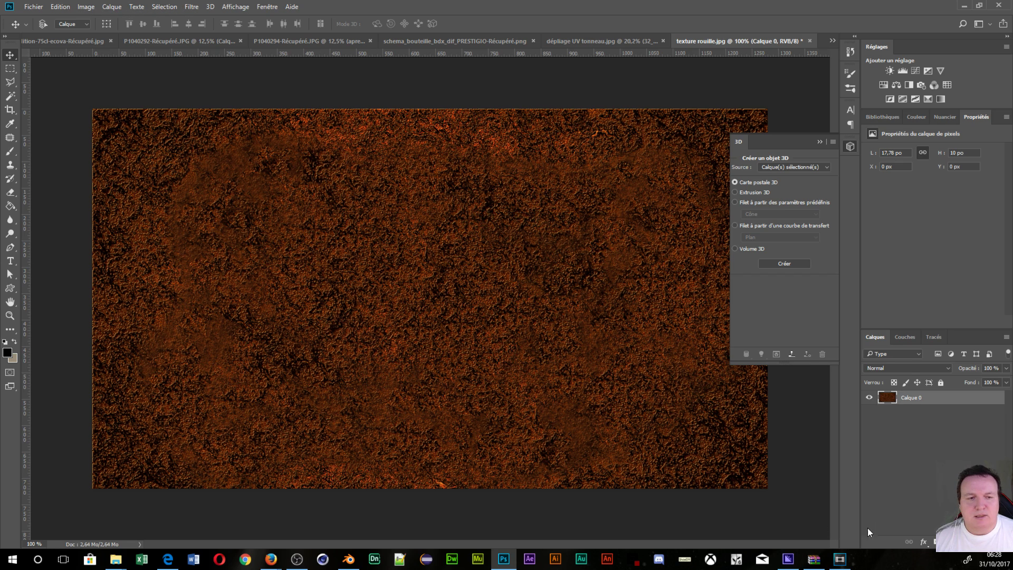
click(983, 542)
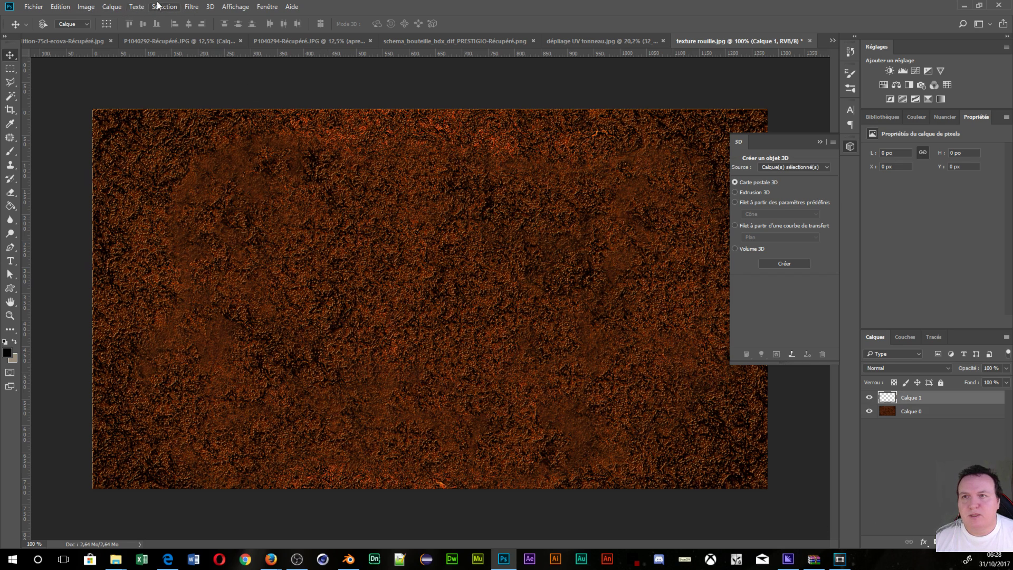
Step: Try to render Nuages par différence (Difference Clouds) on the empty new layer
click(193, 7)
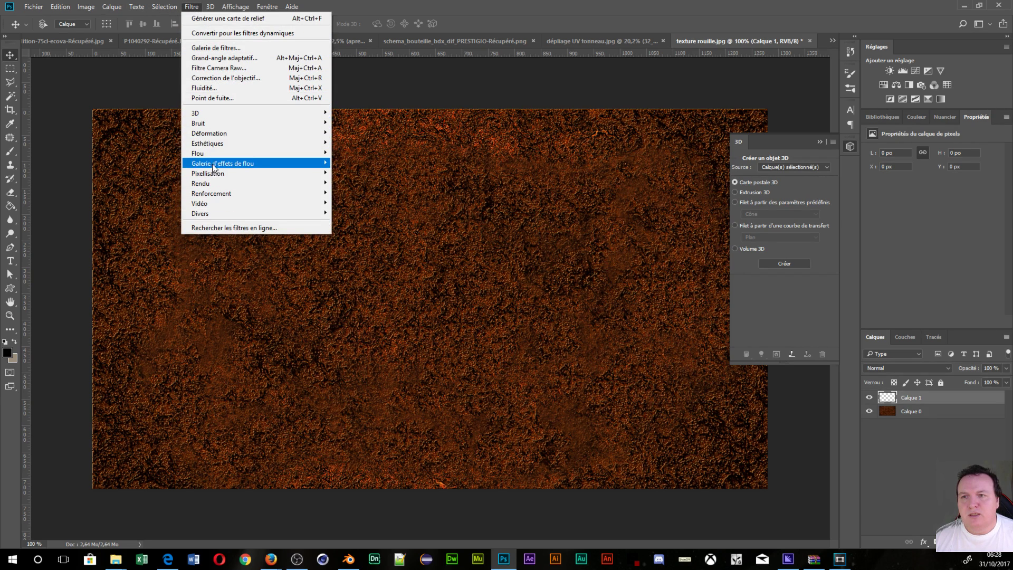
mouse_move(210, 153)
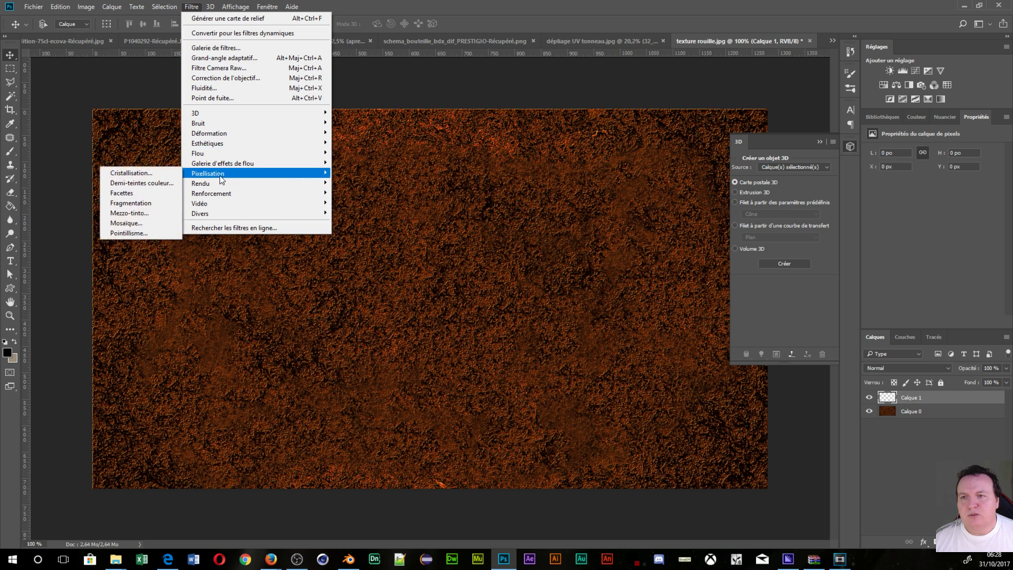
mouse_move(219, 183)
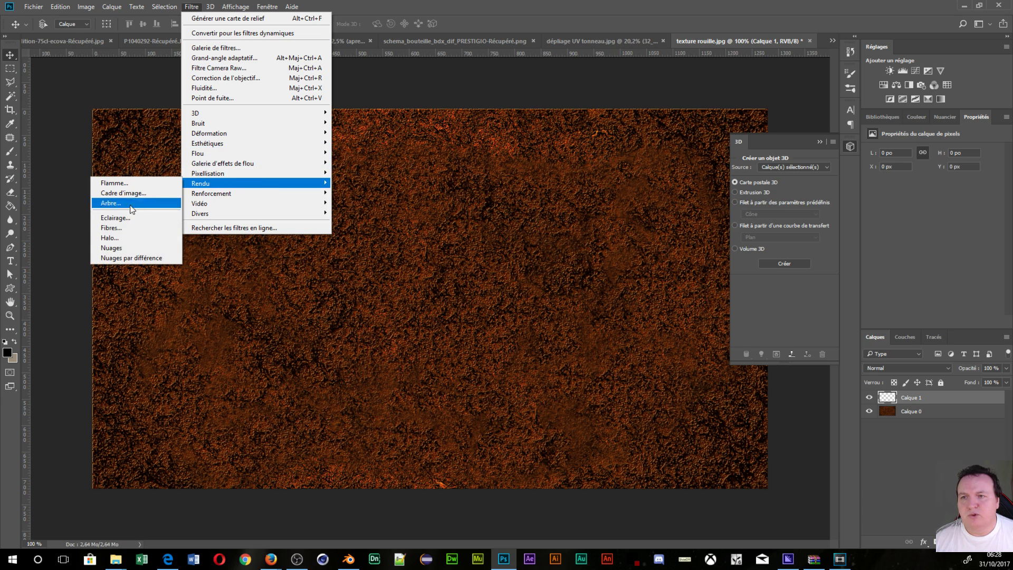
click(133, 259)
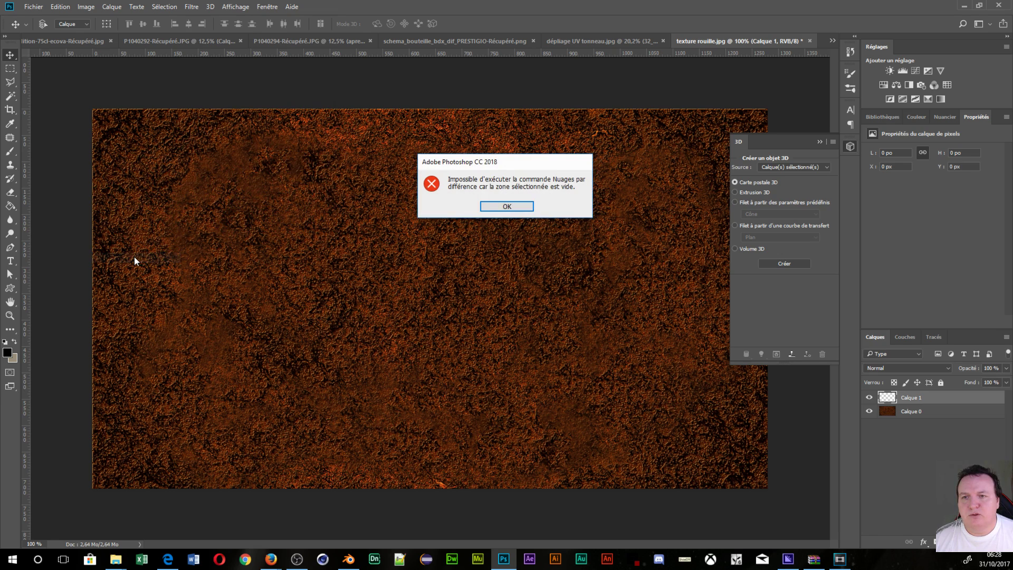
click(487, 207)
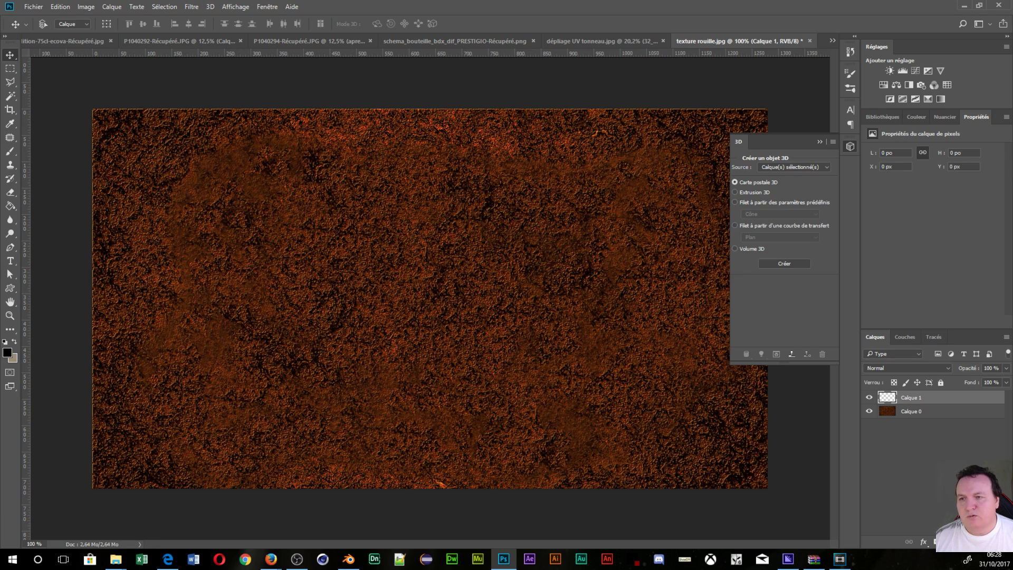
Step: Fill the new layer with the black foreground colour and render Nuages par différence (Difference Clouds) on it
click(9, 207)
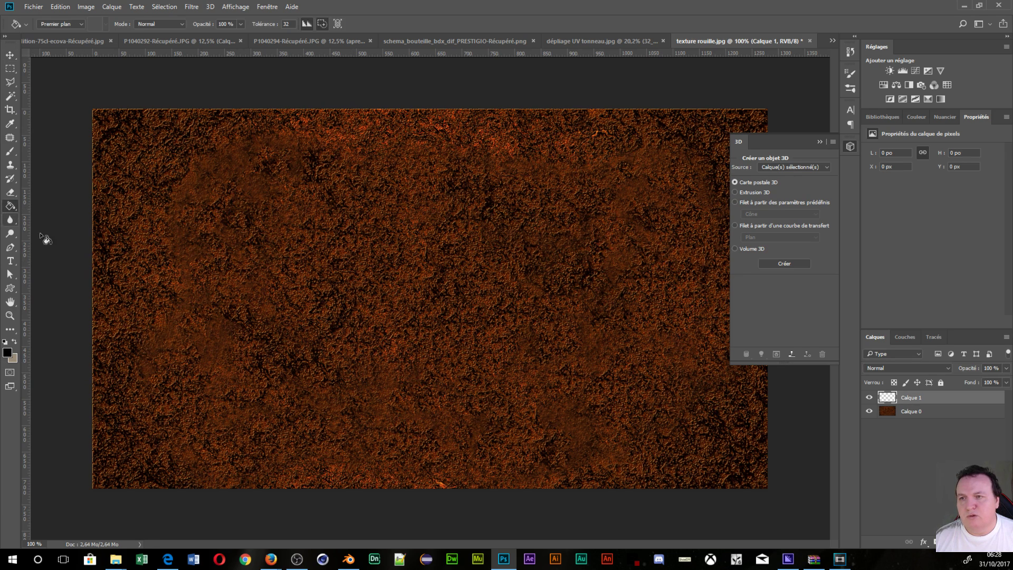
click(389, 294)
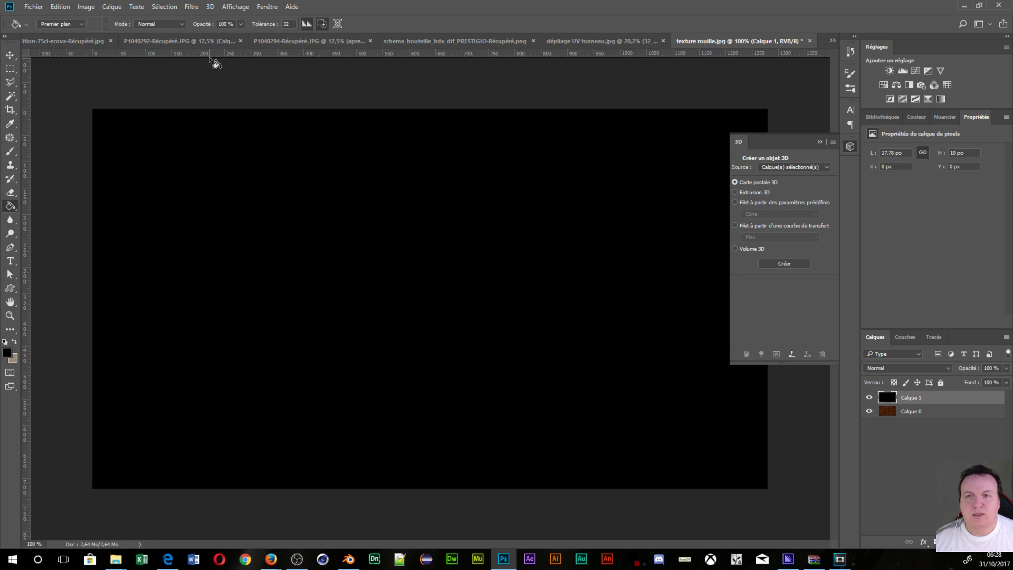
click(190, 7)
mouse_move(254, 188)
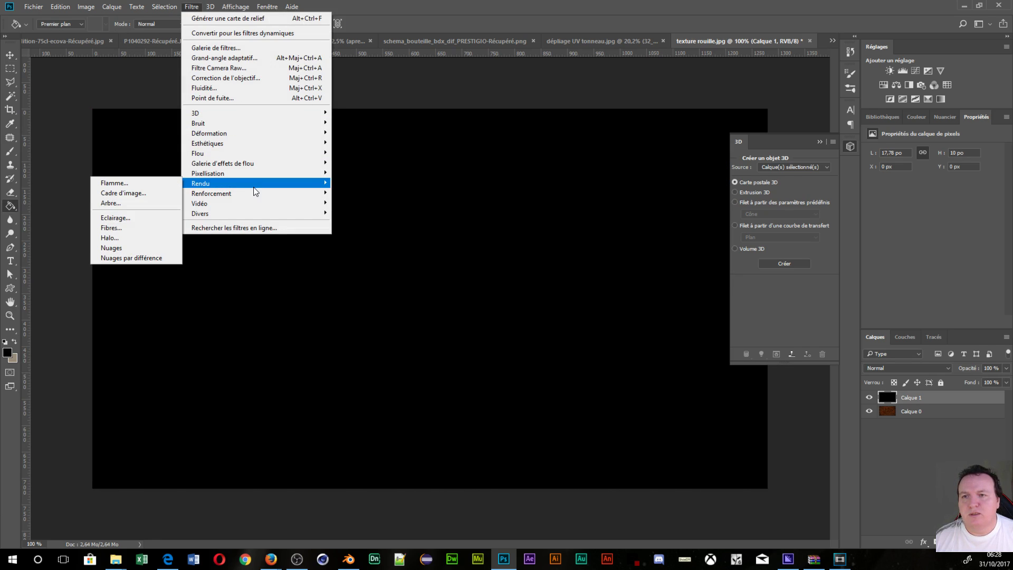
click(137, 257)
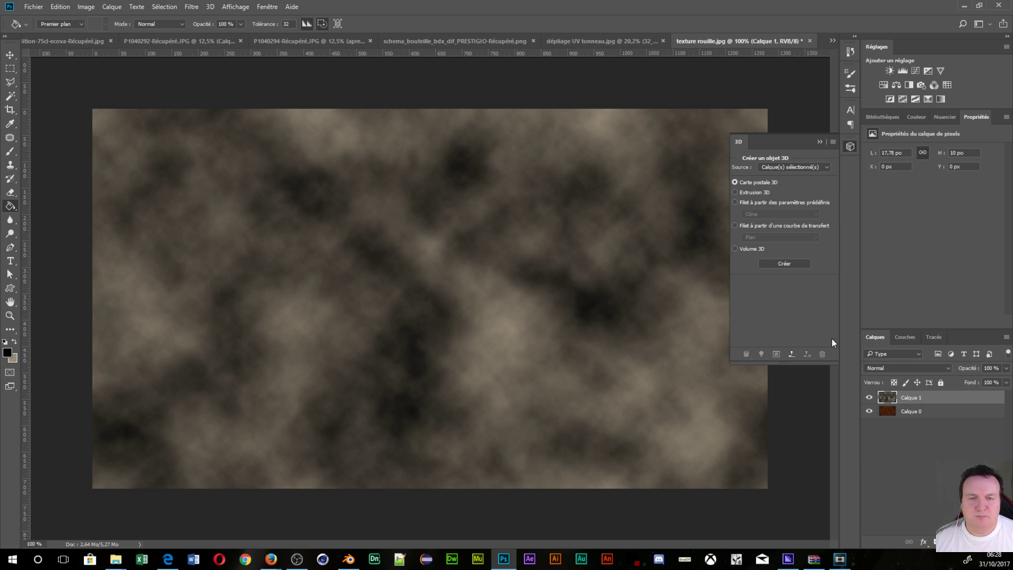
Step: Reapply the Nuages par différence filter to the cloud layer three more times
click(189, 7)
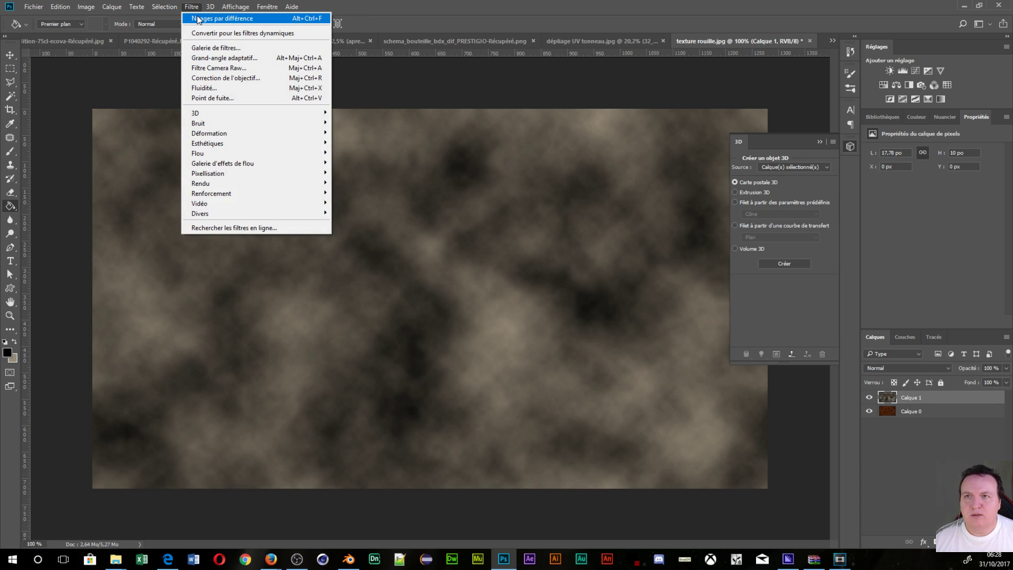
click(197, 19)
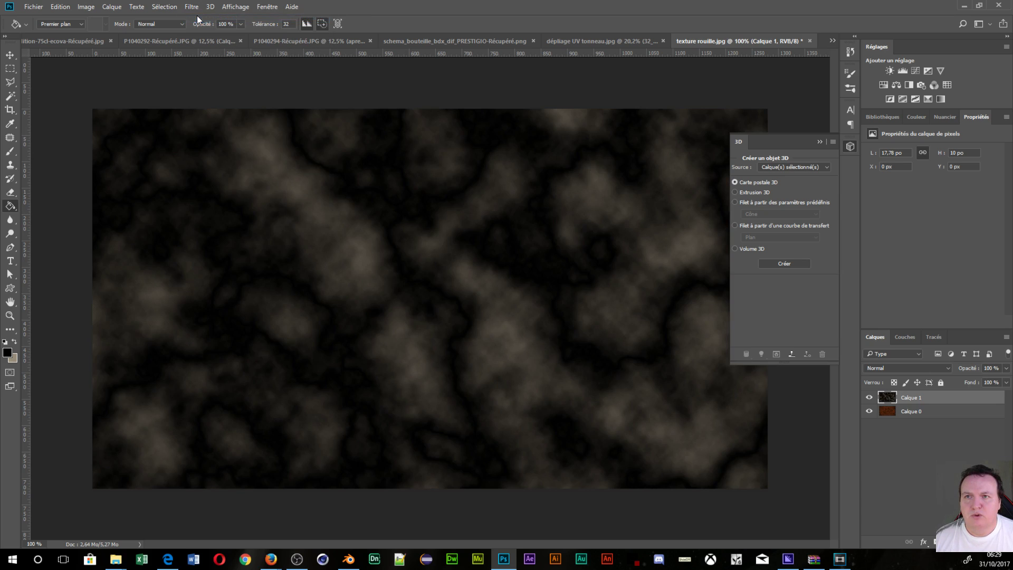
click(199, 8)
click(207, 20)
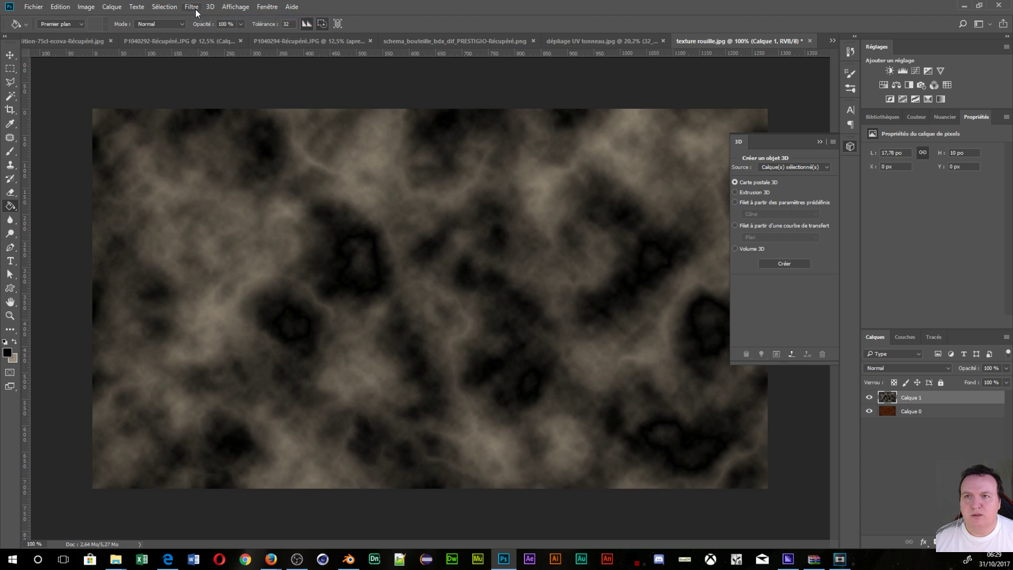
click(192, 7)
click(210, 20)
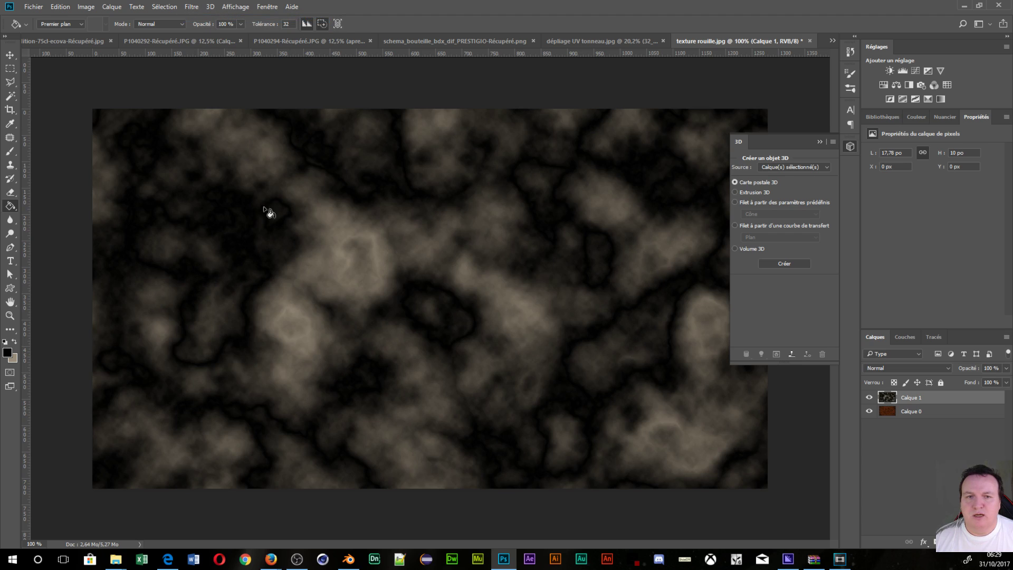
Step: Colorize the cloud layer with Teinte/Saturation, using hue 200 and saturation 17
click(86, 7)
mouse_move(185, 35)
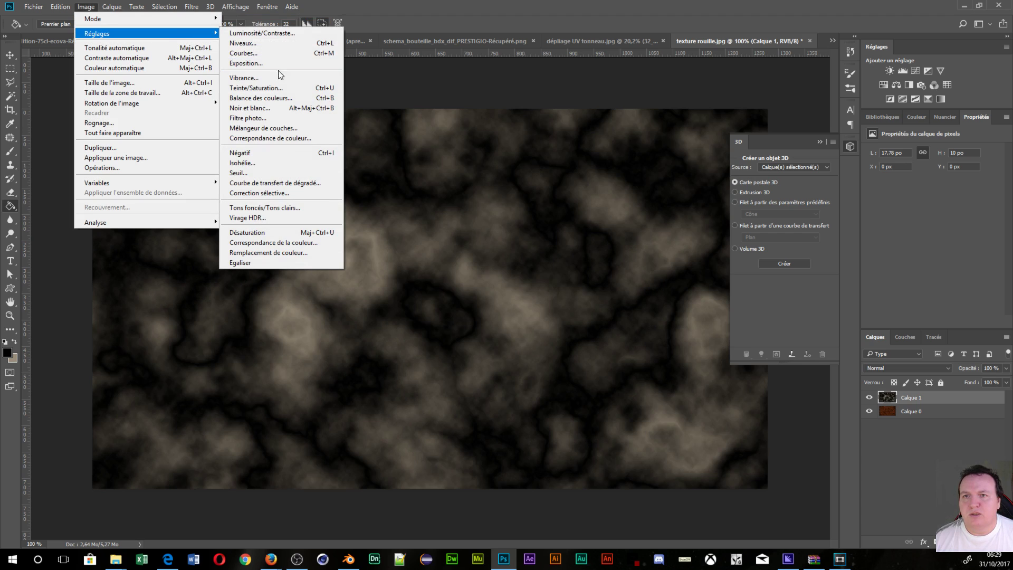
click(276, 88)
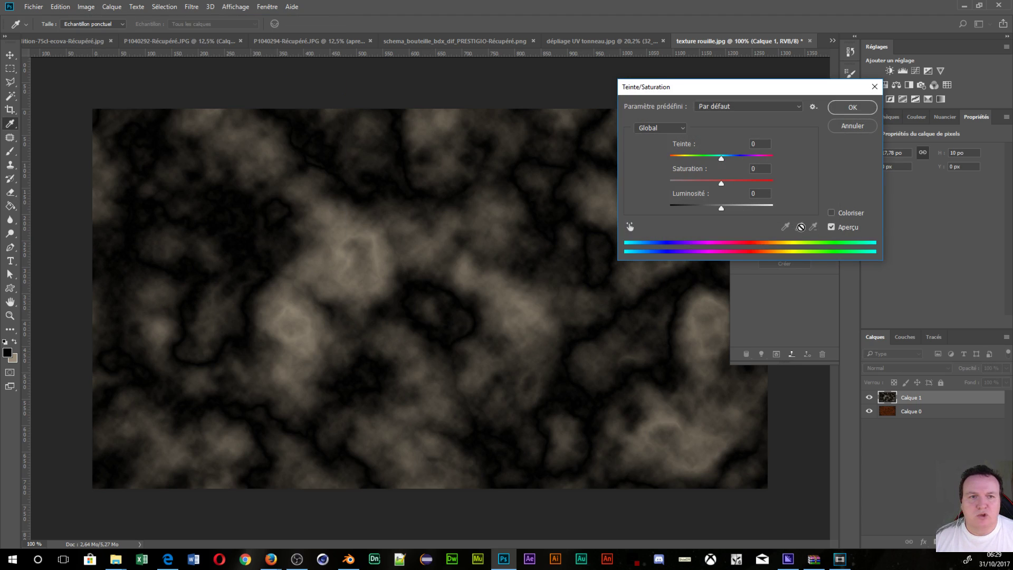
click(832, 213)
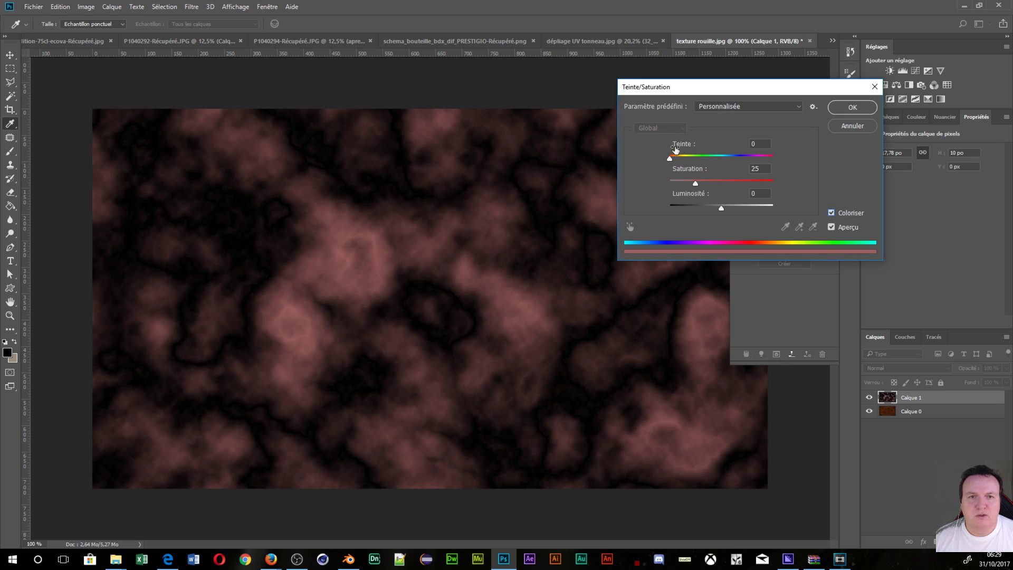
drag(670, 158, 691, 185)
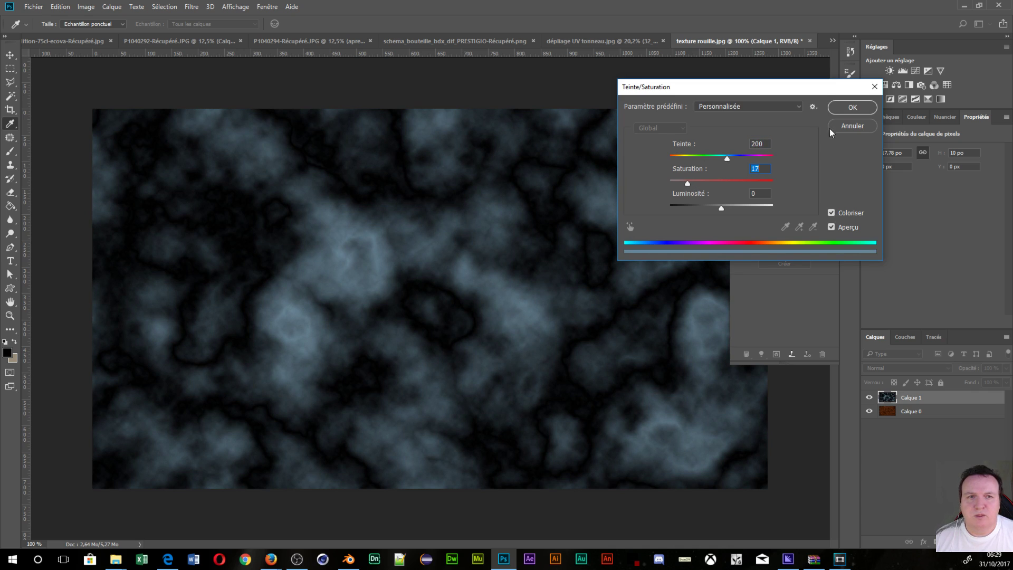
click(851, 106)
Step: Try successive blend modes on the cloud layer over the rust texture and set it to Exclusion
click(892, 368)
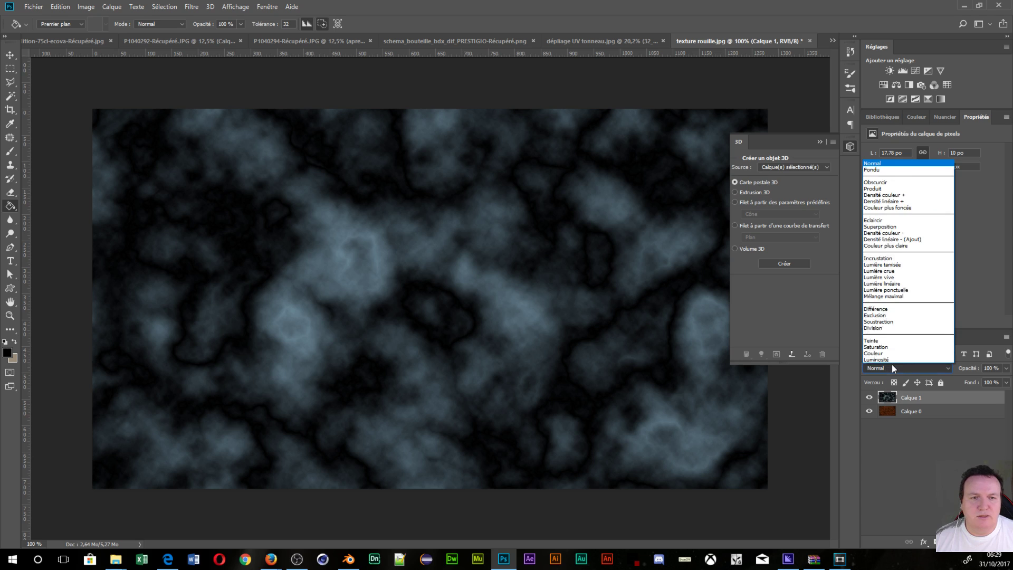
key(Escape)
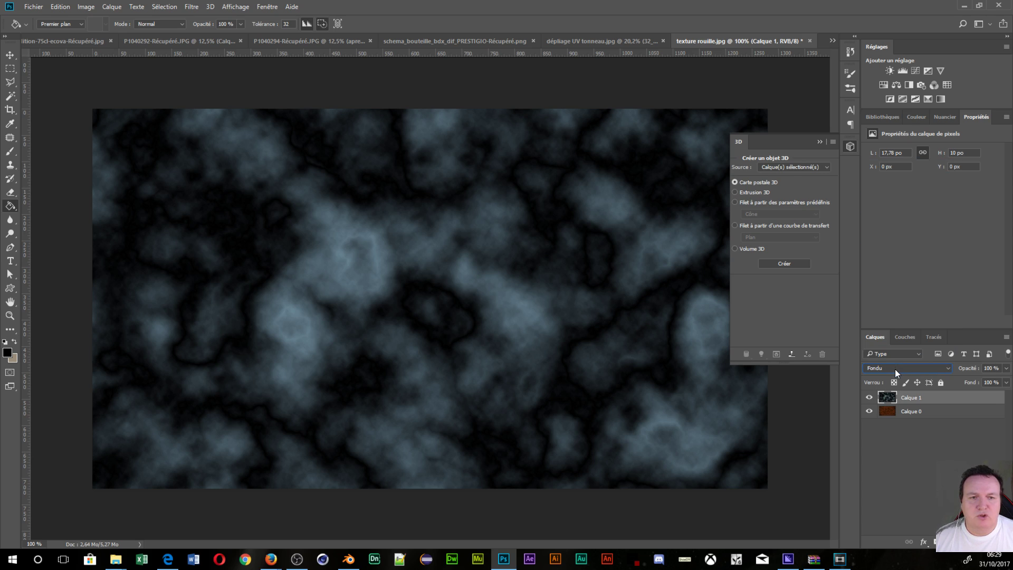
scroll(894, 368, down, 4)
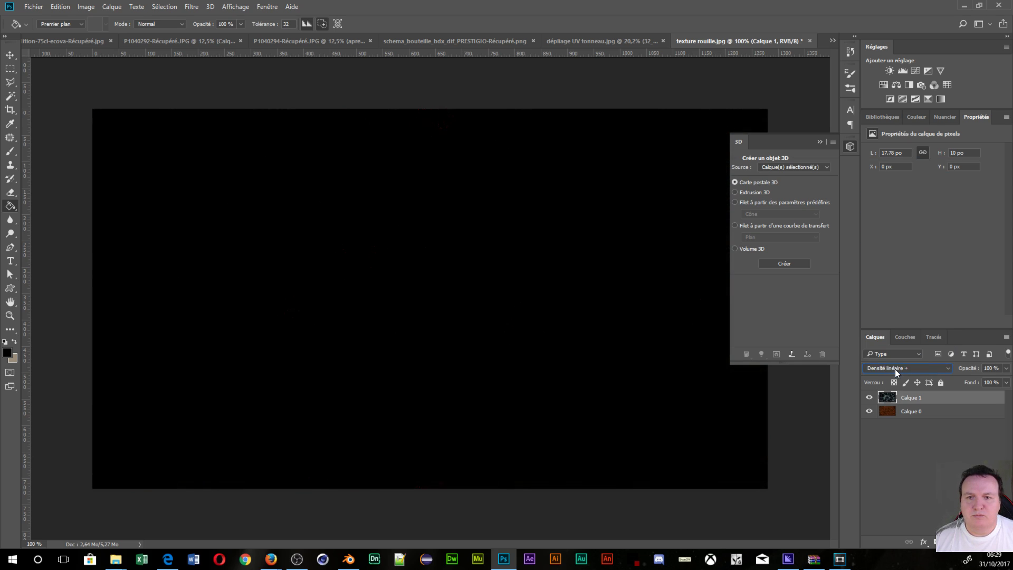
scroll(895, 369, down, 8)
scroll(895, 369, down, 2)
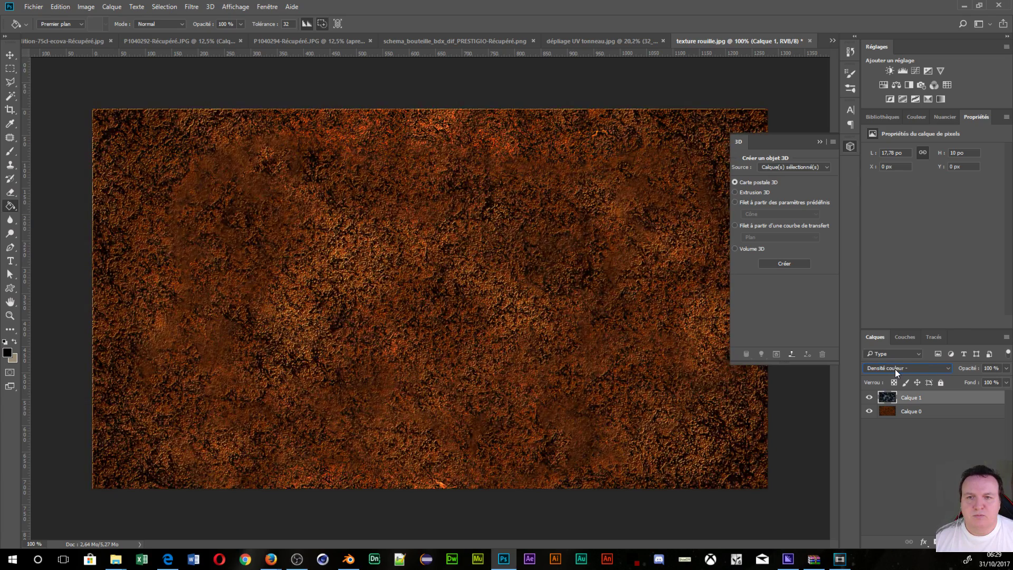
scroll(891, 366, down, 1)
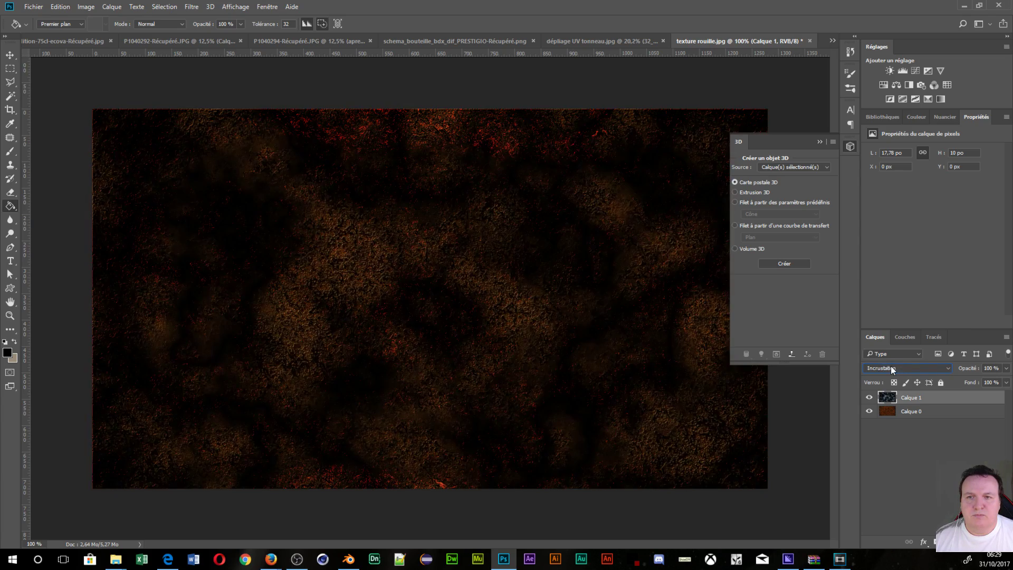
scroll(890, 366, down, 4)
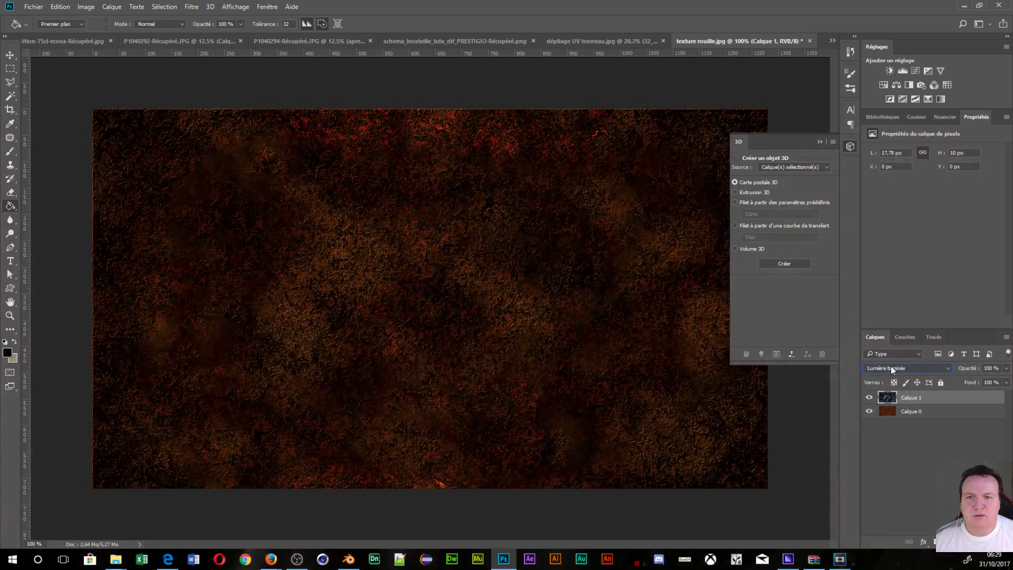
scroll(891, 368, down, 3)
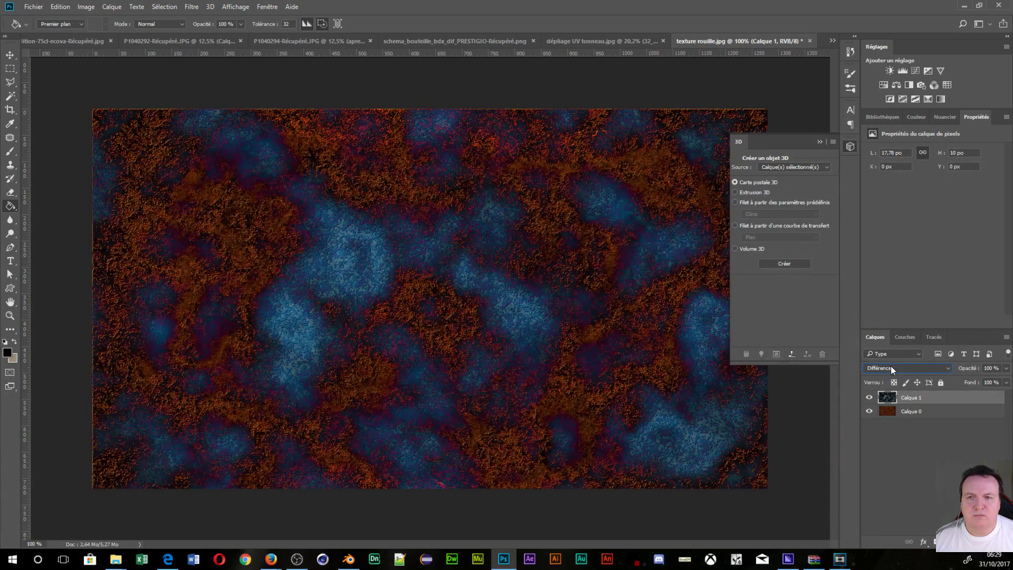
scroll(891, 365, down, 1)
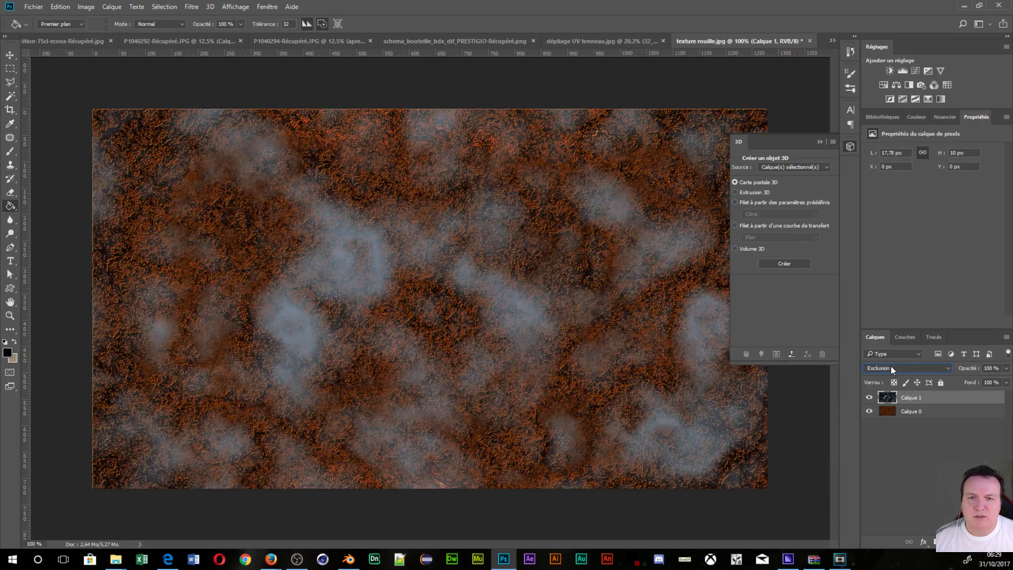
Step: Try further blend modes on the cloud layer over the rust texture and set it to Couleur
scroll(891, 365, up, 1)
scroll(891, 365, down, 3)
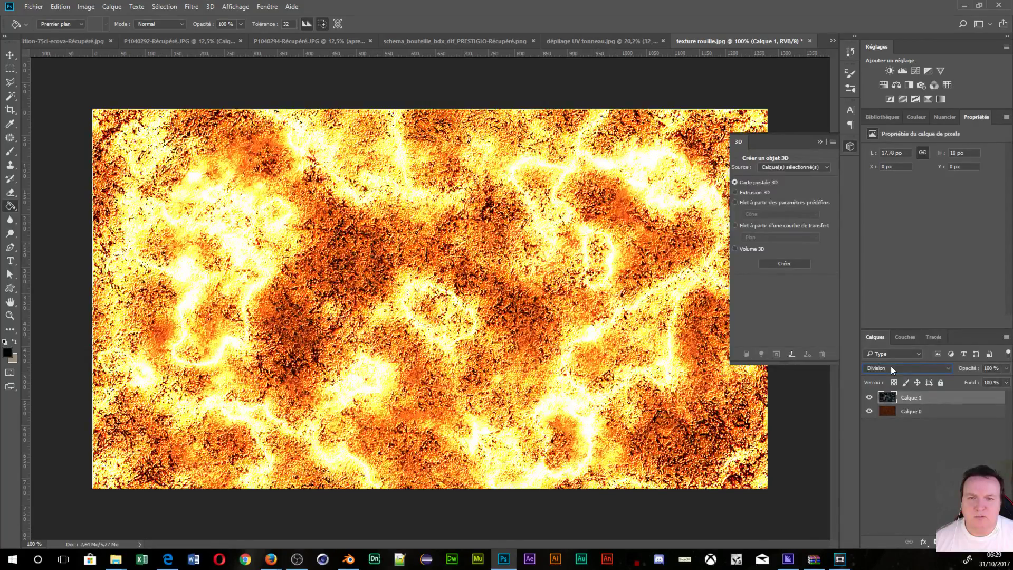
scroll(890, 368, down, 2)
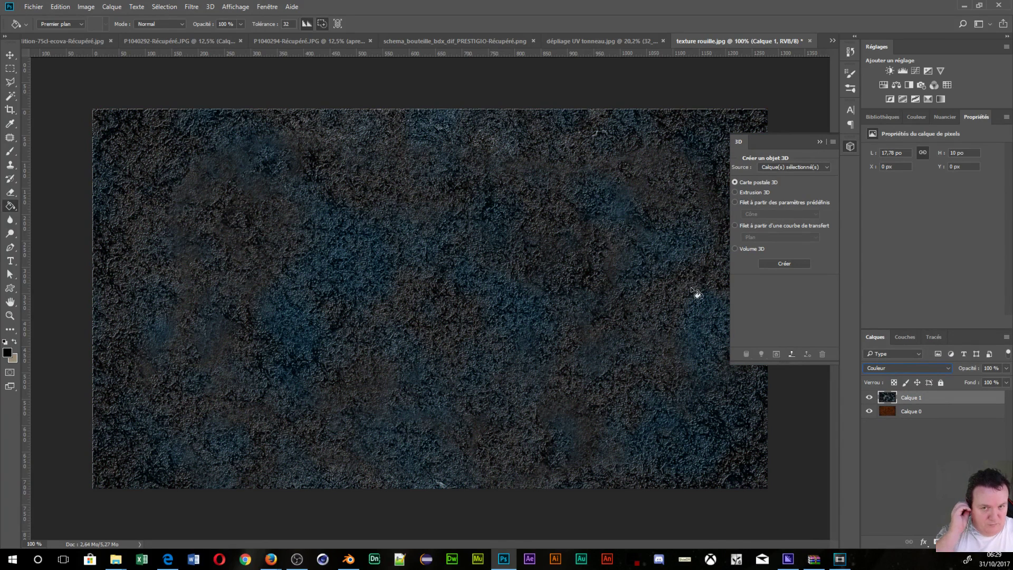
Step: Reduce the cloud layer's saturation to -37 with Teinte/Saturation and lower its opacity to 90 %
click(86, 7)
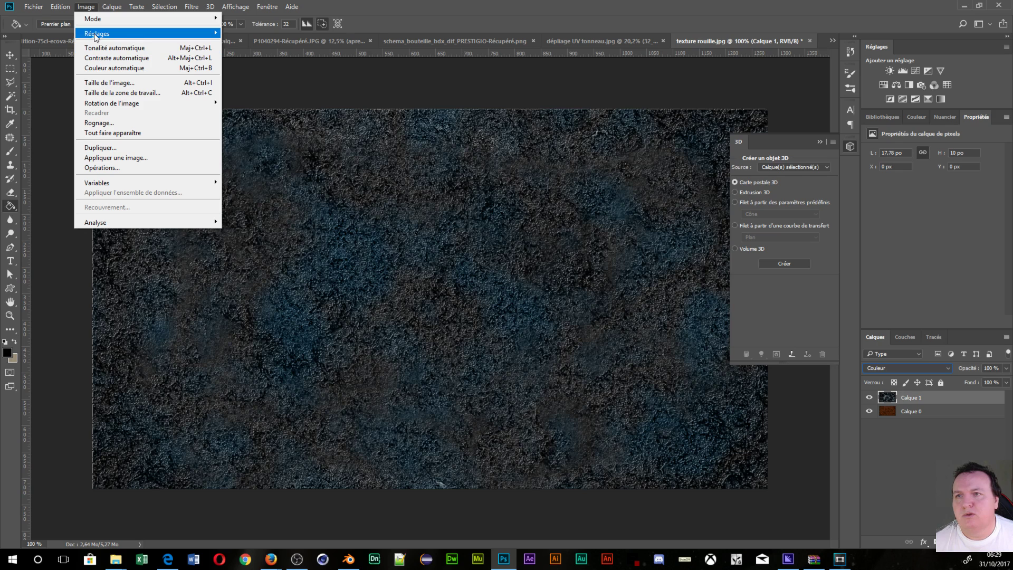
mouse_move(97, 34)
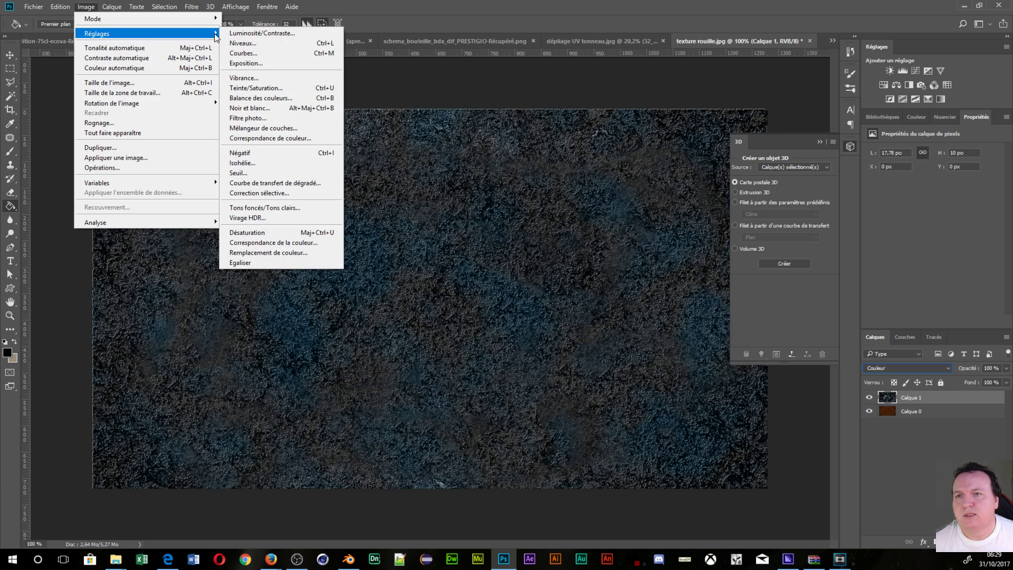
click(257, 88)
mouse_move(722, 183)
mouse_down()
mouse_move(693, 183)
mouse_move(702, 184)
mouse_up()
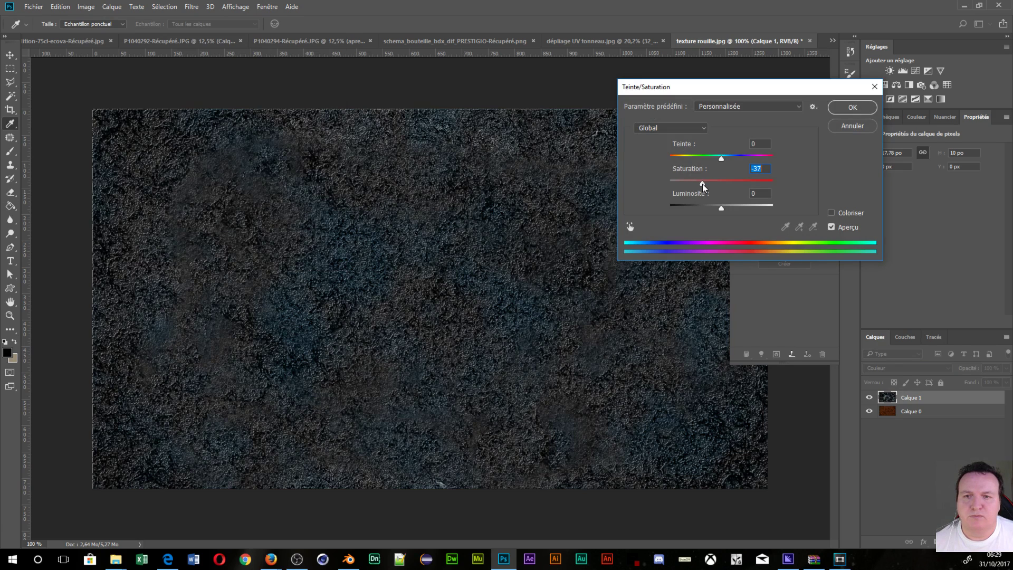
click(839, 109)
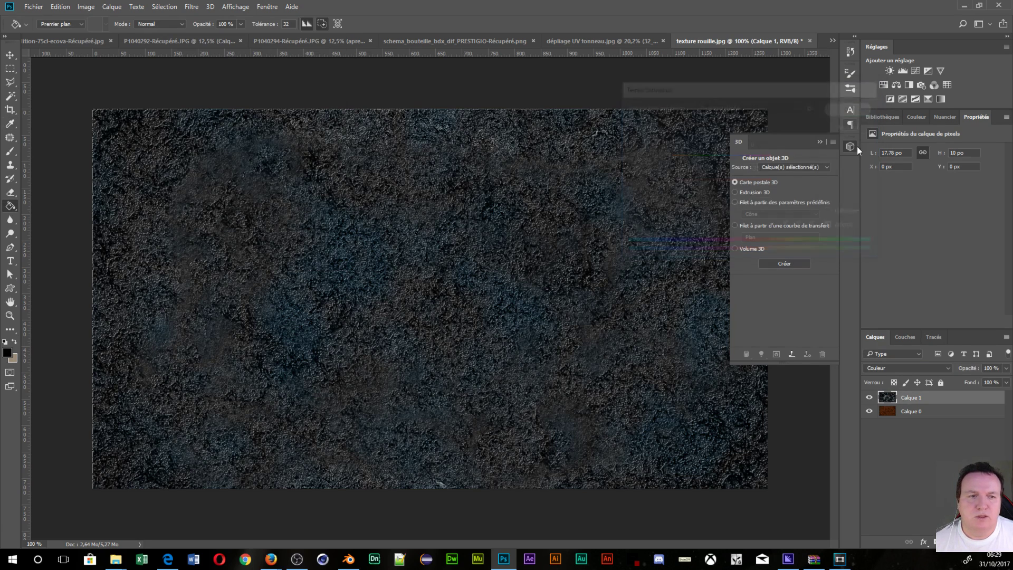
drag(969, 372, 956, 379)
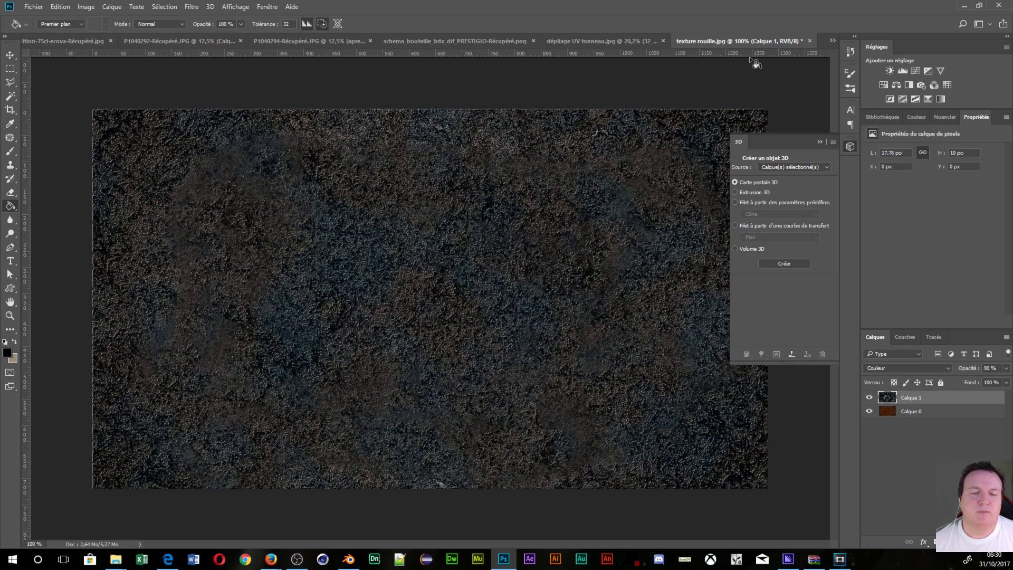
click(819, 143)
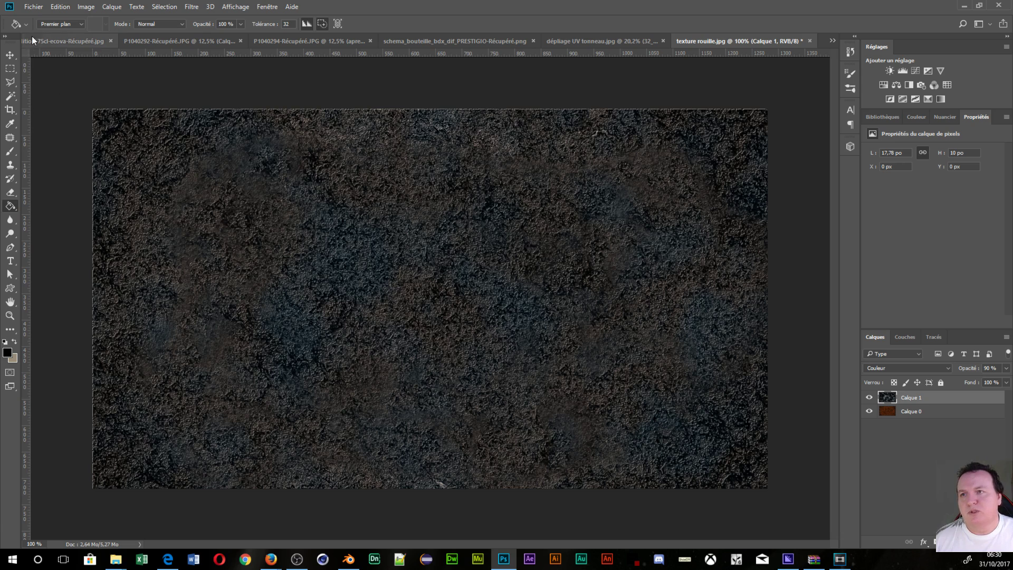
Step: Save the rust texture as the JPEG texture rouille.jpg in the tonneau folder inside Tuto Bouteille de vin on the Bureau
click(33, 7)
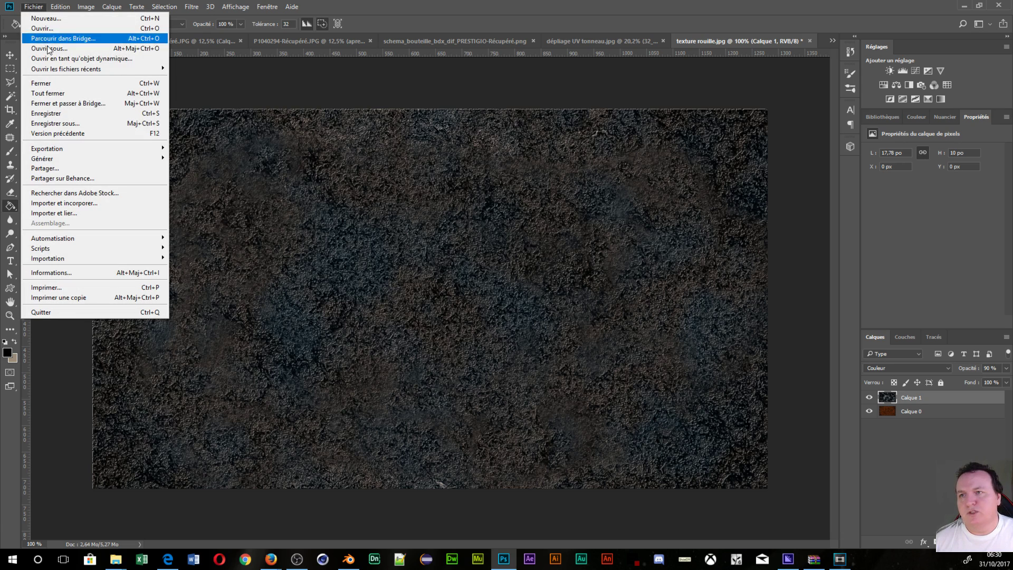
click(49, 123)
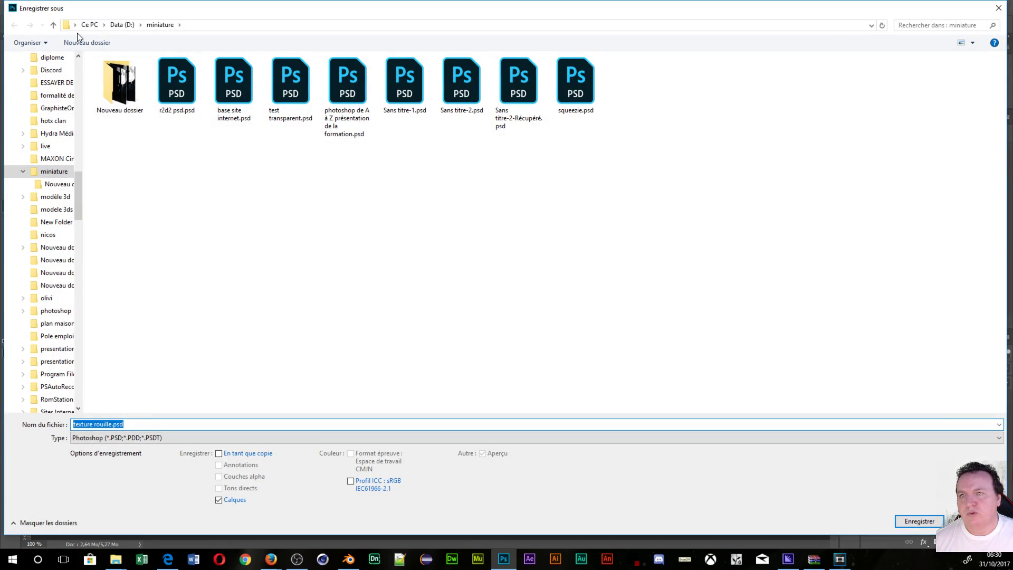
click(103, 25)
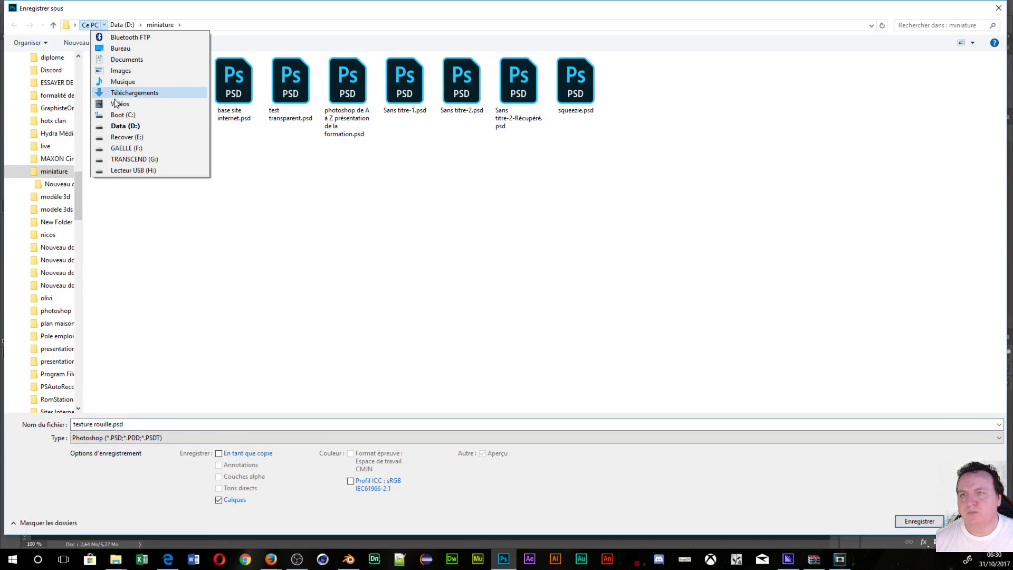
click(119, 48)
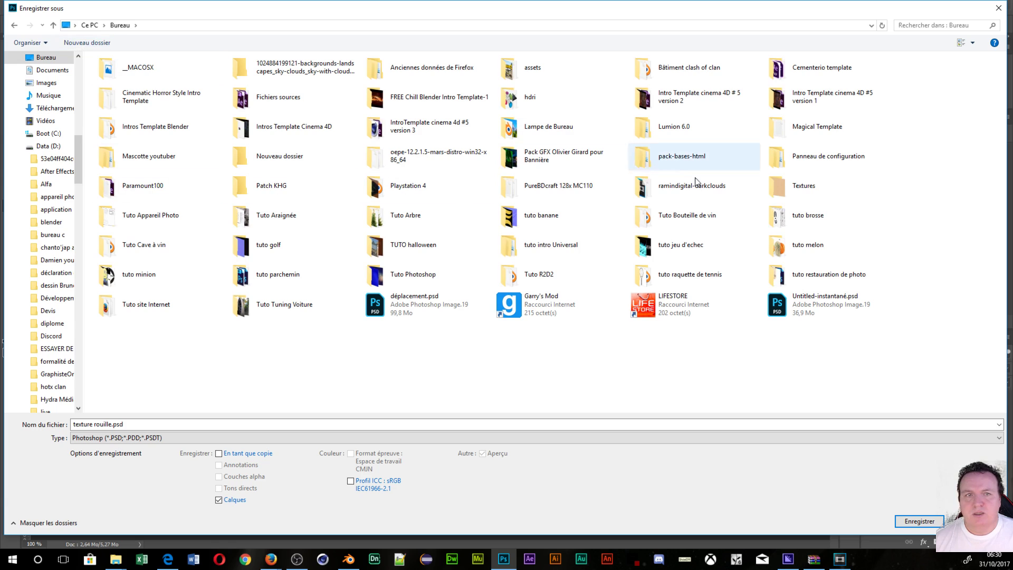
click(693, 221)
double_click(693, 220)
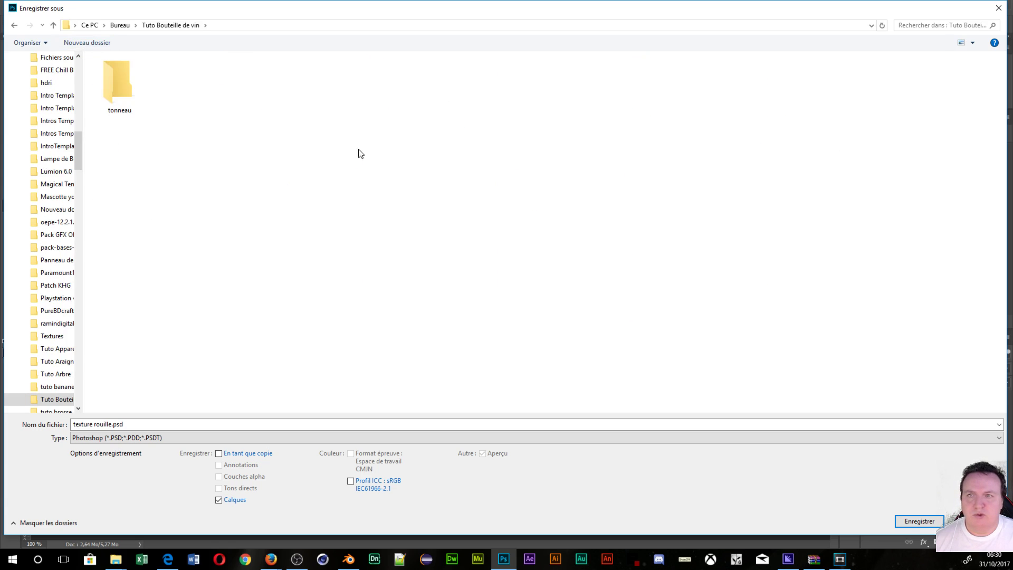
double_click(106, 84)
click(169, 438)
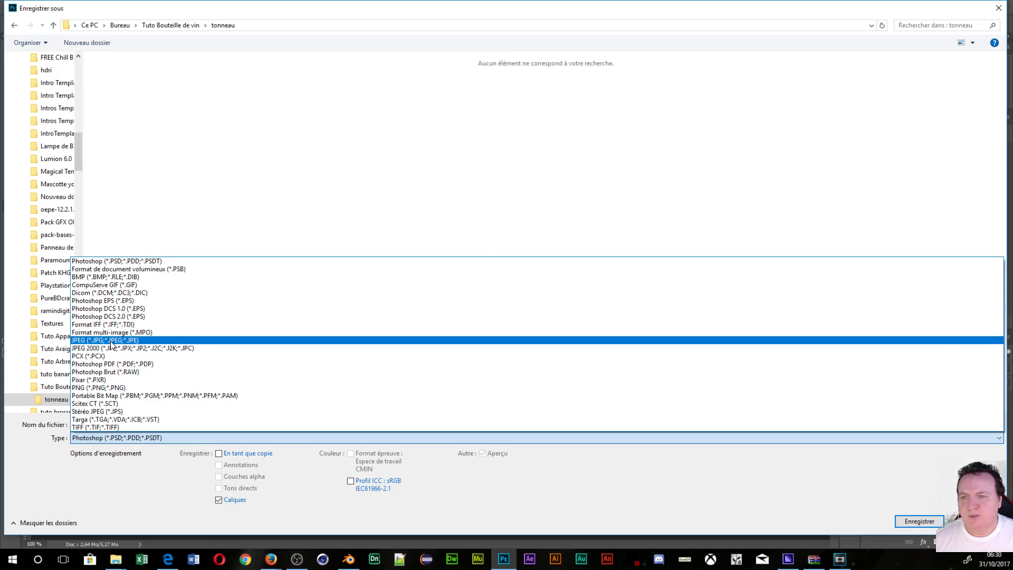
click(112, 341)
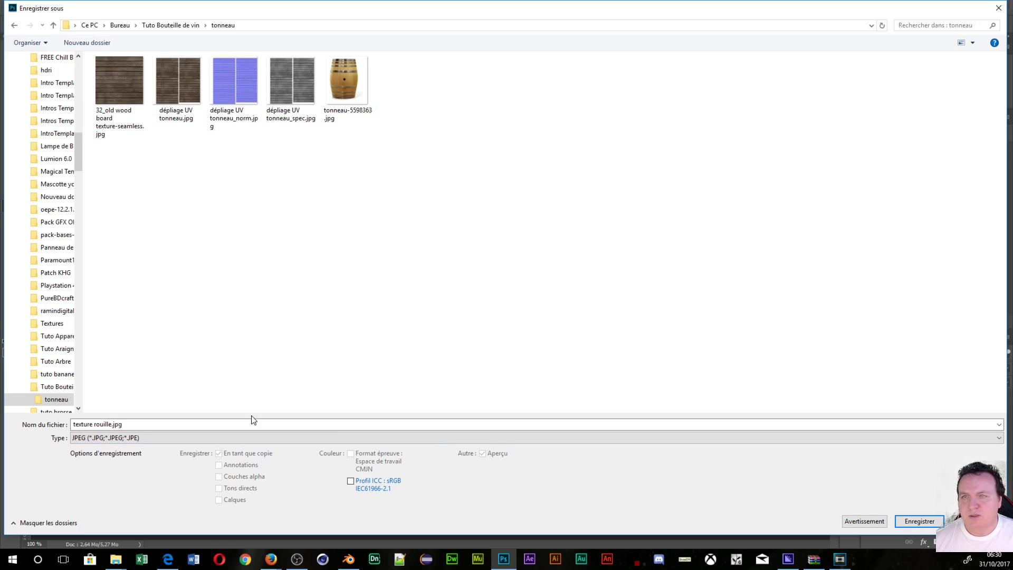
click(917, 521)
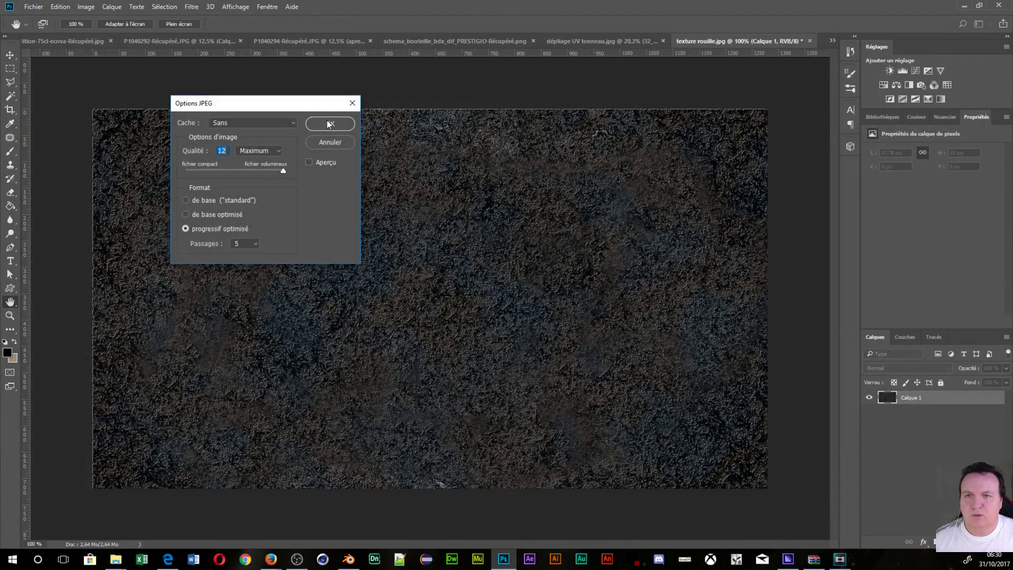
click(327, 124)
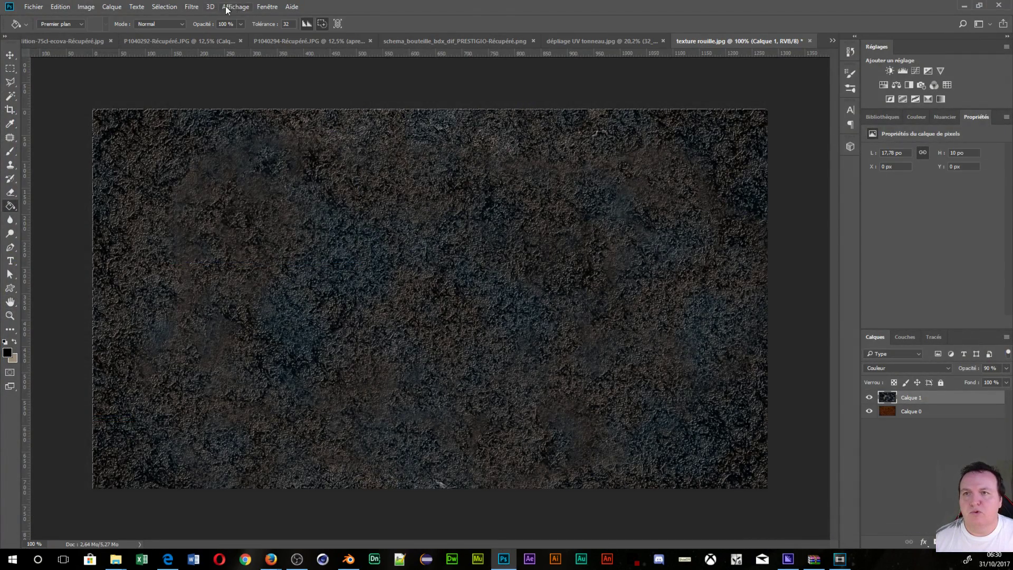
click(197, 7)
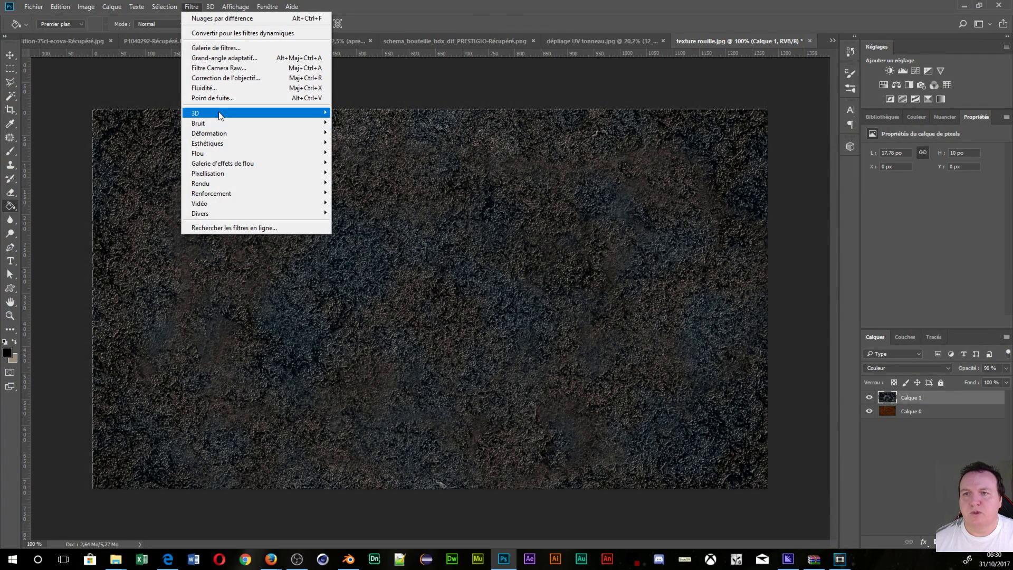
mouse_move(219, 114)
click(137, 112)
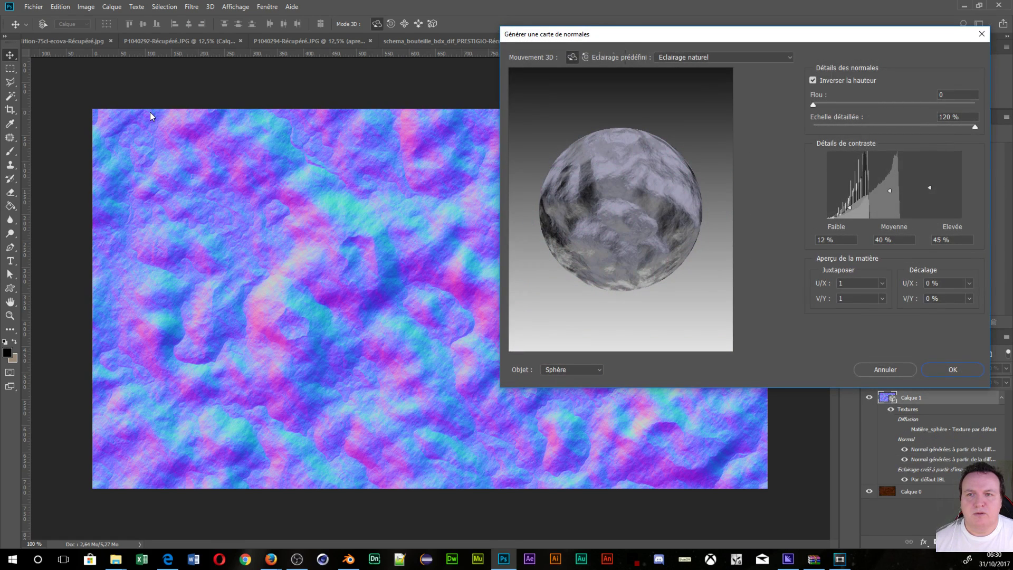
click(982, 33)
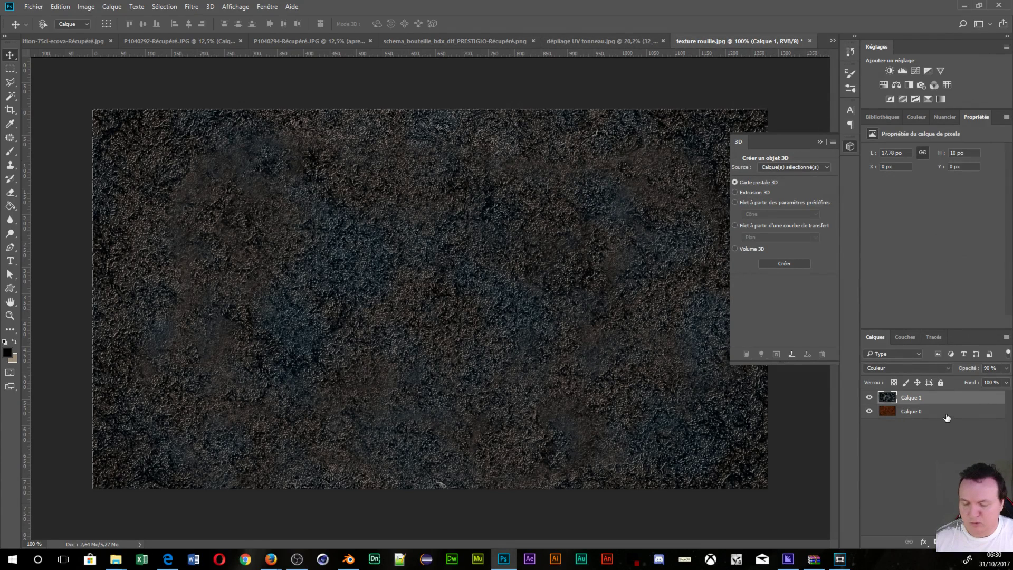
Step: Merge the cloud layer with the rust layer and generate a normal map from the merged layer
shift+click(946, 417)
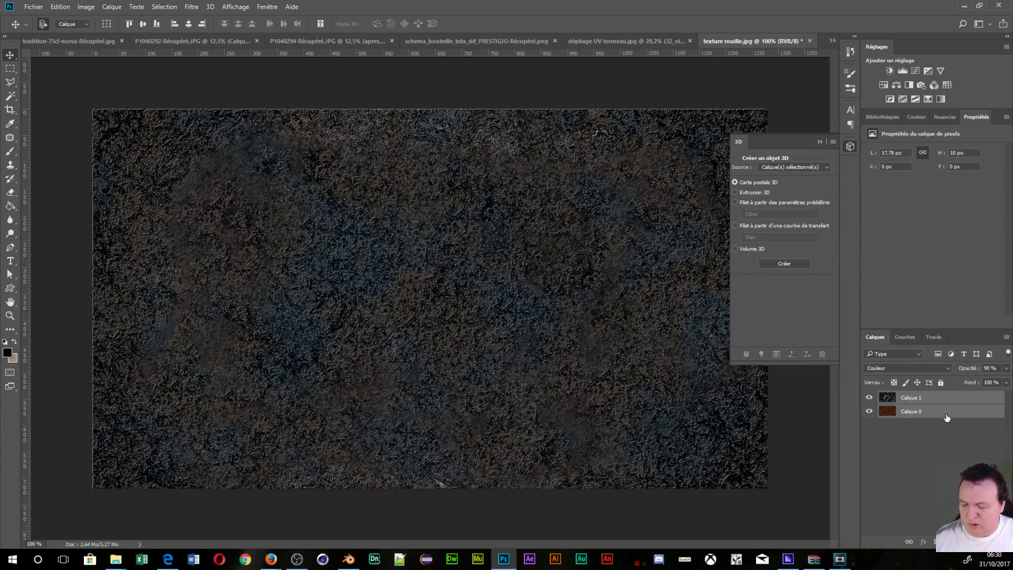
key(ctrl+e)
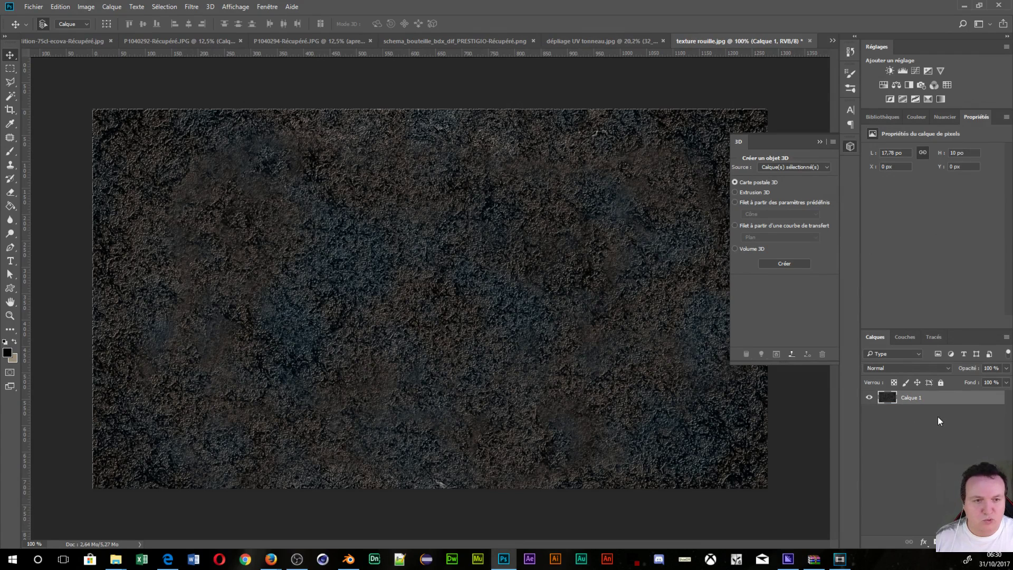
click(191, 7)
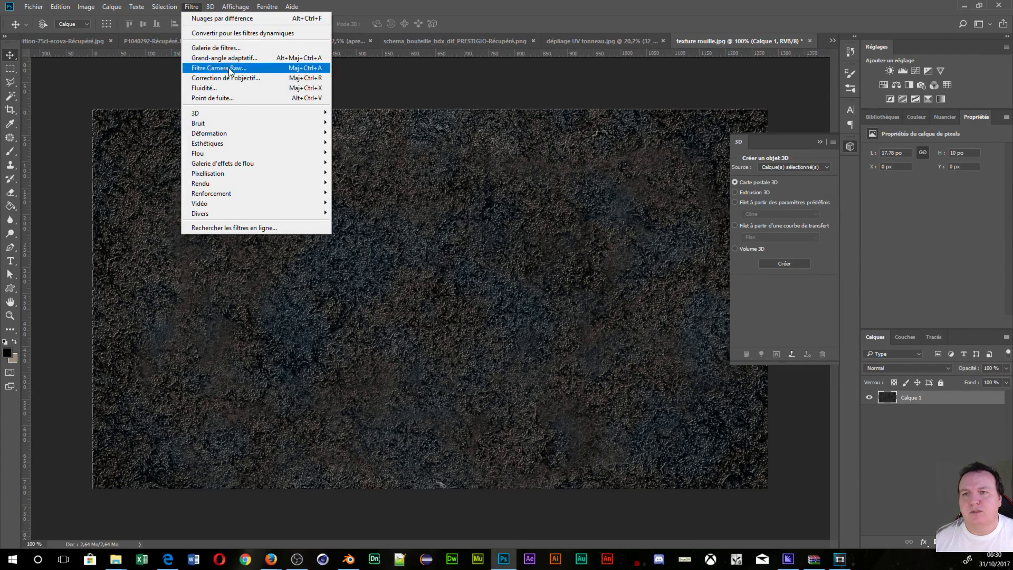
mouse_move(231, 112)
click(172, 114)
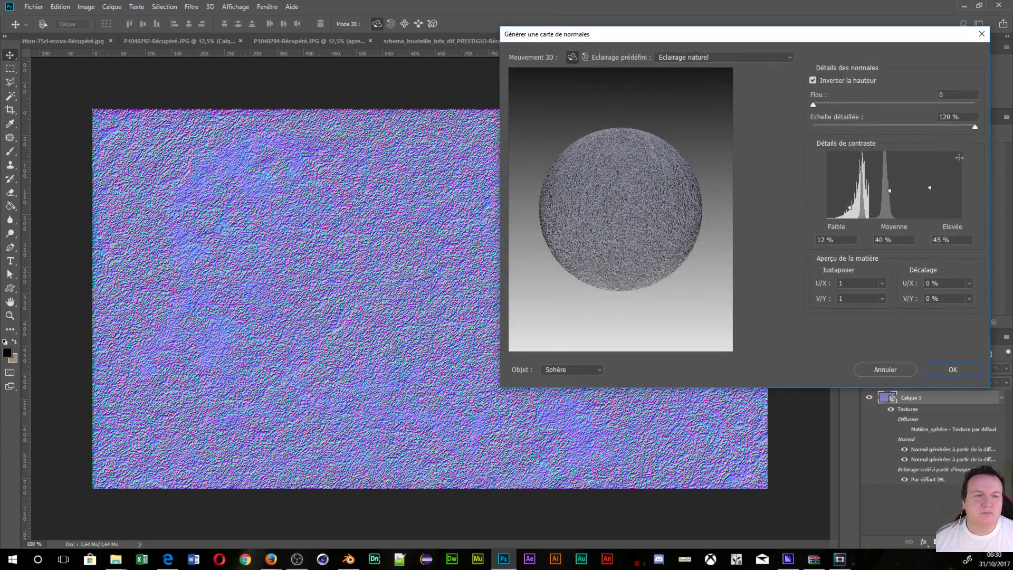
click(946, 373)
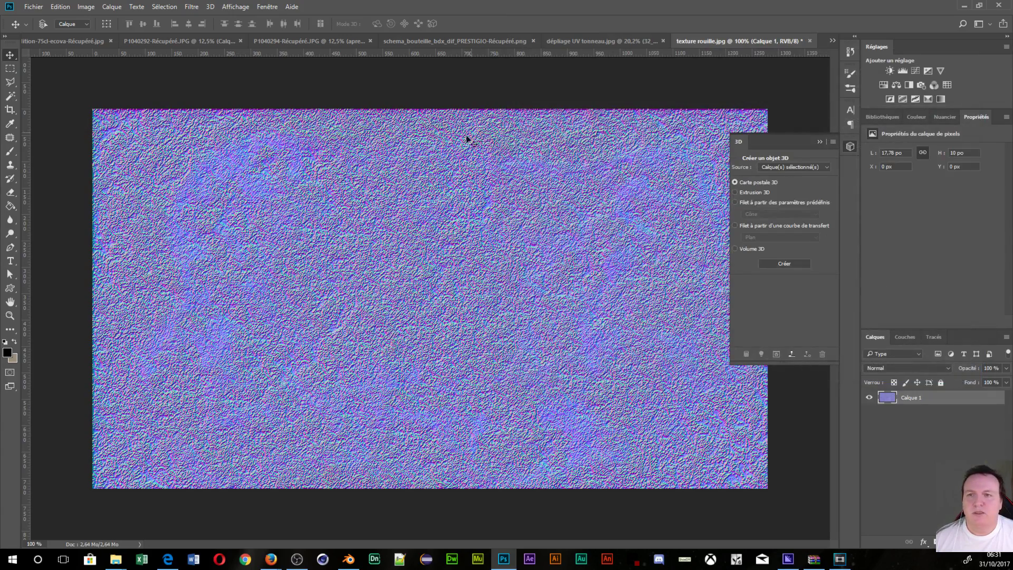
Step: Start saving the normal map under a new name and go to the tonneau folder inside Tuto Bouteille de vin on the Bureau
click(33, 7)
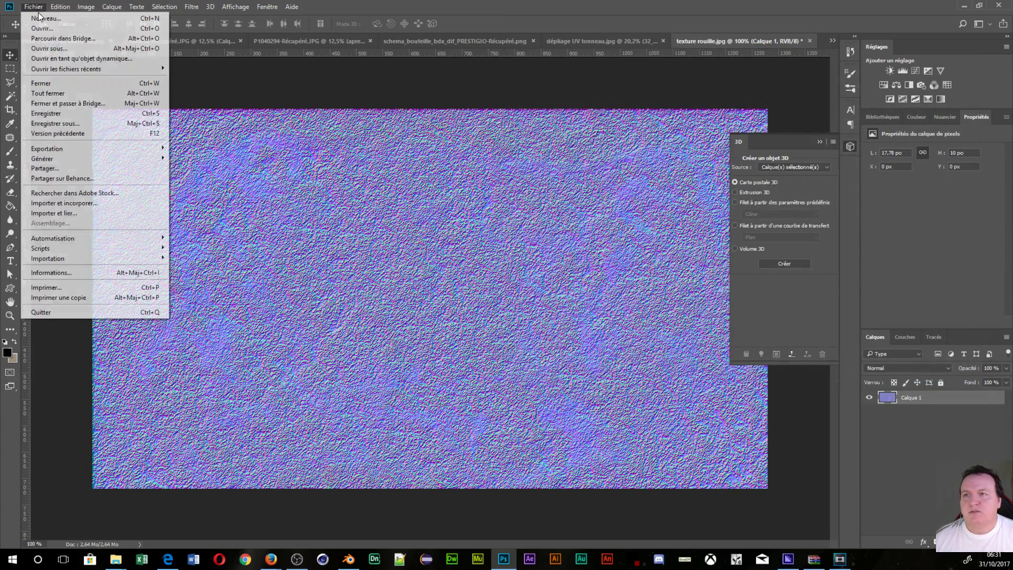
click(103, 123)
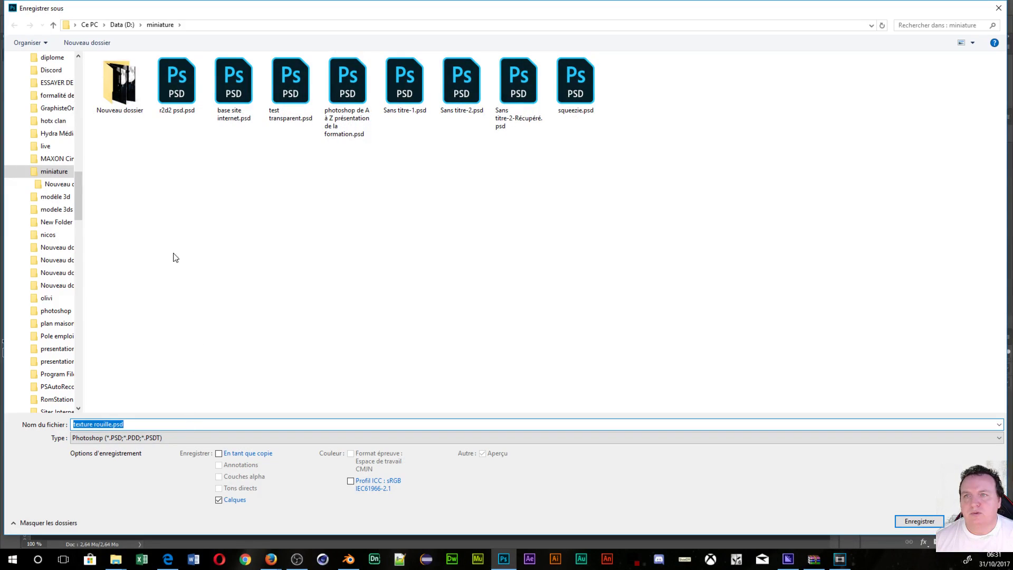
click(104, 25)
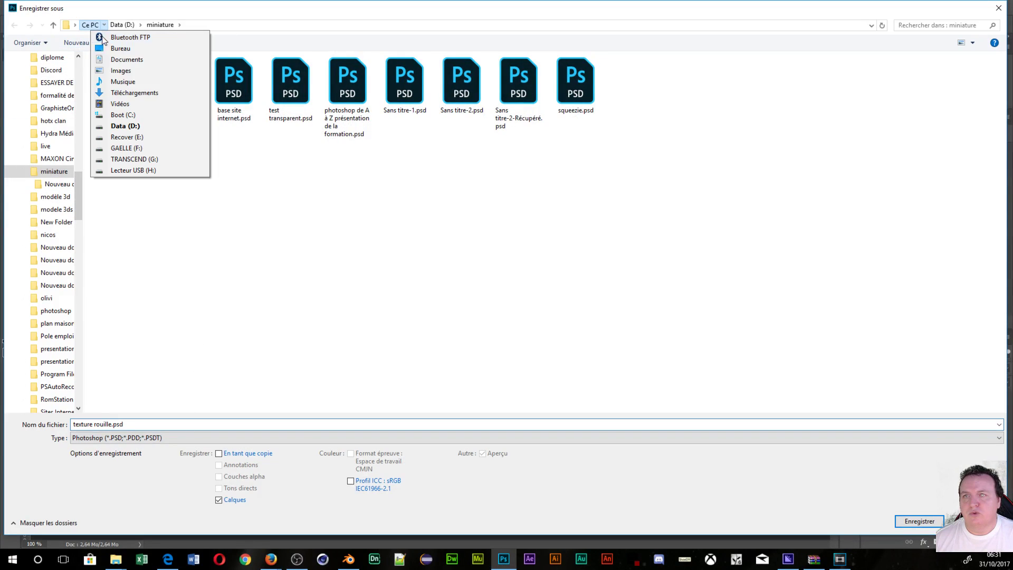
click(120, 49)
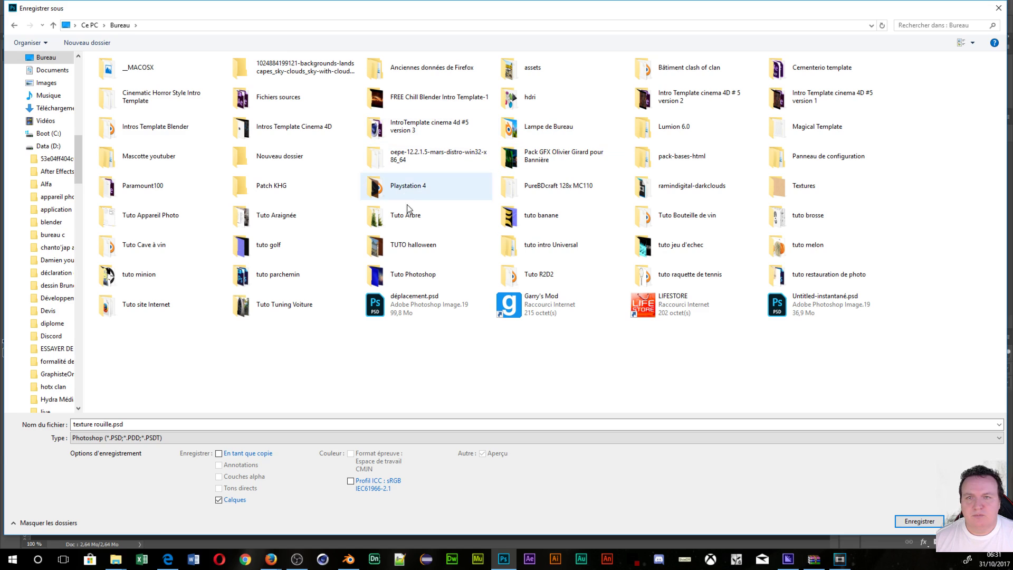
double_click(680, 218)
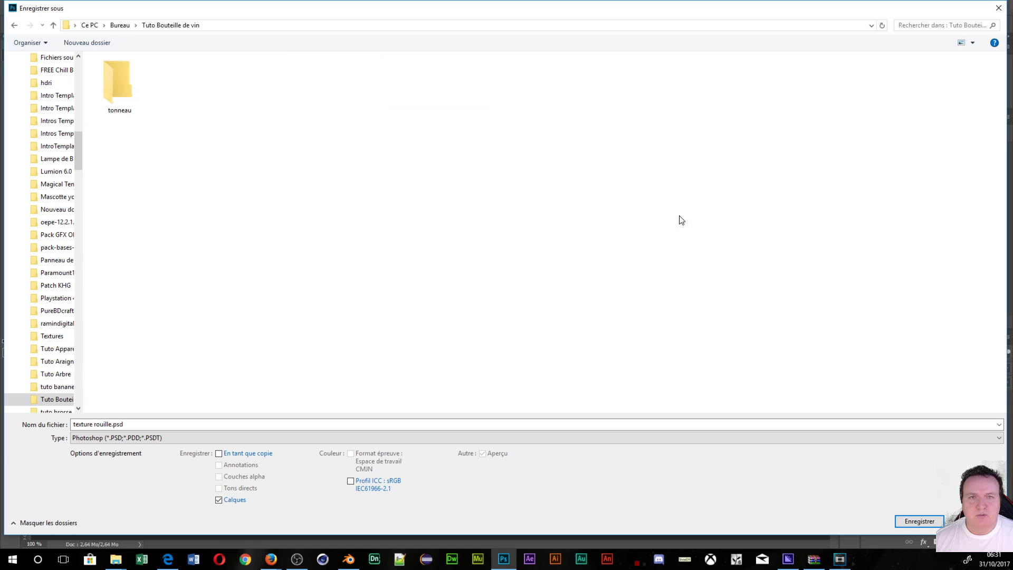
double_click(128, 84)
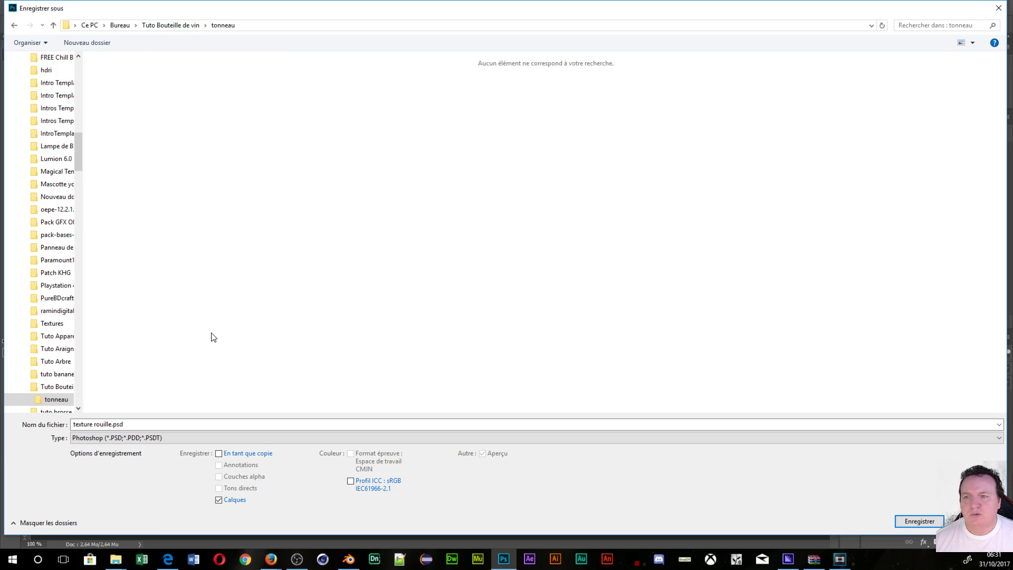
Step: Name the file texture rouille _ normal and save the normal map as a JPEG at Maximum quality
click(99, 427)
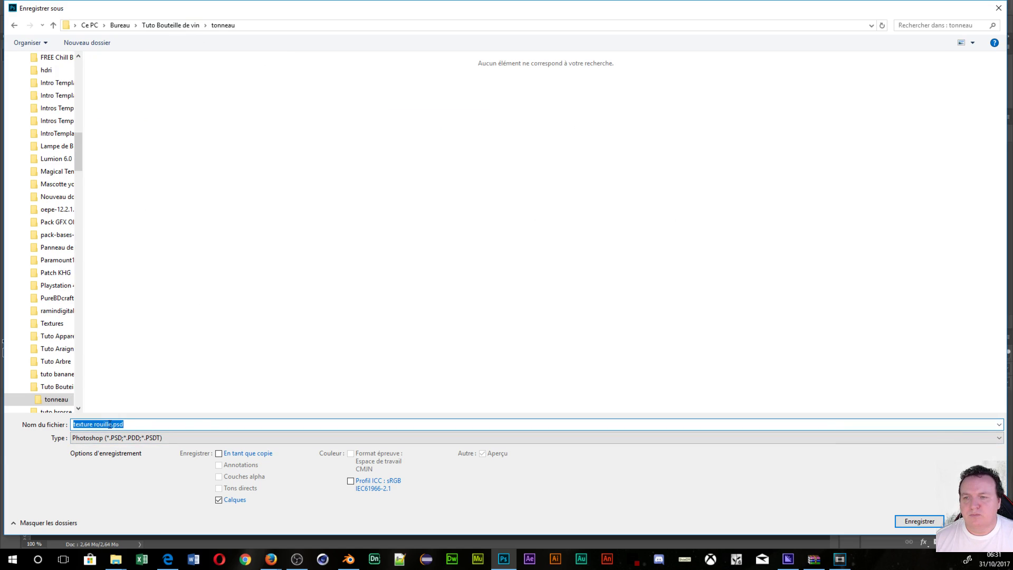
drag(112, 424, 199, 422)
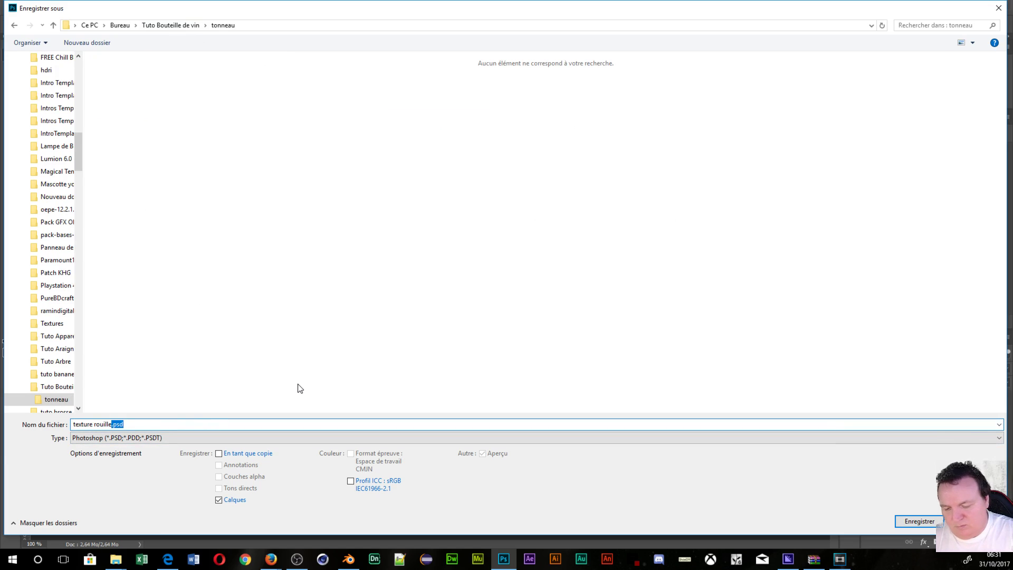
text(_ normal)
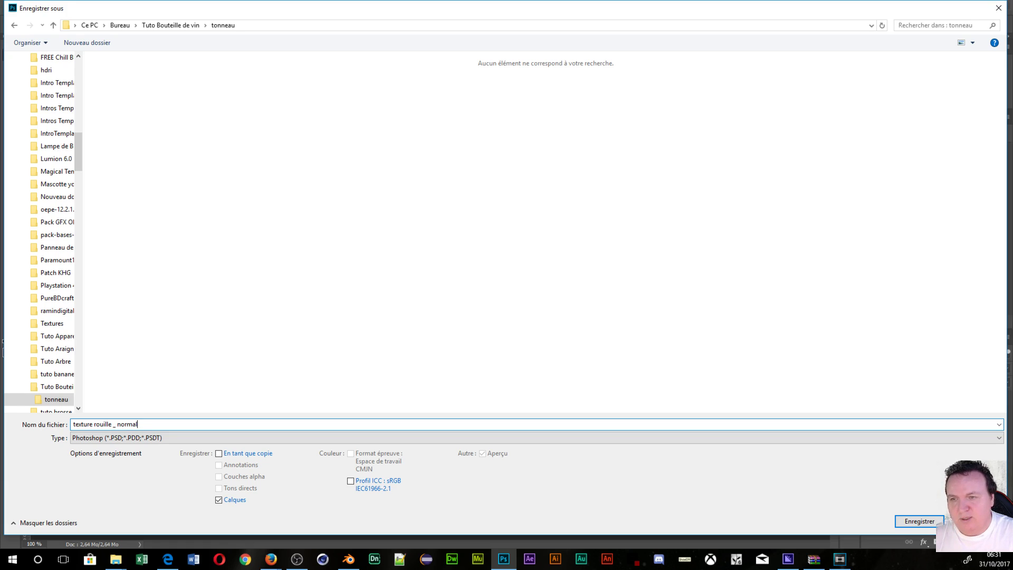
click(312, 436)
click(151, 345)
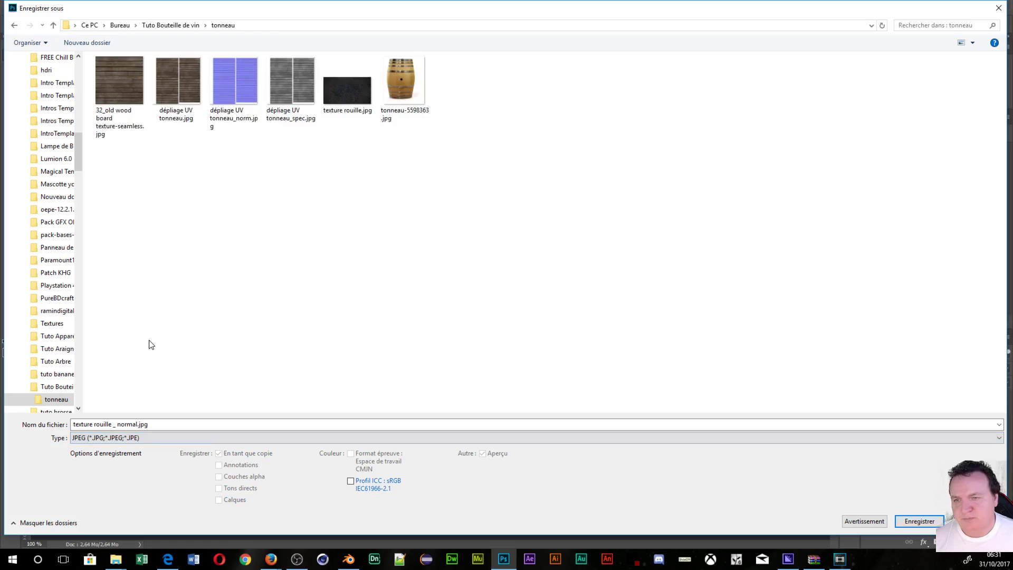
click(919, 521)
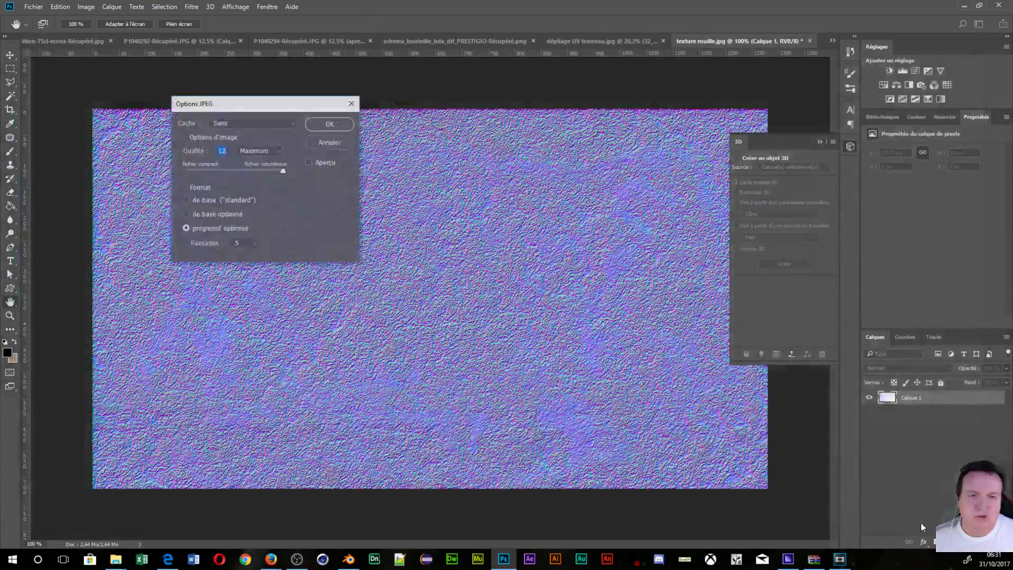
click(336, 126)
Step: Undo the normal map and generate a relief map (carte de relief) from the rust layer with the default settings
click(41, 6)
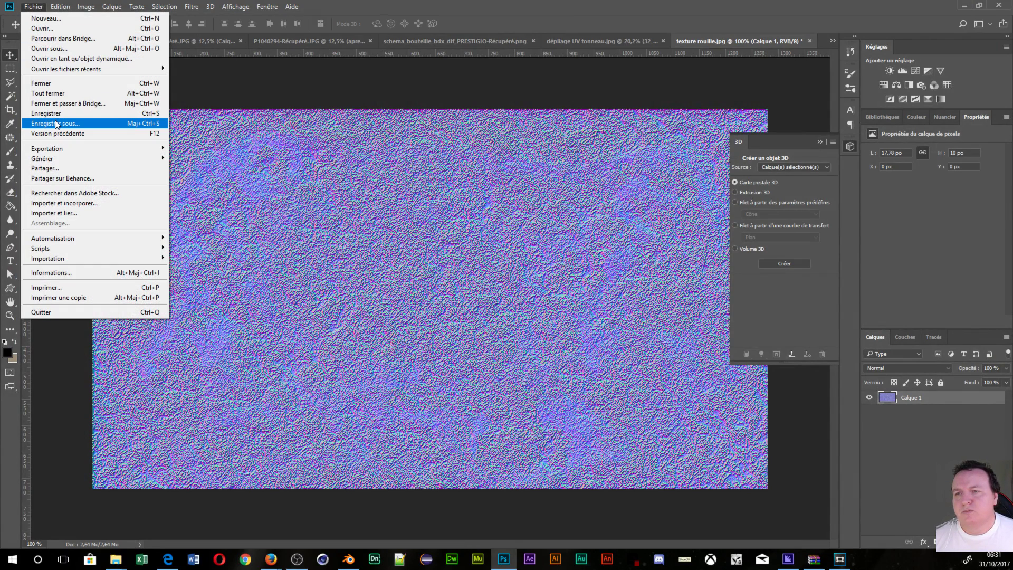
click(291, 82)
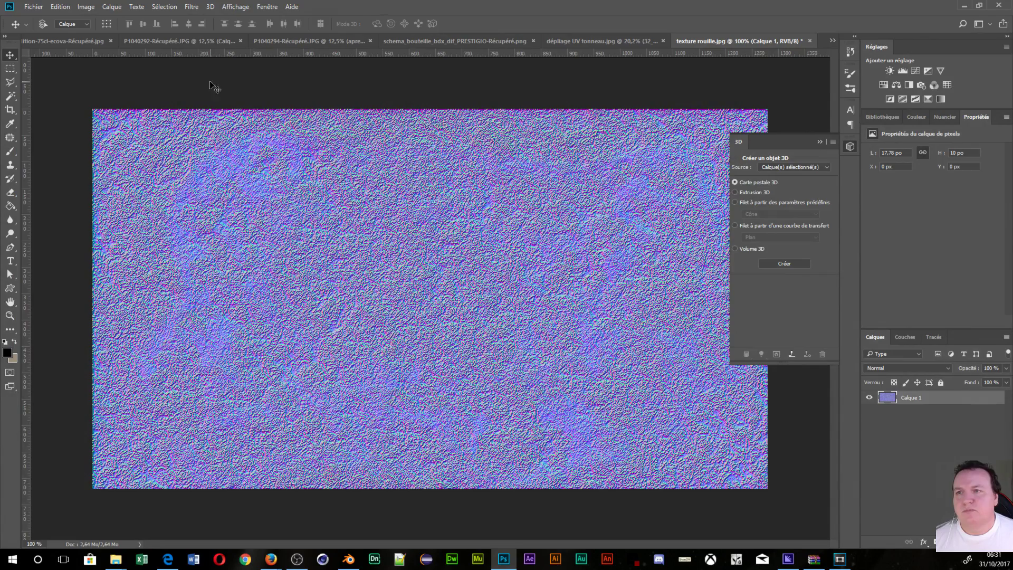
key(ctrl+z)
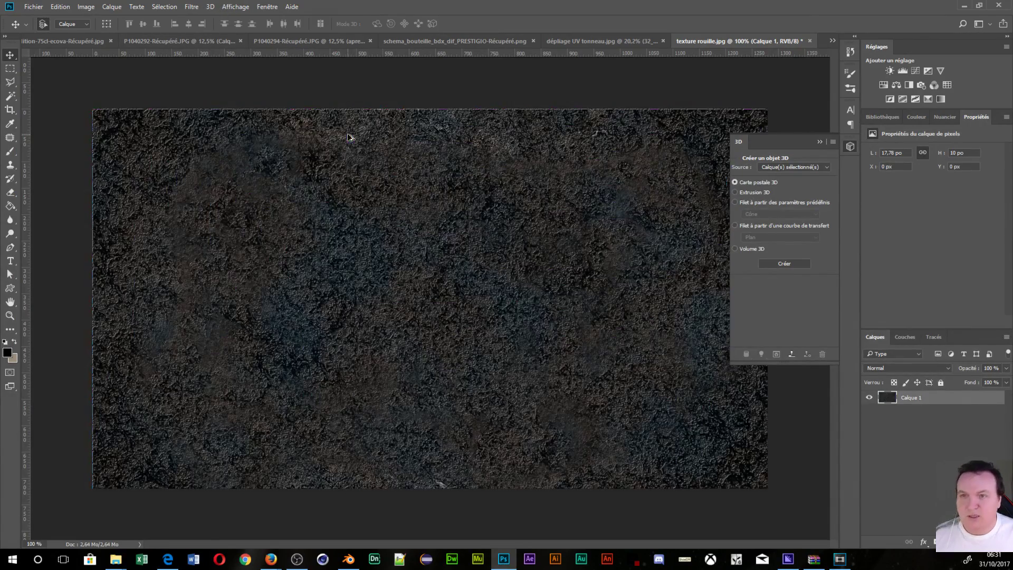
click(191, 6)
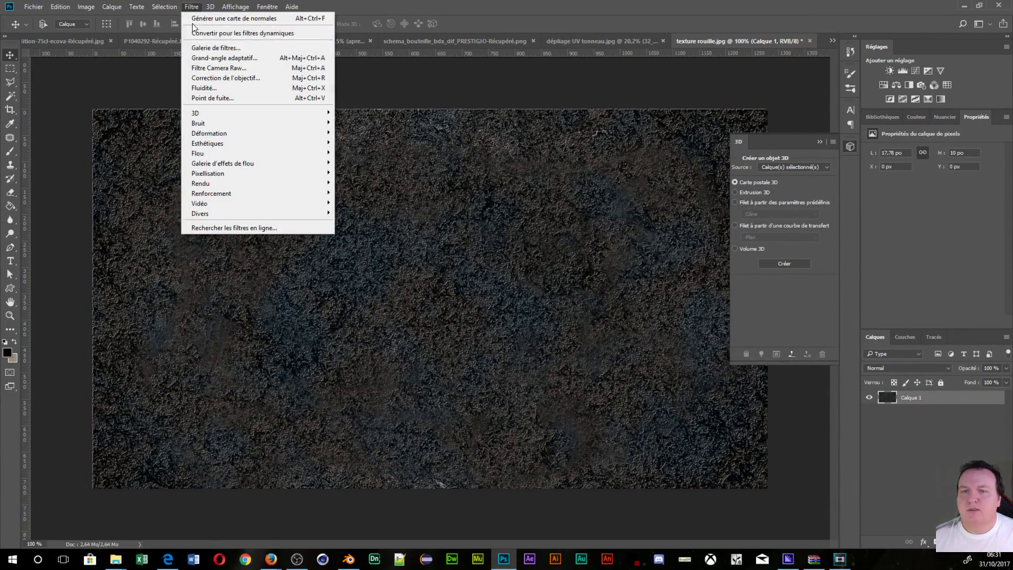
mouse_move(209, 113)
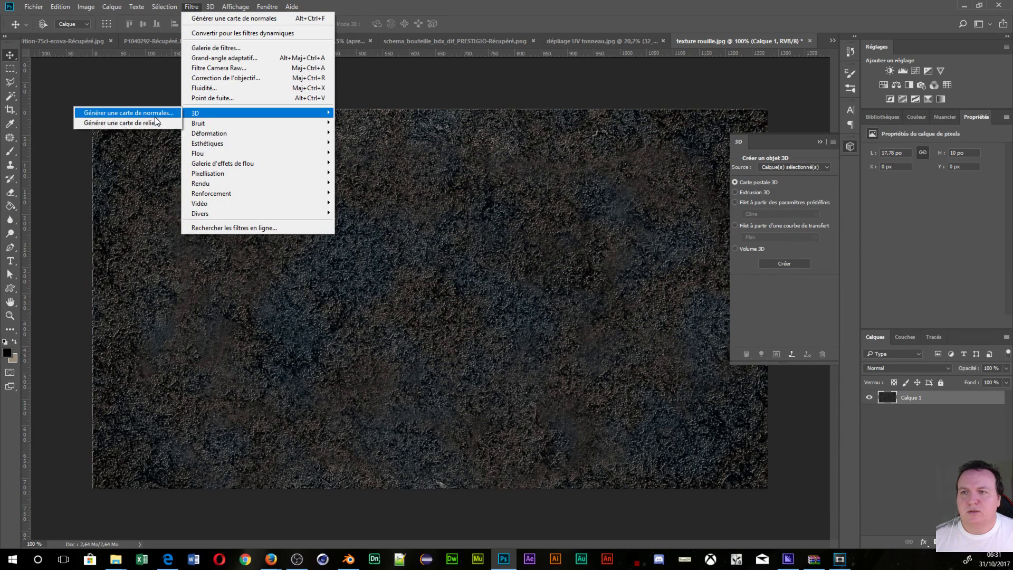
click(152, 123)
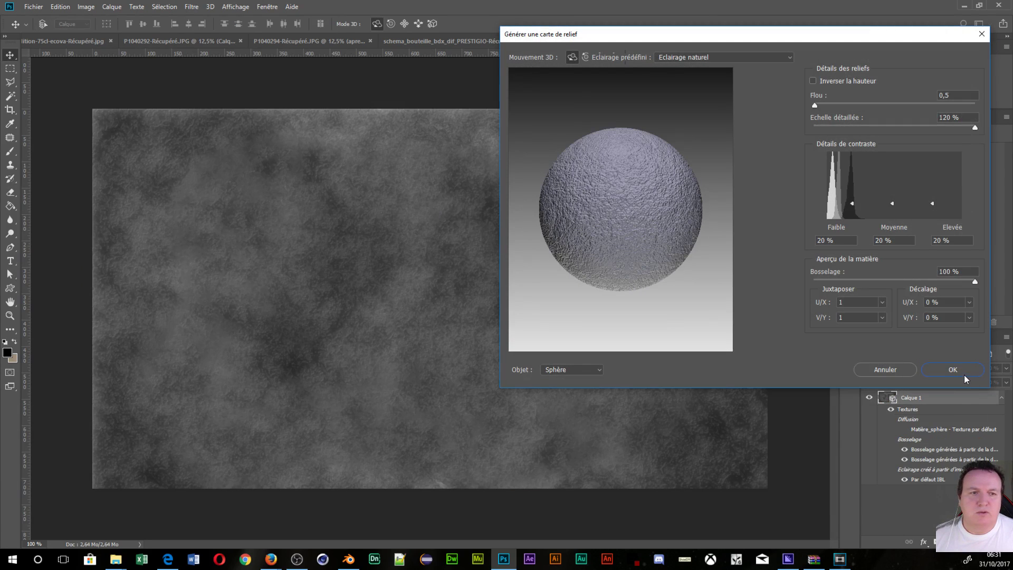
click(952, 371)
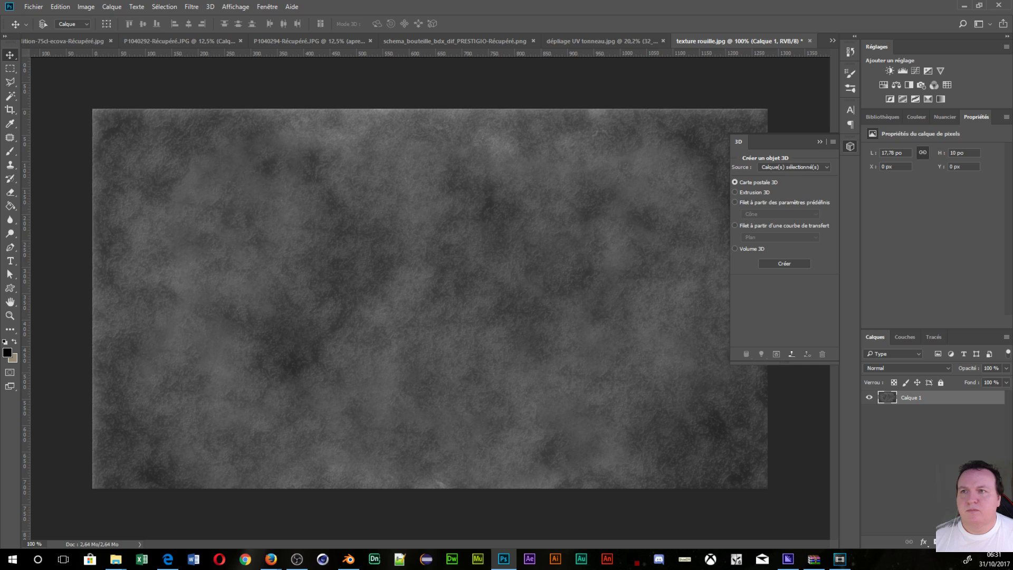
Step: Start saving the relief map as a separate file and browse to Bureau, Tuto Bouteille de vin, tonneau
click(33, 6)
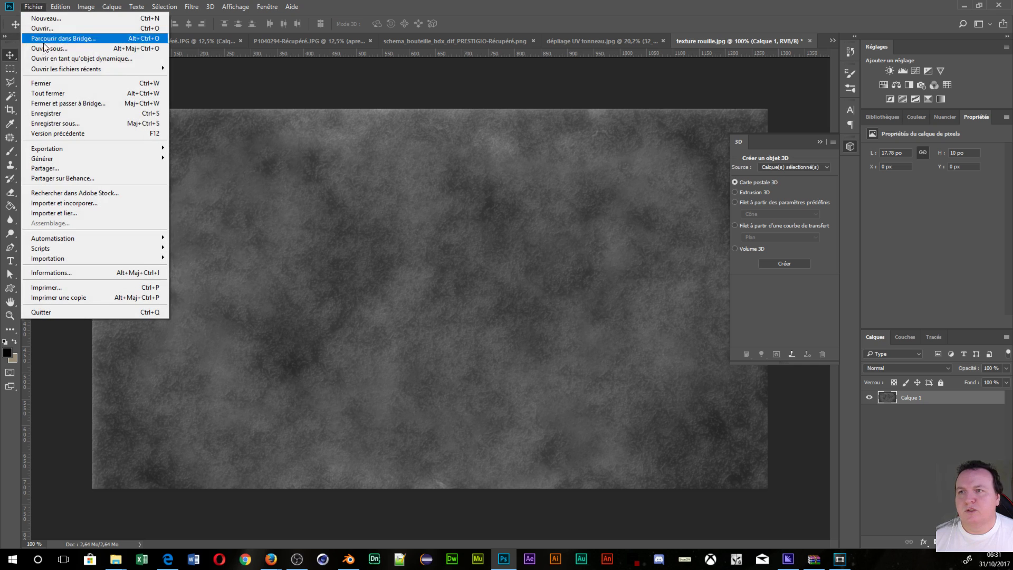
click(49, 123)
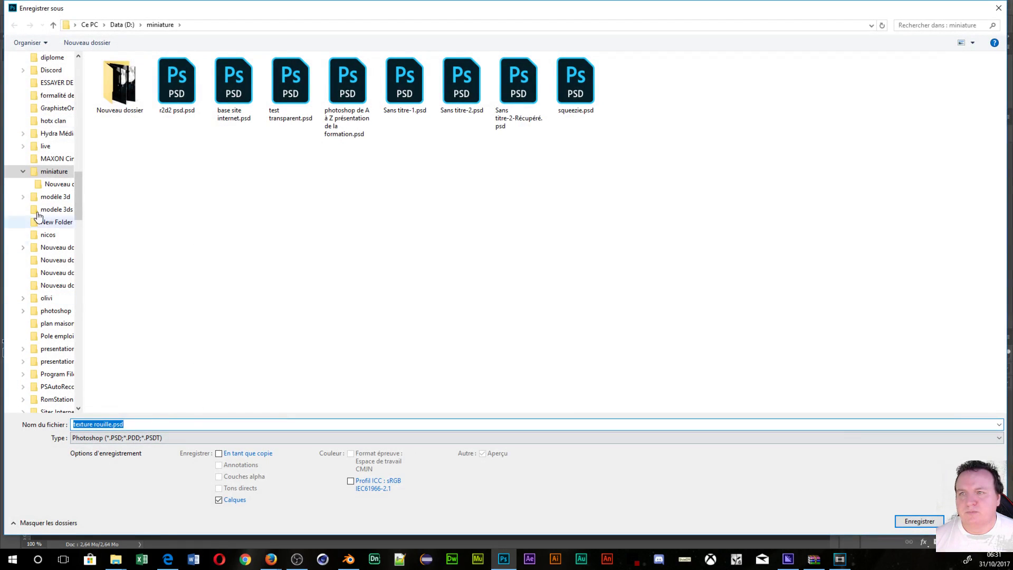
click(104, 24)
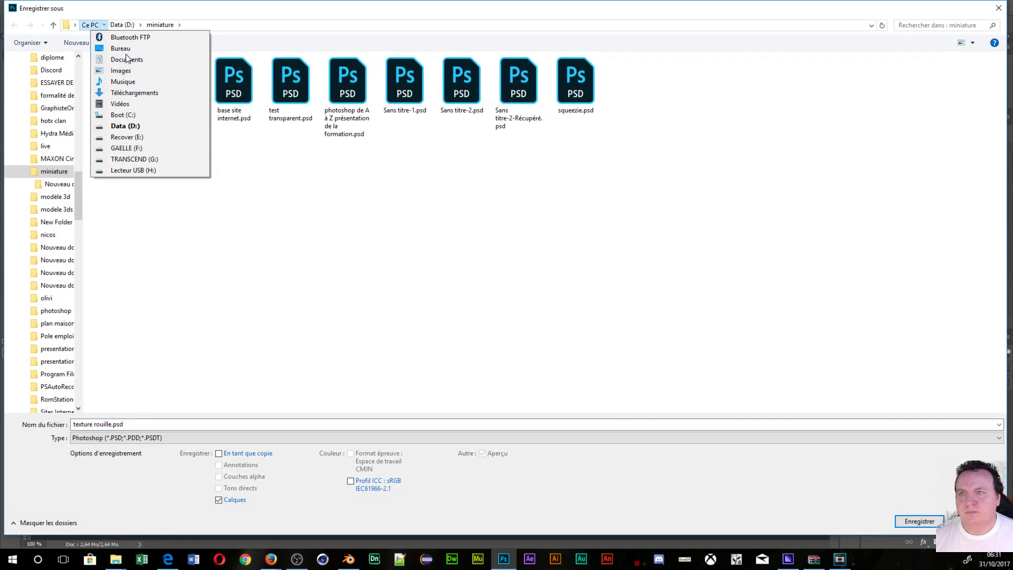
click(113, 47)
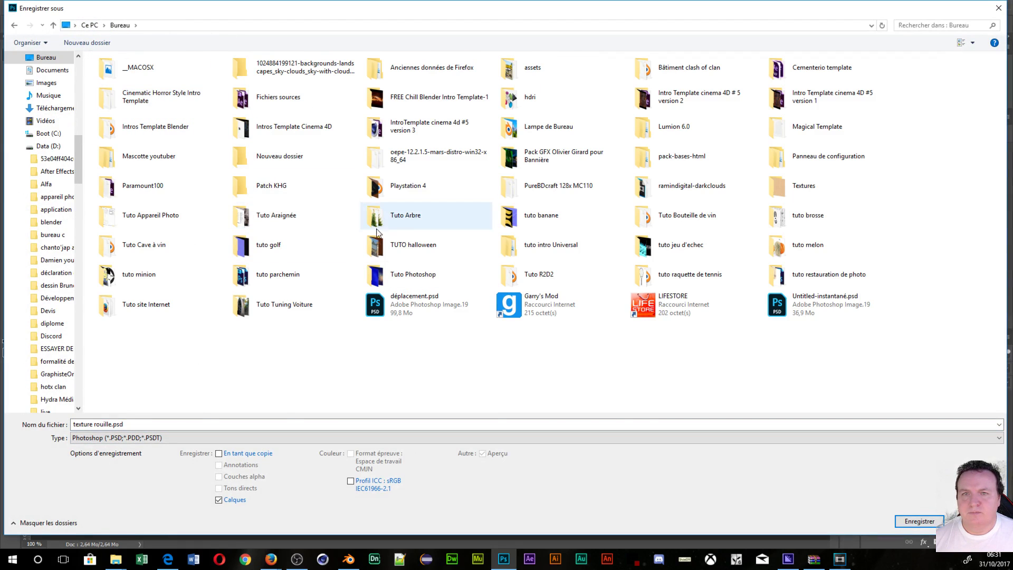
double_click(700, 218)
double_click(119, 84)
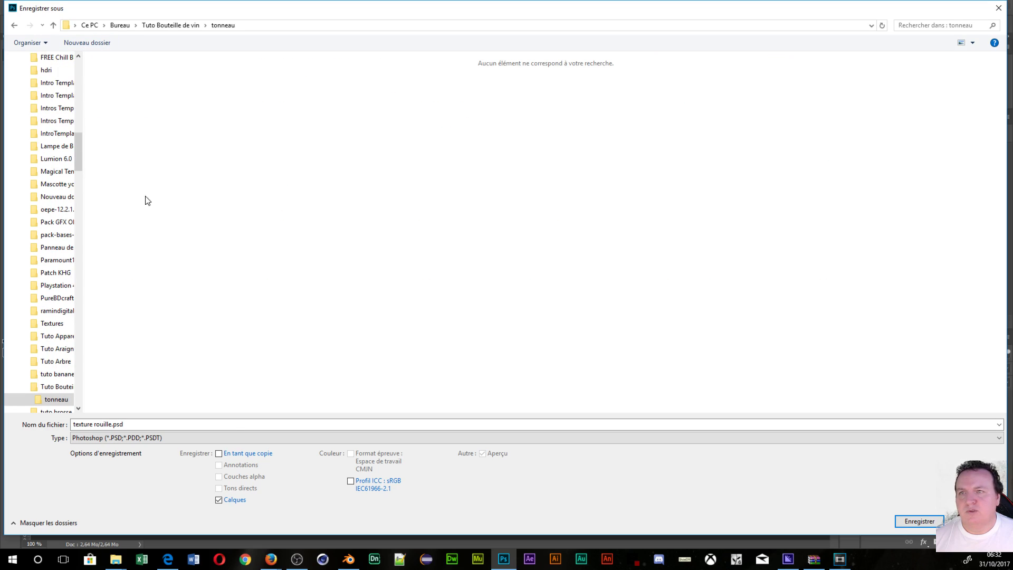
Step: Save the relief map in JPEG format as texture rouille_spec.jpg, accepting the default JPEG options
click(190, 424)
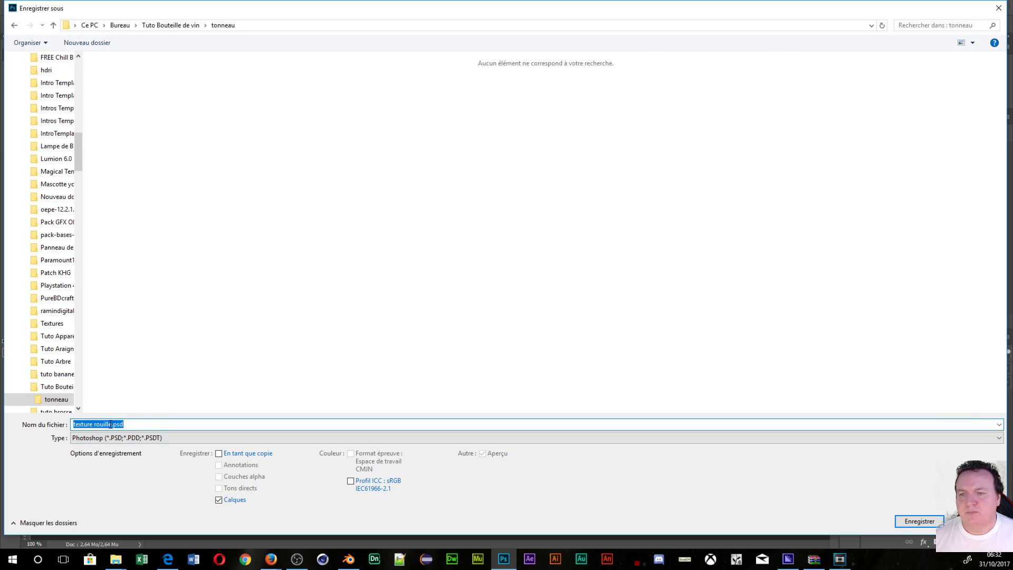
drag(111, 424, 152, 416)
text(_)
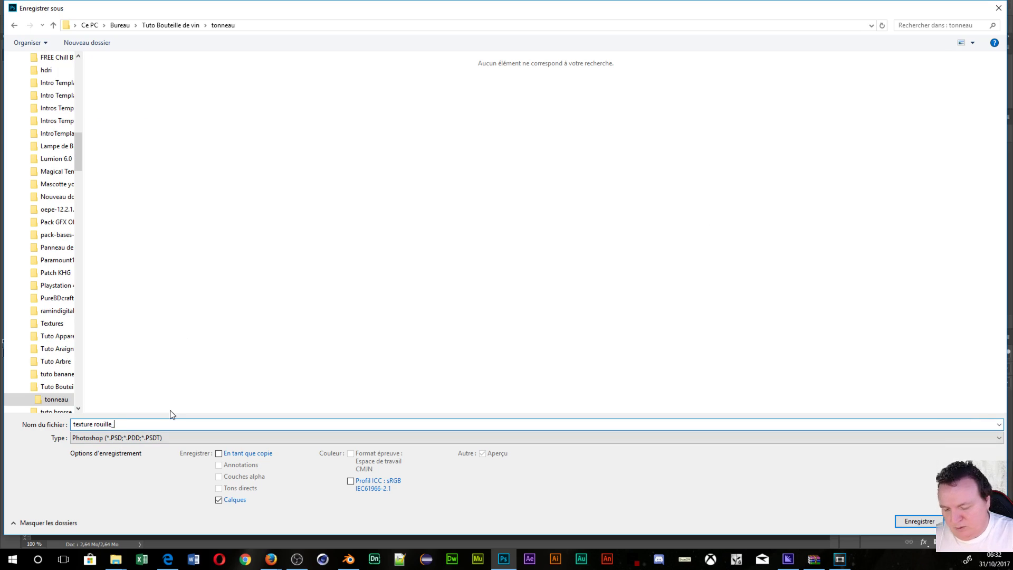
text(spec)
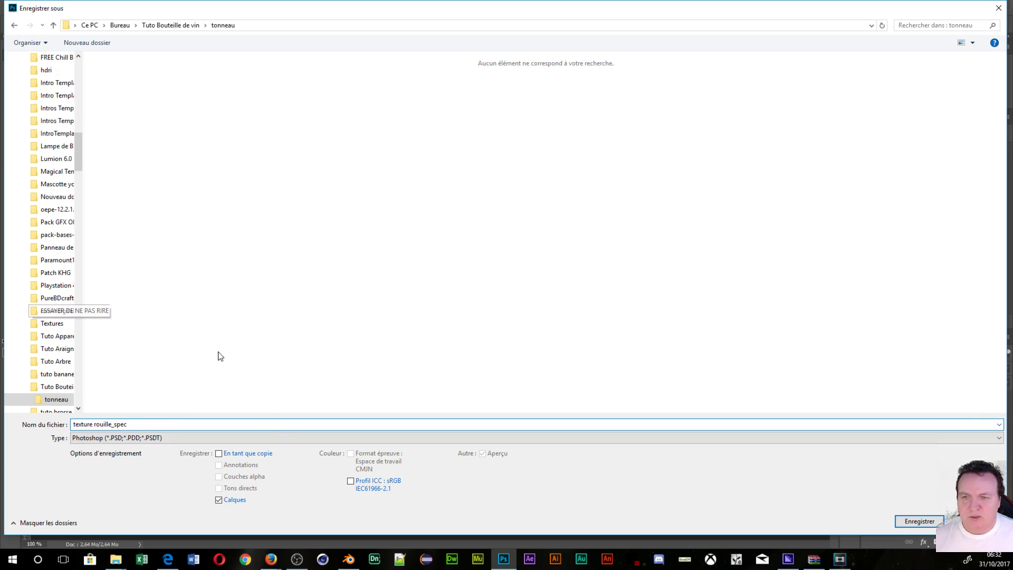
click(281, 439)
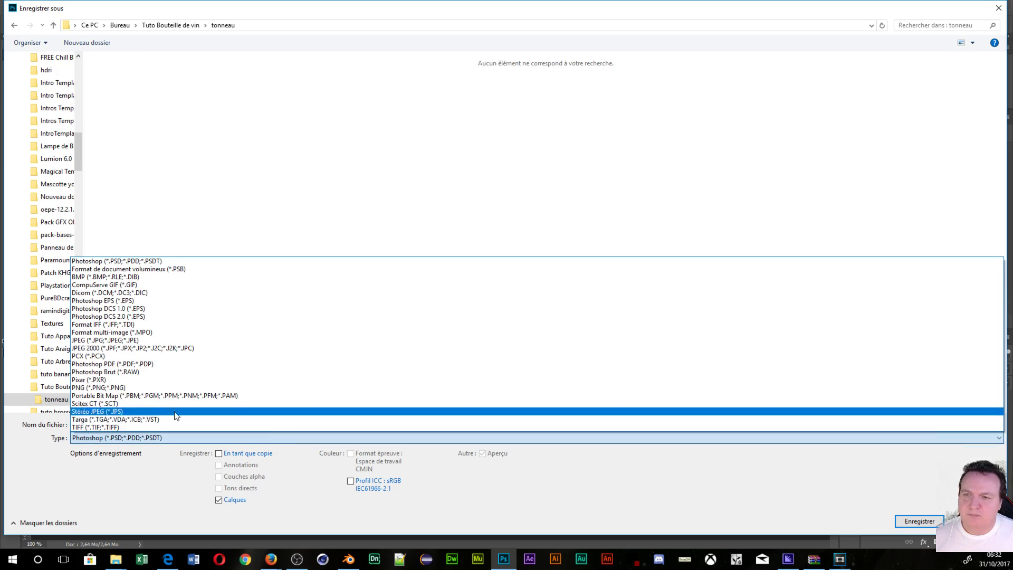
click(121, 341)
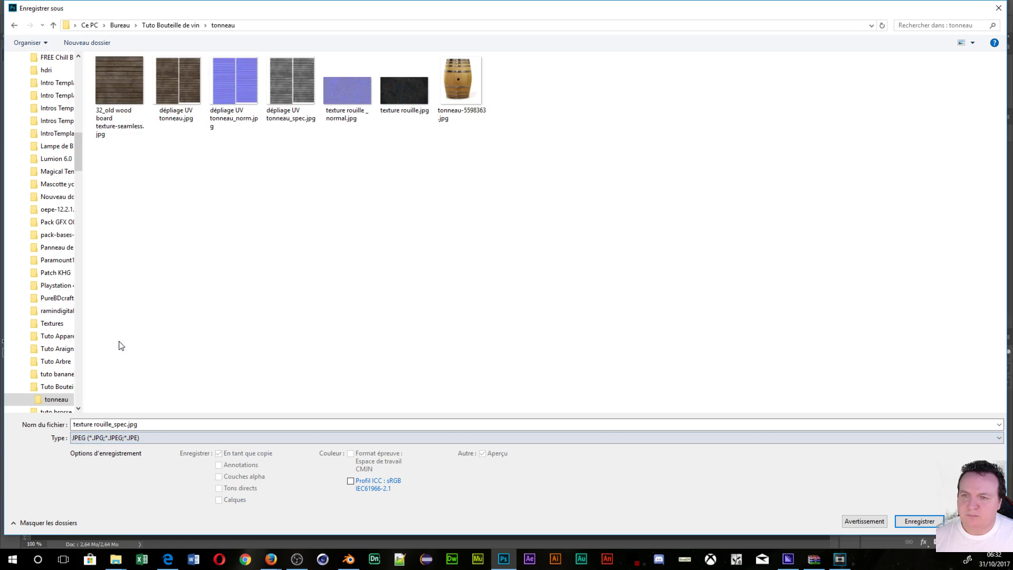
click(917, 521)
click(333, 125)
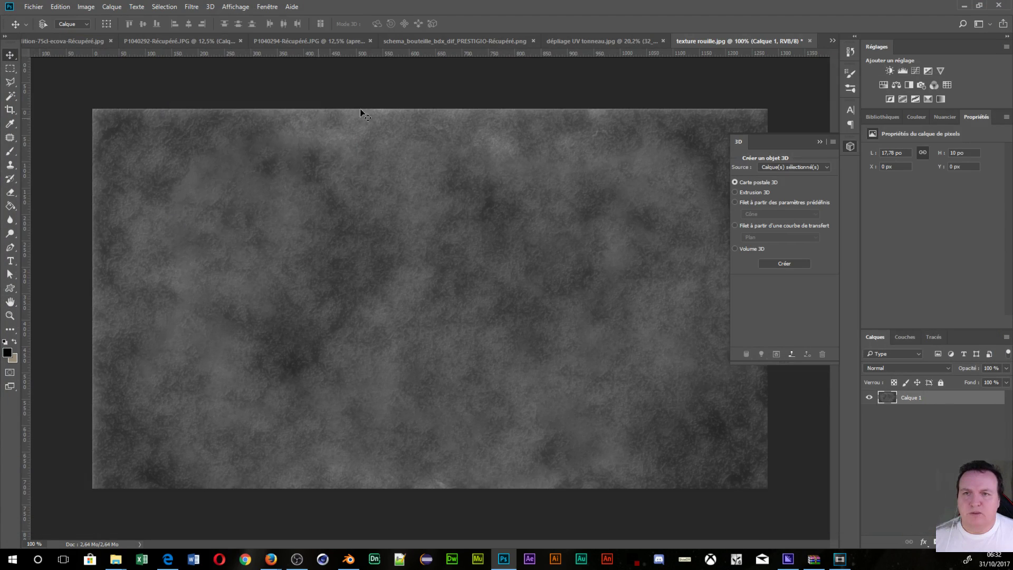
Step: Switch to Blender, select the barrel's uppermost metal ring, Anneau Métallique.001, and put it in Edit Mode
key(alt+Tab)
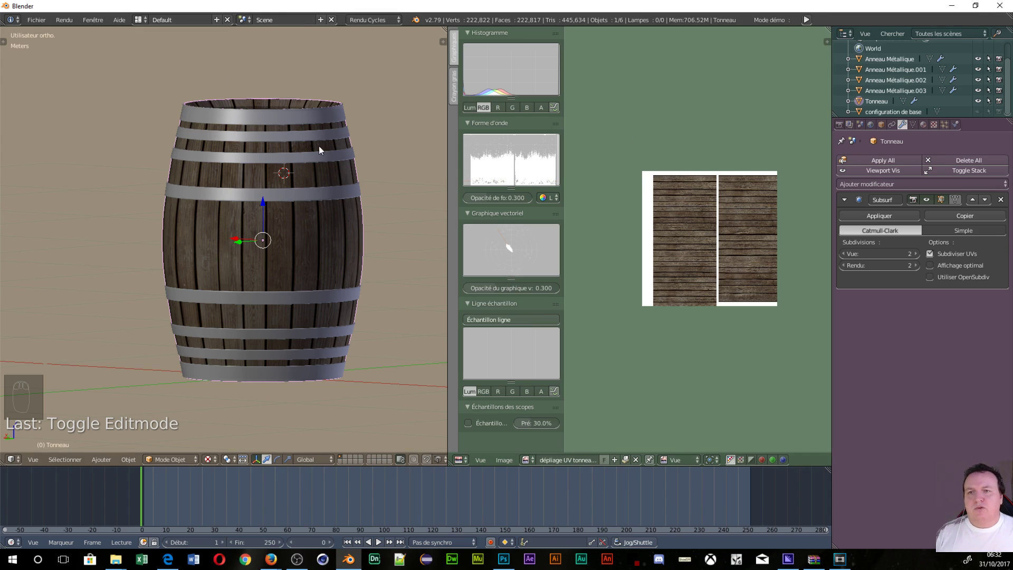
middle_drag(308, 195, 211, 237)
scroll(212, 235, up, 4)
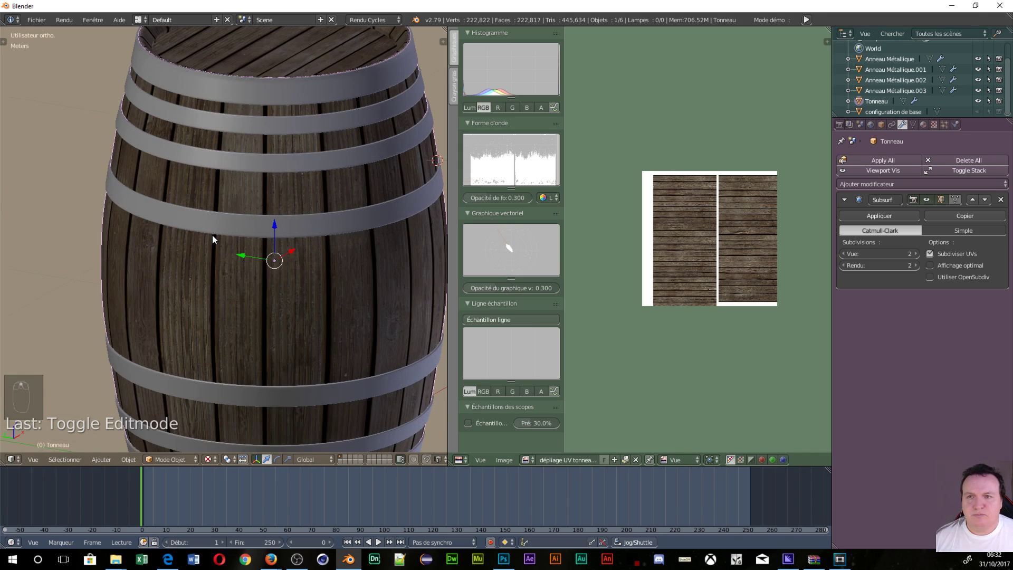
scroll(212, 236, down, 3)
right_click(277, 138)
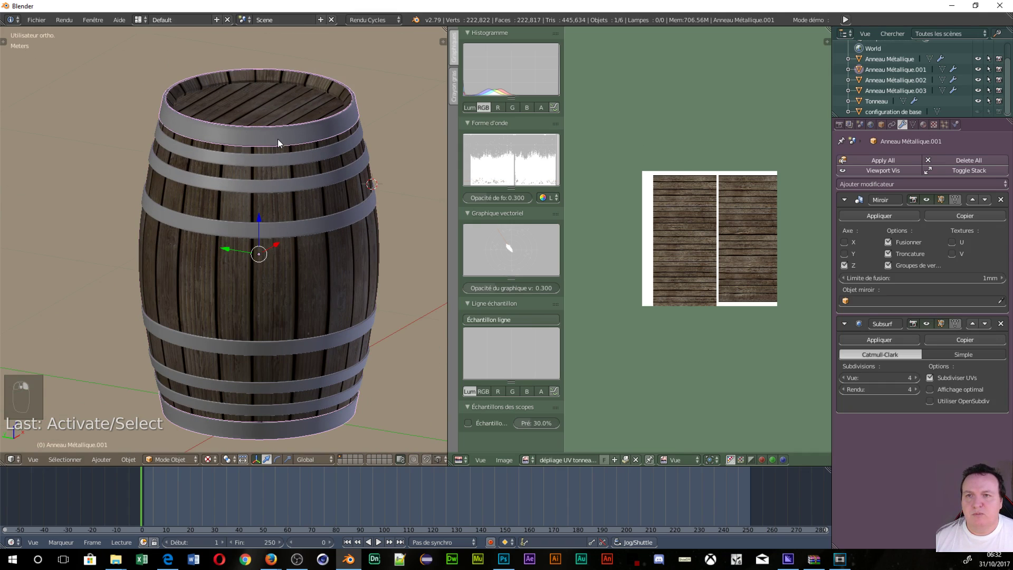
middle_drag(296, 172, 324, 159)
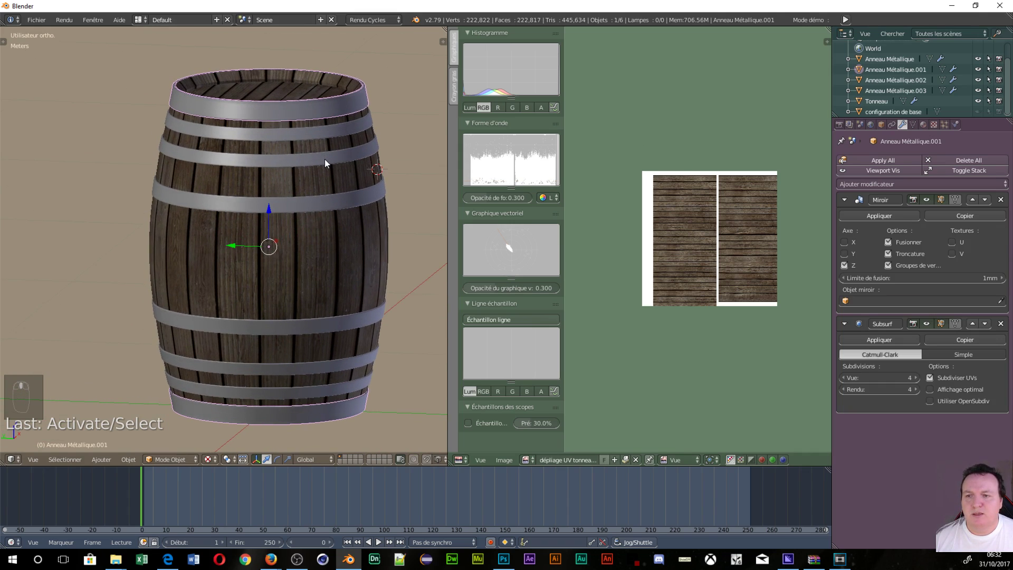
key(Tab)
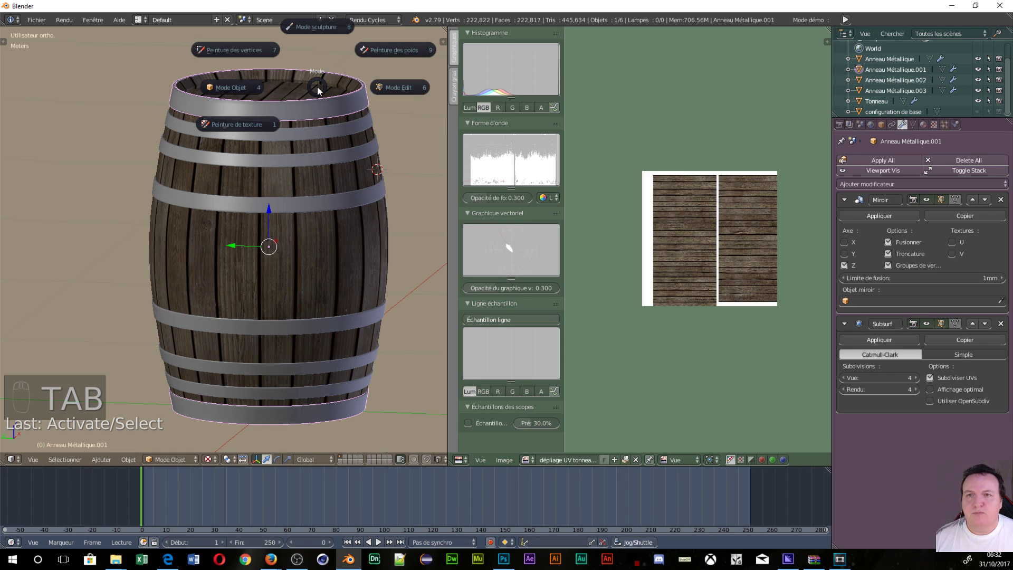
click(406, 90)
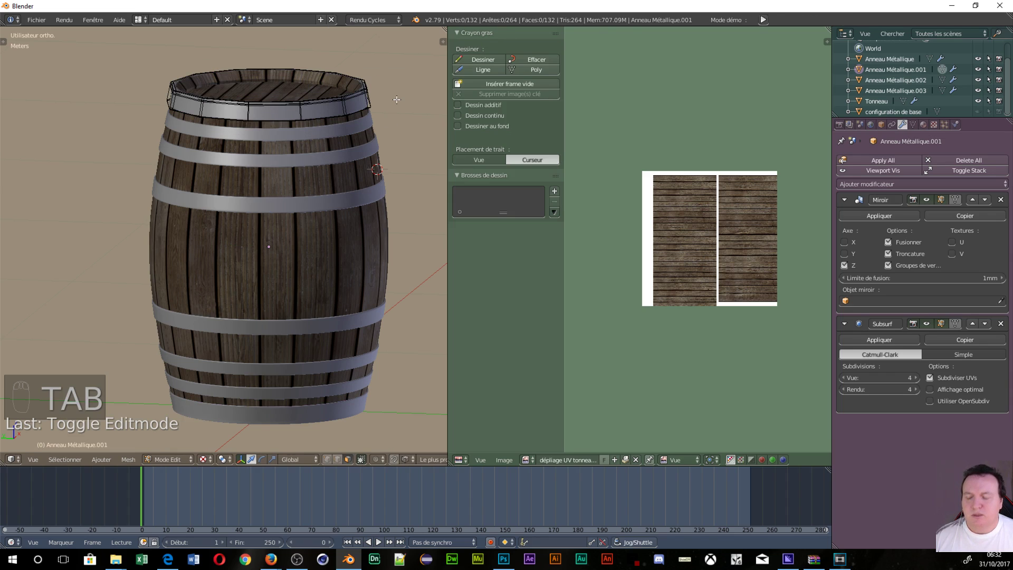
Step: Select the ring's entire mesh and unwrap it with a cylindrical projection (Projection cylindrique)
key(a)
key(a)
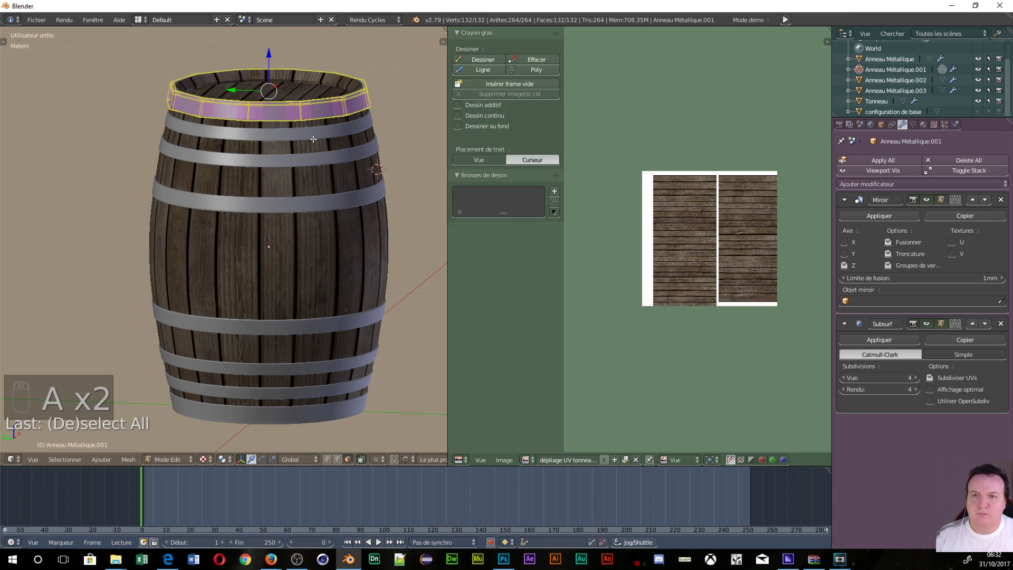
key(u)
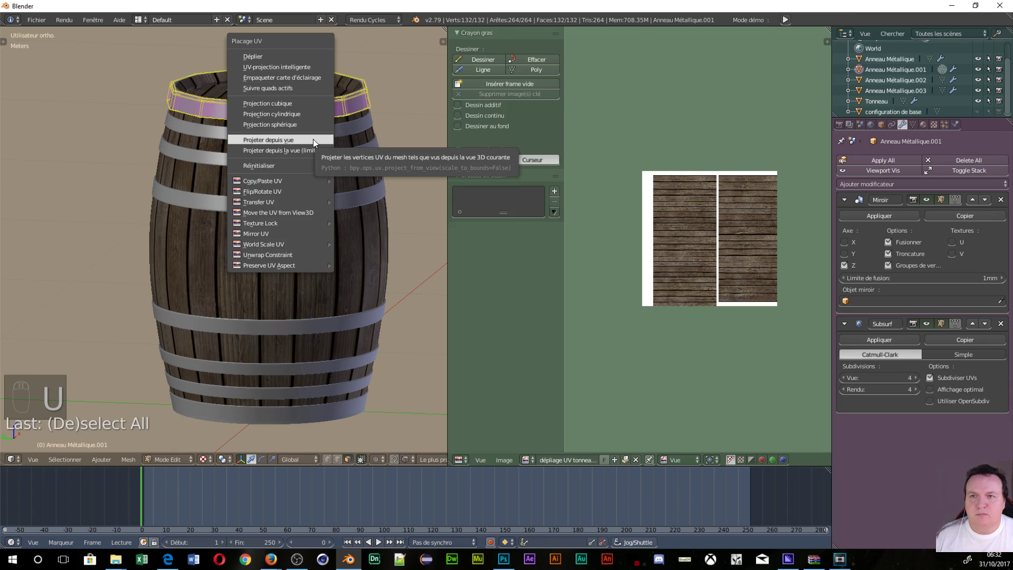
click(302, 113)
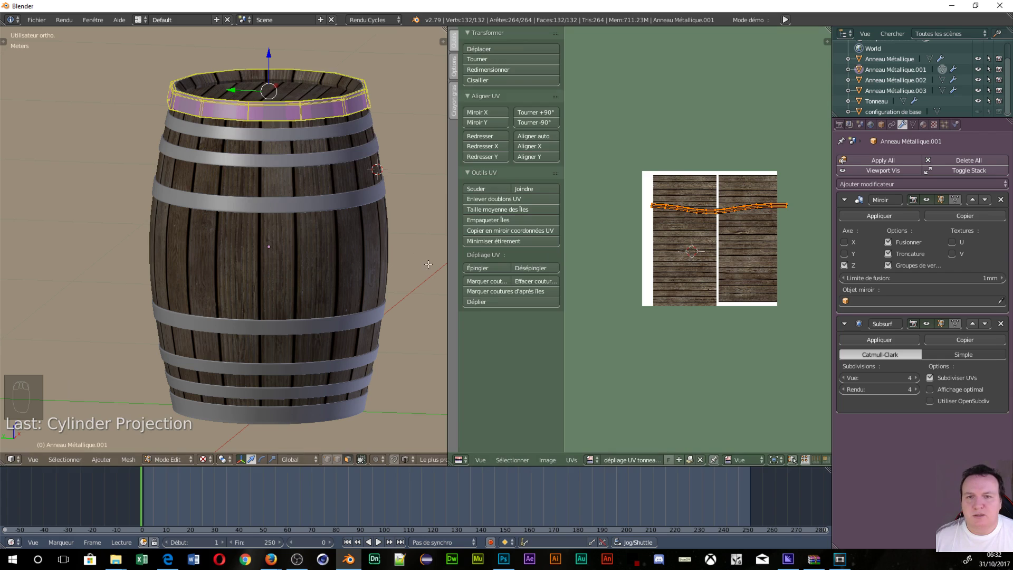
Step: Try copying mirrored UV coordinates and auto-aligning the ring's UVs
click(494, 230)
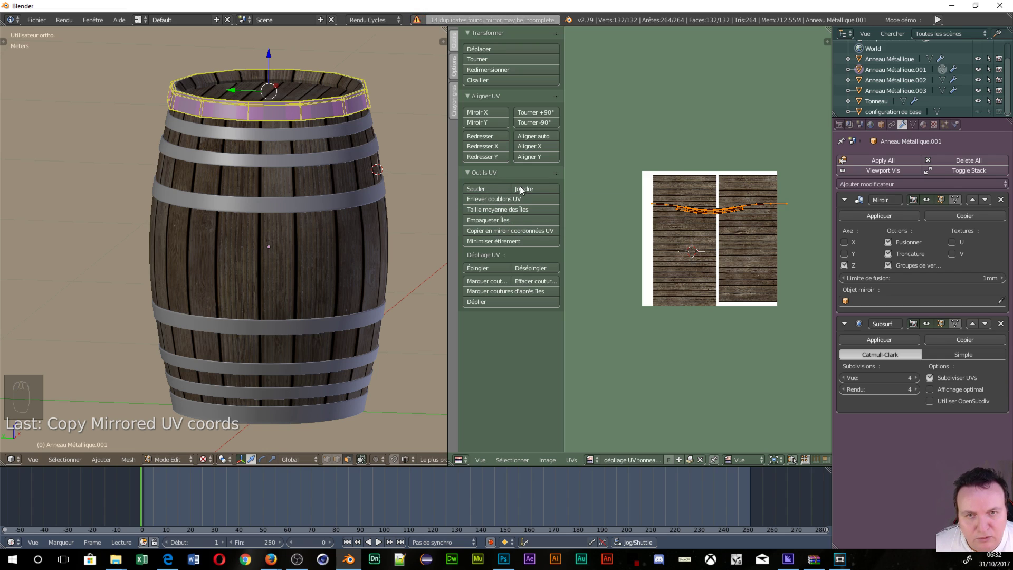
click(536, 135)
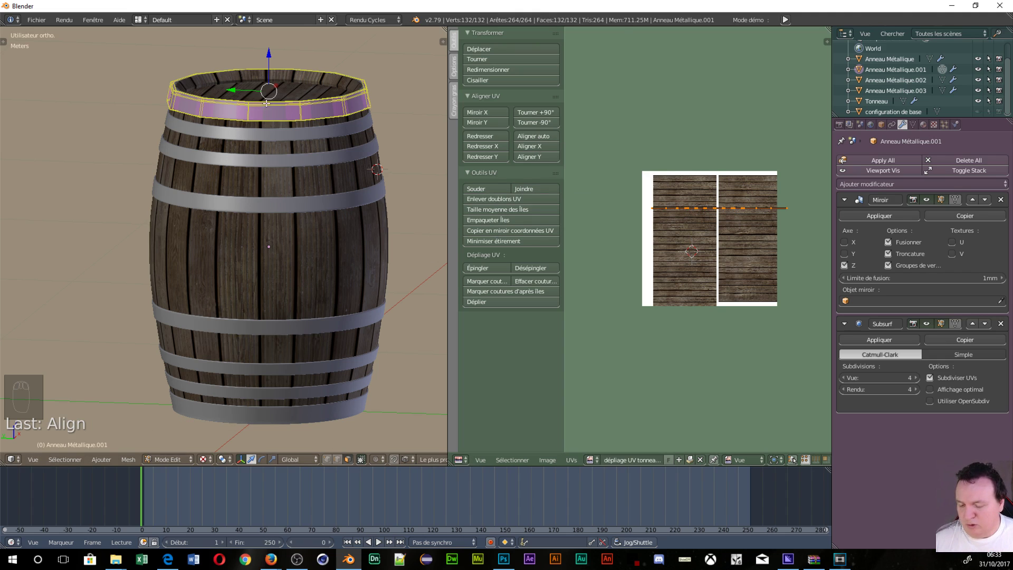
Step: Try the standard unwrap (Déplier) on the ring, replacing it with a cylindrical projection
key(u)
click(255, 38)
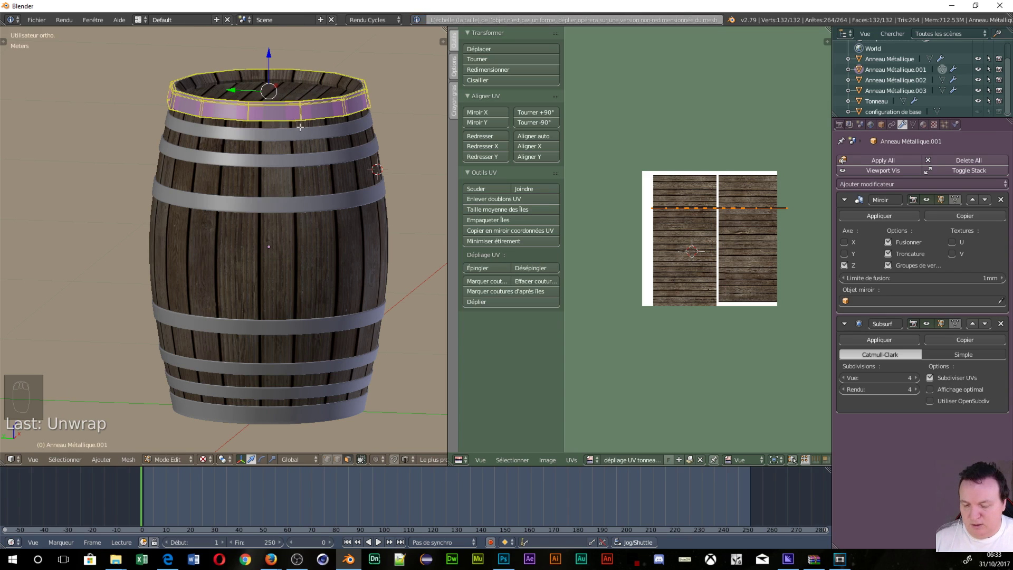
key(u)
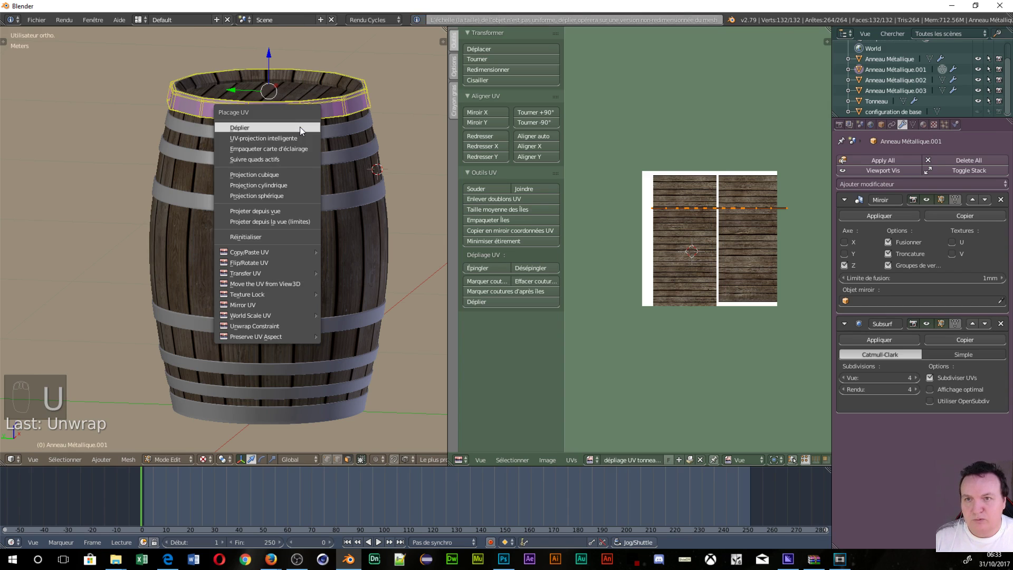
click(286, 184)
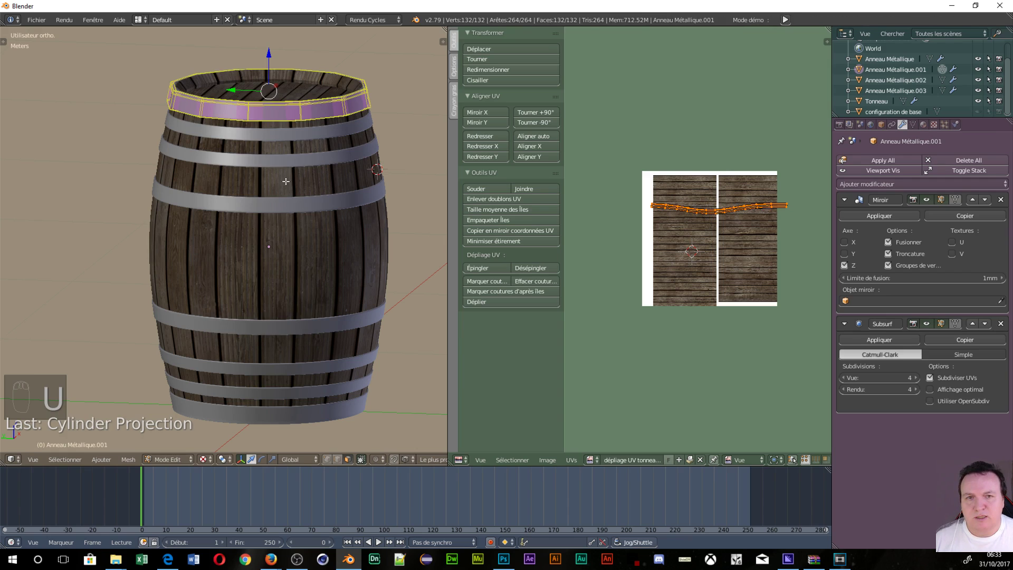
Step: Try auto-aligning the projected UVs again, replacing the flattened result with a fresh cylindrical projection
click(531, 136)
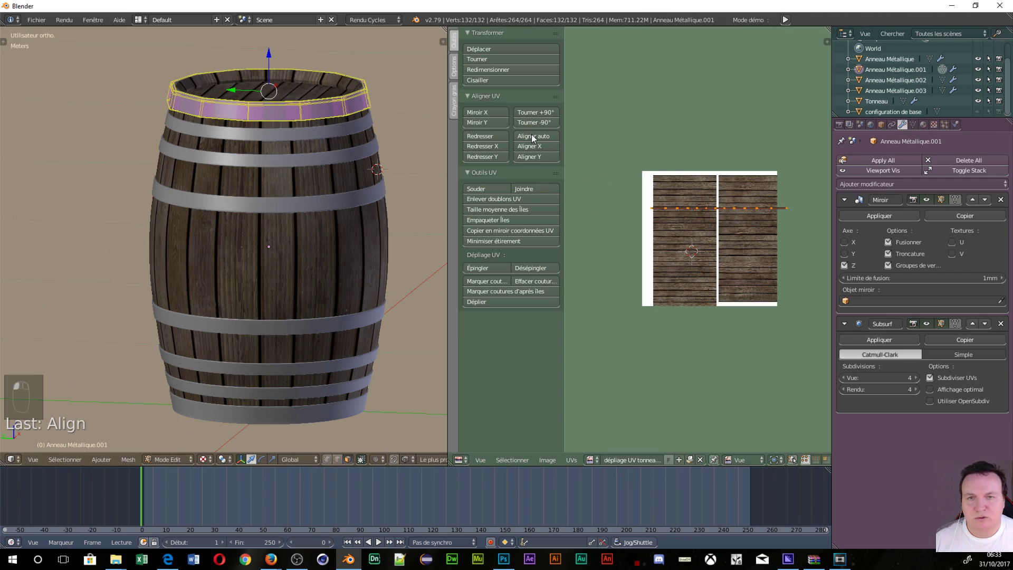
key(u)
click(257, 184)
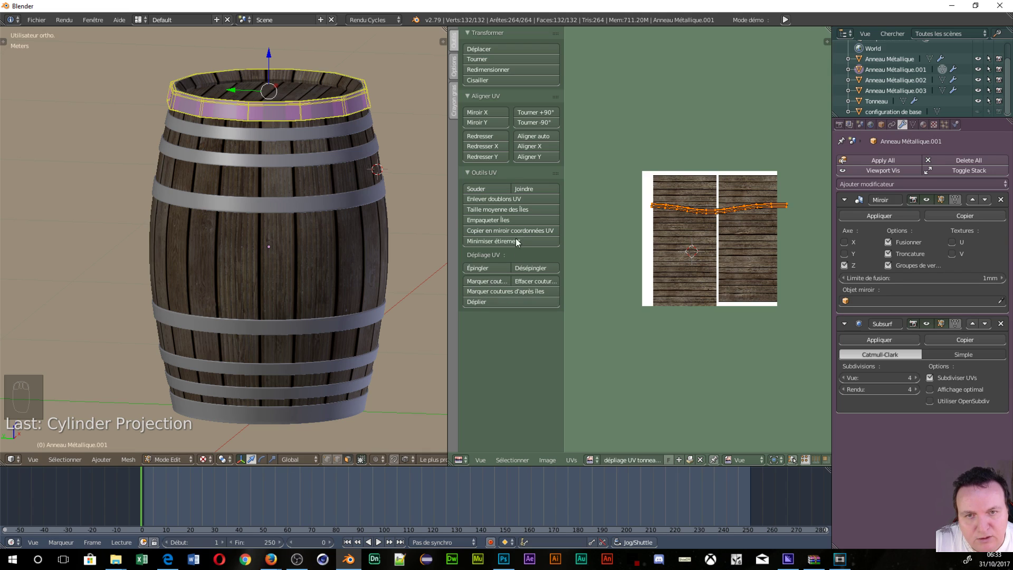
Step: Apply small resize, shear, rotate and move transforms to the ring's UV layout, shifting it slightly lower on the wood image
click(486, 70)
click(495, 83)
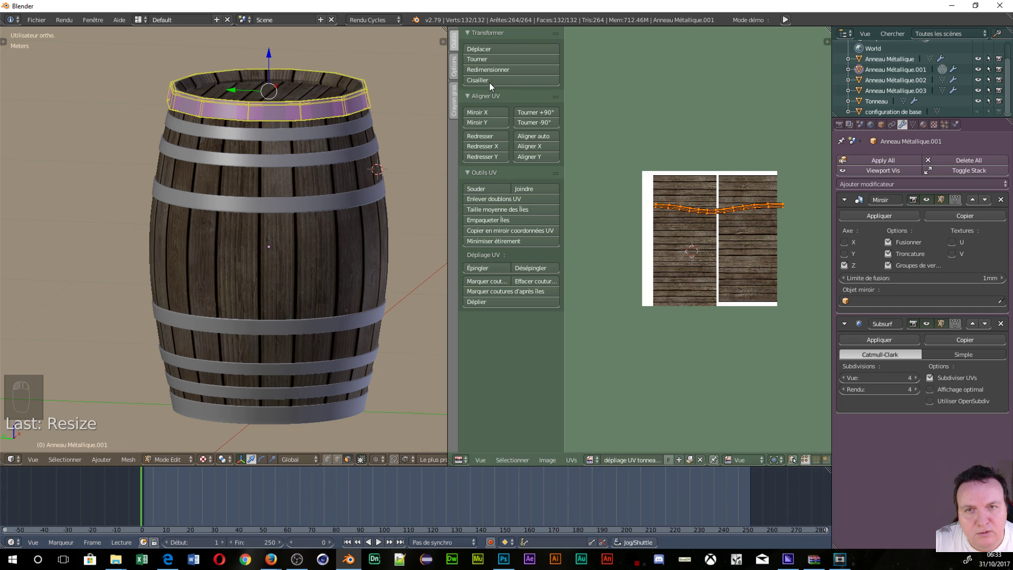
click(486, 81)
click(480, 71)
click(479, 59)
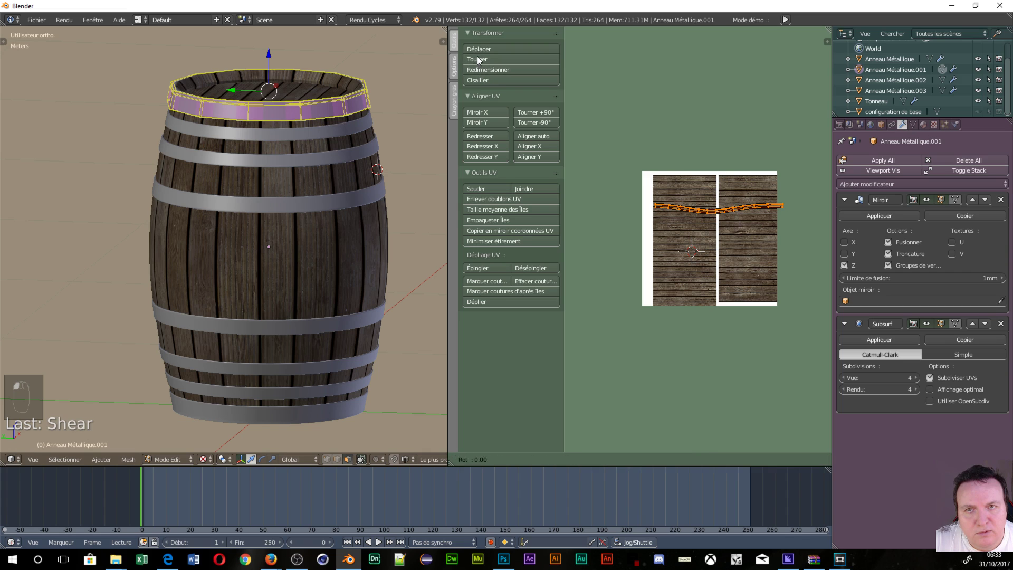
click(479, 49)
click(480, 49)
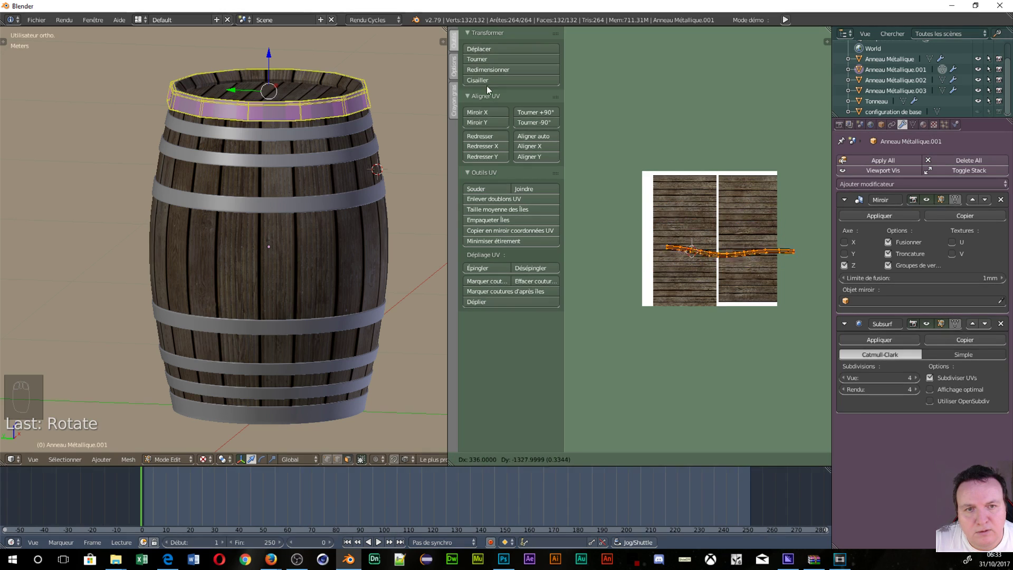
click(481, 62)
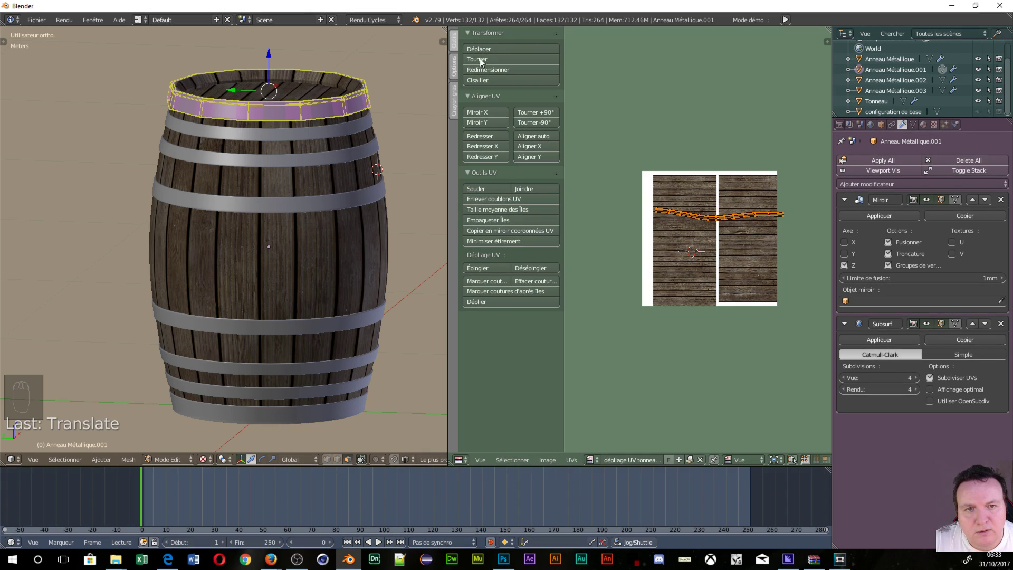
Step: Straighten the ring's UVs (Redresser) and run Minimize Stretch (Minimiser étirement) on them
click(487, 136)
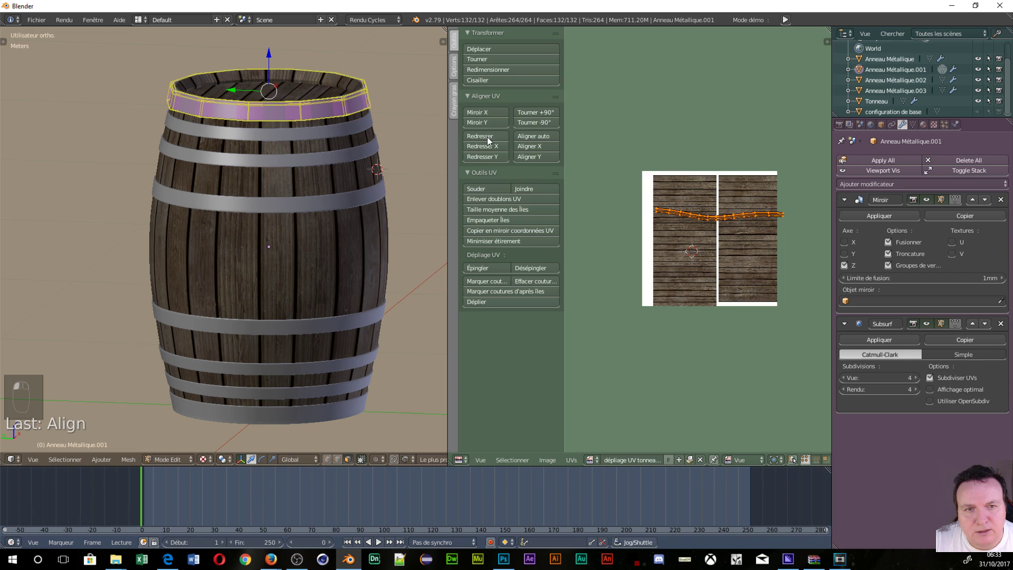
click(488, 136)
click(524, 241)
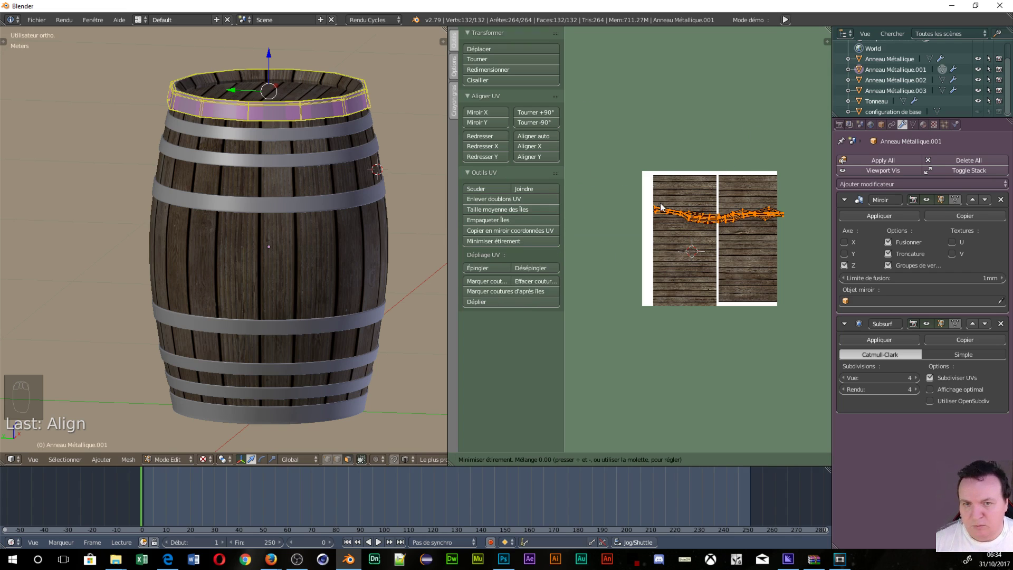
click(436, 167)
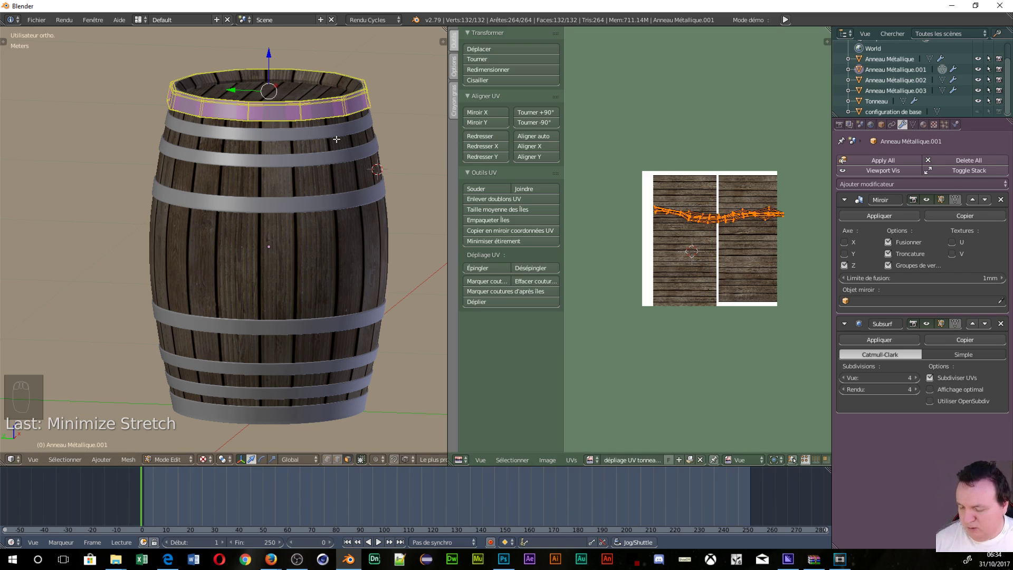
Step: Open the UV mapping methods for the selected ring mesh
key(u)
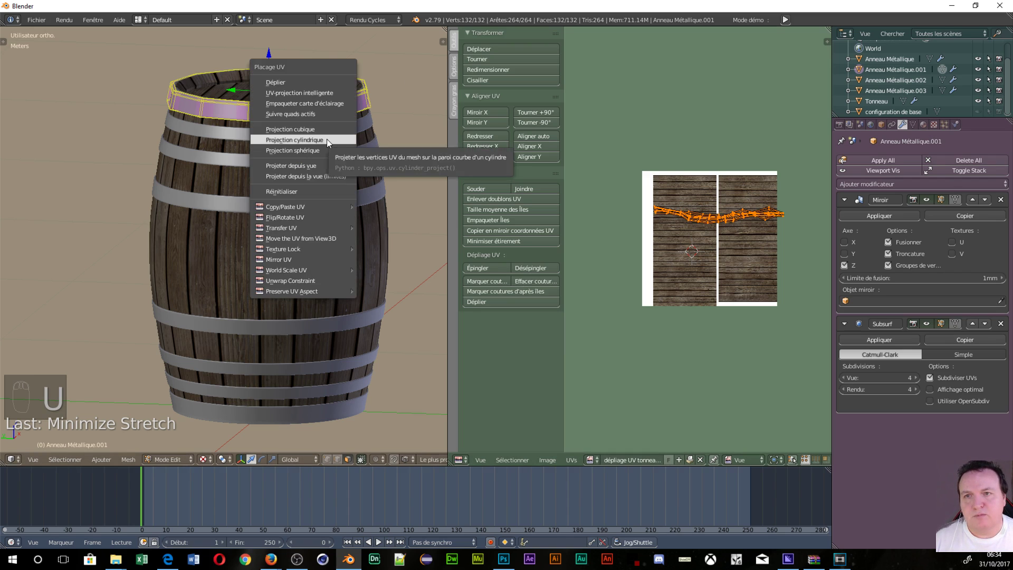
Step: Unwrap the barrel's selected top metal ring with a cylindrical UV projection
click(327, 139)
click(453, 65)
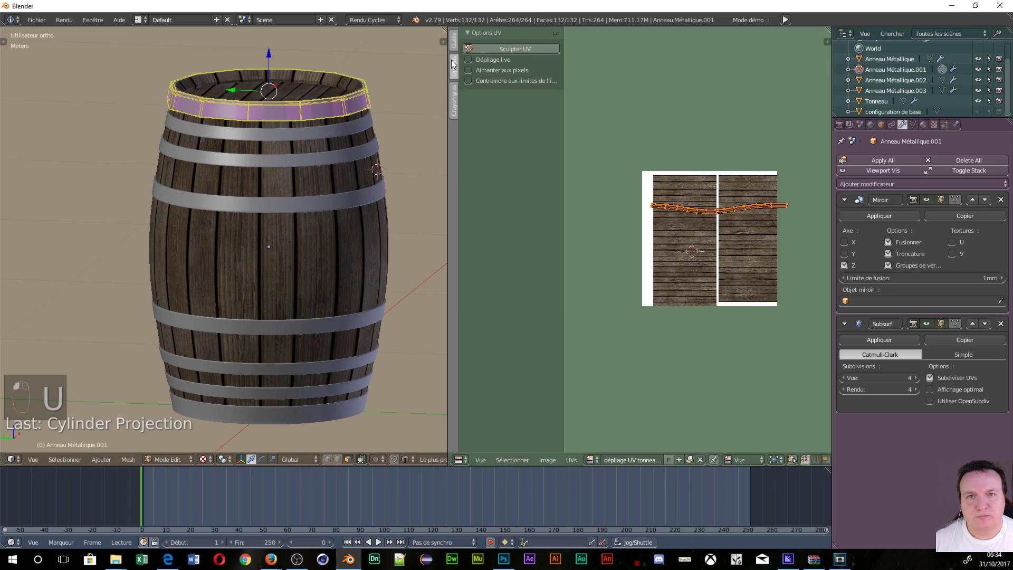
click(455, 103)
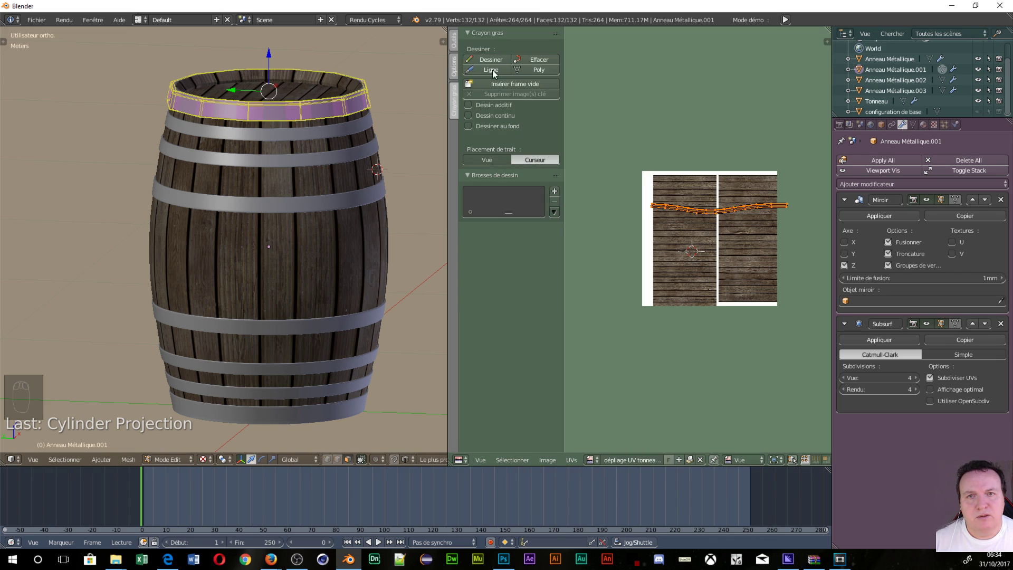
click(453, 68)
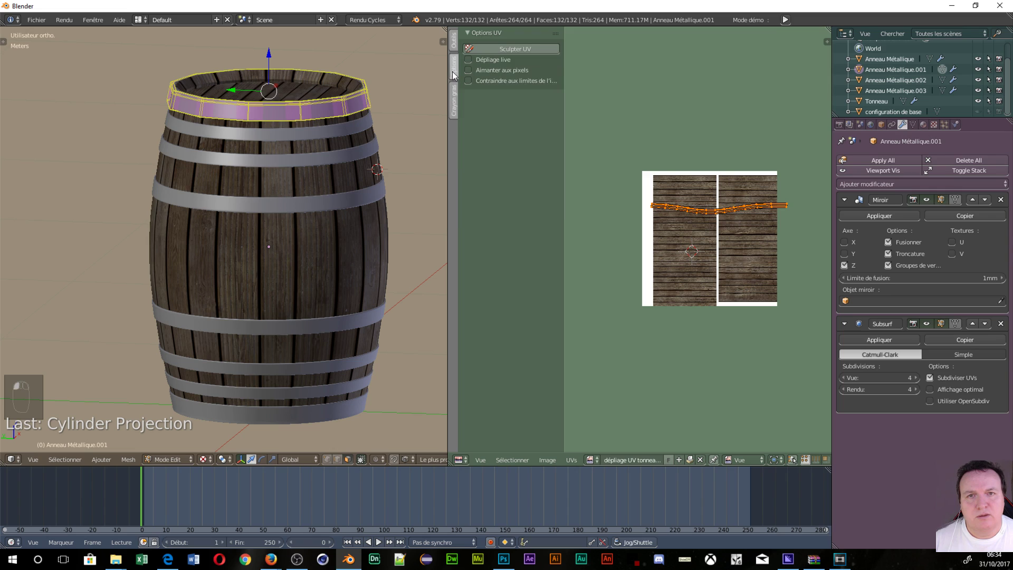
click(453, 42)
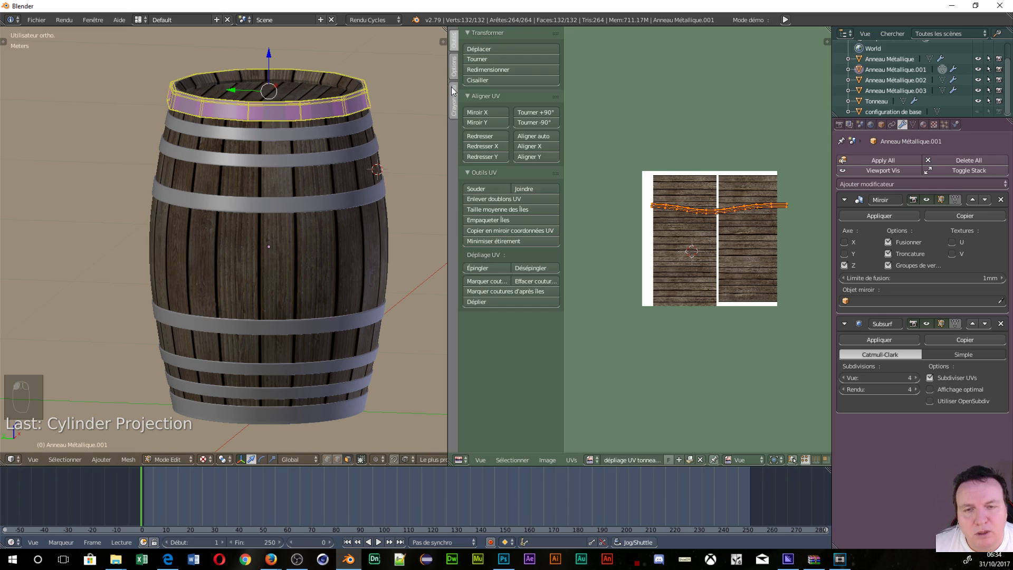
click(493, 200)
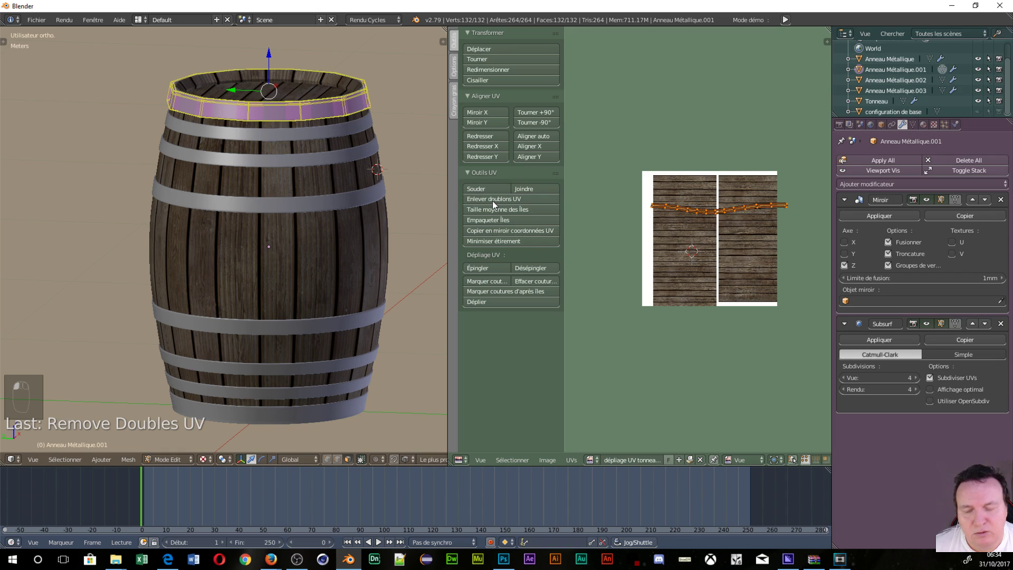
key(ctrl+z)
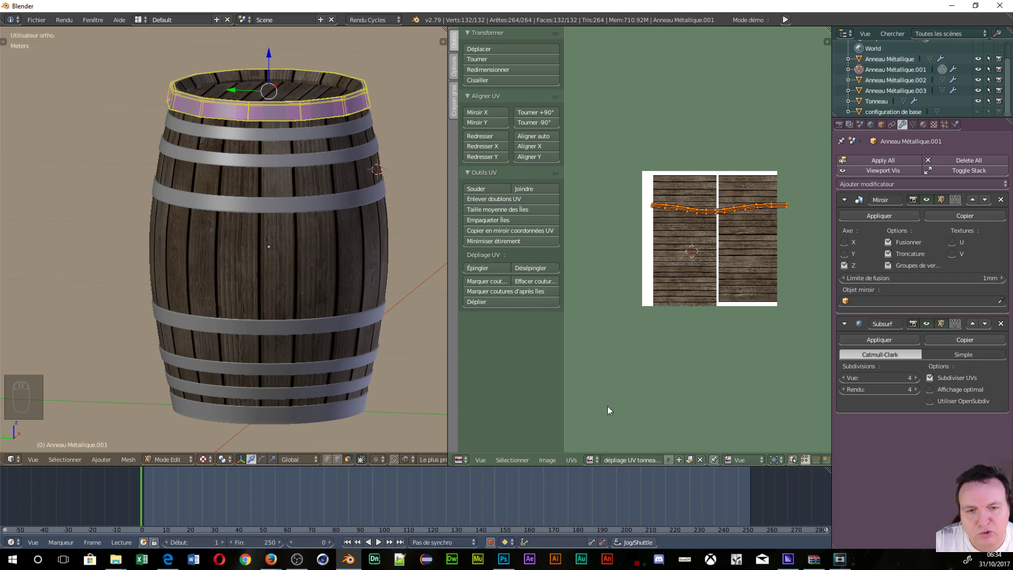
Step: Switch the UV editor area to the node editor and create a new material for the metal ring
click(465, 461)
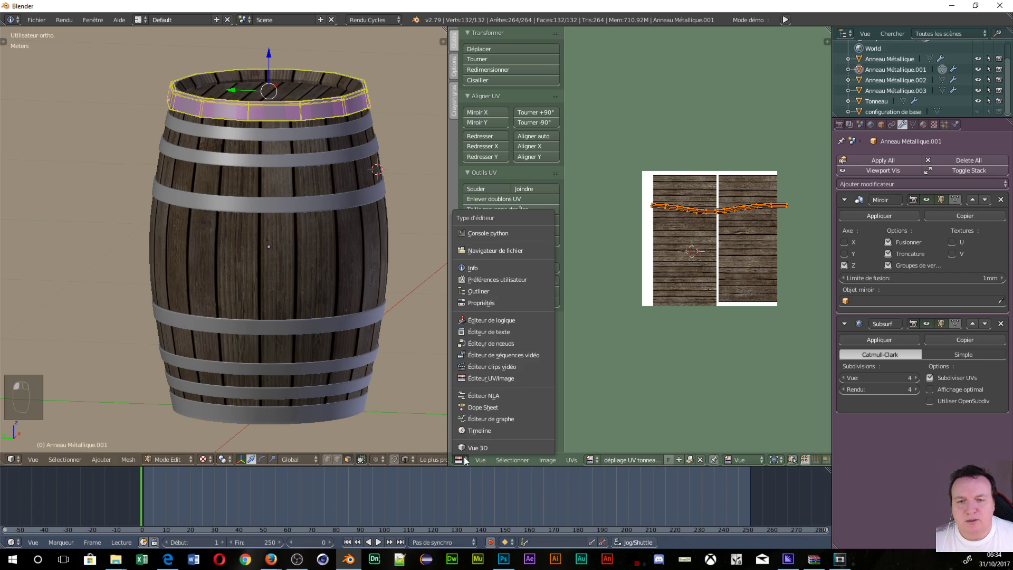
click(518, 332)
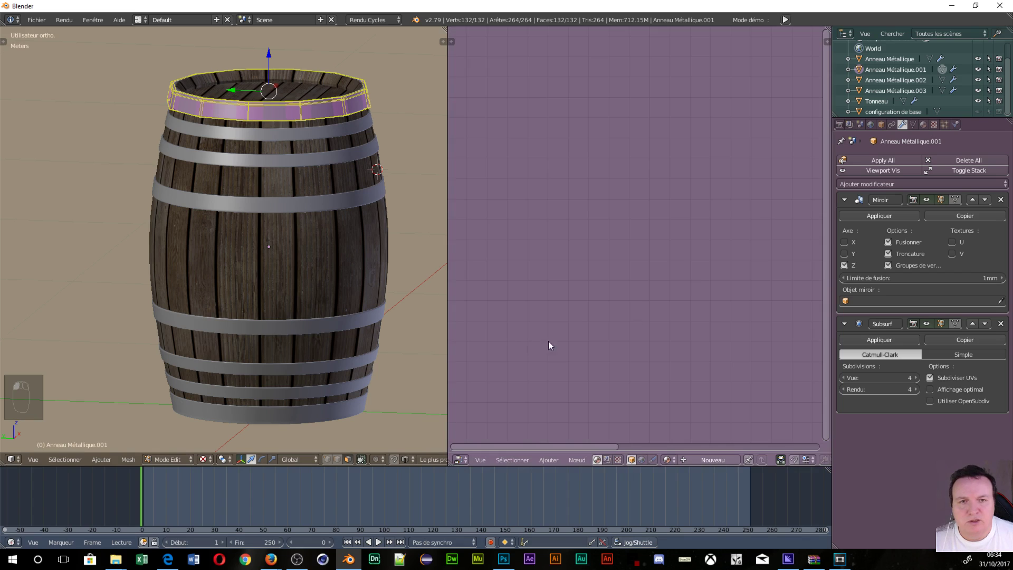
click(713, 460)
key(Home)
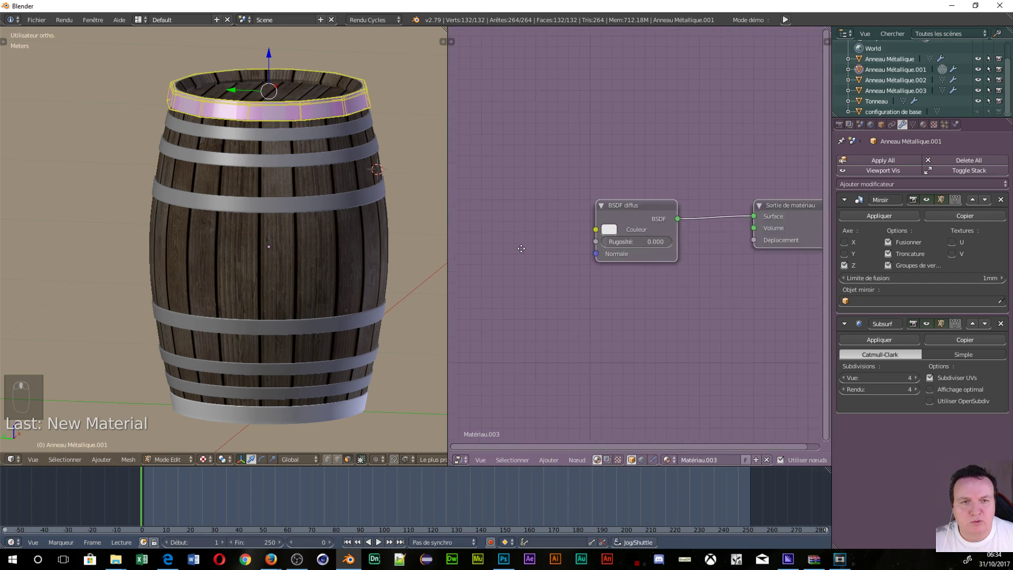
Step: Replace the BSDF diffus node with a BSDF brillant node linked to the material output's Surface input
click(558, 199)
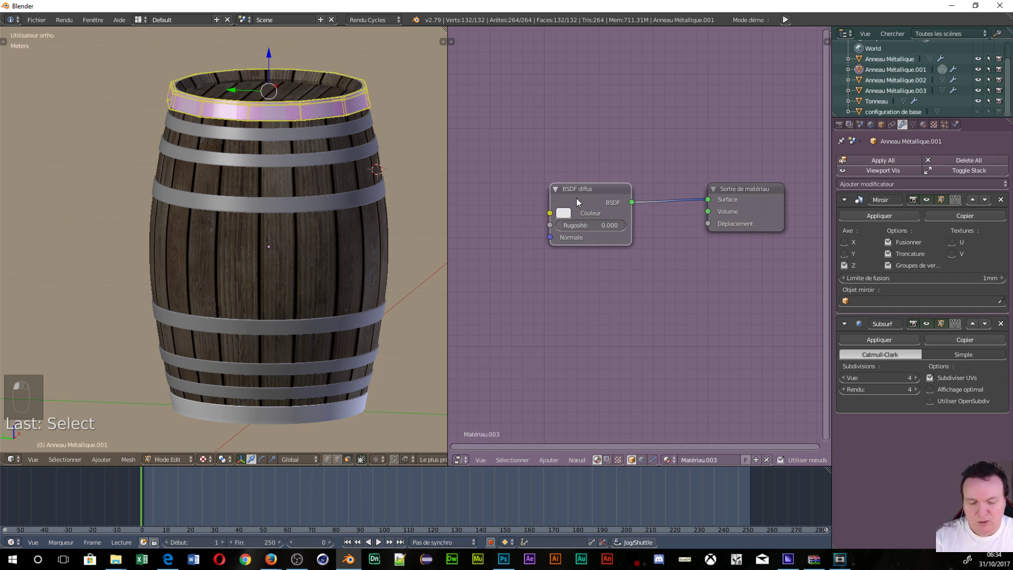
key(Delete)
key(shift+a)
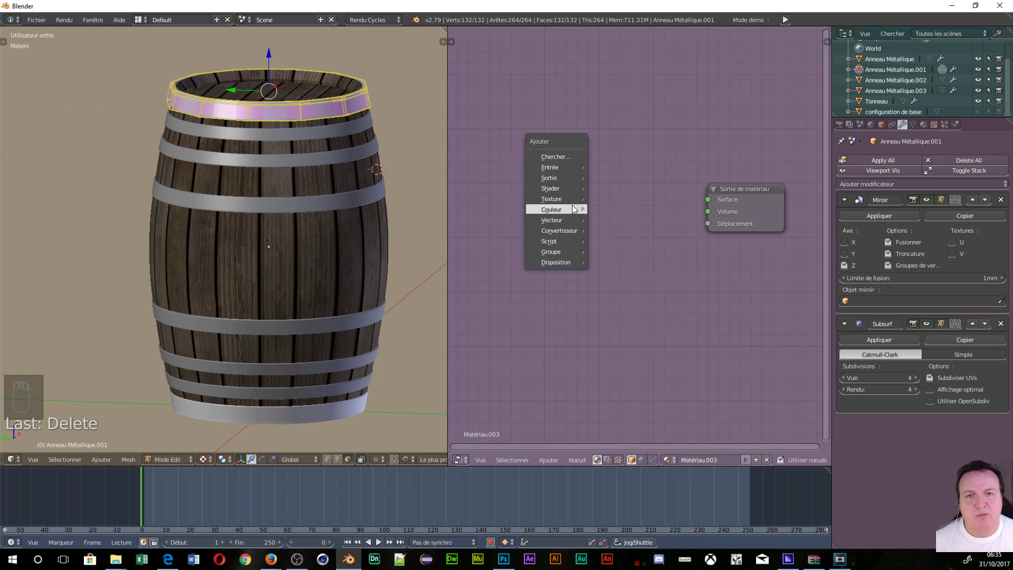
mouse_move(562, 188)
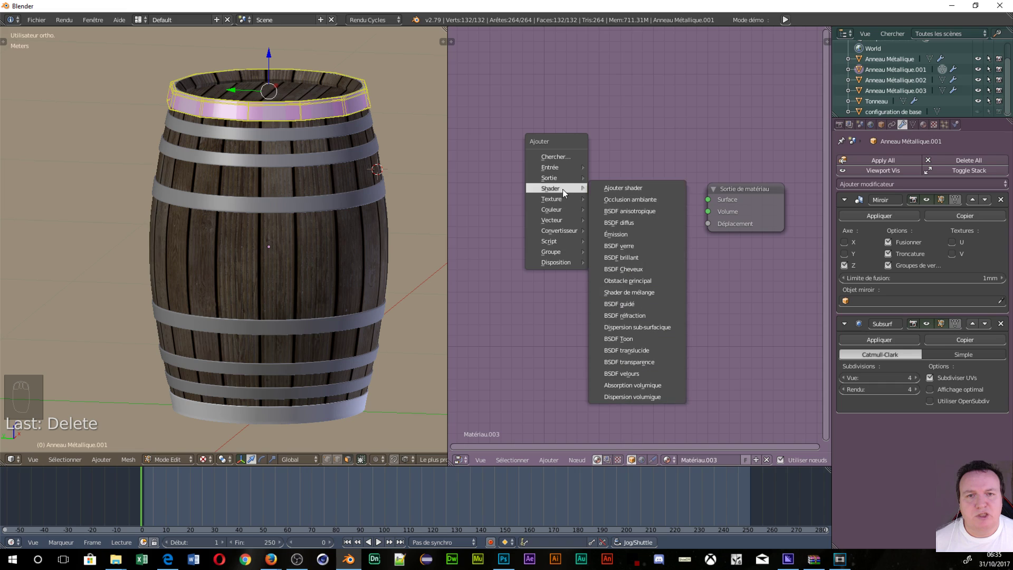
click(615, 257)
click(627, 154)
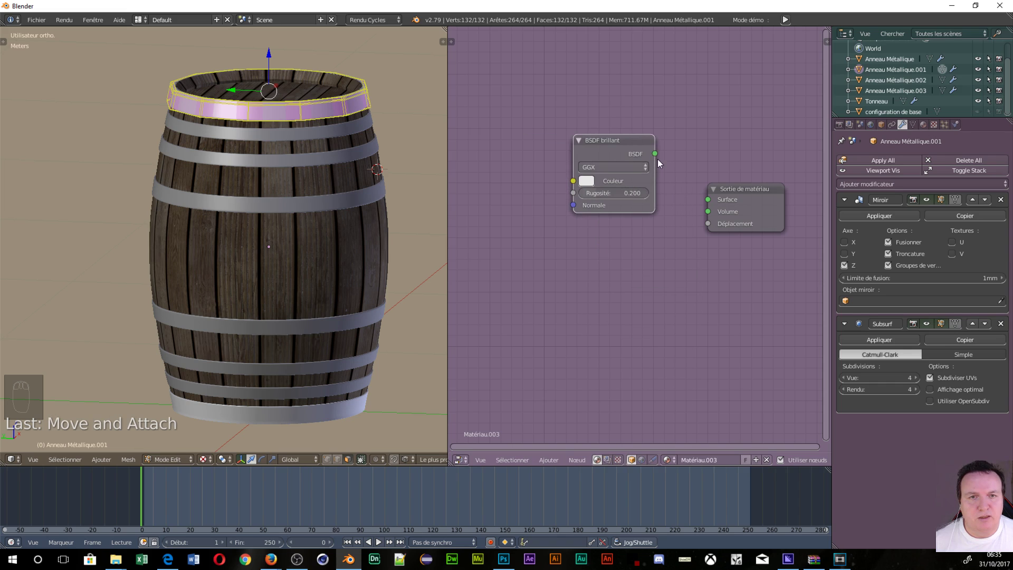
drag(658, 160, 708, 199)
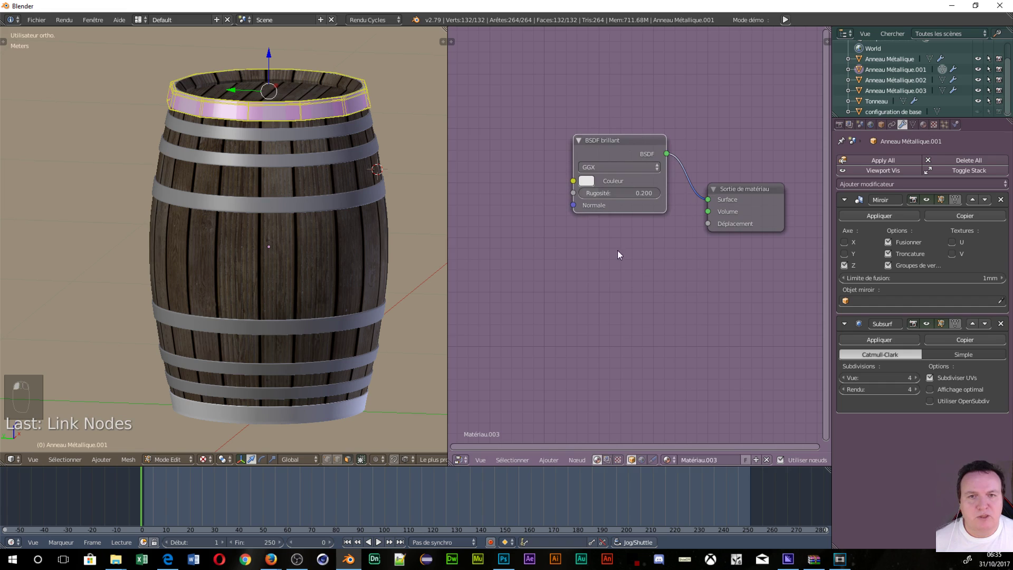
Step: Add a Texture image node ahead of the BSDF brillant node
key(Home)
key(shift+a)
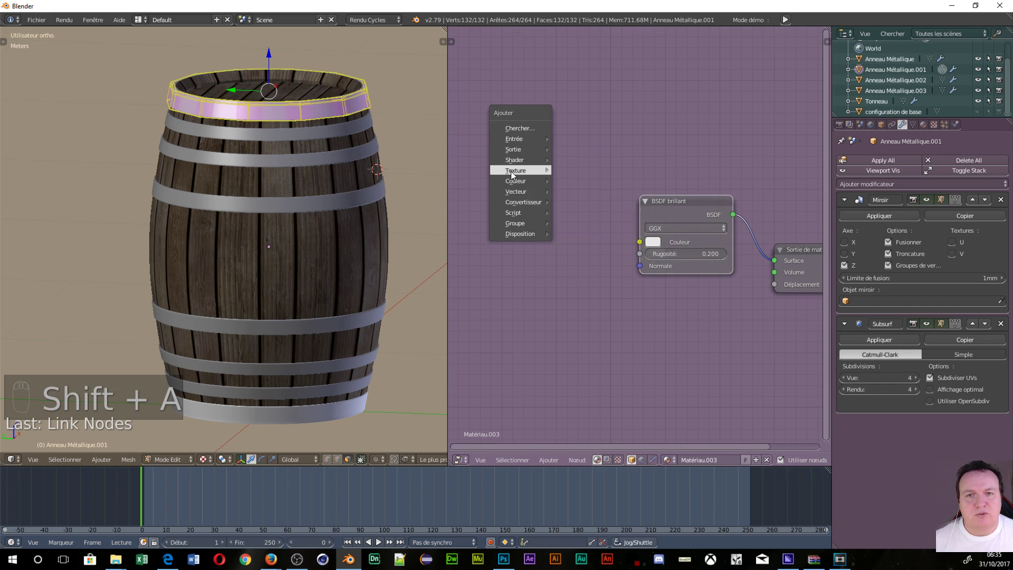
mouse_move(521, 169)
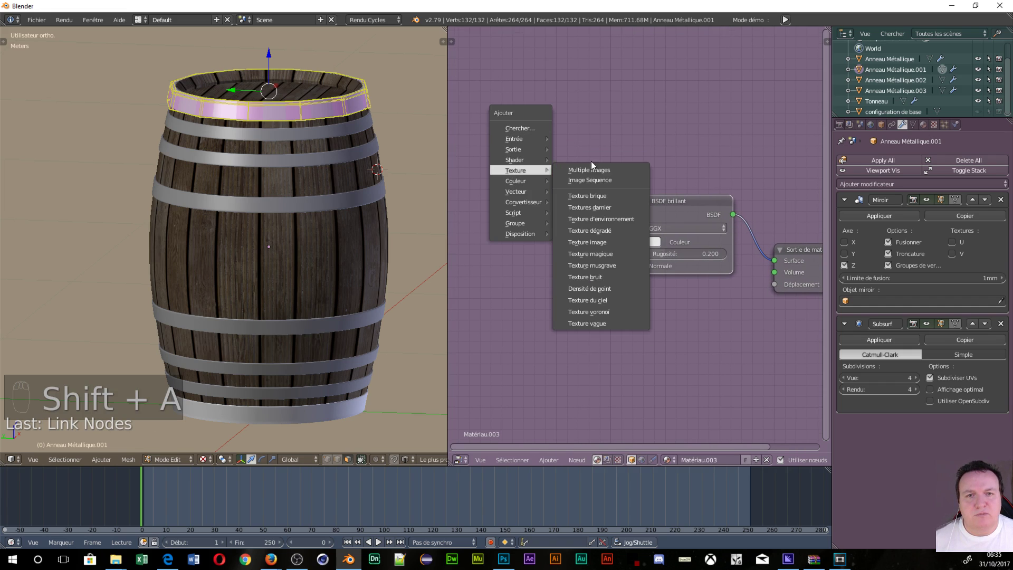
click(587, 242)
click(492, 157)
Step: Load texture rouille.jpg from the tonneau folder into the image texture and link its Couleur output to the BSDF brillant's Couleur input
click(538, 203)
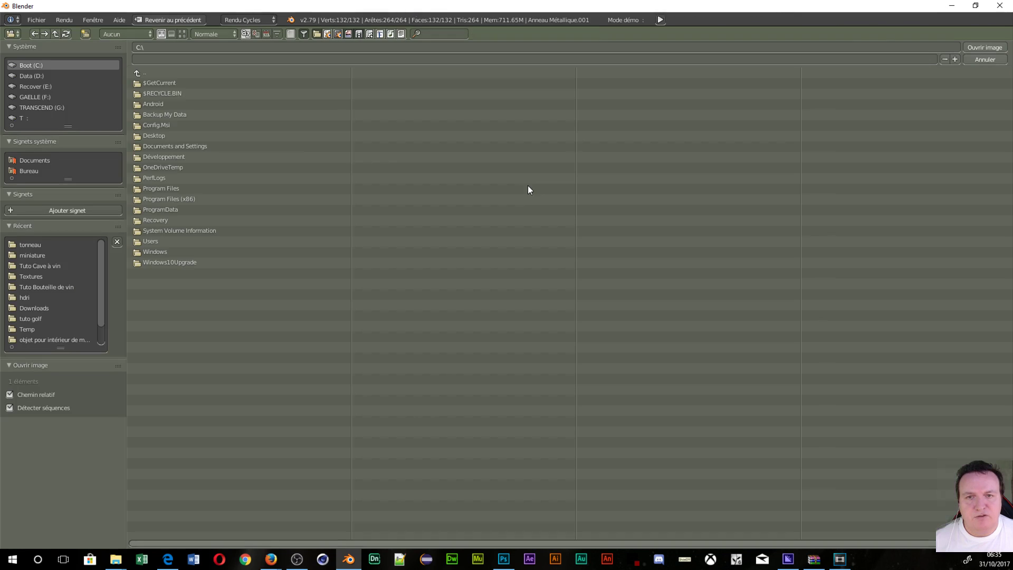
click(48, 244)
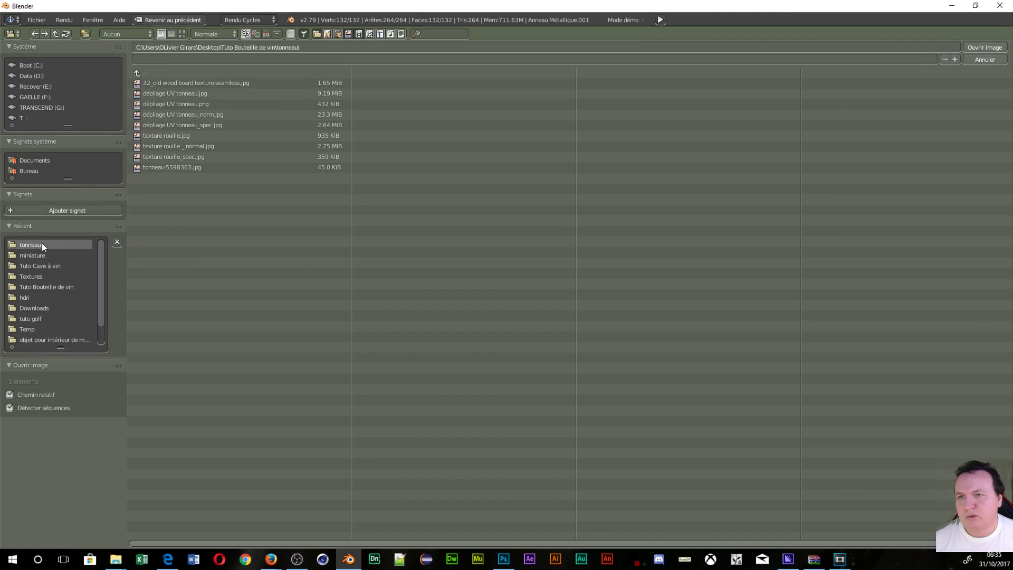
click(182, 33)
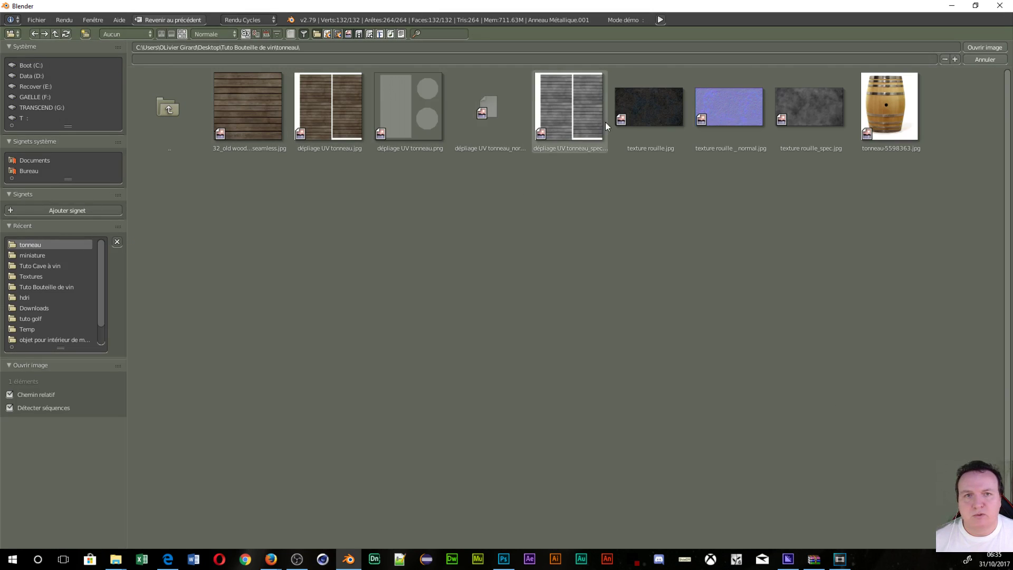
click(652, 140)
click(979, 47)
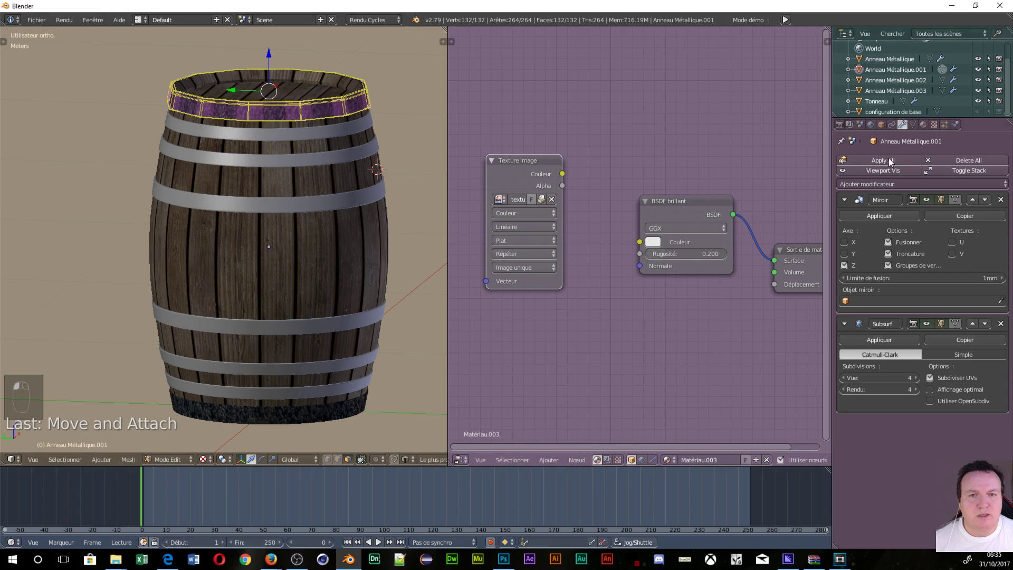
drag(562, 173, 639, 242)
Step: Leave Edit Mode and examine how the rust texture covers the barrel's top ring
scroll(309, 168, up, 4)
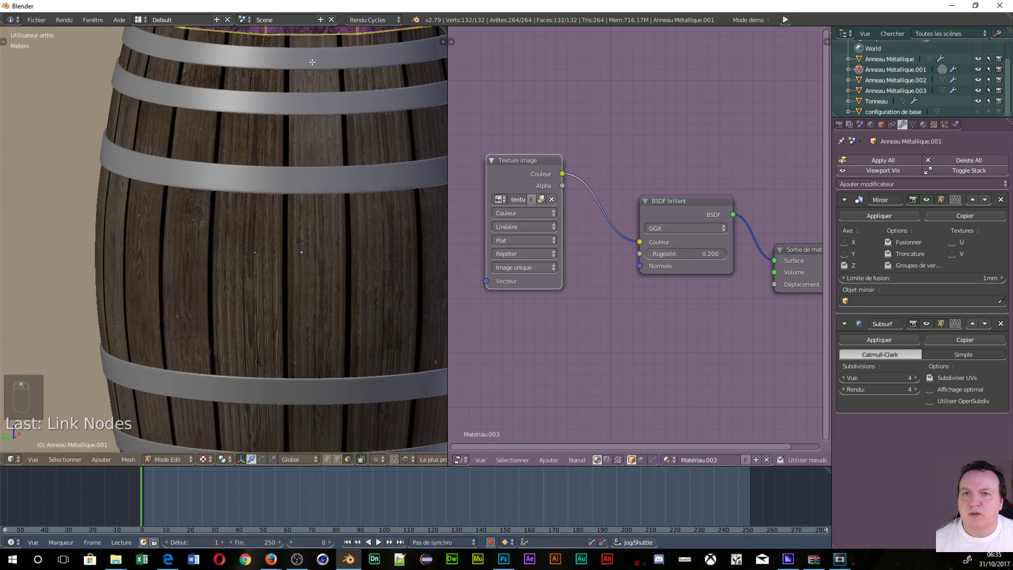
shift+middle_drag(311, 62, 307, 234)
scroll(309, 232, up, 2)
scroll(309, 232, up, 2)
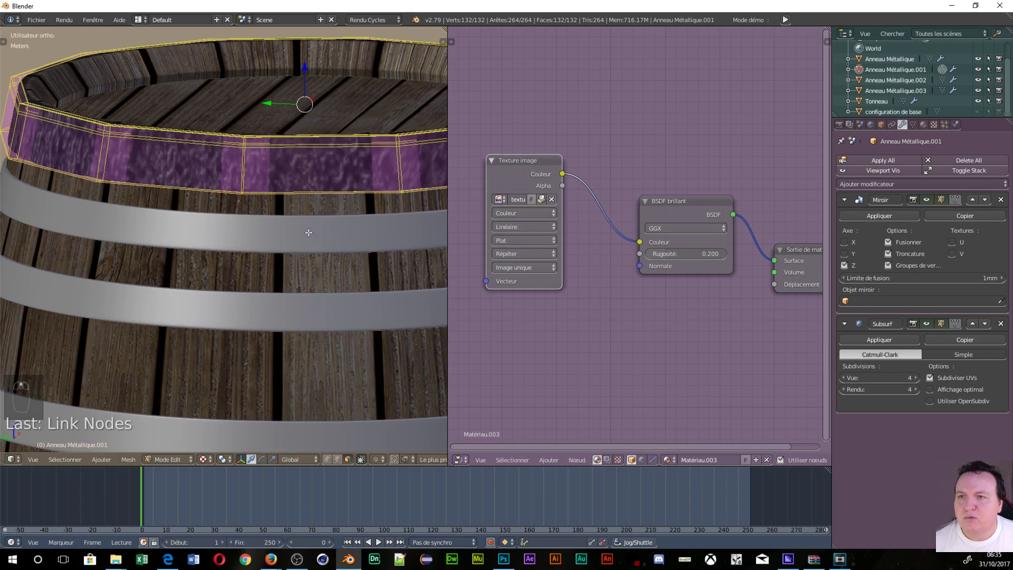
scroll(308, 232, down, 2)
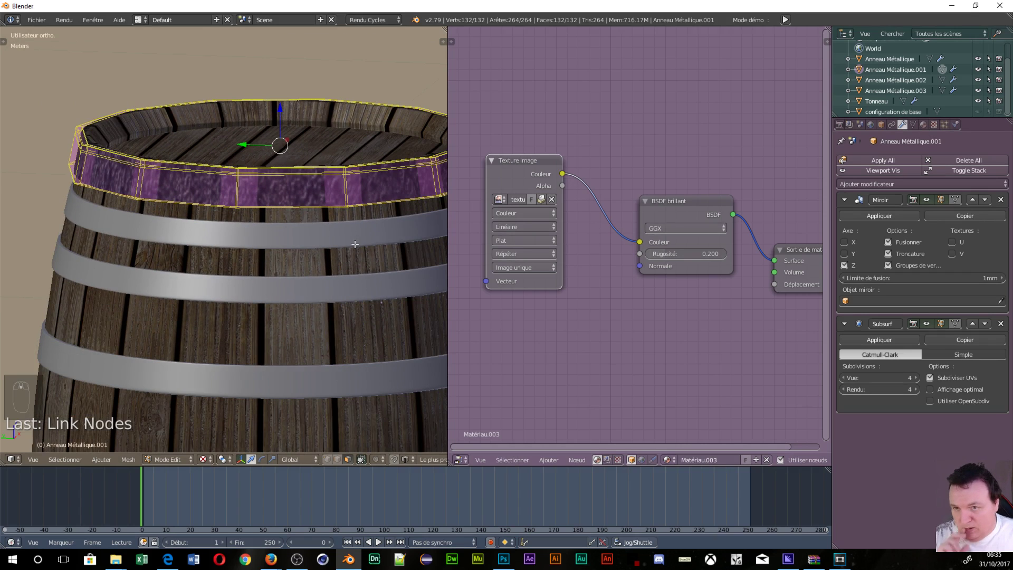
scroll(348, 266, down, 2)
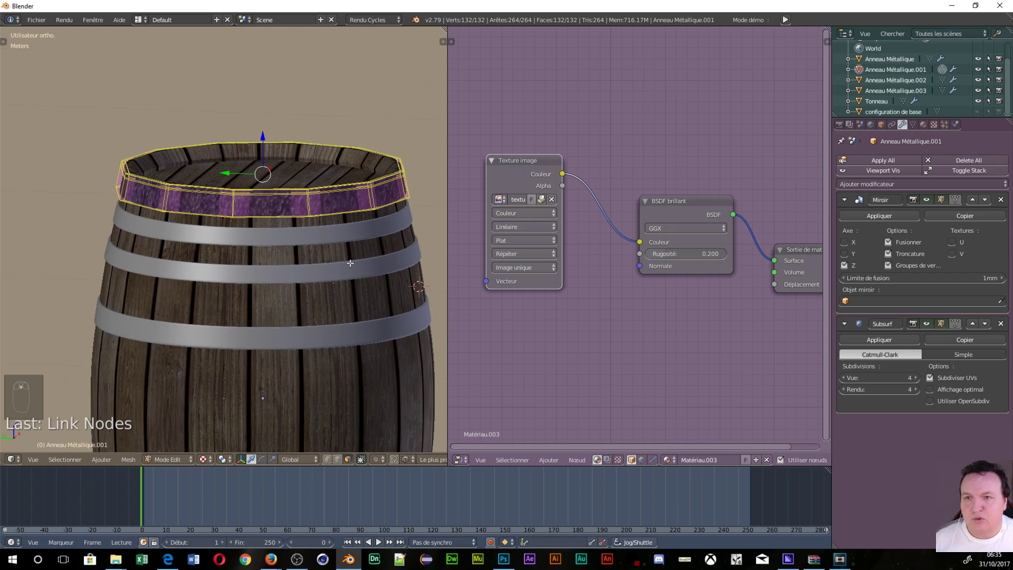
key(Tab)
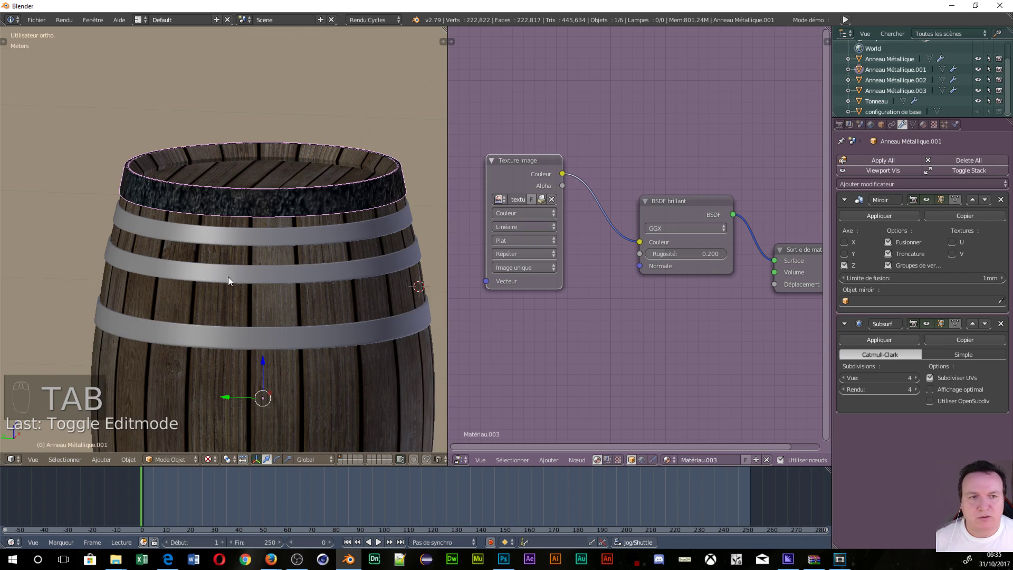
scroll(271, 242, up, 3)
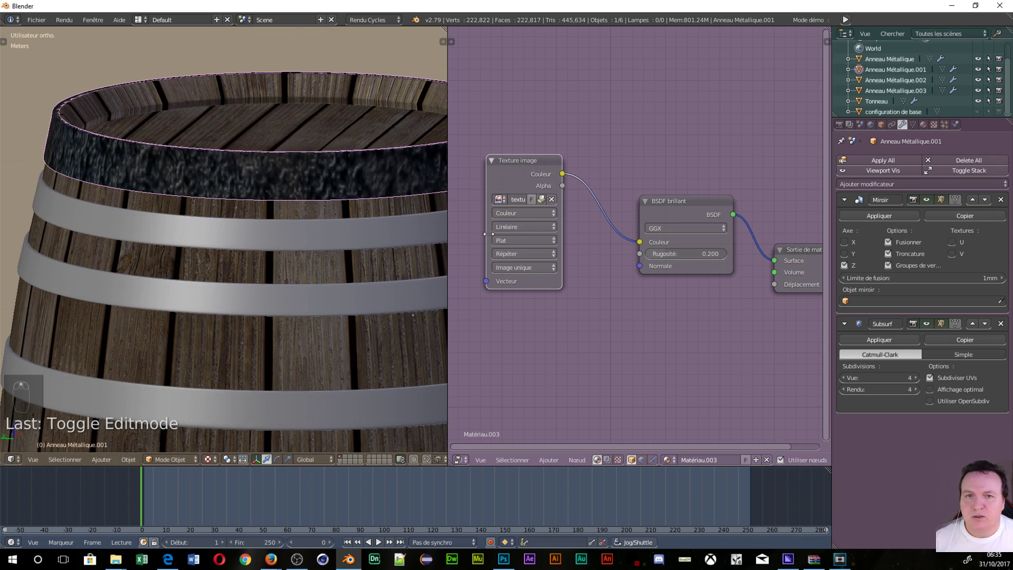
middle_drag(566, 351, 837, 344)
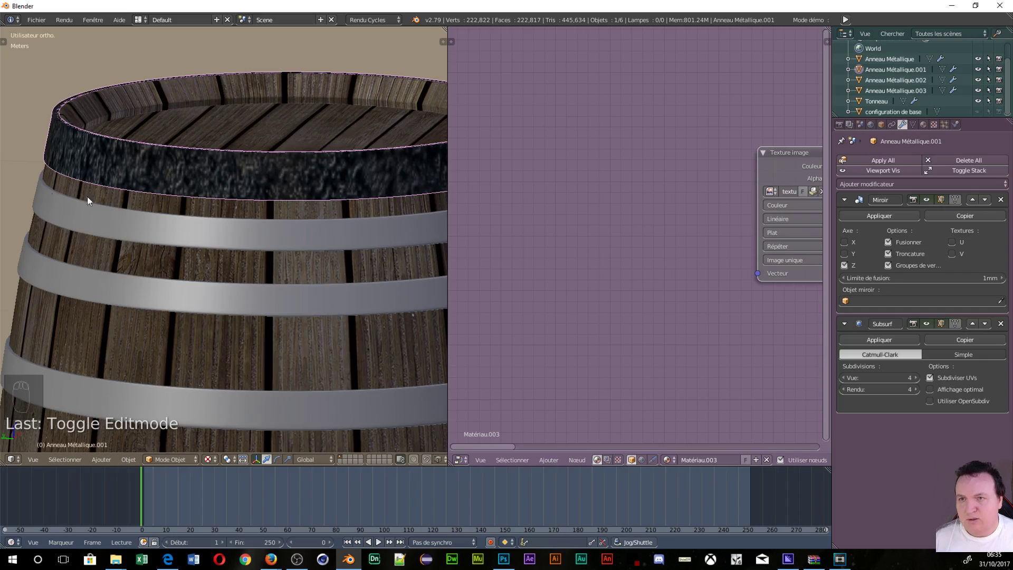
middle_drag(88, 196, 364, 213)
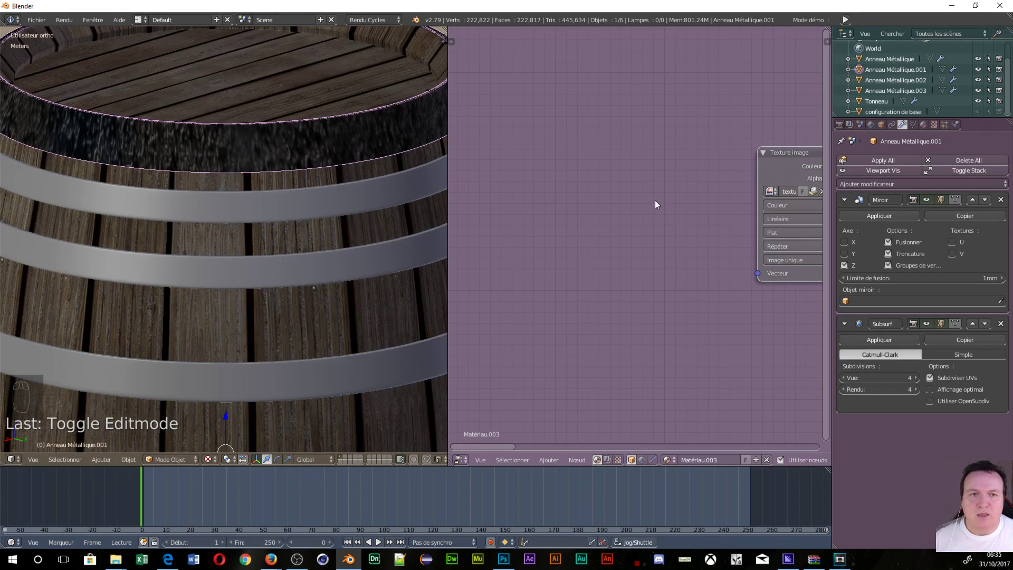
Step: Add a Coordonnées de texture node and a Placage mapping node ahead of the image texture node
scroll(656, 204, down, 2)
key(shift+a)
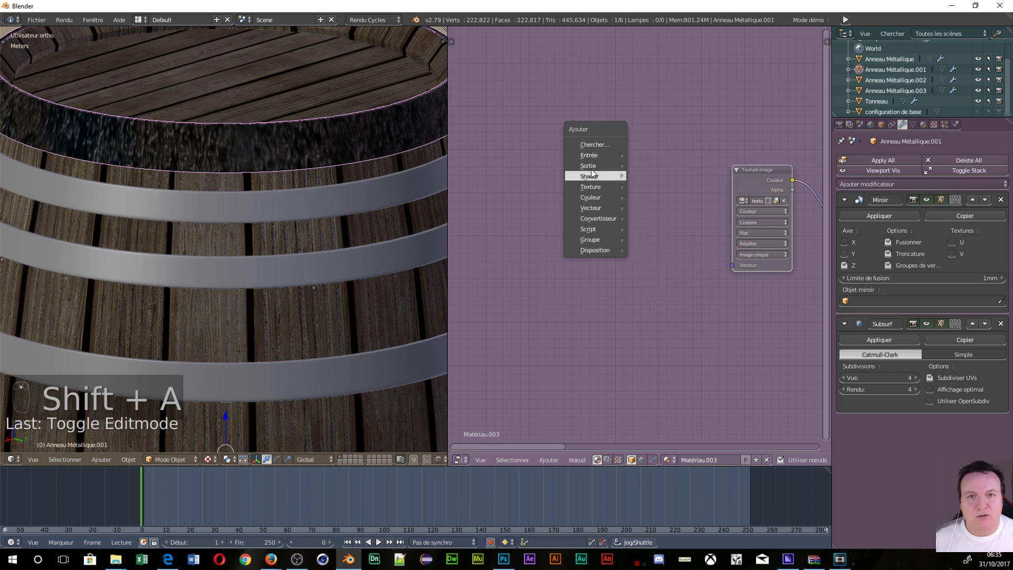
mouse_move(588, 156)
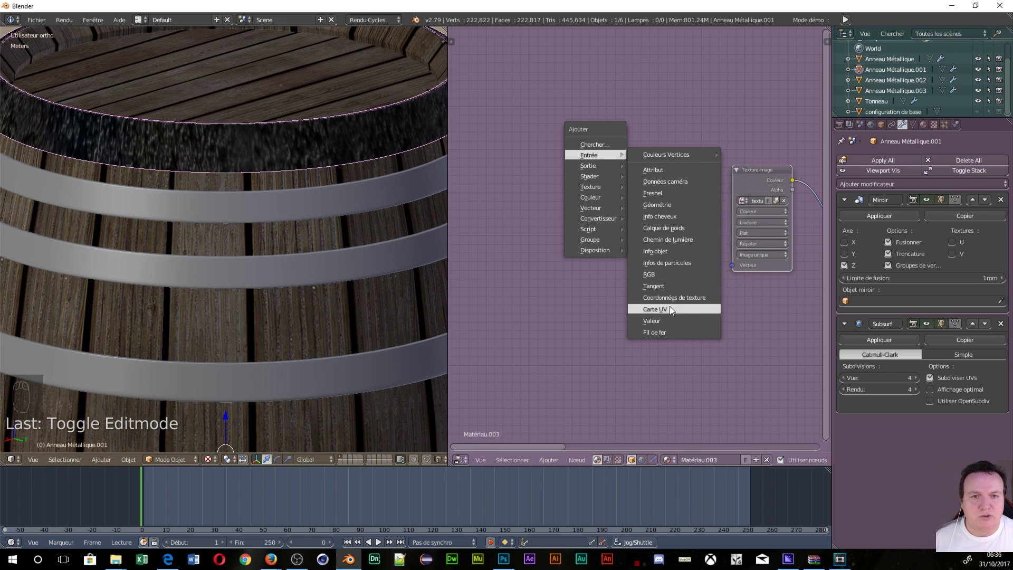
click(666, 298)
click(466, 138)
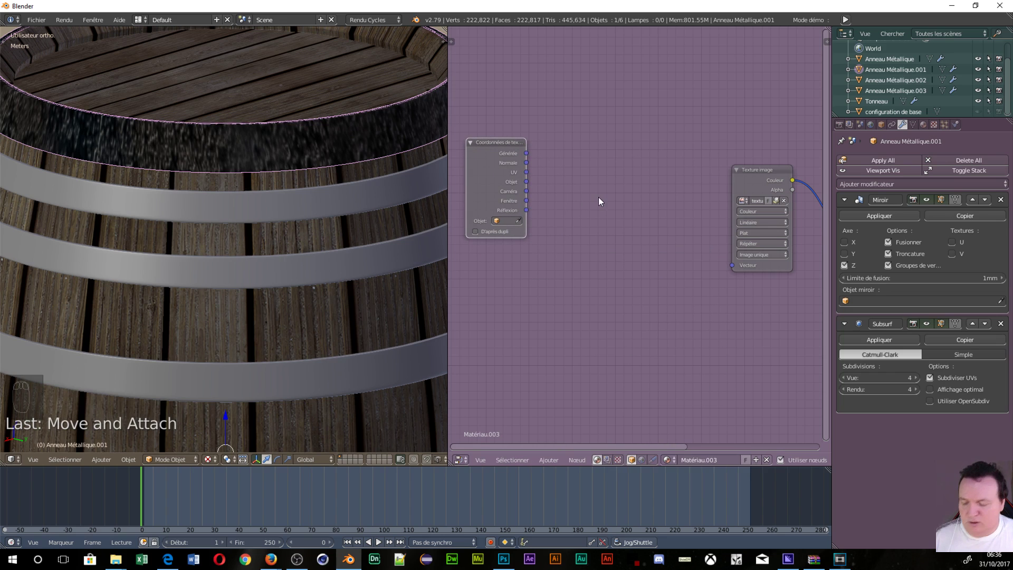
key(shift+a)
mouse_move(589, 259)
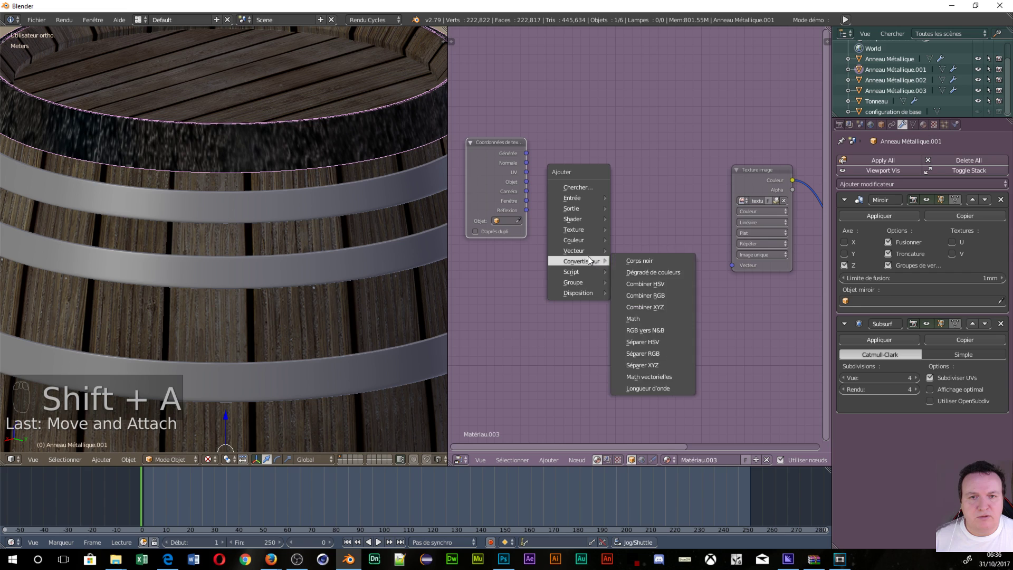
click(668, 261)
click(546, 147)
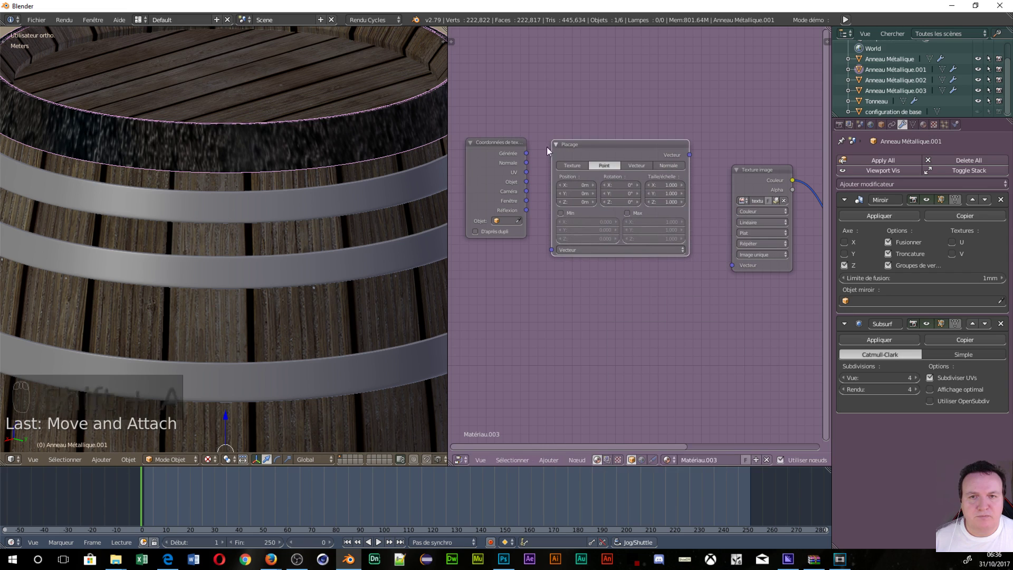
Step: Link the UV output through the Placage node to the image texture's Vecteur input, and set the mapping scale to X 3.200 and Y 2.700
drag(526, 172, 551, 249)
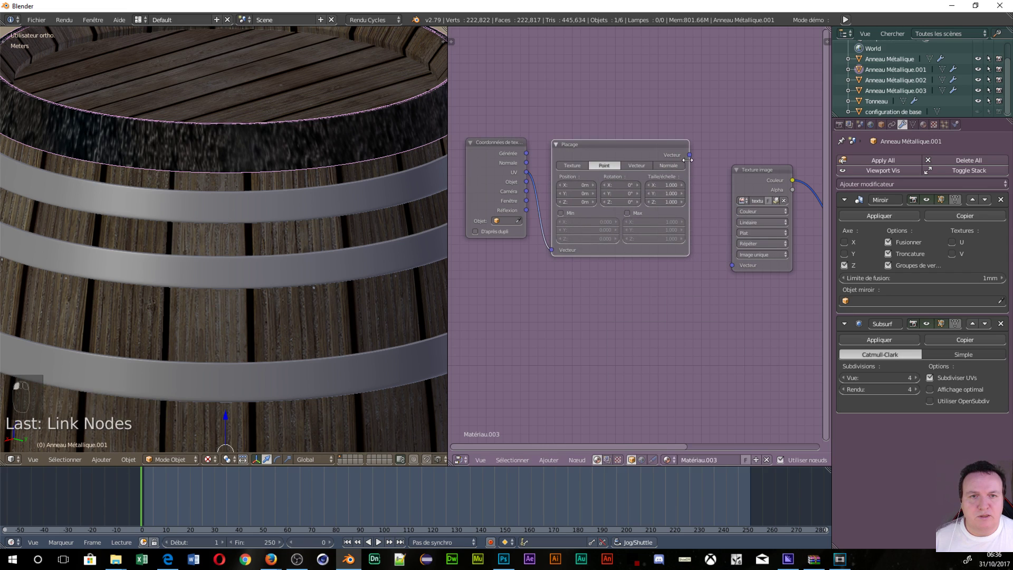
drag(689, 155, 732, 264)
drag(674, 186, 647, 194)
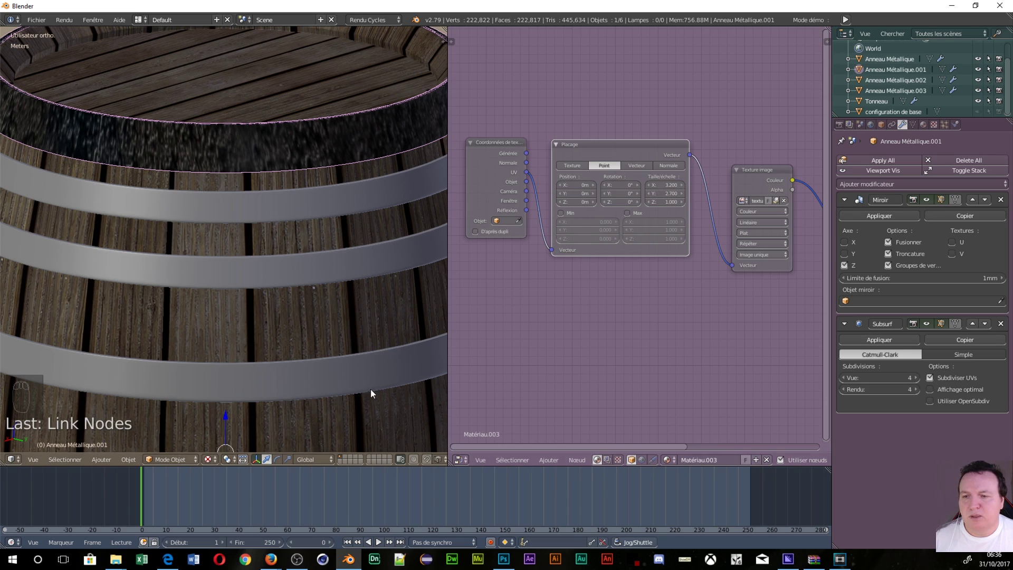
Step: Switch the 3D view to rendered shading and brighten the World background colour from black to a grey
click(214, 462)
click(226, 386)
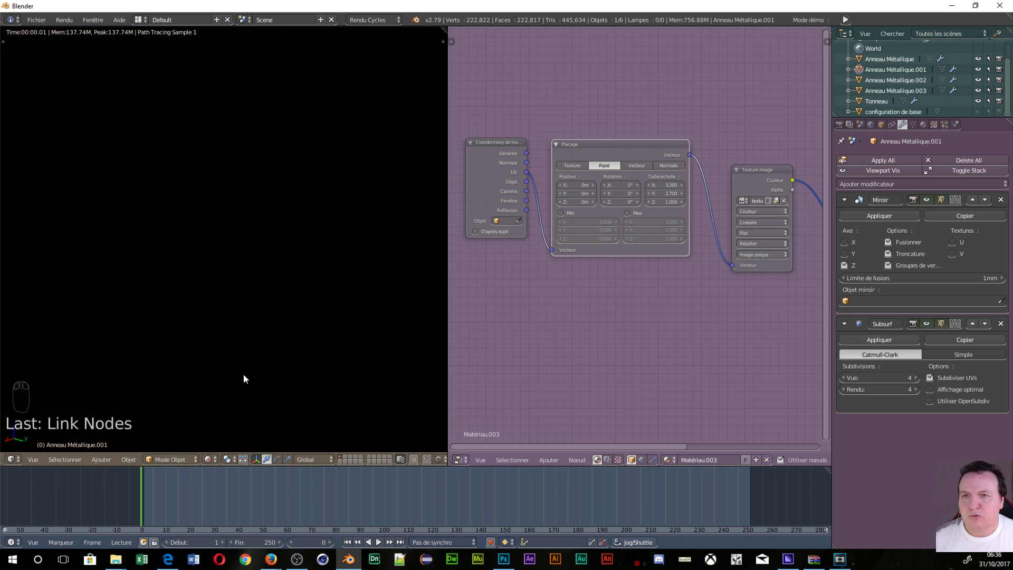
click(871, 125)
click(948, 235)
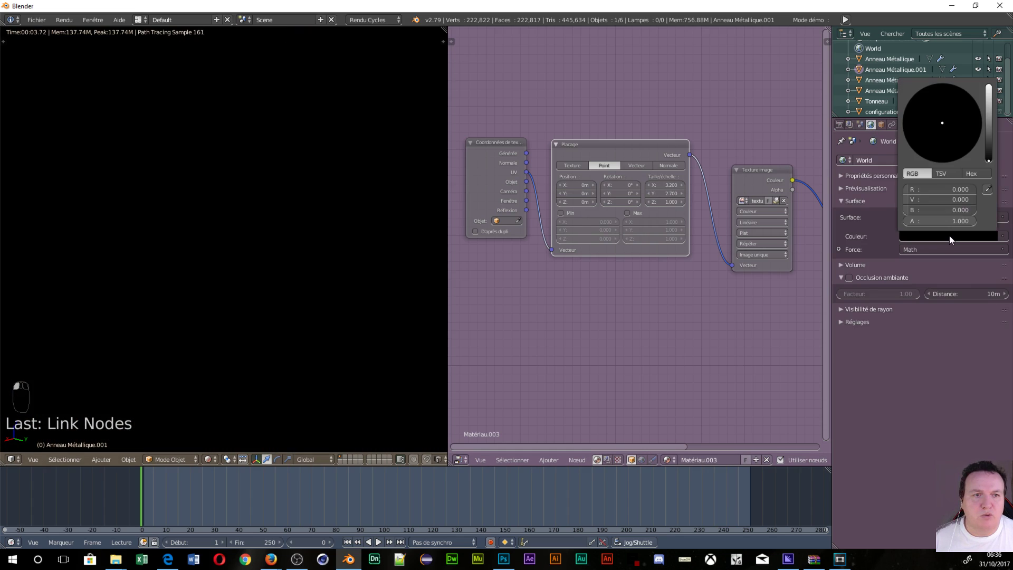
click(992, 138)
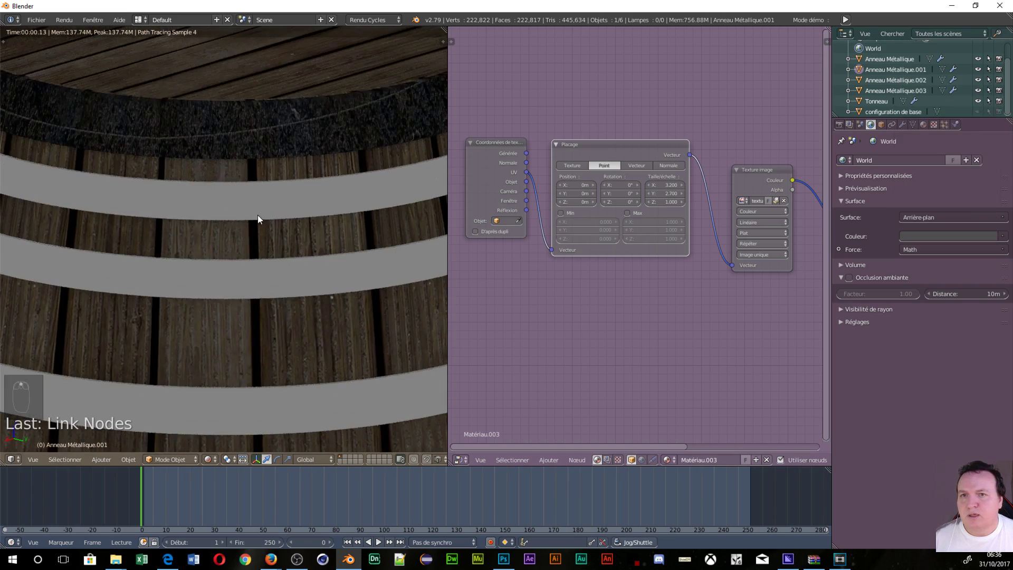
Step: Set the Placage mapping node's Y scale to 3.900 while checking the rendered top ring
middle_drag(257, 214, 356, 204)
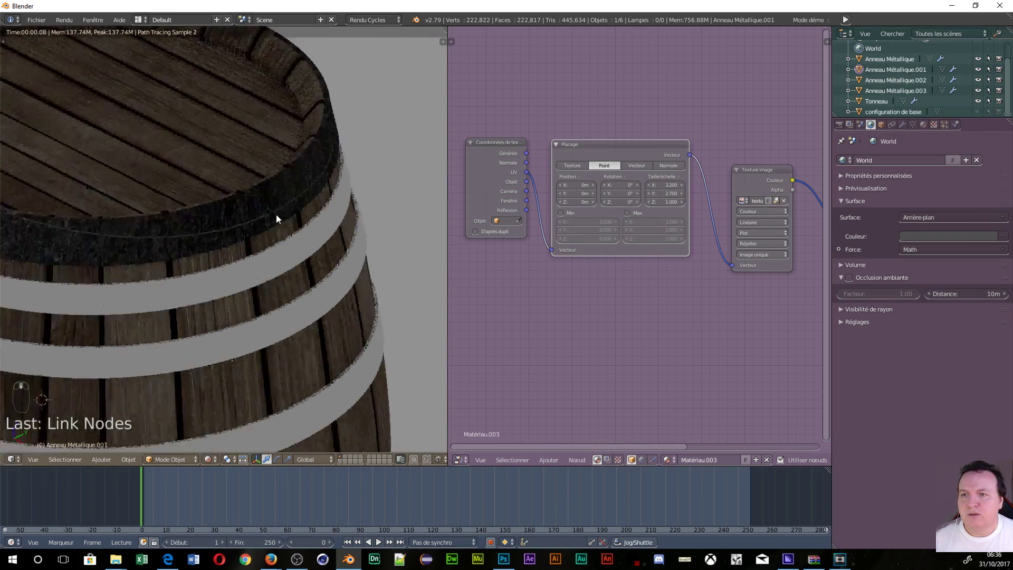
scroll(201, 258, up, 2)
mouse_move(192, 248)
middle_down()
mouse_move(357, 233)
mouse_move(415, 244)
mouse_move(152, 215)
mouse_move(346, 249)
mouse_move(362, 227)
mouse_move(194, 265)
mouse_move(203, 244)
middle_up()
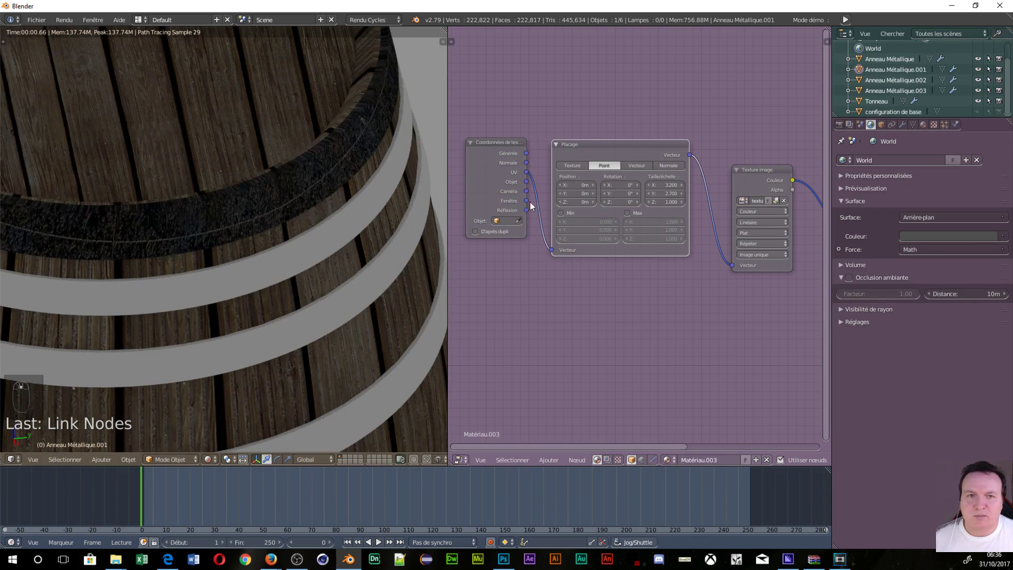
drag(666, 193, 697, 193)
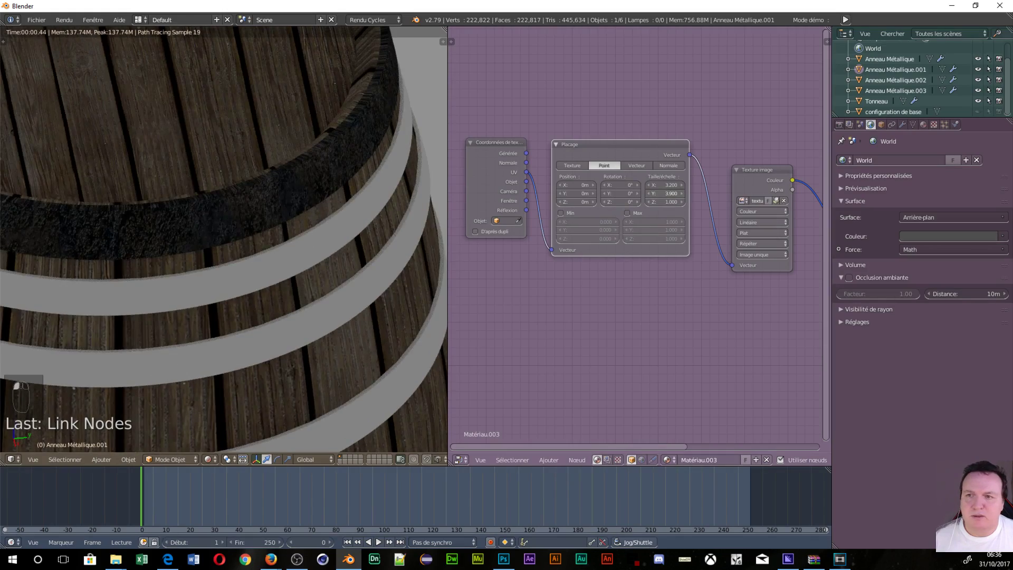
Step: Inspect the rendered top ring from afar and up close, and set the mapping Y scale to 6.000
scroll(137, 291, down, 8)
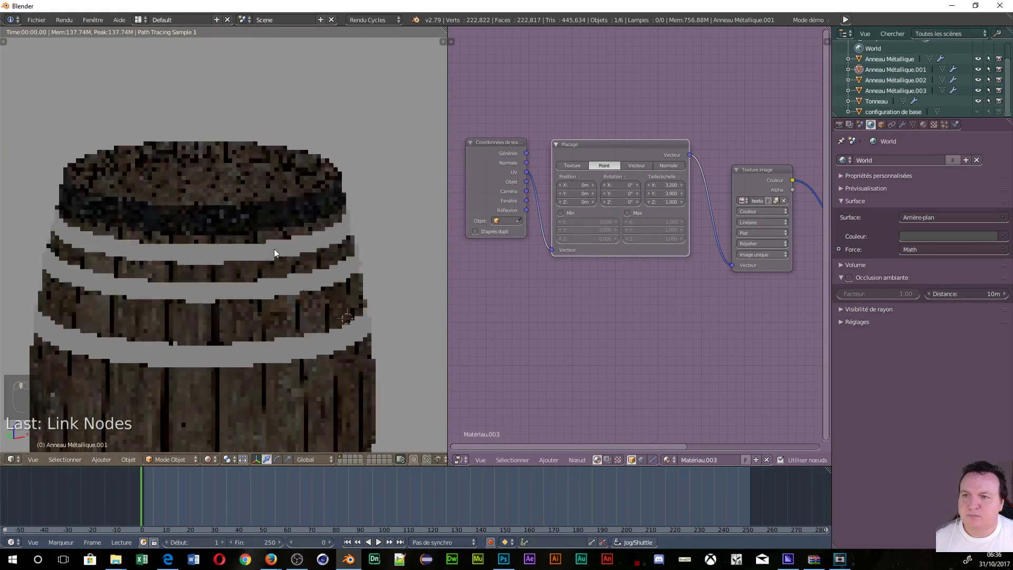
shift+middle_drag(274, 248, 335, 246)
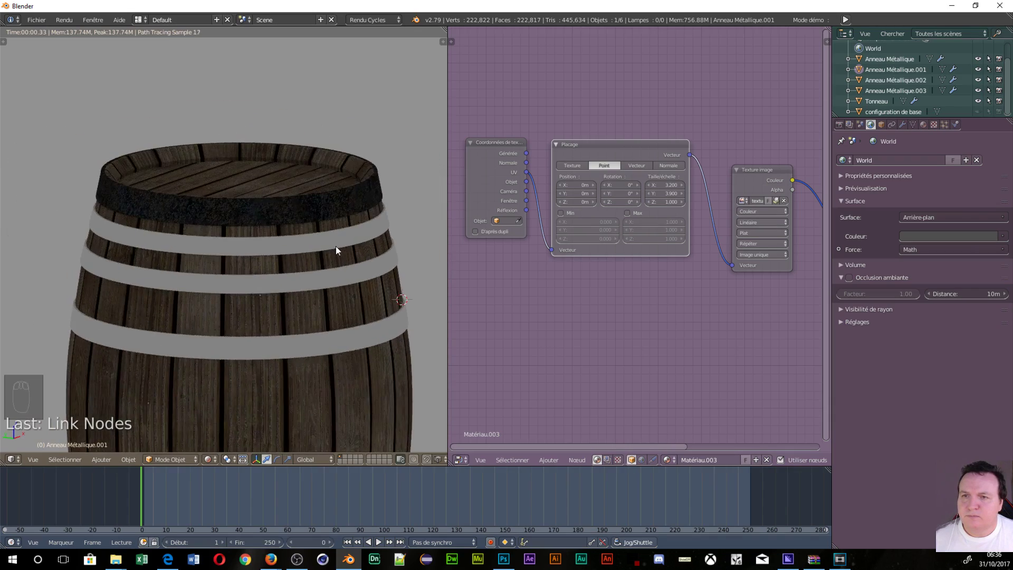
scroll(335, 246, up, 5)
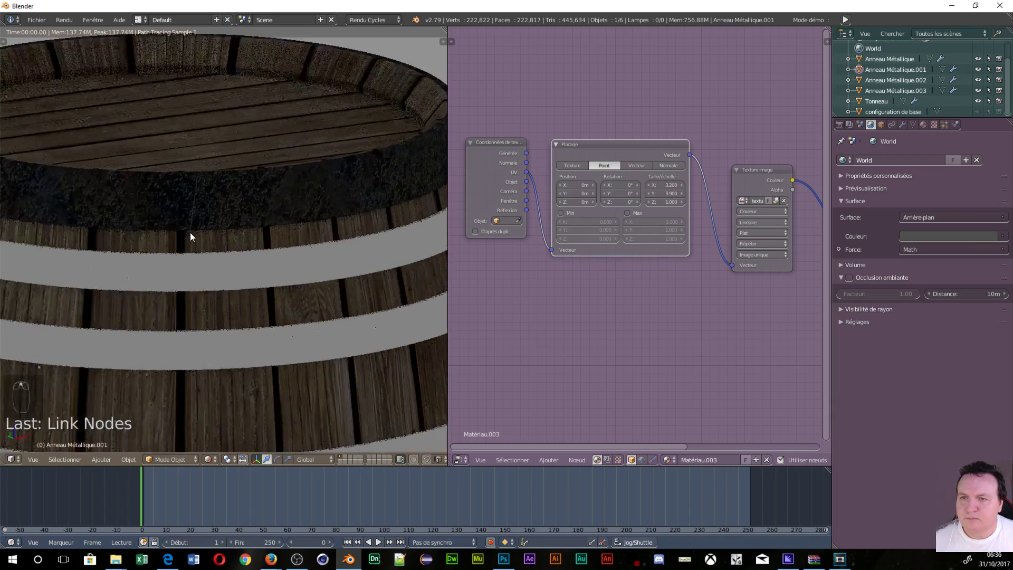
scroll(190, 236, up, 1)
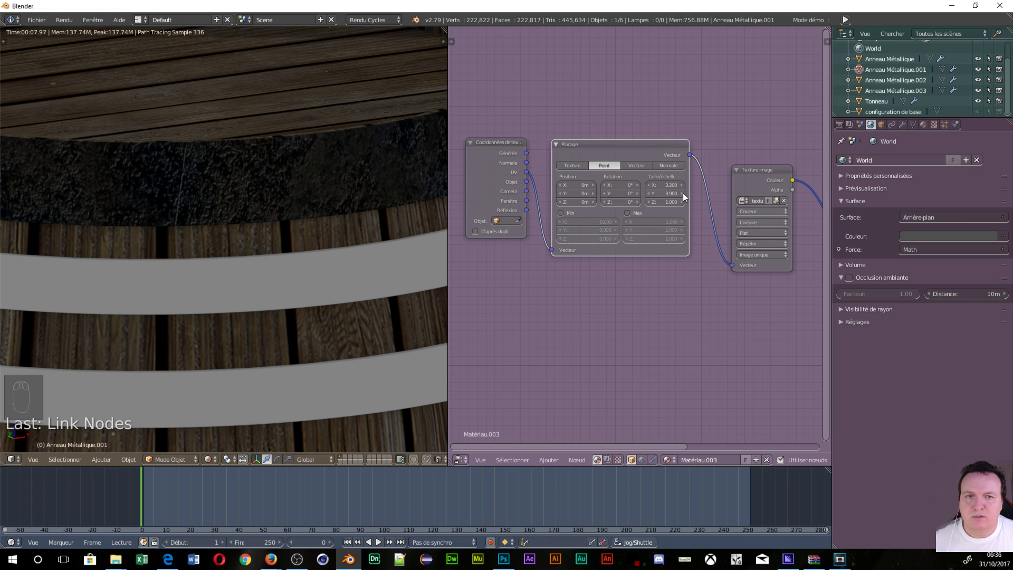
drag(683, 193, 730, 193)
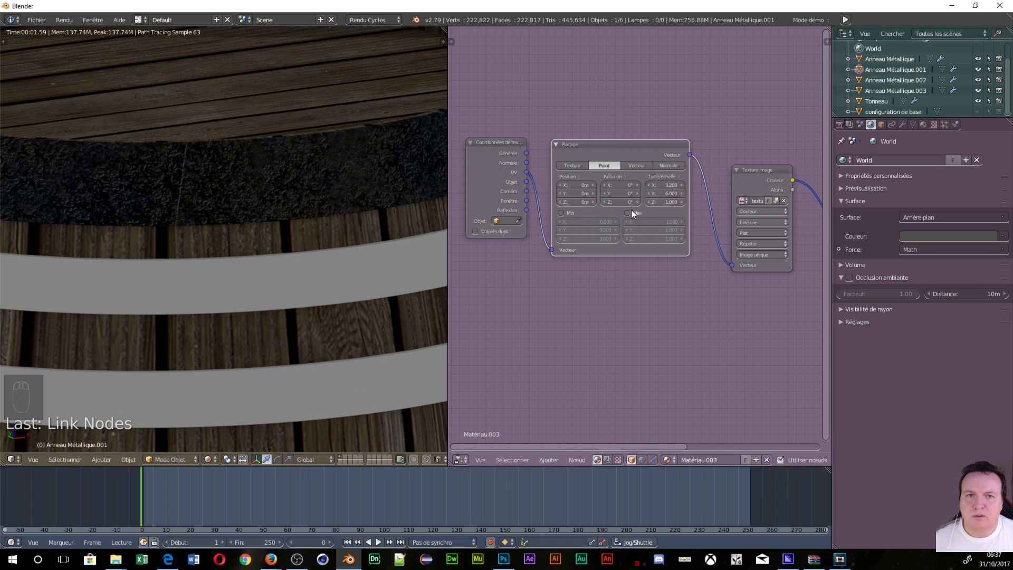
Step: Split the node editor area horizontally and turn the lower half into a UV/Image editor
scroll(613, 236, down, 1)
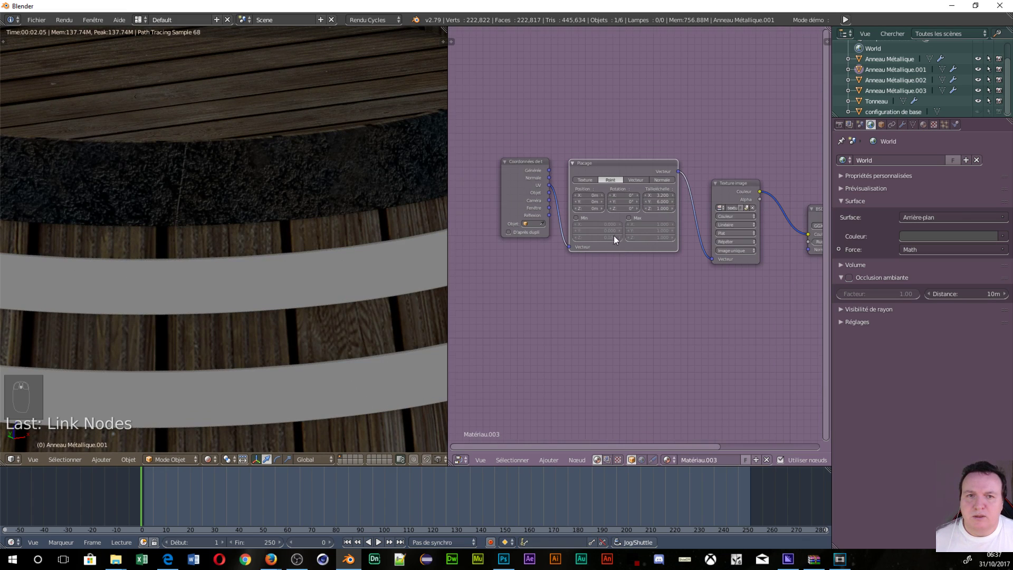
drag(449, 411, 453, 211)
click(459, 460)
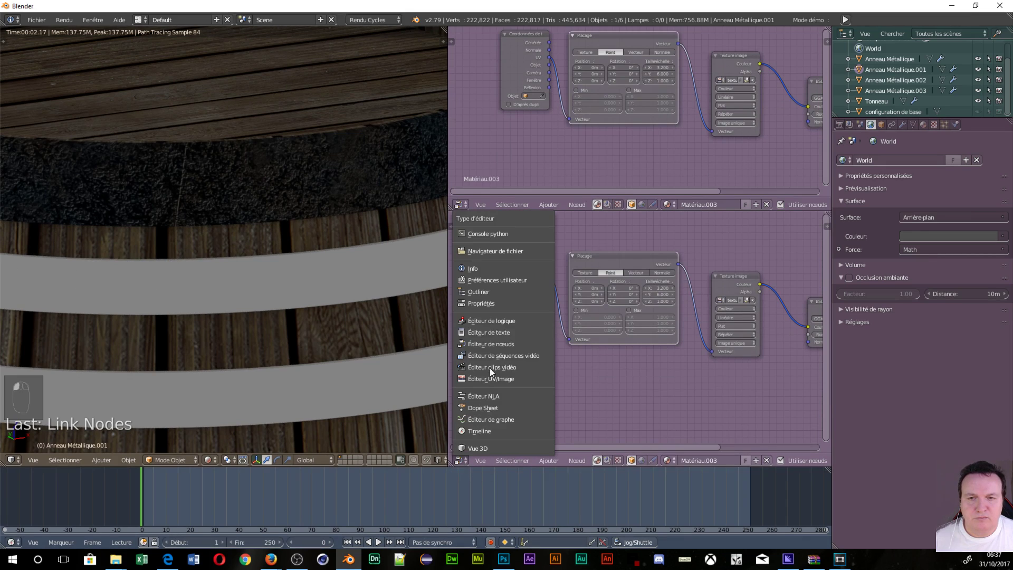
click(495, 377)
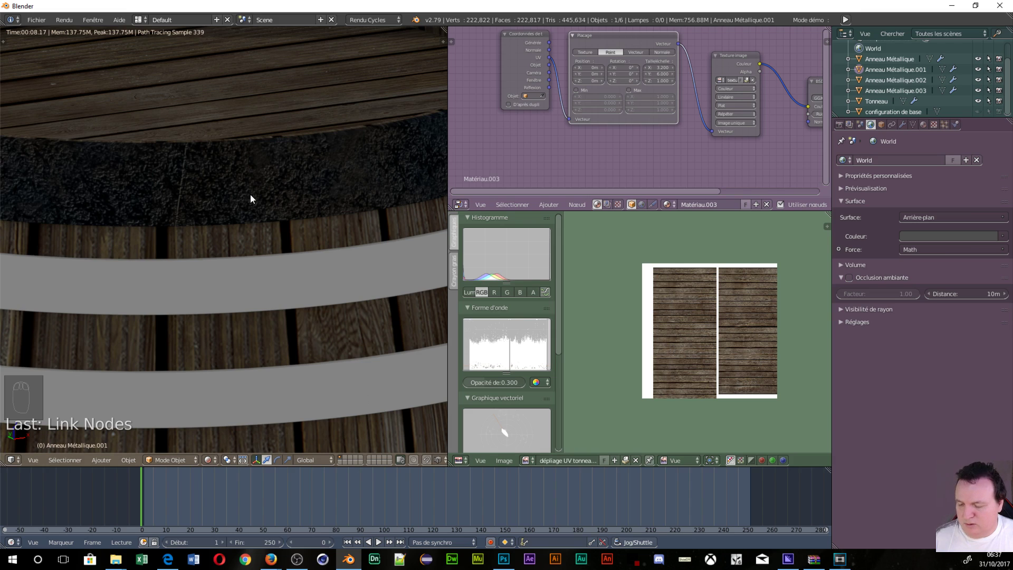
Step: Enter Edit Mode on the top ring and scale its UV island down slightly along X to fit the image width
key(Tab)
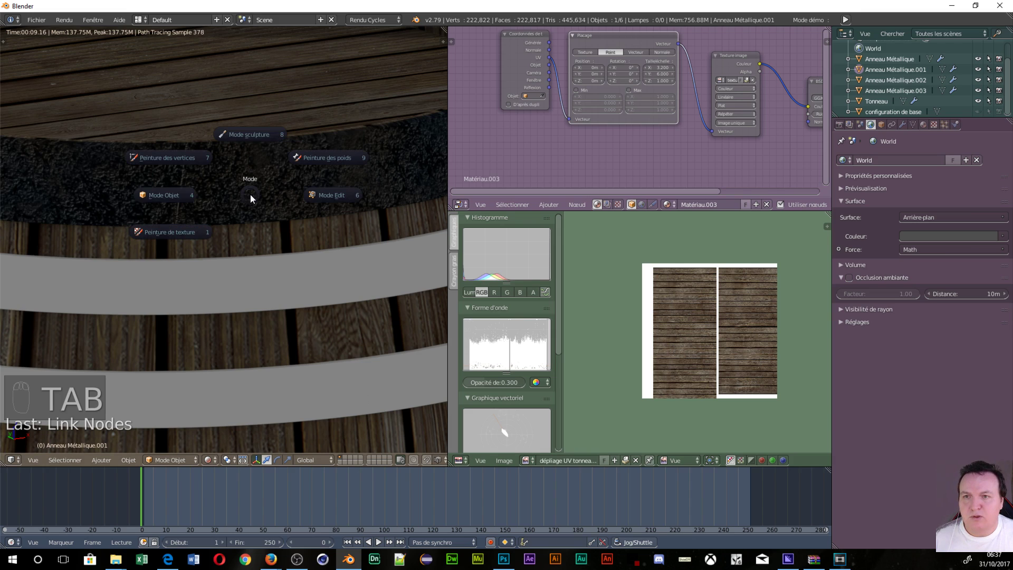
click(324, 195)
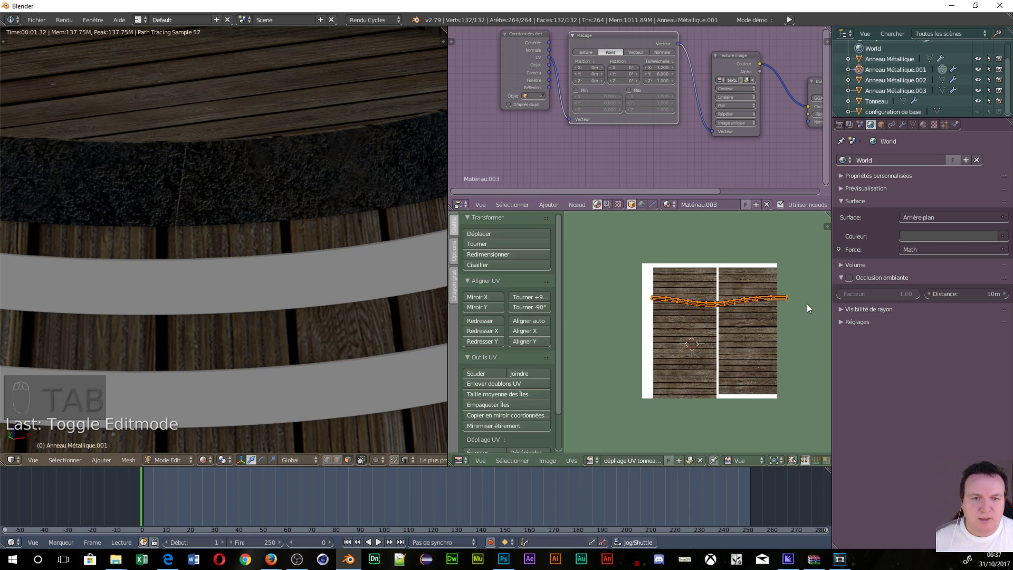
key(s)
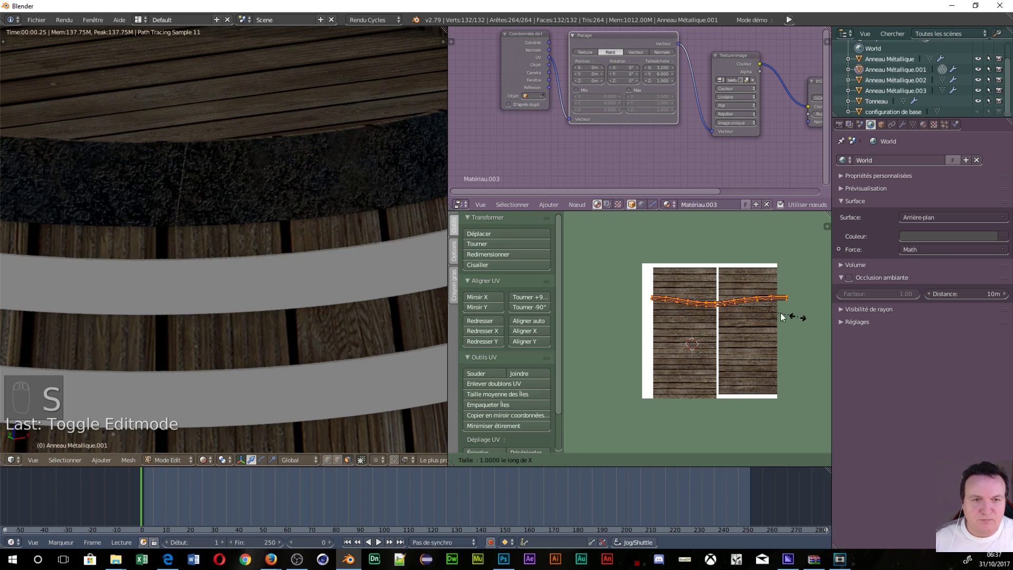
key(x)
click(786, 310)
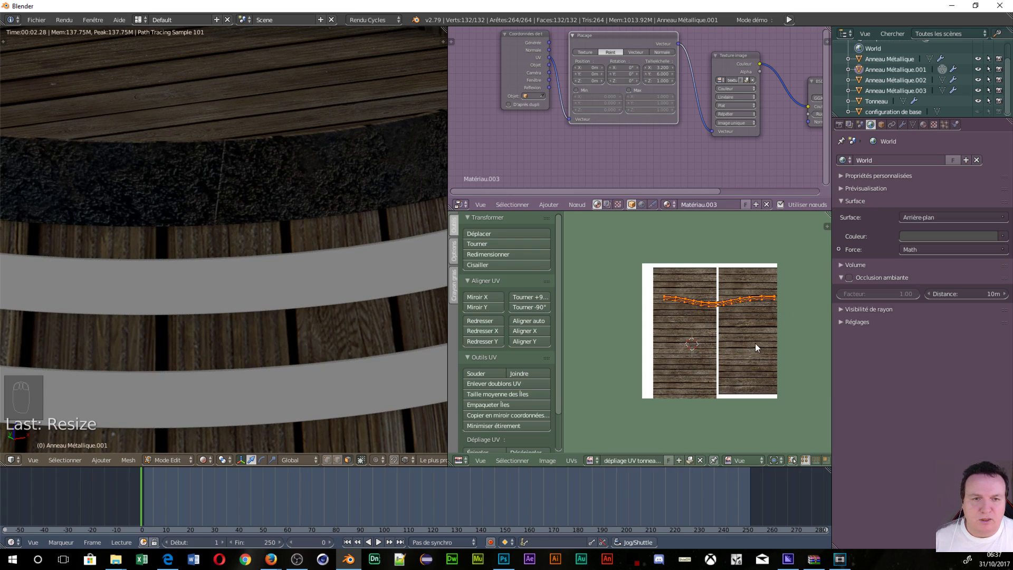
Step: Unlink the barrel unwrap image from the UV editor and open texture rouille.jpg from the tonneau folder instead
click(699, 461)
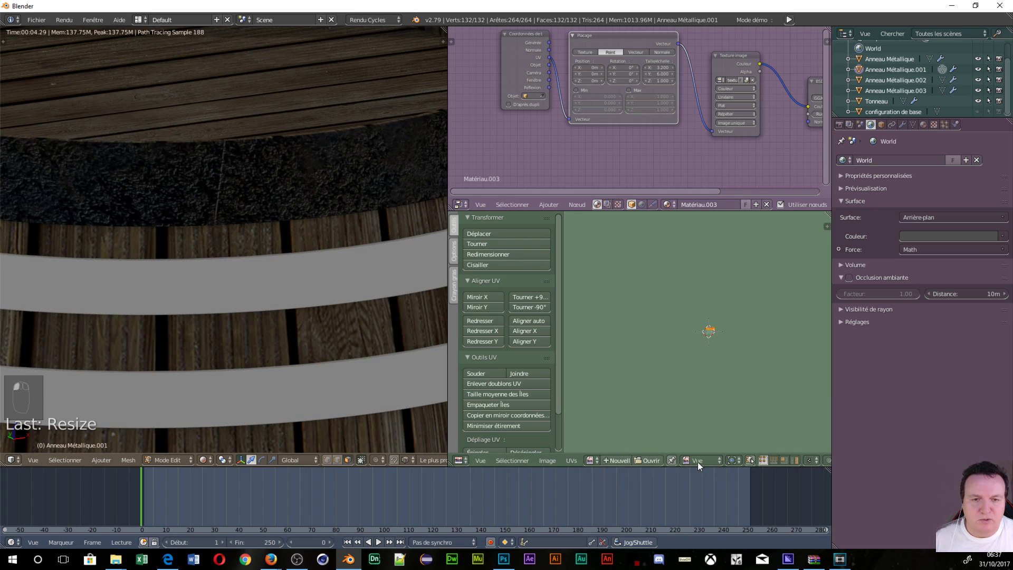
click(650, 461)
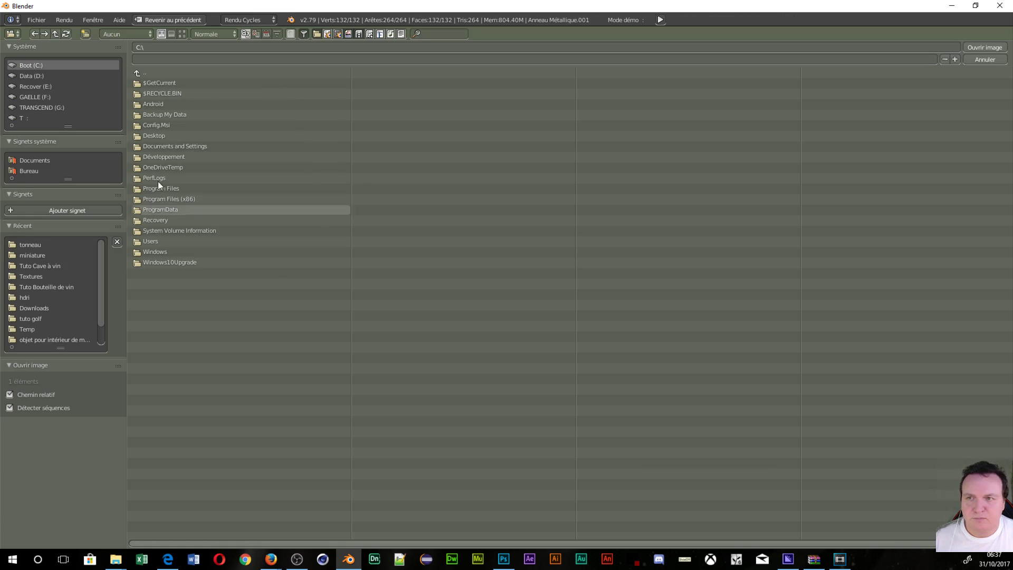
click(27, 245)
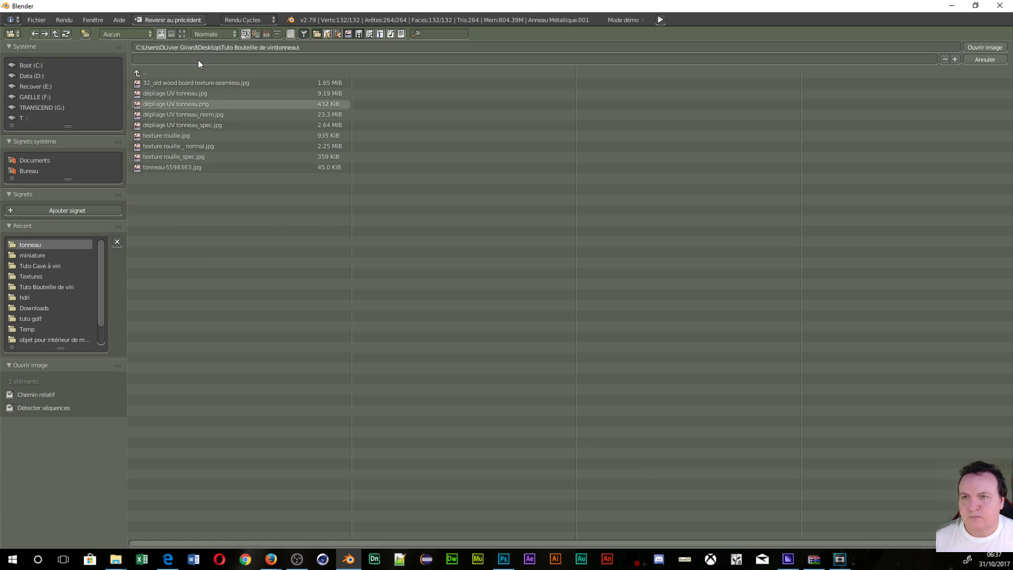
click(182, 34)
click(647, 106)
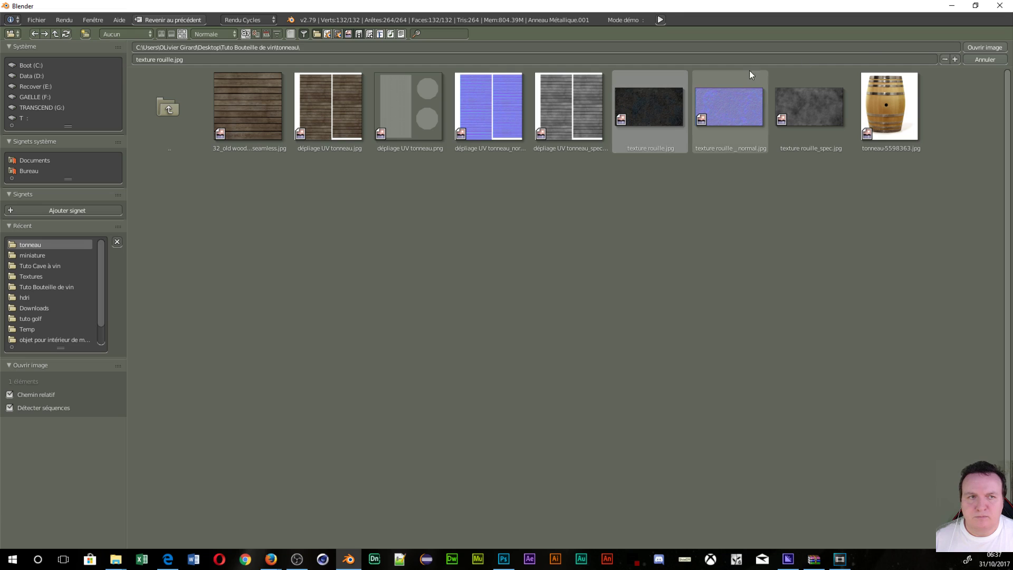
click(982, 48)
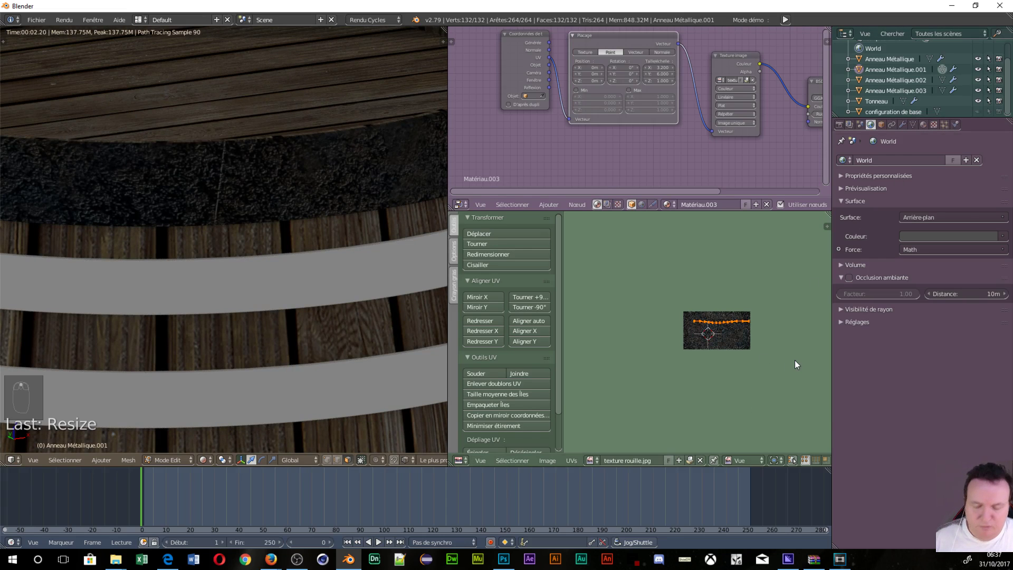
Step: Move the ring's UV island fully inside the rust image and set the mapping node's X scale to 5.600
key(g)
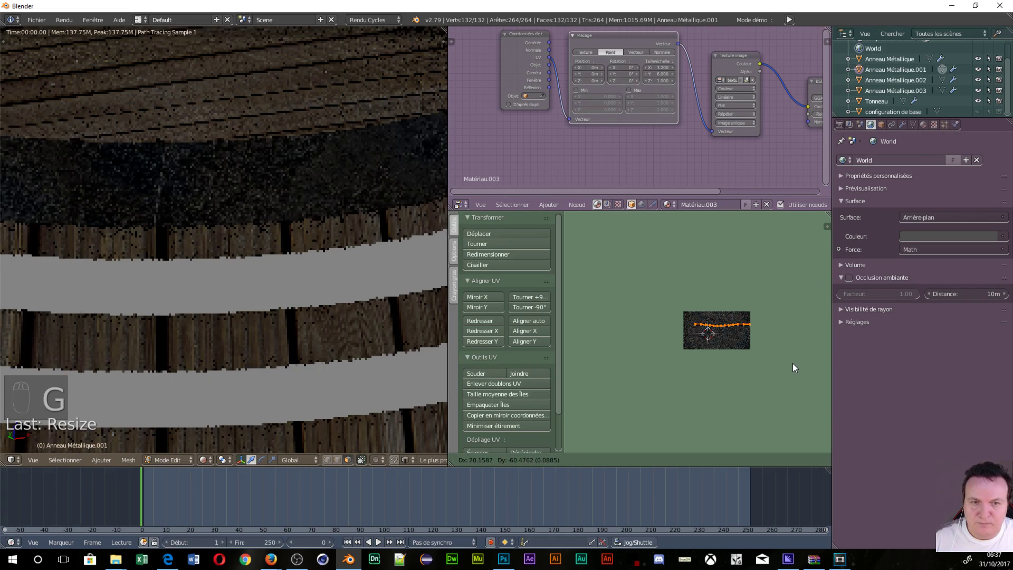
click(791, 368)
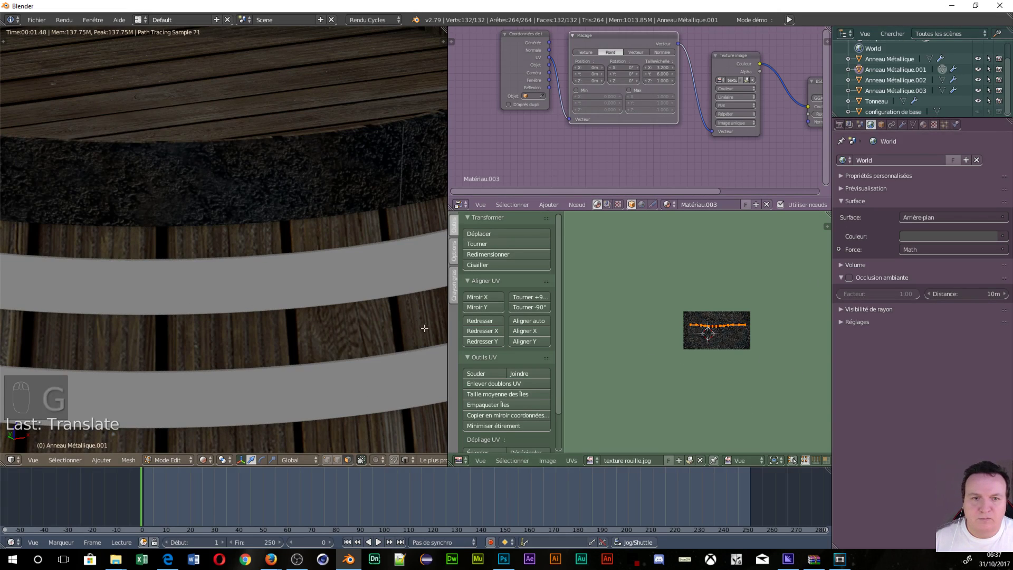
middle_drag(410, 323, 422, 311)
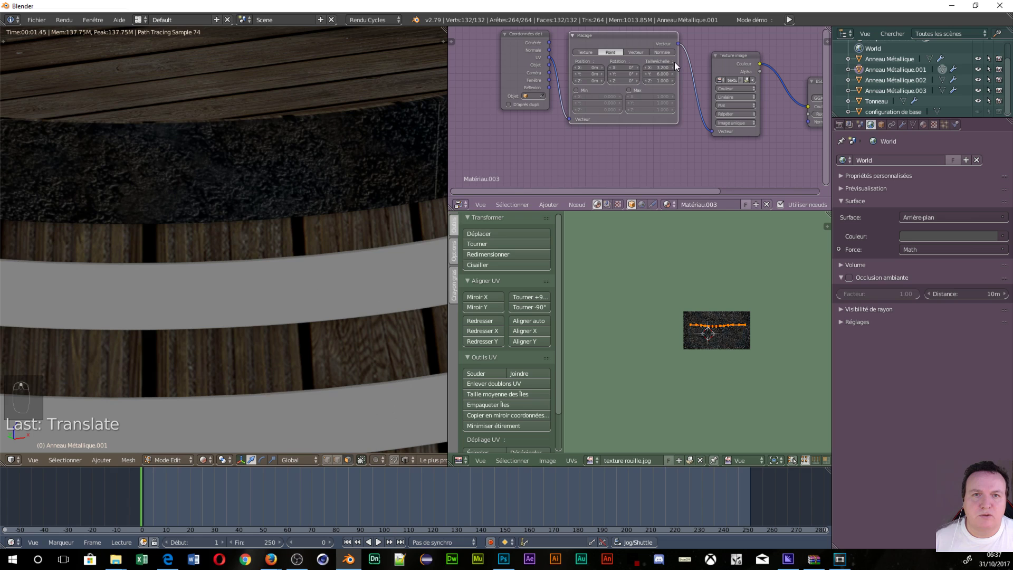
drag(669, 68, 712, 67)
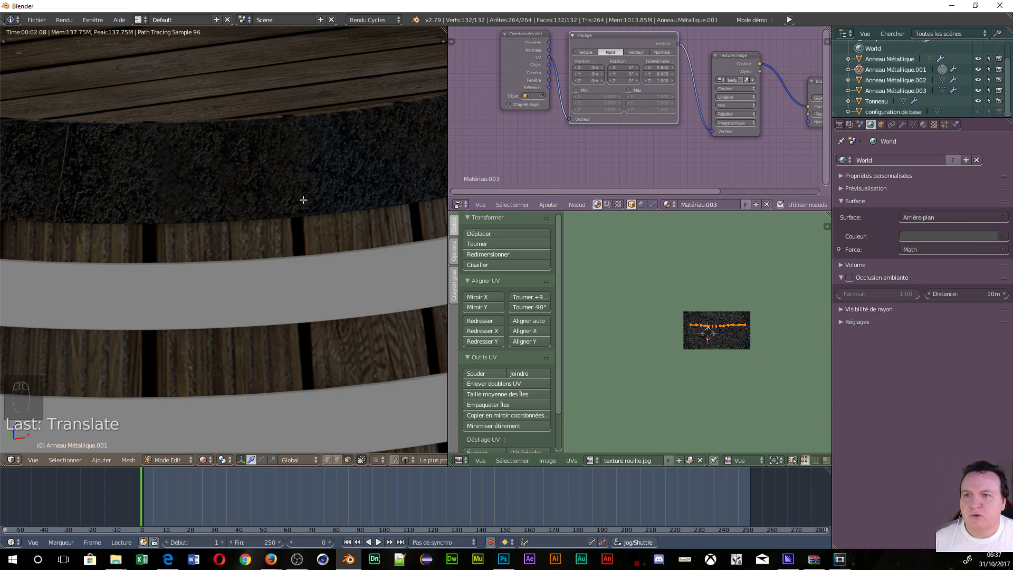
Step: Examine the rust texture's scale and seams around the barrel's top ring from several angles and distances
scroll(301, 217, down, 4)
scroll(228, 228, up, 4)
middle_drag(100, 224, 302, 206)
scroll(301, 206, down, 4)
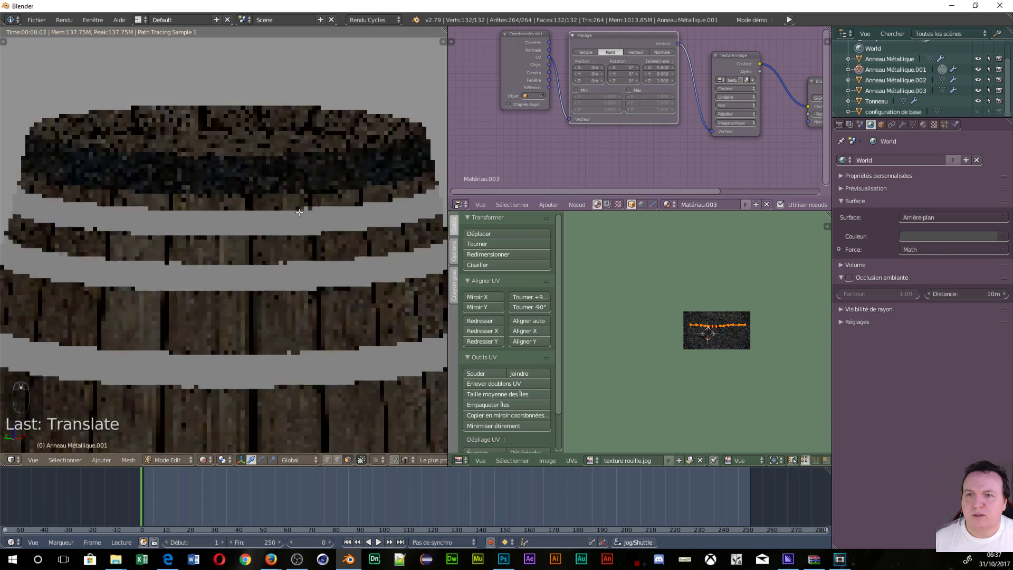
scroll(114, 248, up, 3)
middle_drag(114, 247, 253, 275)
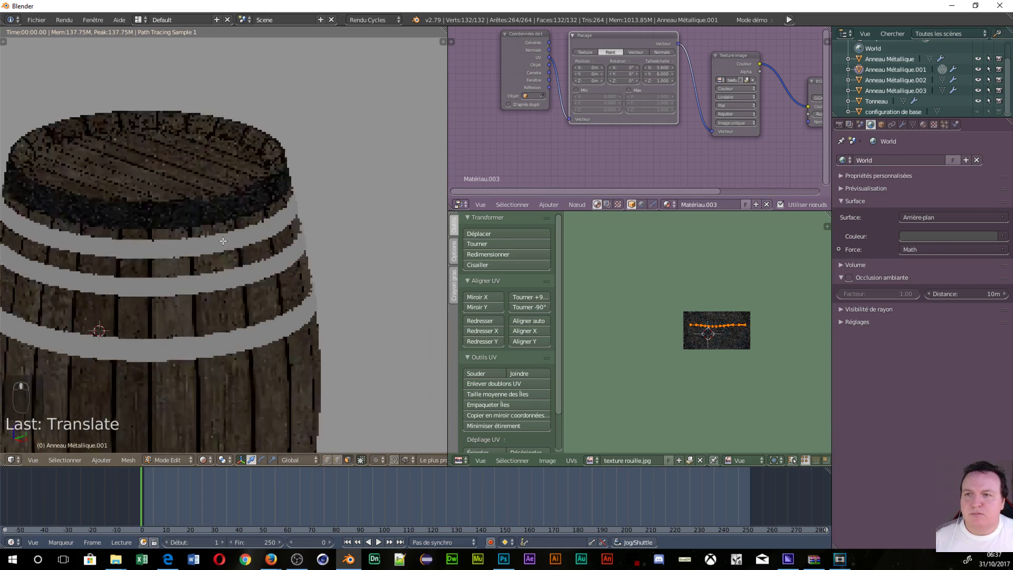
scroll(211, 287, up, 5)
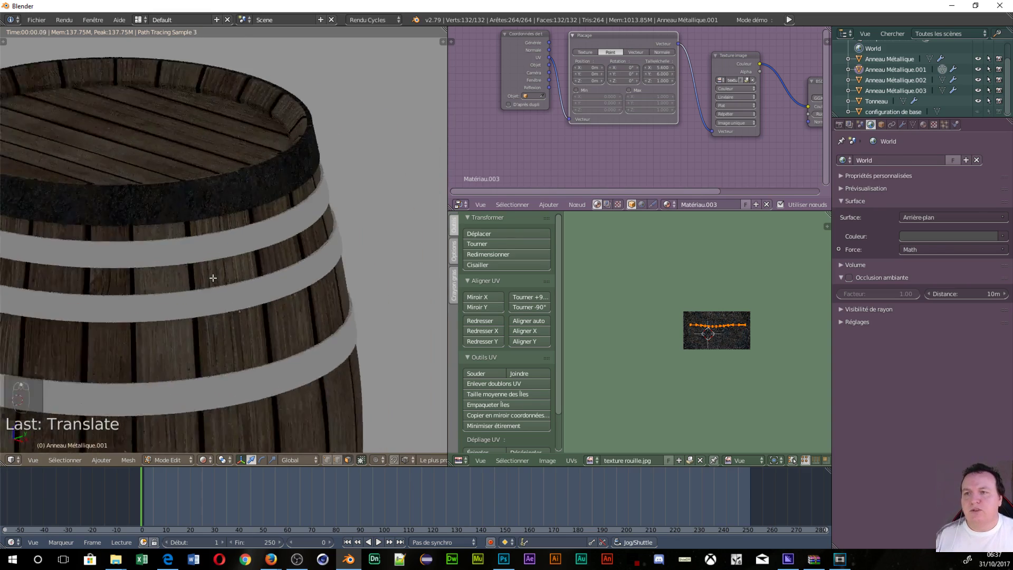
scroll(271, 252, down, 4)
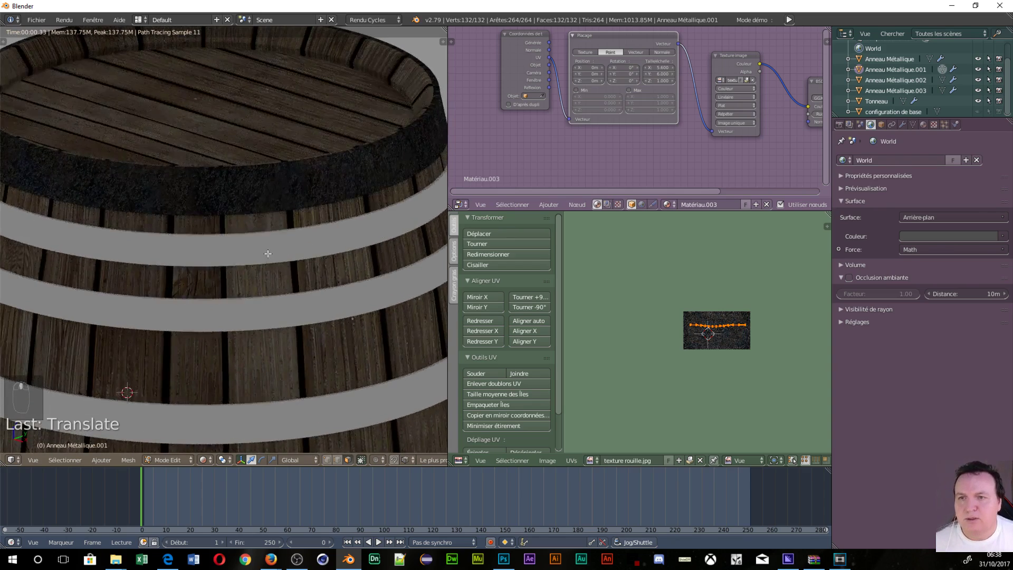
middle_drag(241, 230, 243, 240)
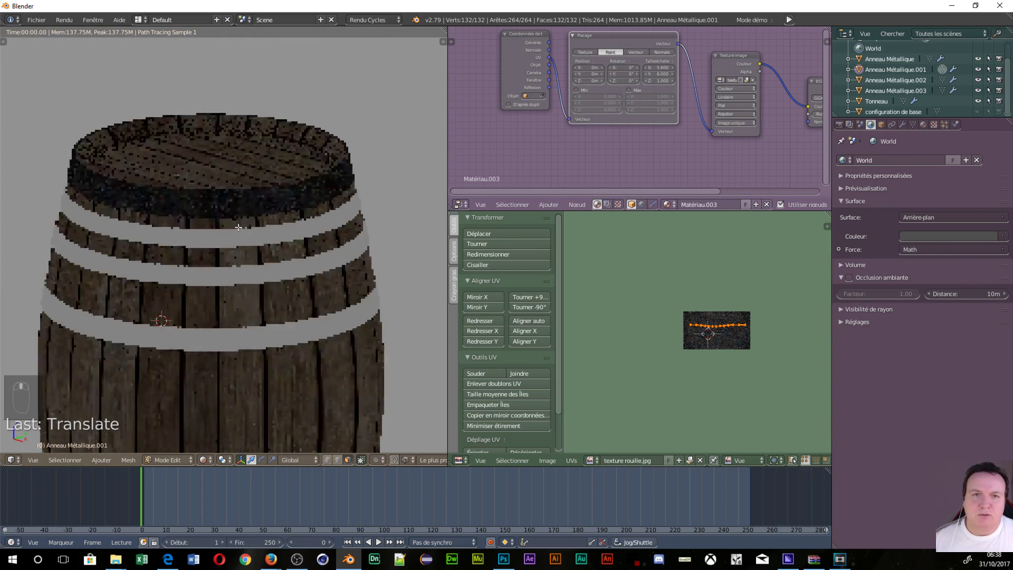
Step: Set the BSDF brillant node's Rugosité to 0.000 and check the top ring's render up close
middle_drag(718, 133, 617, 141)
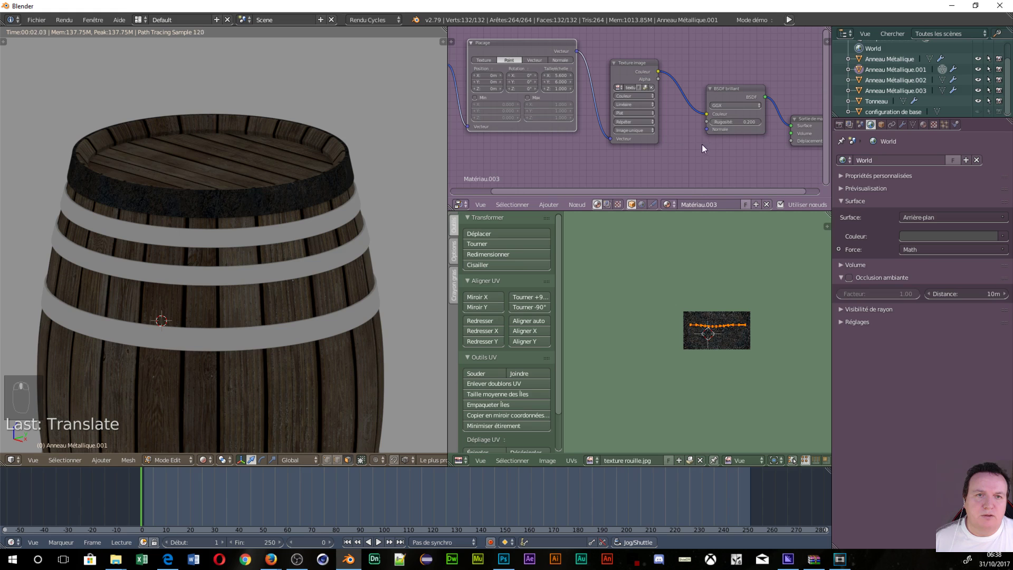
drag(736, 122, 717, 122)
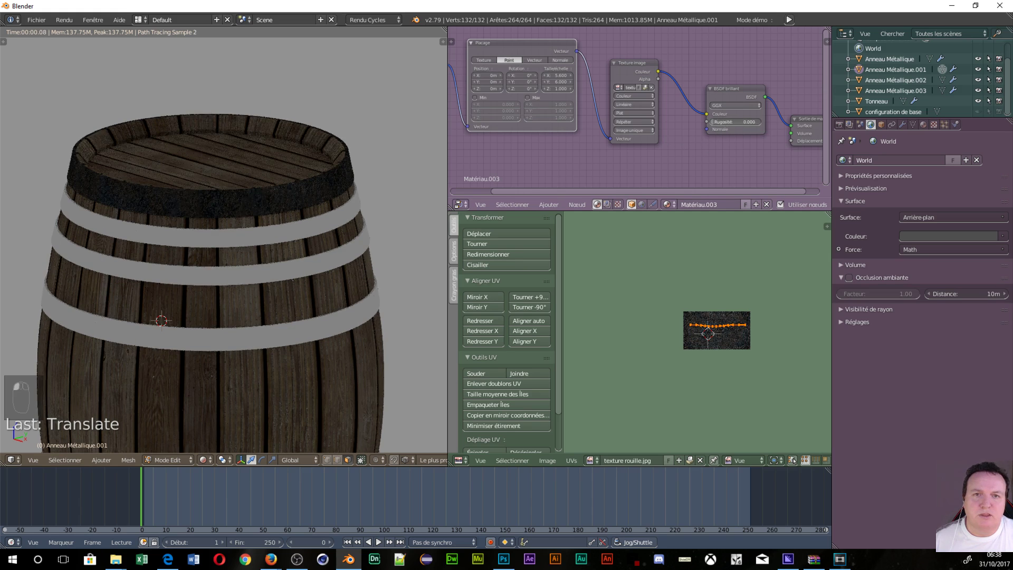
scroll(191, 292, up, 4)
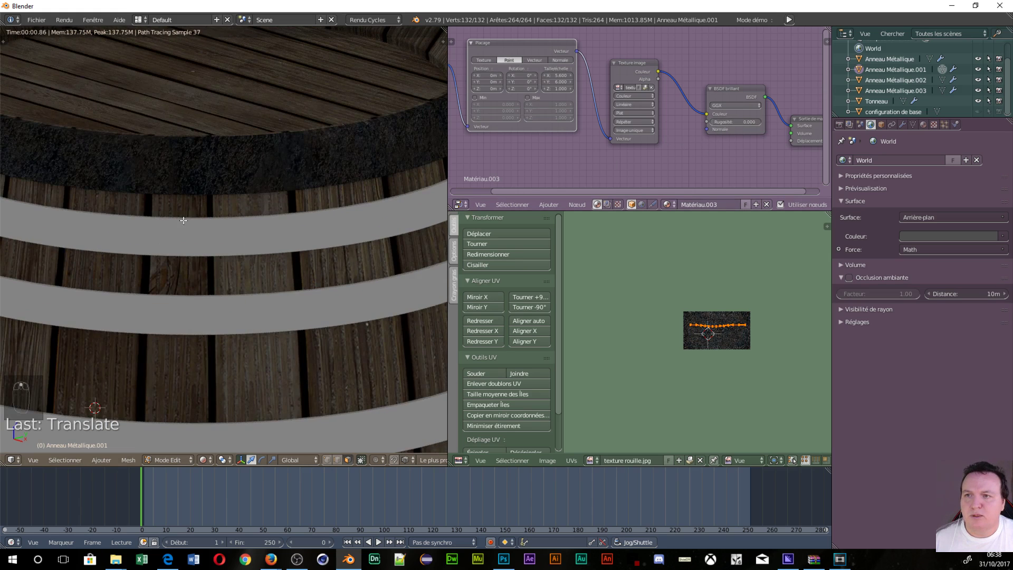
Step: Add a second Texture image node to the ring material, below the rust image node
middle_drag(183, 220, 174, 222)
middle_drag(691, 154, 680, 130)
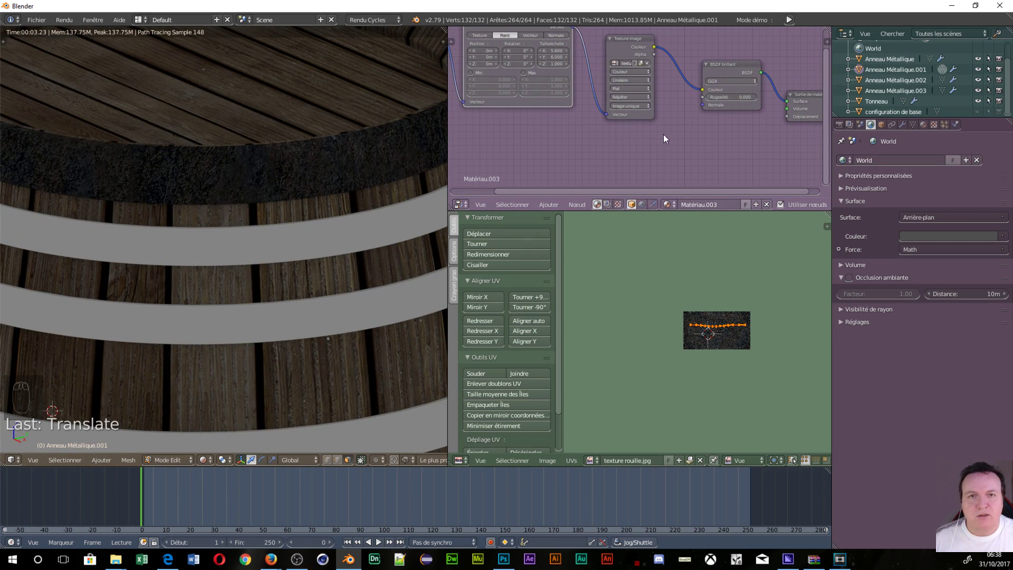
key(shift+a)
mouse_move(644, 143)
mouse_move(630, 123)
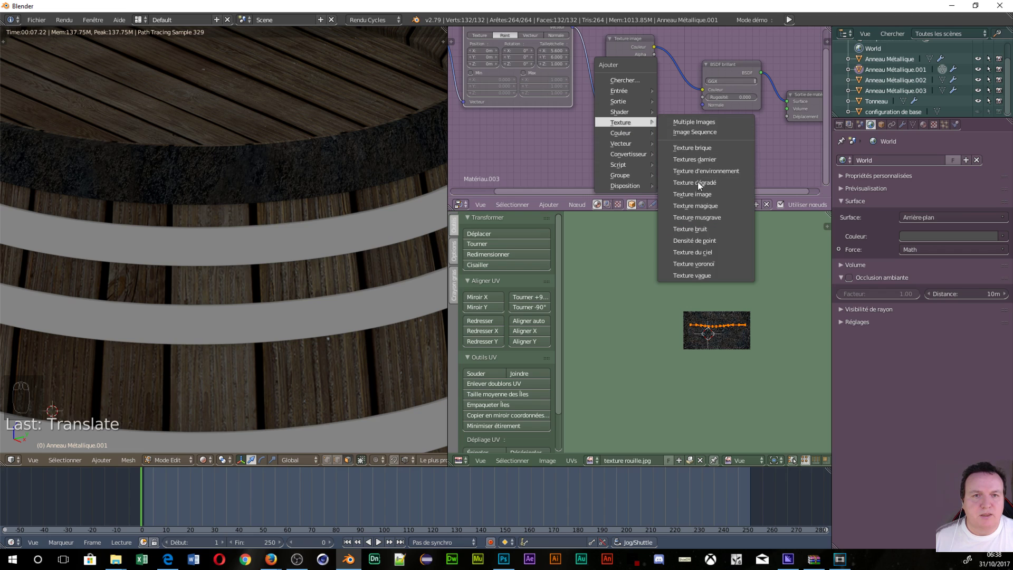
click(695, 198)
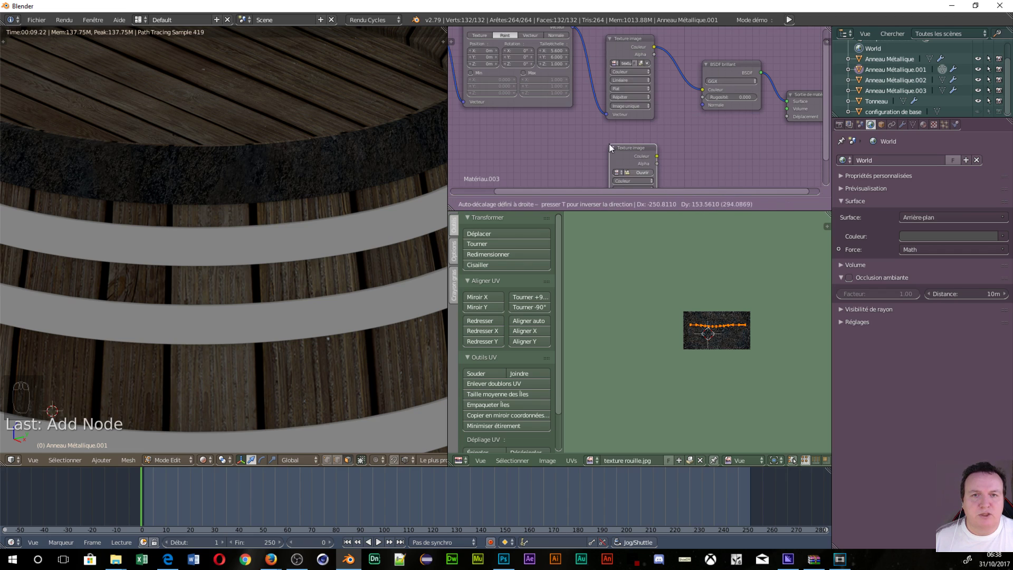
click(637, 151)
scroll(690, 153, down, 2)
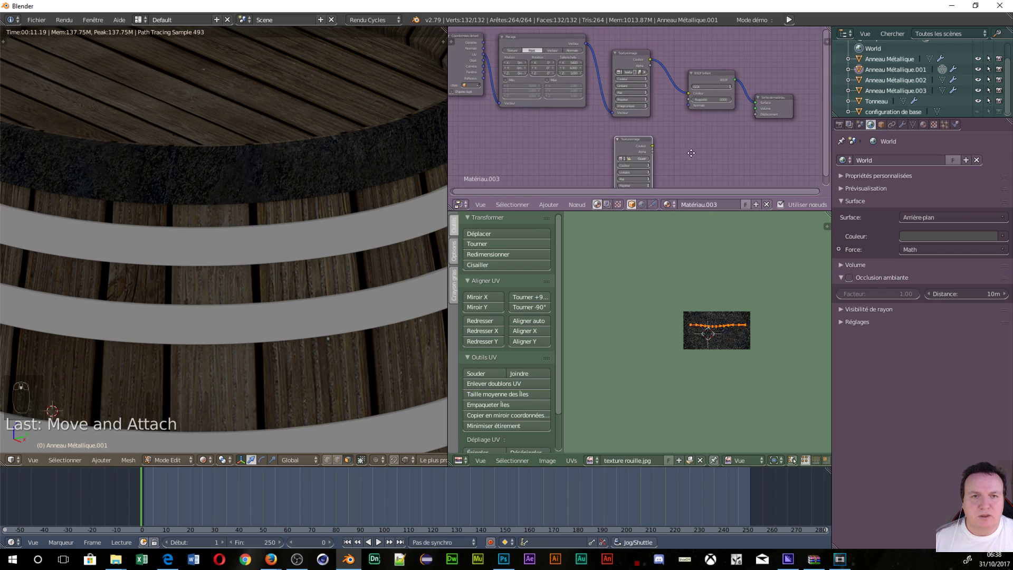
Step: Add a Carte de normale node beside the new image node and link the image's Couleur output to its Couleur input
middle_drag(690, 153, 691, 105)
key(shift+a)
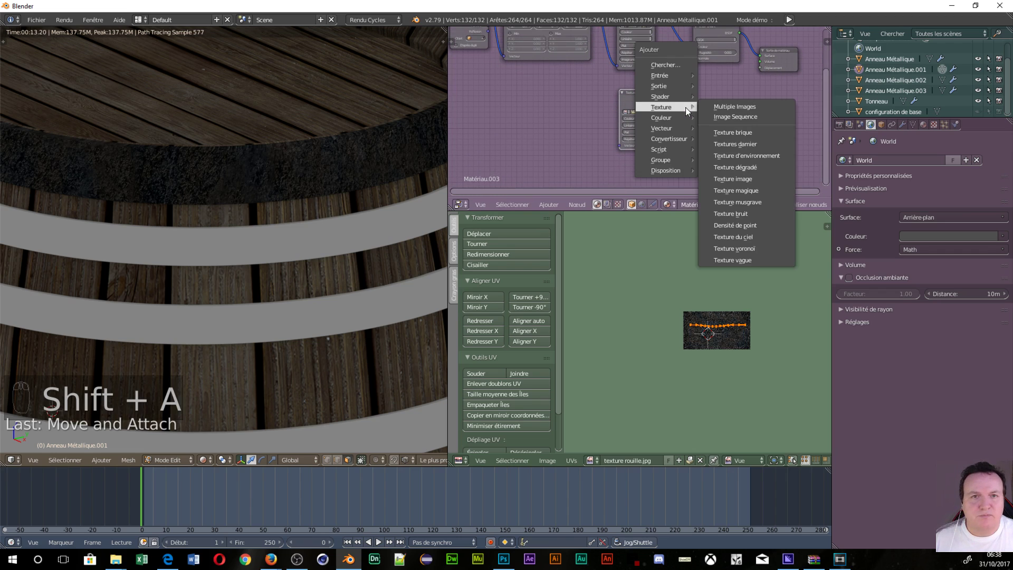
mouse_move(678, 127)
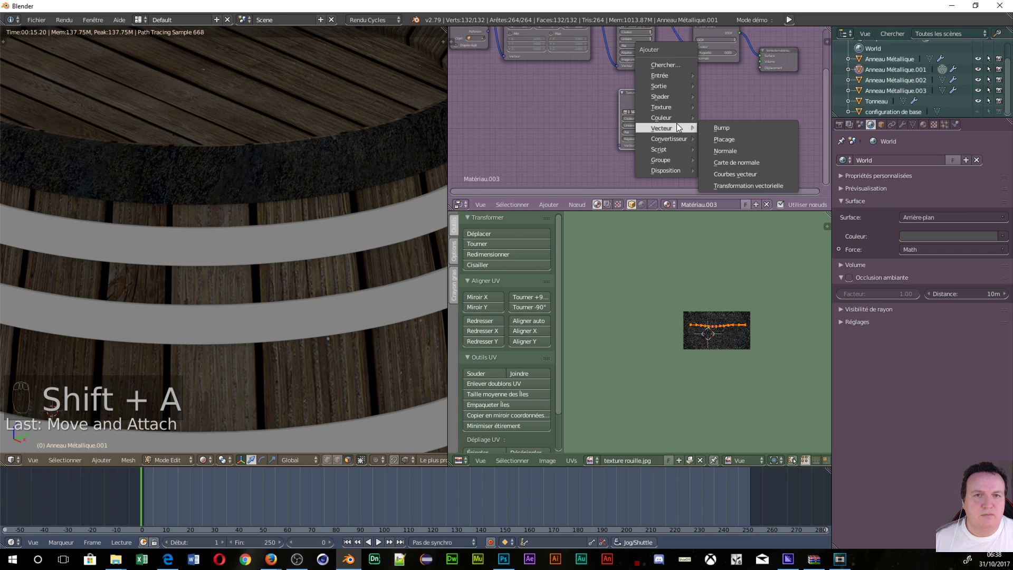
click(737, 162)
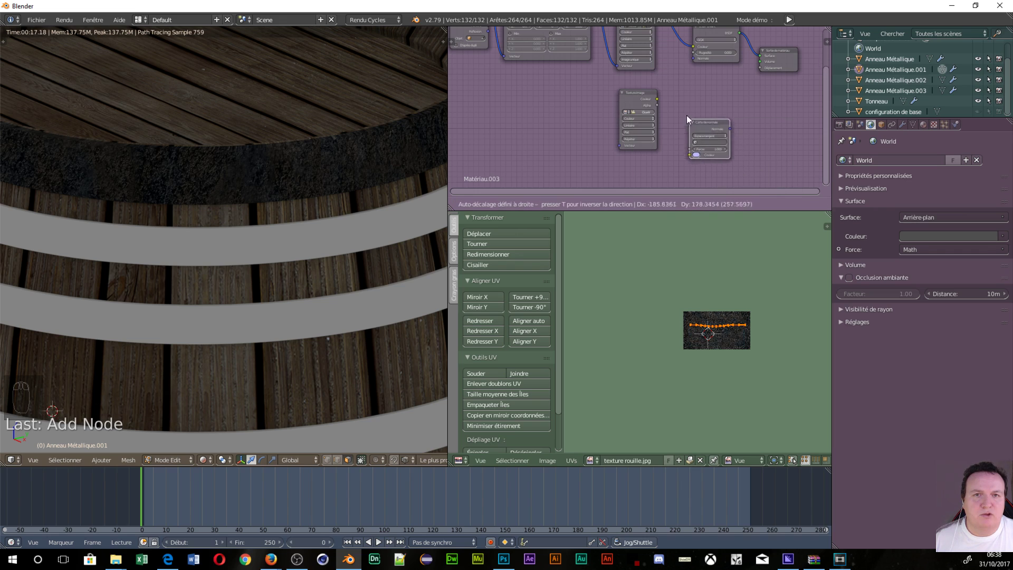
click(668, 100)
drag(657, 99, 671, 139)
scroll(697, 148, up, 2)
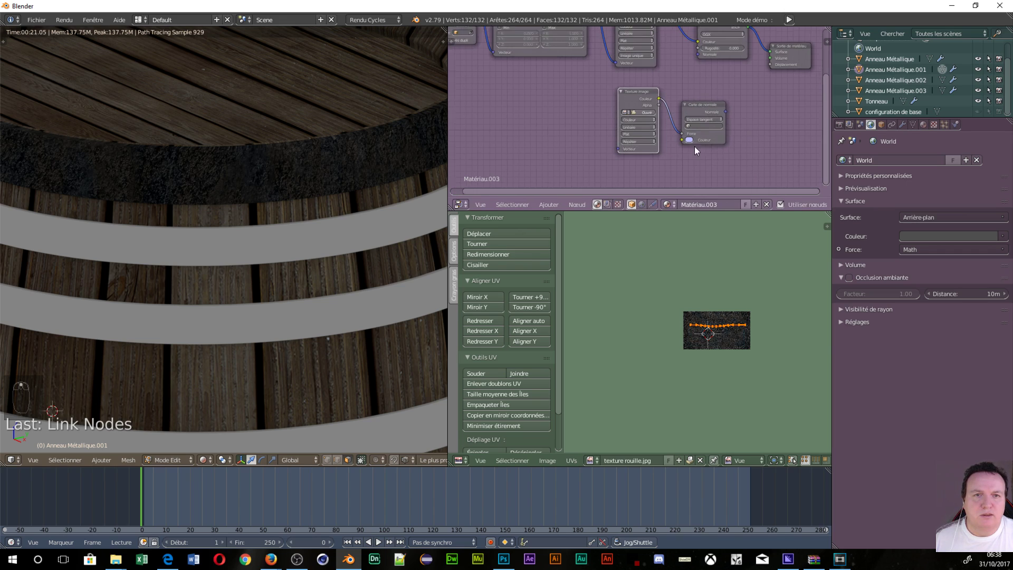
drag(666, 103, 689, 146)
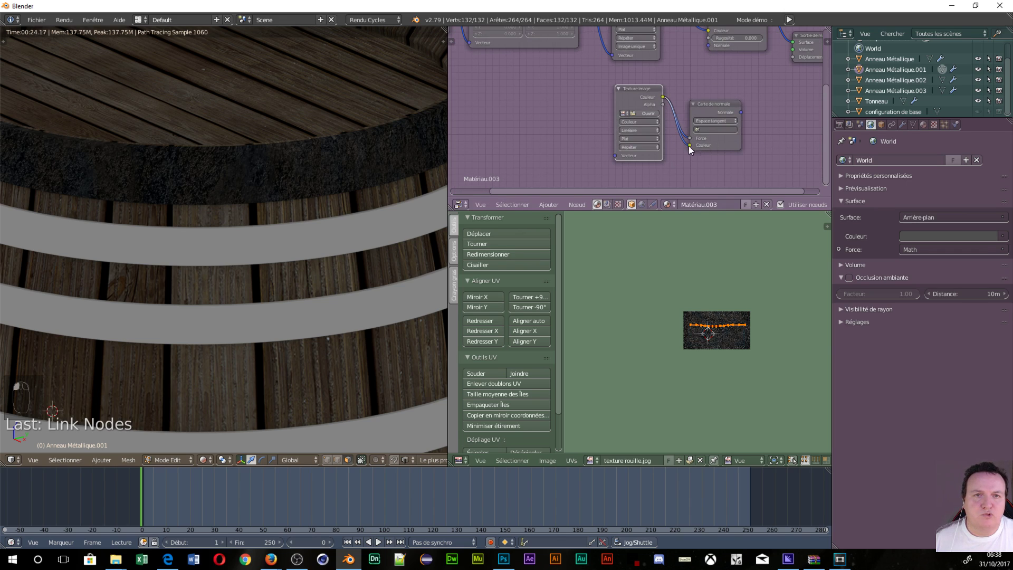
Step: Load texture rouille_ normal.jpg from the tonneau folder into the new image node
click(644, 113)
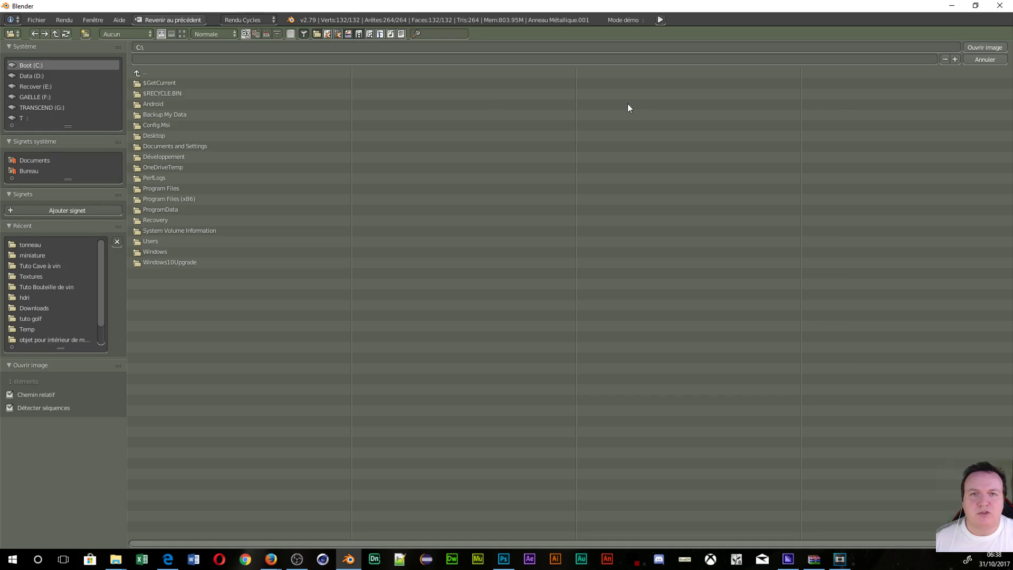
click(31, 245)
click(184, 147)
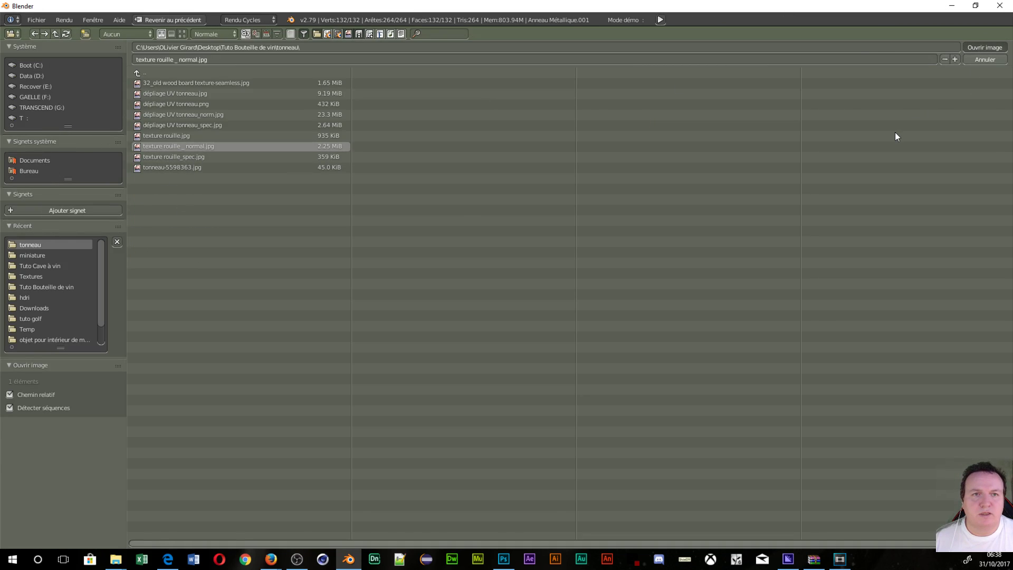
key(Return)
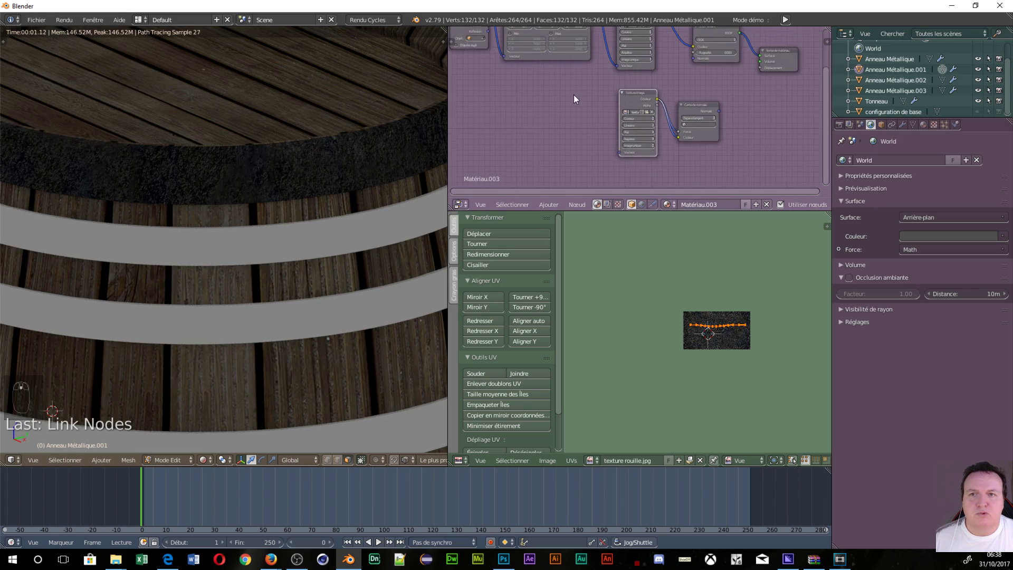
Step: Remove the link between the normal image's Couleur output and the Carte de normale node's Force input
middle_drag(574, 96, 549, 146)
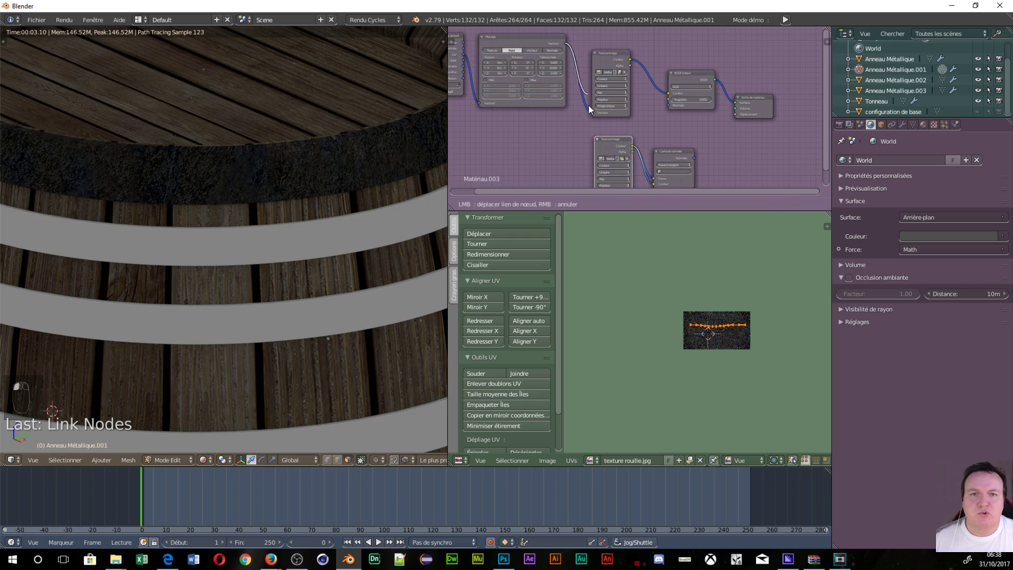
middle_drag(639, 129, 679, 94)
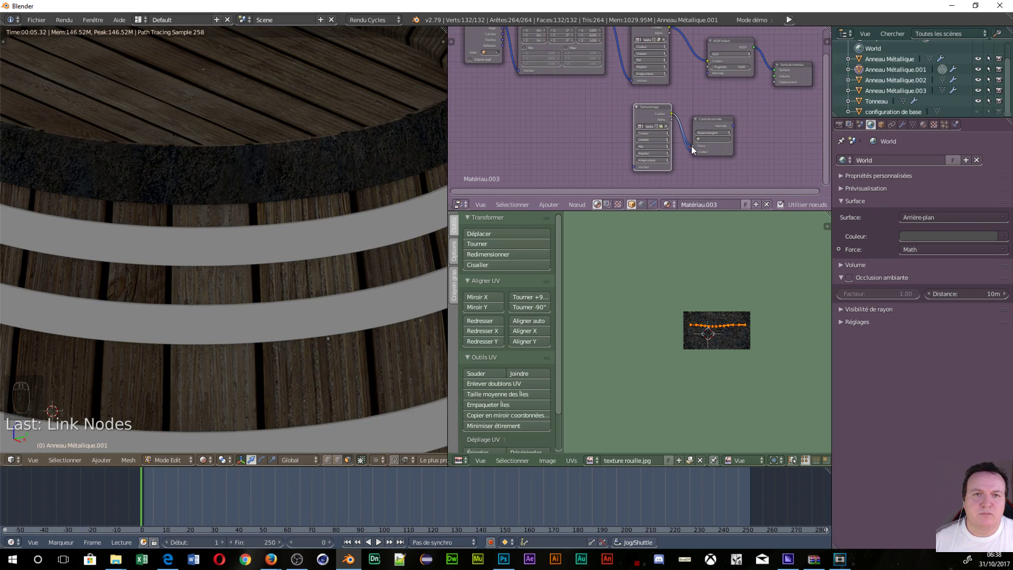
drag(692, 146, 631, 44)
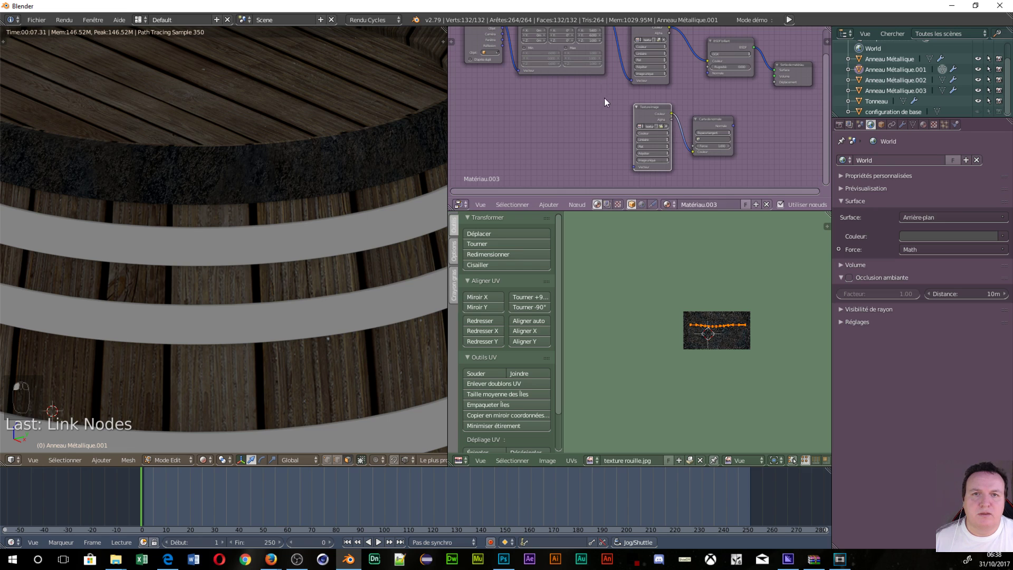
Step: Link the Placage vector to the normal image, and the Normale output to BSDF brillant's Normale and the material output's Déplacement
scroll(605, 98, down, 3)
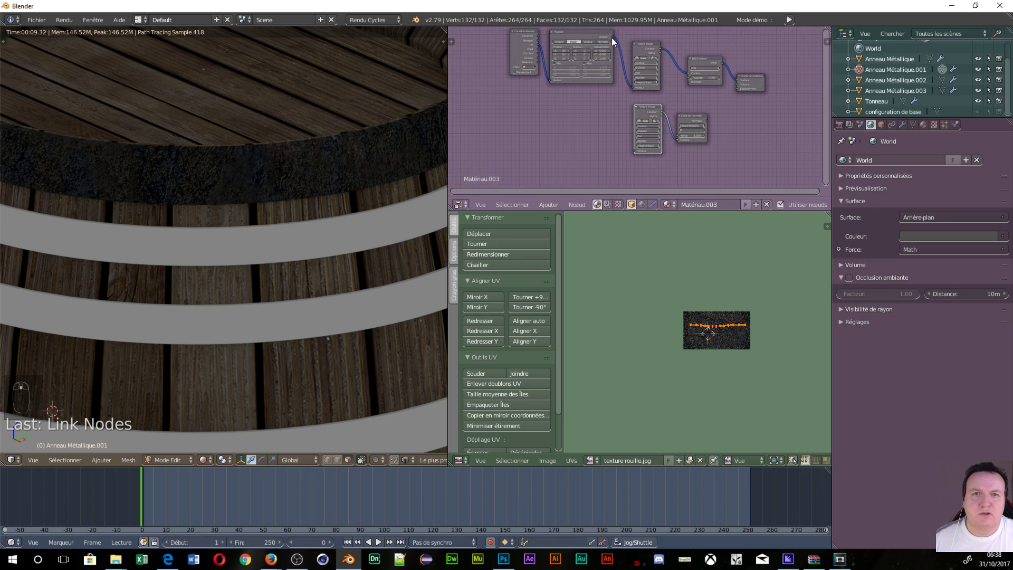
drag(612, 37, 634, 152)
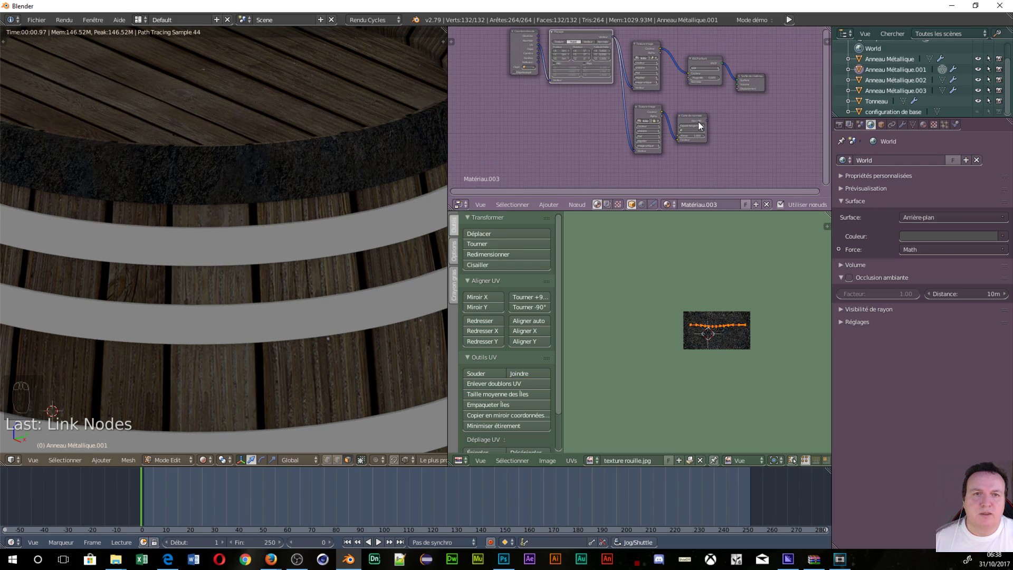
drag(707, 119, 686, 82)
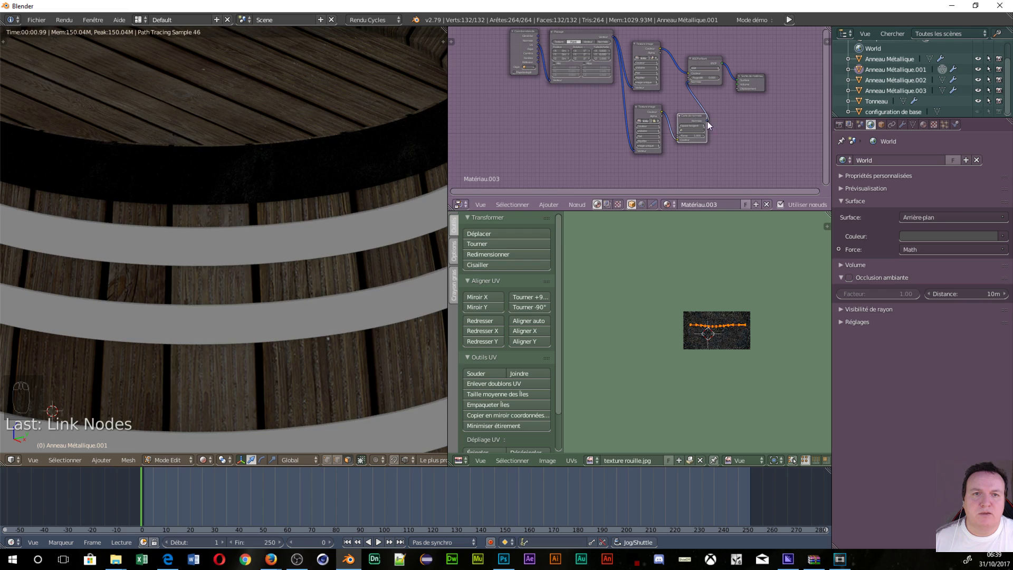
drag(706, 122, 737, 89)
Step: Set the Carte de normale node's Force to 0.050 and check the top ring's relief close up and from afar
scroll(324, 158, down, 4)
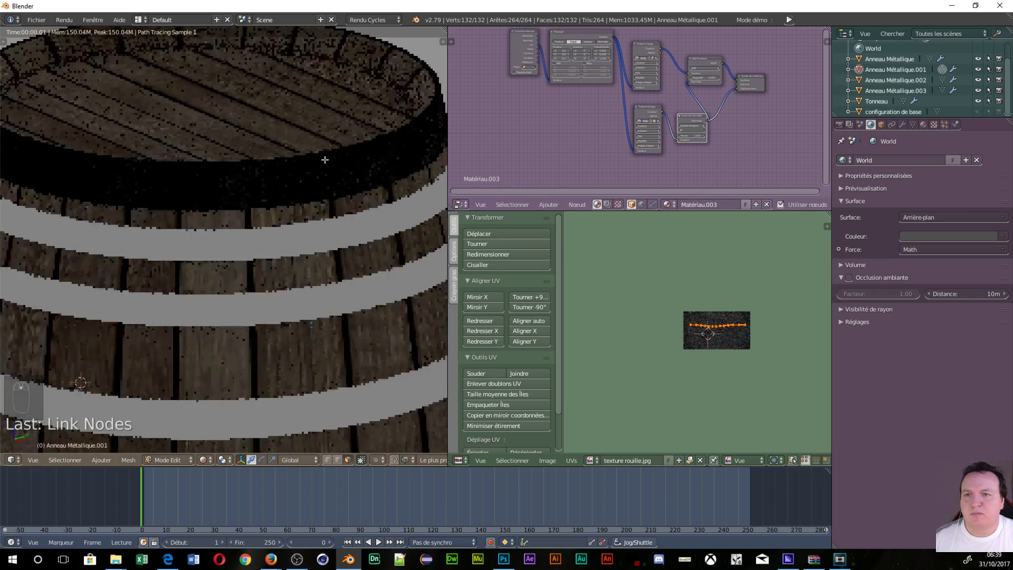
scroll(294, 203, up, 5)
middle_drag(267, 224, 180, 319)
scroll(680, 153, up, 3)
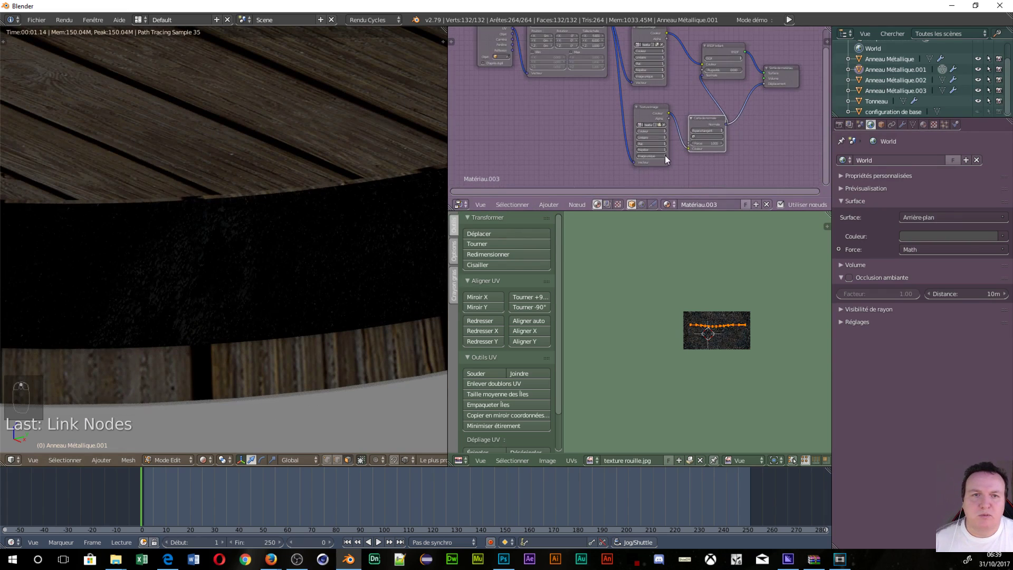
scroll(633, 145, up, 2)
scroll(609, 138, up, 2)
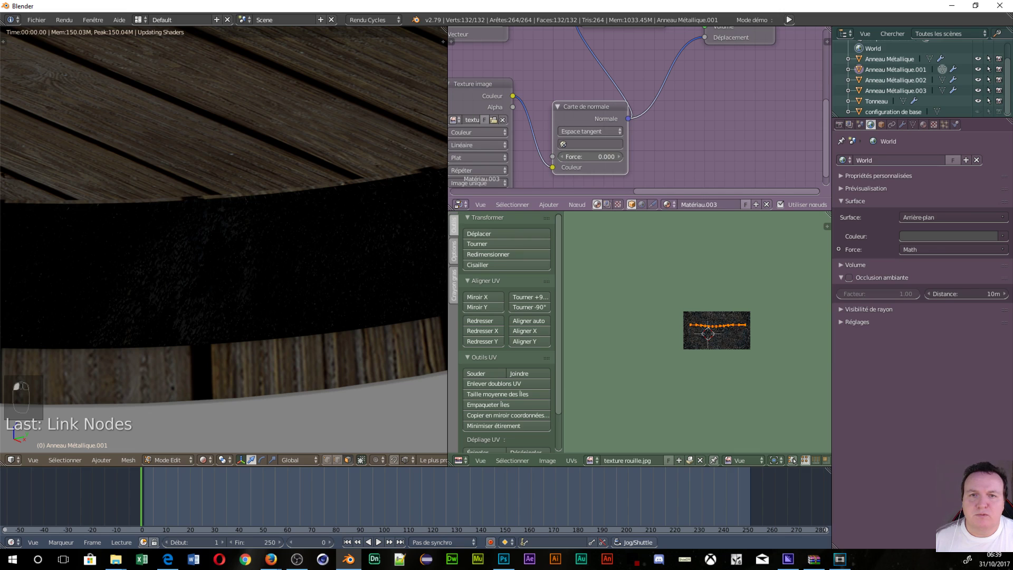
click(600, 156)
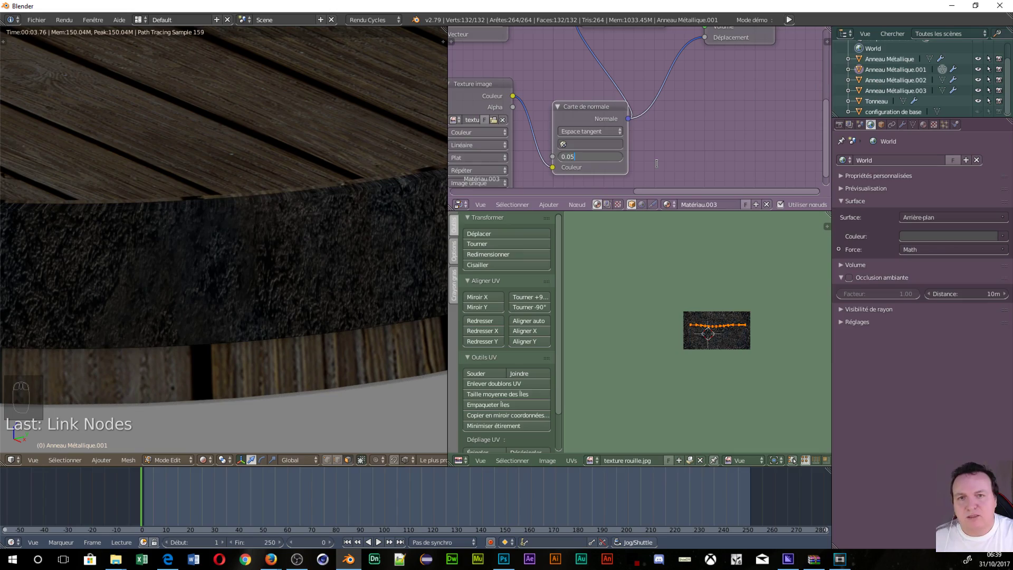
key(Return)
middle_drag(213, 317, 270, 301)
scroll(271, 301, down, 4)
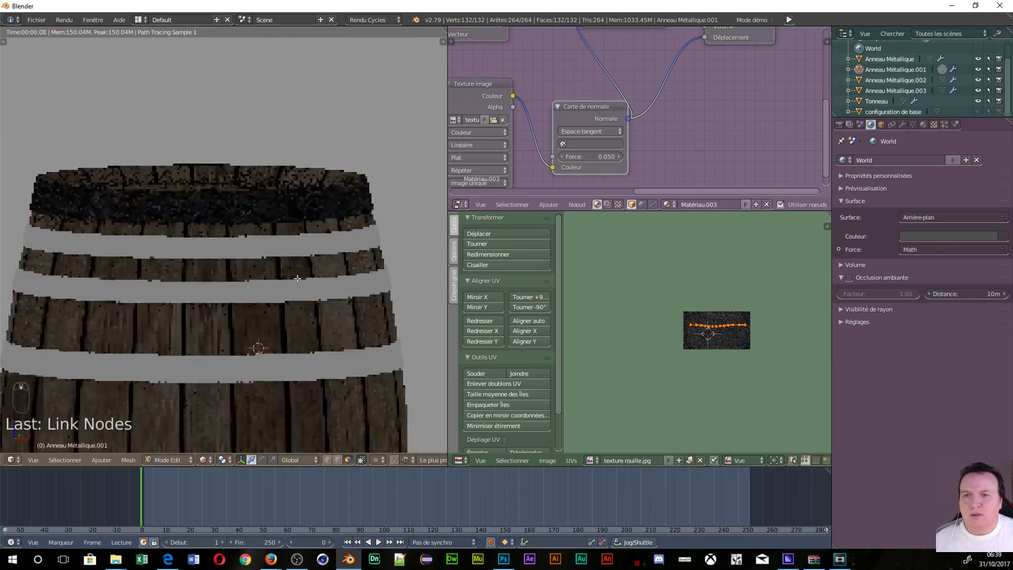
key(KP_5)
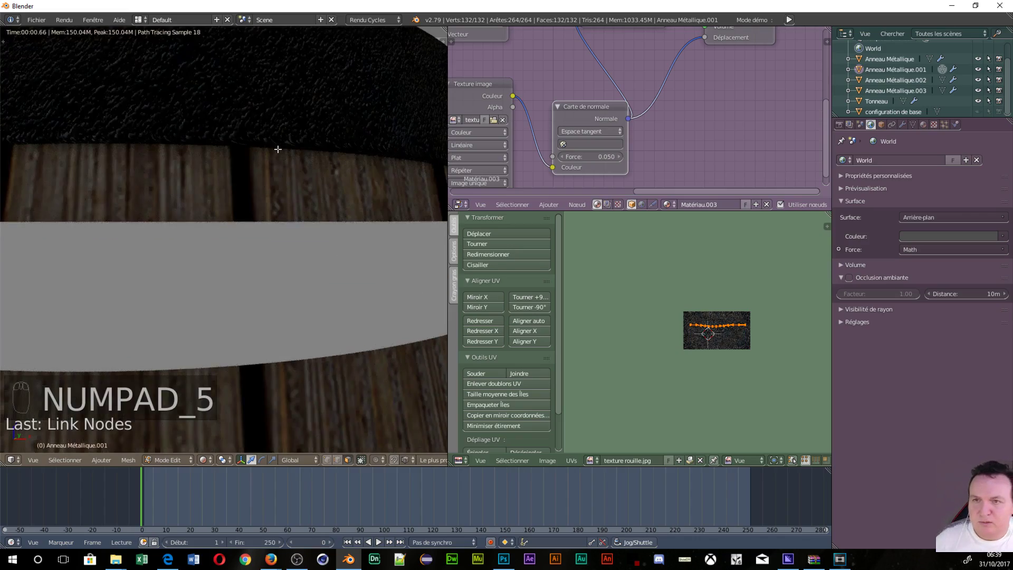
middle_drag(278, 151, 220, 193)
scroll(265, 176, down, 5)
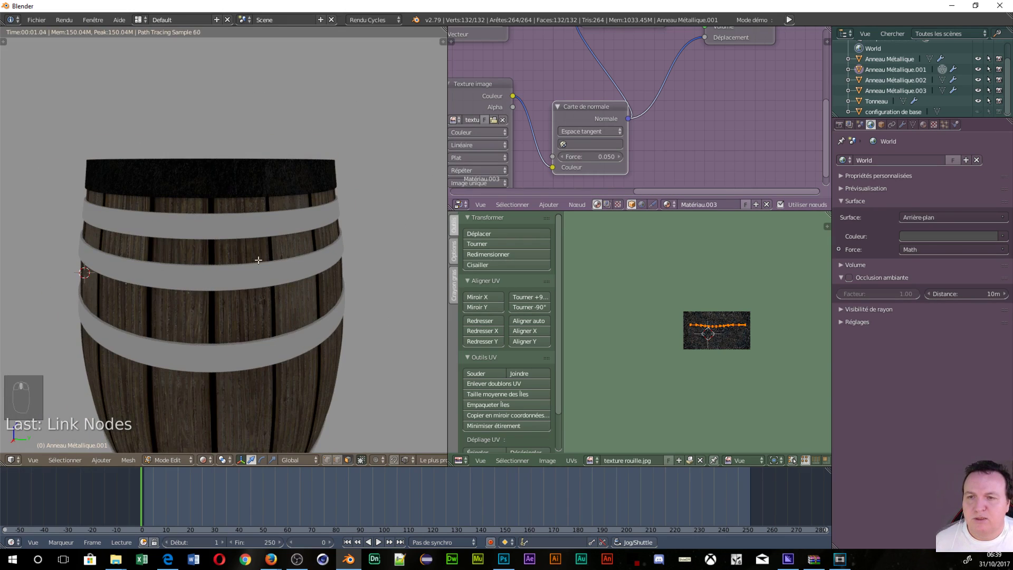
Step: Space out the ring material's nodes and disconnect the normal map from the material output's Déplacement input
scroll(590, 139, down, 3)
middle_drag(591, 105, 617, 180)
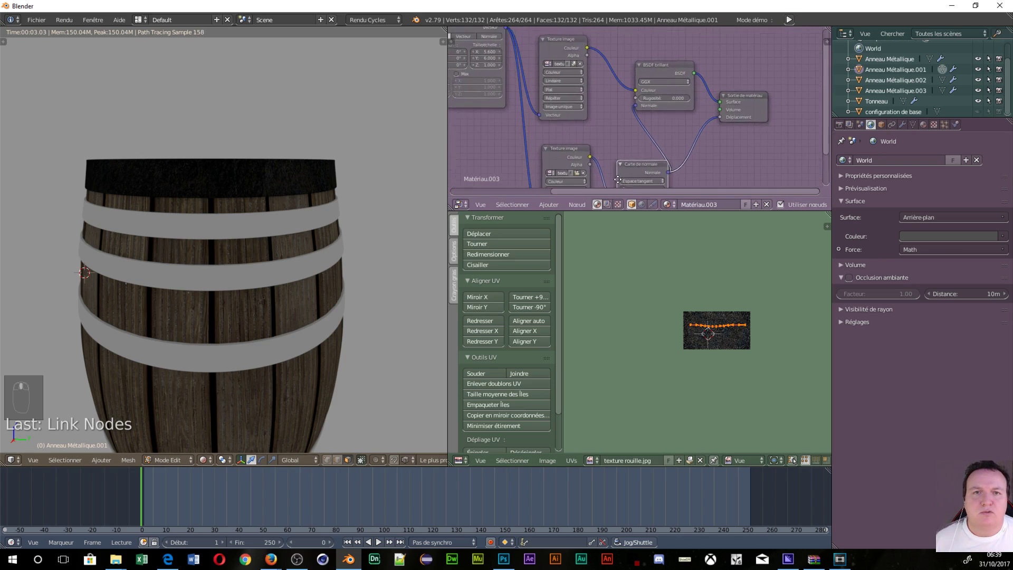
middle_drag(759, 98, 651, 104)
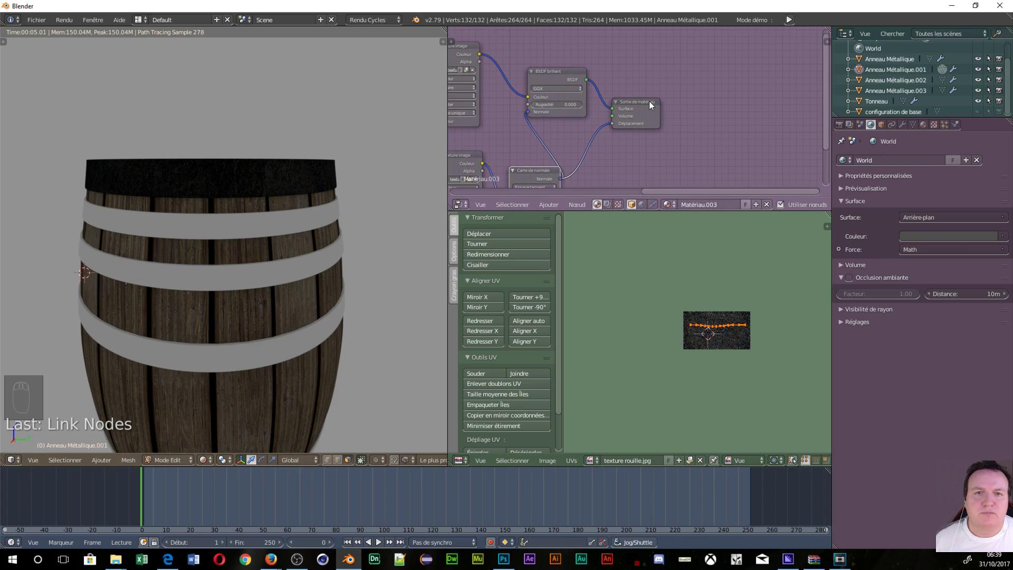
drag(651, 105, 755, 101)
click(530, 169)
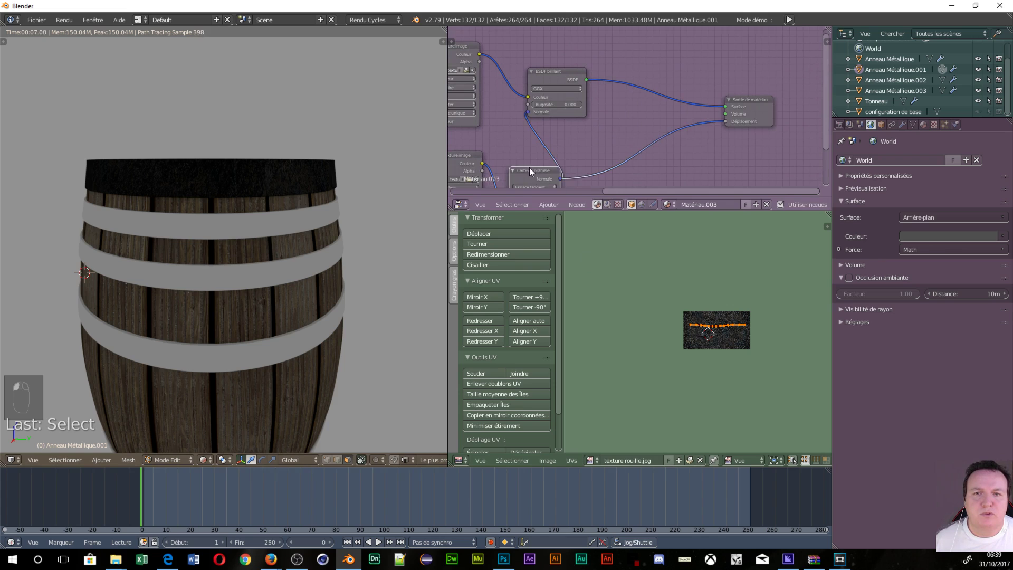
drag(530, 169, 518, 144)
click(461, 160)
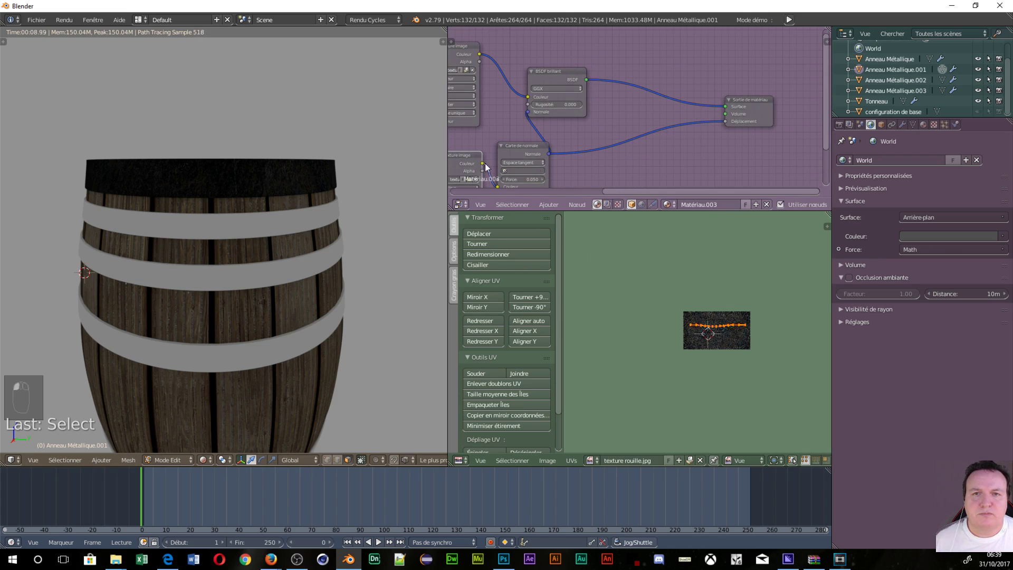
middle_drag(485, 166, 540, 173)
drag(606, 85, 622, 92)
drag(515, 58, 518, 43)
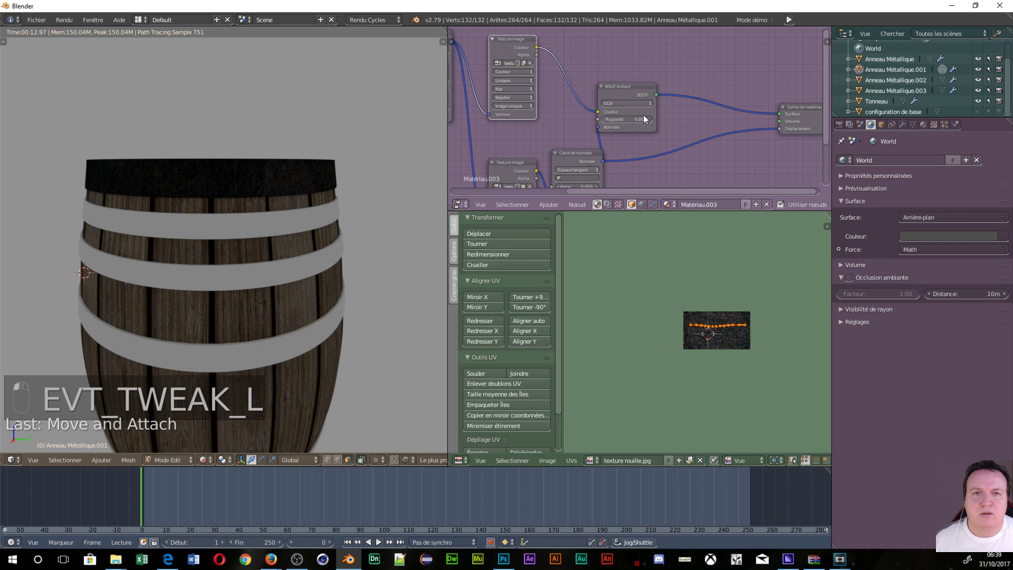
middle_drag(731, 122, 707, 82)
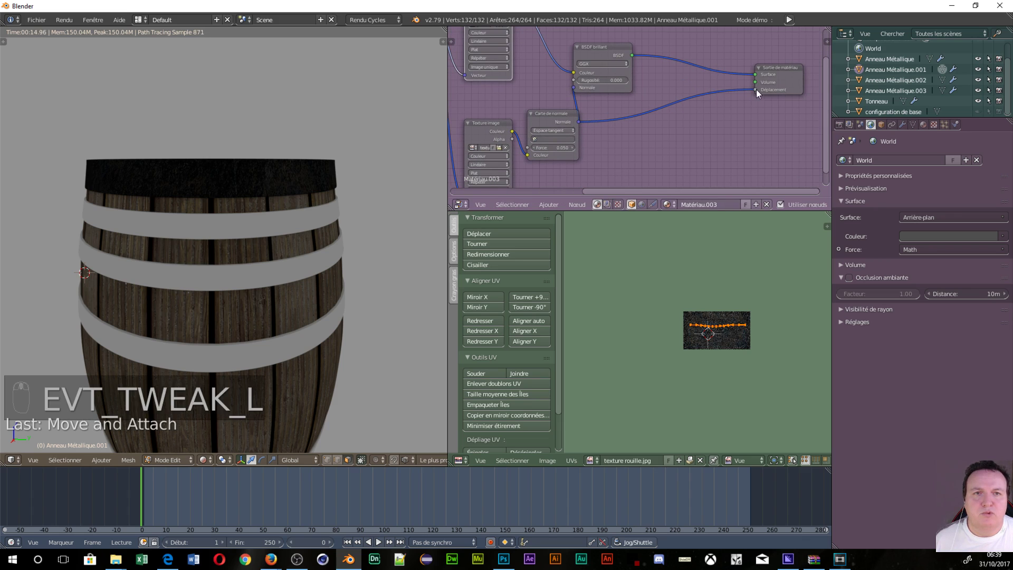
drag(755, 90, 707, 163)
middle_drag(656, 159, 737, 30)
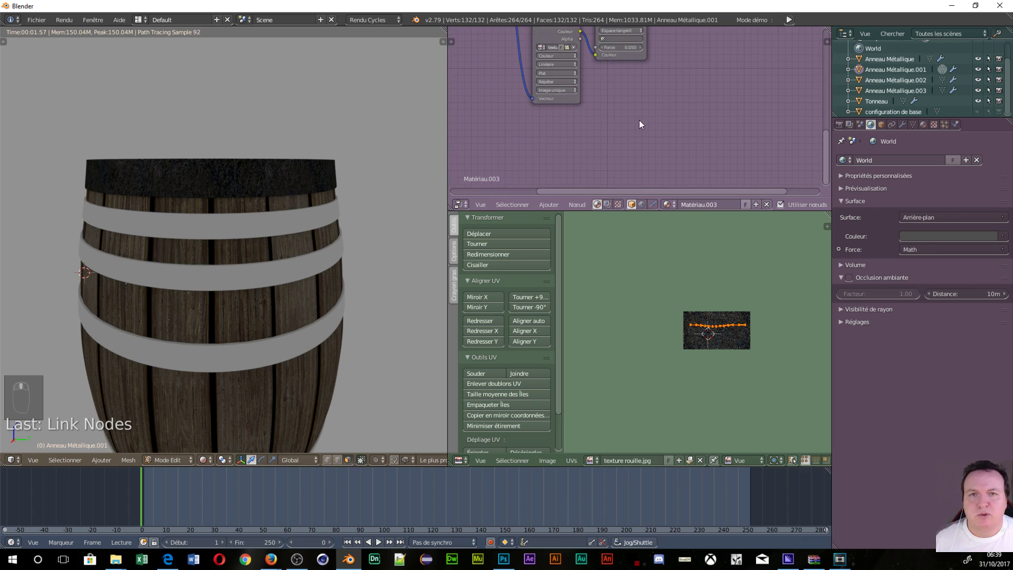
scroll(576, 126, down, 7)
scroll(597, 143, down, 1)
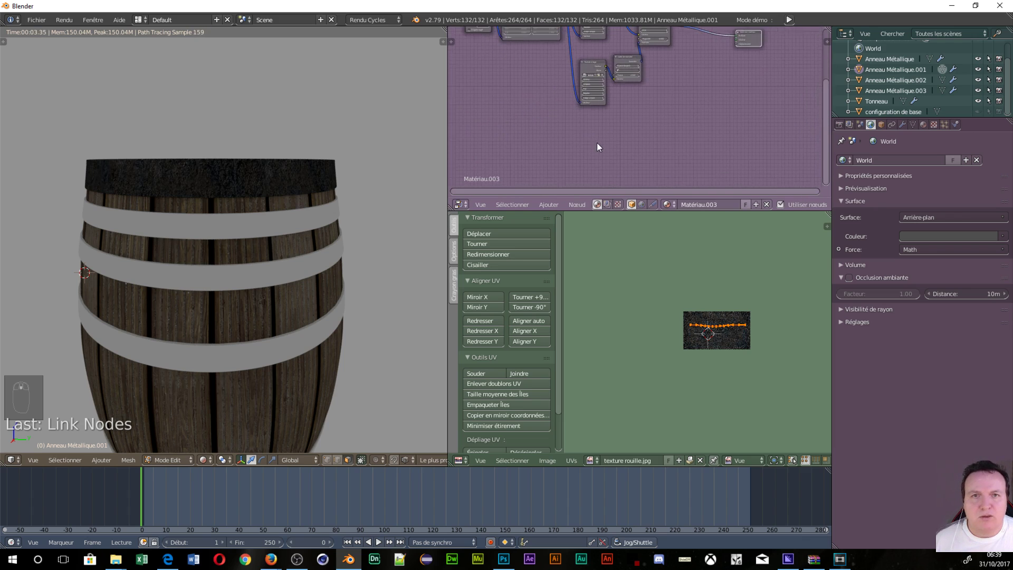
key(shift+a)
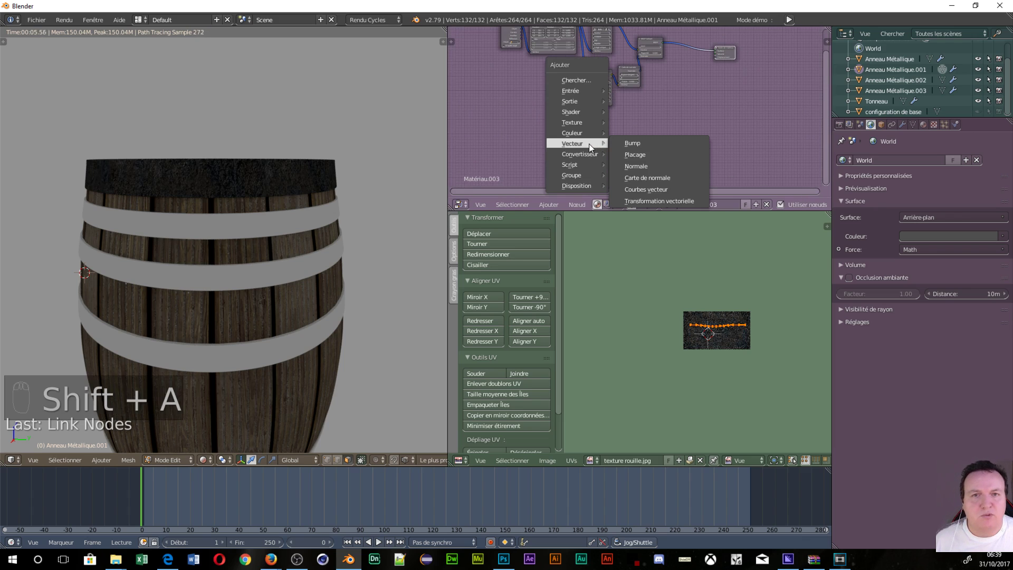
mouse_move(581, 122)
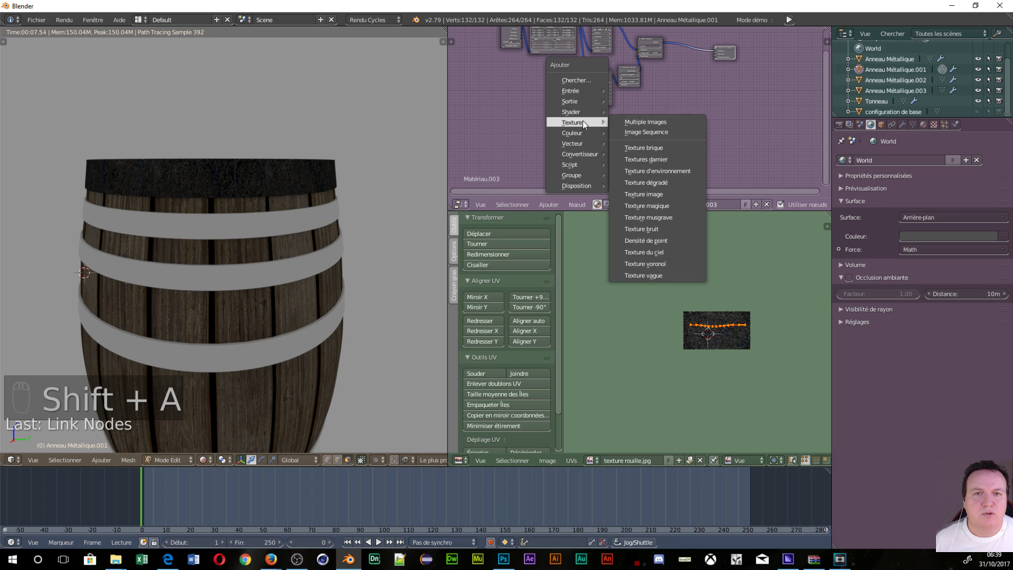
click(651, 192)
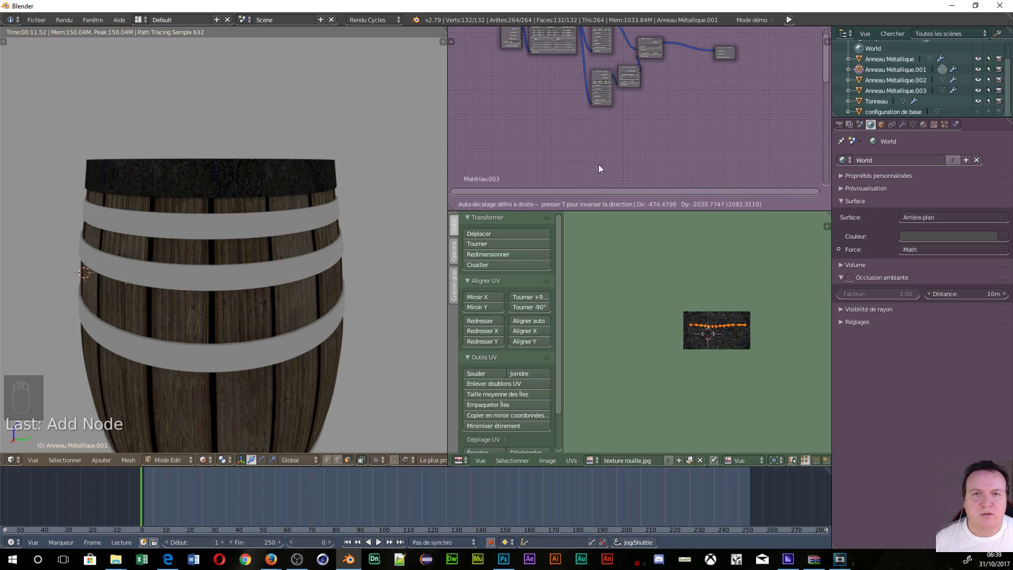
click(632, 95)
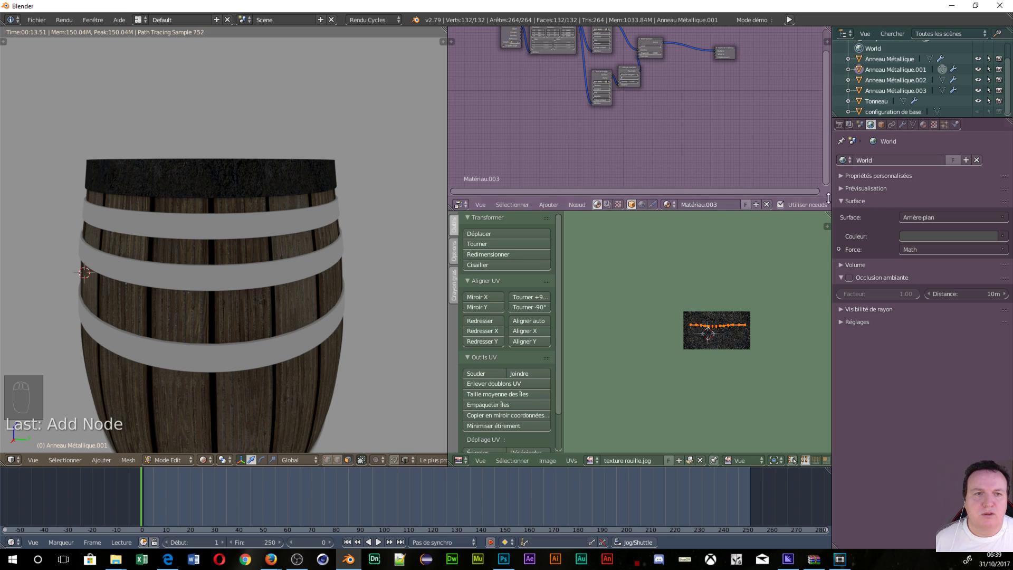
Step: Merge the UV editor's area into the node editor above it so the ring material's nodes have the full height
click(445, 221)
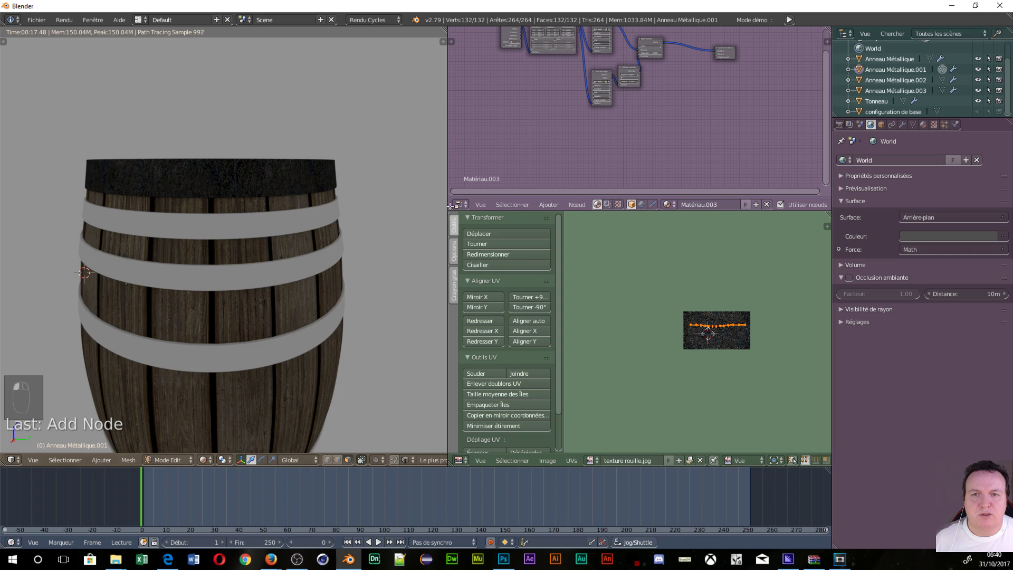
drag(452, 208, 701, 224)
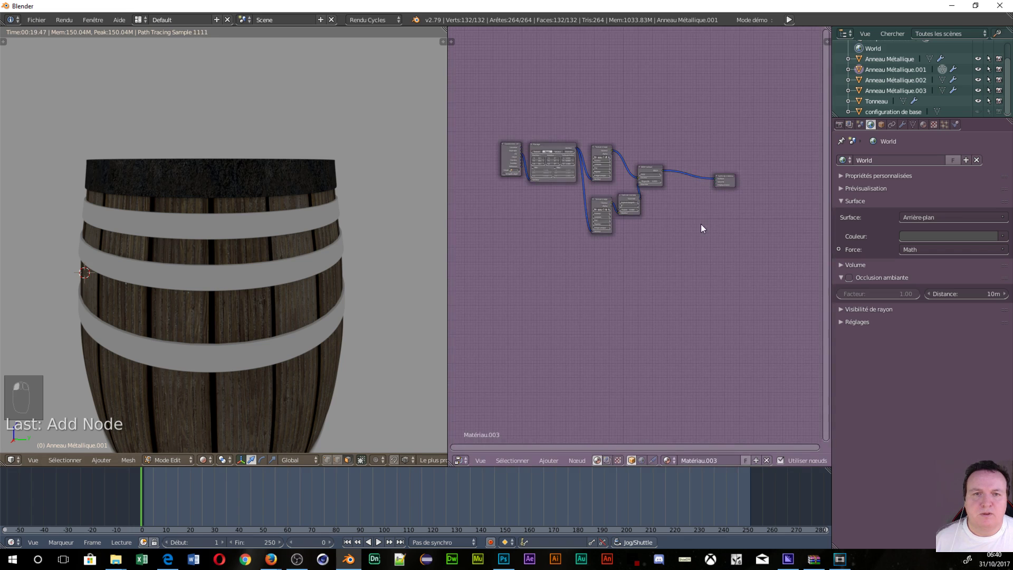
scroll(700, 224, up, 4)
scroll(647, 217, up, 3)
scroll(676, 202, down, 3)
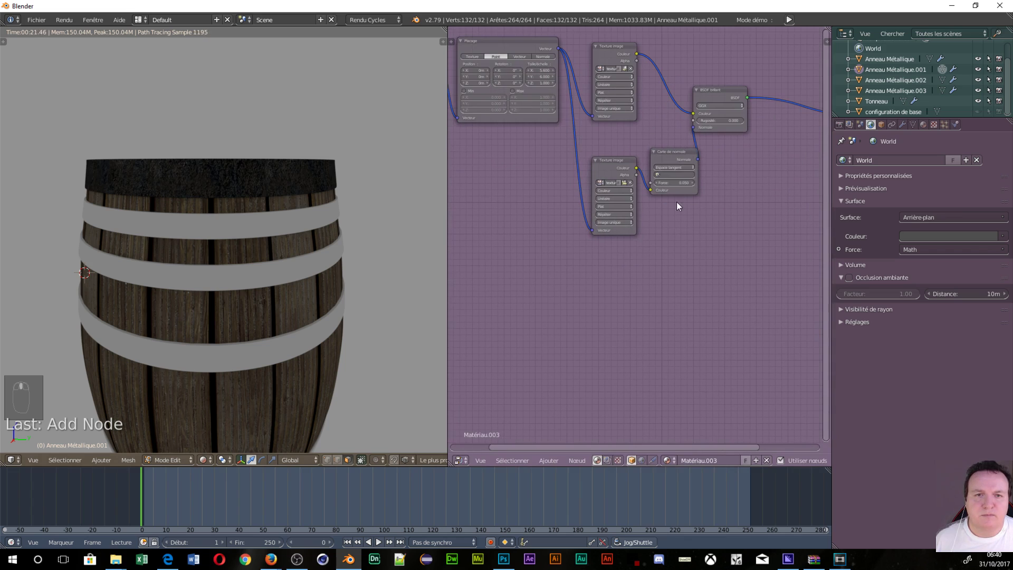
Step: Add a third Texture image node below the normal image node
key(shift+a)
mouse_move(638, 298)
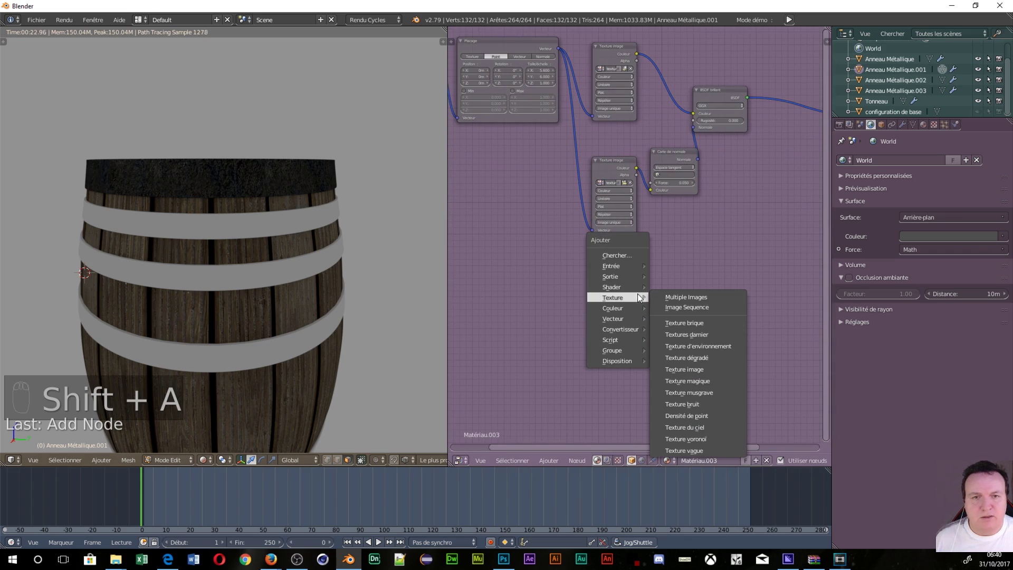
click(684, 369)
click(599, 261)
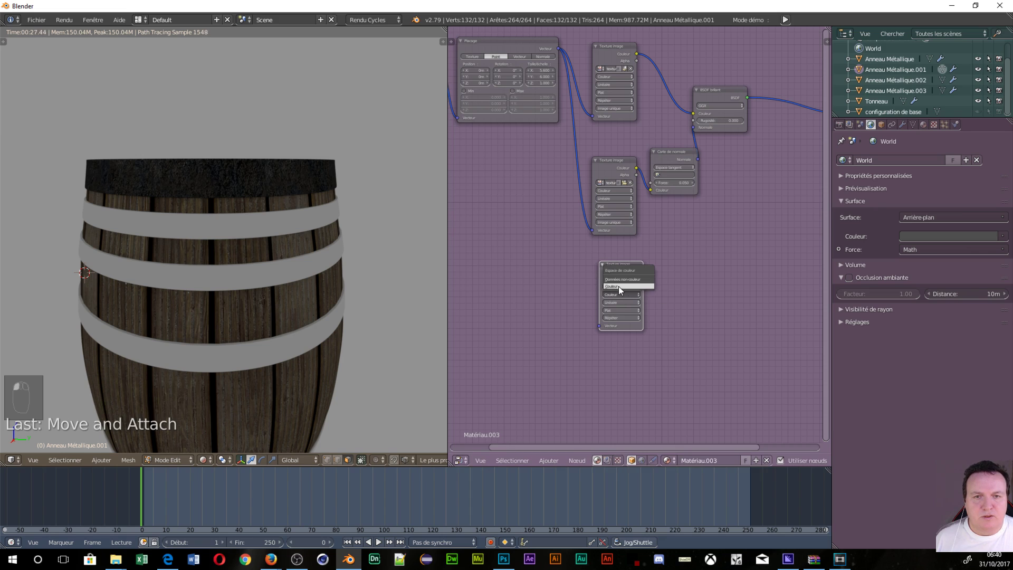
Step: Load texture rouille_spec.jpg from the tonneau folder into the third image node and link the Placage vector to its Vecteur input
click(626, 287)
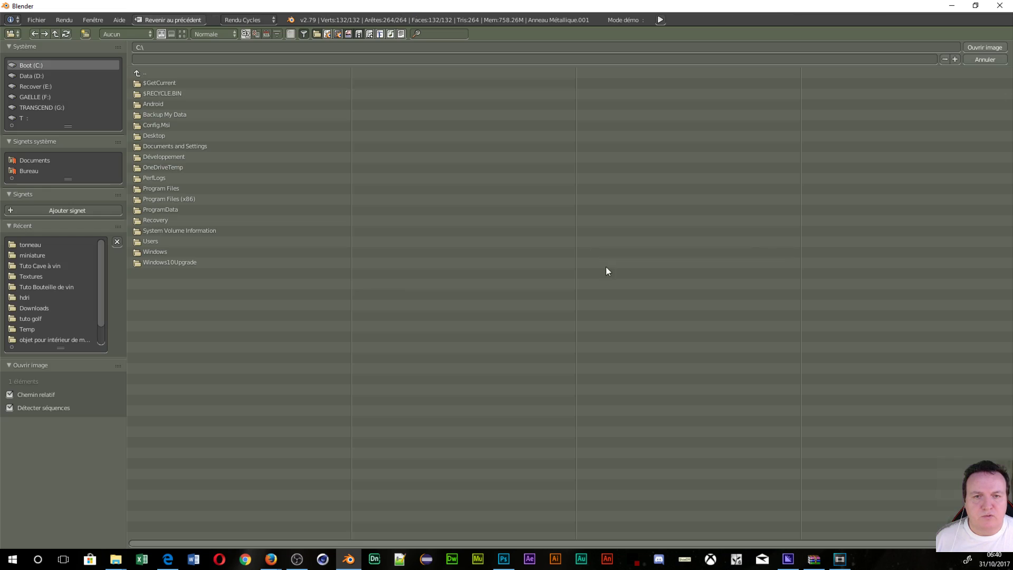
click(30, 245)
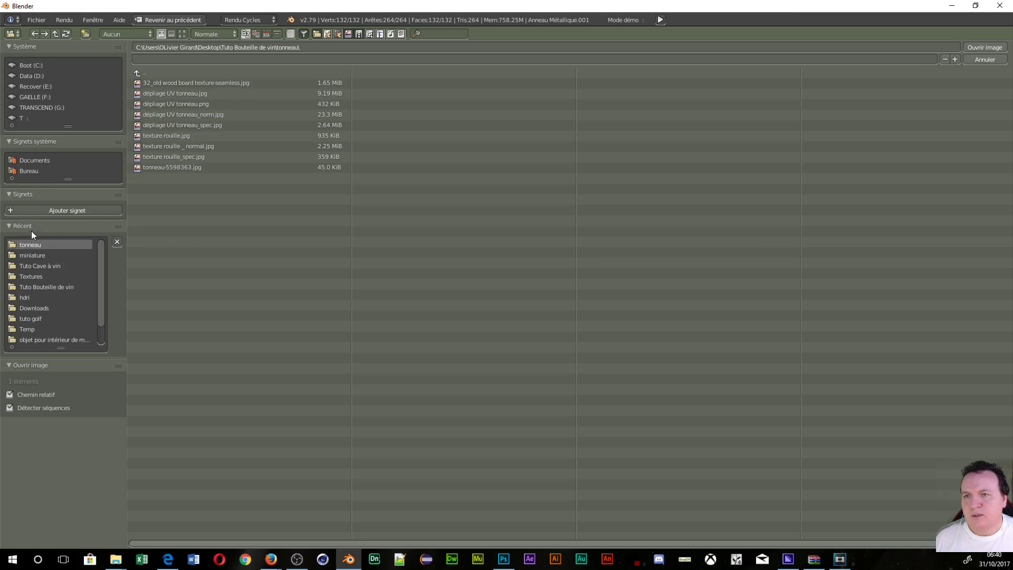
click(175, 157)
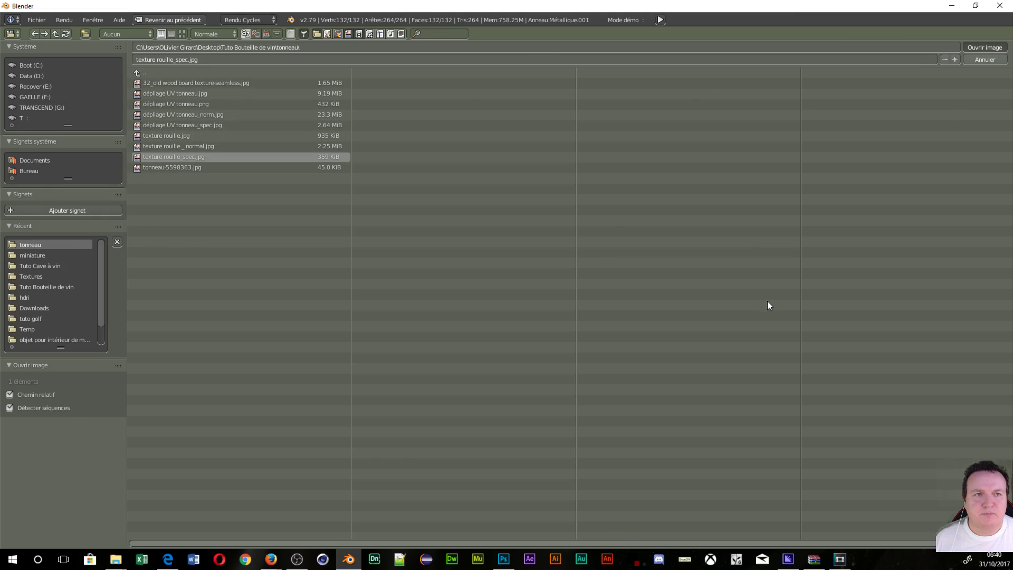
key(Return)
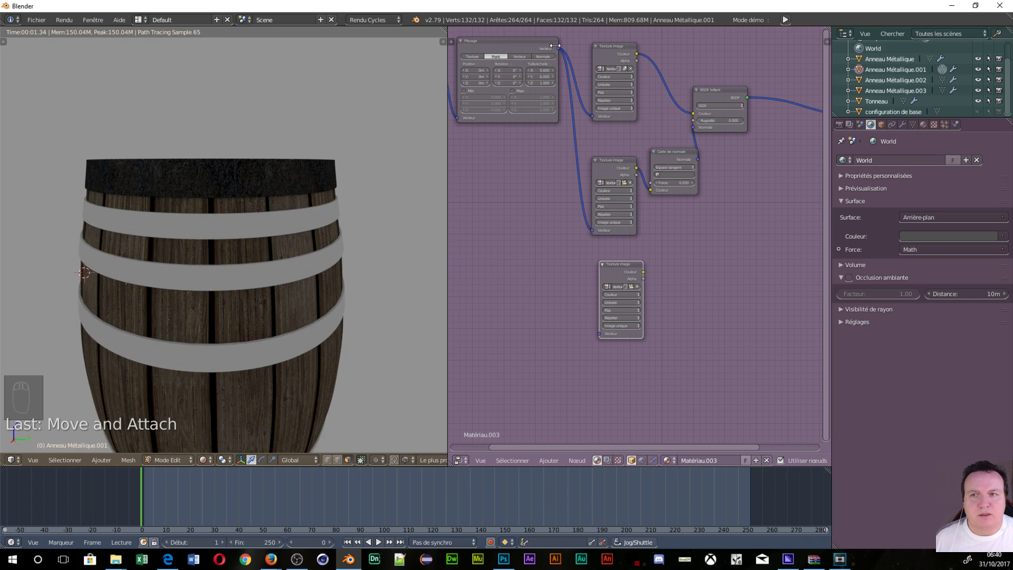
drag(555, 46, 600, 335)
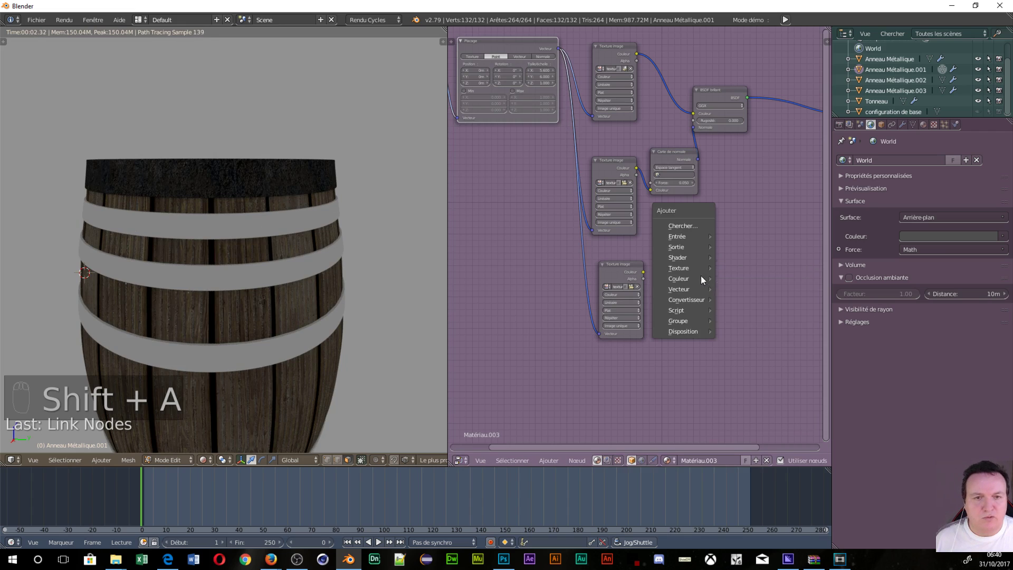
Step: Add a Math node and link it between the spec image's Couleur output and the material output's Déplacement input
mouse_move(705, 291)
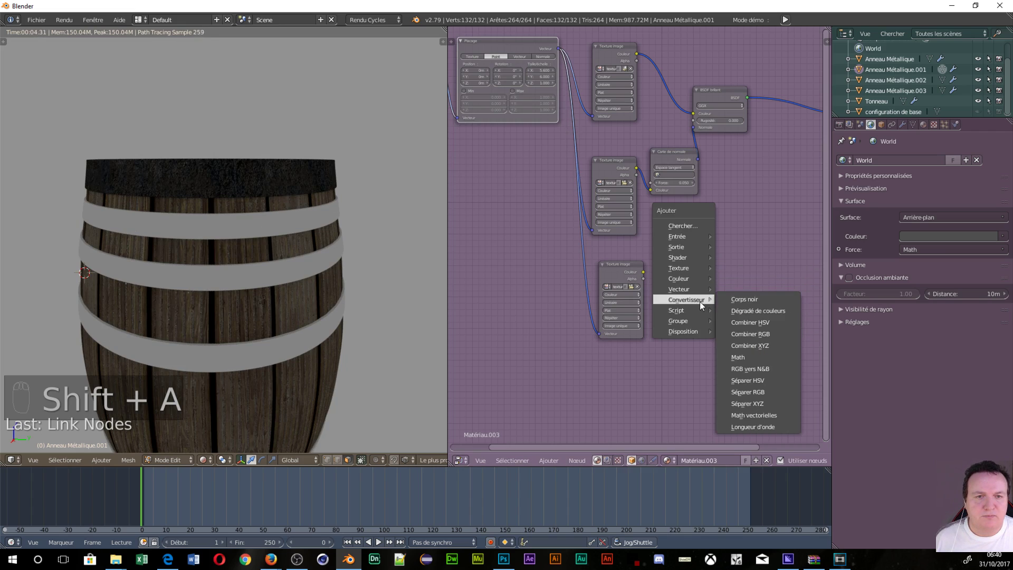
click(750, 354)
click(682, 271)
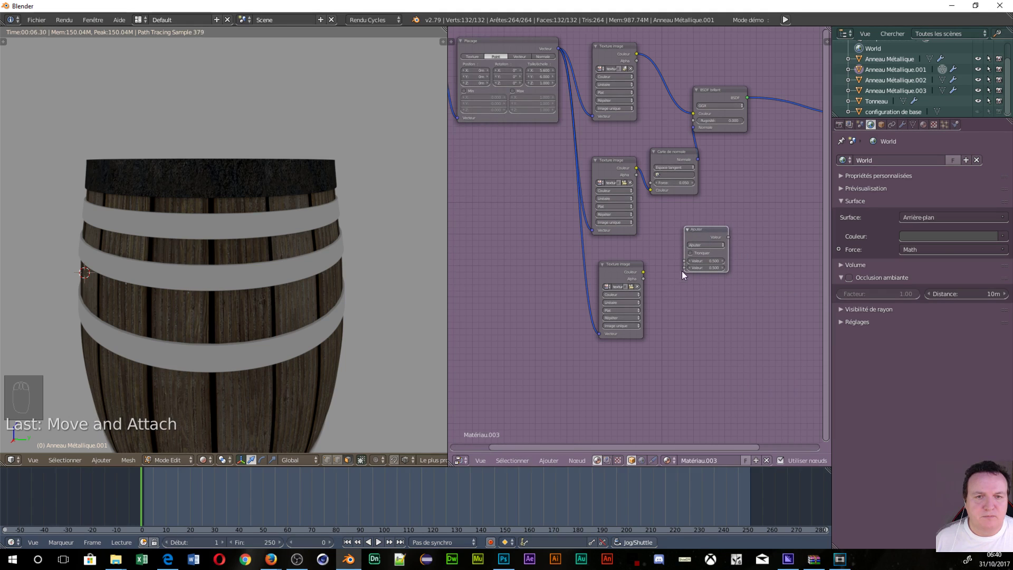
drag(644, 272, 688, 260)
middle_drag(748, 240, 625, 256)
drag(607, 260, 742, 151)
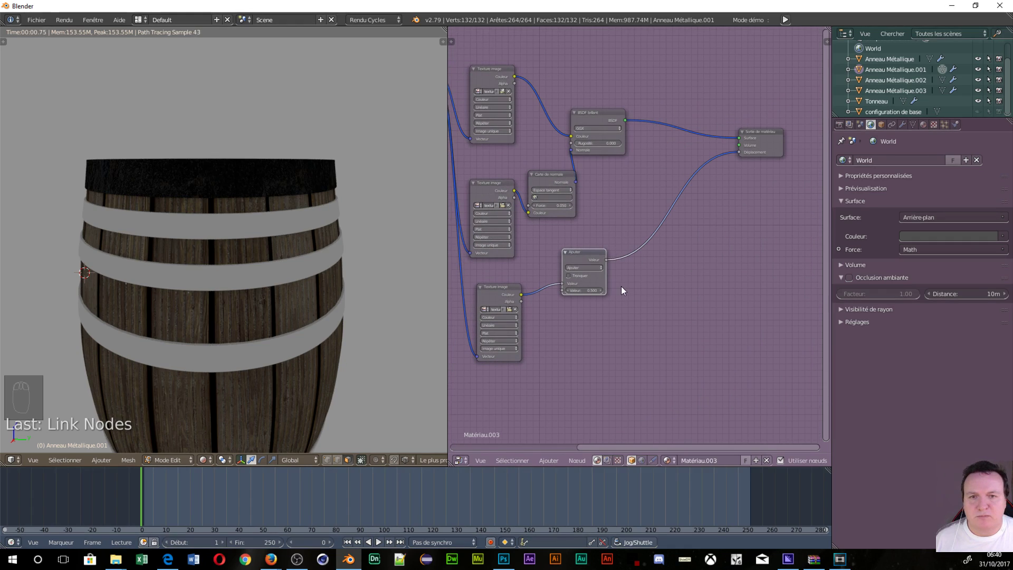
Step: Set the Math node's operation to Multiplier
scroll(616, 286, up, 3)
click(584, 281)
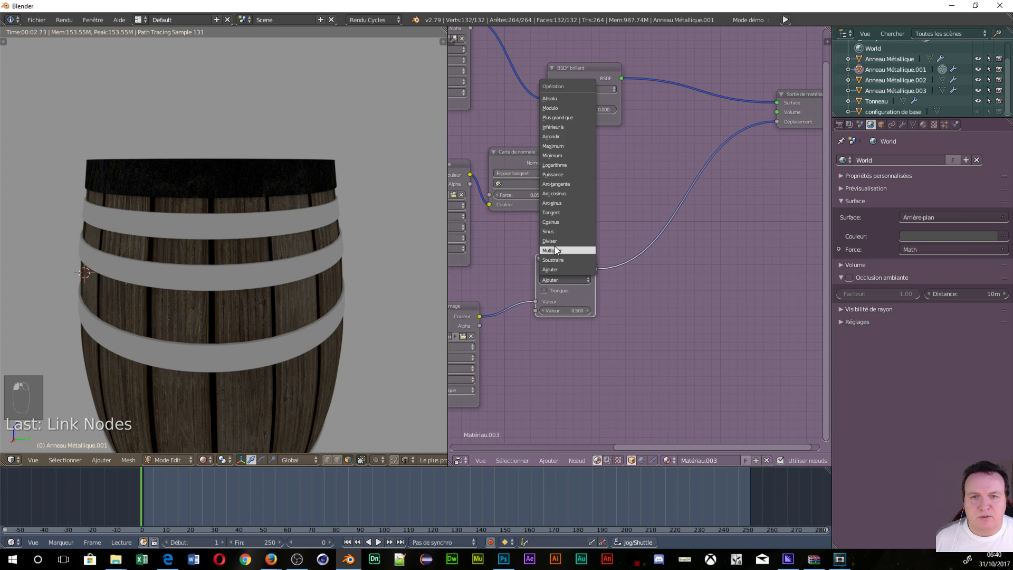
click(555, 248)
Step: Examine the top ring's displaced rust relief close up, from several angles and with the whole barrel in view
scroll(305, 242, up, 5)
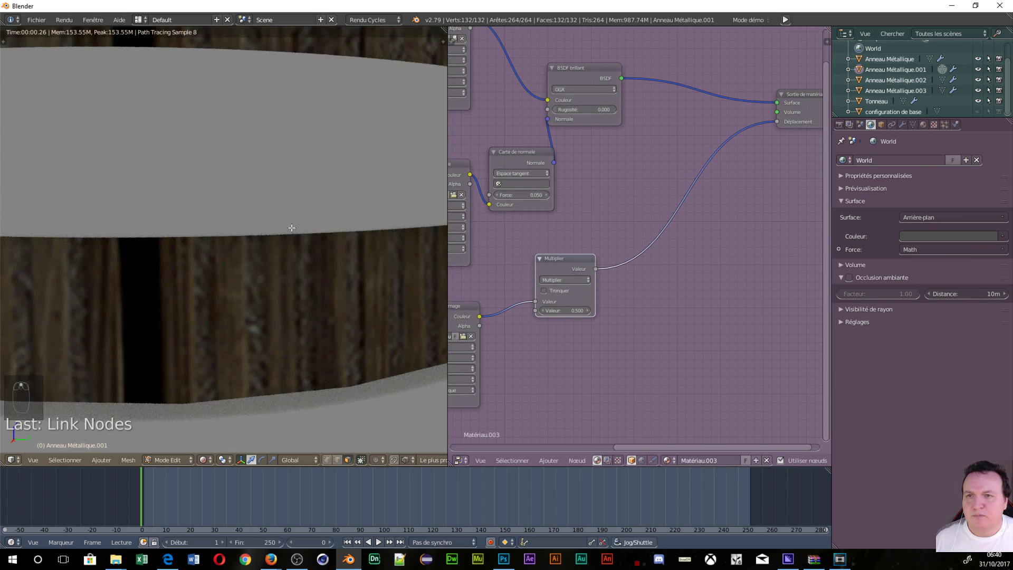
scroll(278, 136, down, 3)
scroll(306, 179, down, 3)
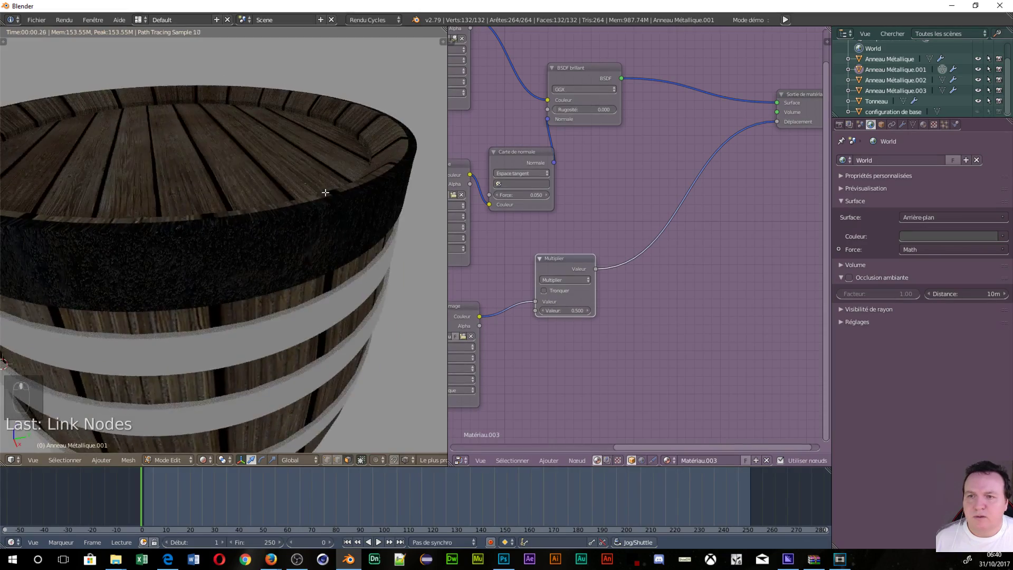
scroll(317, 216, up, 5)
scroll(324, 207, down, 4)
scroll(334, 201, up, 1)
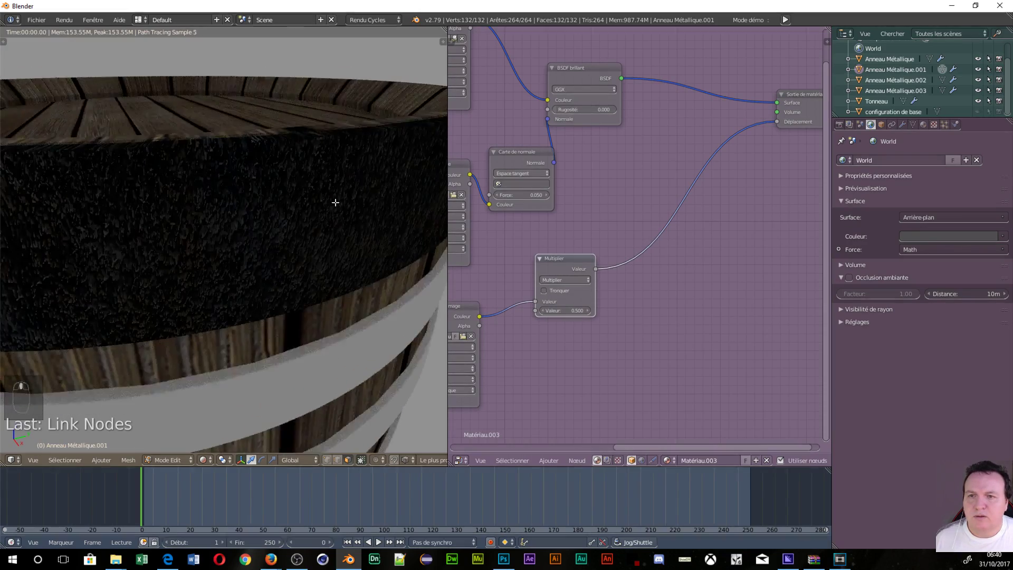
scroll(336, 202, down, 3)
middle_drag(295, 196, 268, 249)
scroll(227, 189, up, 2)
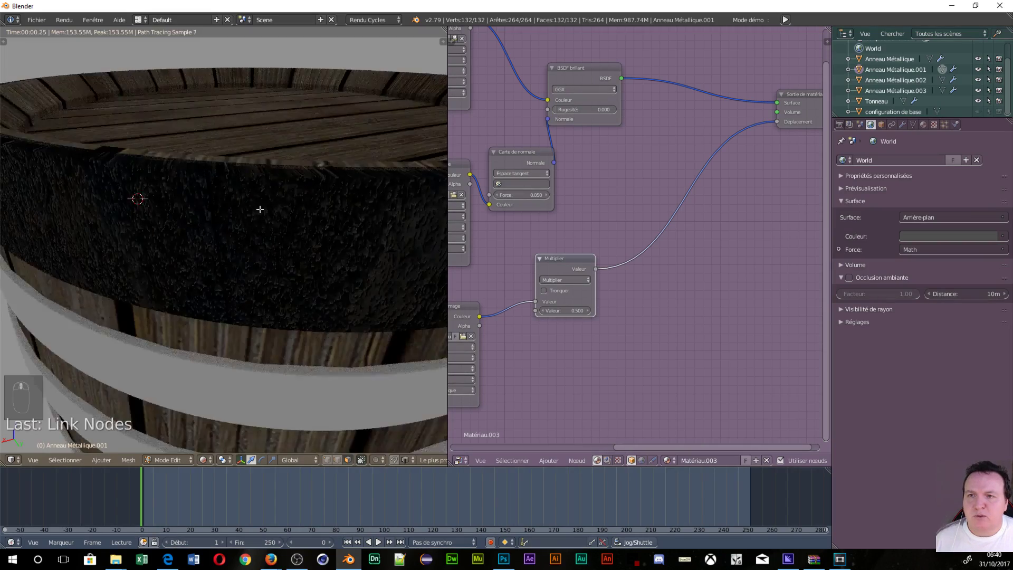
middle_drag(260, 208, 260, 223)
scroll(199, 339, down, 5)
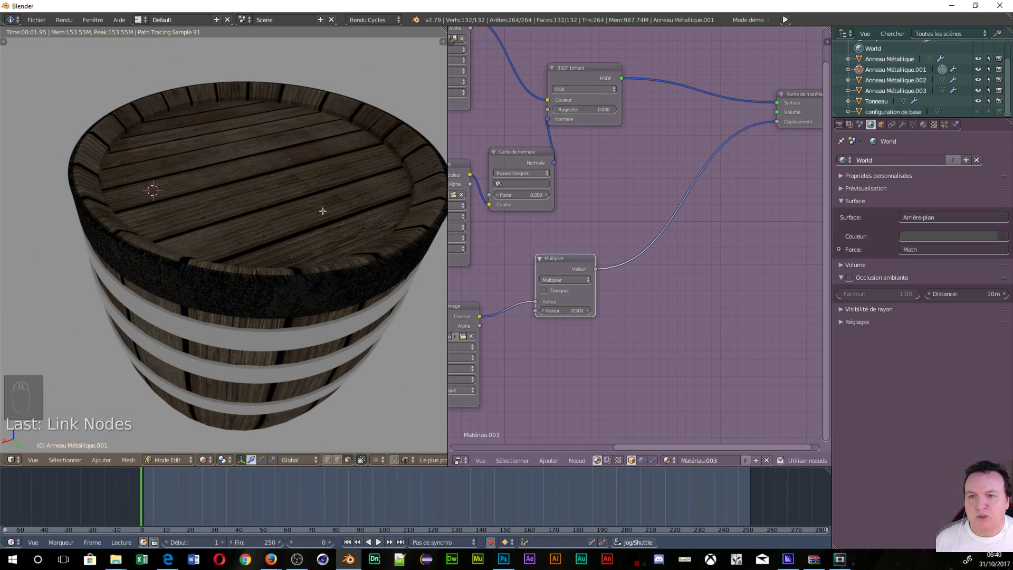
Step: Unwrap the top ring in edit mode with UV-projection intelligente at a 66.00 angle limit and check its texture
key(Tab)
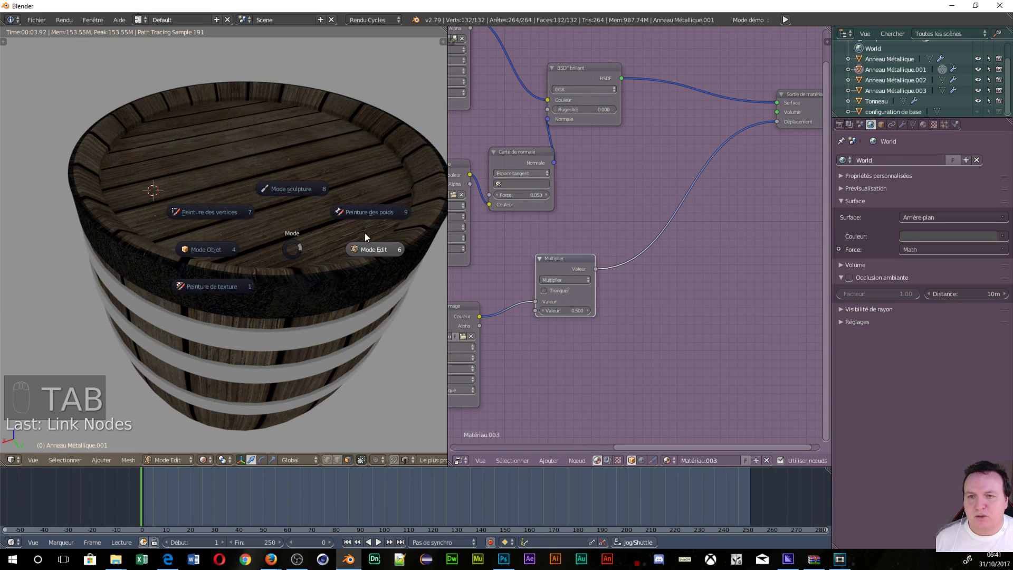
click(369, 249)
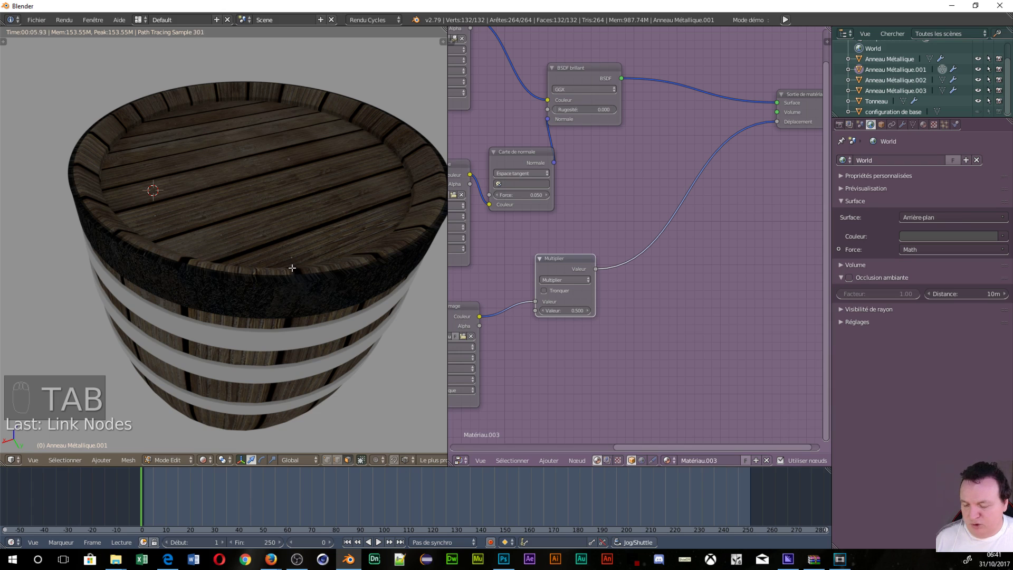
key(u)
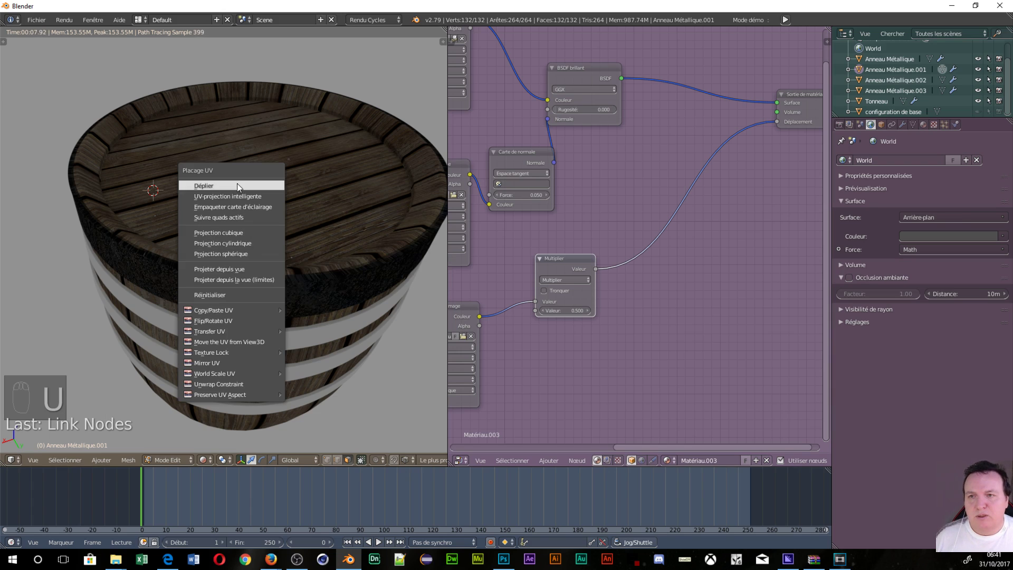
click(246, 194)
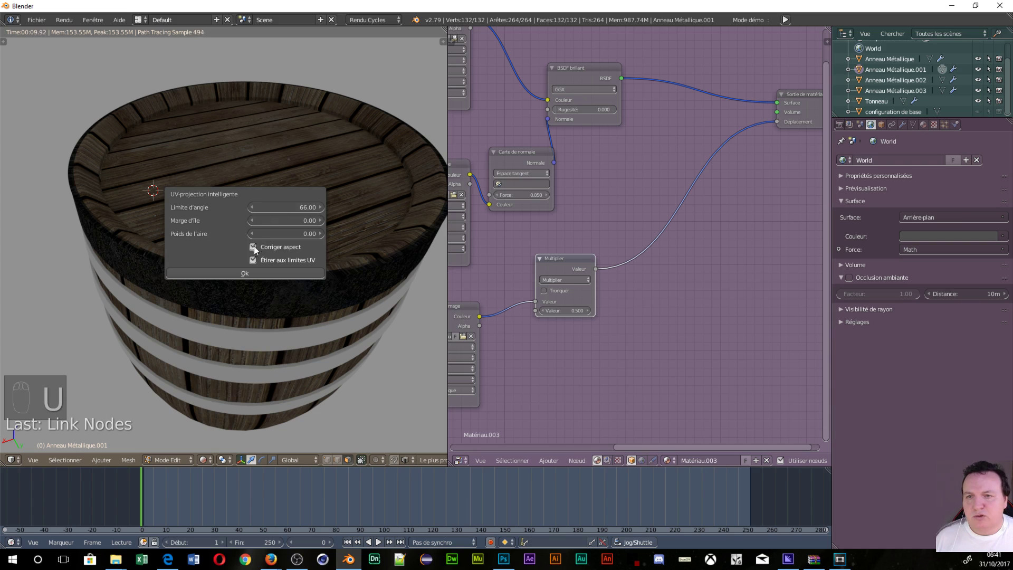
click(255, 271)
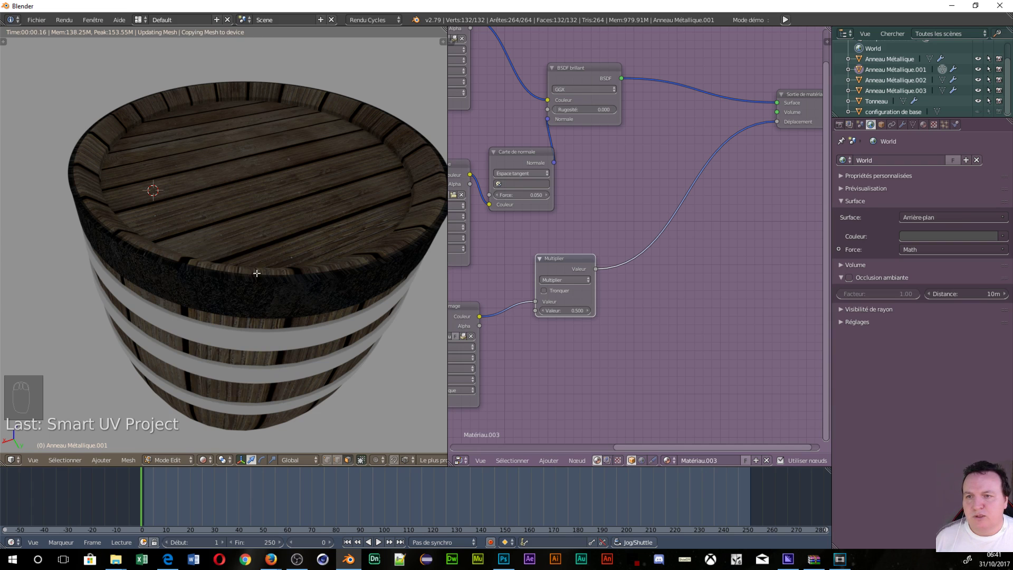
scroll(228, 321, up, 3)
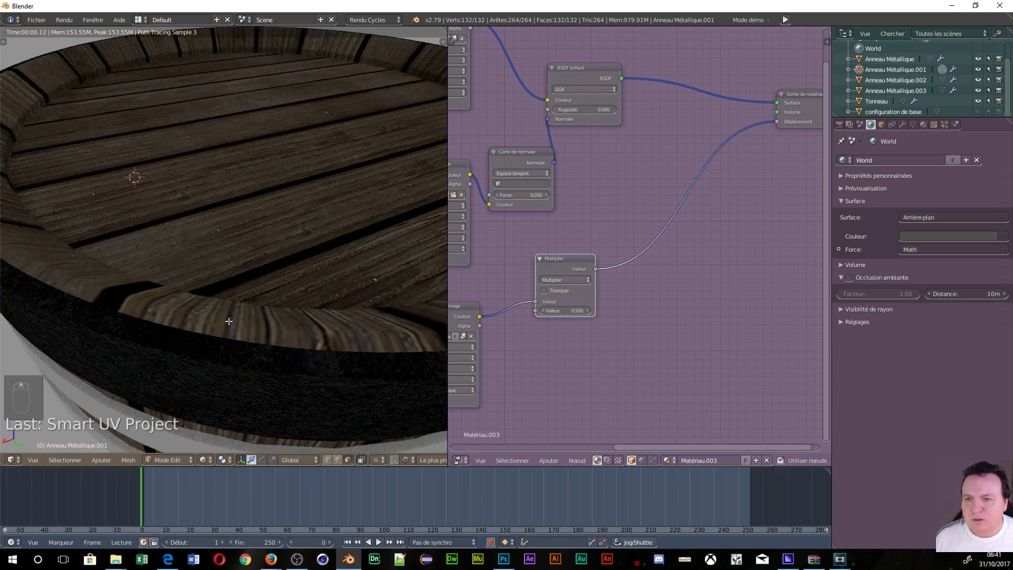
middle_drag(235, 357, 226, 328)
scroll(226, 333, down, 4)
scroll(226, 332, up, 2)
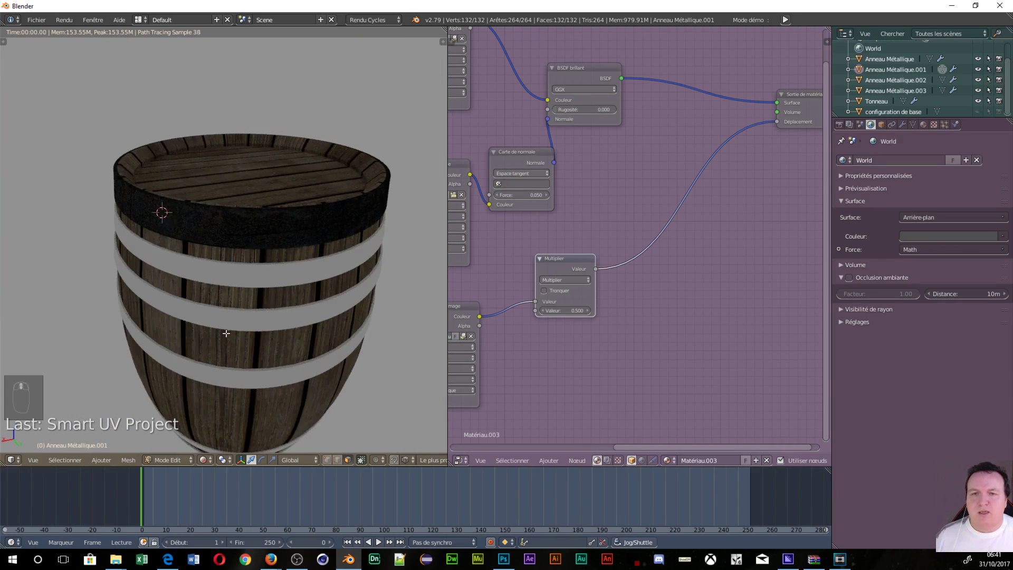
scroll(623, 223, down, 1)
Step: Rename the top ring's material as anneaux metallique
scroll(622, 222, down, 3)
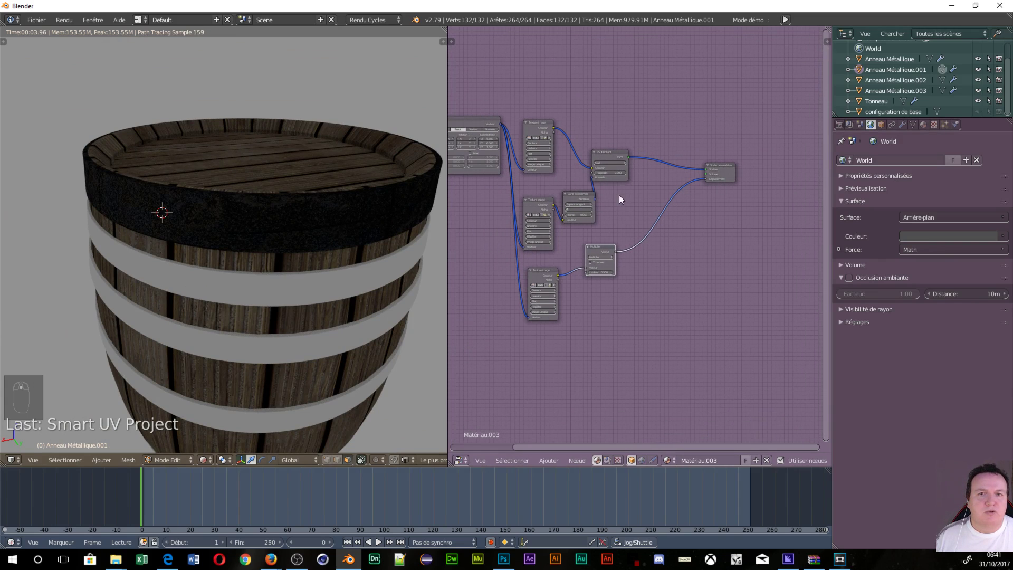
click(923, 124)
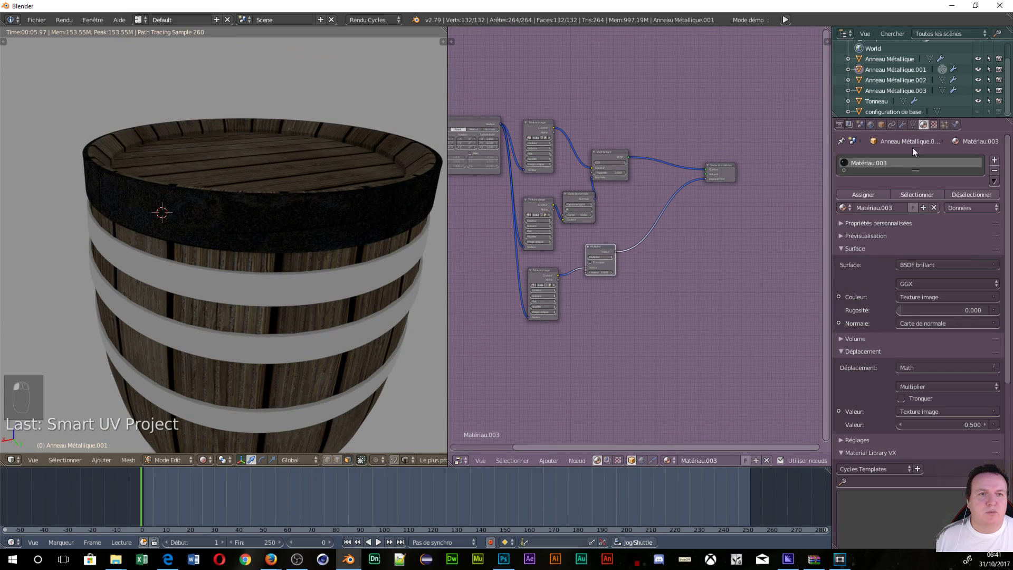
click(872, 209)
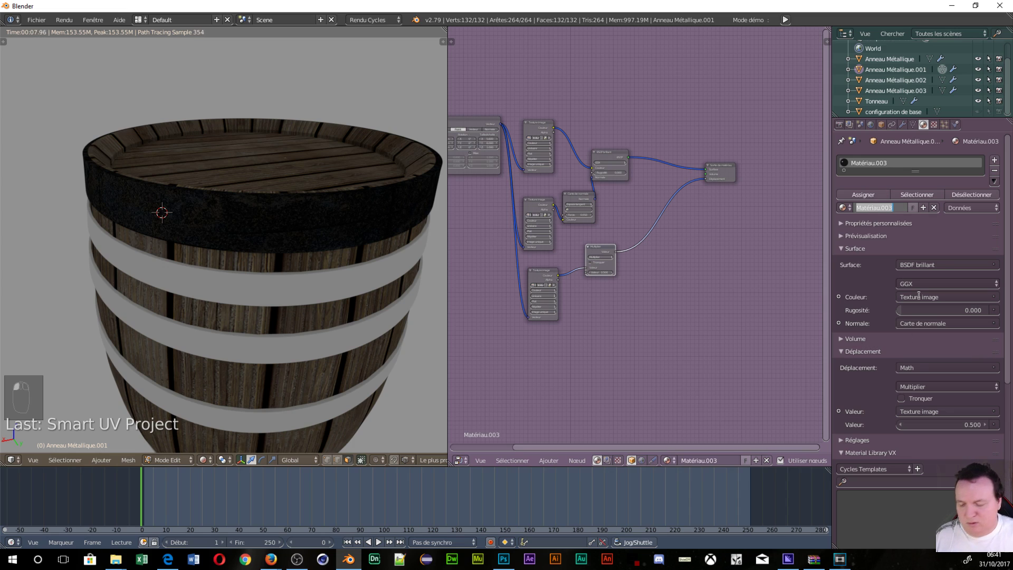
text(anneaux)
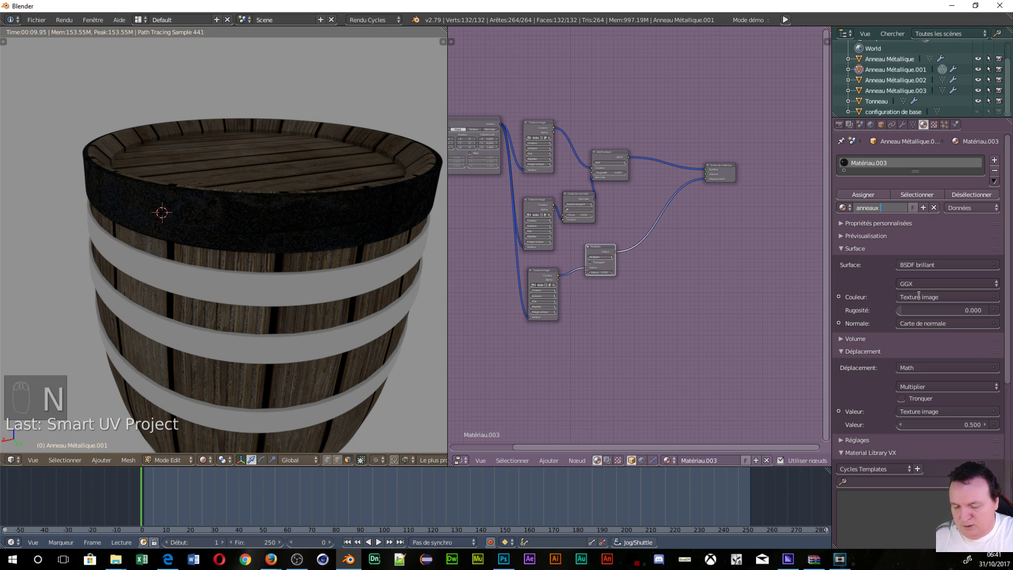
text( metallique)
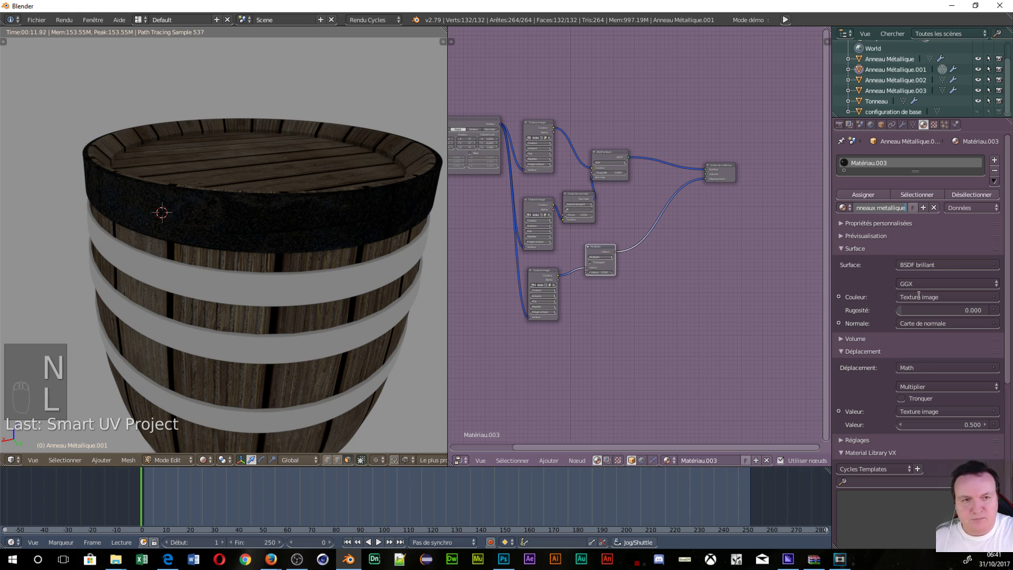
key(Return)
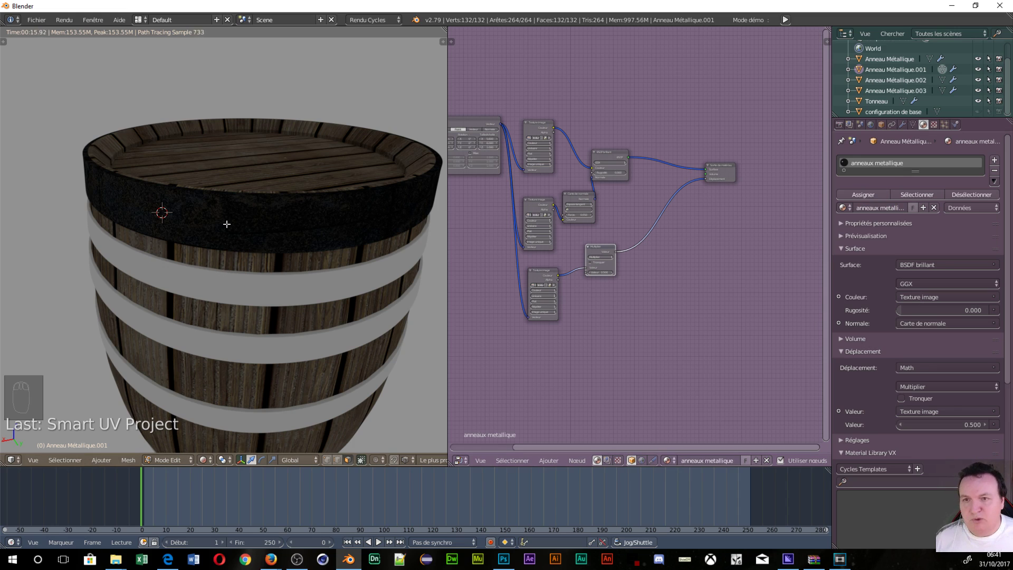
Step: Open the second ring from the top in edit mode and set the viewport shading to Fil de fer
key(Tab)
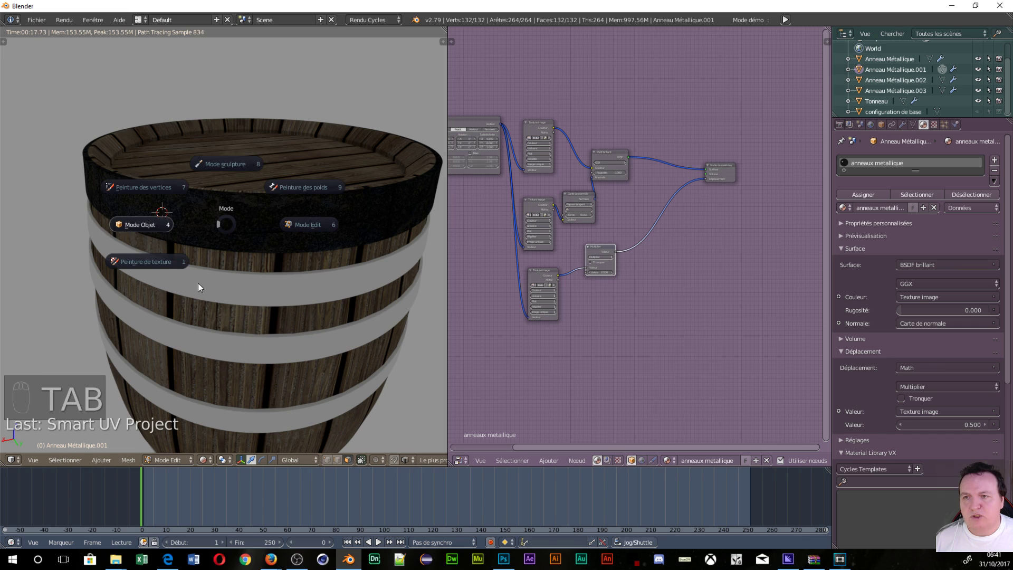
click(184, 270)
right_click(171, 281)
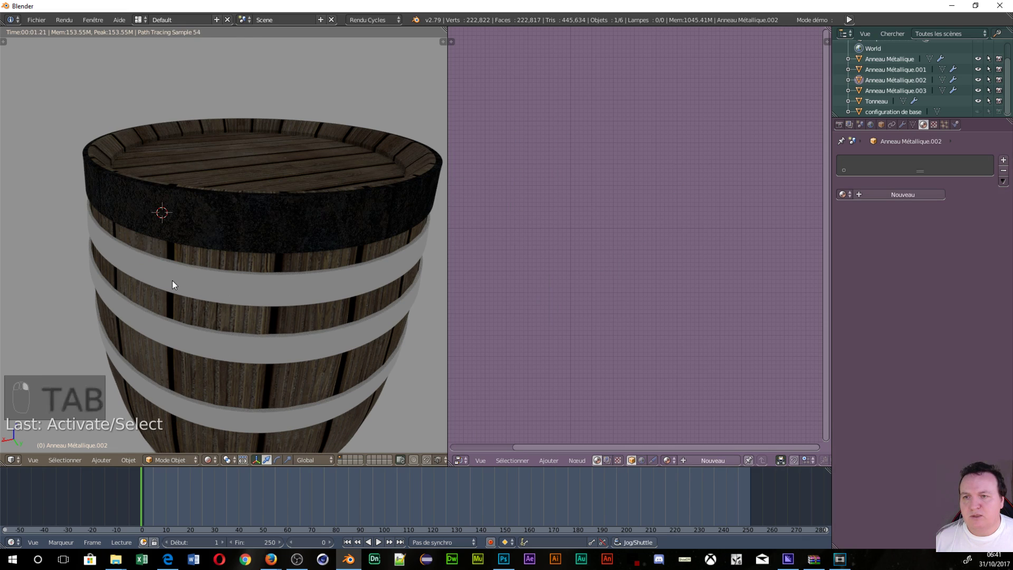
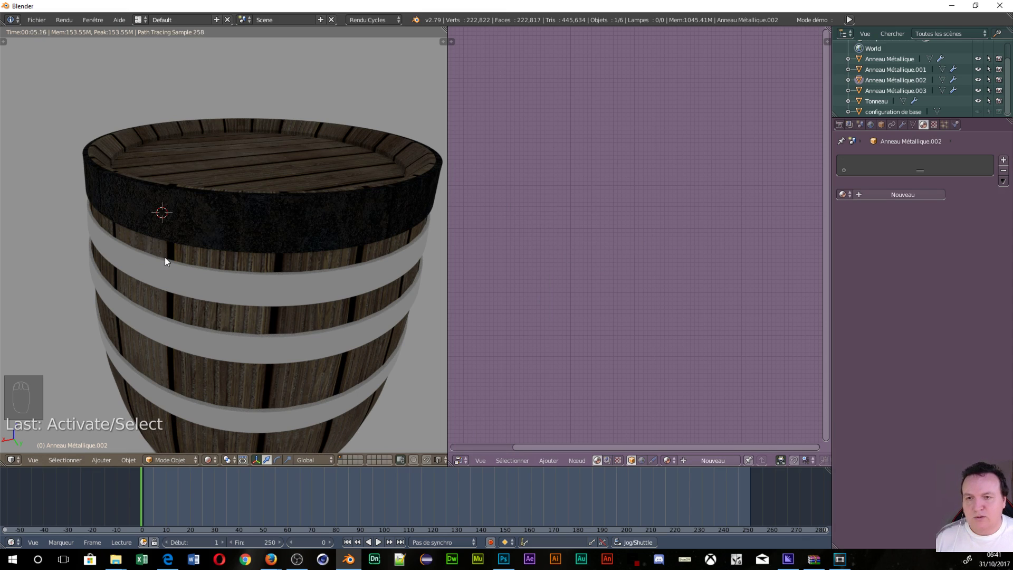
key(Tab)
click(234, 258)
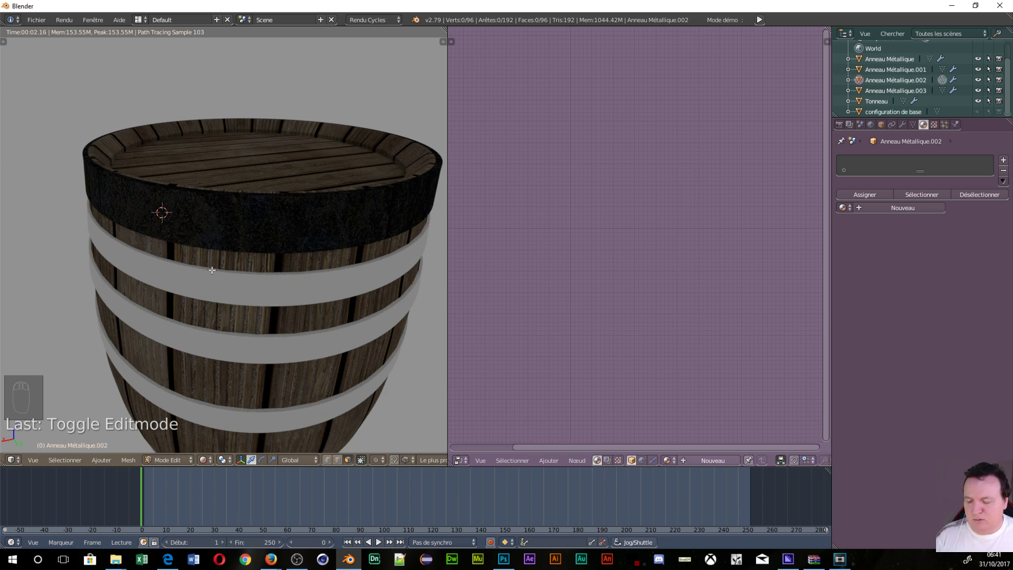
click(204, 460)
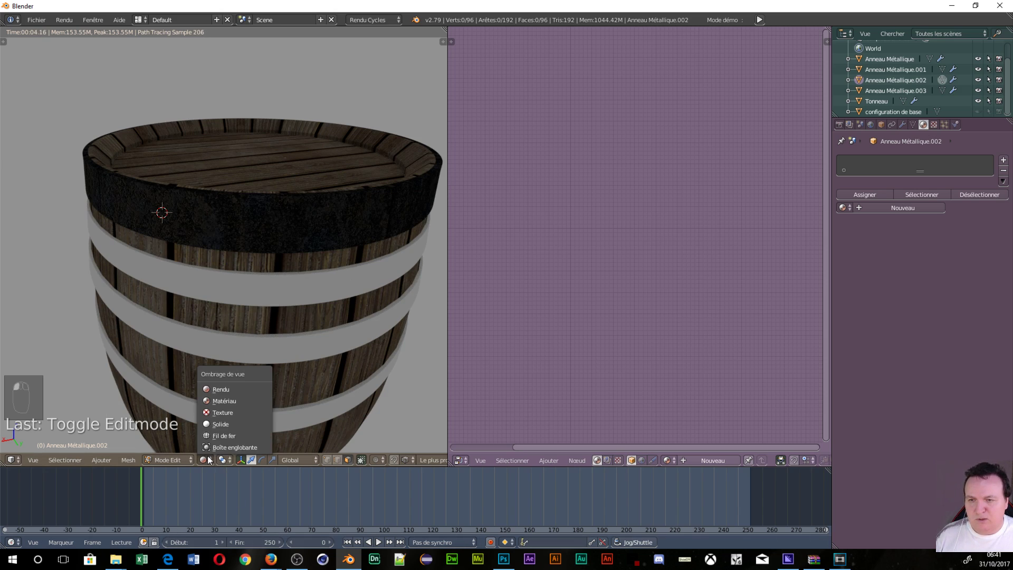
click(216, 435)
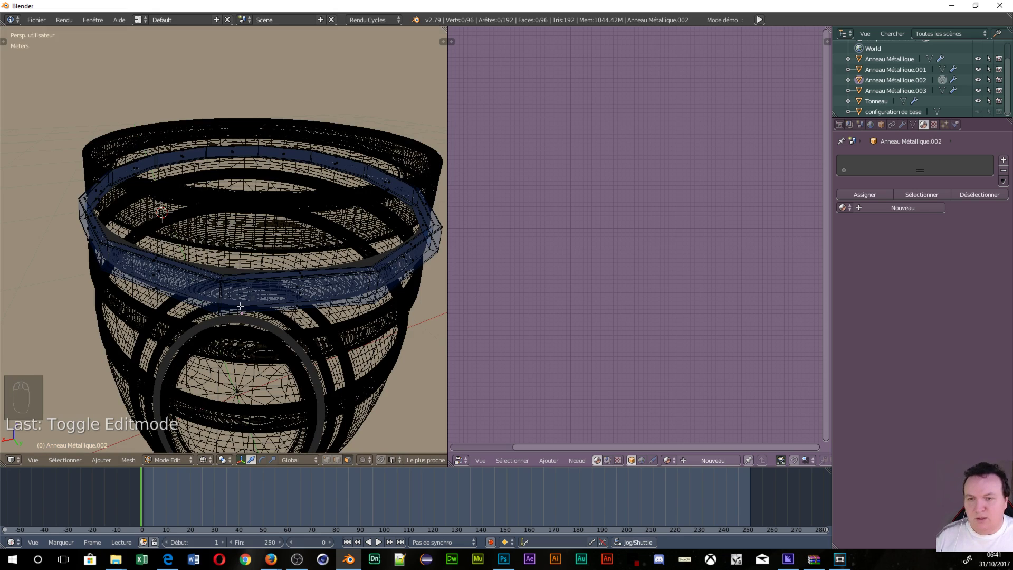
Step: Unwrap all faces of the second ring with UV-projection intelligente
key(a)
key(u)
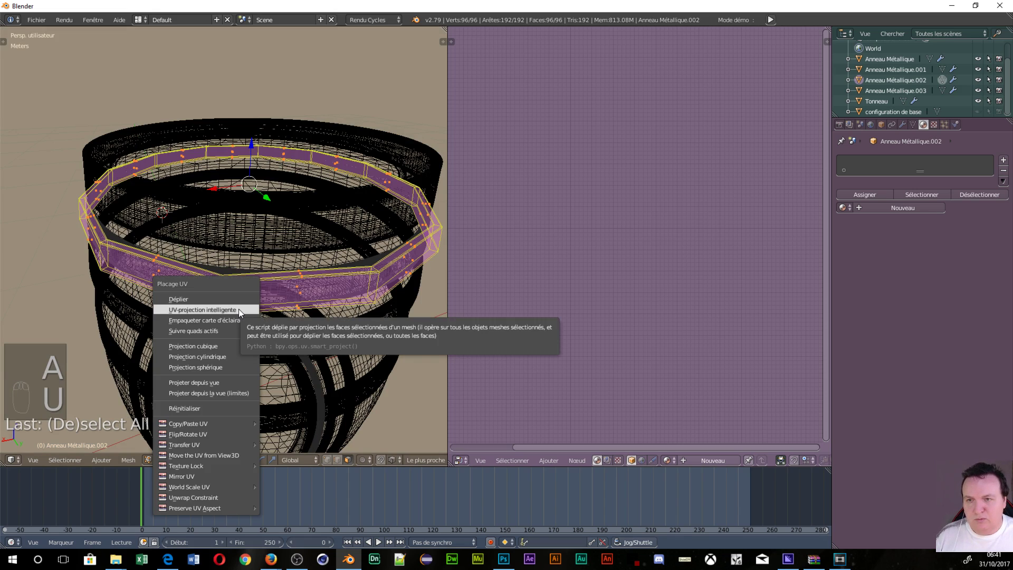
click(238, 309)
click(238, 388)
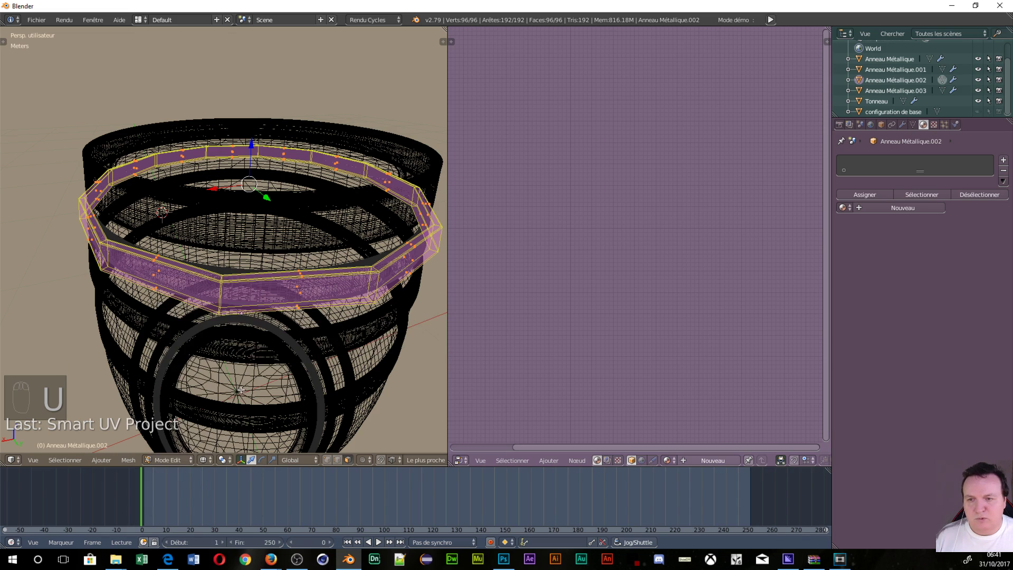
Step: Assign the existing anneaux metallique material to the second ring's faces and return to object mode
click(848, 208)
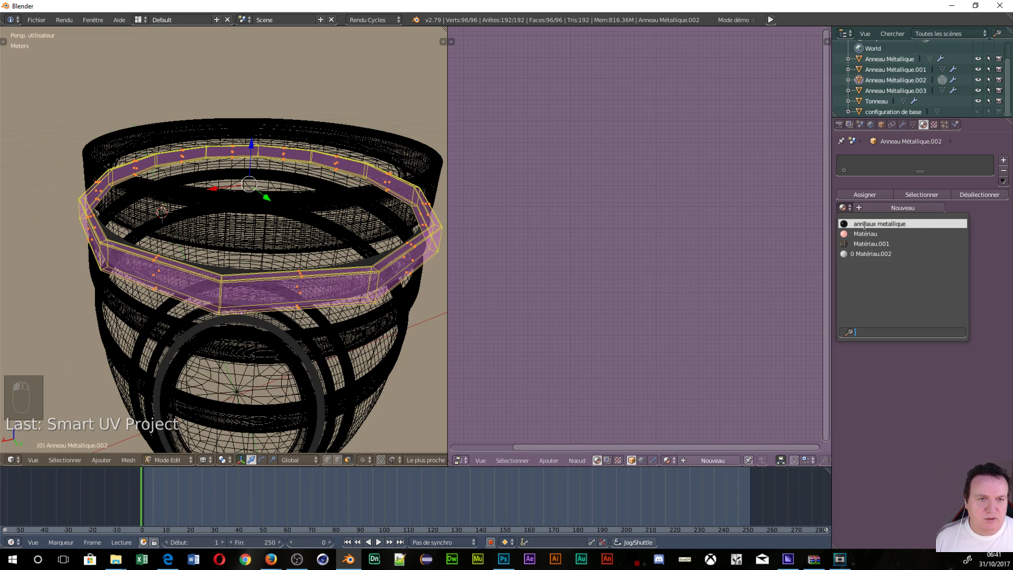
click(863, 224)
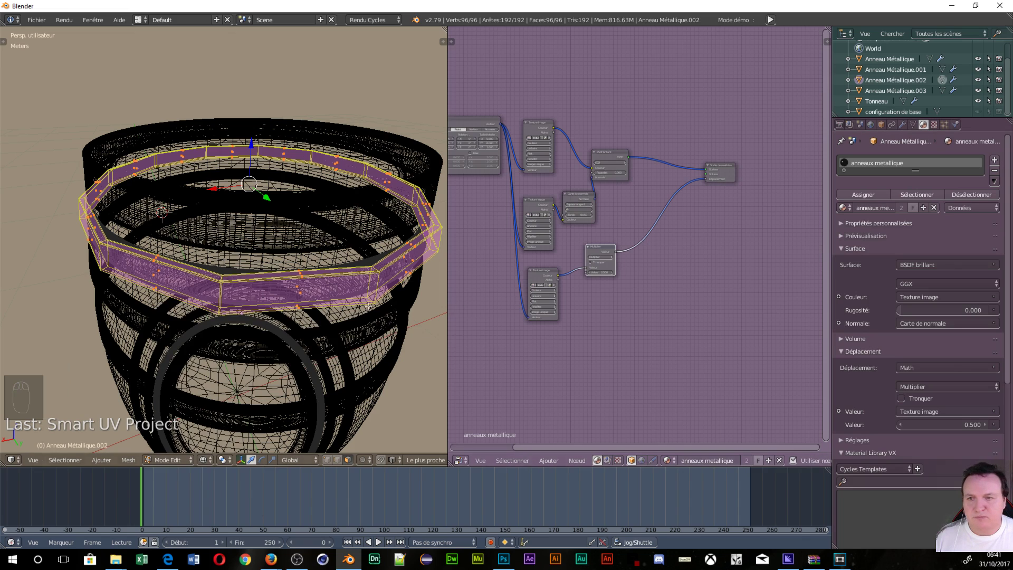
click(859, 195)
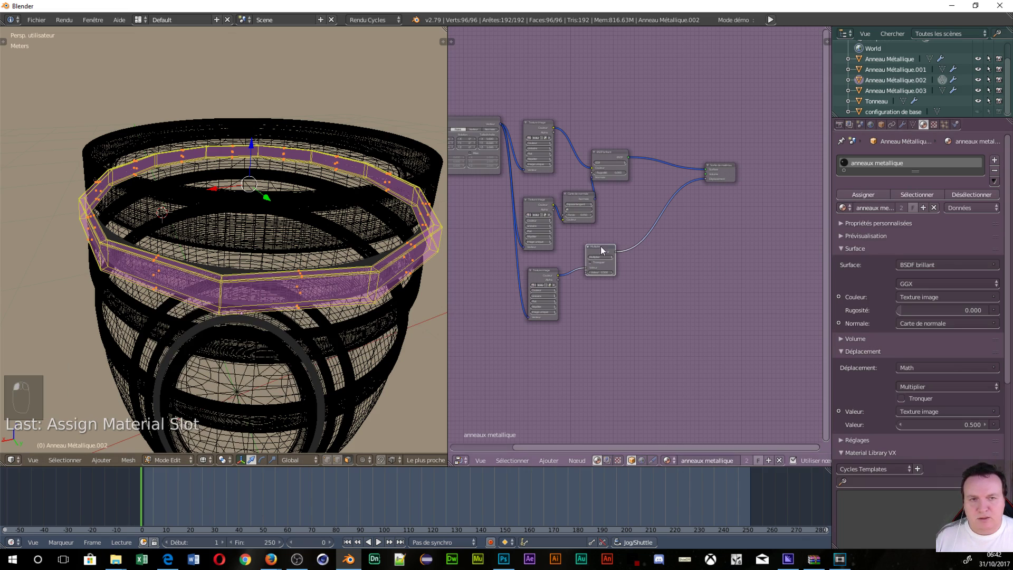
key(Tab)
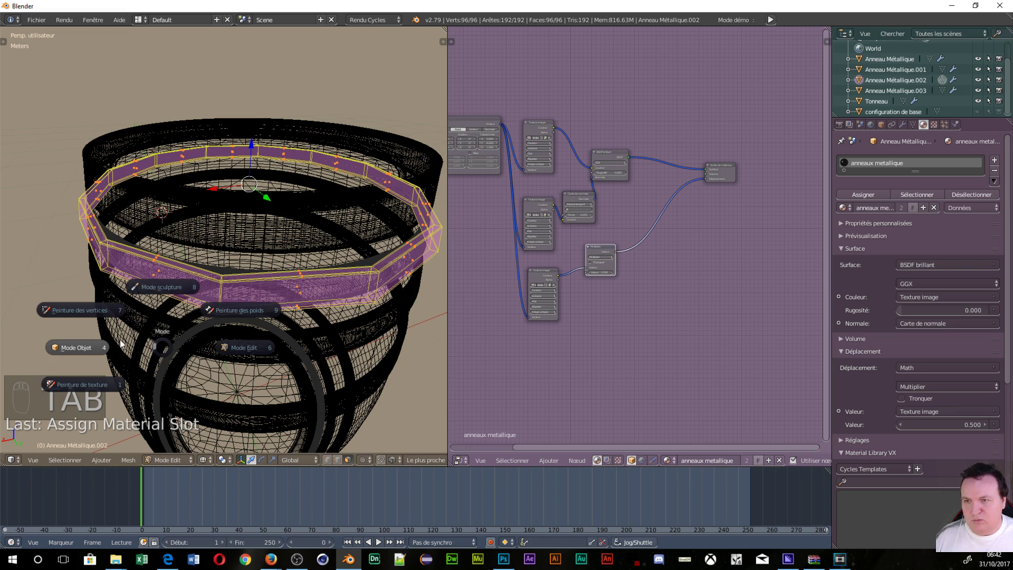
Step: Unwrap all faces of the fourth ring from the top, Anneau Métallique, in edit mode with UV-projection intelligente
right_click(252, 344)
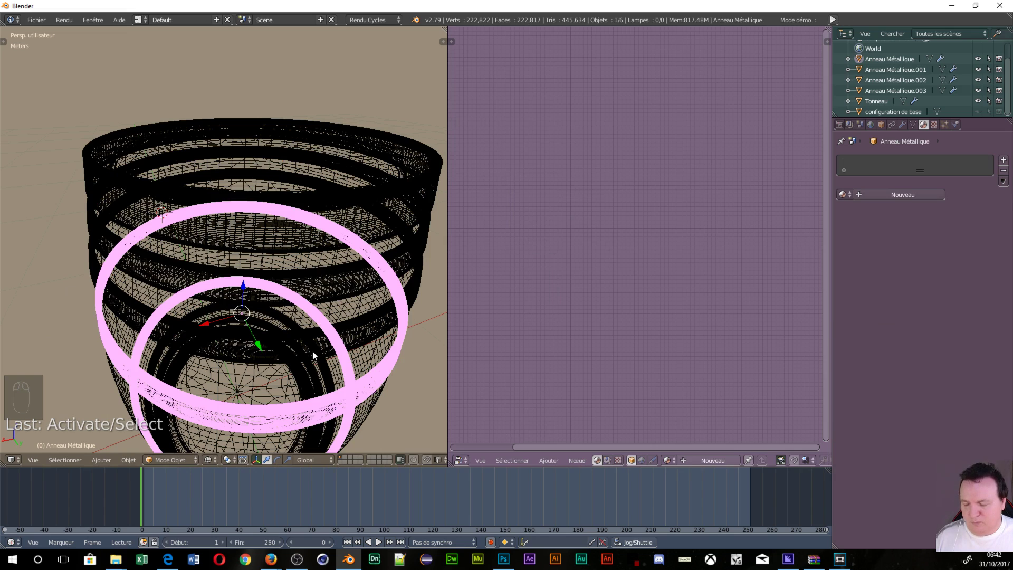
key(Tab)
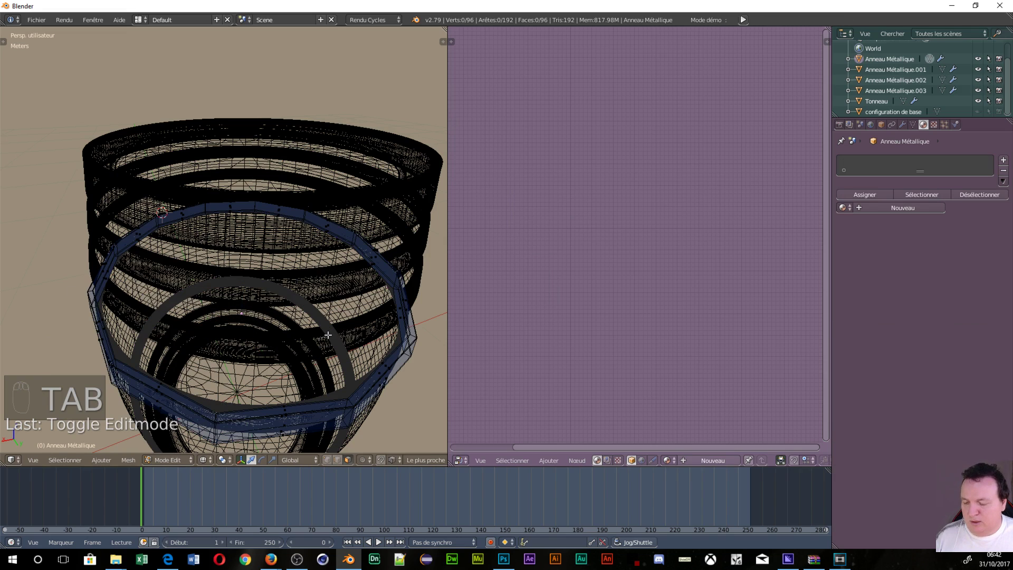
key(a)
key(a)
key(u)
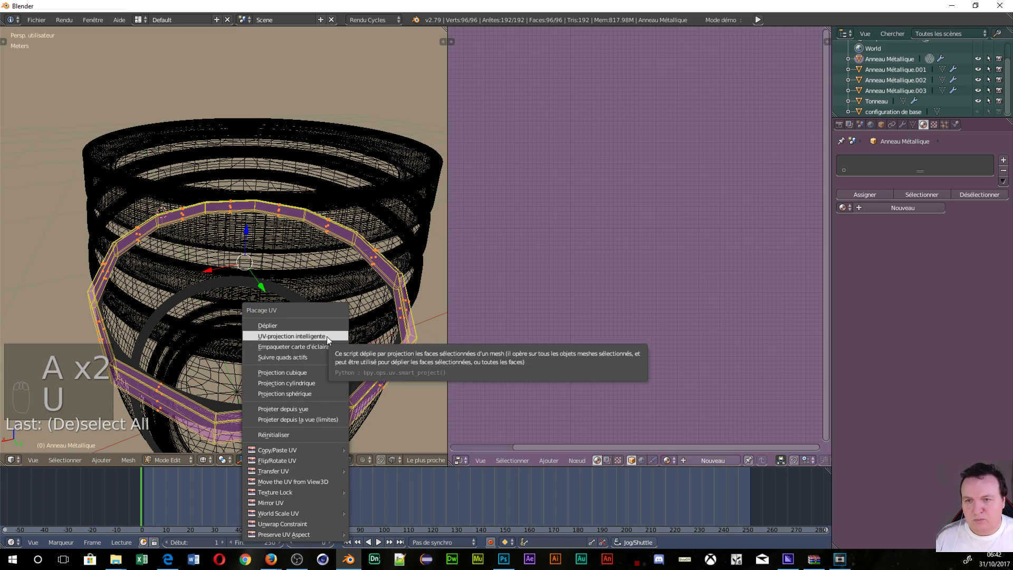
click(327, 336)
click(348, 416)
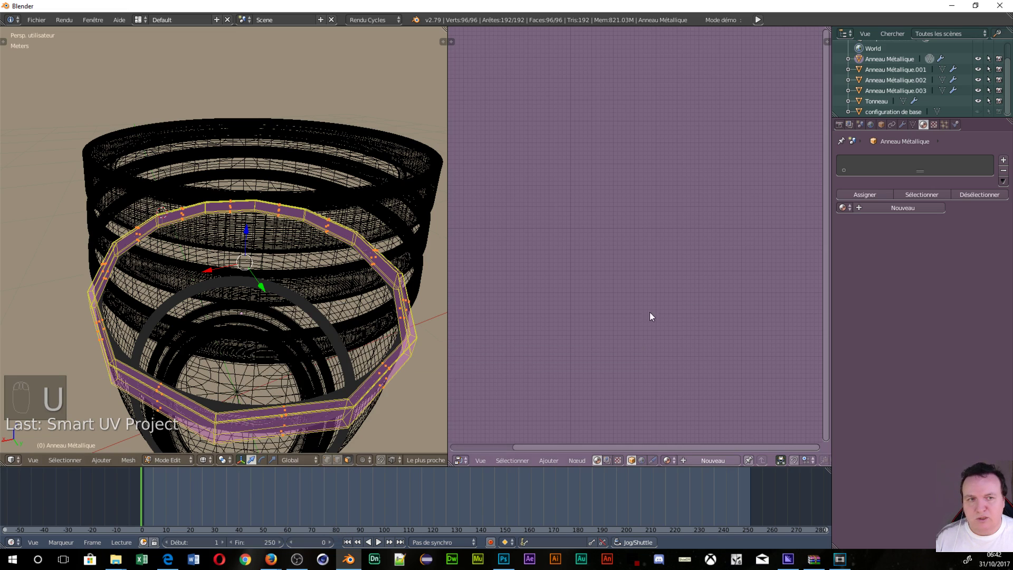
Step: Assign the existing anneaux metallique material to the fourth ring's faces and return to object mode
click(860, 208)
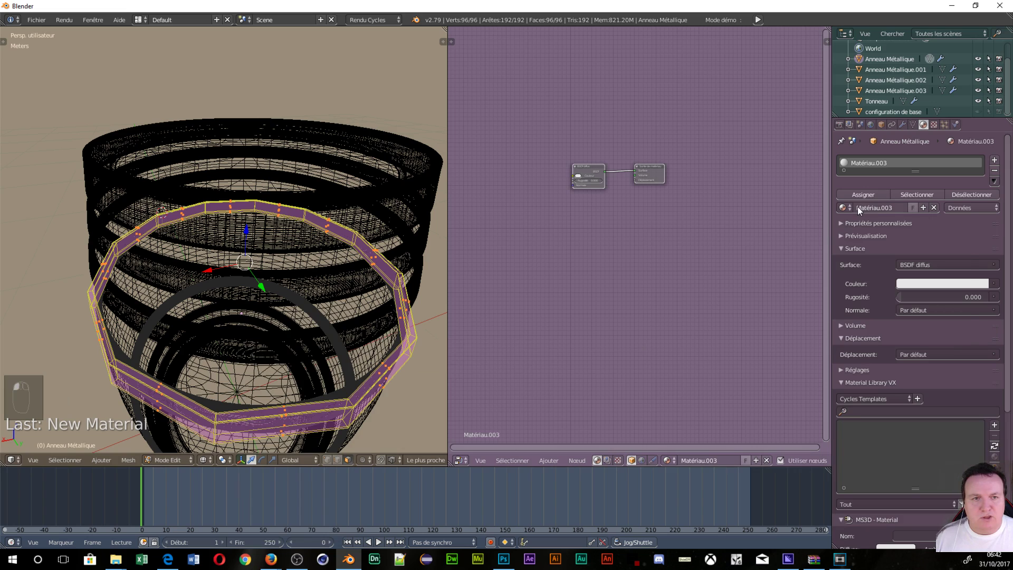
click(843, 207)
click(853, 225)
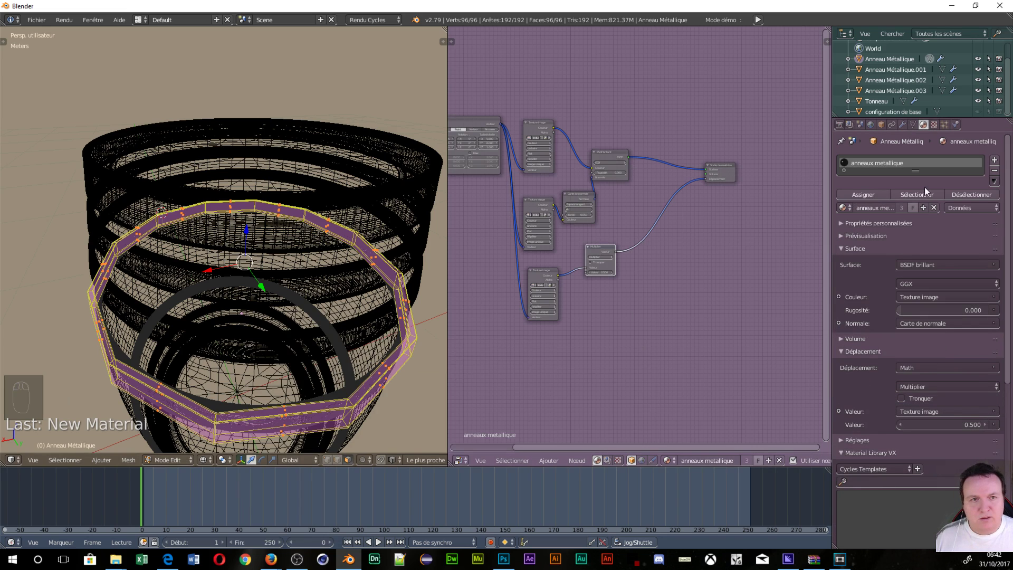
click(878, 193)
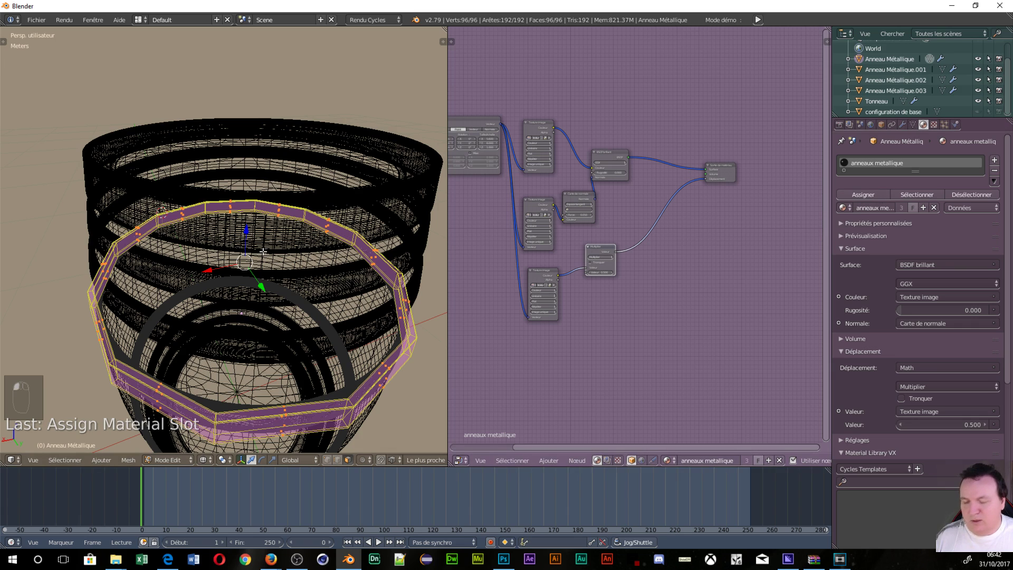
key(Tab)
click(215, 258)
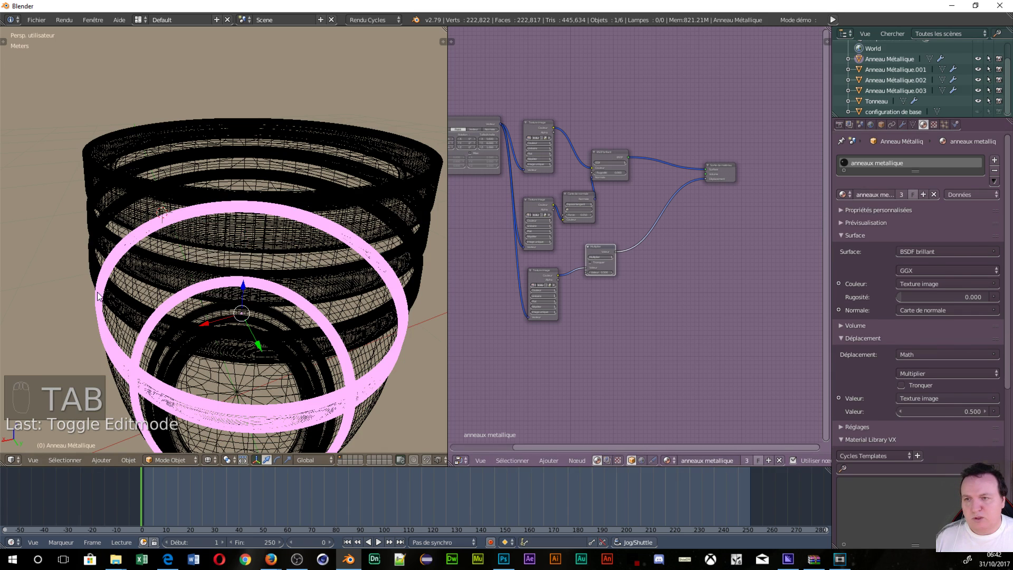
Step: Unwrap all faces of the third ring from the top, Anneau Métallique.003, in edit mode with UV-projection intelligente
right_click(95, 278)
right_click(96, 277)
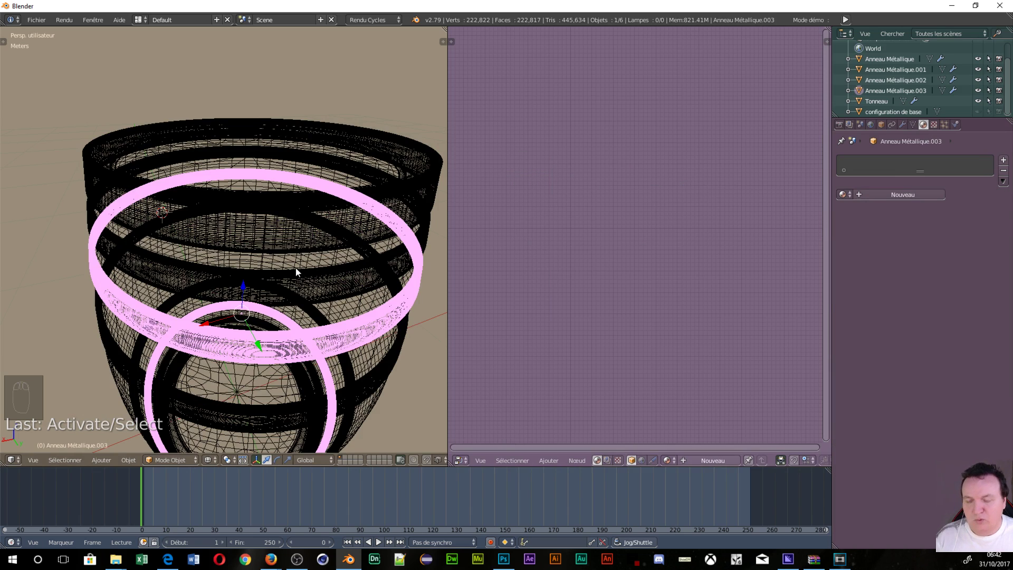
key(u)
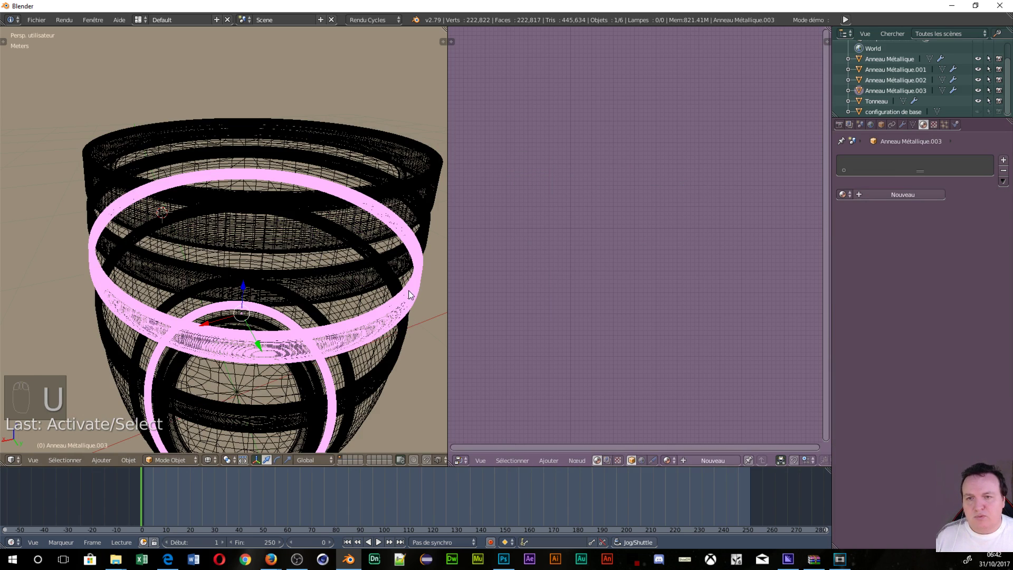
key(Tab)
click(405, 285)
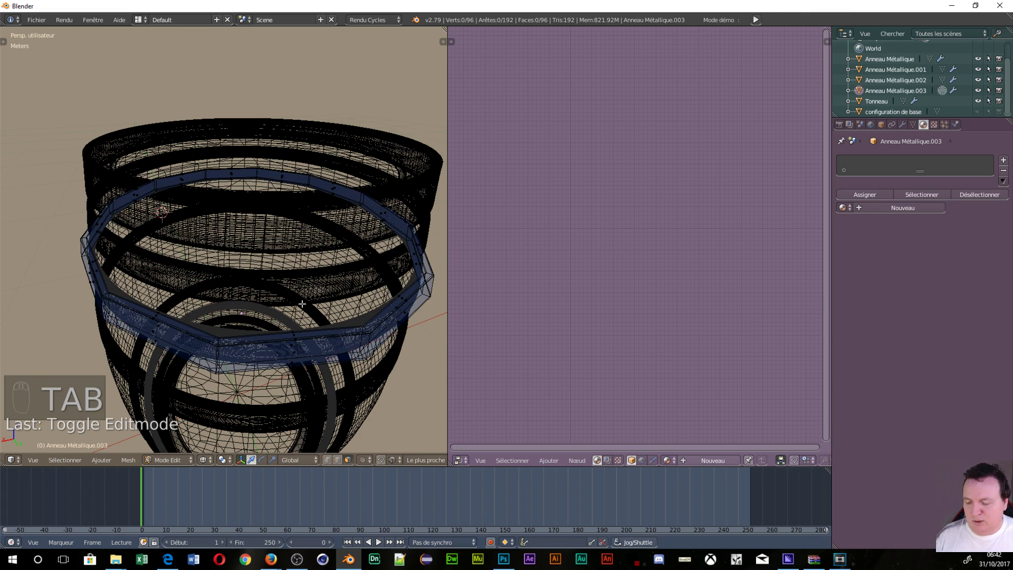
key(a)
key(a)
key(u)
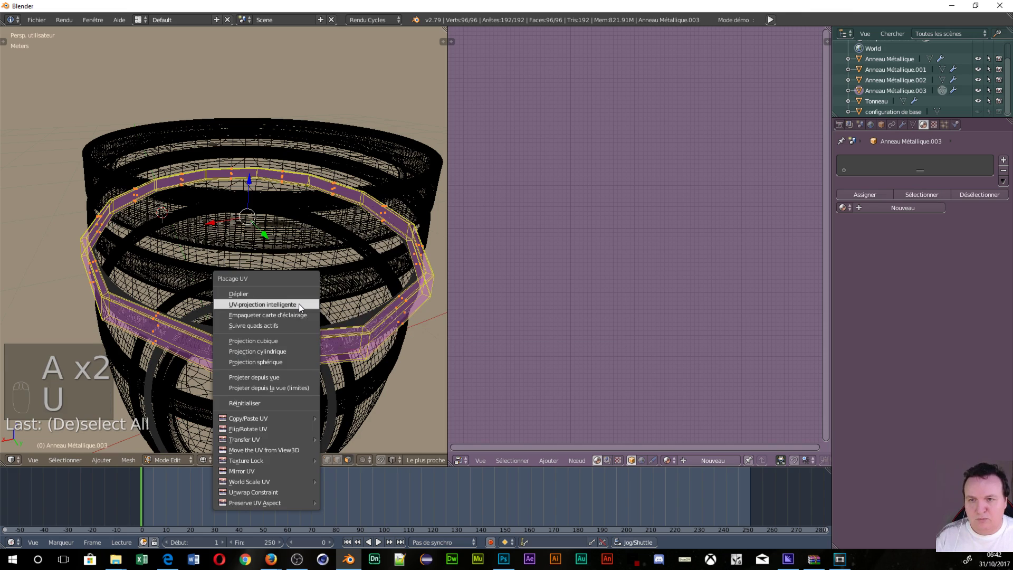
click(299, 303)
click(313, 378)
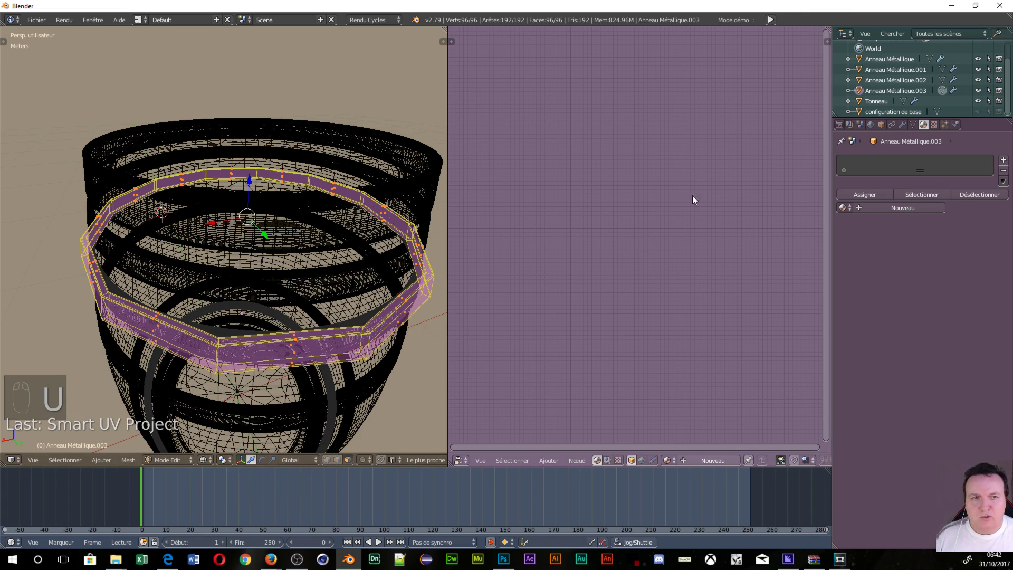
Step: Return to object mode and give the third ring the existing anneaux metallique material
key(Tab)
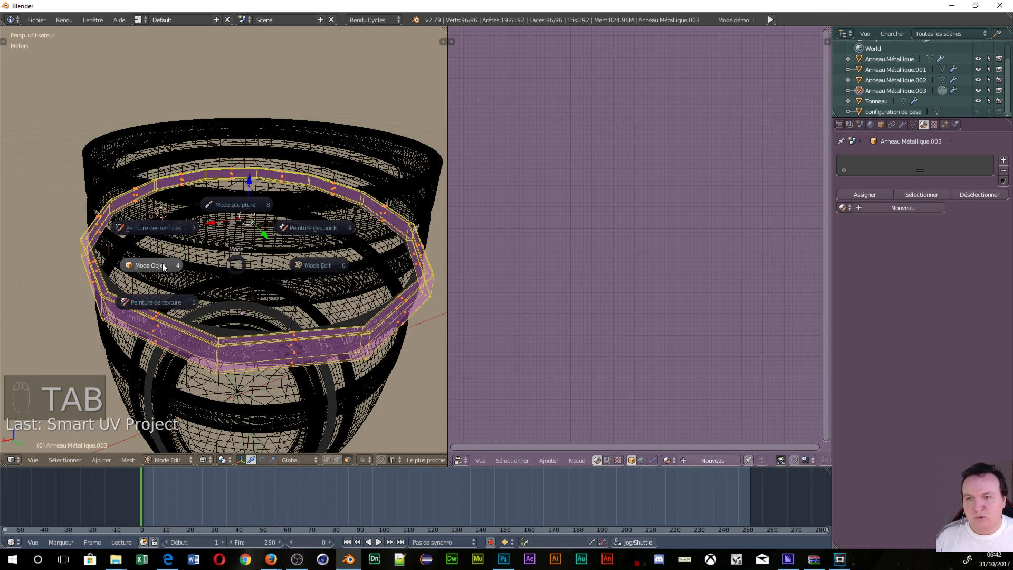
click(847, 193)
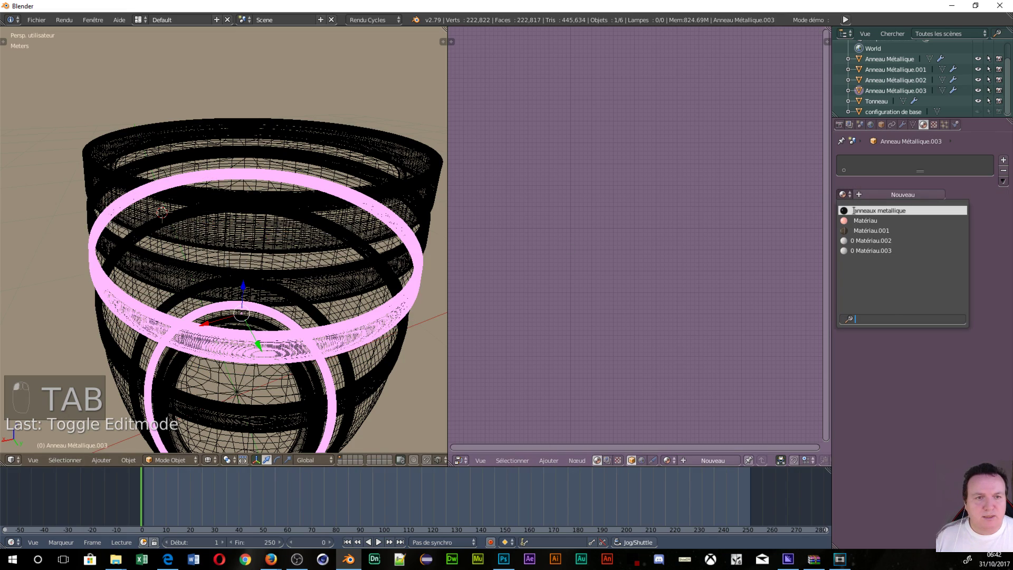
click(879, 210)
Step: Select the barrel body and duplicate its Texture image node twice, placing one copy below and one above the original
scroll(329, 294, down, 4)
middle_drag(330, 295, 279, 322)
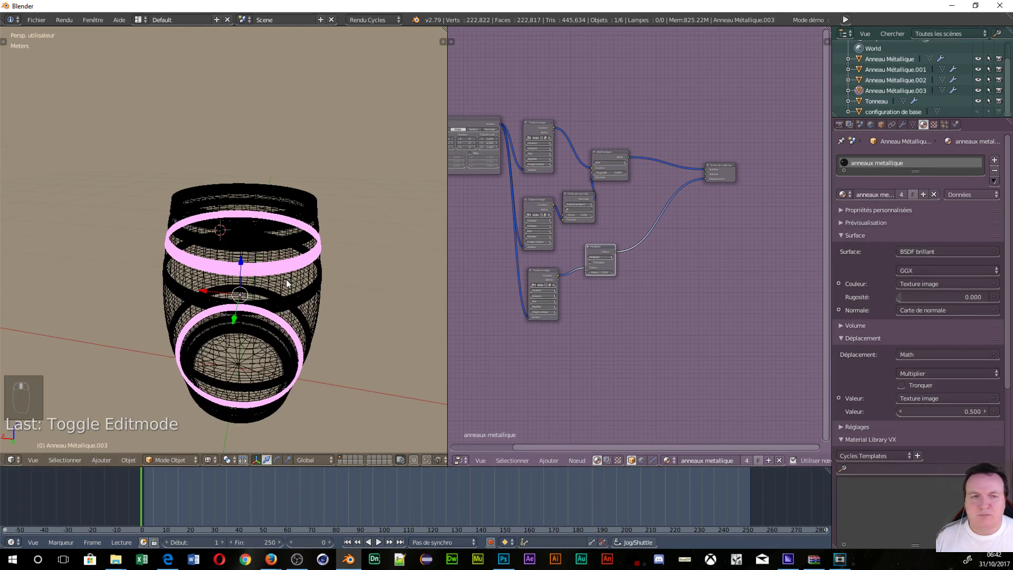
right_click(302, 327)
right_click(302, 327)
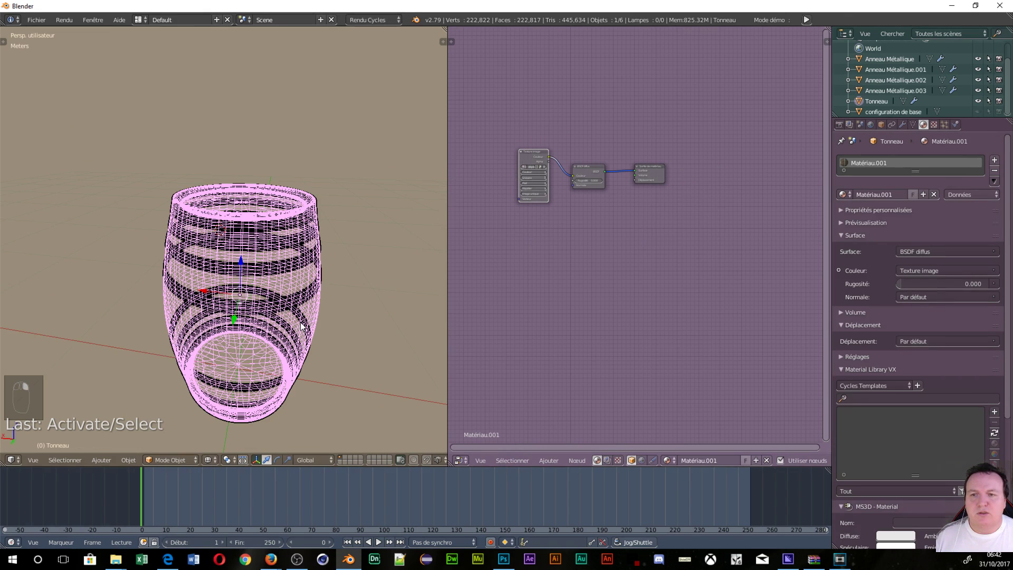
scroll(601, 257, up, 3)
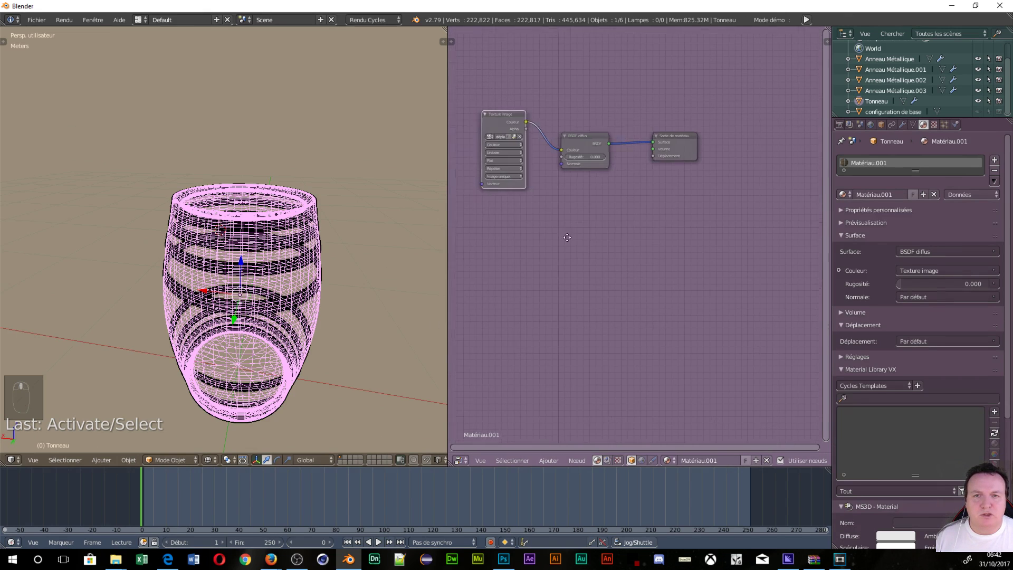
middle_drag(548, 271, 595, 284)
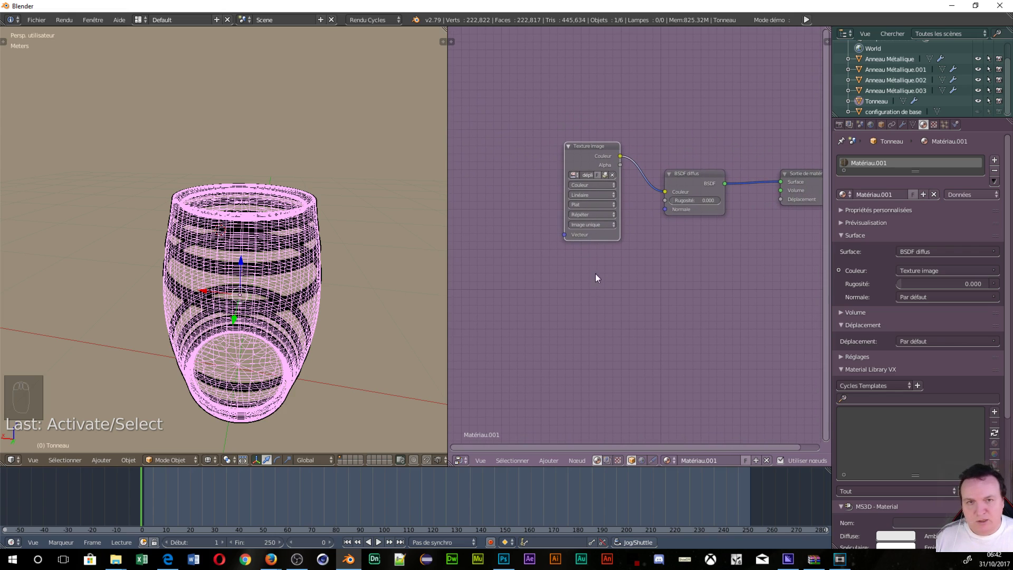
click(587, 156)
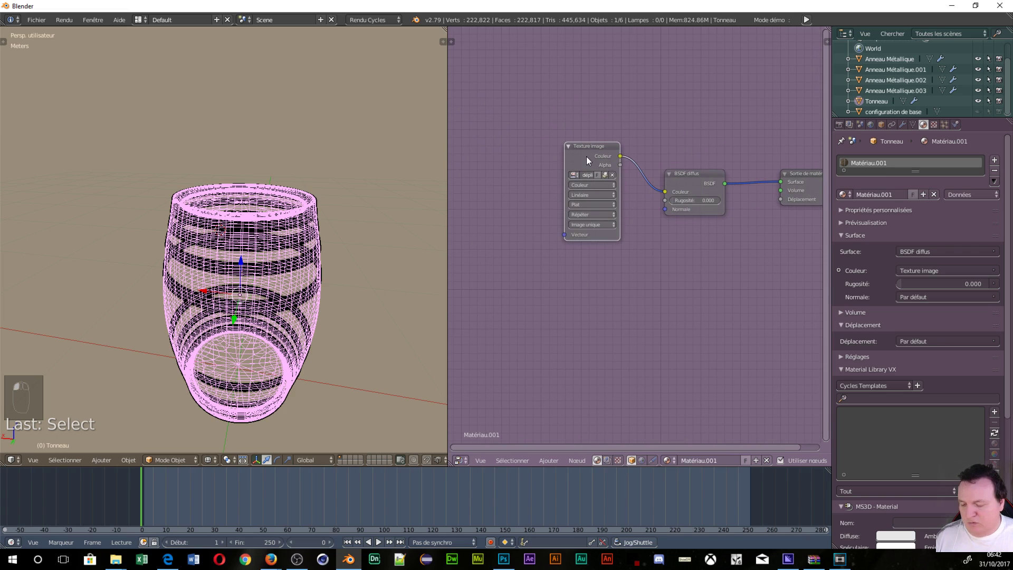
key(shift+d)
click(584, 273)
key(shift+d)
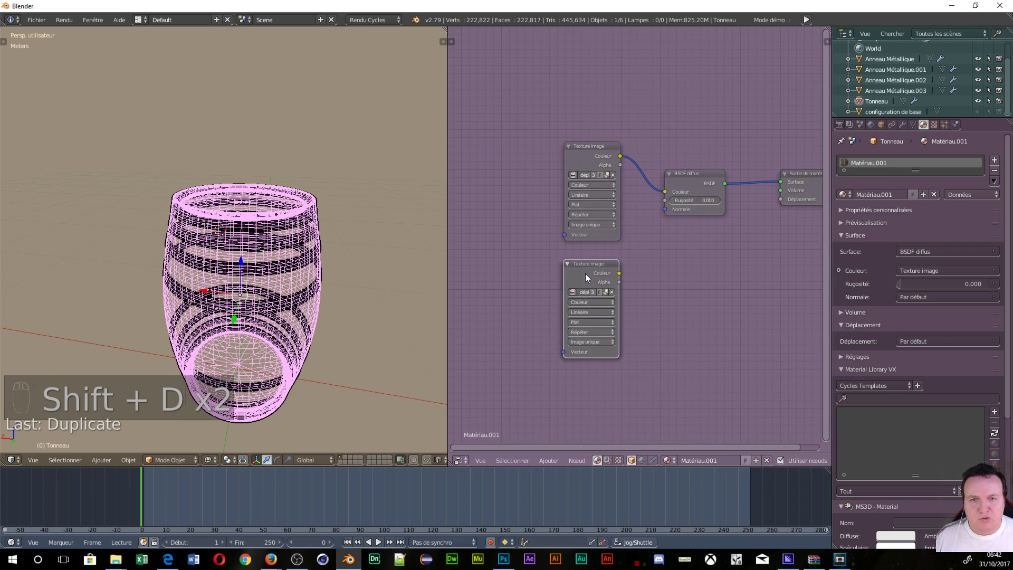
click(577, 46)
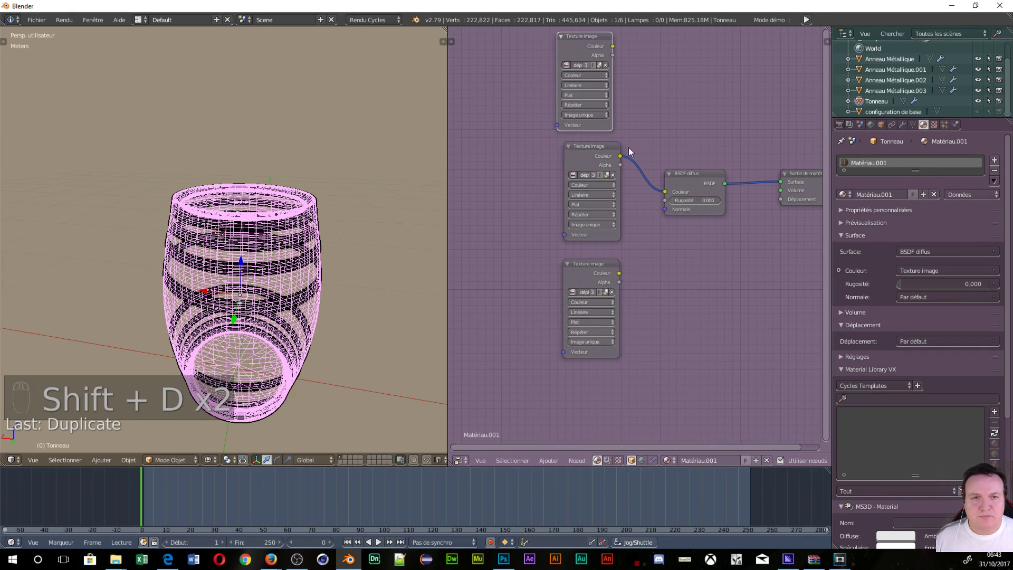
Step: Replace the BSDF diffus node with the RBP Non Métallic group node between the textures and the material output
ctrl+scroll(628, 147, right, 5)
click(644, 172)
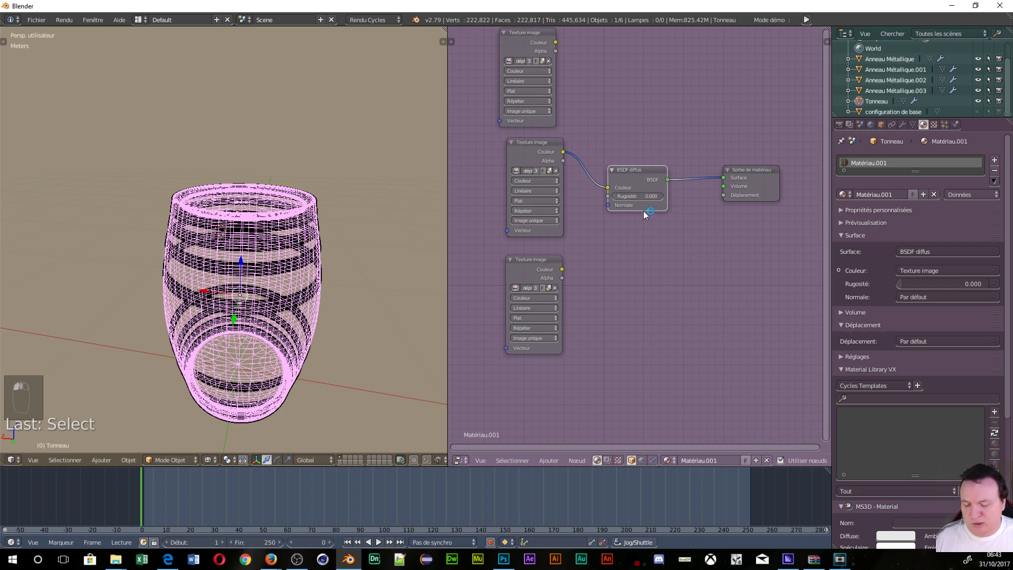
key(Delete)
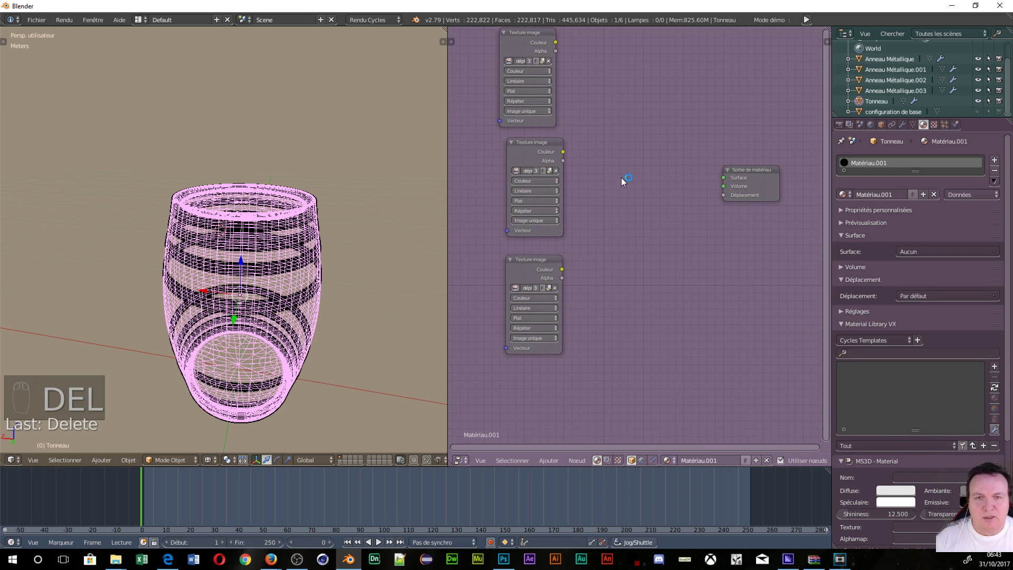
key(shift+a)
mouse_move(615, 183)
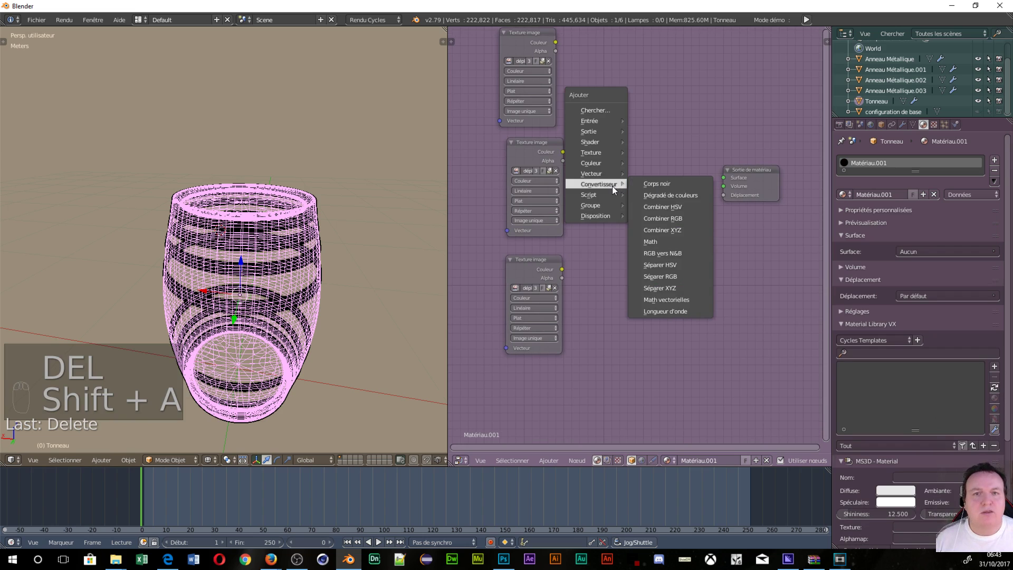
mouse_move(612, 207)
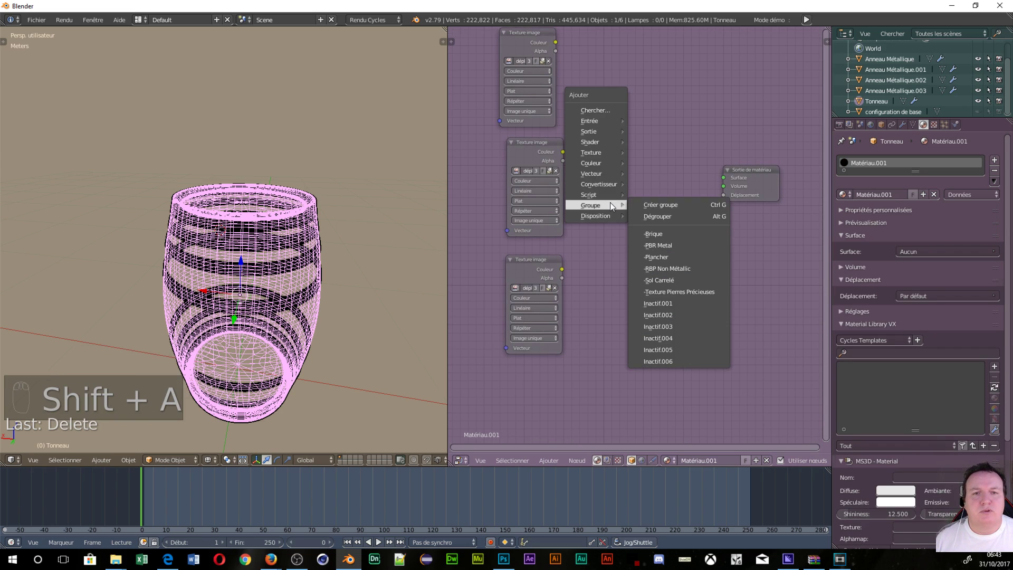
click(678, 269)
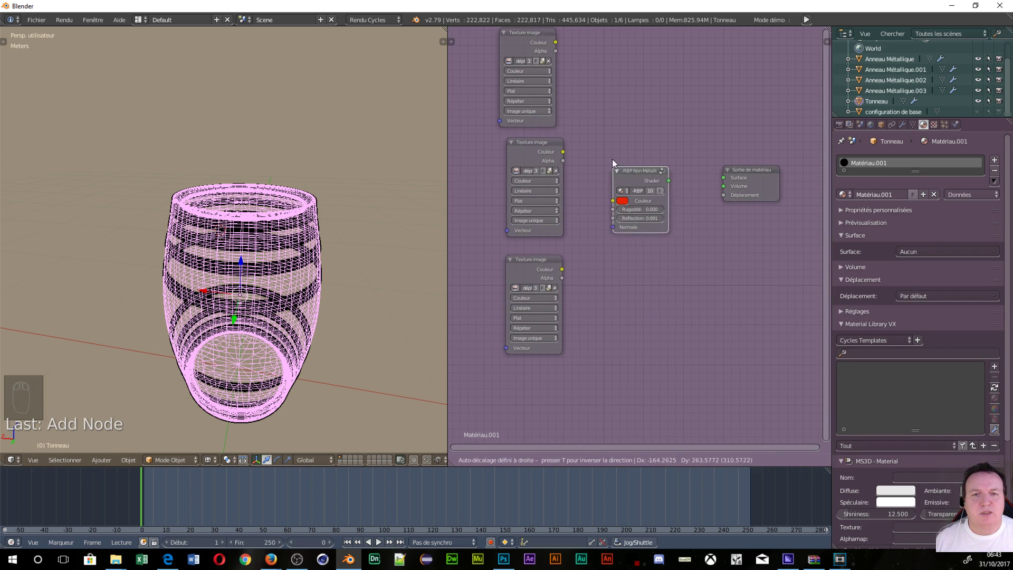
click(606, 143)
Step: Link the middle image texture's Couleur to the RBP Non Métallic group and its Shader to the material output's Surface
drag(563, 152, 571, 156)
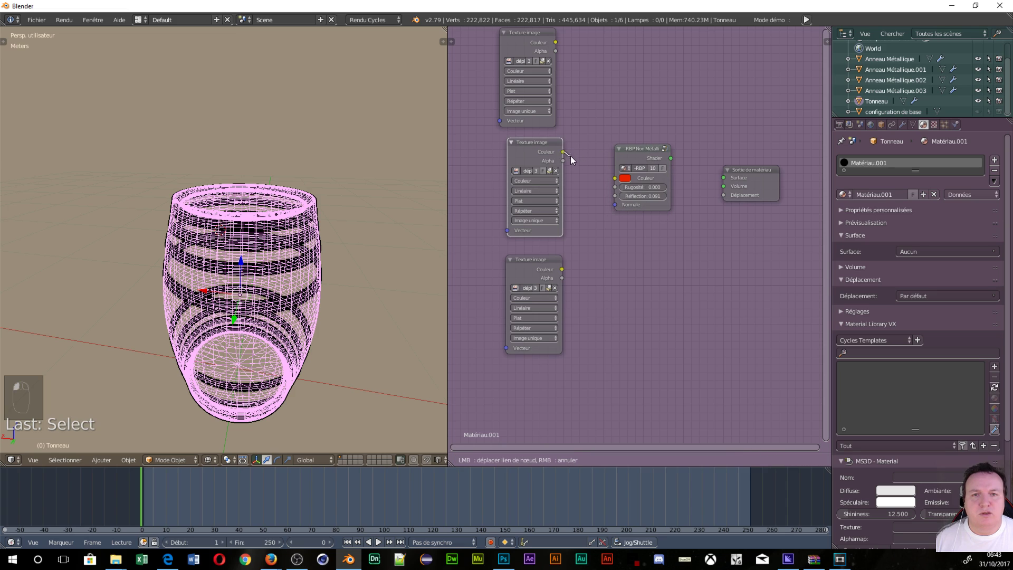
drag(611, 182, 613, 180)
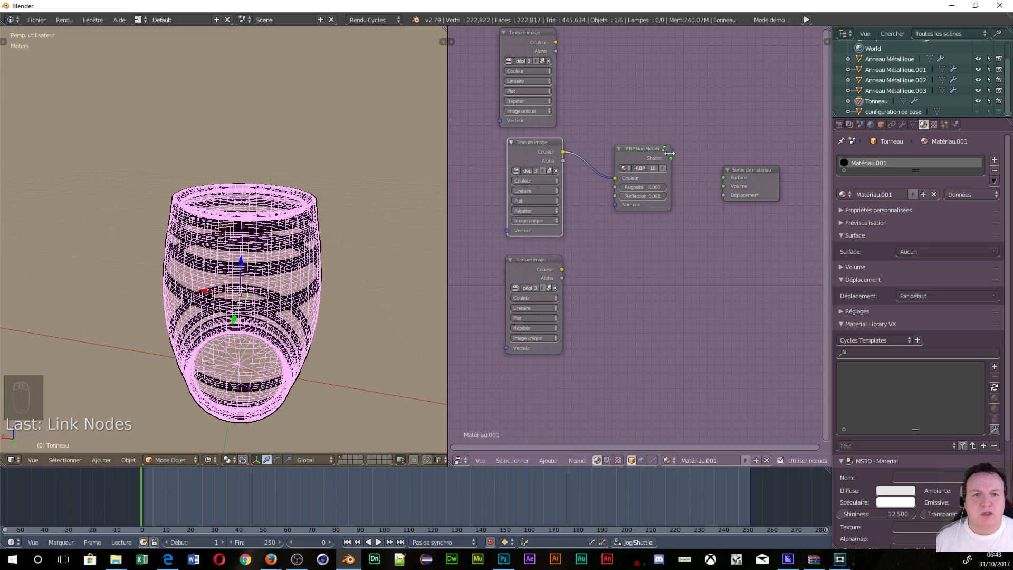
drag(670, 157, 774, 198)
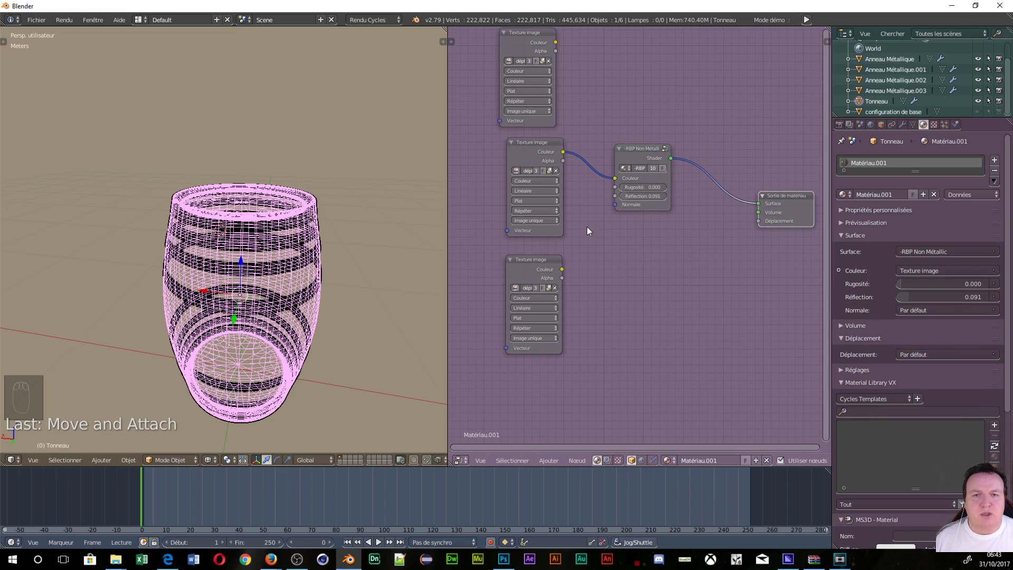
Step: Load dépliage UV tonneau_norm.jpg from the tonneau folder into the lowest Texture image node
click(555, 288)
click(534, 287)
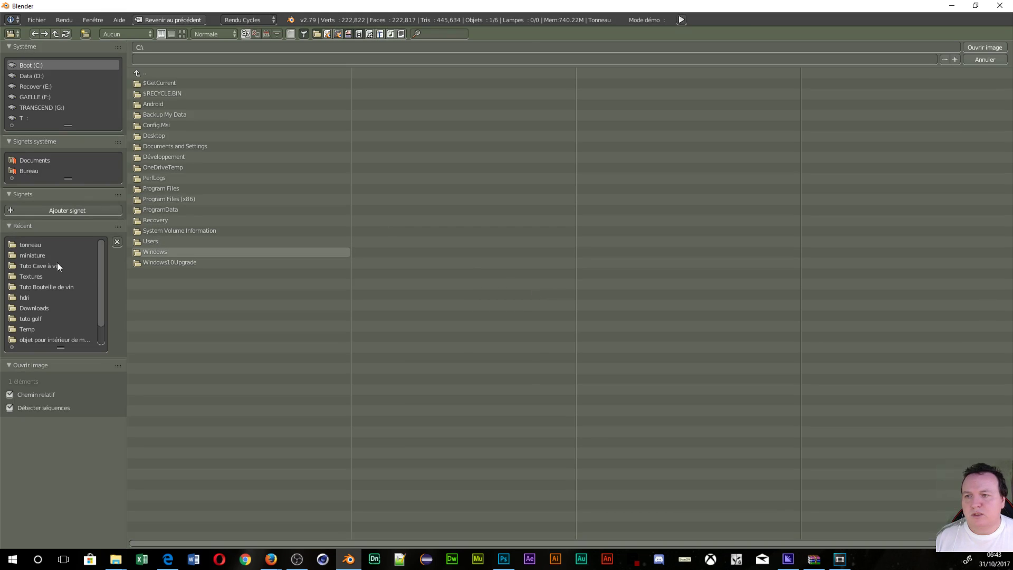
click(26, 244)
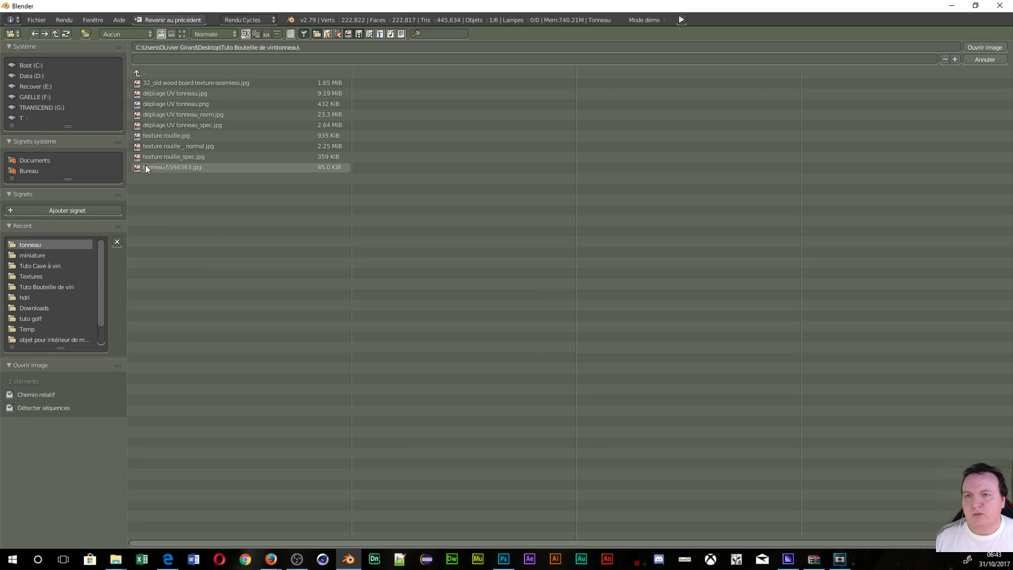
click(187, 114)
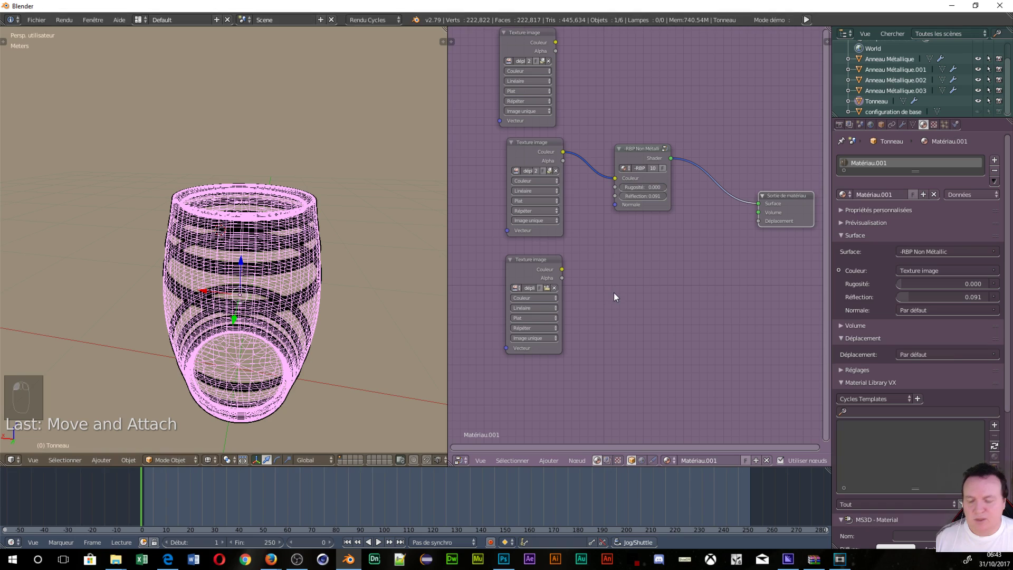
Step: Add a Carte de normale node and link the lowest texture's Couleur through it to the RBP group's Normale input
key(shift+a)
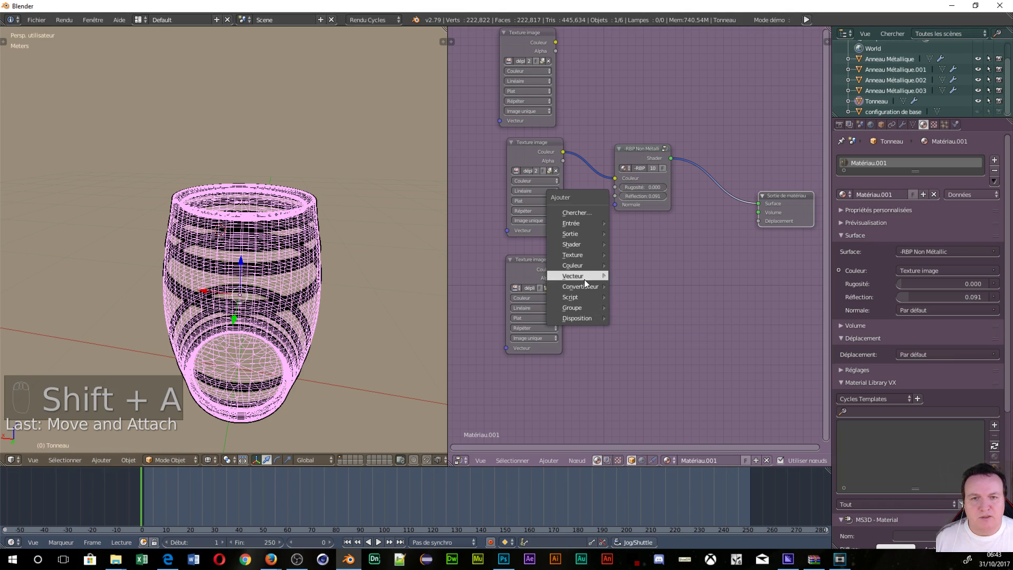
mouse_move(612, 276)
click(648, 309)
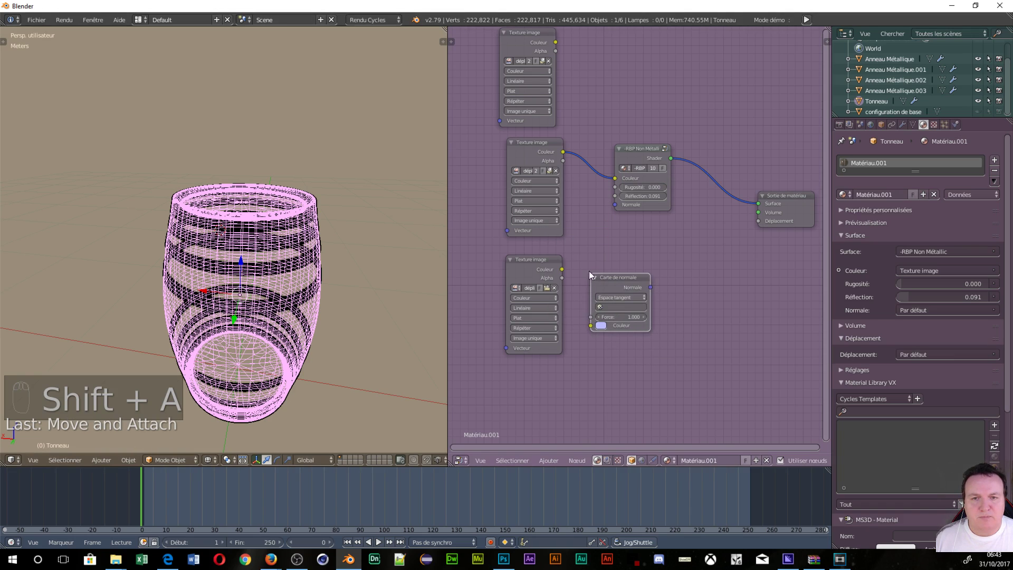
click(589, 272)
drag(562, 269, 590, 325)
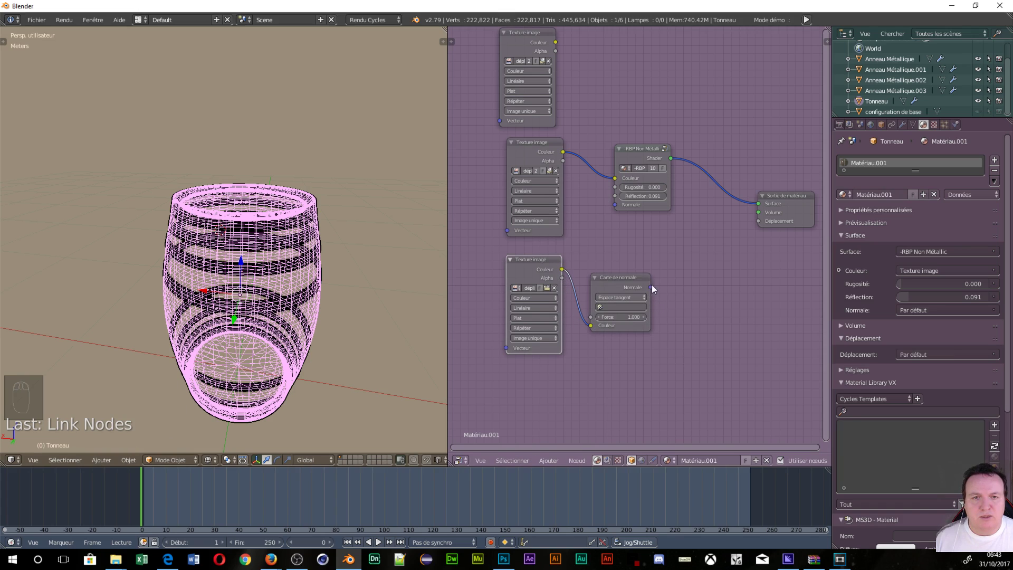
drag(652, 287, 615, 205)
drag(653, 286, 615, 204)
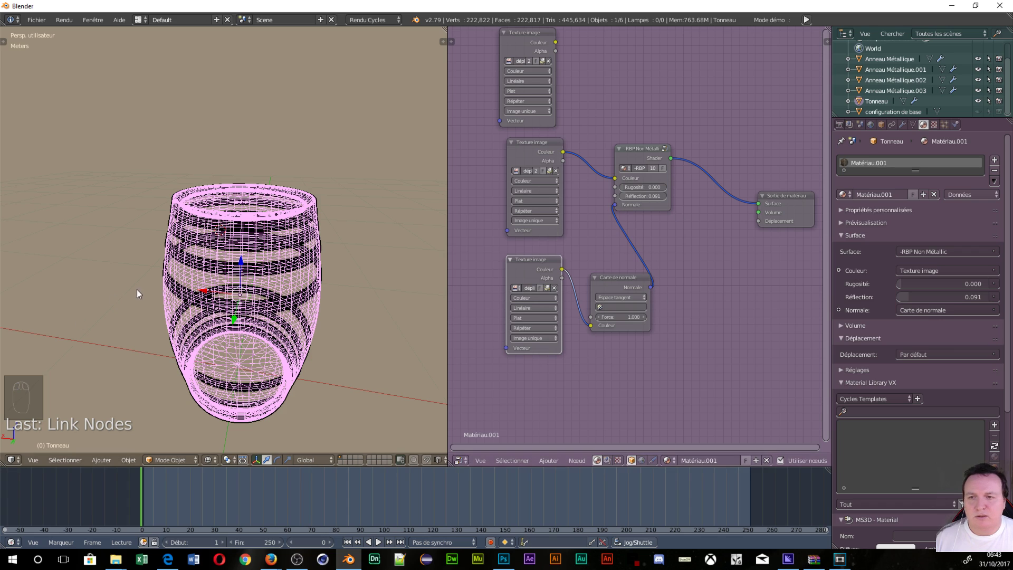
Step: Switch the 3D view to rendered shading and examine the barrel's wood and rings up close and from above
scroll(135, 290, down, 1)
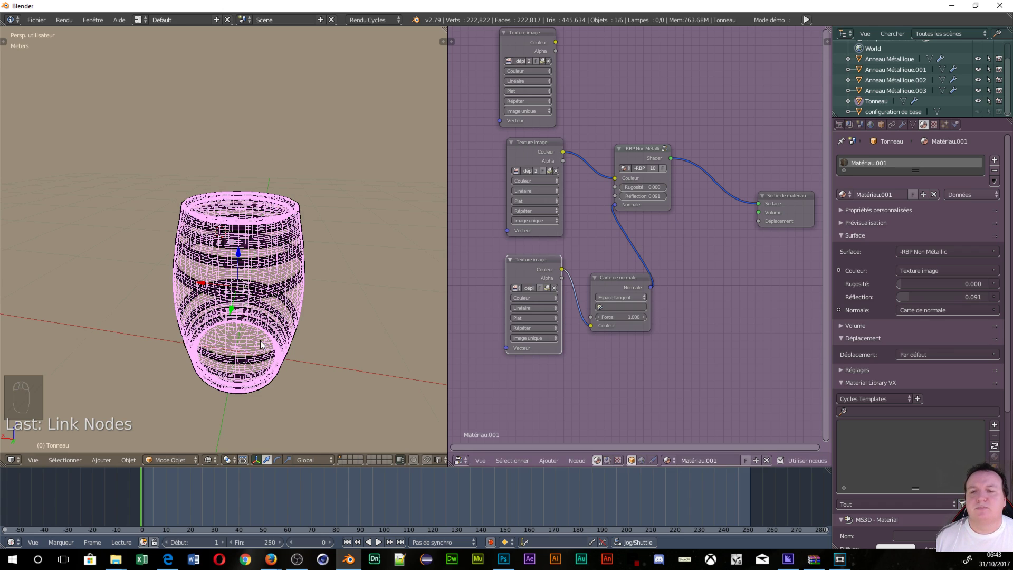
key(shift+z)
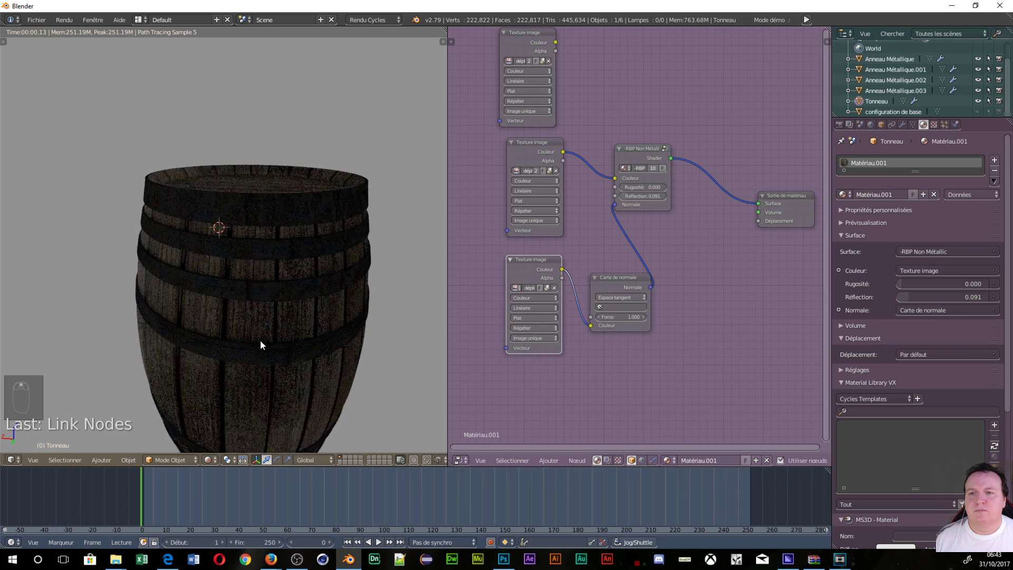
middle_drag(269, 306, 270, 331)
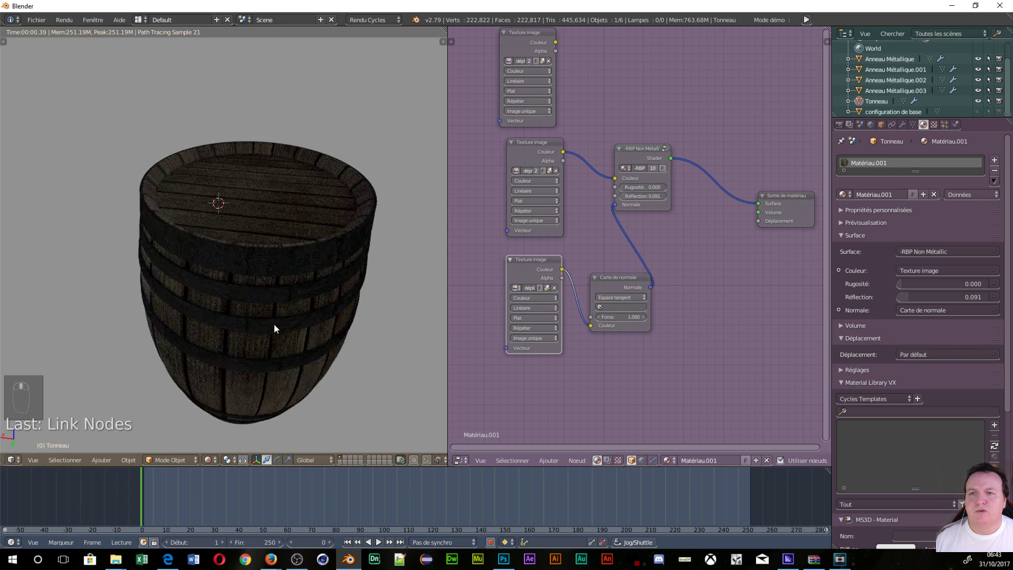
scroll(282, 315, up, 6)
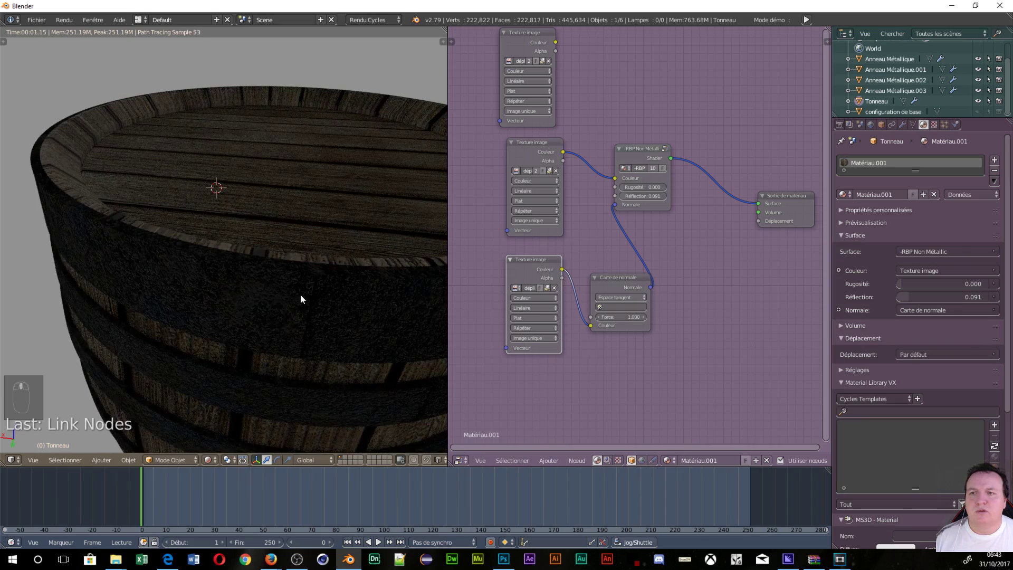
mouse_move(299, 293)
middle_down()
mouse_move(251, 290)
mouse_move(279, 279)
middle_up()
scroll(252, 289, down, 8)
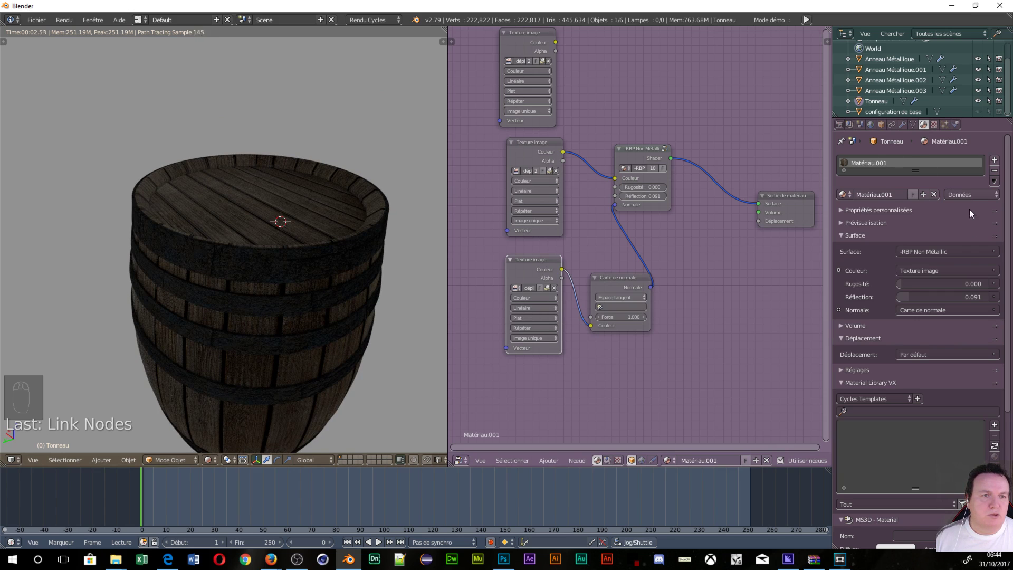
Step: Set the World background's Couleur input to Texture d'environnement
click(870, 124)
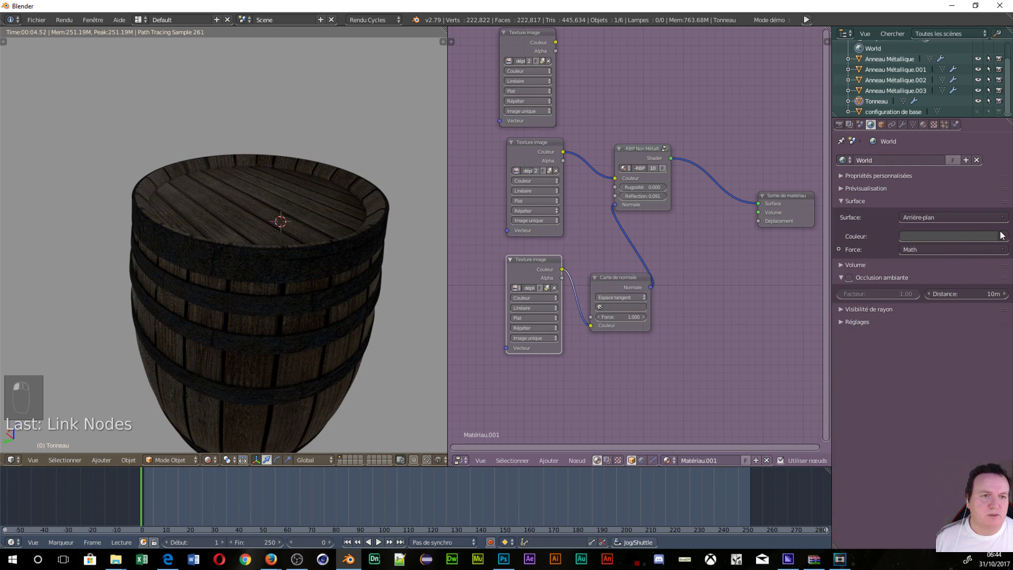
click(1001, 236)
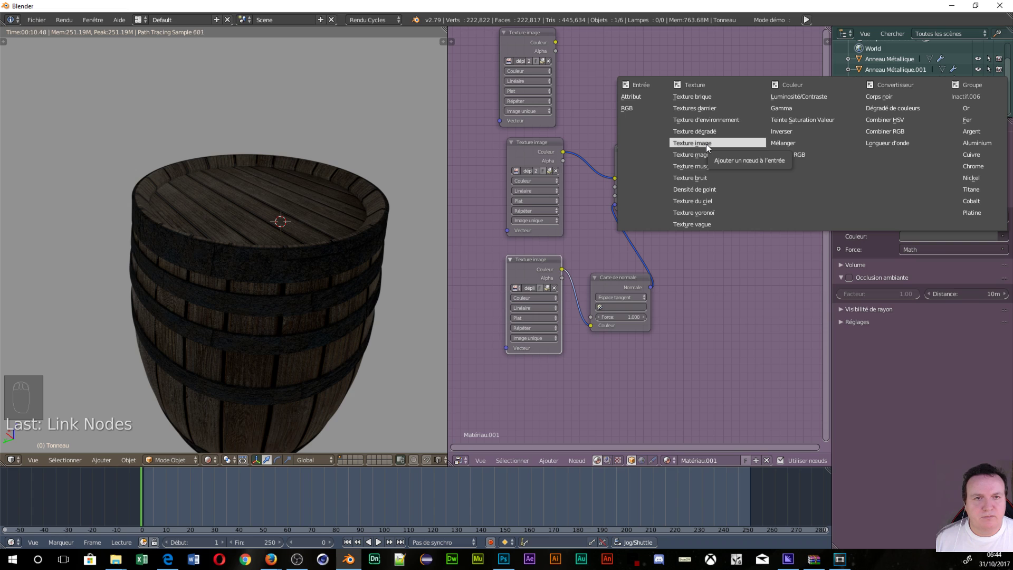
click(691, 117)
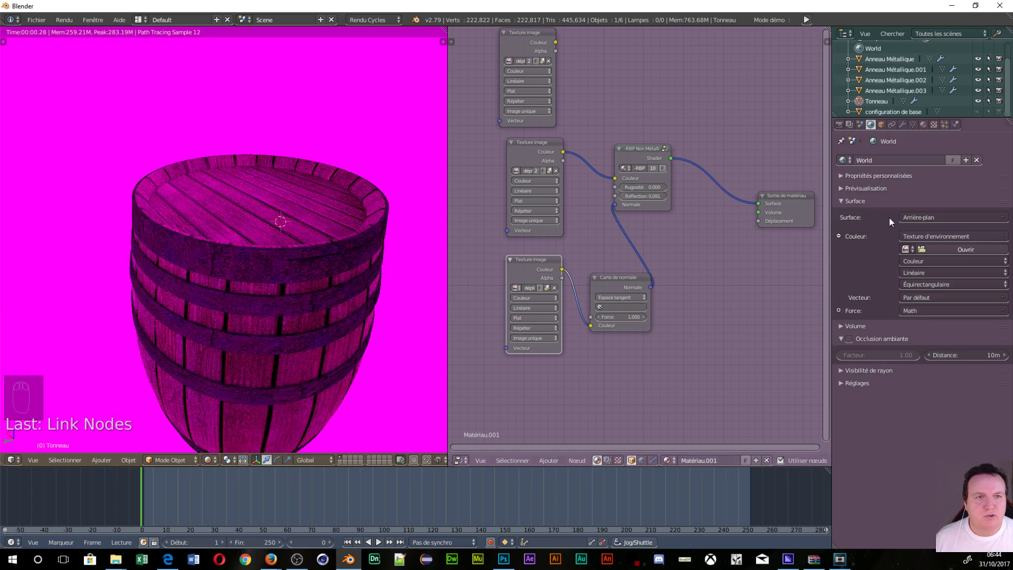
Step: Load 30_sky with clouds background.jpg from the desktop's hdri folder as the environment texture
click(977, 249)
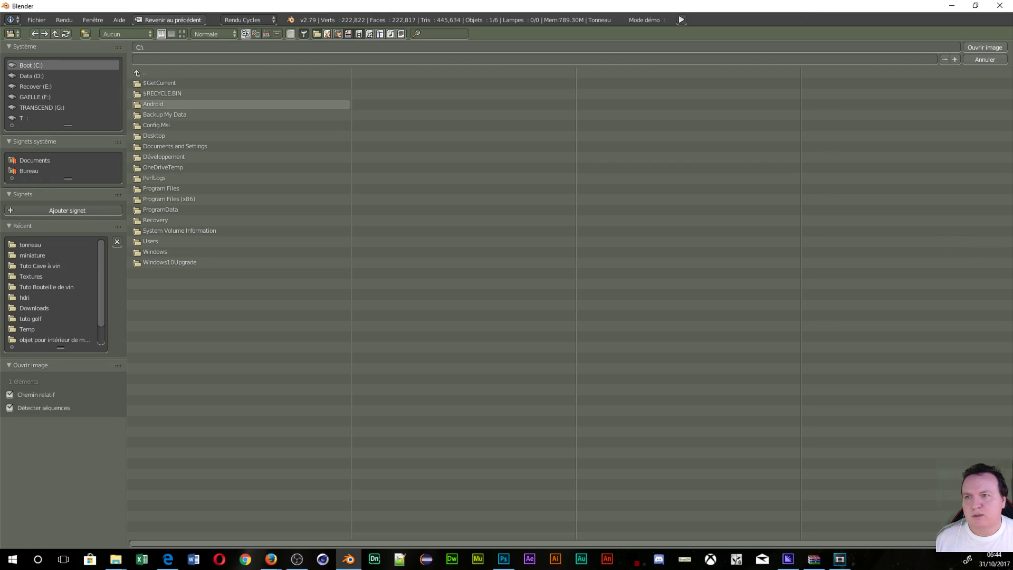
click(46, 167)
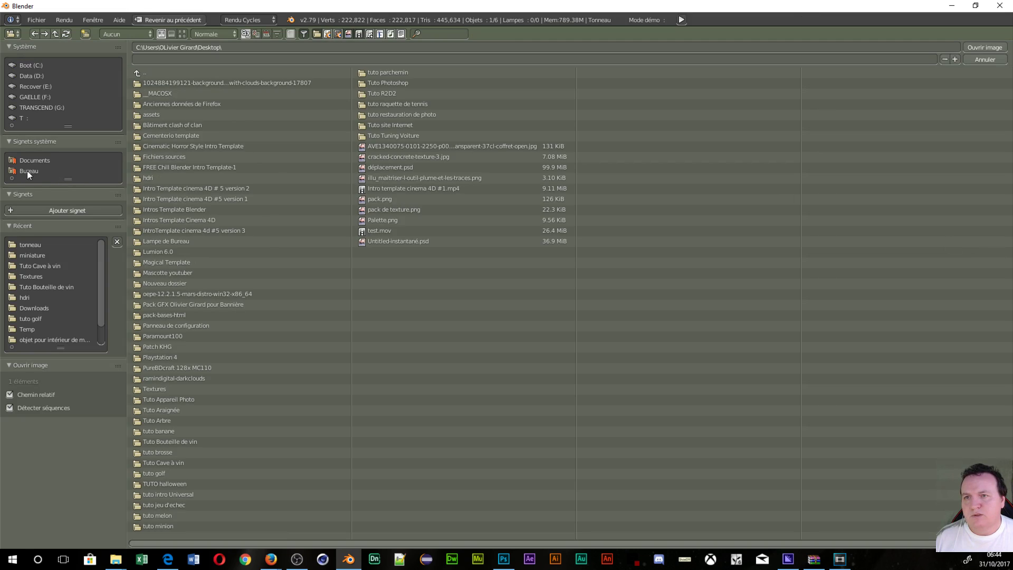
click(163, 176)
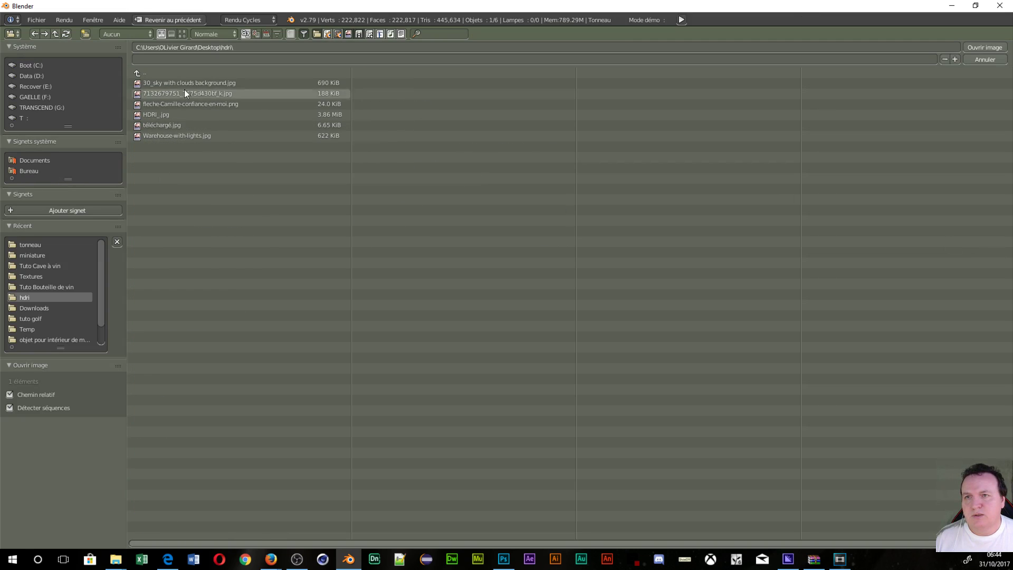
click(182, 34)
click(261, 115)
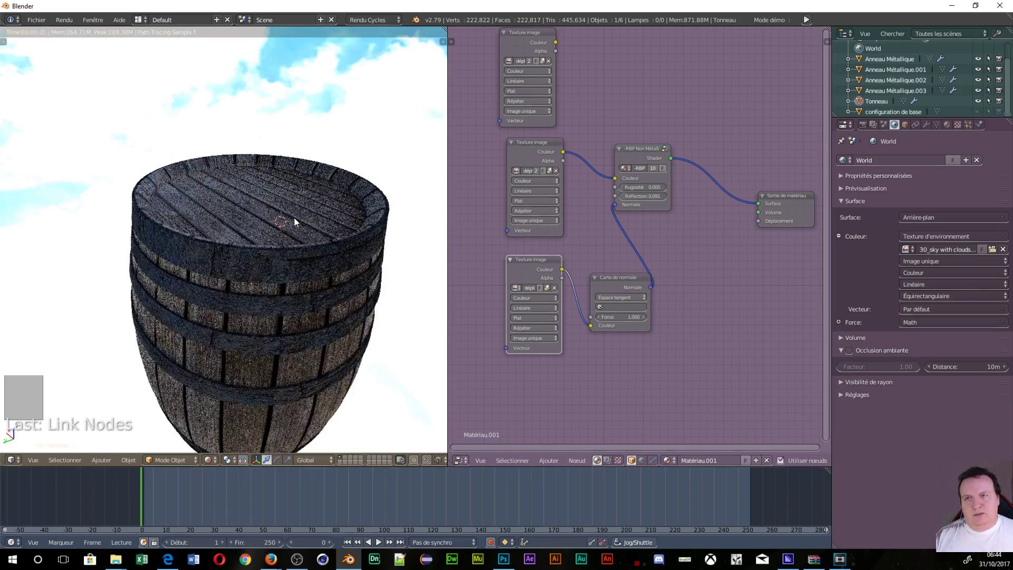
scroll(293, 217, up, 6)
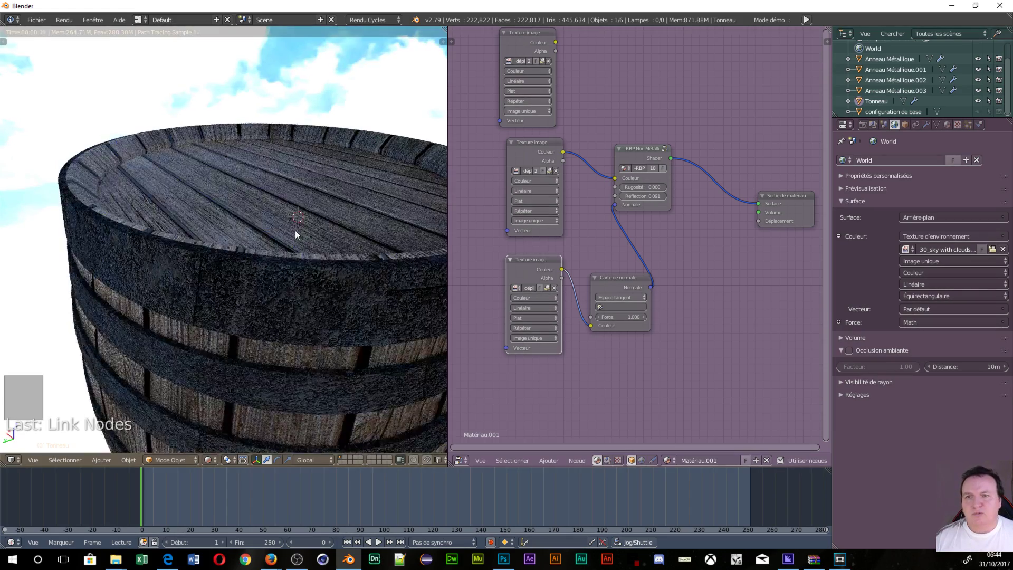
Step: Set the barrel material's RBP Non-Métal group to Rugosité 0.536 and Réflection 0.000
scroll(257, 235, up, 5)
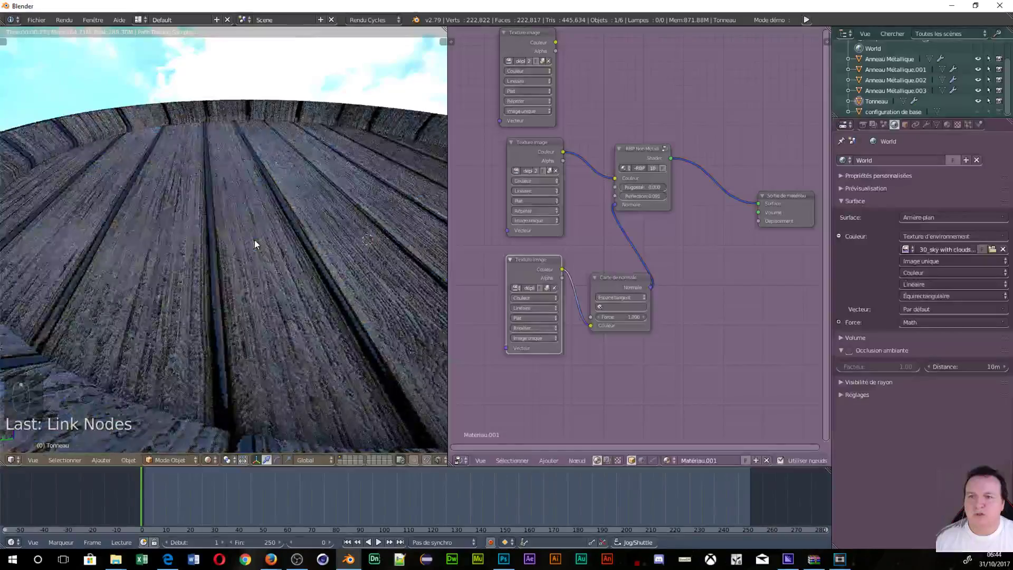
scroll(254, 240, up, 3)
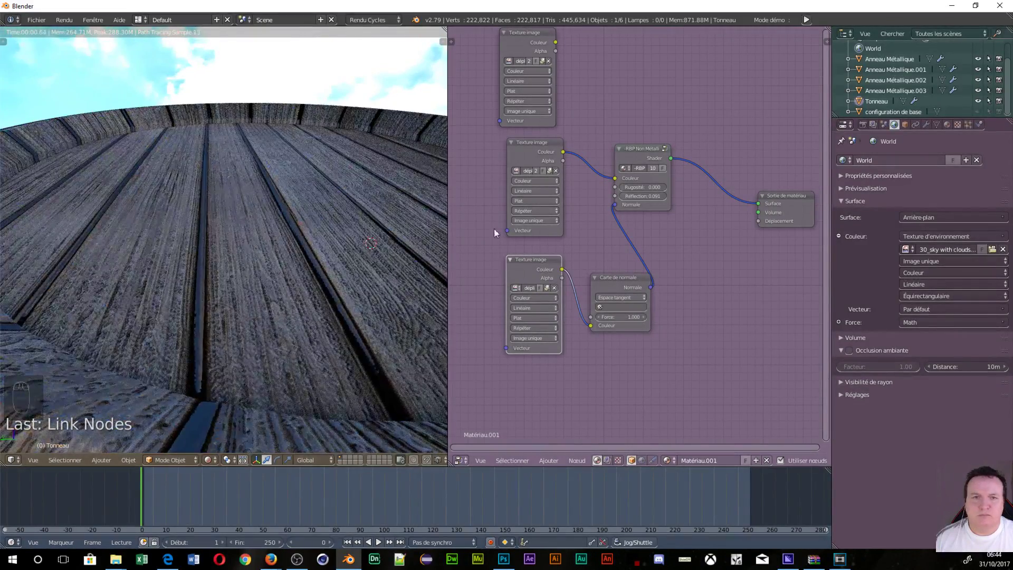
mouse_move(642, 195)
mouse_down()
mouse_move(628, 195)
mouse_move(631, 185)
mouse_move(660, 187)
mouse_move(650, 187)
mouse_up()
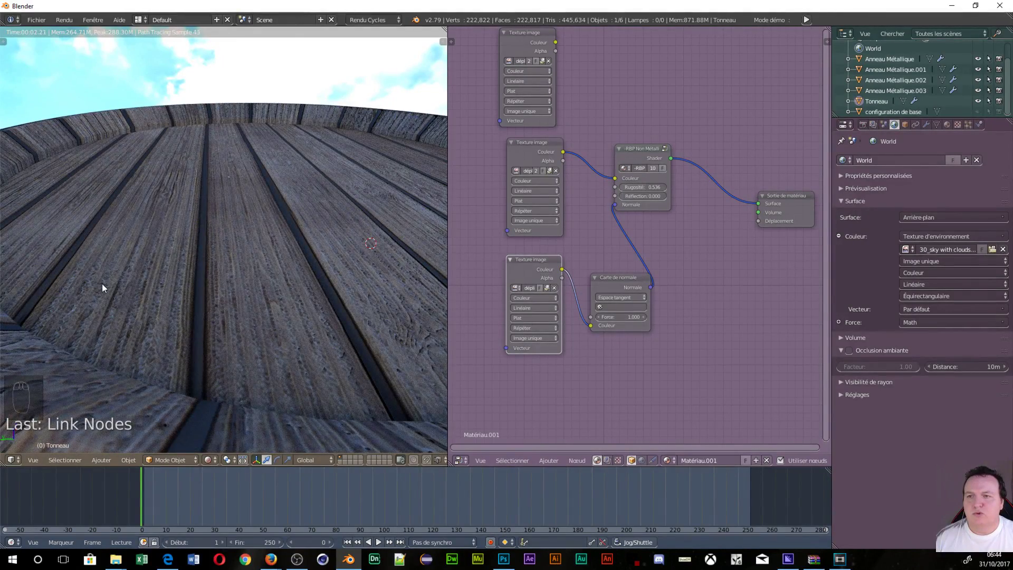
Step: Raise the RBP group's Rugosité to 1.000 and inspect the rendered wood on the barrel's side and lid
scroll(198, 298, down, 5)
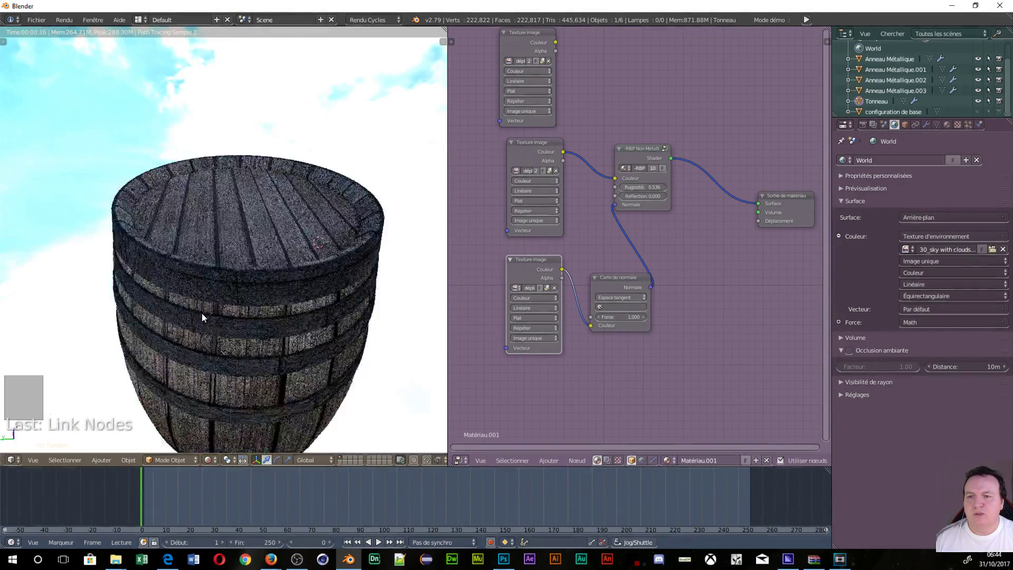
middle_drag(201, 312, 214, 266)
scroll(248, 306, up, 2)
scroll(287, 343, up, 5)
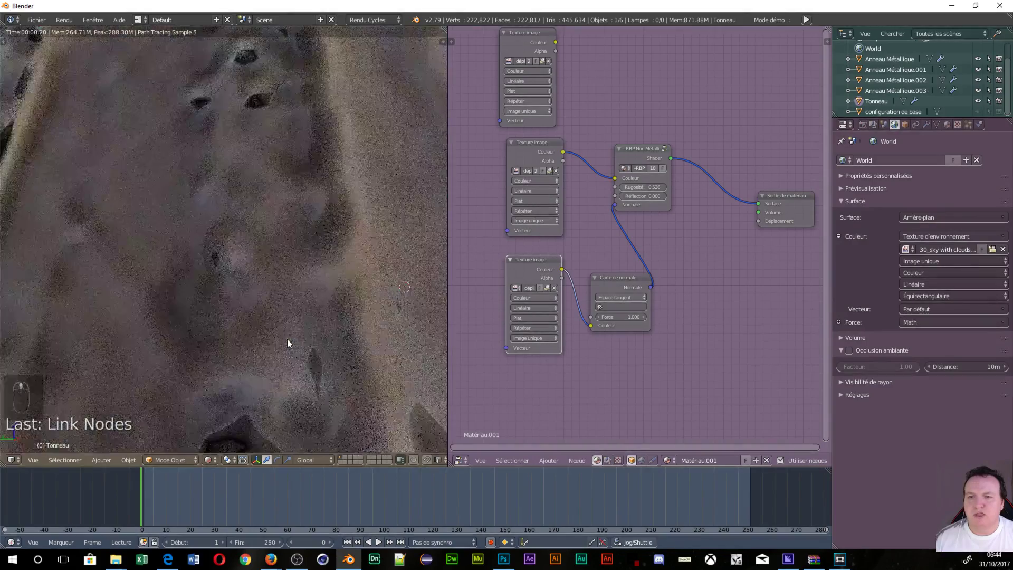
scroll(287, 342, down, 5)
middle_drag(302, 268, 299, 305)
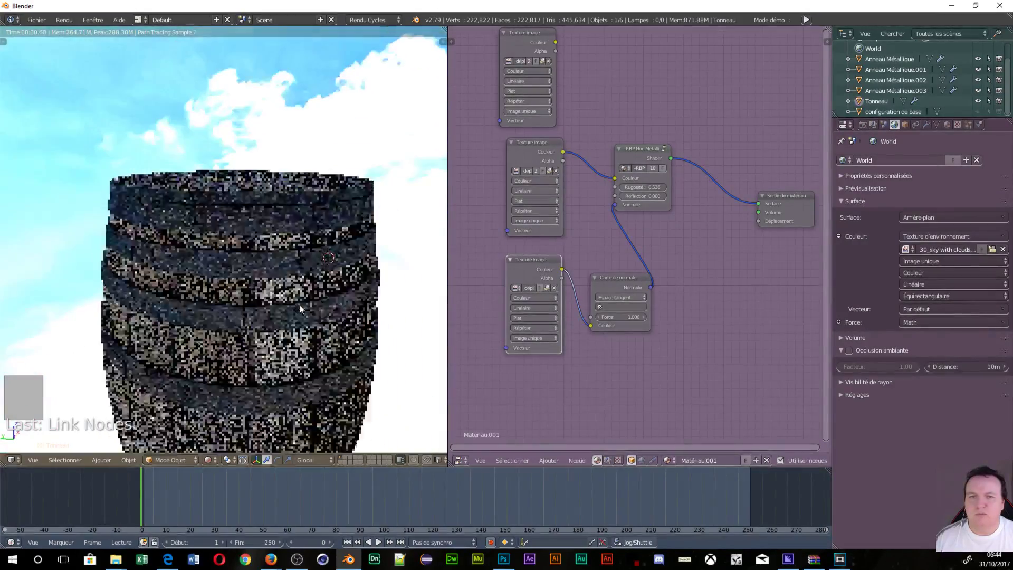
drag(632, 188, 666, 187)
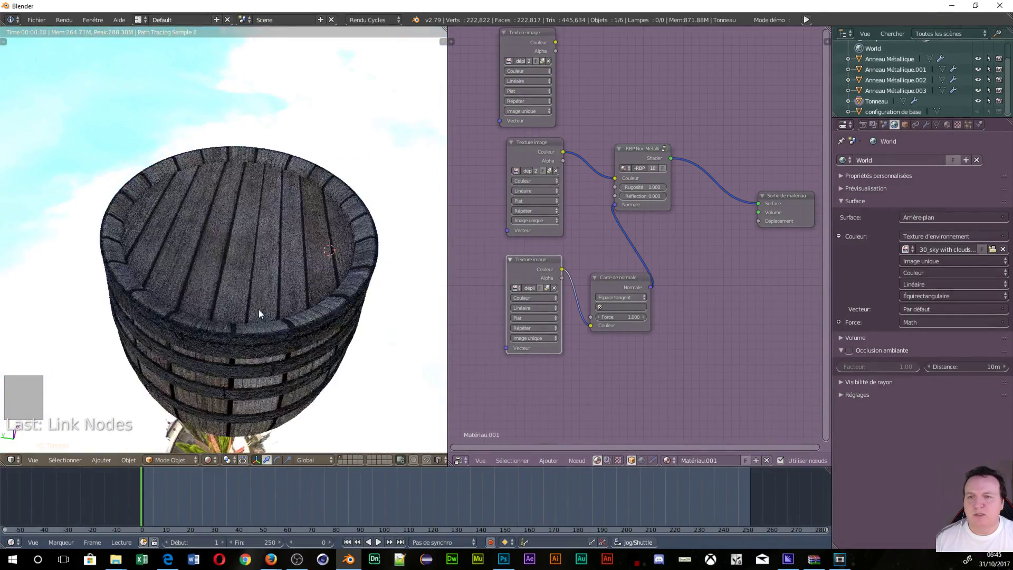
scroll(258, 309, up, 5)
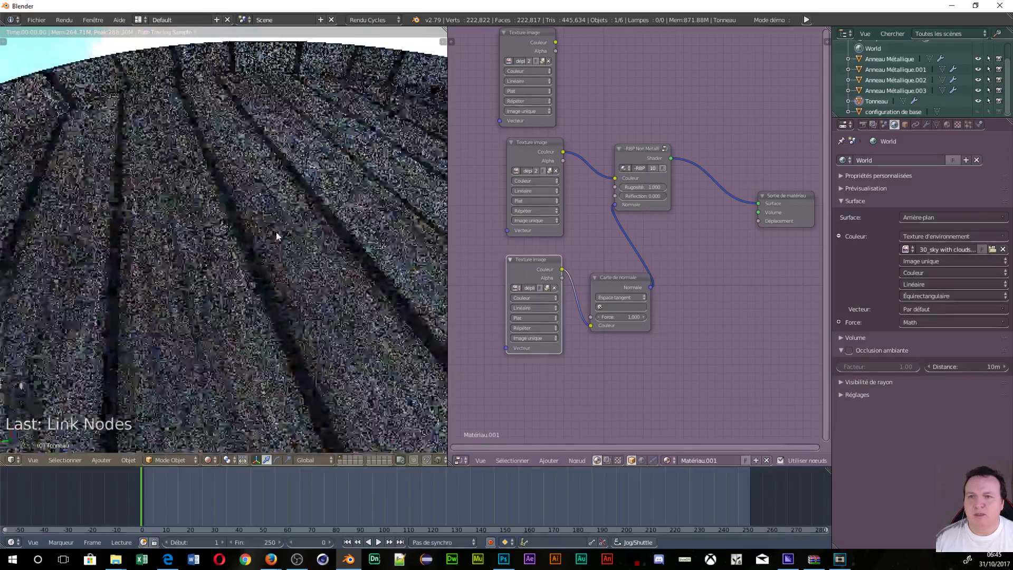
scroll(248, 226, down, 5)
middle_drag(253, 240, 211, 216)
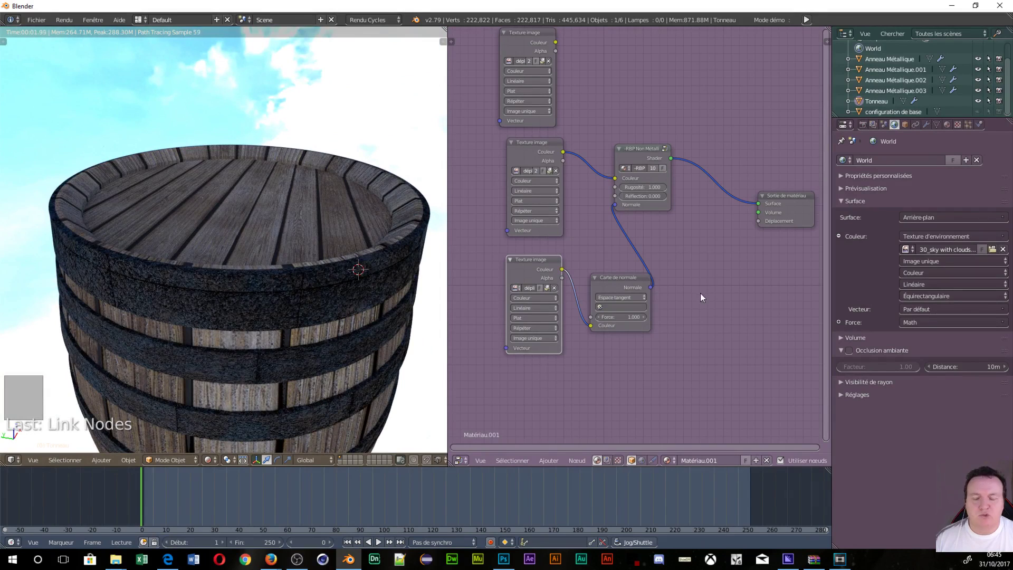
Step: Add a BSDF brillant node beside the Carte de normale node and link the latter's Normale output to its Normale input
key(shift+a)
mouse_move(693, 300)
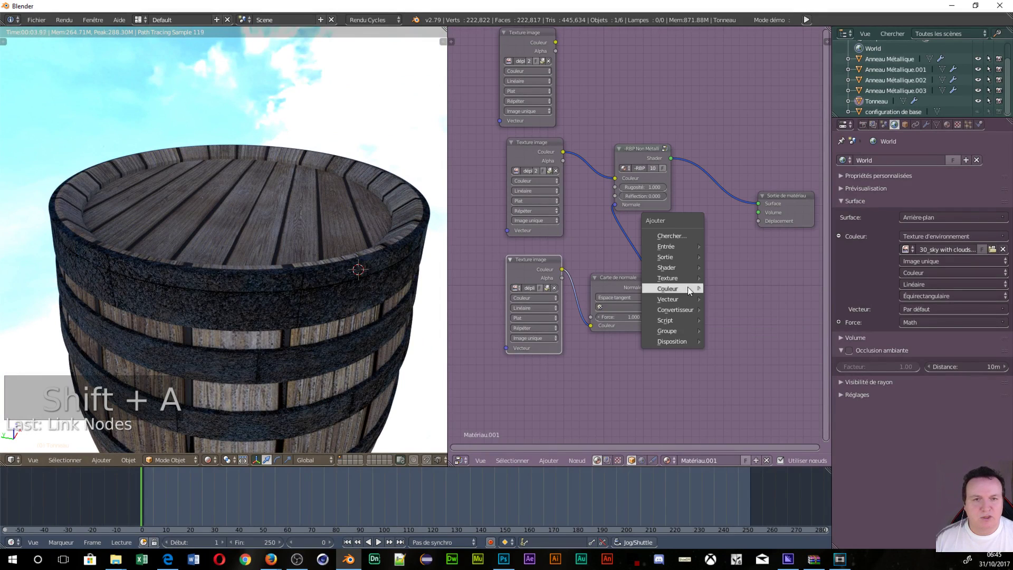
mouse_move(696, 268)
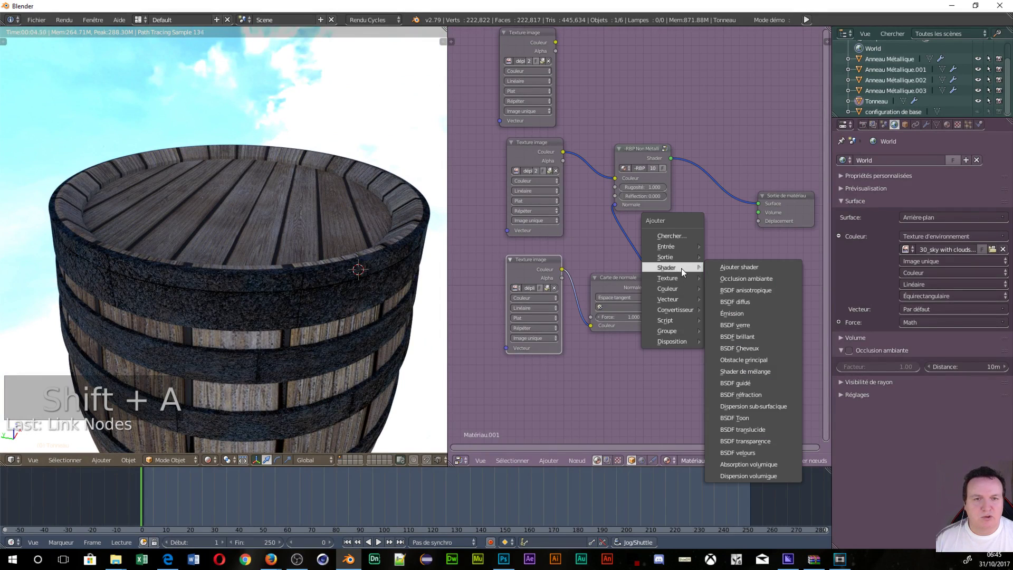
click(739, 336)
click(675, 235)
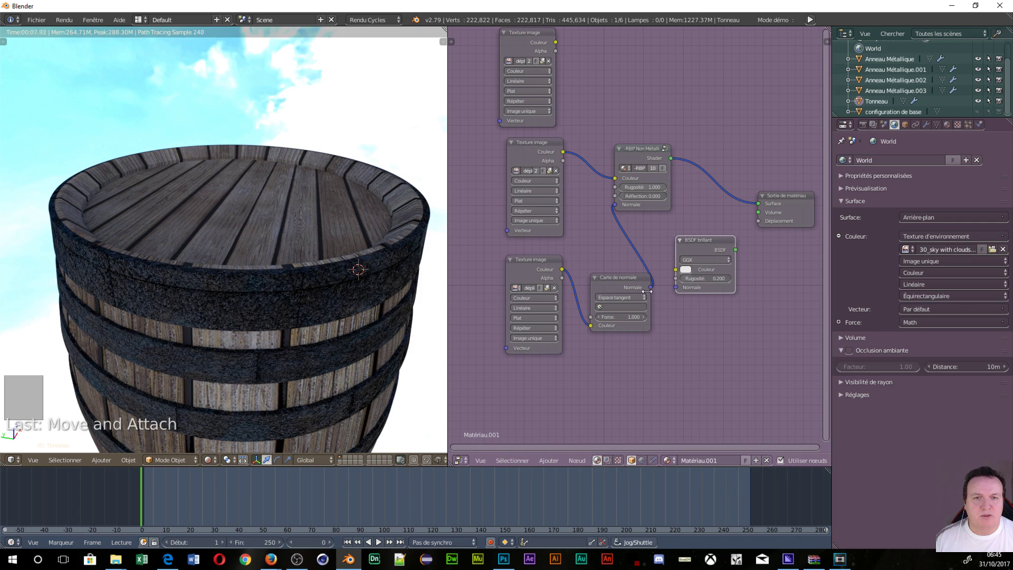
drag(649, 287, 672, 290)
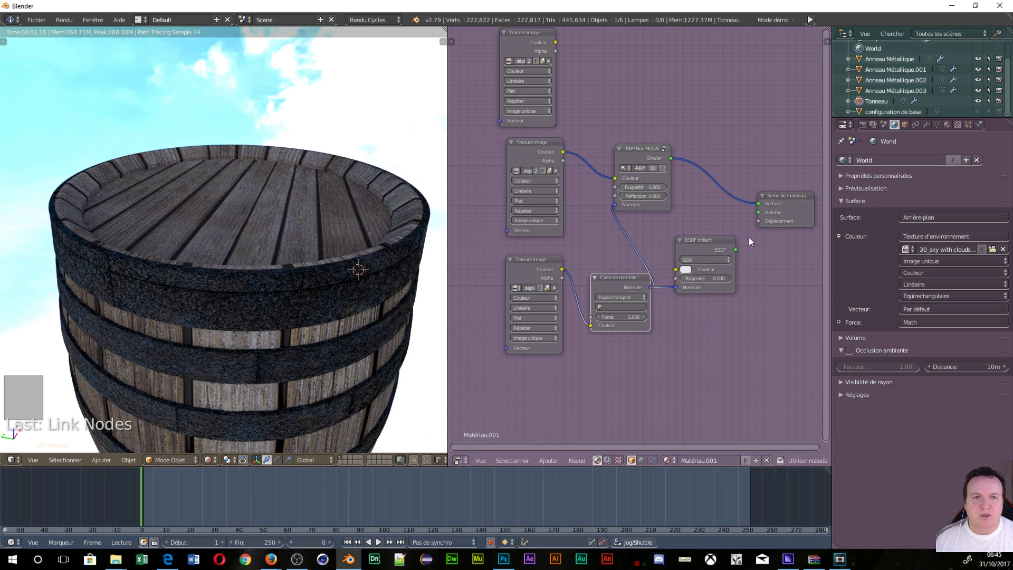
Step: Insert a Shader de mélange before the material output, link the BSDF brillant to its second Shader input, and set Fac to 0.527
drag(771, 200, 812, 200)
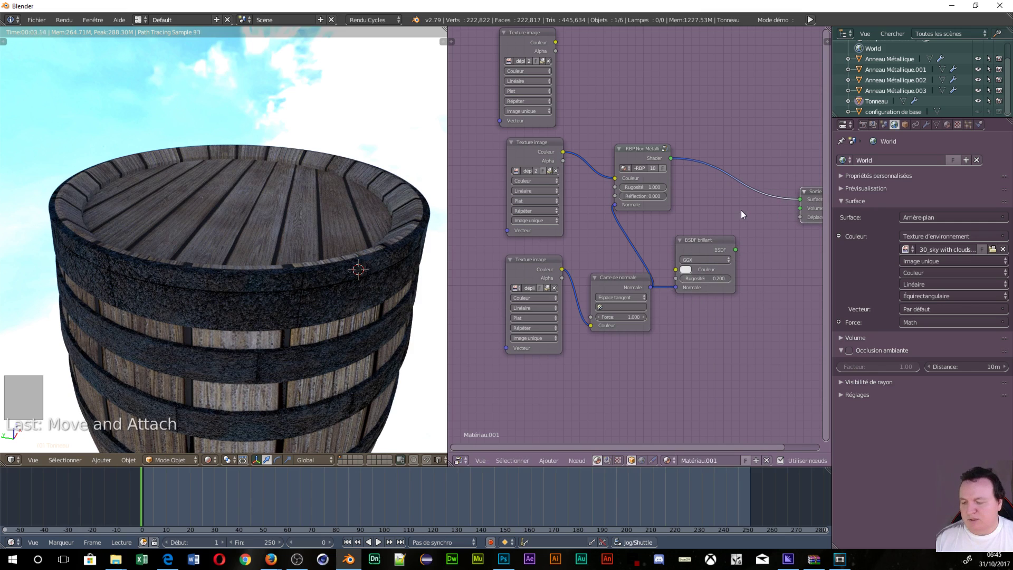
key(shift+a)
mouse_move(742, 213)
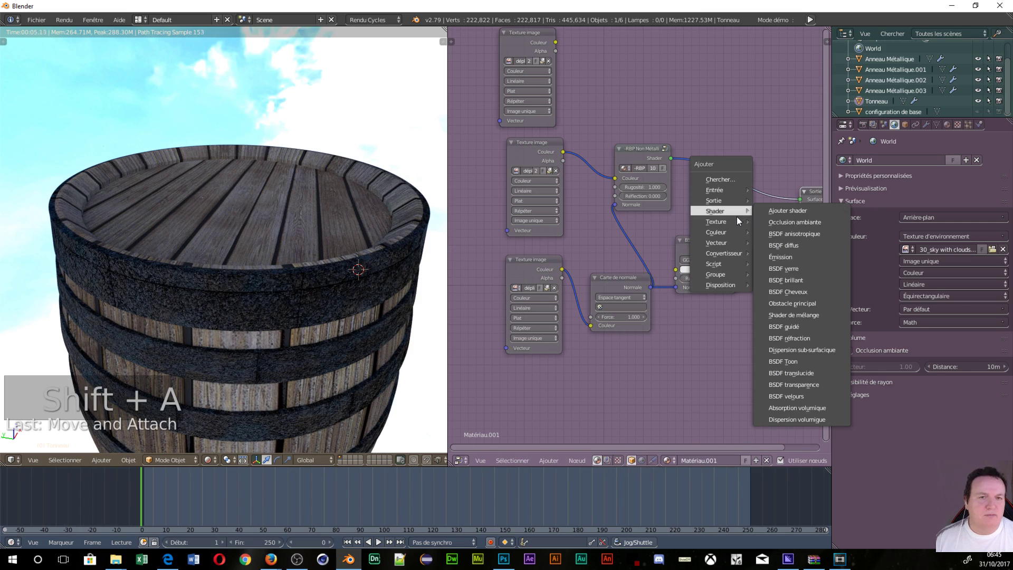
click(780, 315)
click(712, 176)
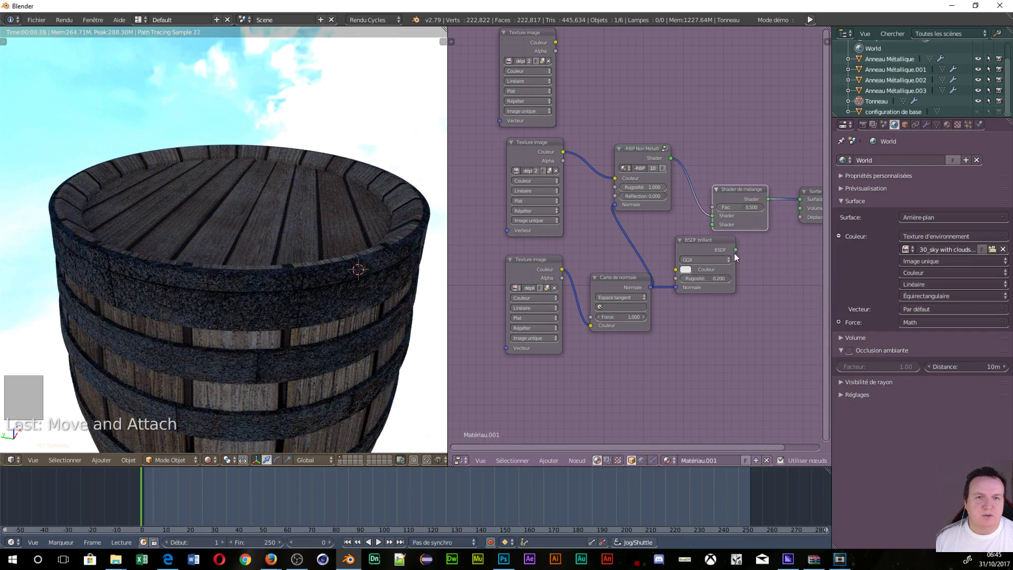
drag(735, 250, 712, 225)
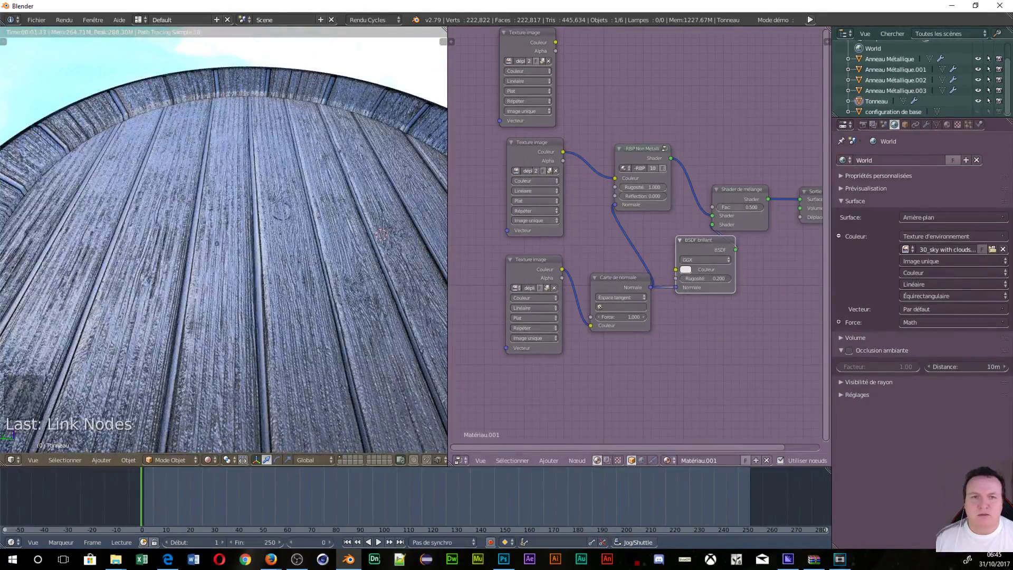
mouse_move(738, 210)
mouse_down()
mouse_move(718, 210)
mouse_move(760, 210)
mouse_move(718, 207)
mouse_move(739, 208)
mouse_up()
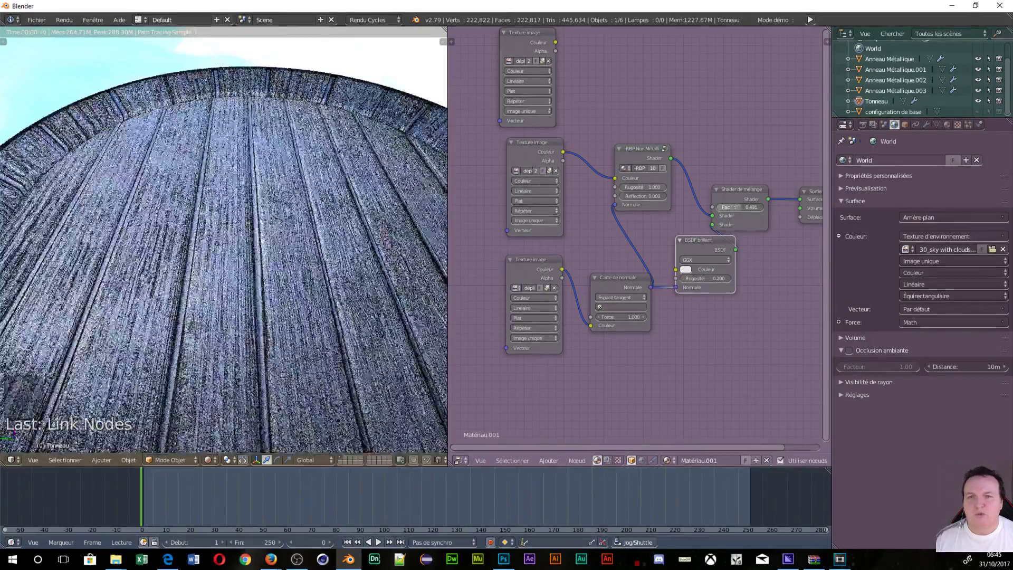
middle_drag(221, 319, 317, 158)
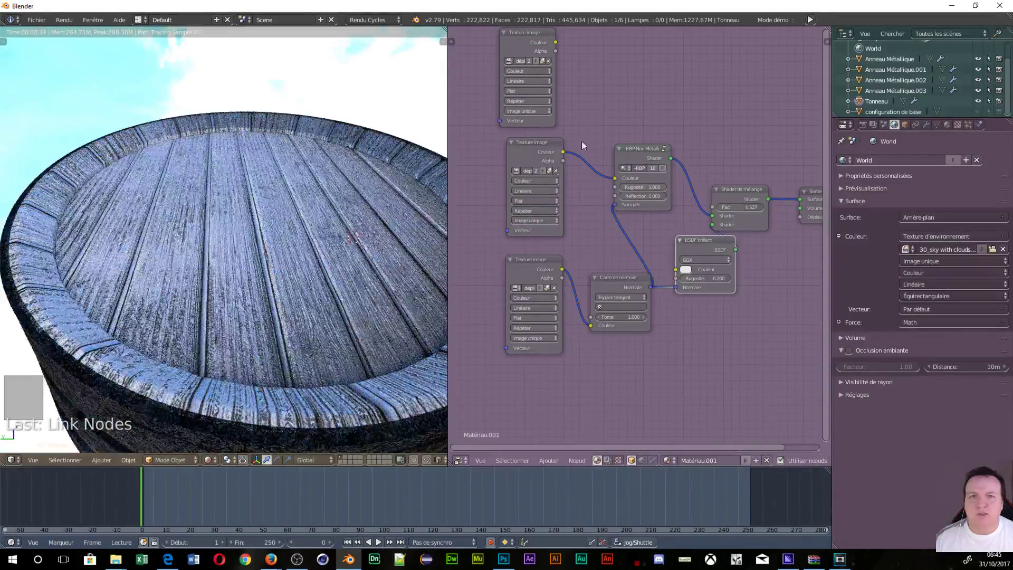
Step: Load dépliage UV tonneau_spec.jpg from the tonneau folder into the topmost Texture image node and link its Couleur to the mix shader's Fac
click(548, 60)
click(530, 60)
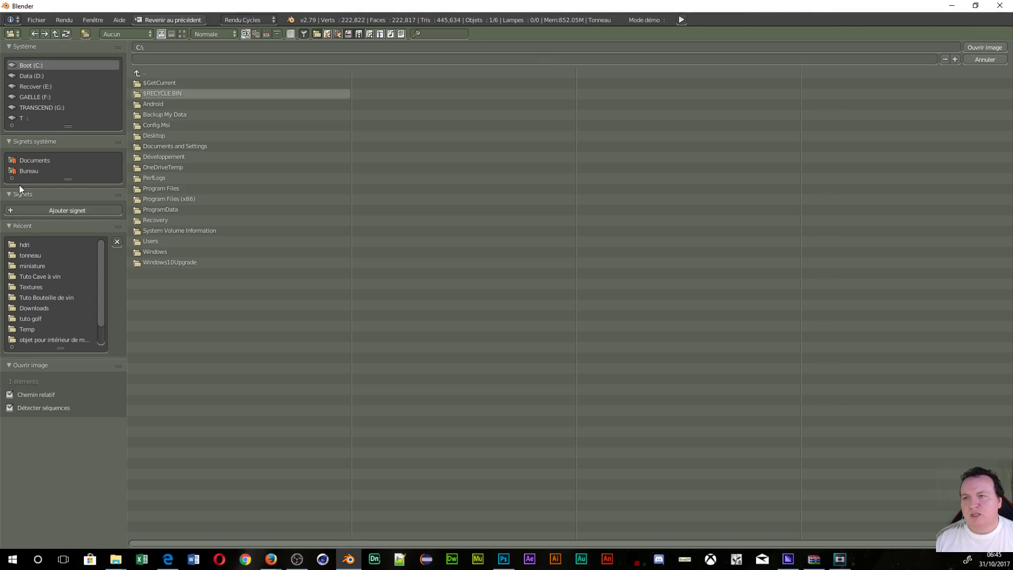
click(28, 255)
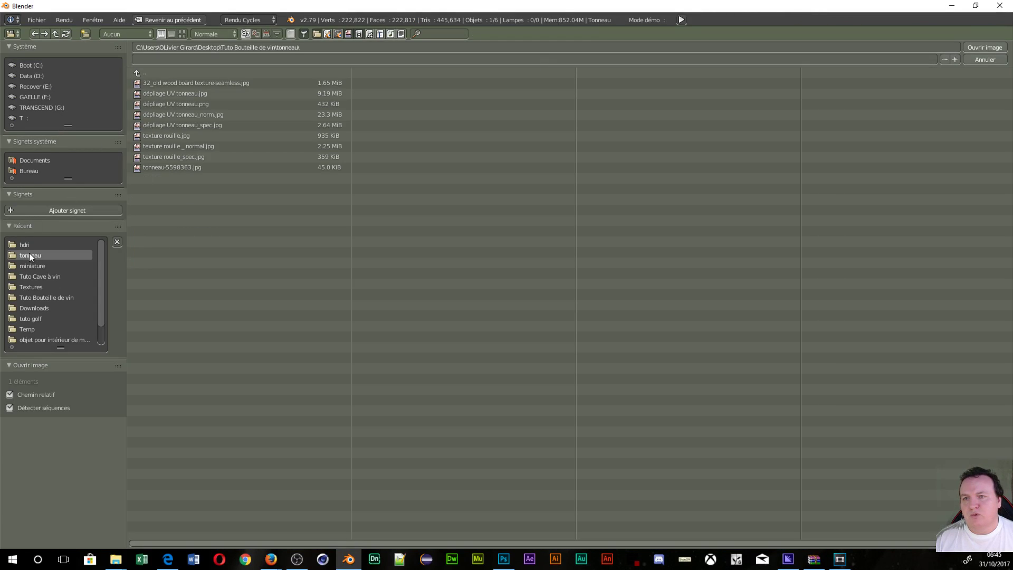
click(185, 125)
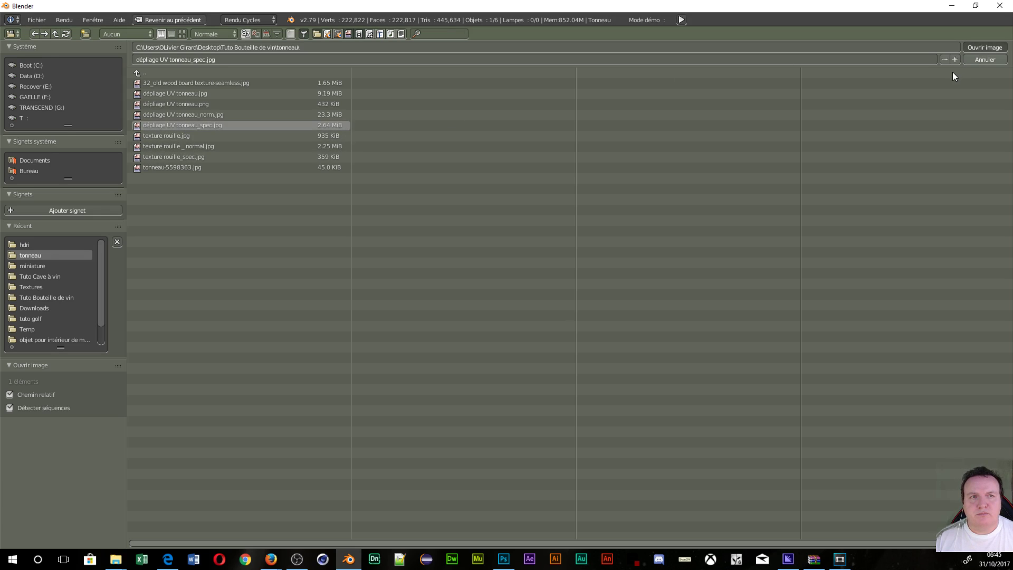
key(Return)
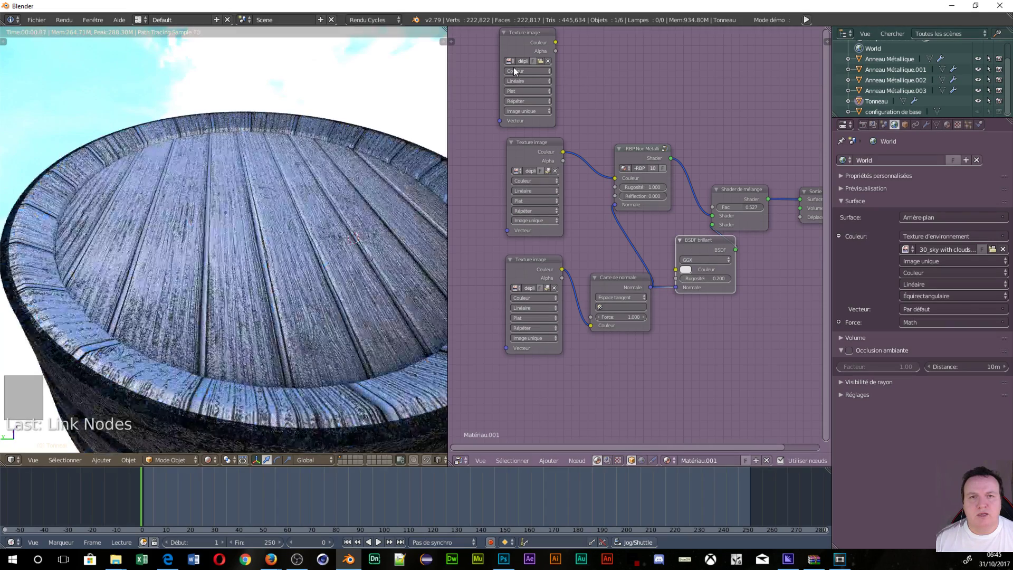
drag(554, 42, 713, 210)
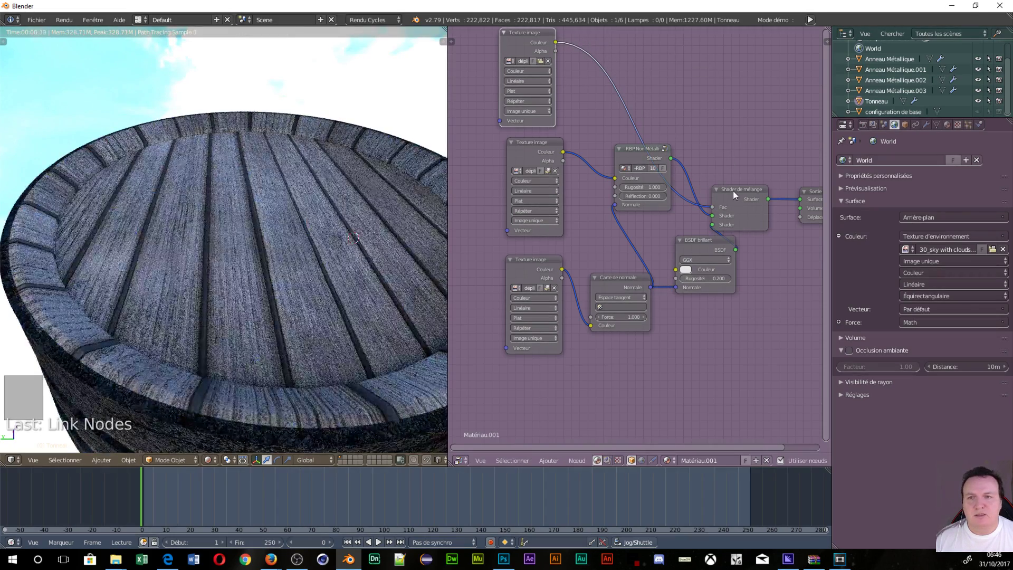
middle_drag(305, 330, 237, 308)
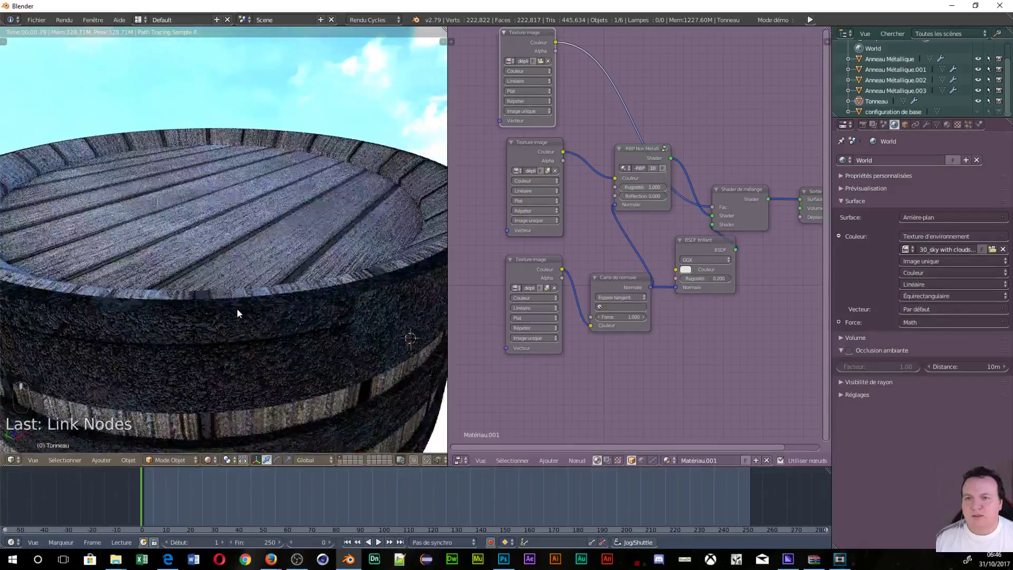
scroll(236, 305, up, 5)
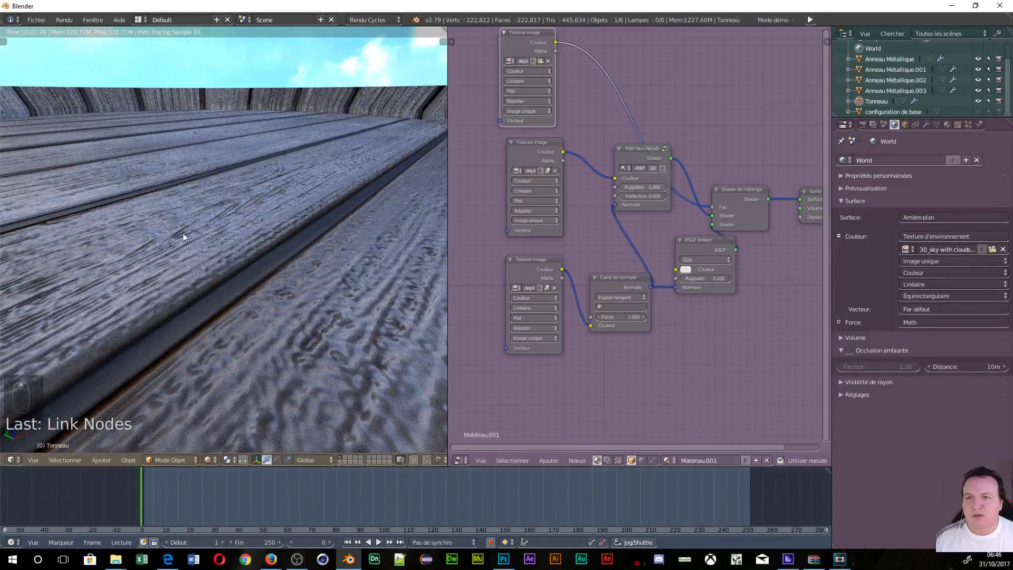
middle_drag(183, 232, 305, 146)
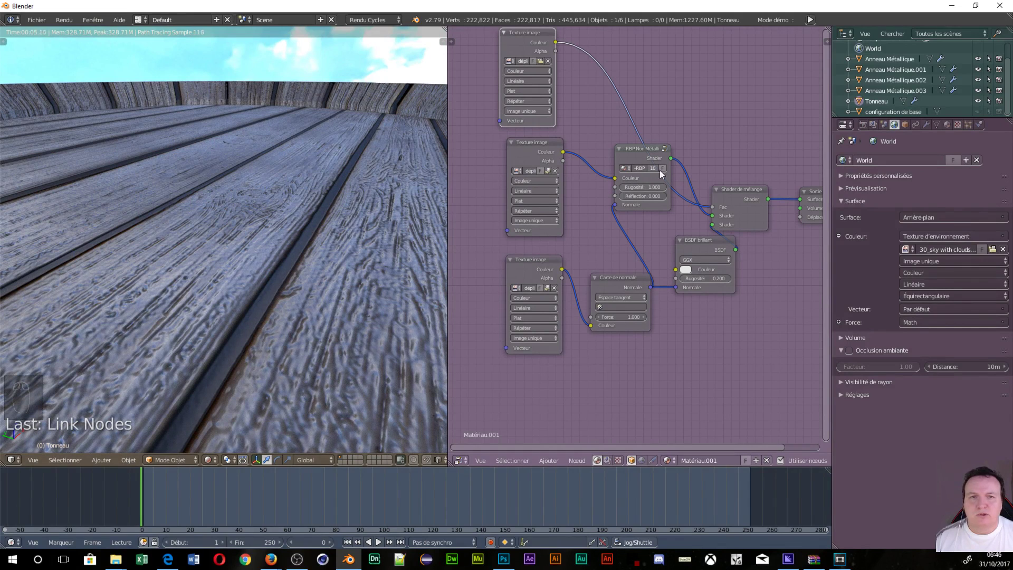
Step: Move the Shader de mélange clear of the other nodes and insert an Ajouter math node between the specular texture and its Fac input
drag(728, 193, 743, 121)
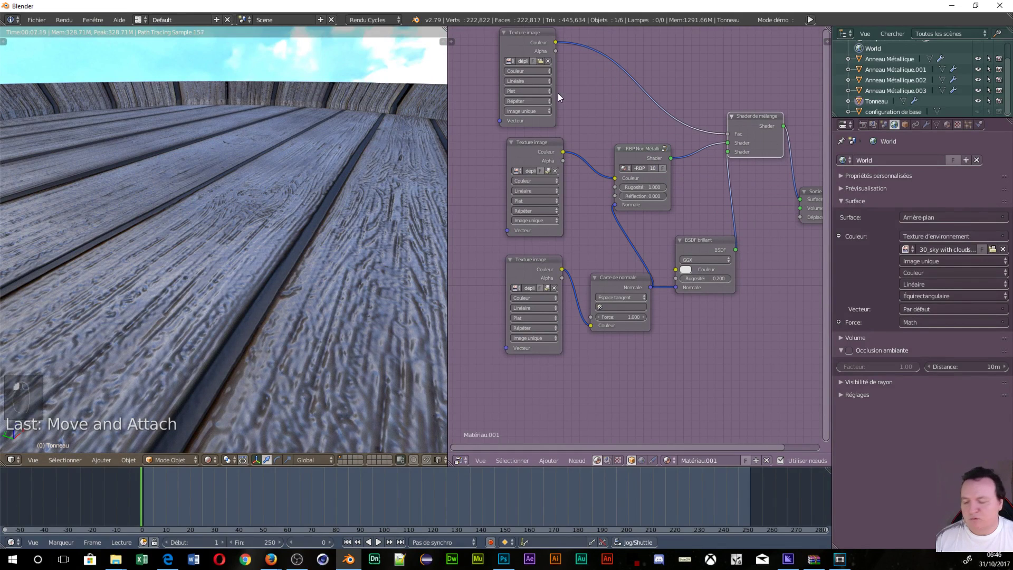
key(shift+a)
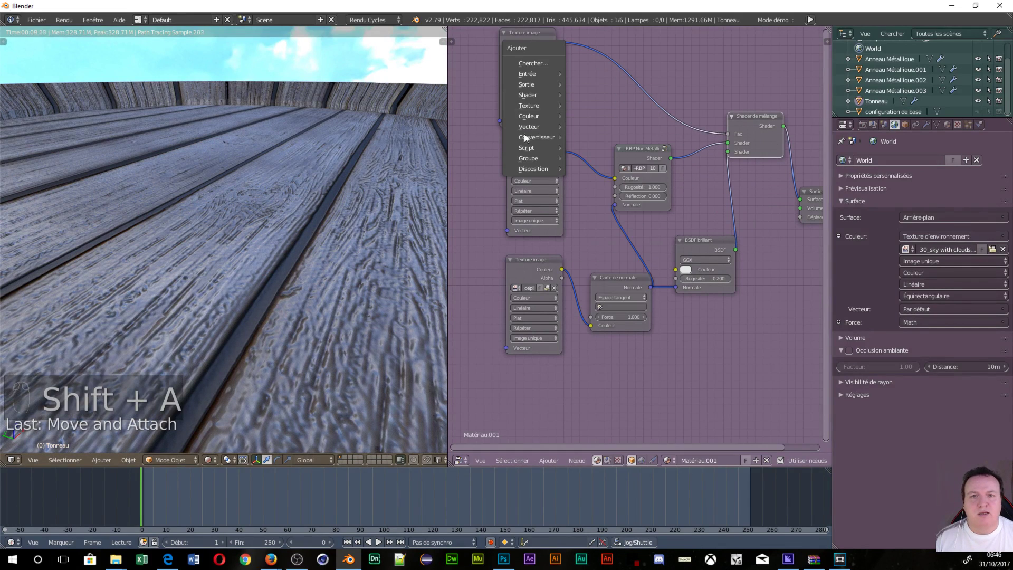
mouse_move(527, 140)
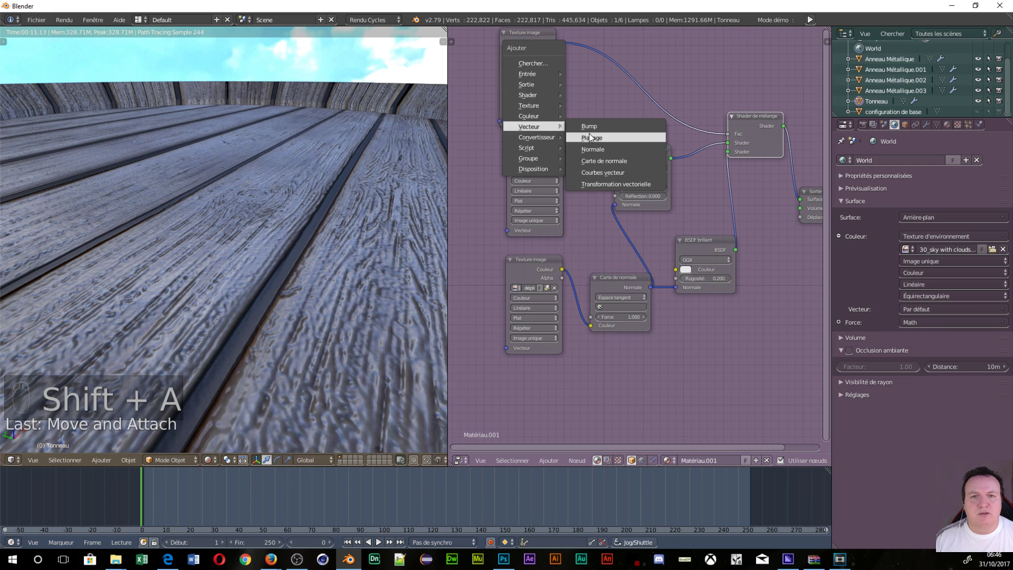
click(603, 197)
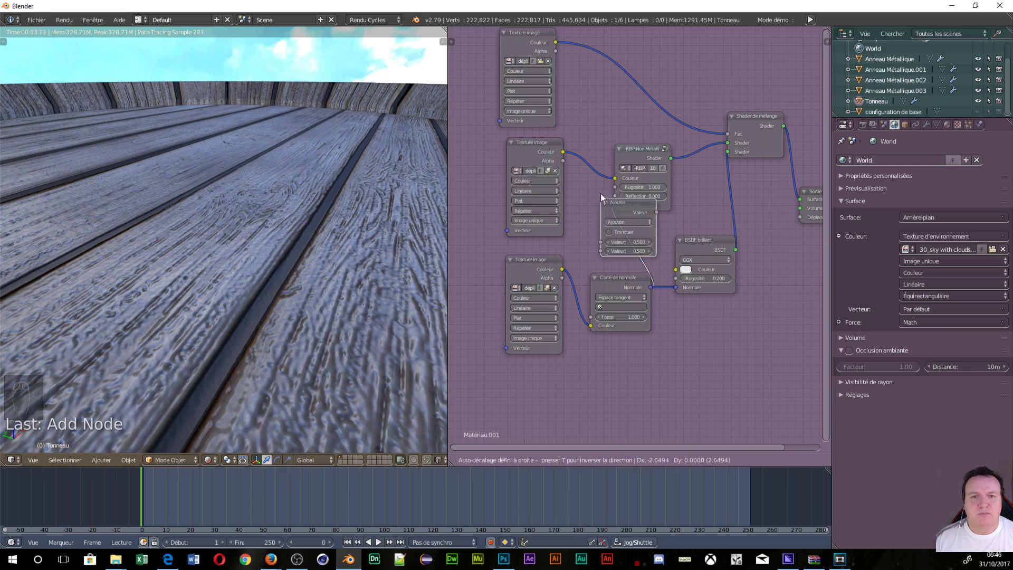
click(617, 58)
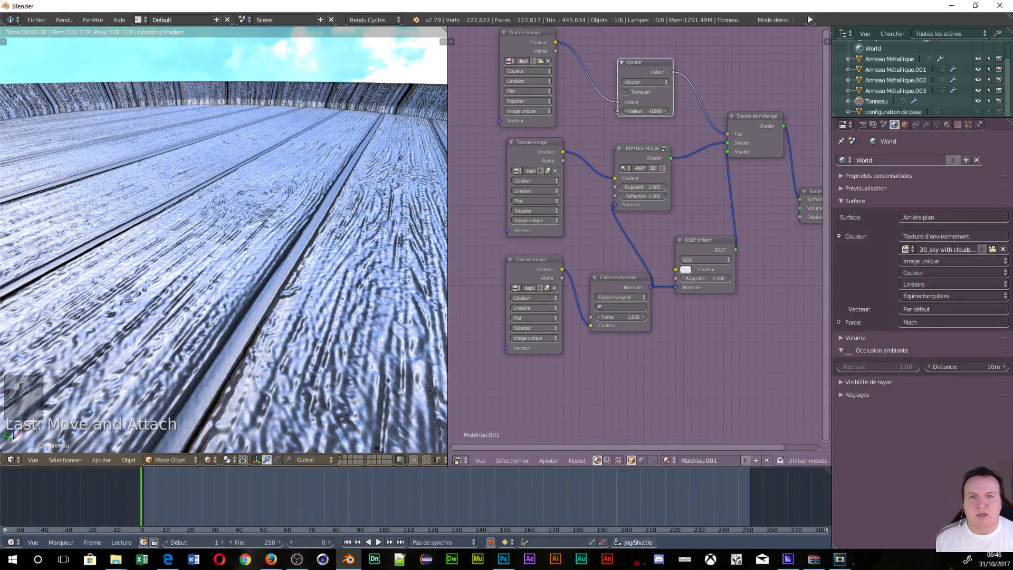
Step: Tune the Ajouter node's second Valeur against the rendered wood, setting it to -0.130
drag(644, 111, 645, 110)
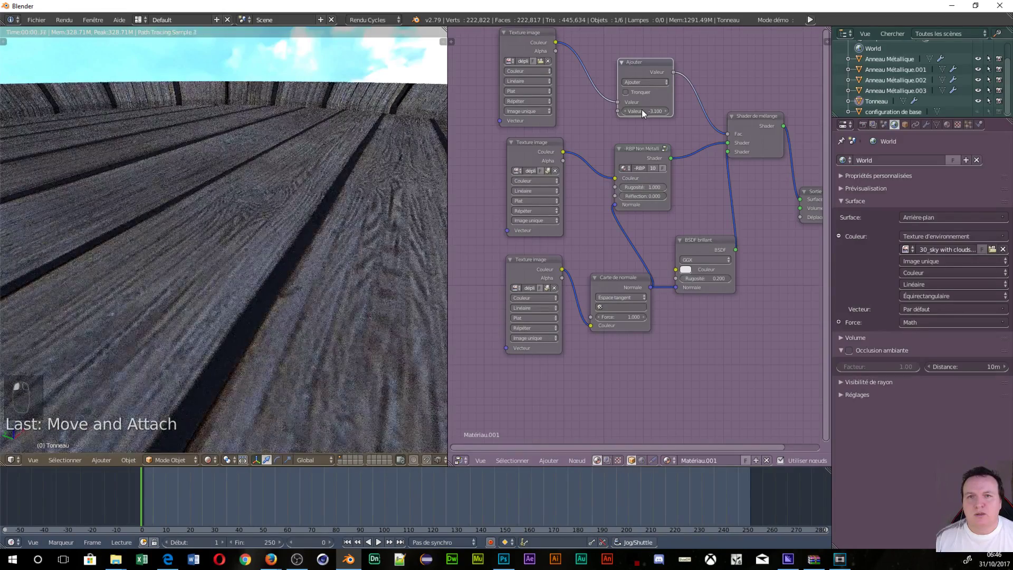
click(641, 110)
key(Return)
mouse_move(642, 111)
mouse_down()
mouse_move(657, 111)
mouse_move(646, 111)
mouse_up()
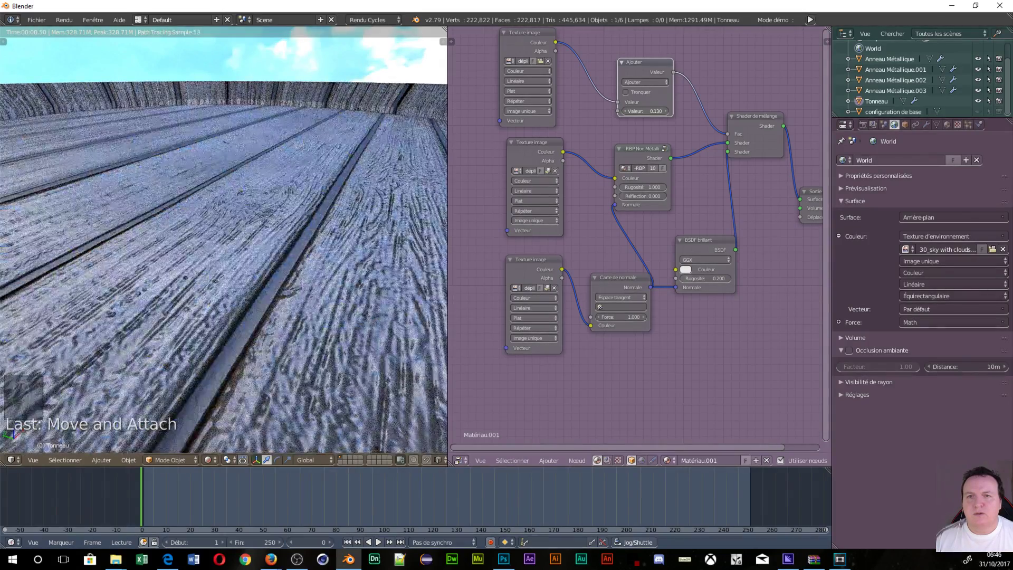
drag(644, 111, 632, 111)
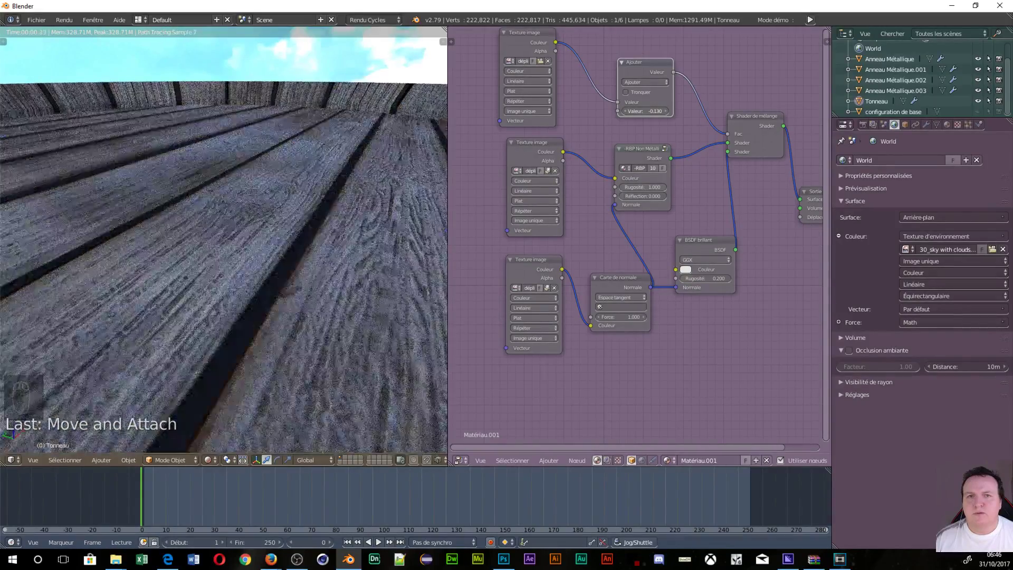
Step: Try the Ajouter node's second Valeur at -0.040 and delete the Ajouter node
drag(635, 111, 638, 111)
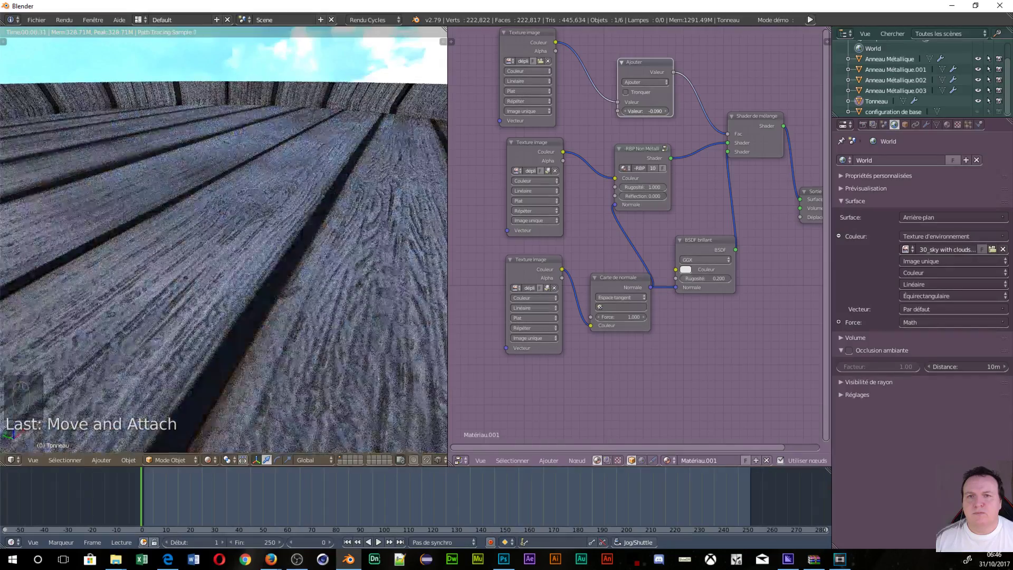
drag(638, 111, 641, 111)
click(645, 66)
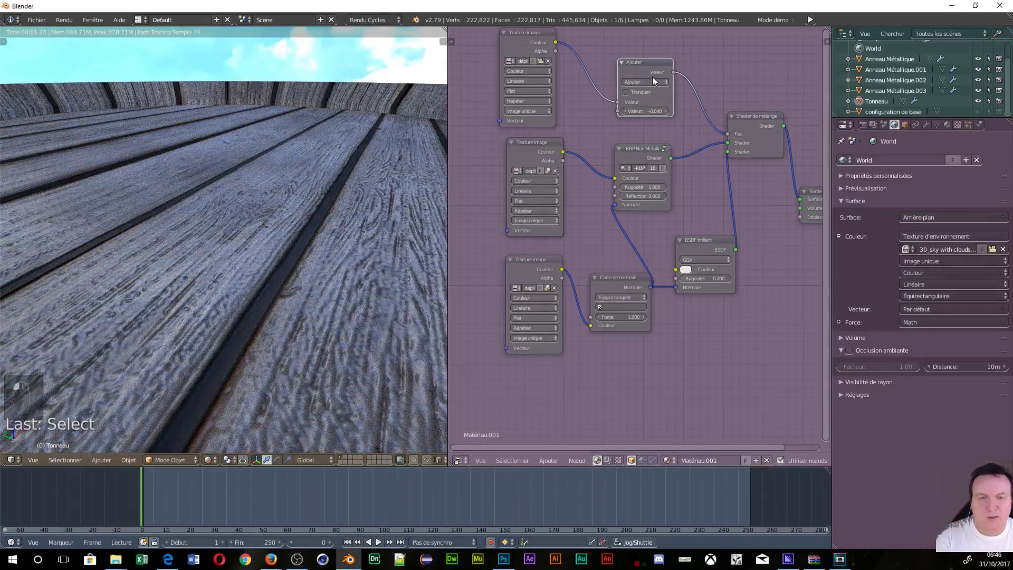
key(Delete)
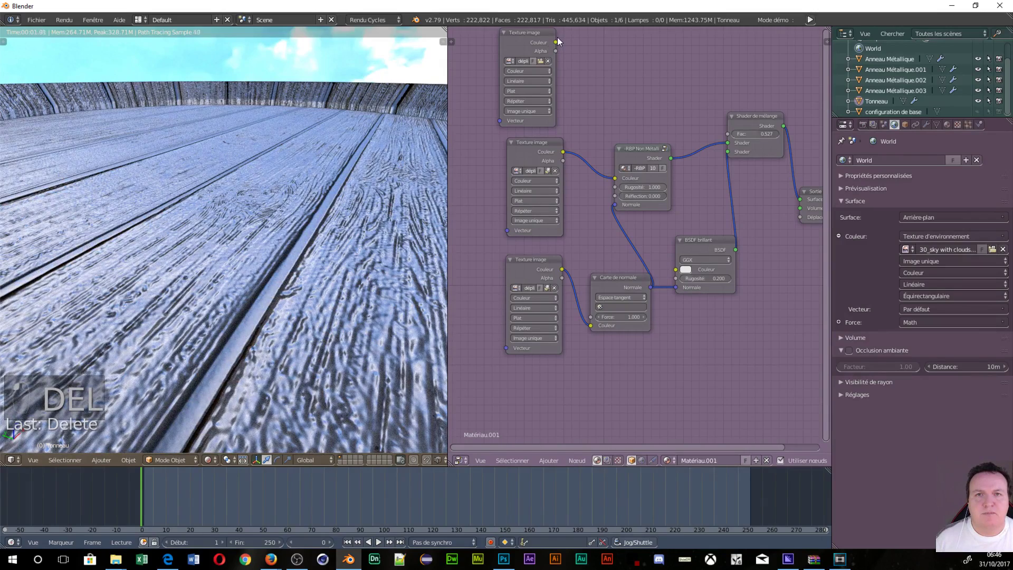
Step: Relink the specular texture's Couleur to the Shader de mélange's Fac and insert a Dégradé de couleurs node on that link
drag(555, 42, 727, 134)
key(shift+a)
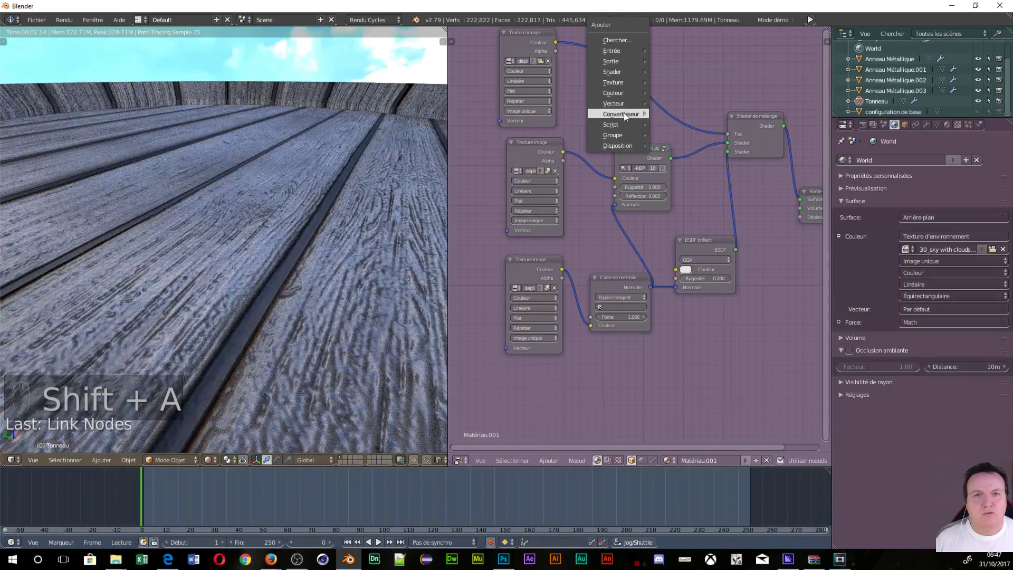
mouse_move(624, 113)
click(689, 123)
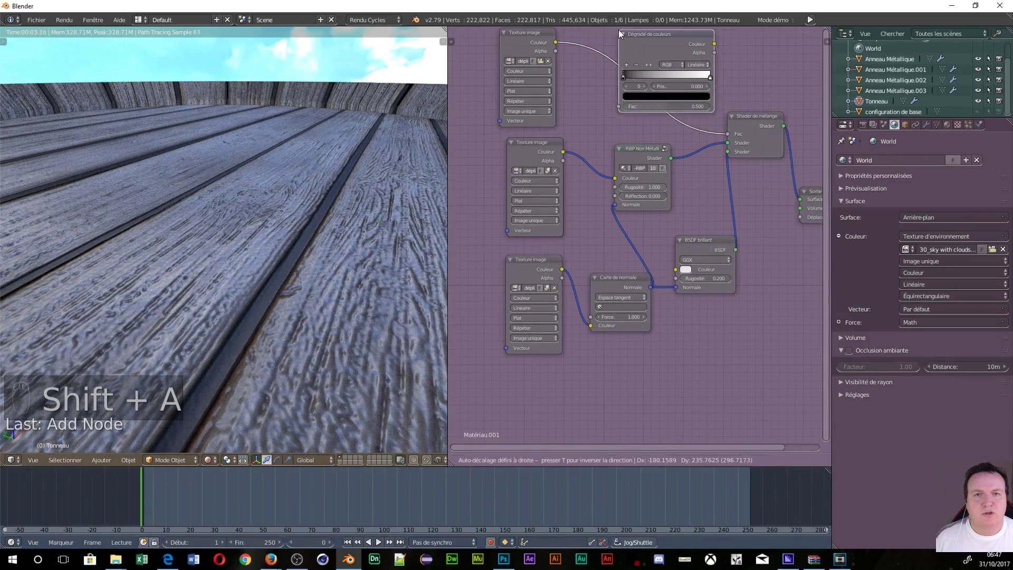
click(601, 31)
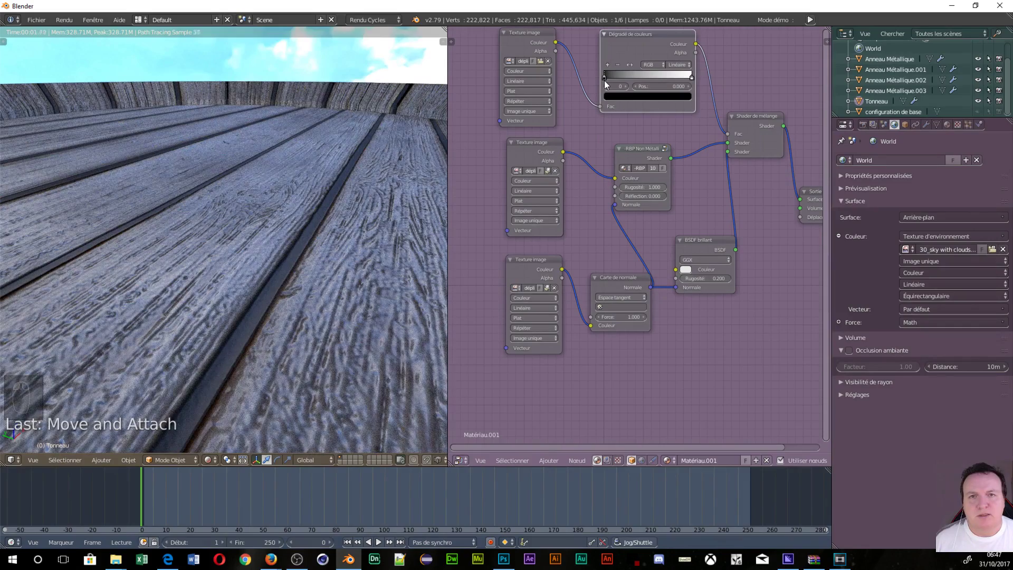
Step: Set the Dégradé de couleurs black stop to position 0.123 and the white stop to 0.477
mouse_move(606, 78)
mouse_down()
mouse_move(633, 75)
mouse_move(616, 77)
mouse_up()
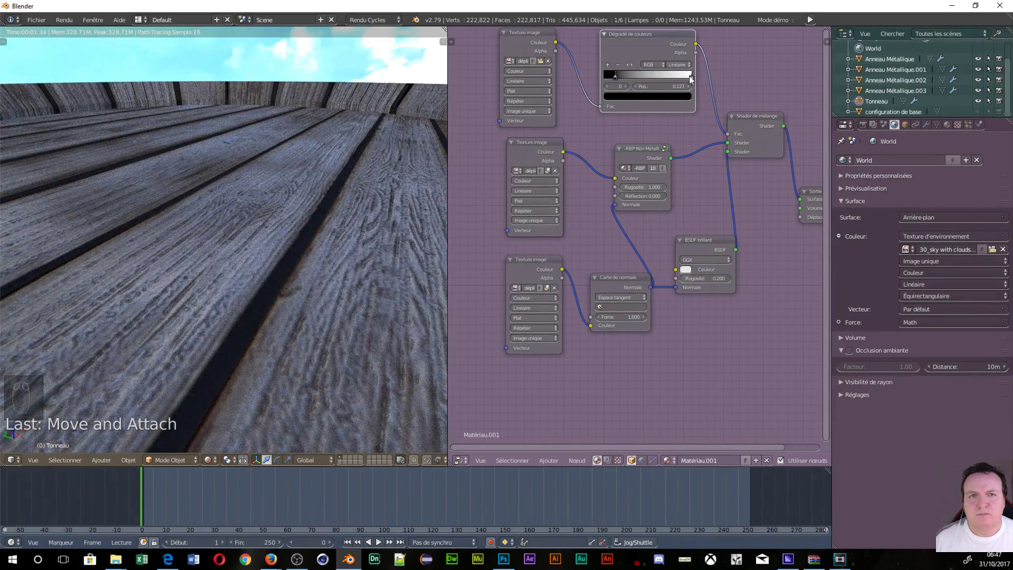
drag(691, 78, 650, 77)
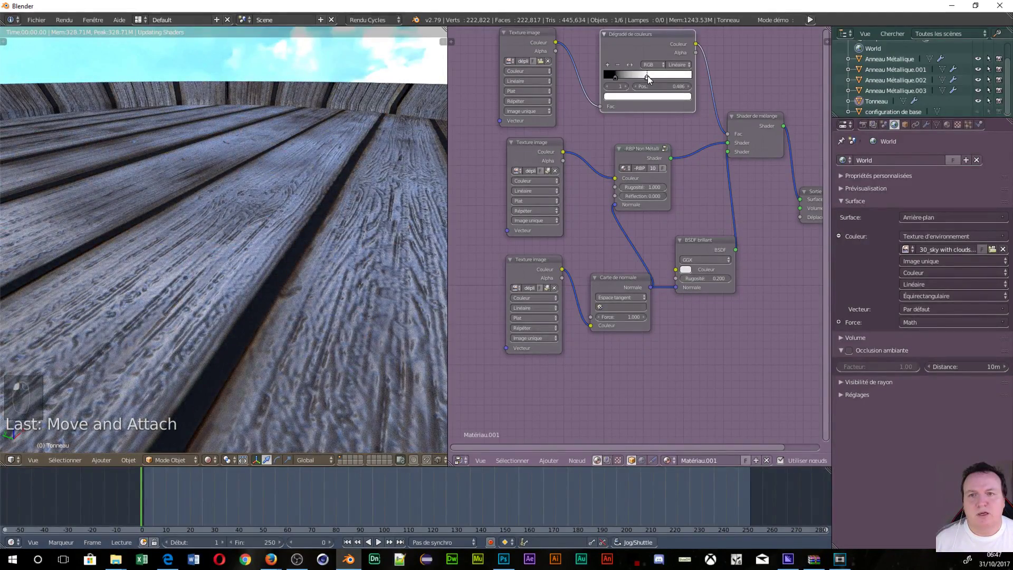
drag(648, 75, 647, 76)
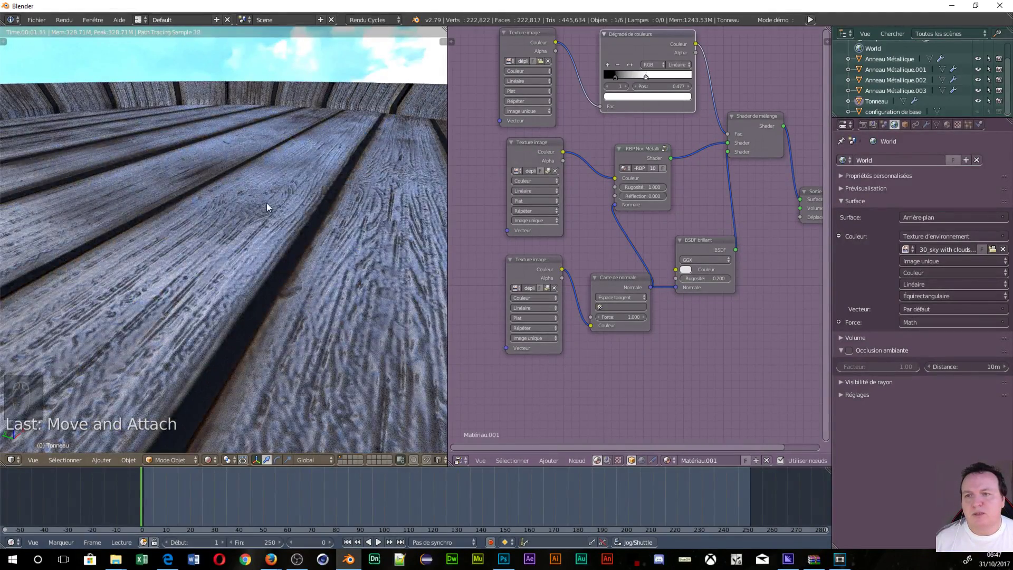
Step: Check the wood reflections on the barrel's lid and side, and set the BSDF brillant's Rugosité to 0.000
middle_drag(268, 207, 257, 267)
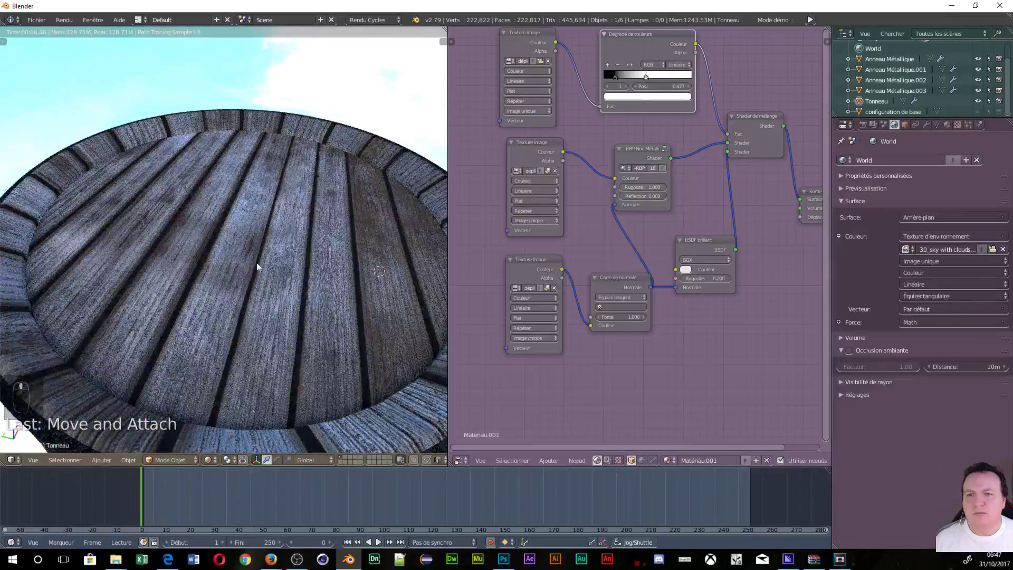
middle_drag(174, 309, 269, 319)
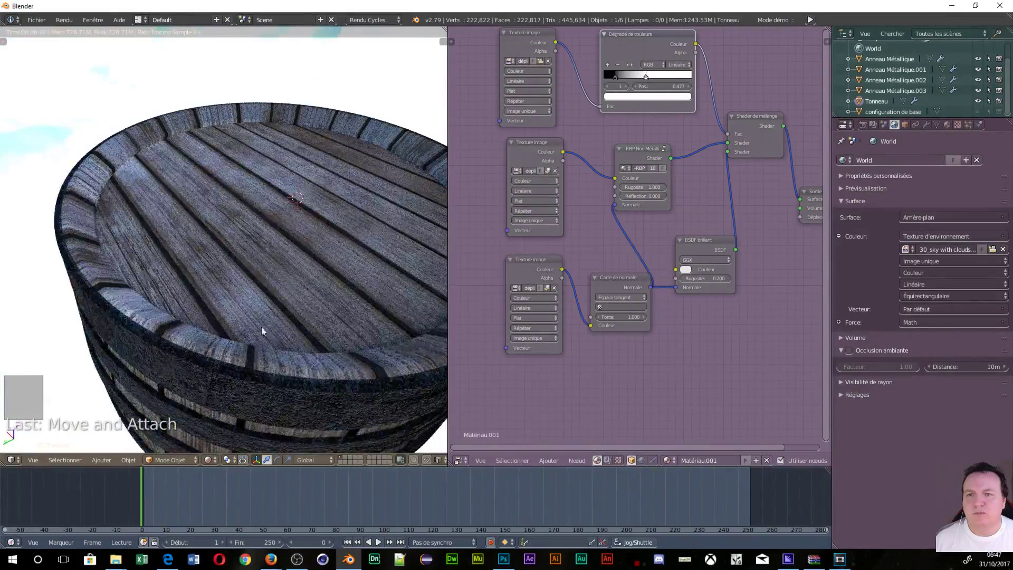
scroll(139, 252, up, 4)
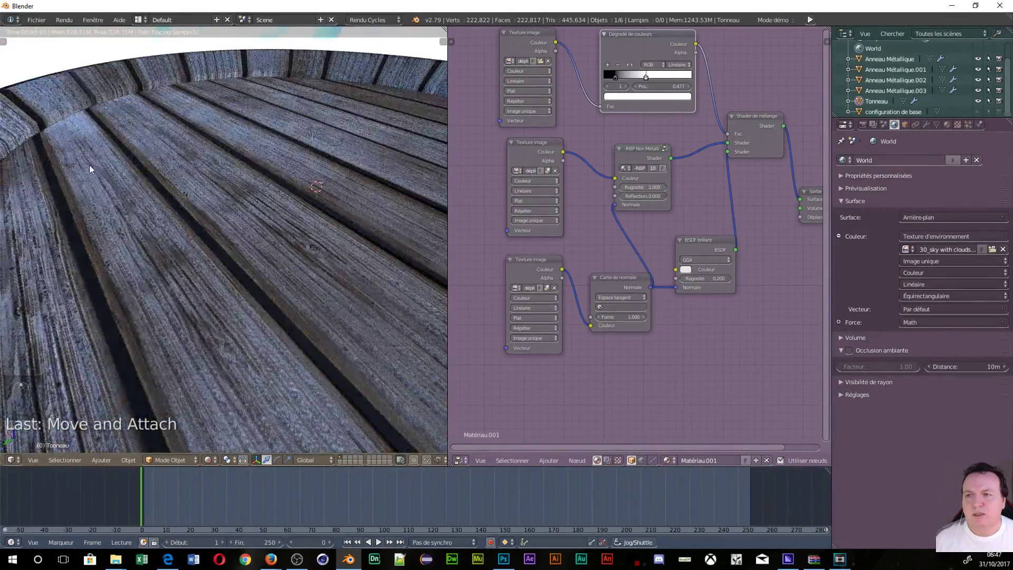
scroll(137, 249, down, 4)
middle_drag(136, 249, 284, 252)
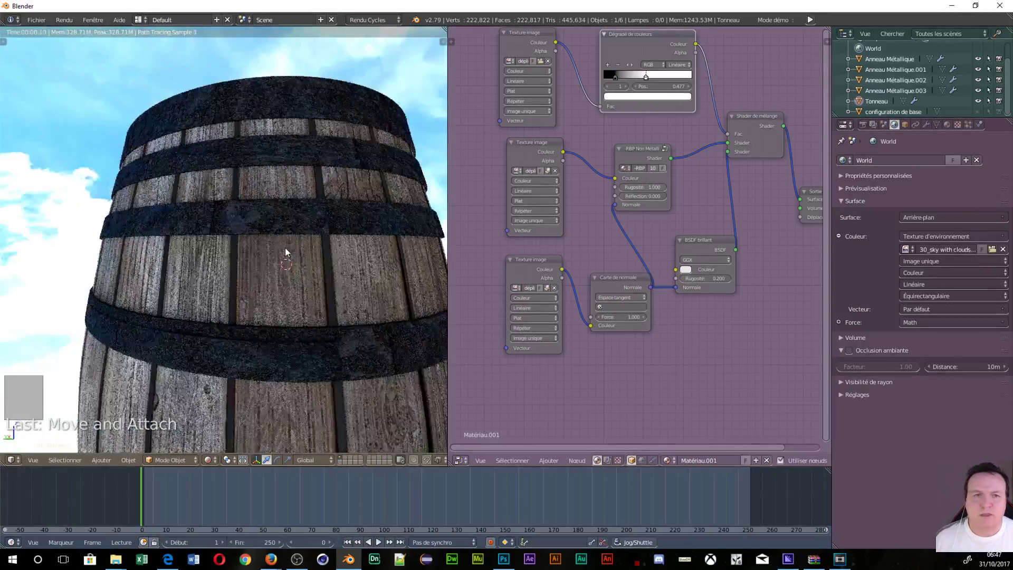
drag(704, 278, 685, 282)
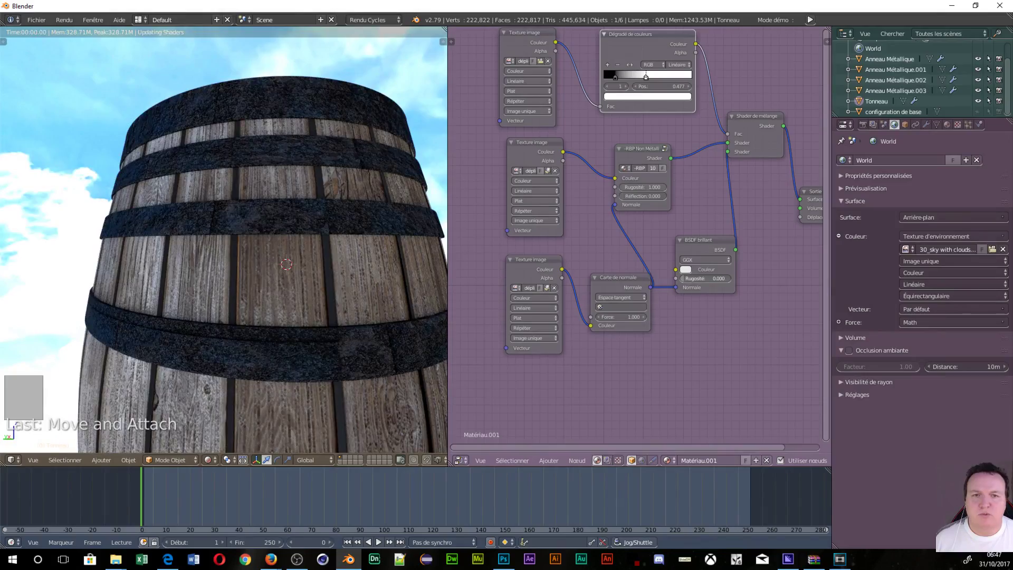
Step: Set the Carte de normale's Force to 0.580 and the BSDF brillant's Rugosité to 0.250
middle_drag(285, 211, 260, 310)
scroll(254, 282, up, 2)
scroll(254, 282, down, 2)
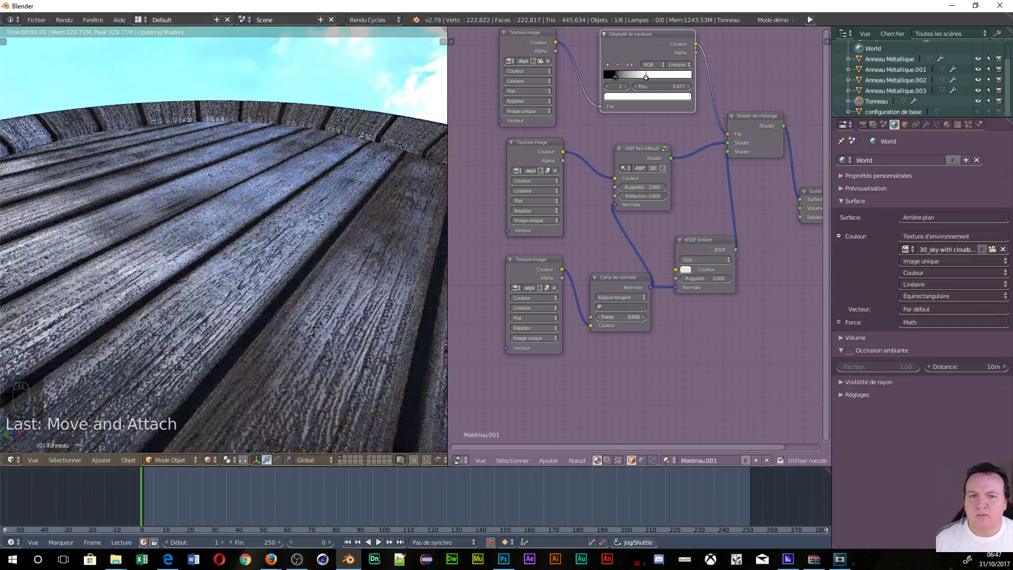
mouse_move(627, 317)
mouse_down()
mouse_move(606, 317)
mouse_move(627, 316)
mouse_up()
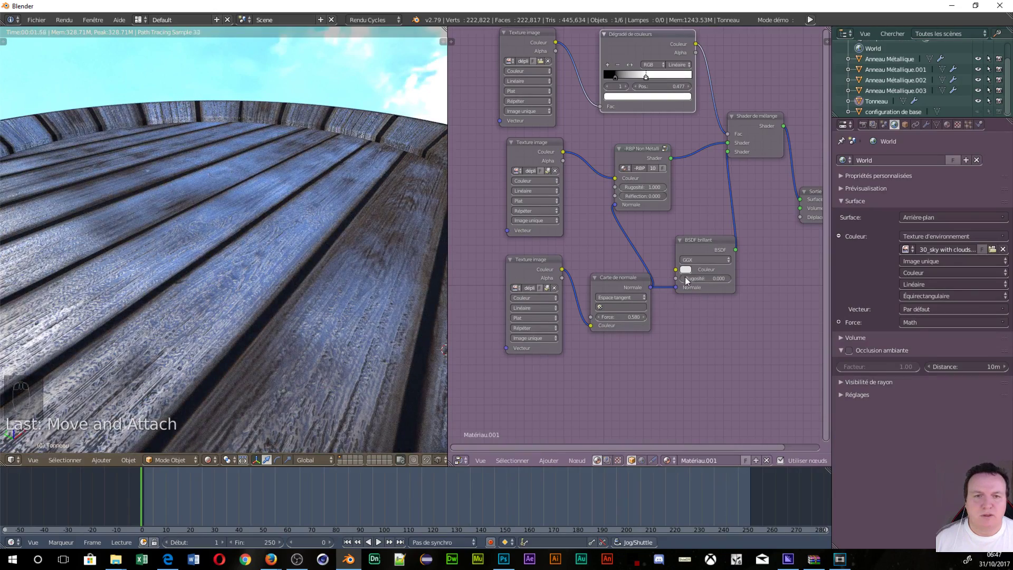
drag(704, 278, 707, 278)
Step: Inspect the rendered barrel all around and expand the 3D view over the node editor area
scroll(409, 229, down, 5)
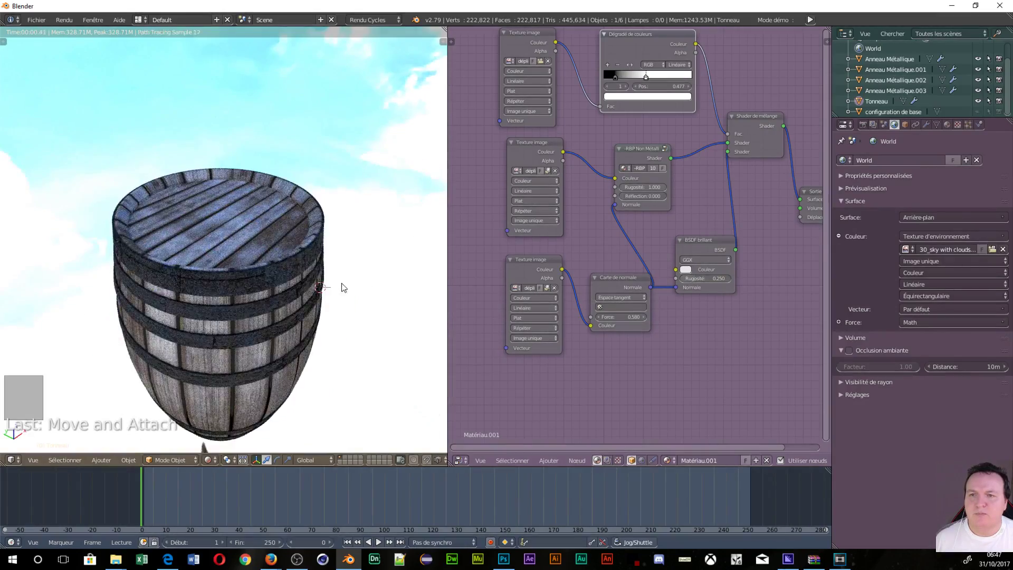
middle_drag(344, 287, 253, 267)
scroll(300, 183, up, 4)
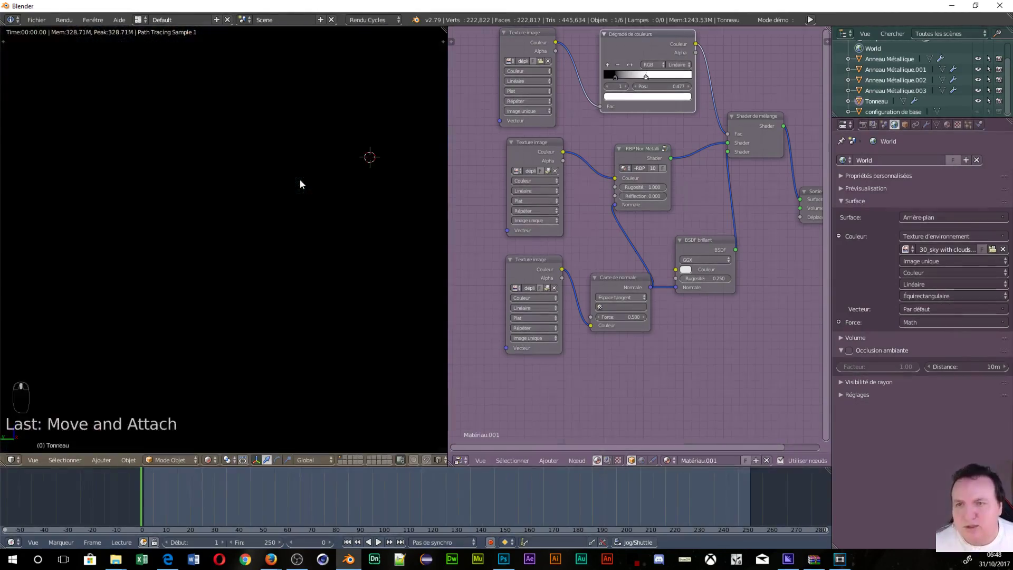
scroll(301, 182, down, 5)
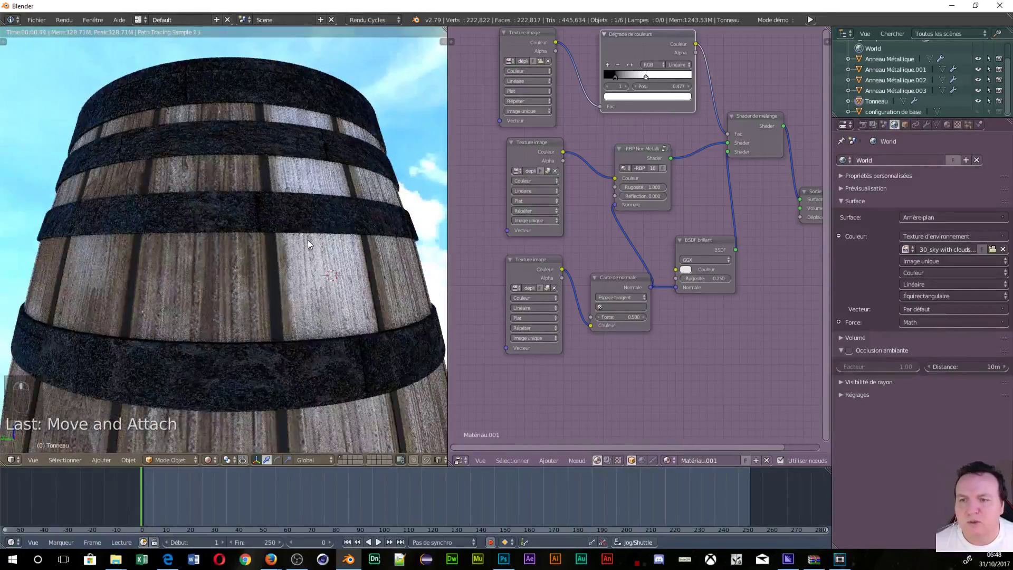
middle_drag(301, 243, 197, 308)
scroll(258, 244, down, 4)
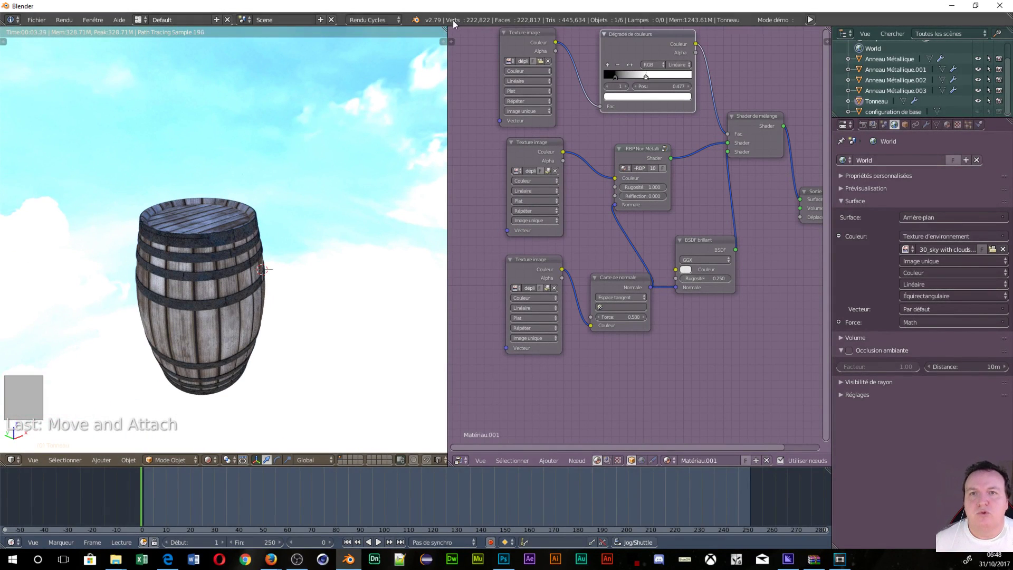
drag(450, 27, 461, 30)
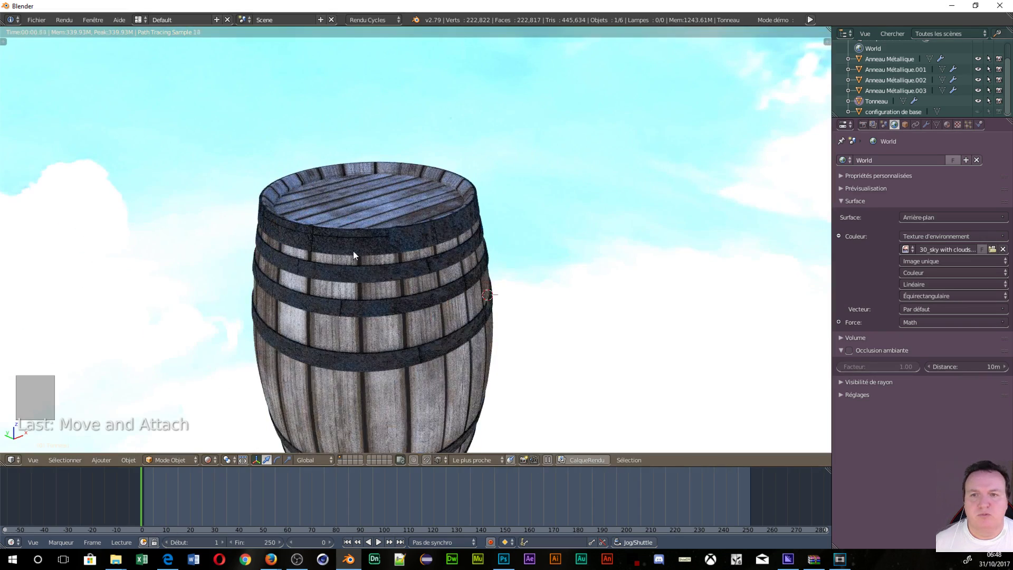
middle_drag(404, 256, 373, 243)
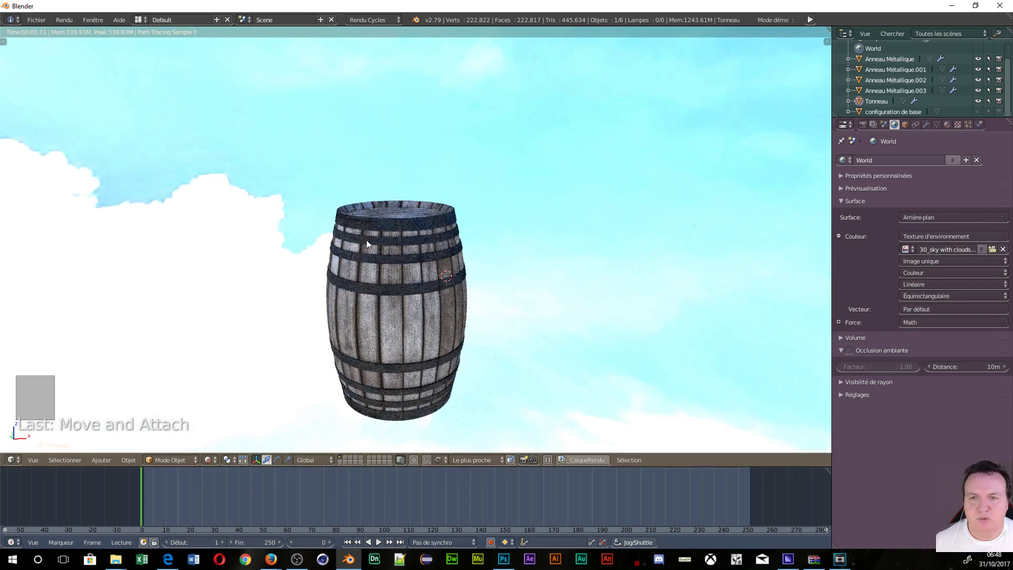
scroll(404, 251, up, 3)
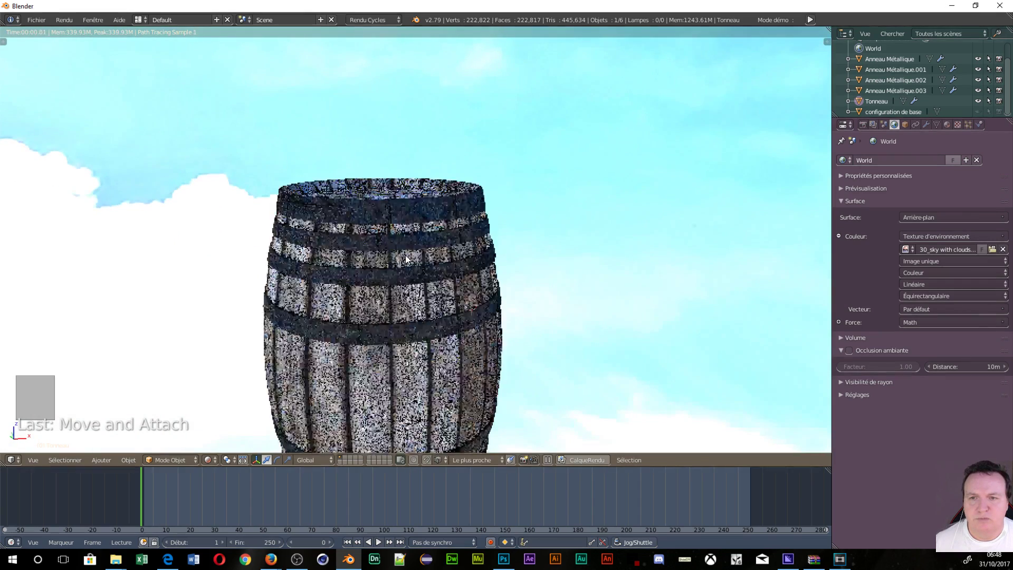
Step: Select the four Anneau Métallique rings together with Tonneau, Anneau Métallique as the active object, and join them into one object
ctrl+click(865, 92)
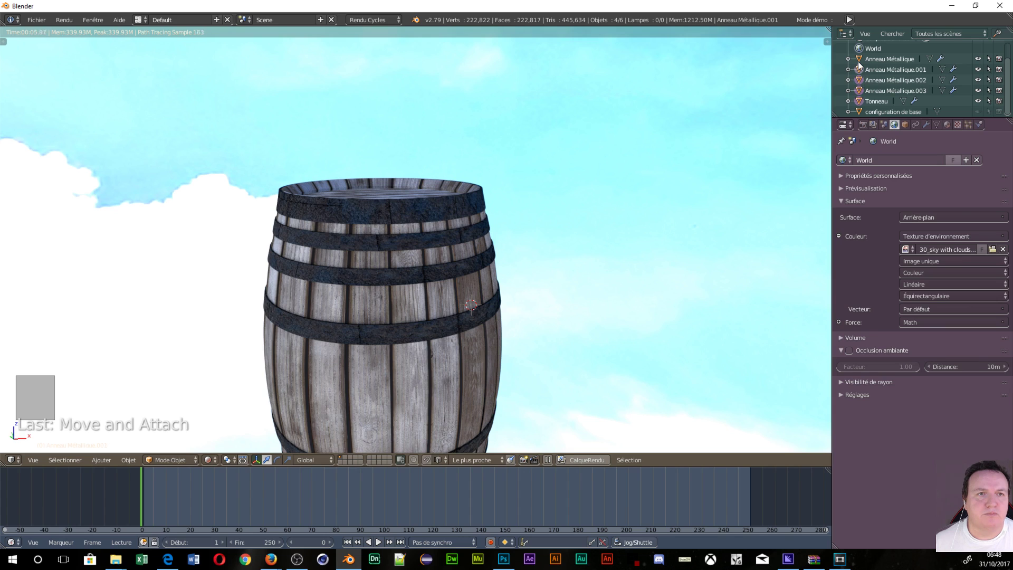
ctrl+click(859, 60)
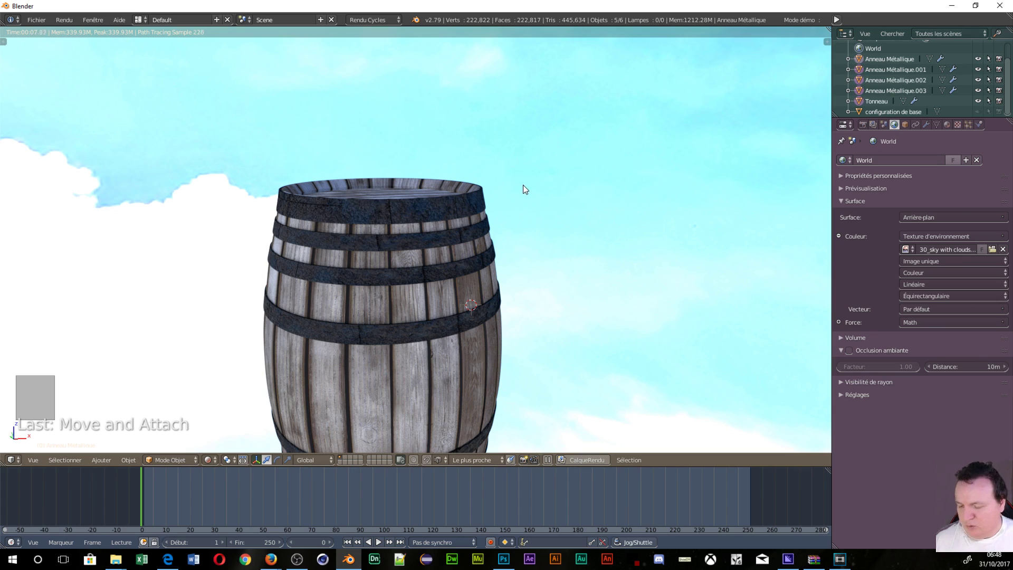
key(ctrl+e)
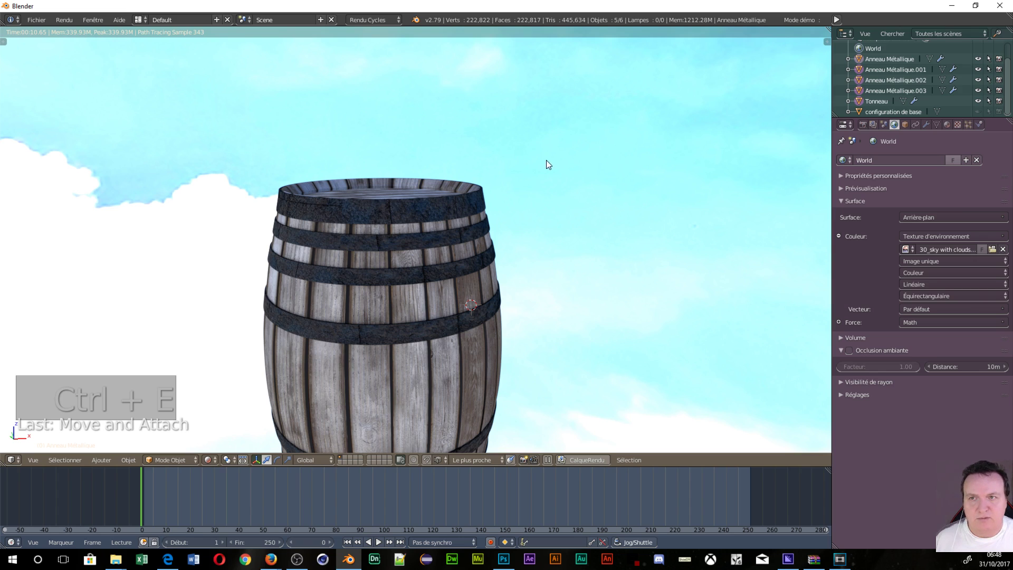
key(ctrl+j)
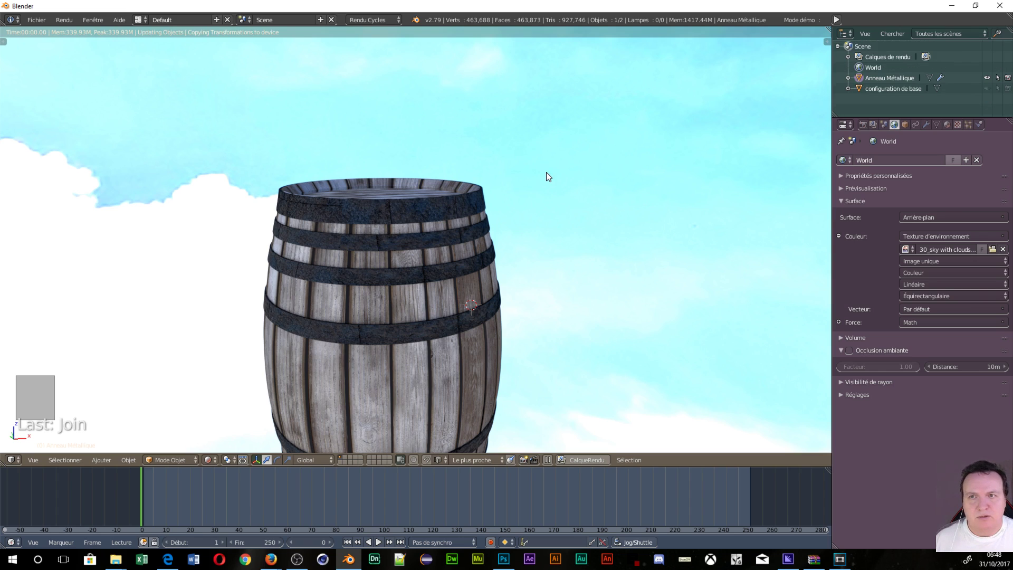
Step: Leave the rendered viewport display and rename the joined barrel object tonneau
key(z)
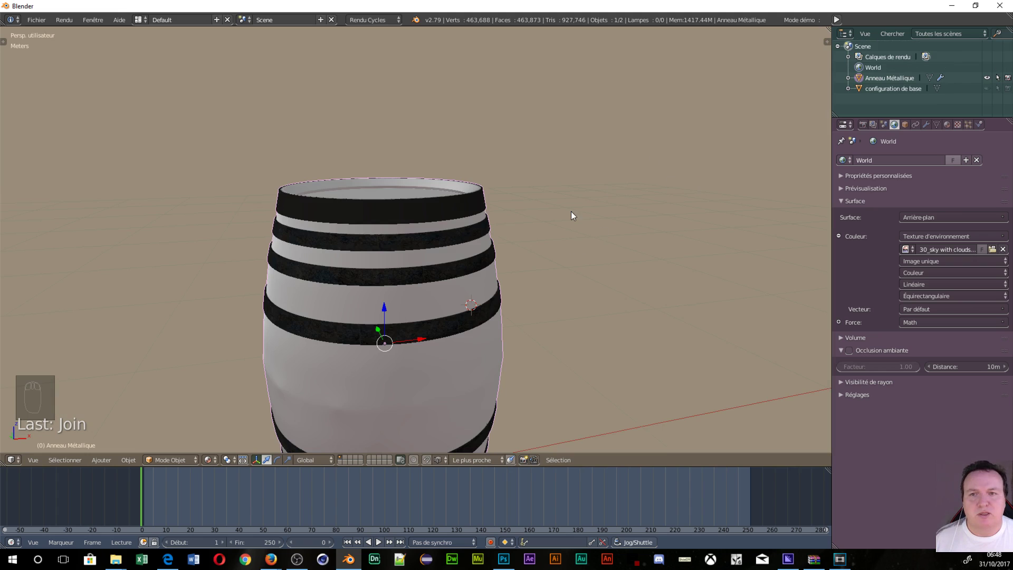
middle_drag(564, 223, 479, 225)
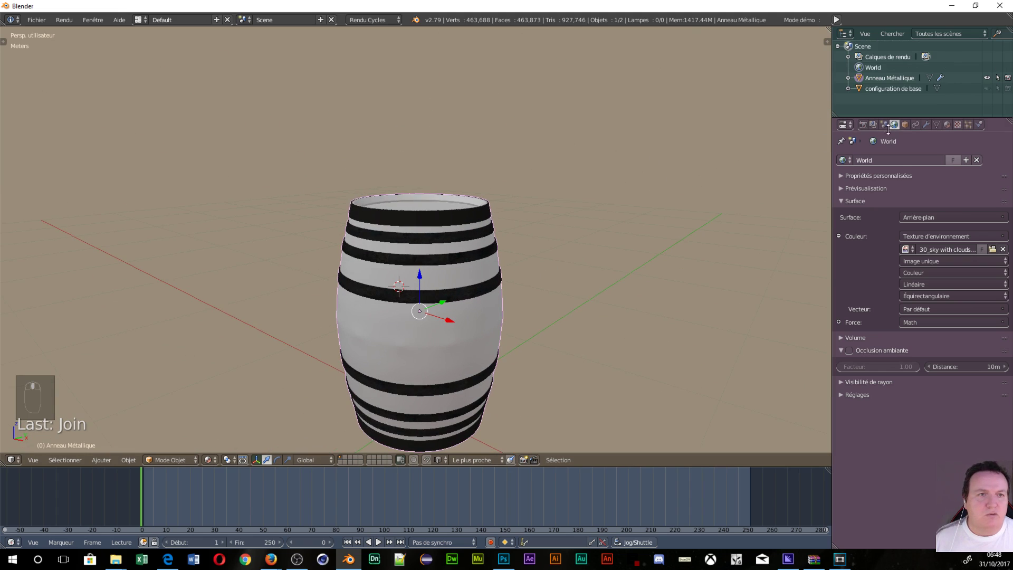
click(905, 124)
click(875, 163)
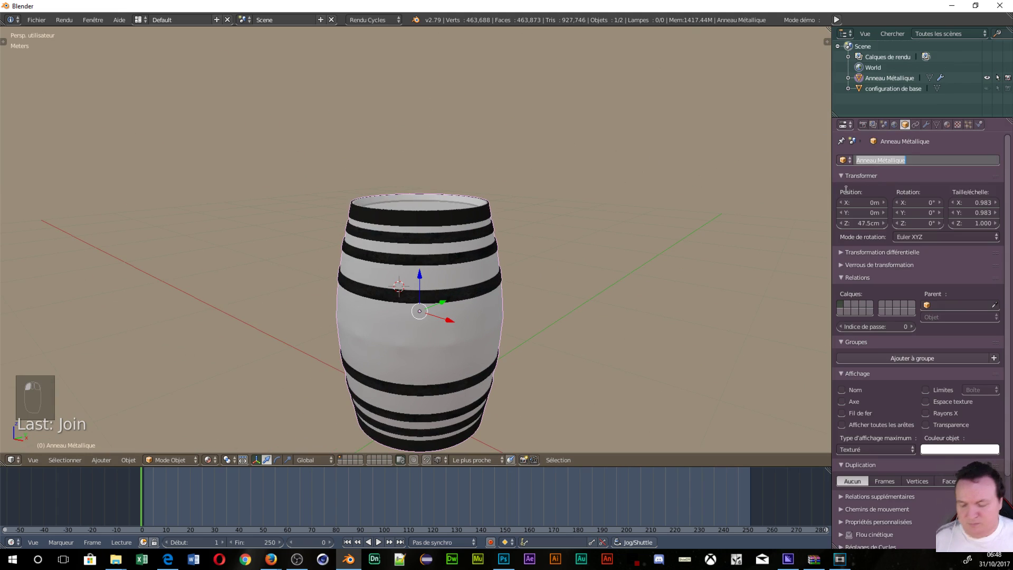
text(tonneau)
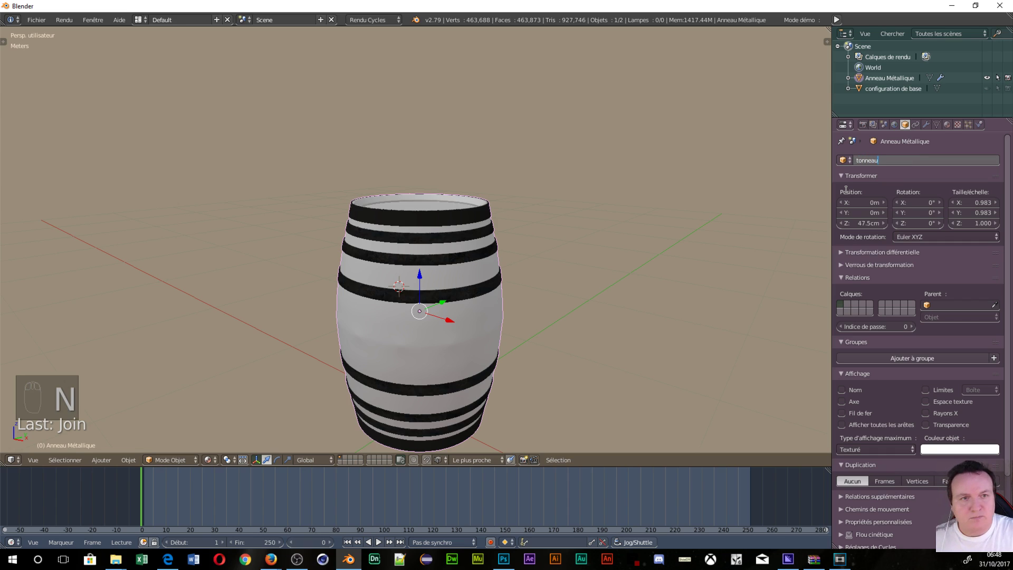
key(Return)
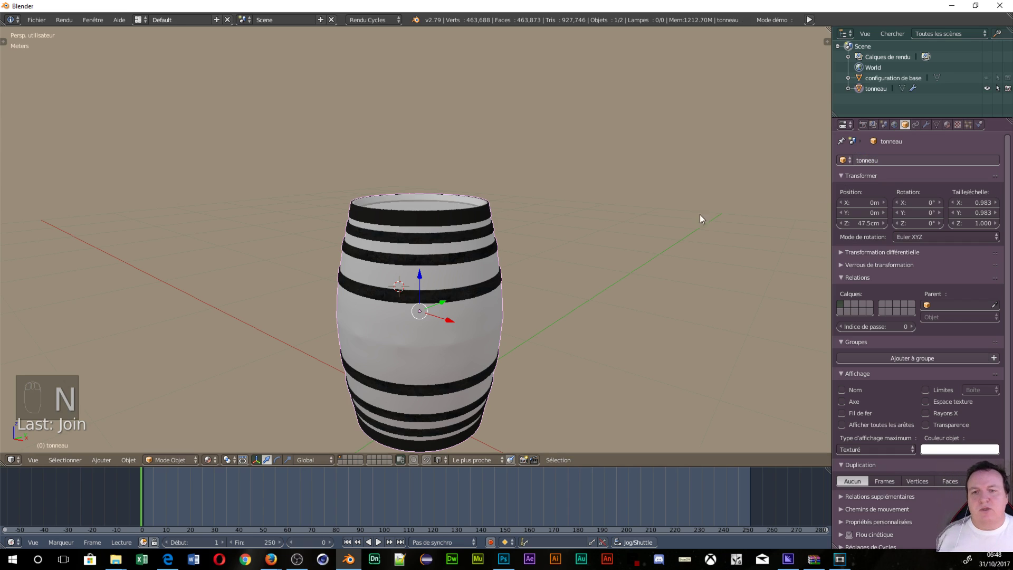
Step: Set the barrel's Subsurf Rendu subdivisions to 4 and apply its Miroir modifier
scroll(413, 319, down, 1)
middle_drag(541, 341, 407, 323)
click(925, 124)
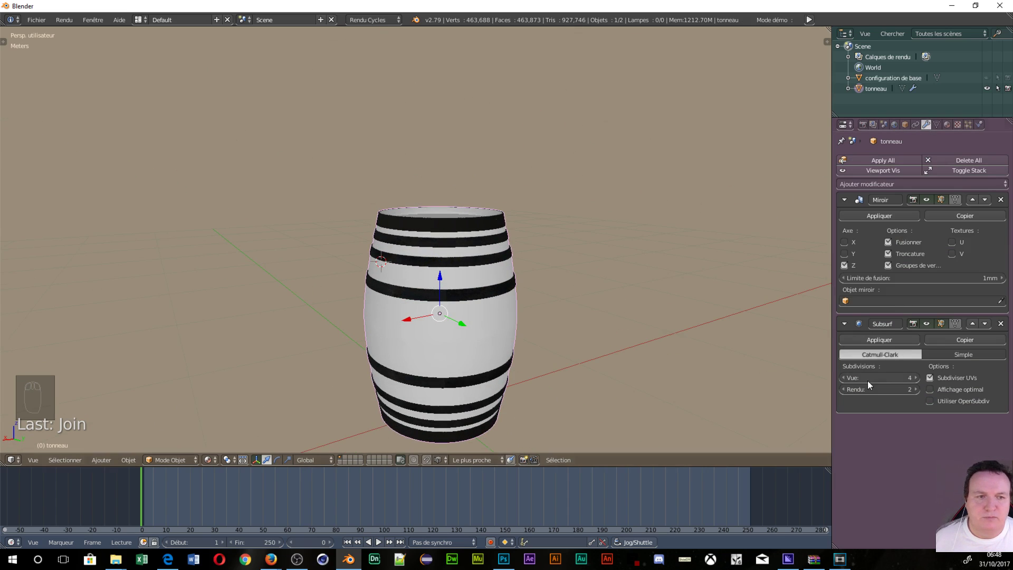
click(916, 390)
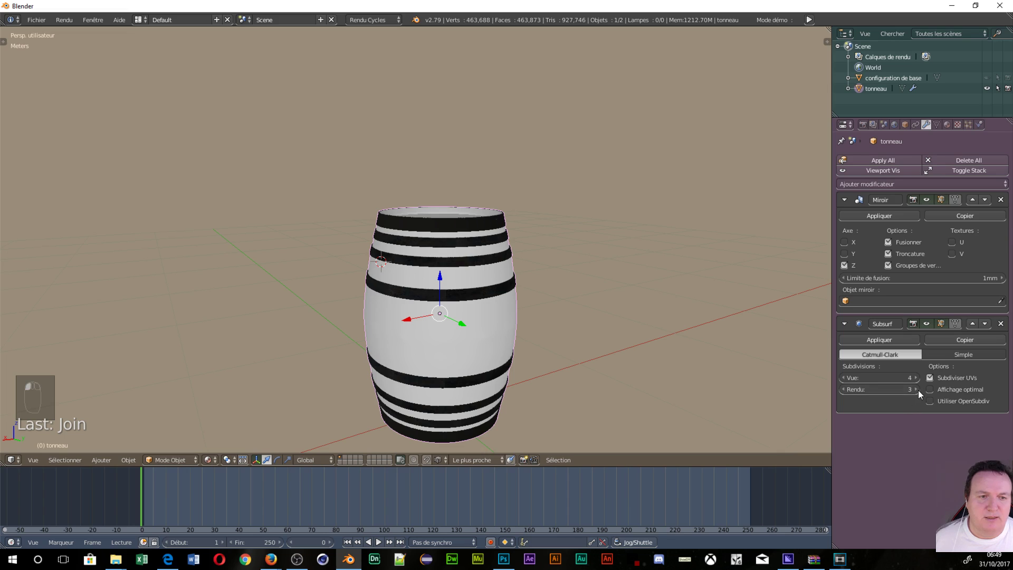
click(916, 390)
click(855, 217)
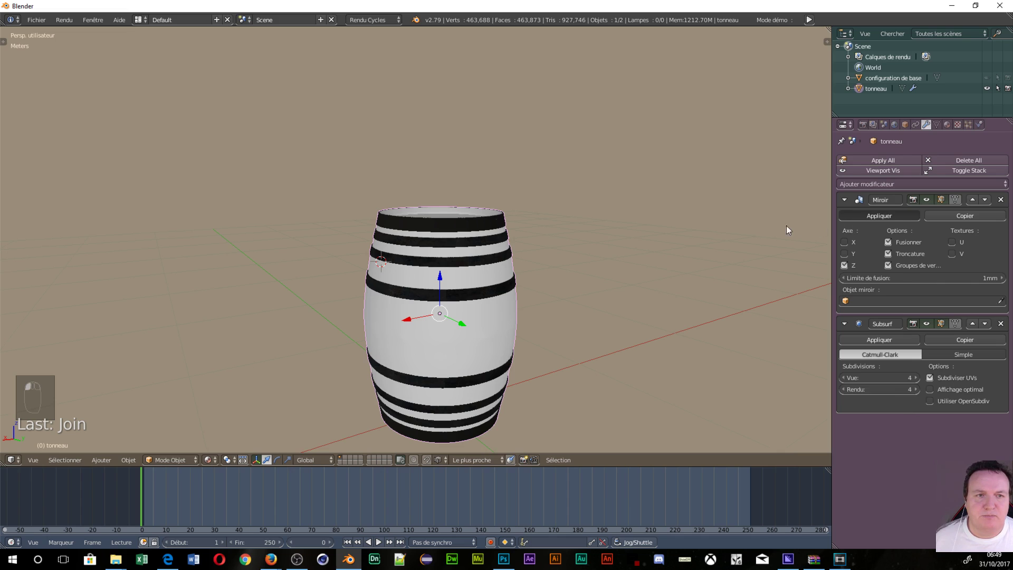
Step: Undo the applied Miroir modifier and the Rendu subdivision changes on the tonneau object
middle_drag(702, 286, 298, 304)
scroll(380, 322, up, 4)
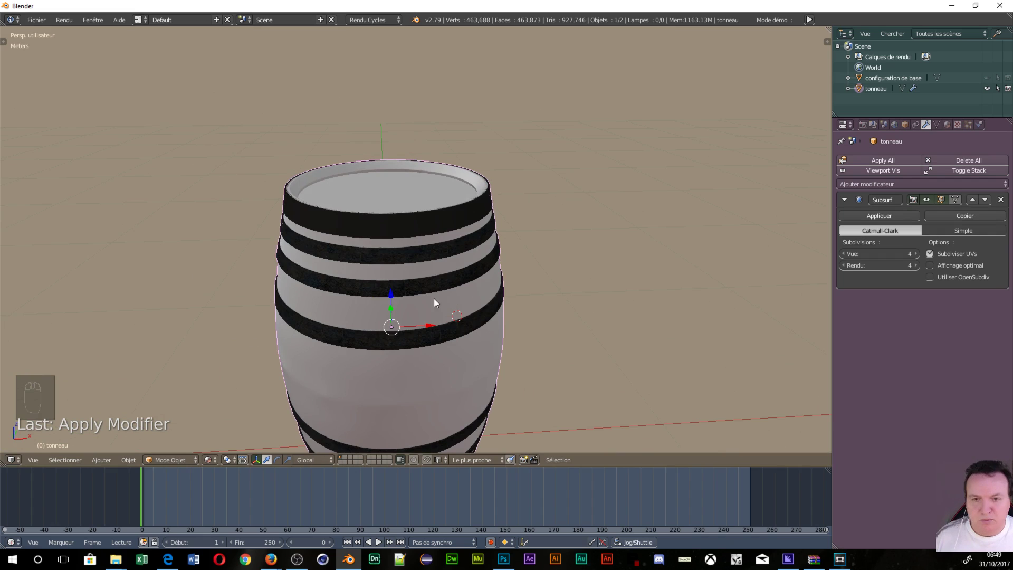
key(ctrl+z)
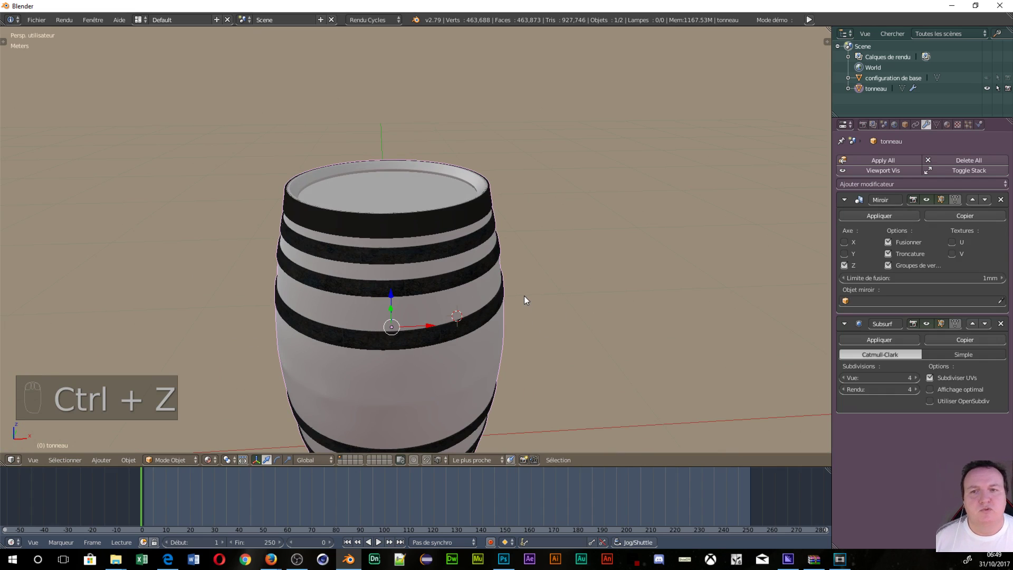
key(ctrl+z)
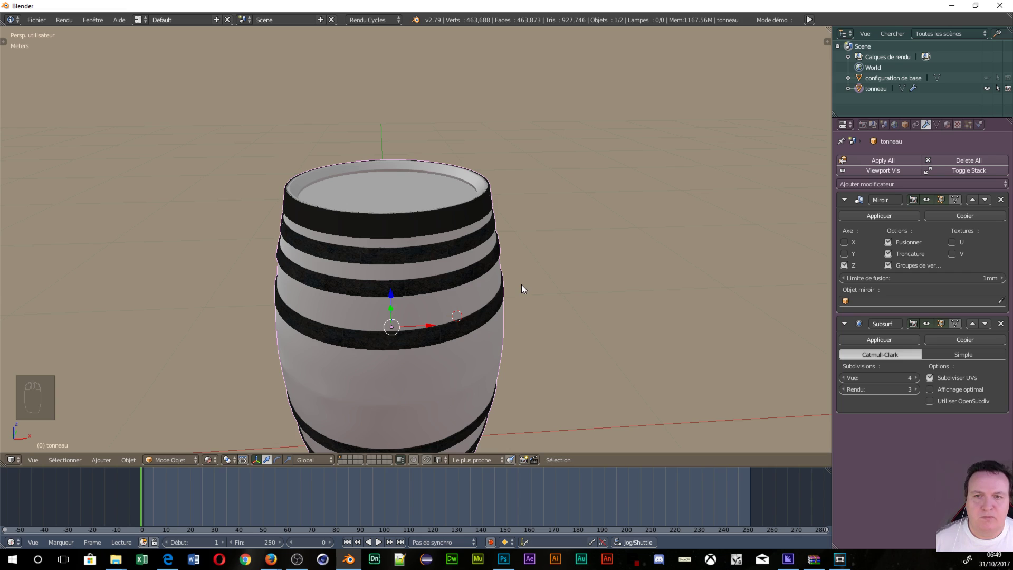
key(ctrl+z)
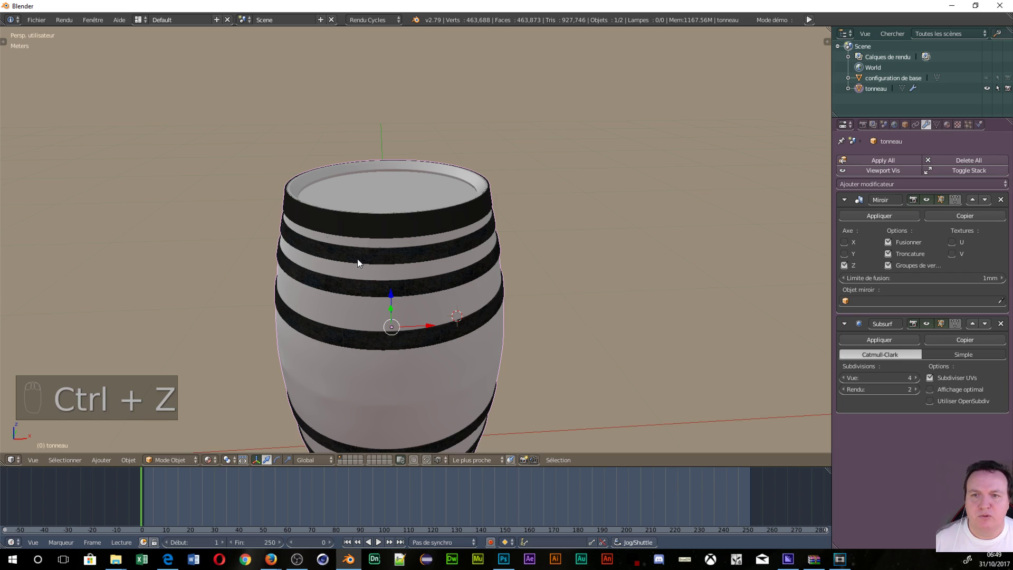
Step: Switch the viewport to solid shading and undo the renaming and joining of the barrel and its rings
scroll(467, 294, down, 2)
scroll(466, 295, up, 6)
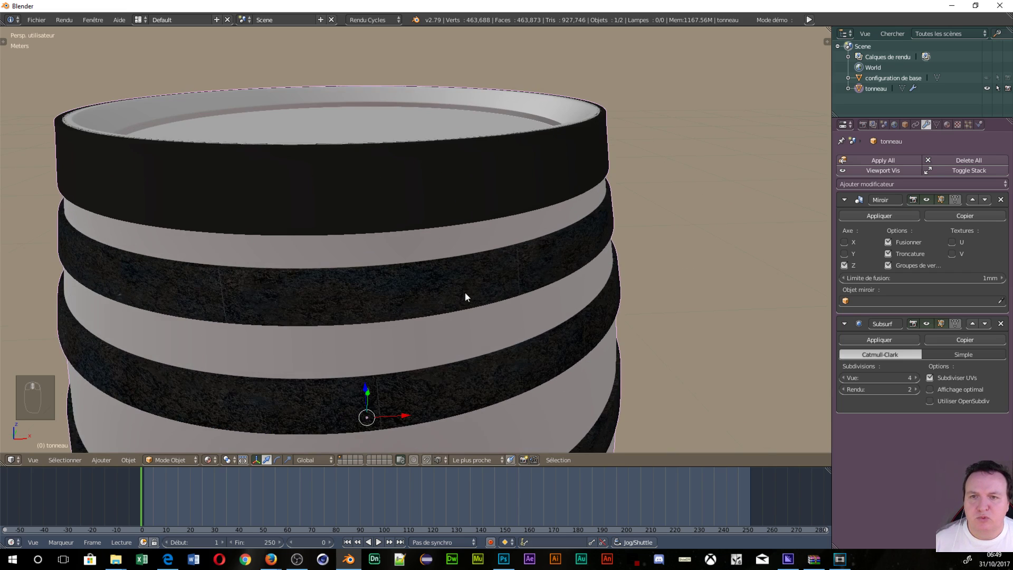
scroll(464, 293, down, 6)
click(462, 302)
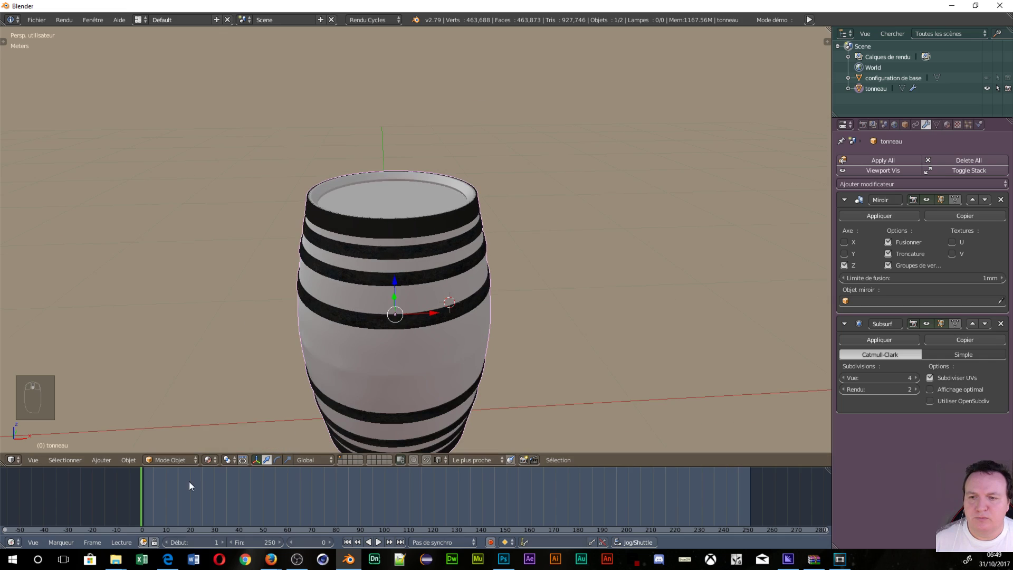
click(211, 460)
click(227, 425)
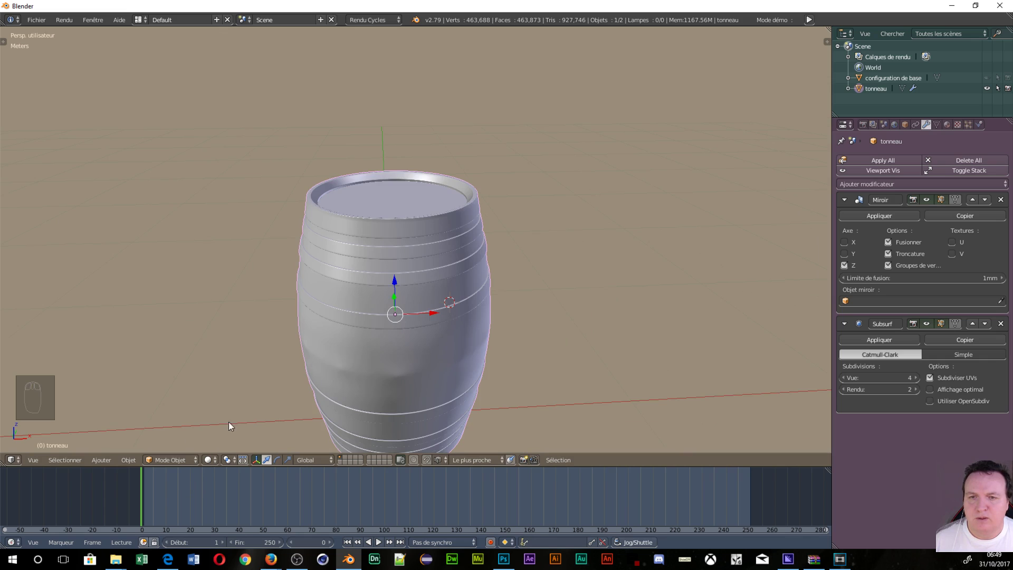
key(ctrl+z)
key(ctrl+z)
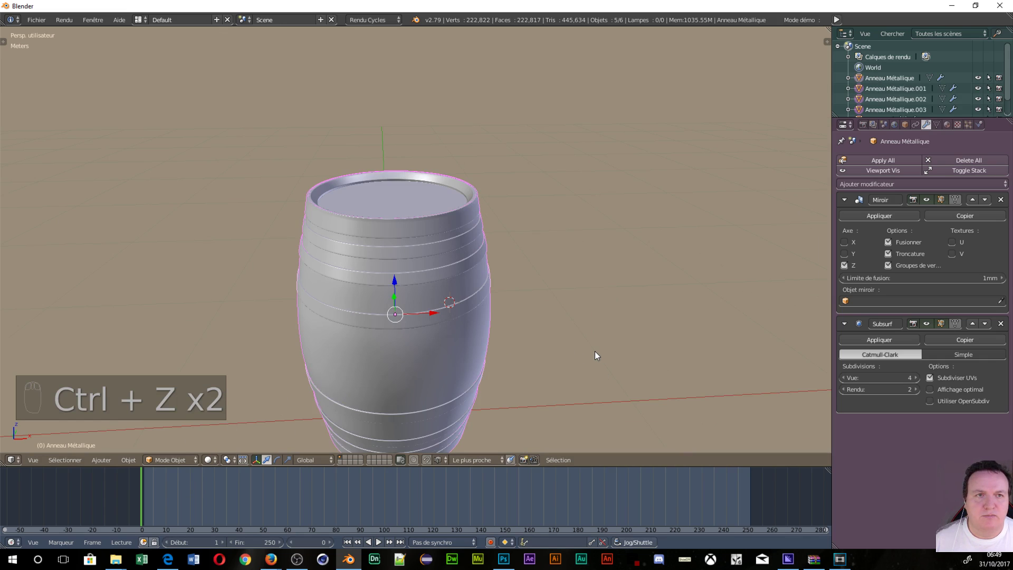
middle_drag(575, 340, 647, 330)
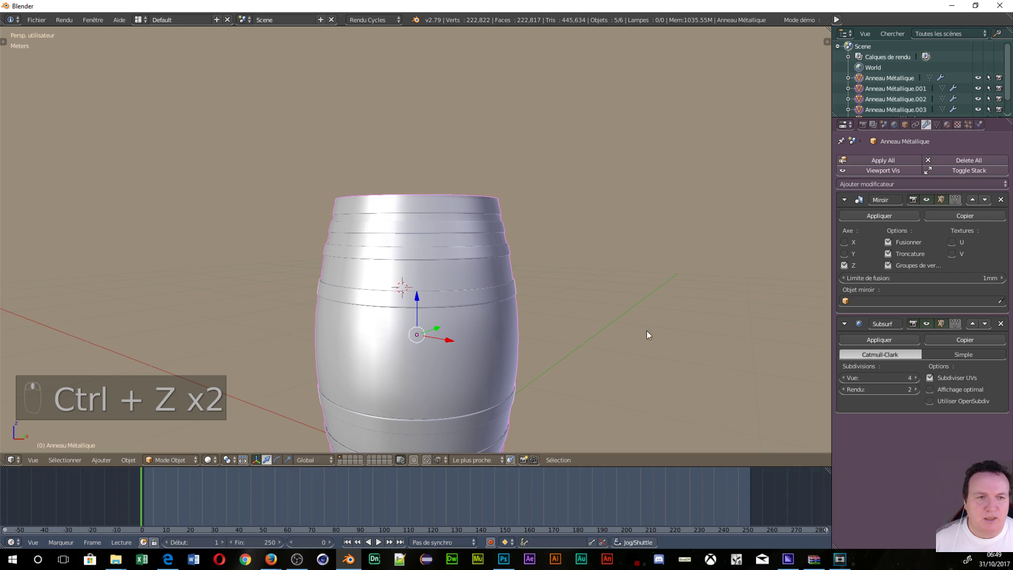
Step: Apply the Subsurf modifier on each of the four rings, from Anneau Métallique to Anneau Métallique.003
click(893, 79)
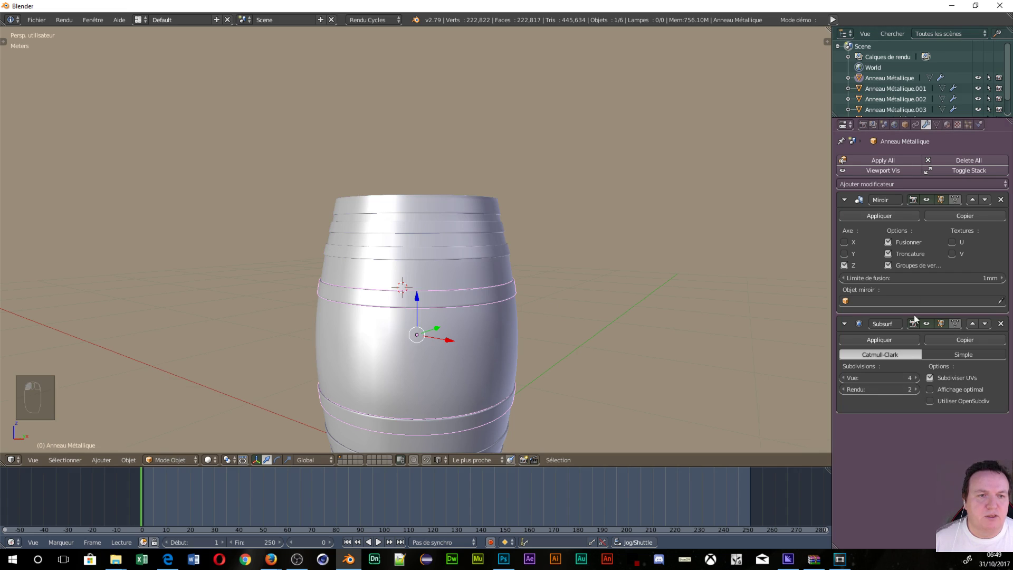
click(873, 339)
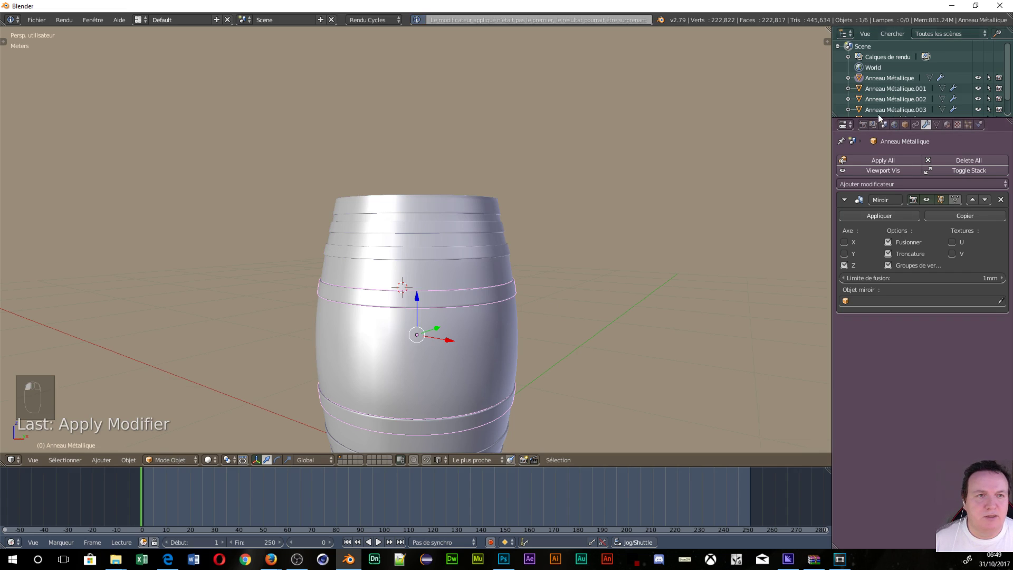
click(889, 88)
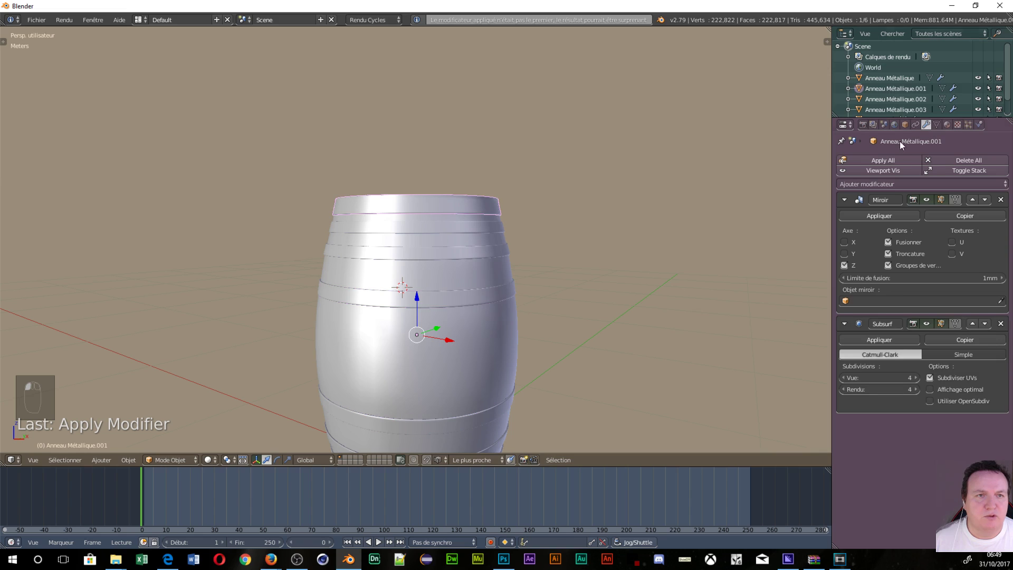
click(876, 340)
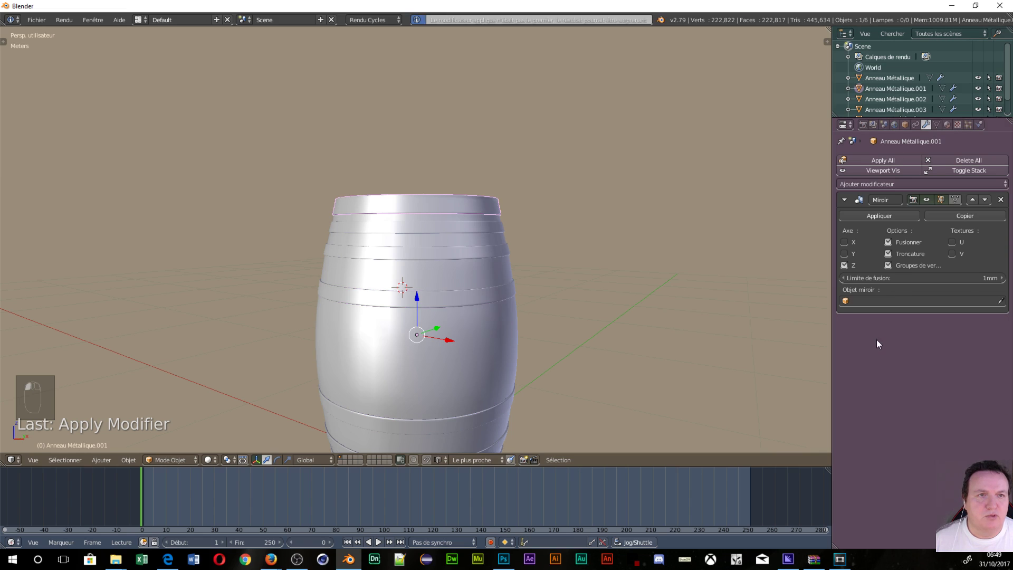
click(891, 100)
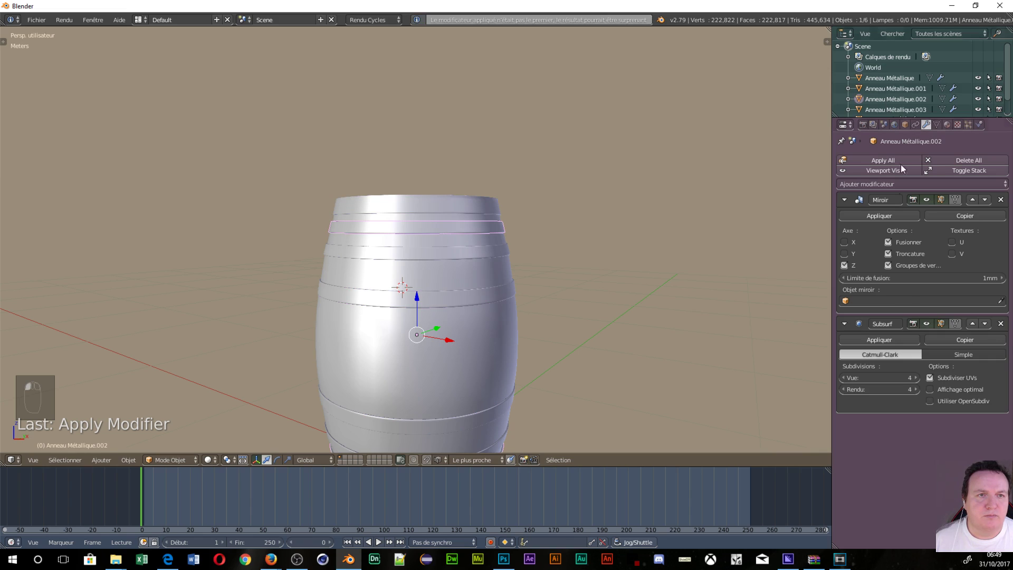
click(887, 342)
click(893, 110)
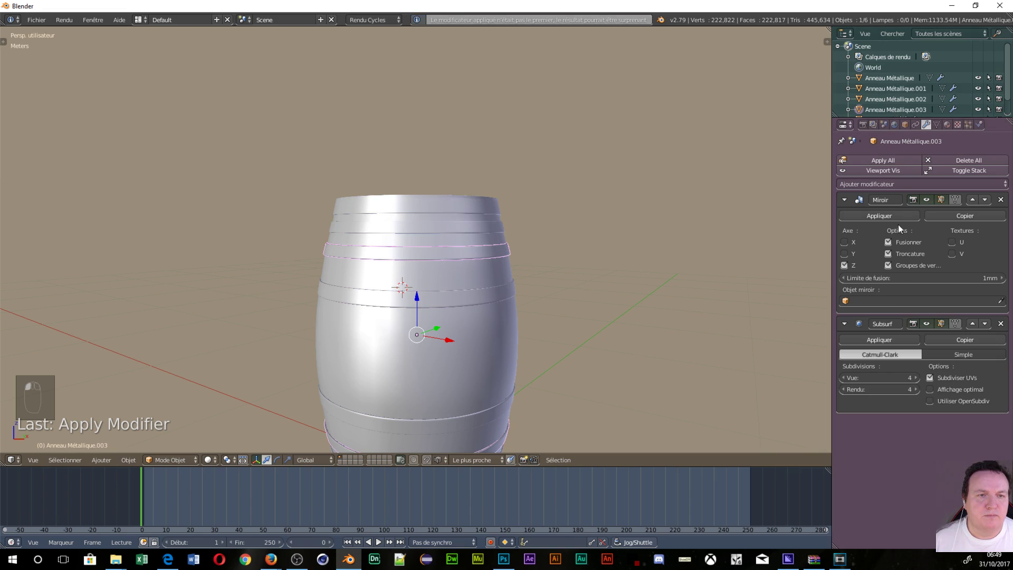
click(887, 342)
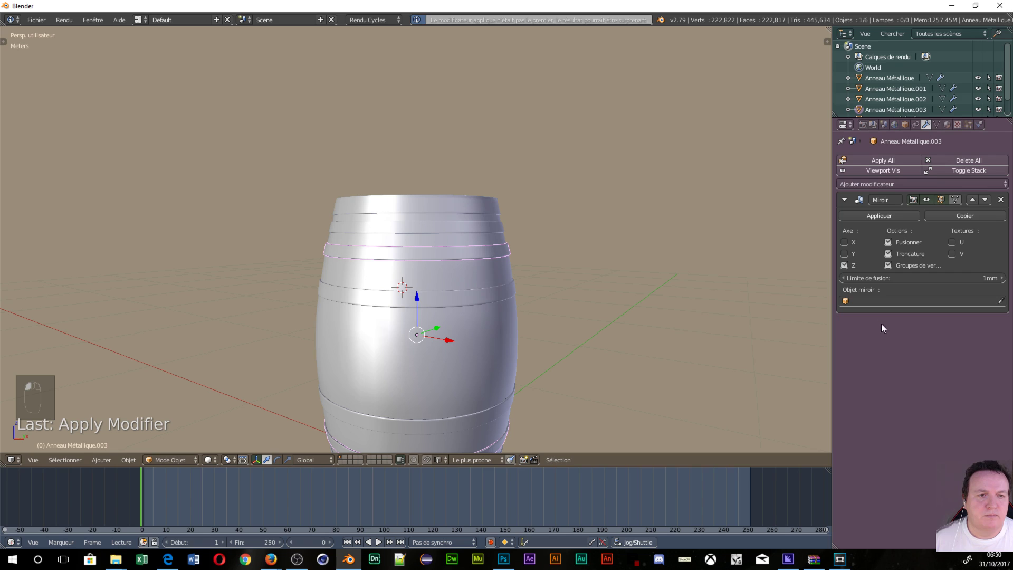
Step: Apply the Miroir modifier on each of the four rings, from Anneau Métallique.003 back to Anneau Métallique
click(876, 216)
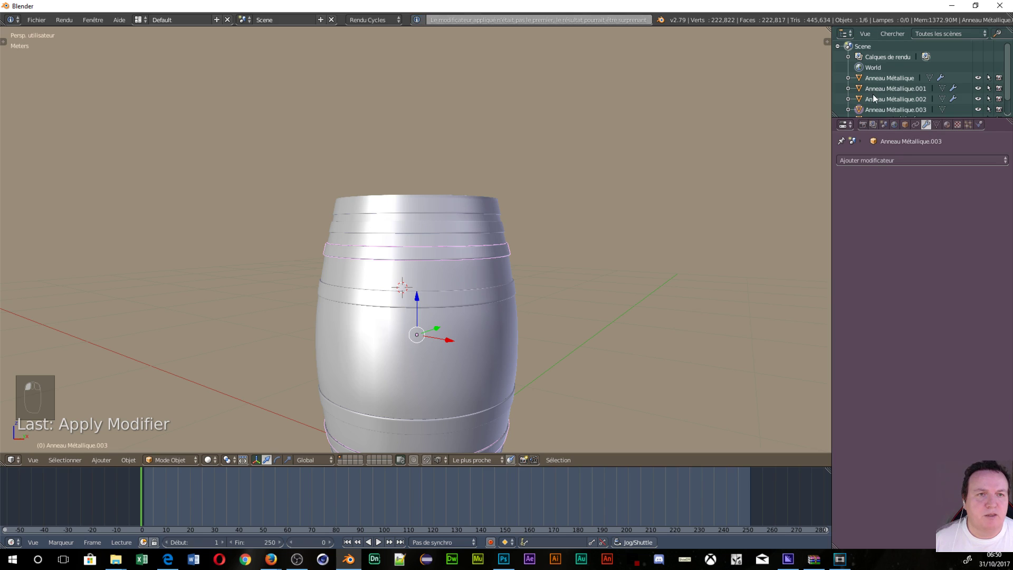
click(877, 99)
click(874, 216)
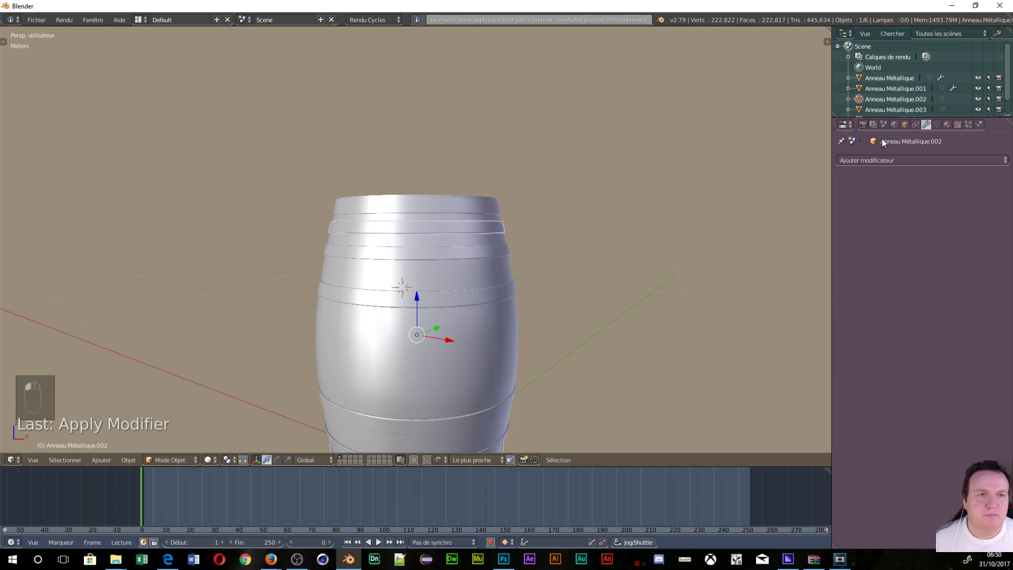
click(881, 89)
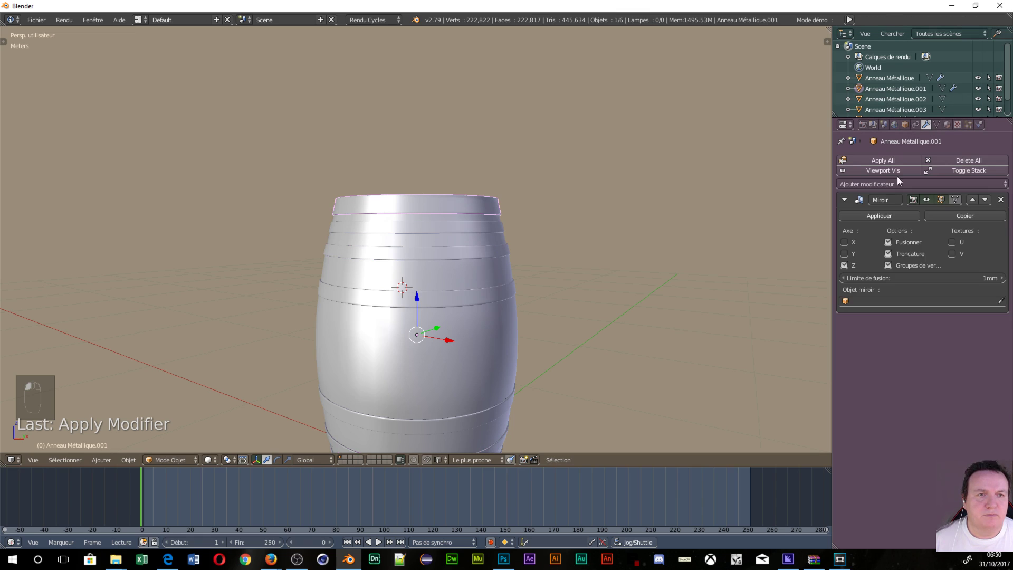
click(870, 215)
click(889, 79)
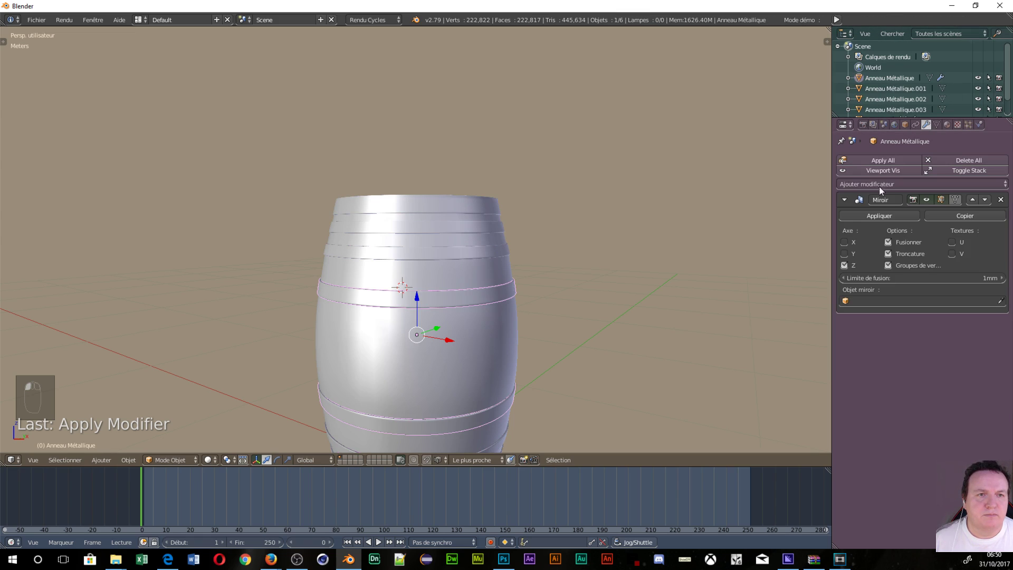
click(878, 215)
Step: Set Tonneau's Subsurf subdivisions to 4 for both Vue and Rendu and apply the modifier
scroll(885, 97, down, 2)
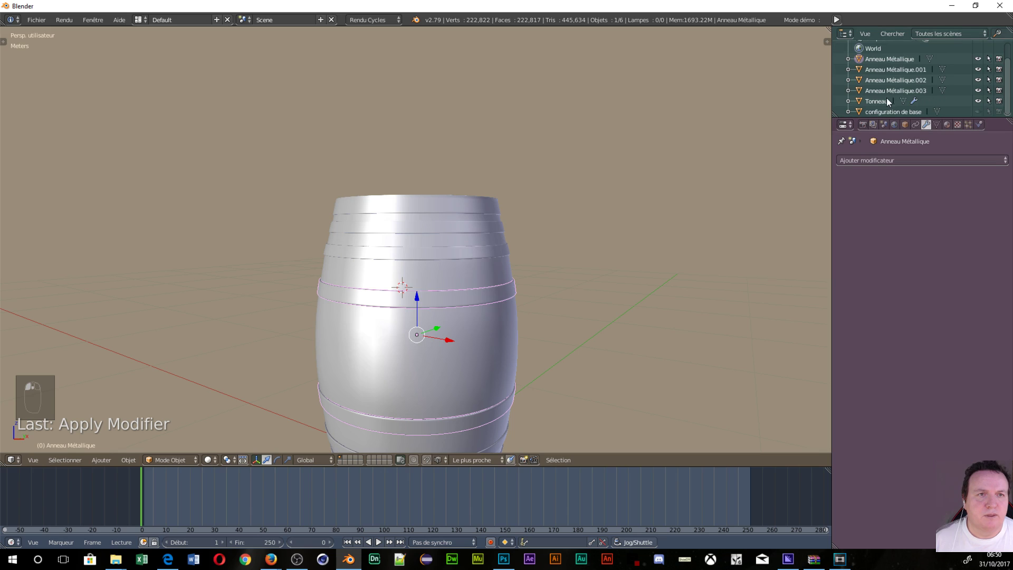
click(888, 100)
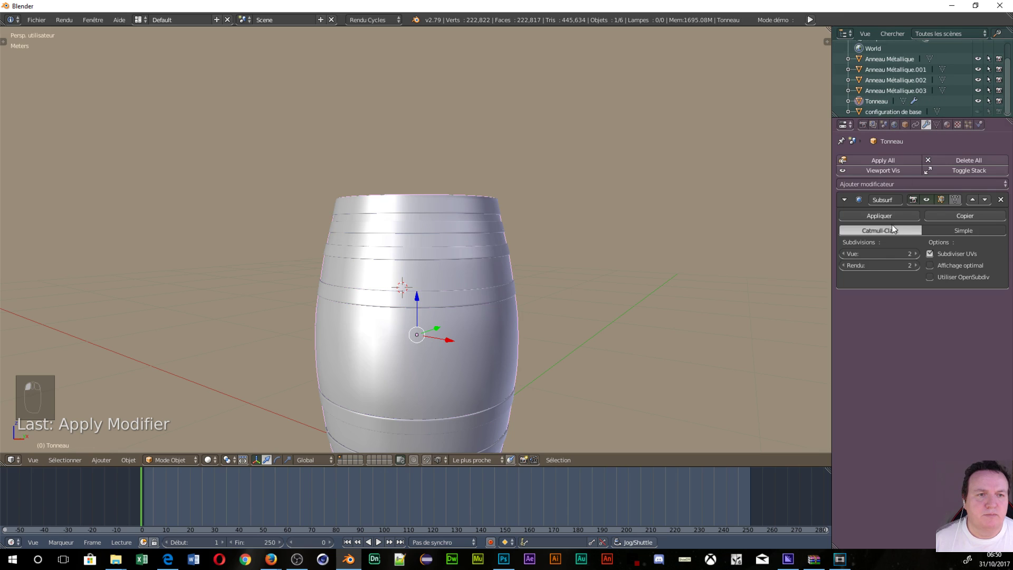
click(914, 253)
click(914, 254)
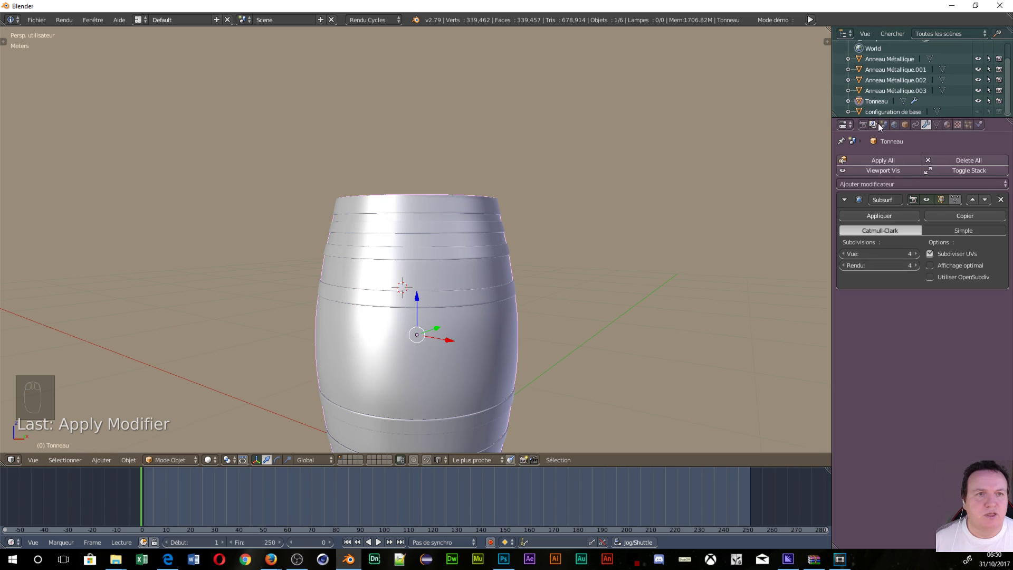
click(874, 217)
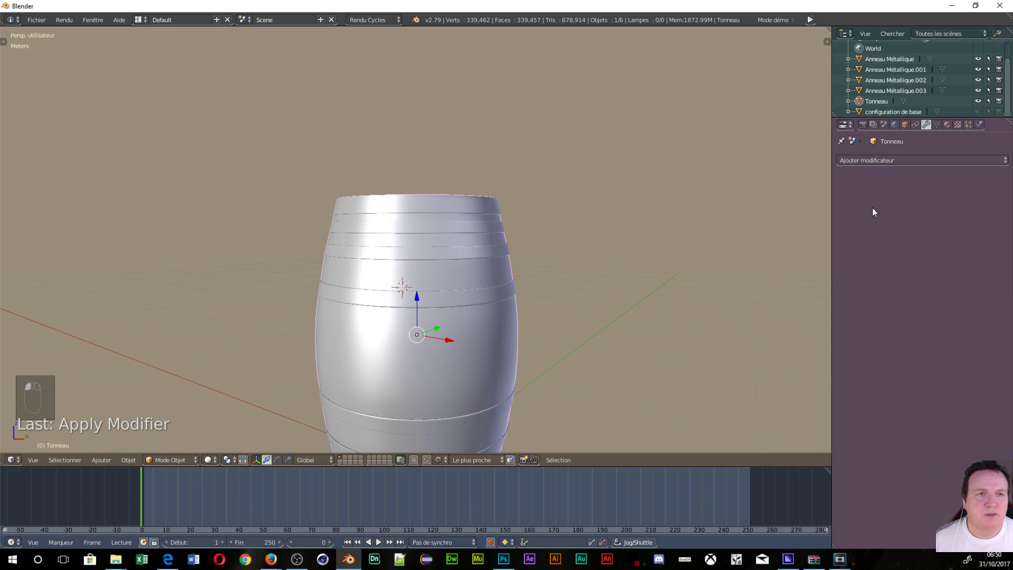
Step: Try to join the four rings and Tonneau in one go, with Anneau Métallique active, and reselect only Tonneau
ctrl+click(860, 91)
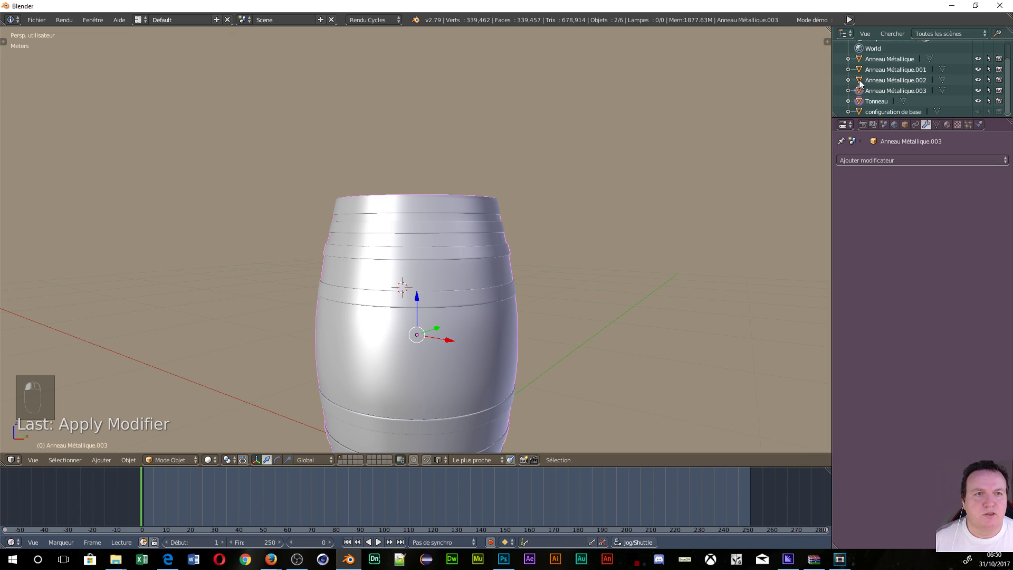
ctrl+click(859, 68)
ctrl+click(858, 59)
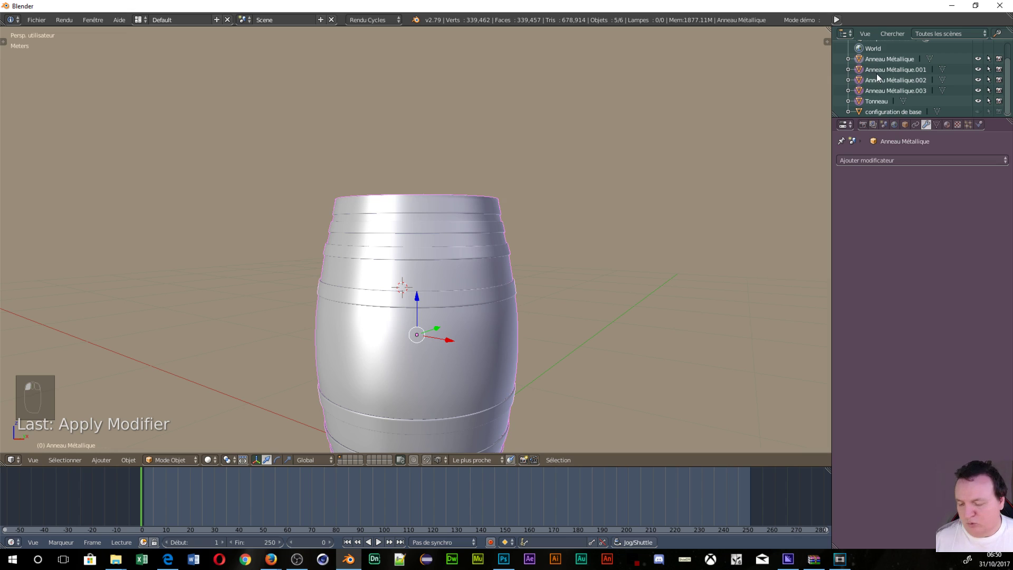
key(ctrl+j)
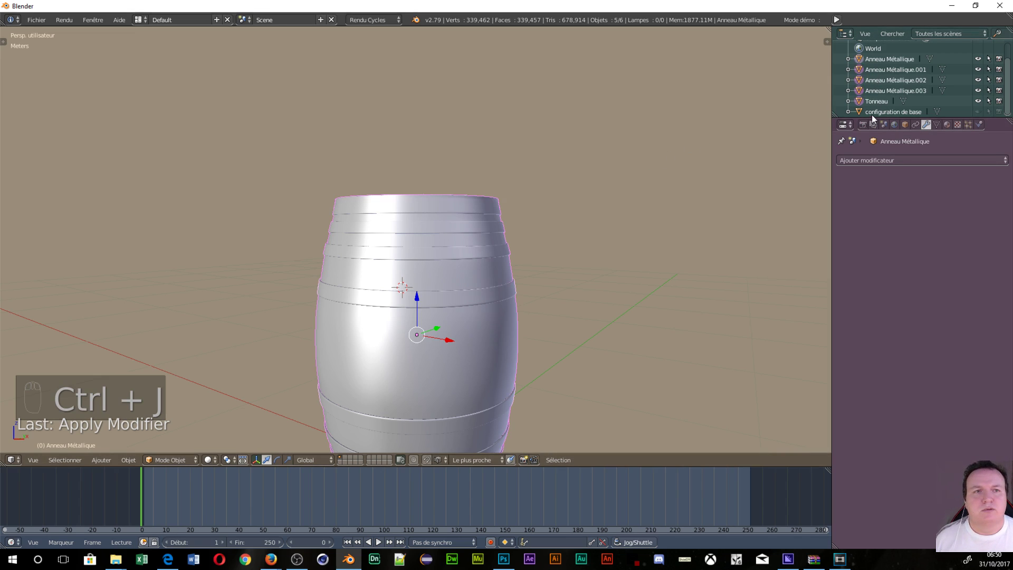
click(861, 103)
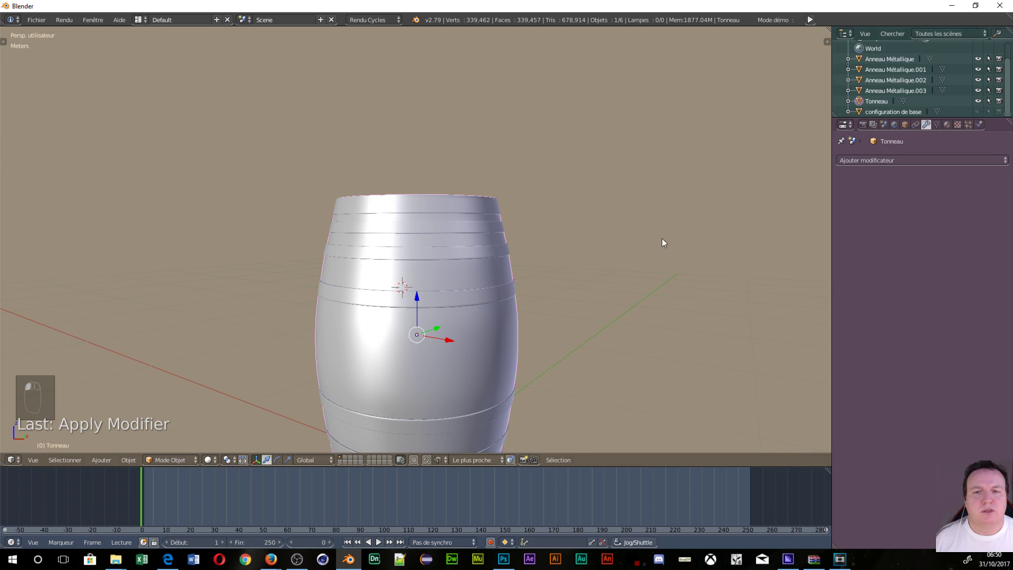
Step: Join the Anneau Métallique ring nearest the barrel's middle into Tonneau, with Tonneau as the active object
right_click(470, 290)
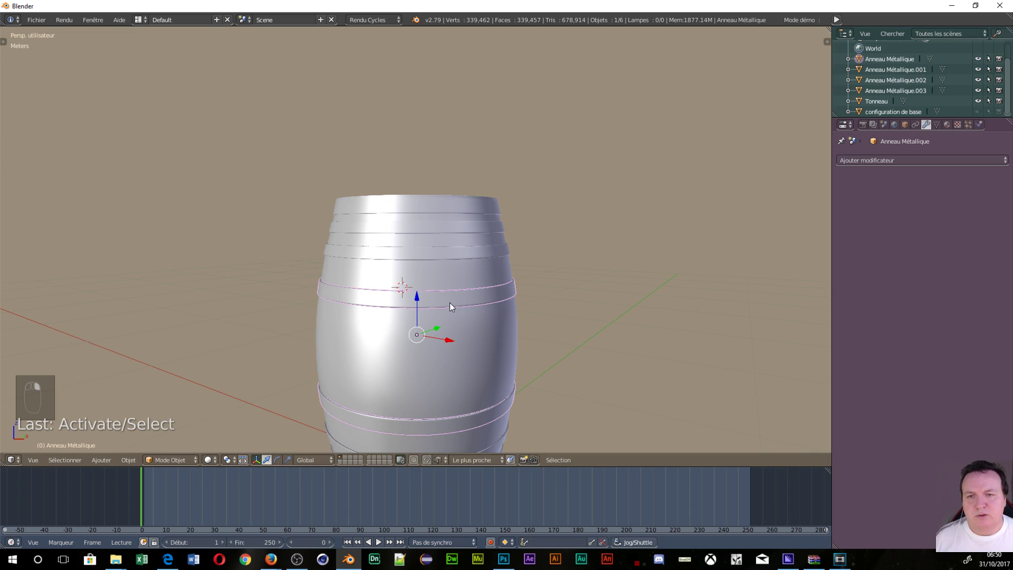
shift+right_click(443, 331)
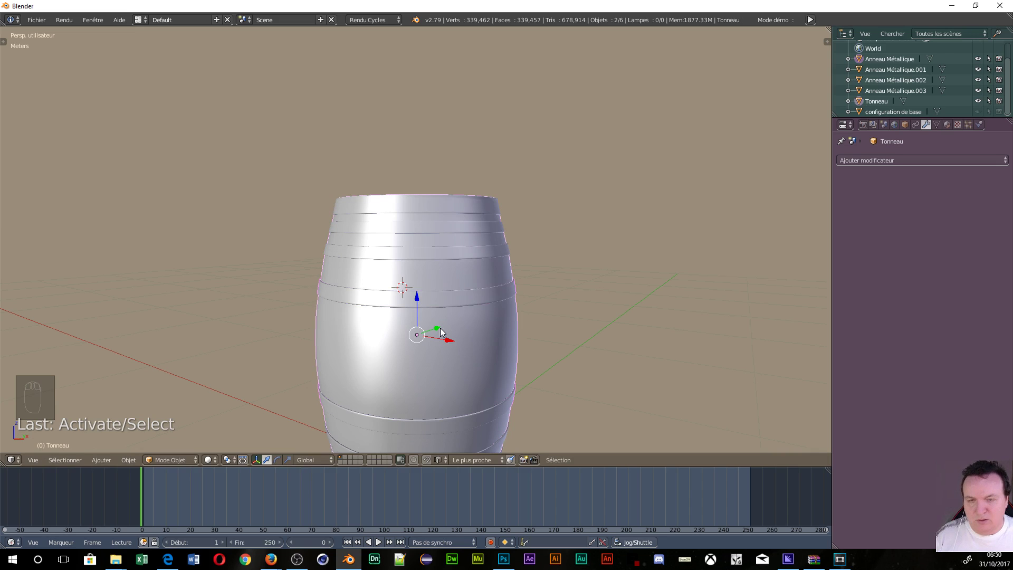
key(ctrl+j)
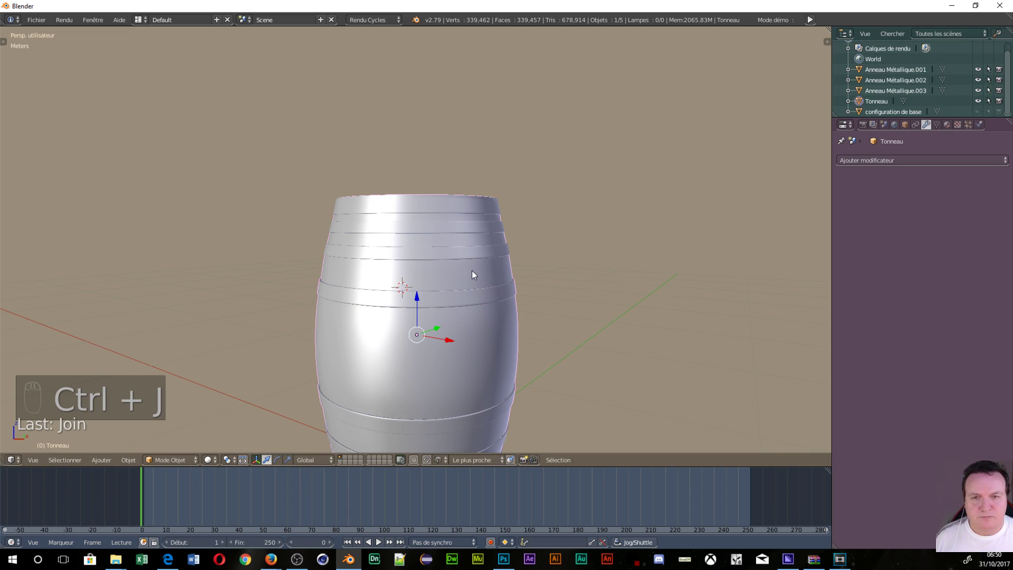
Step: Join the barrel with Anneau Métallique.003, Anneau Métallique.002 and Anneau Métallique.001 one at a time, each ring being the active object
shift+right_click(467, 251)
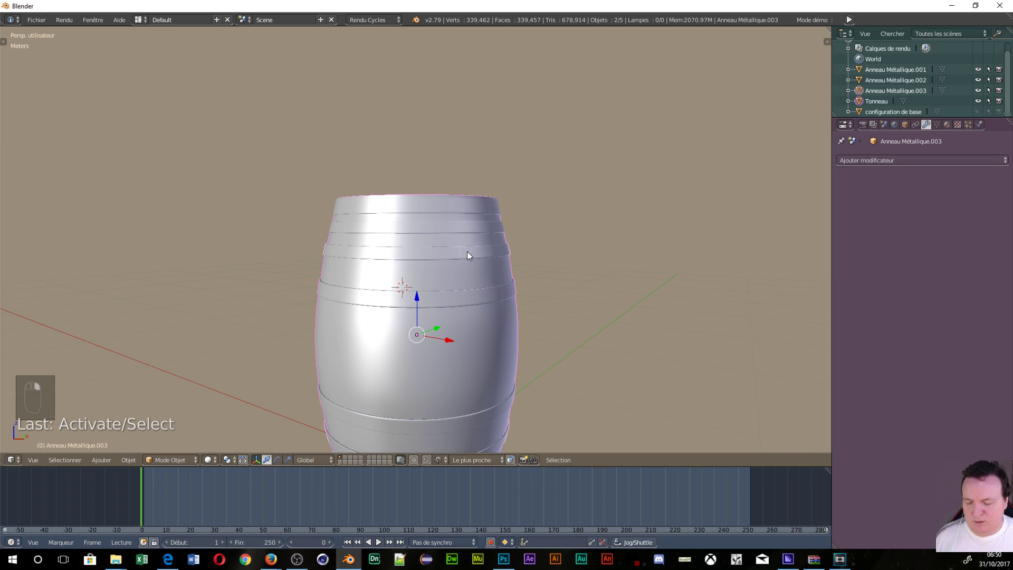
key(ctrl+j)
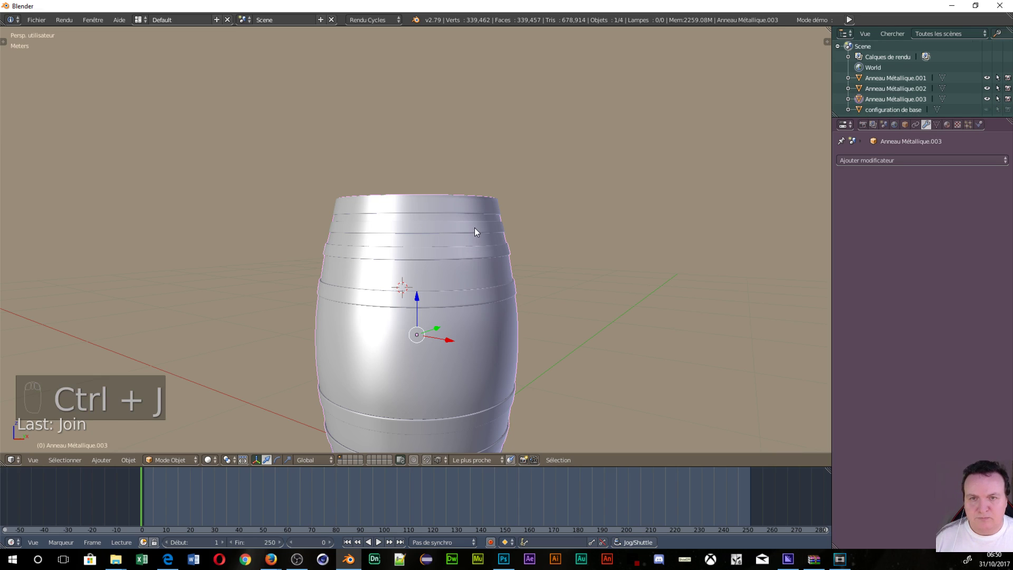
shift+right_click(475, 227)
key(ctrl+j)
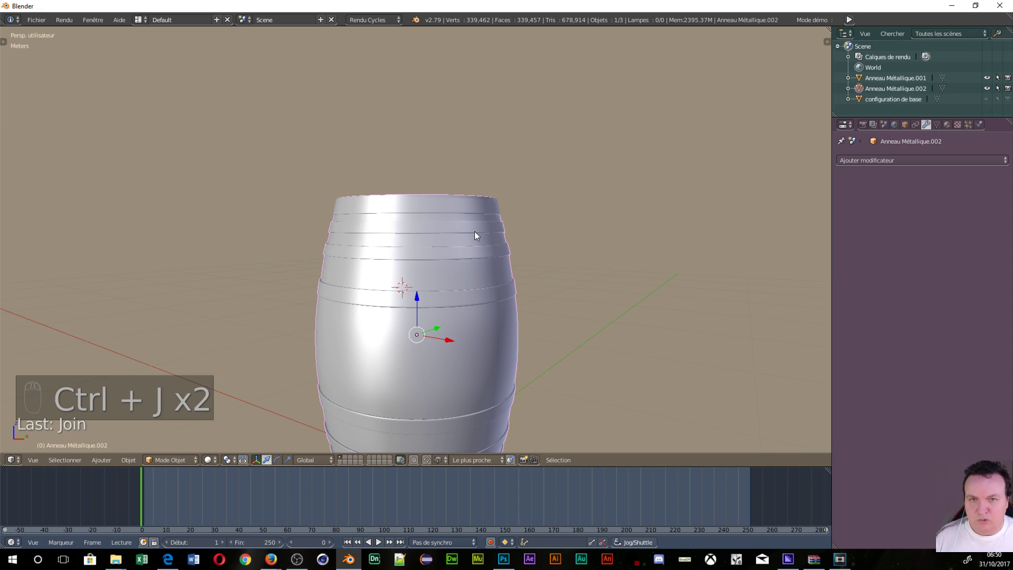
shift+right_click(475, 211)
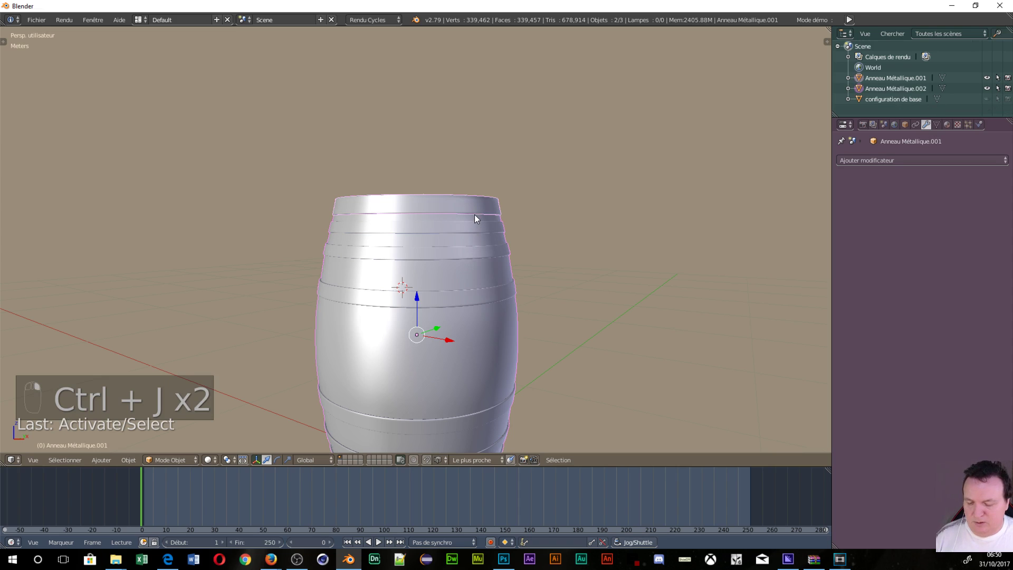
key(ctrl+j)
scroll(564, 350, down, 3)
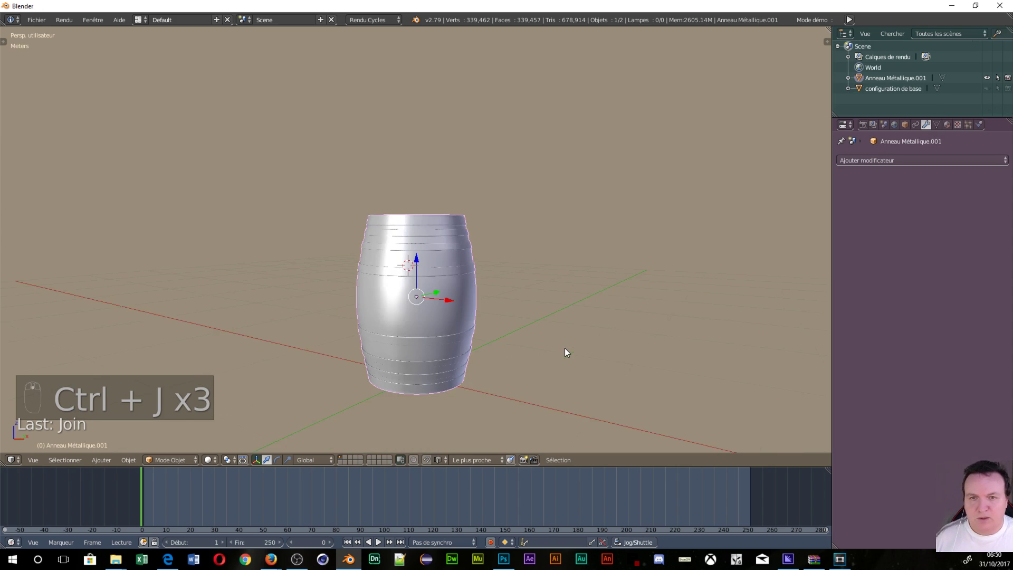
Step: Rename the joined barrel object as Tonneau
middle_drag(564, 351, 493, 384)
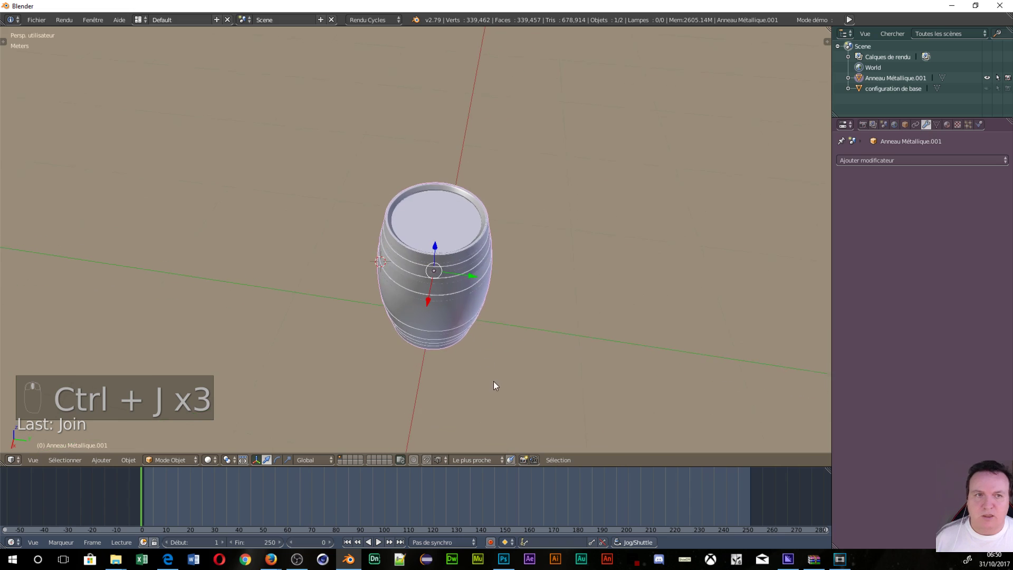
click(903, 125)
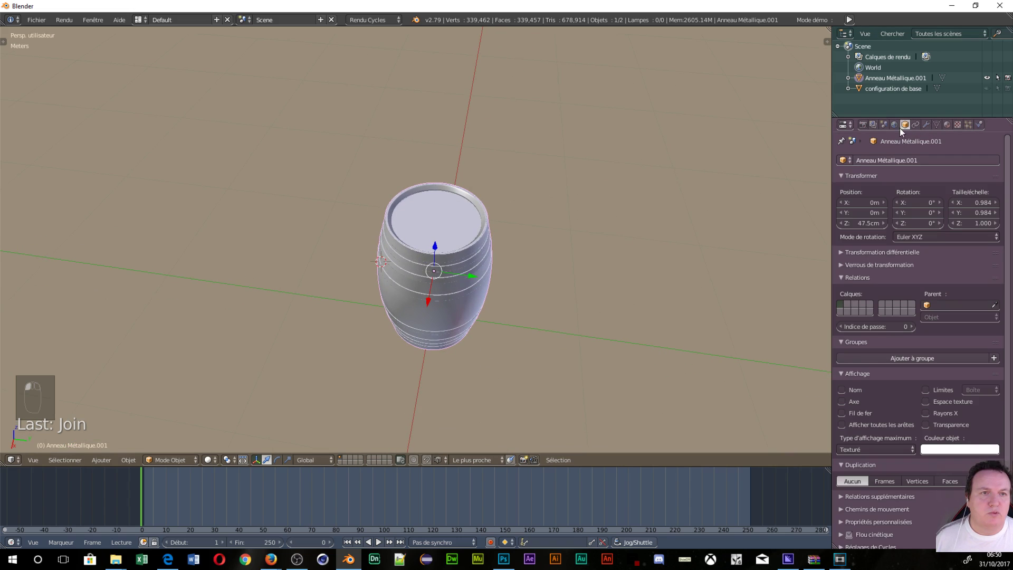
click(892, 160)
text(Toneau)
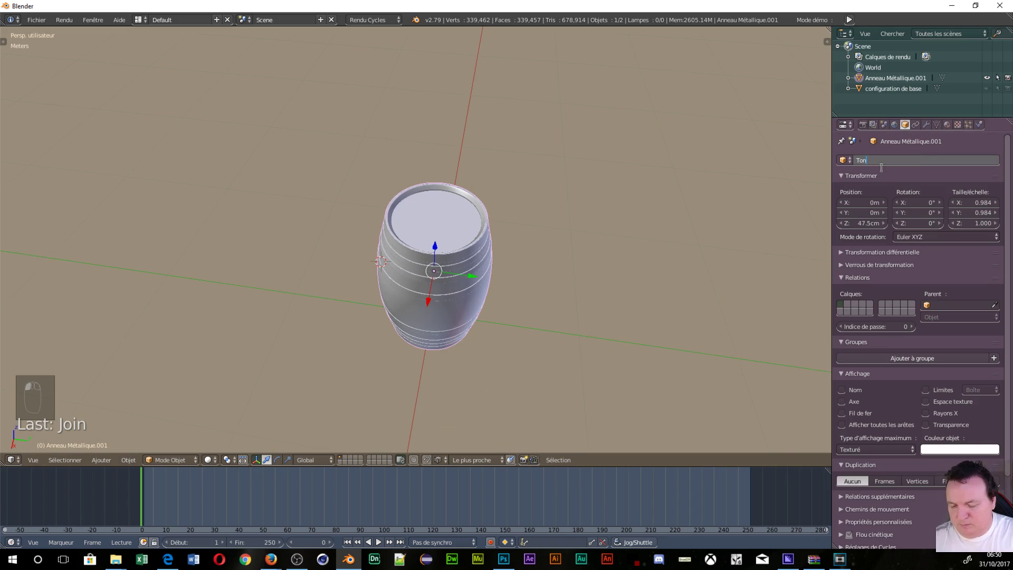
key(BackSpace)
key(BackSpace)
key(BackSpace)
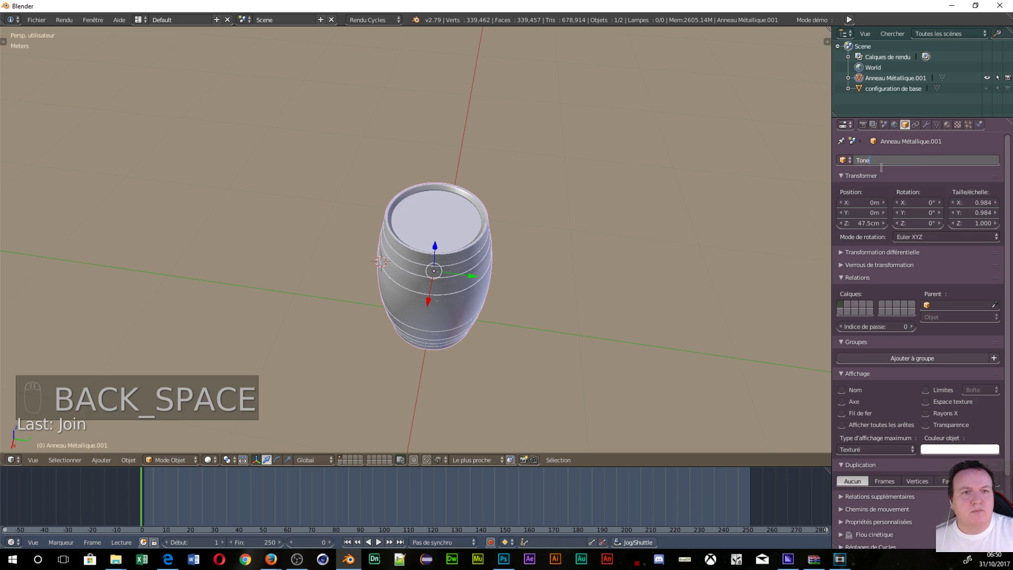
text(neau)
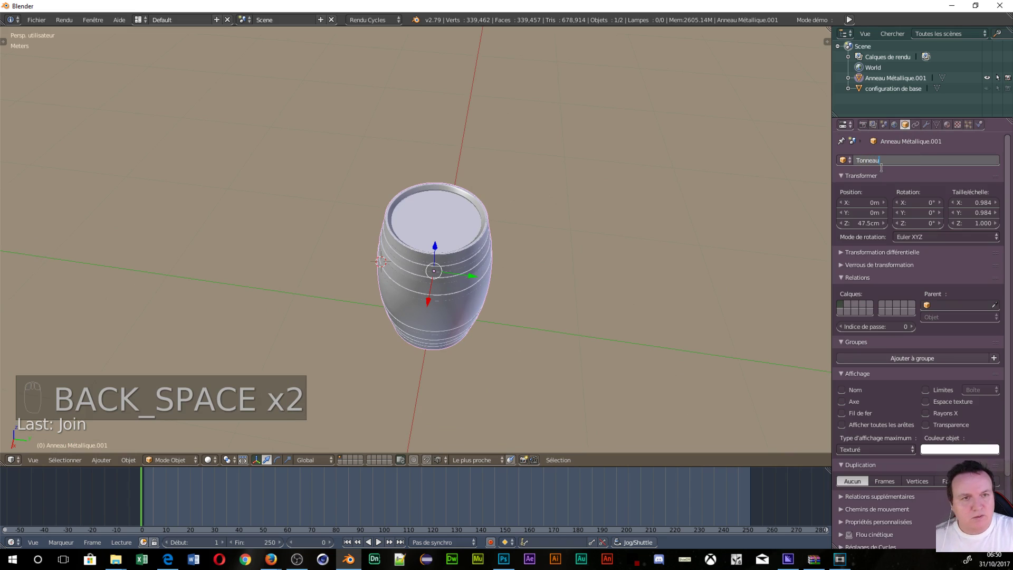
click(881, 167)
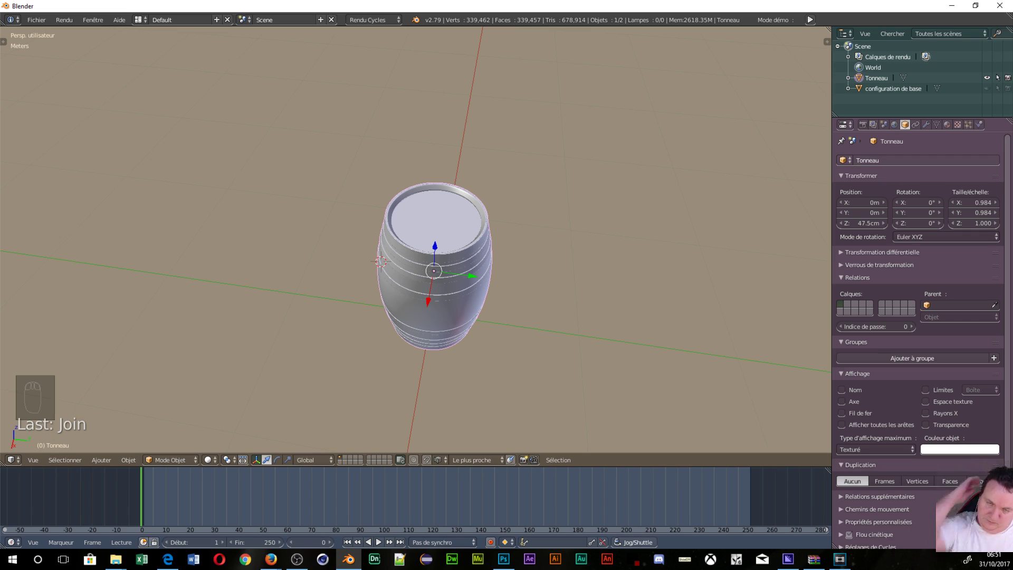
Step: Save the scene as tonneau de vin.blend in the Tuto Cave à vin folder
scroll(449, 278, up, 1)
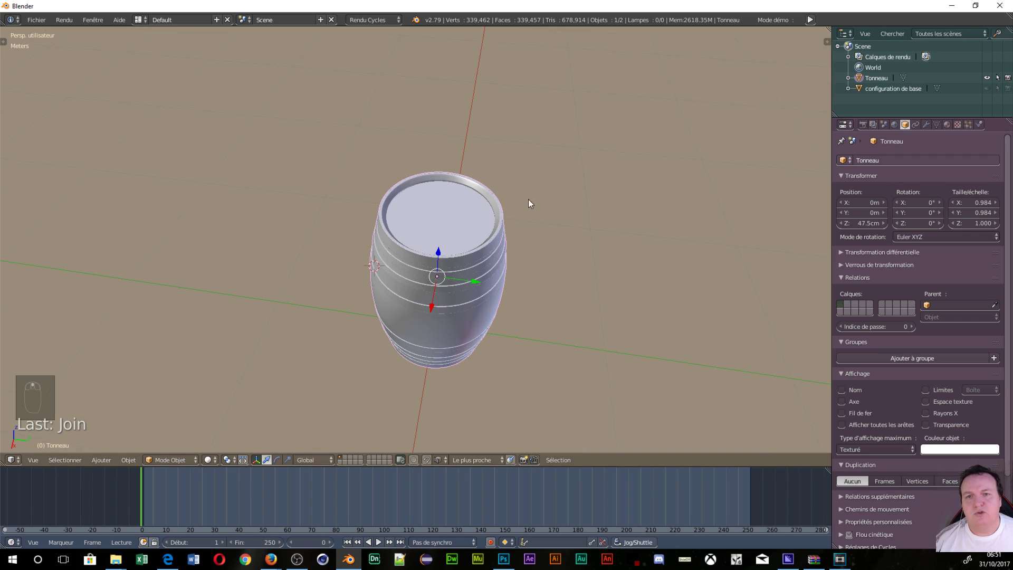
middle_drag(530, 203, 467, 261)
scroll(556, 200, down, 4)
click(35, 20)
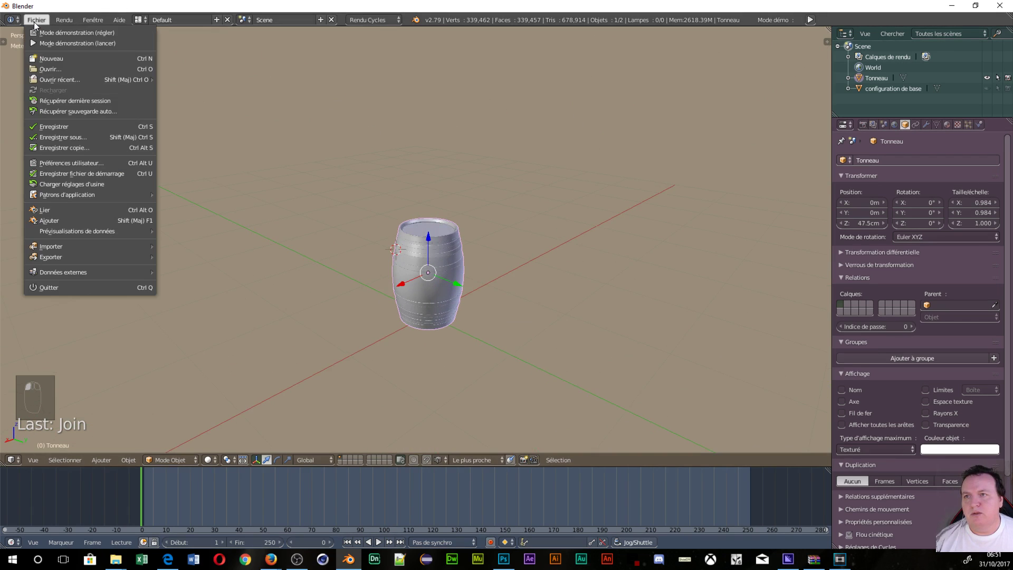
mouse_move(69, 80)
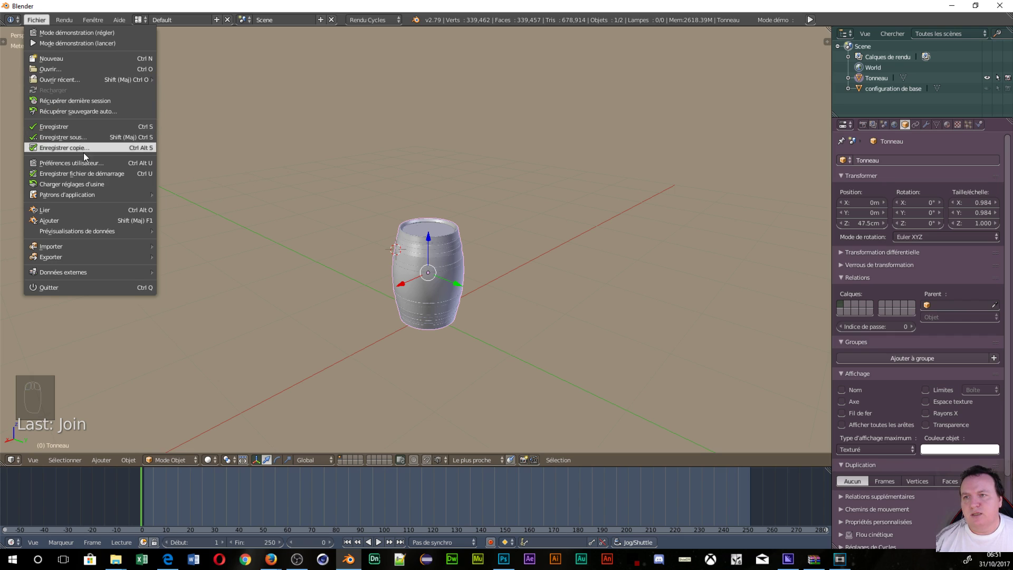
click(75, 142)
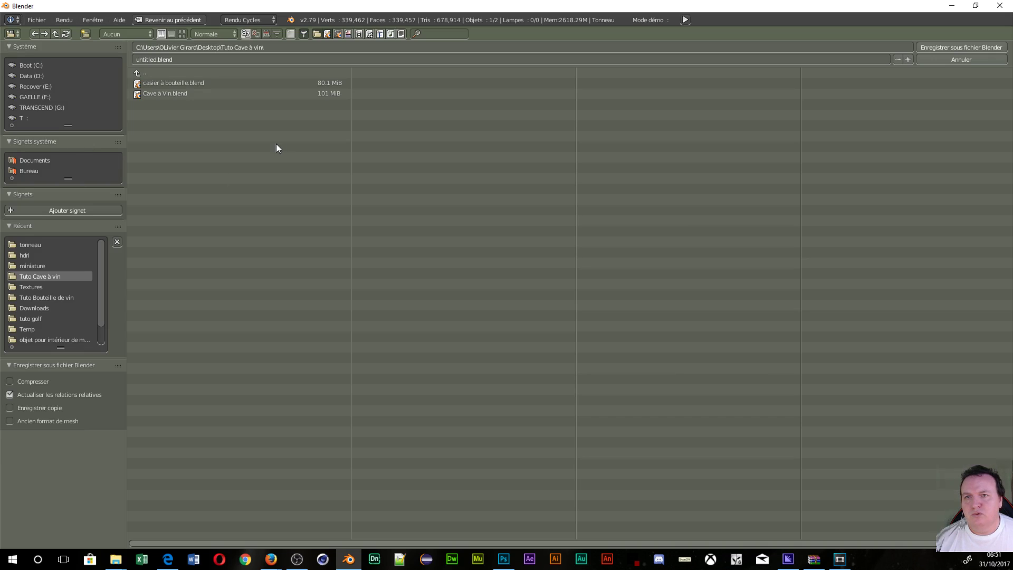
click(202, 58)
text(tonne)
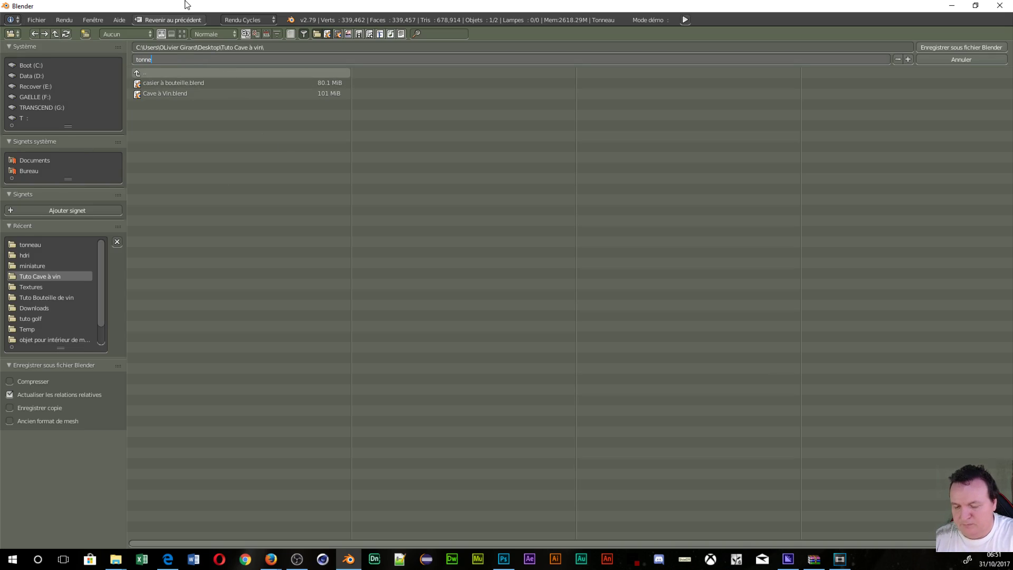
text(au de vin)
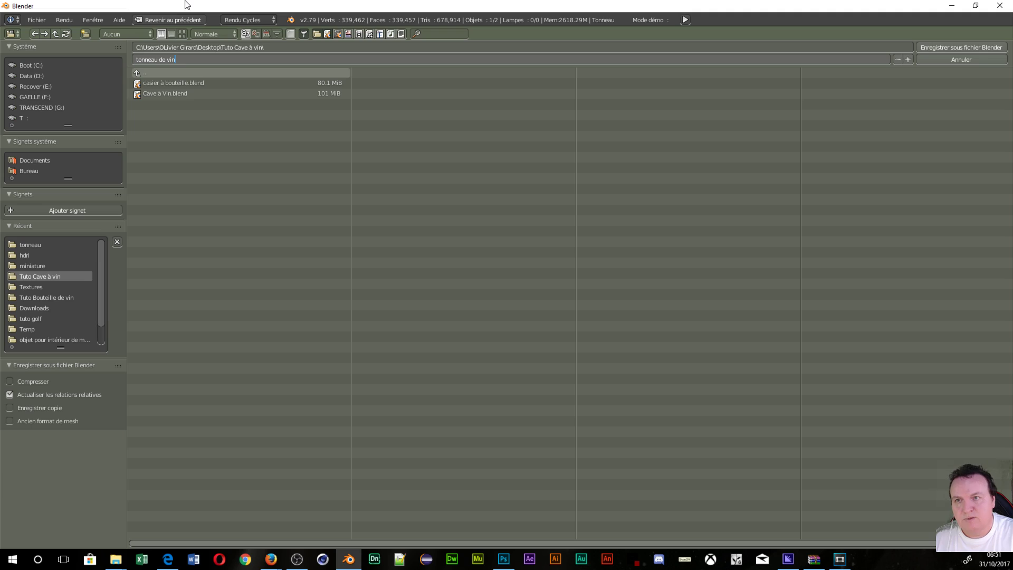
key(Return)
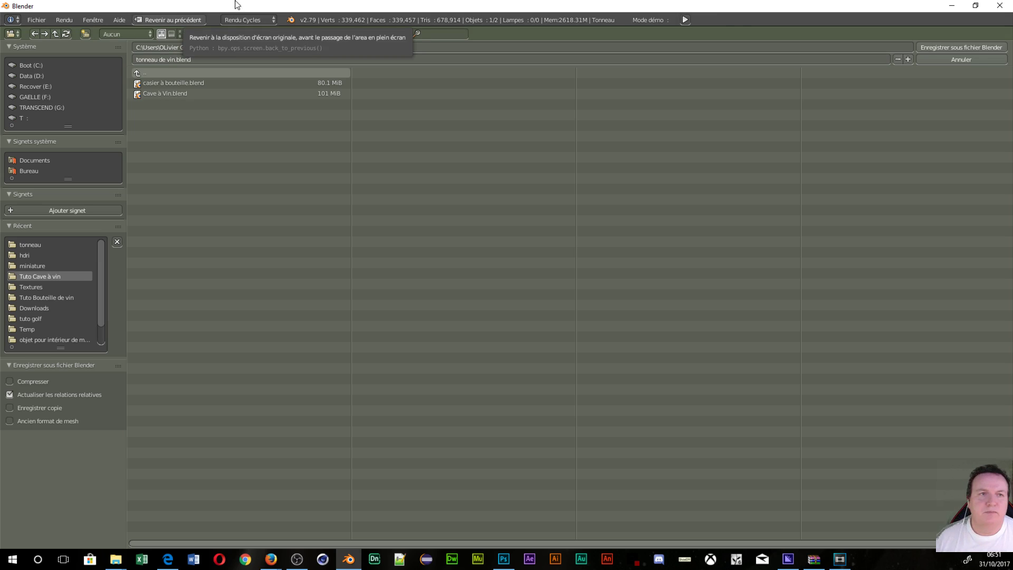
click(983, 51)
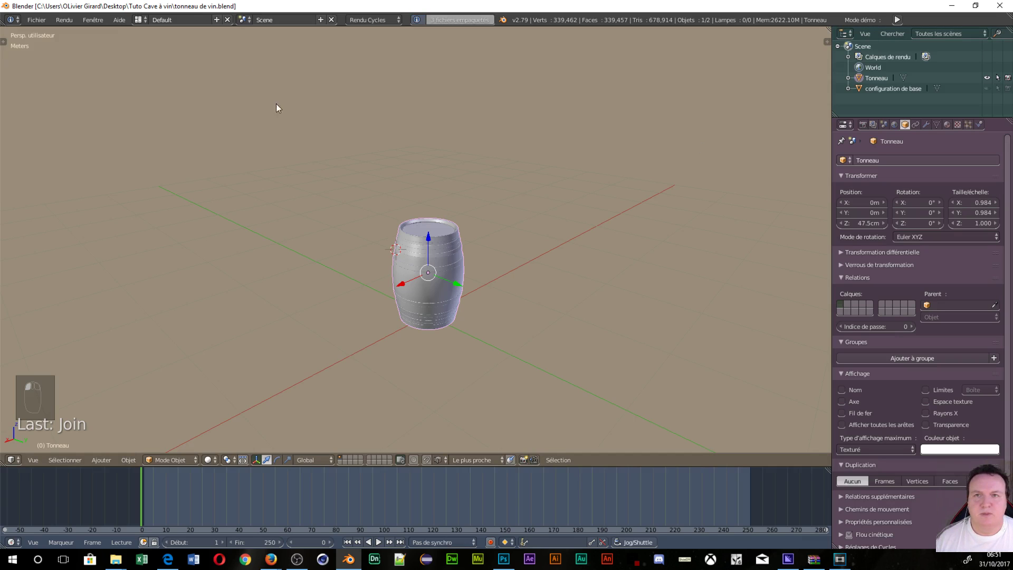
Step: Open the recent file Cave à Vin.blend and change the main image editor to a 3D view
click(37, 20)
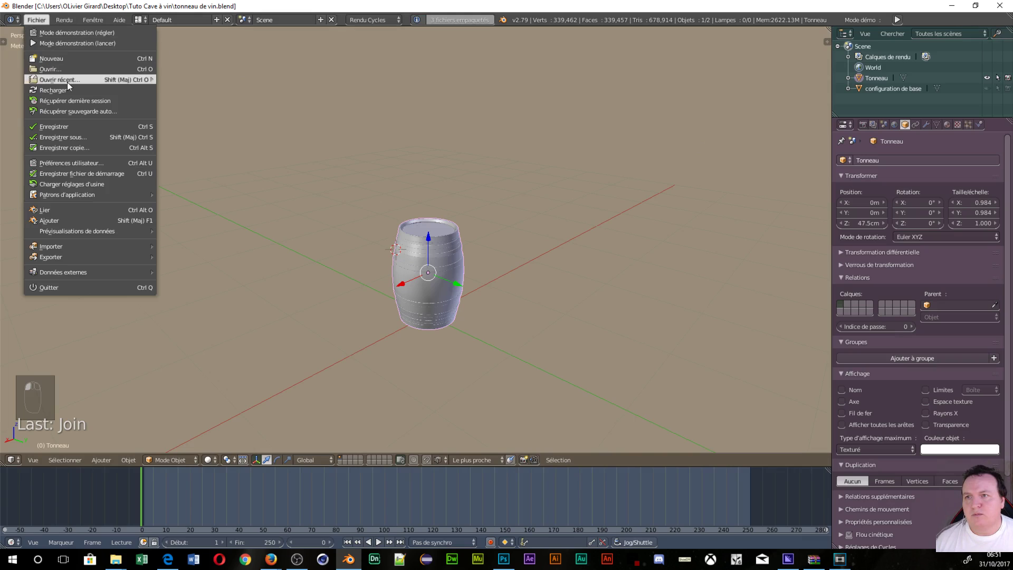
mouse_move(64, 78)
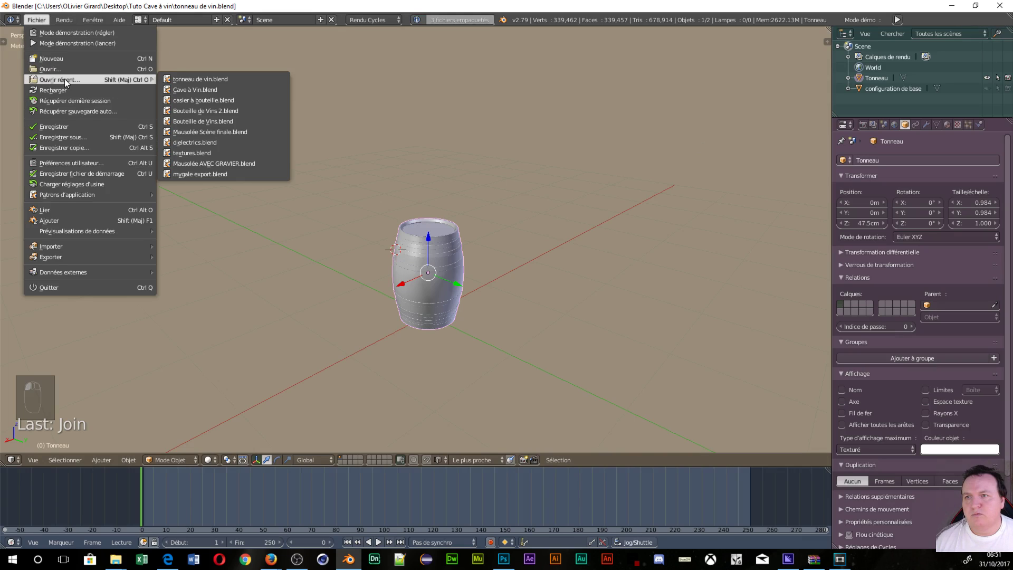
click(195, 91)
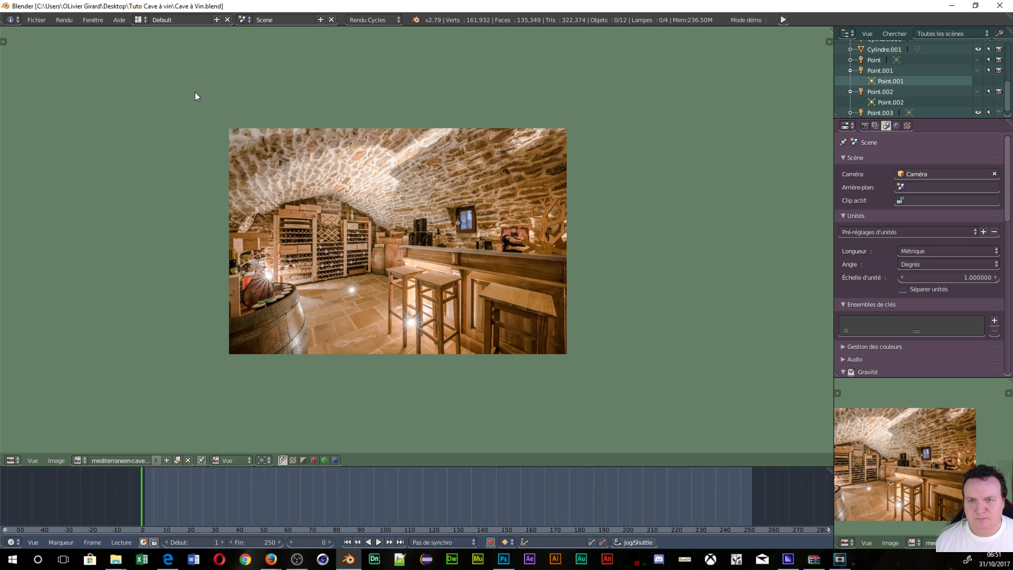
click(17, 459)
click(30, 448)
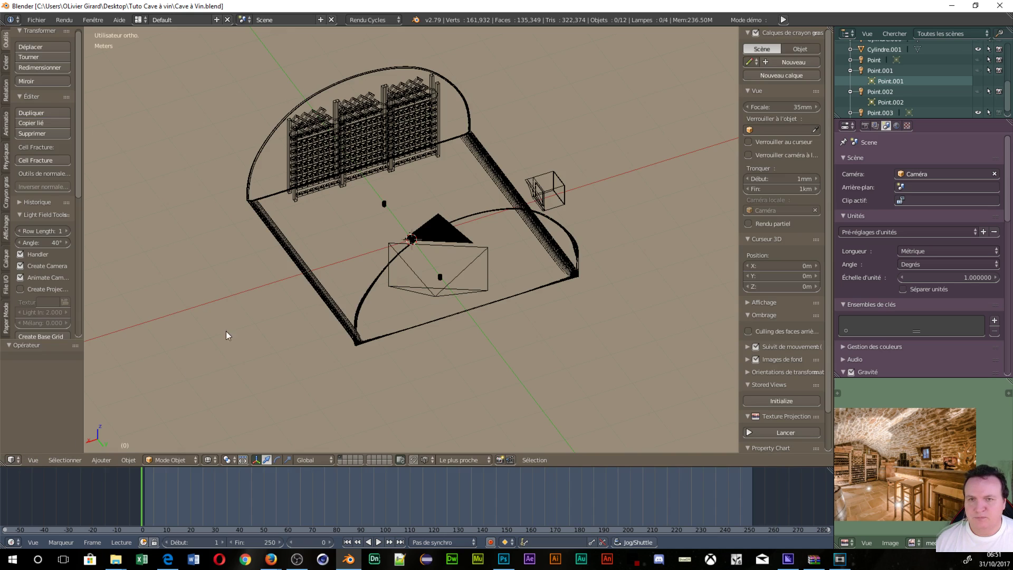
middle_drag(486, 350, 448, 342)
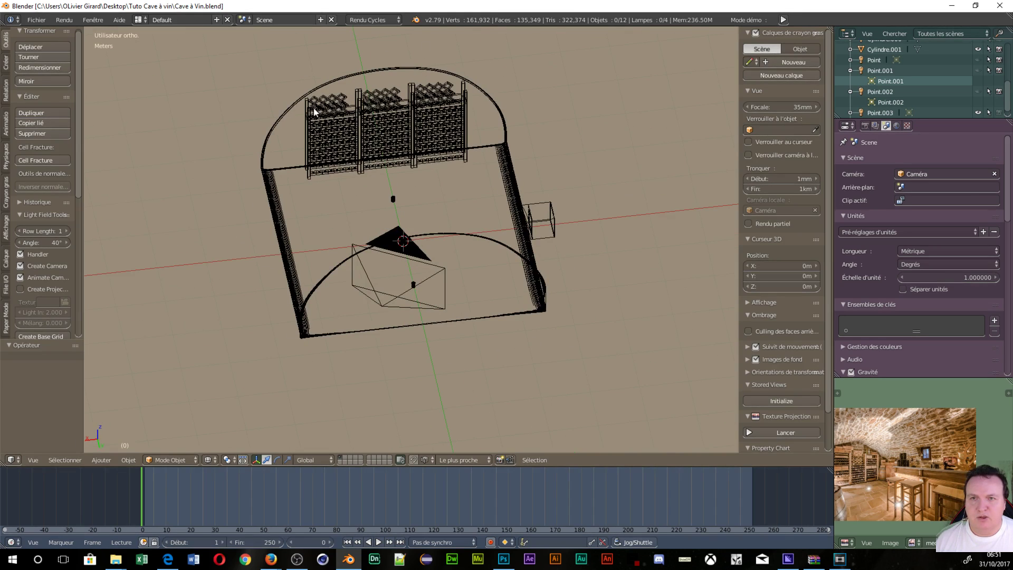
Step: Append the Tonneau object from tonneau de vin.blend in the Tuto Cave à vin folder
click(41, 22)
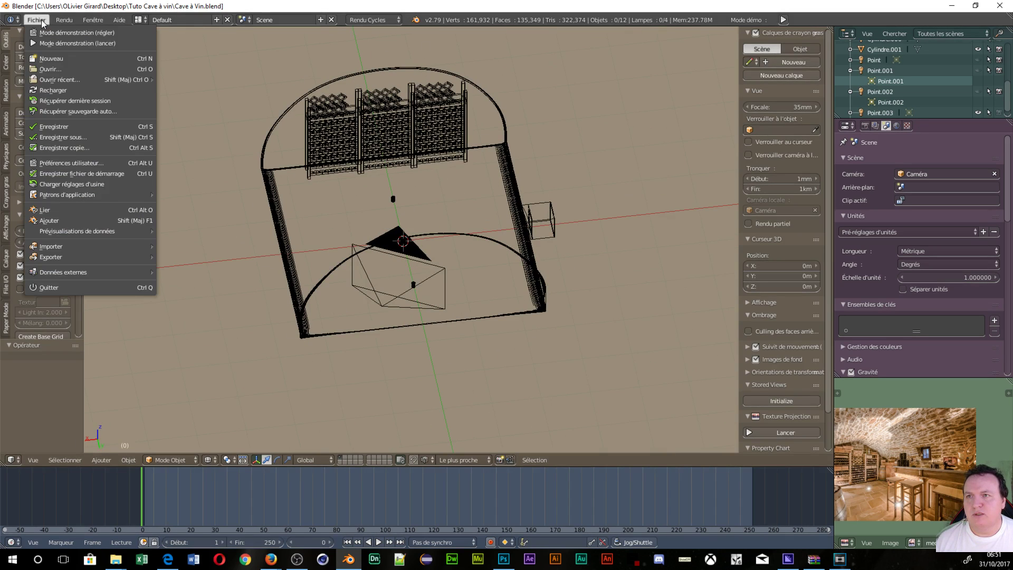
click(78, 221)
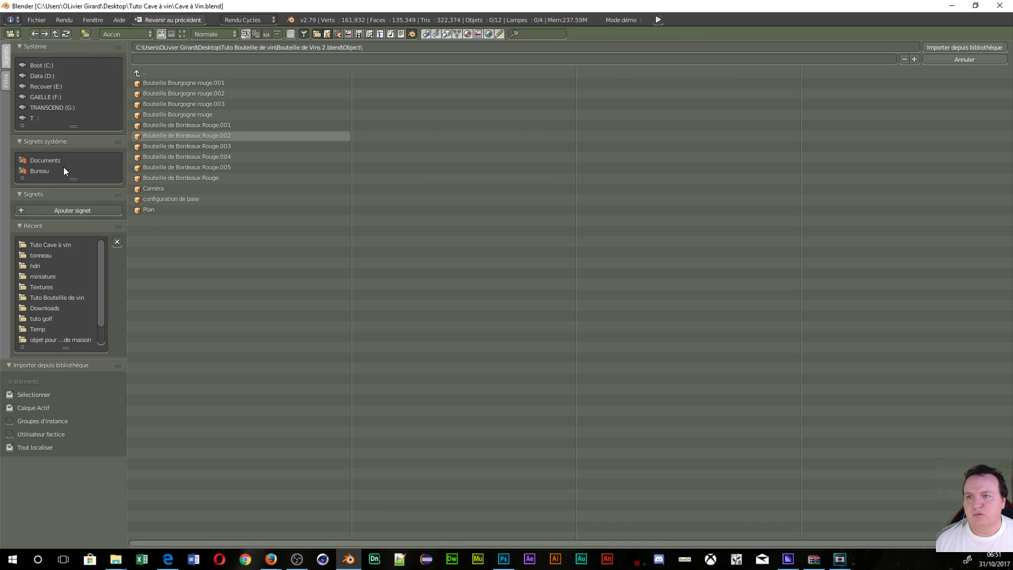
click(55, 246)
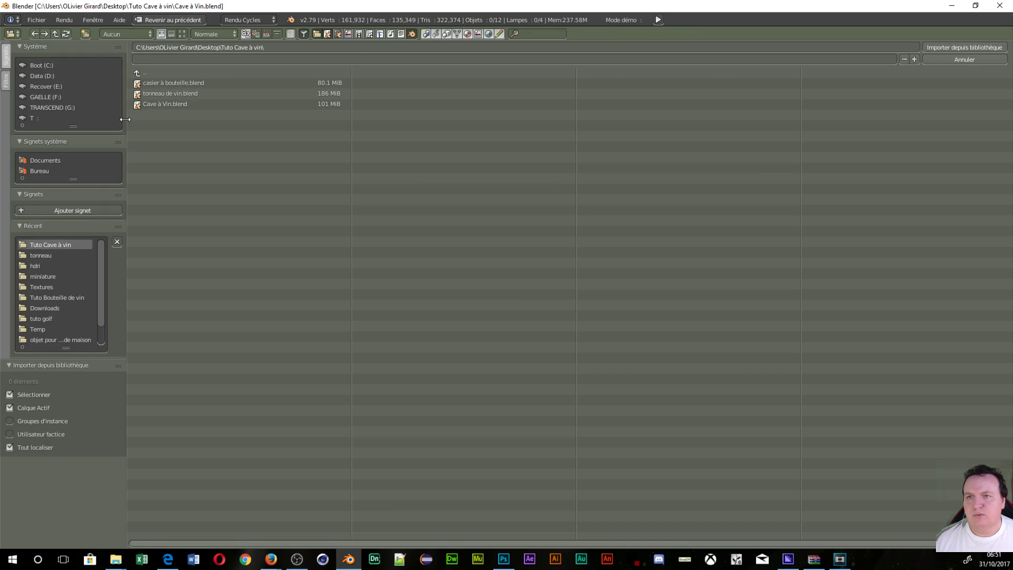
double_click(174, 94)
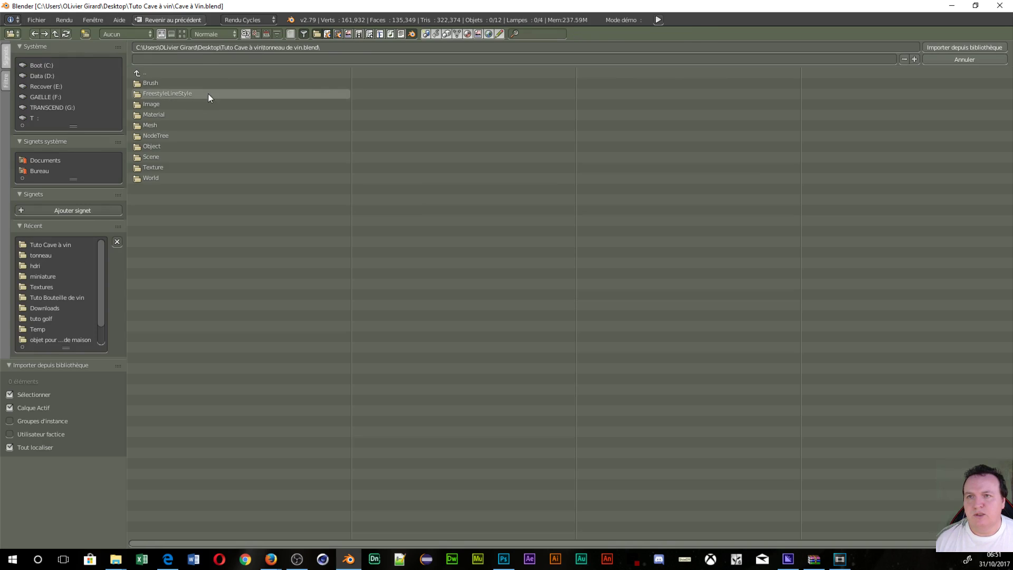
click(151, 146)
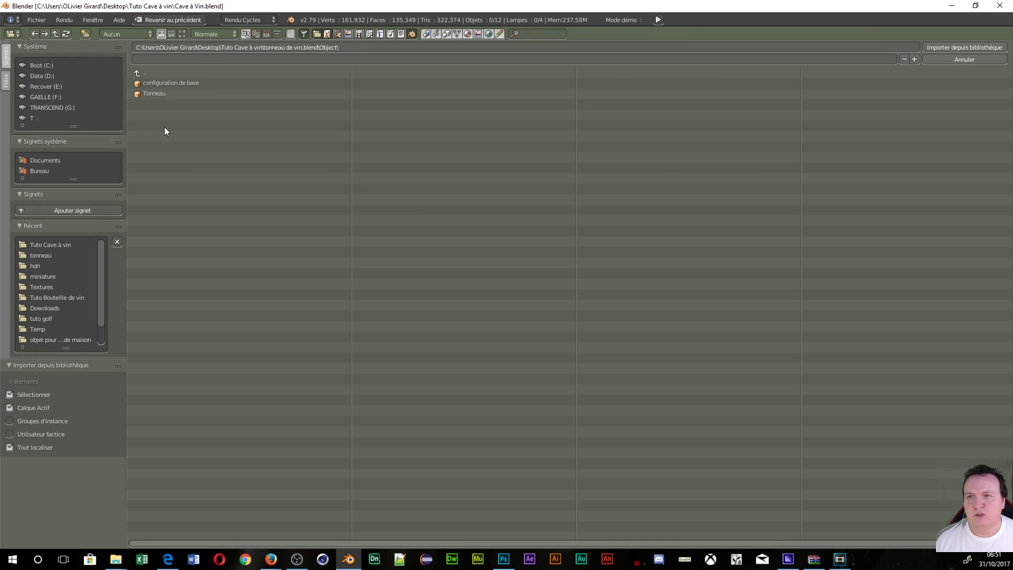
click(162, 96)
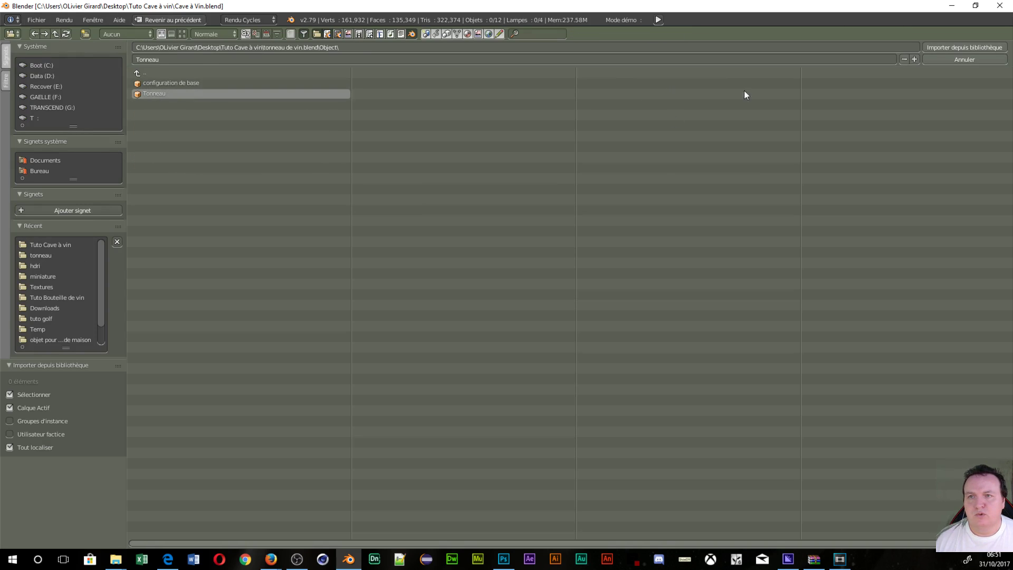
click(951, 47)
Step: Move the barrel about -1.89 m along X and -1.81 m along Y into the cellar's back corner beside the bottle racks
middle_drag(511, 245, 410, 262)
key(g)
key(x)
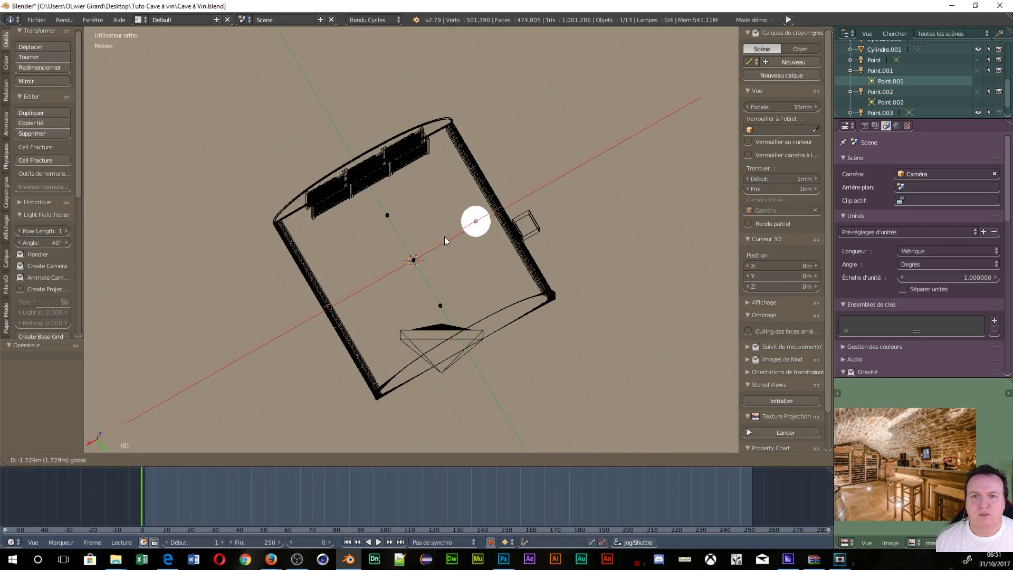
click(451, 236)
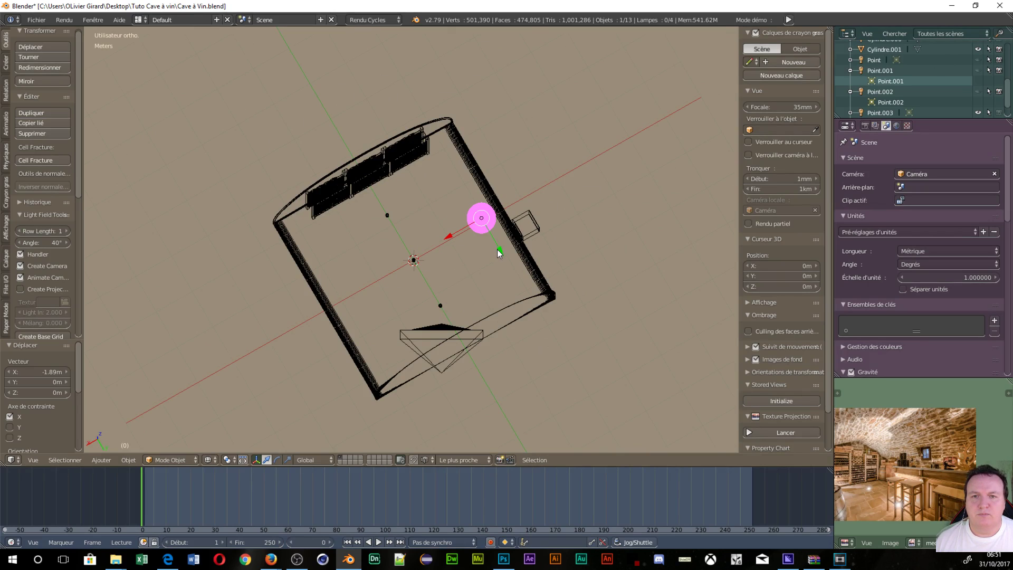
key(g)
key(y)
click(452, 189)
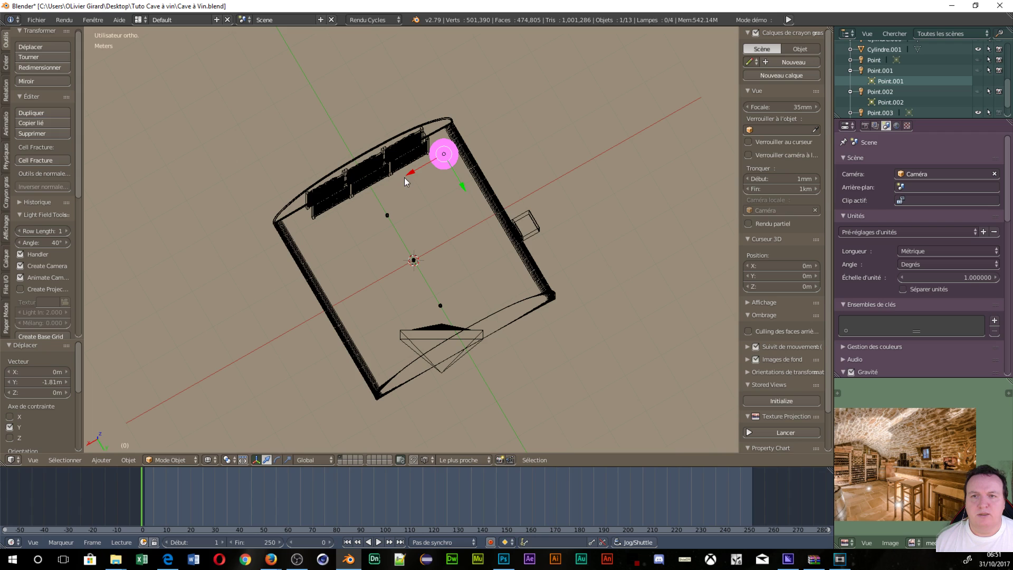
Step: Nudge the barrel about -2.37 cm along X and check its placement in an enlarged front view
key(g)
key(x)
click(406, 175)
middle_drag(452, 206, 471, 182)
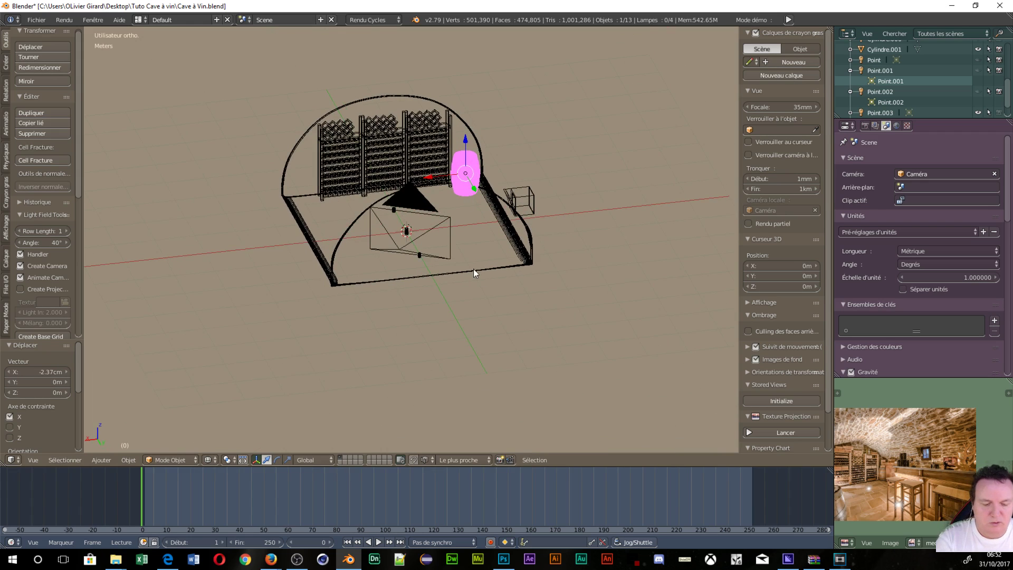
key(KP_1)
scroll(402, 248, up, 5)
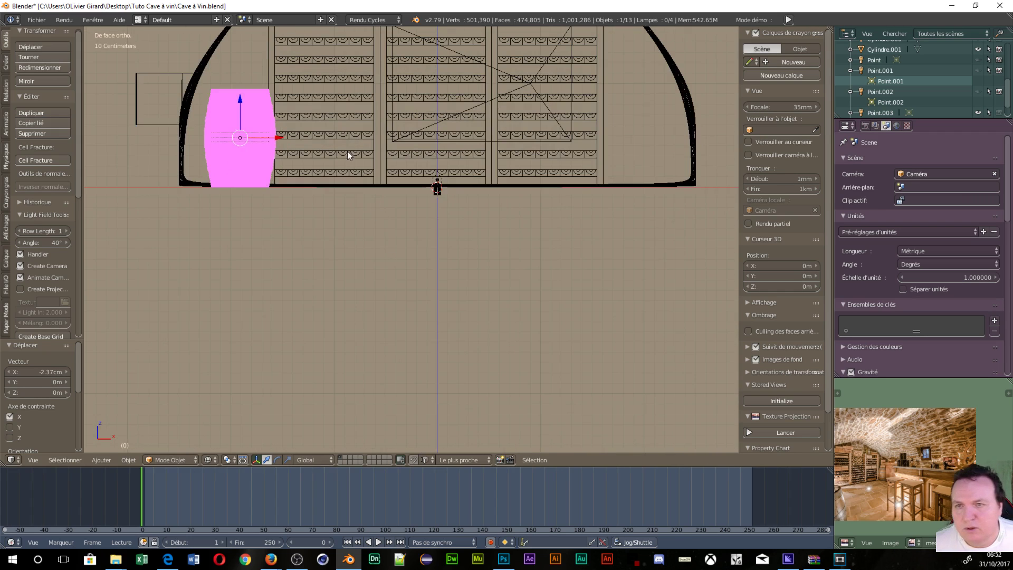
Step: Raise the barrel about 4.09 cm along Z so its base sits on the cellar floor
key(g)
key(z)
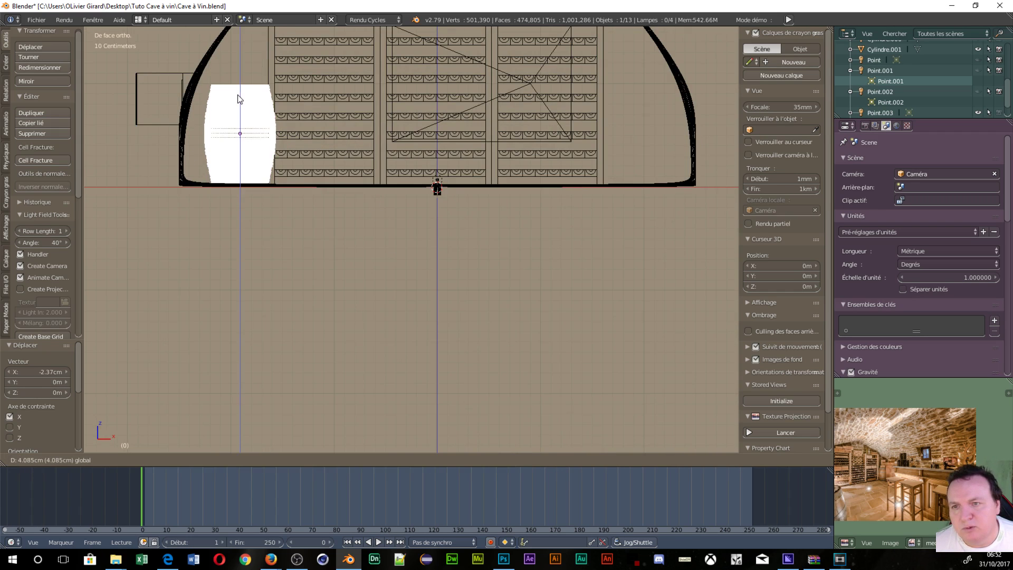
click(238, 99)
Step: Duplicate the barrel about 3.97 m along Y, then move the copy about 3.48 m along X to the cellar's opposite front corner
scroll(363, 132, down, 5)
middle_drag(483, 216, 423, 156)
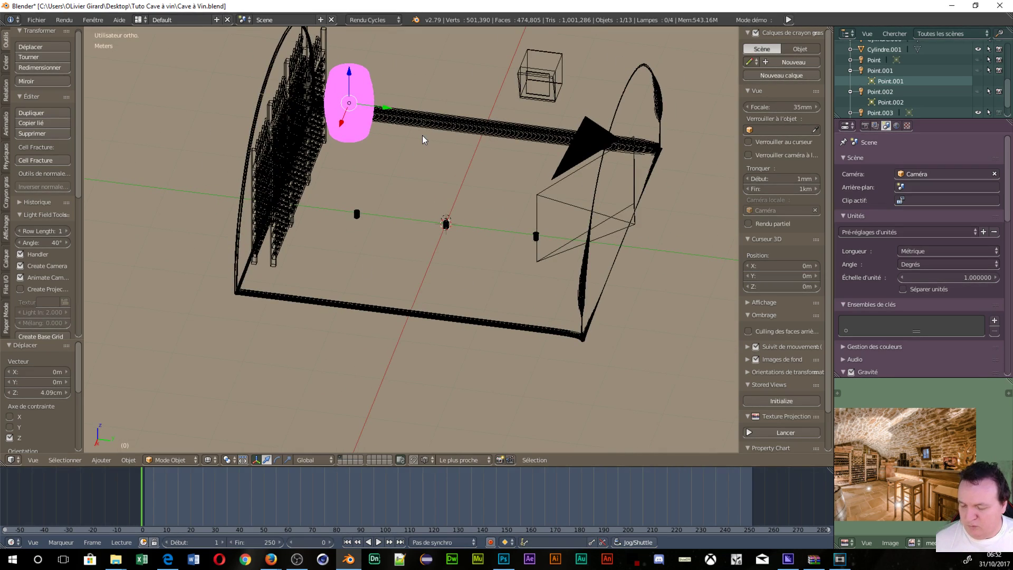
key(shift+d)
key(y)
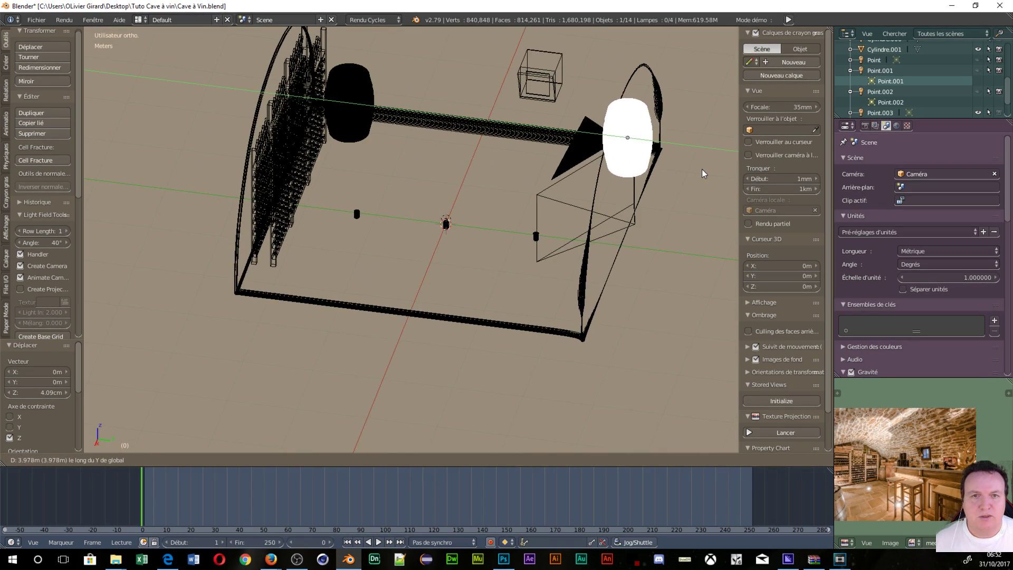
click(702, 168)
key(g)
key(x)
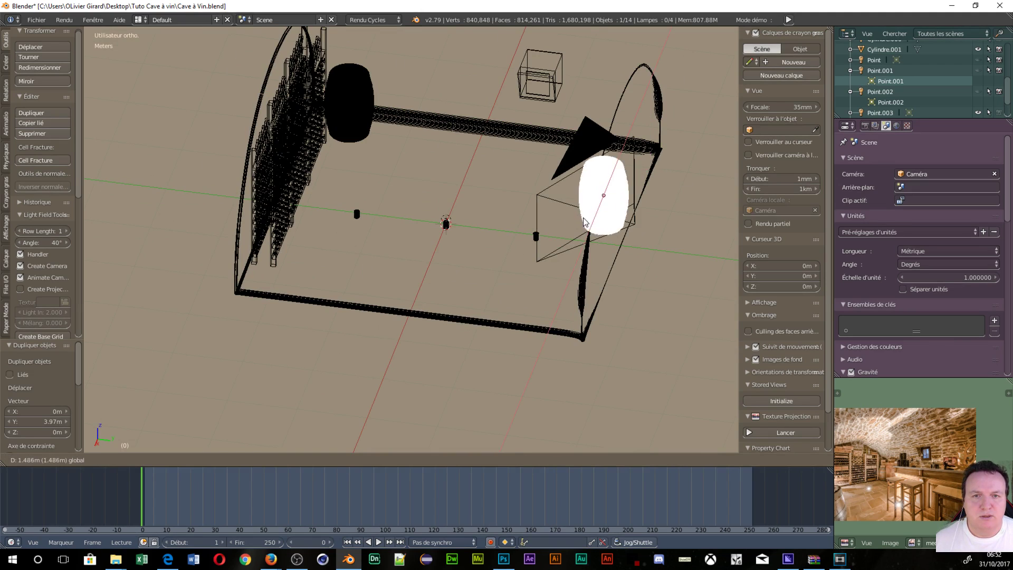
click(548, 278)
Step: In the camera view, shift the duplicate barrel about -26.7 cm along X to bring it further into the frame
key(KP_0)
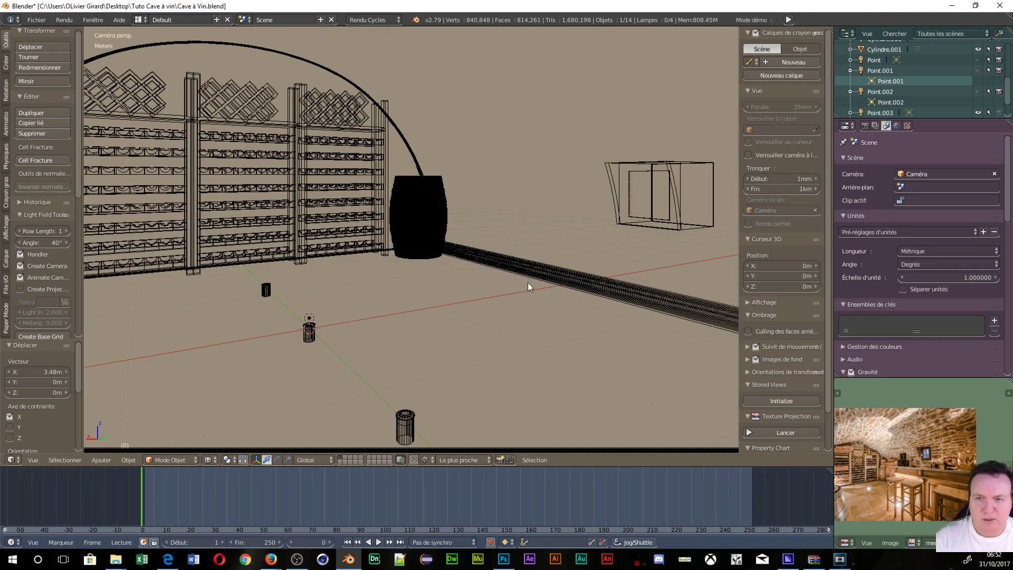
scroll(359, 293, up, 3)
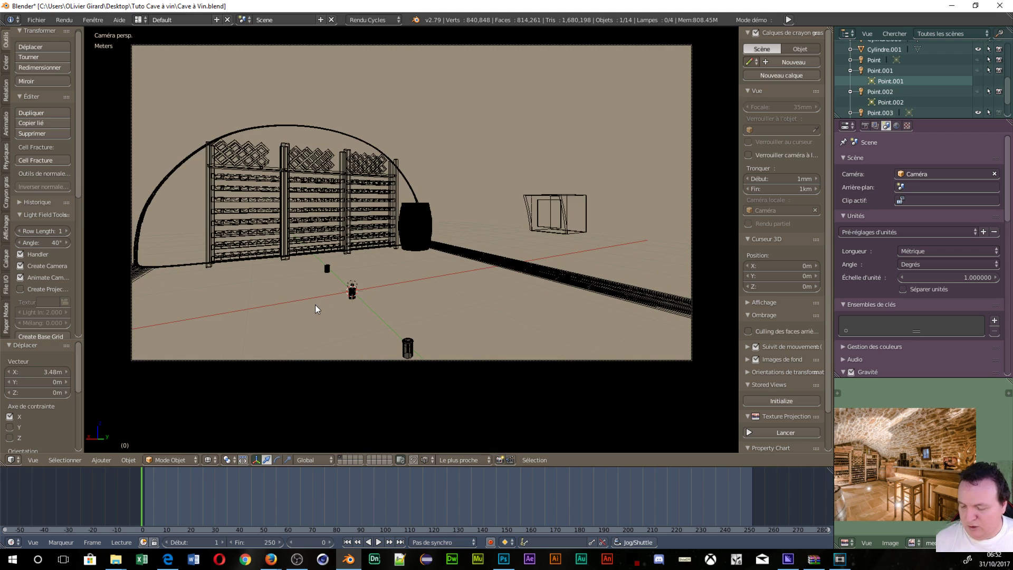
key(g)
key(x)
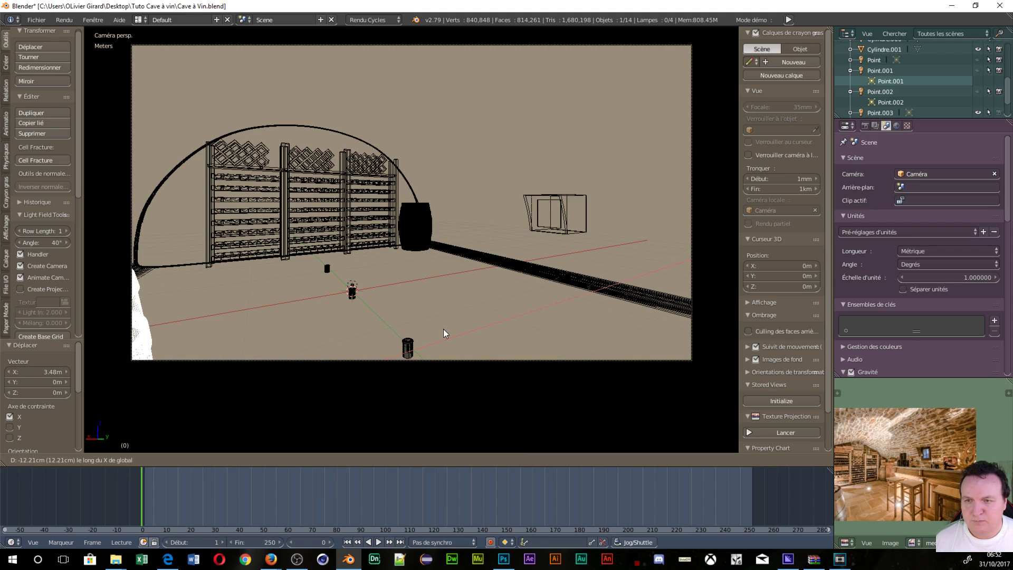
click(583, 318)
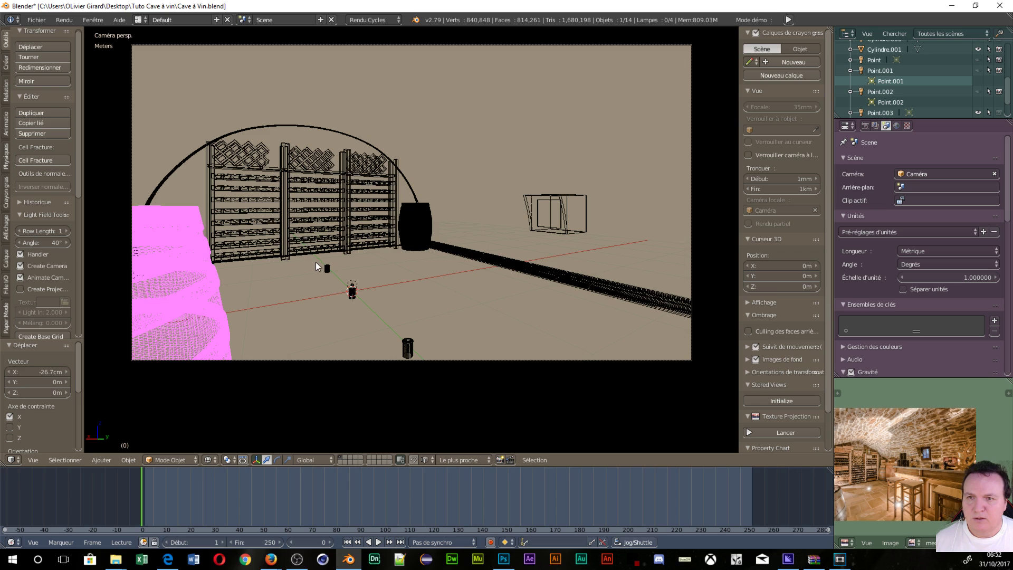